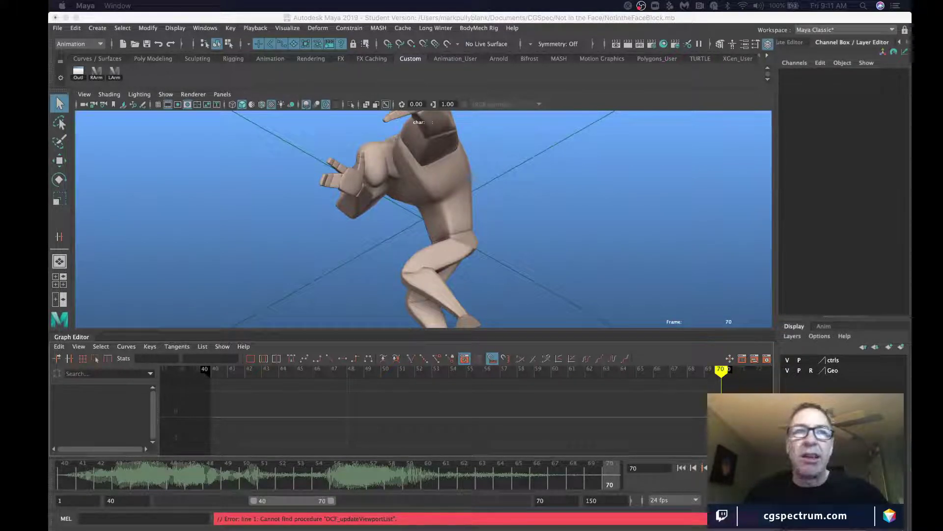
- Play back the blocked character animation in the viewport and stop the playback
{"action": "key", "text": "alt+v"}
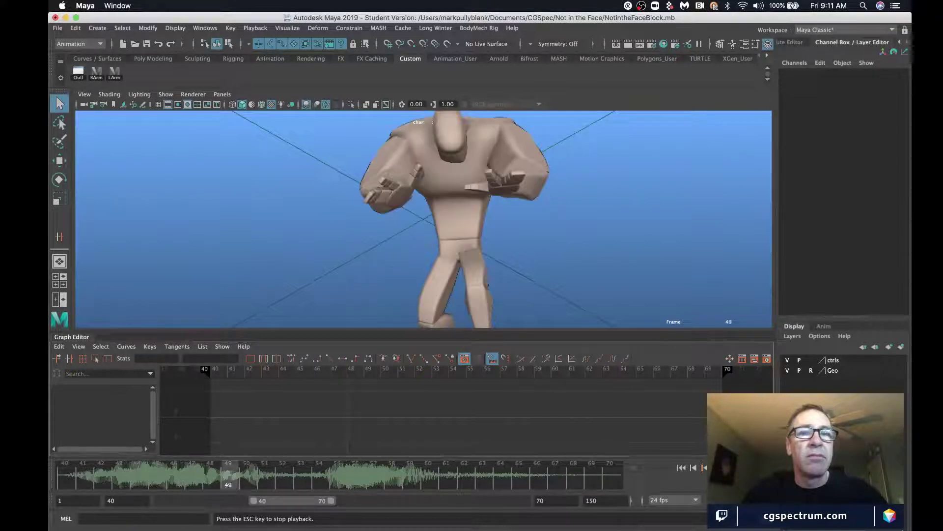
{"action": "key", "text": "Escape"}
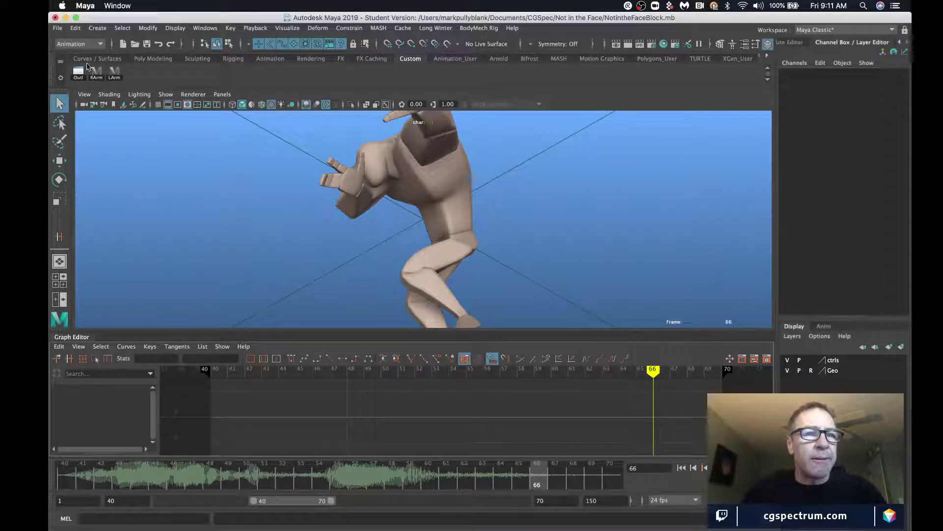
- Start importing a file into the scene and browse to the RIGS folder inside Documents
{"action": "left_click", "coordinate": [57, 28]}
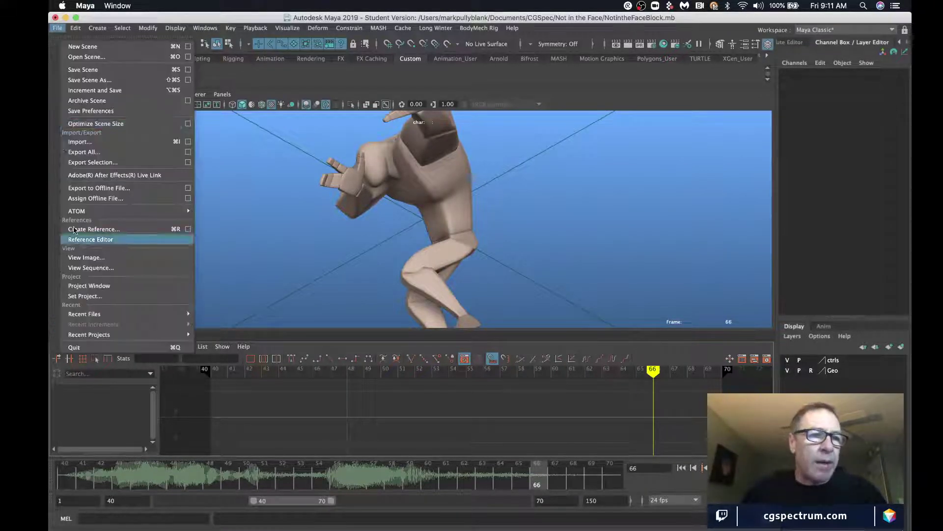
{"action": "left_click", "coordinate": [72, 143]}
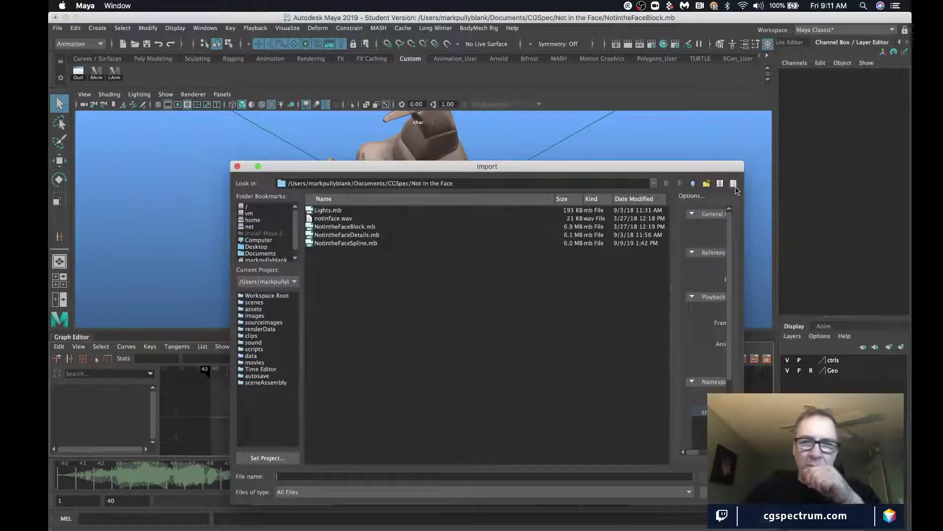
{"action": "left_click", "coordinate": [693, 184]}
{"action": "left_click", "coordinate": [693, 183]}
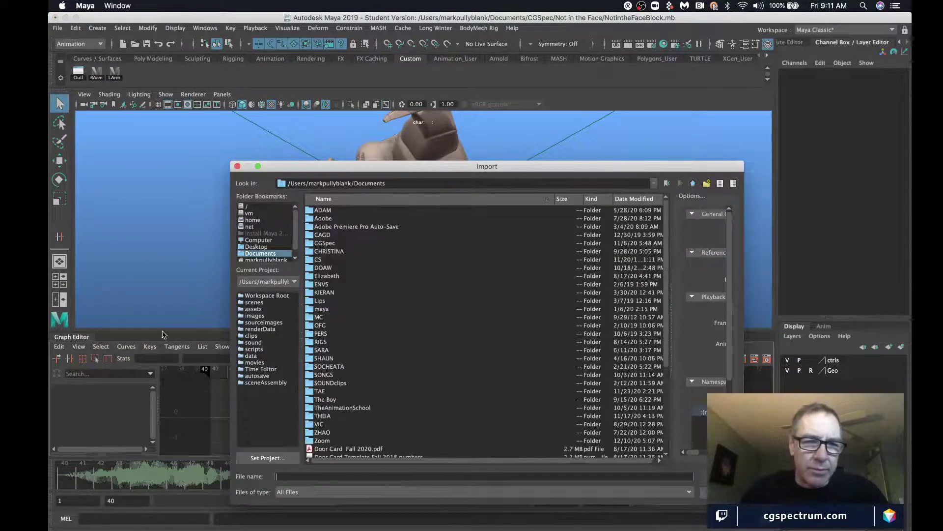
{"action": "double_click", "coordinate": [328, 343]}
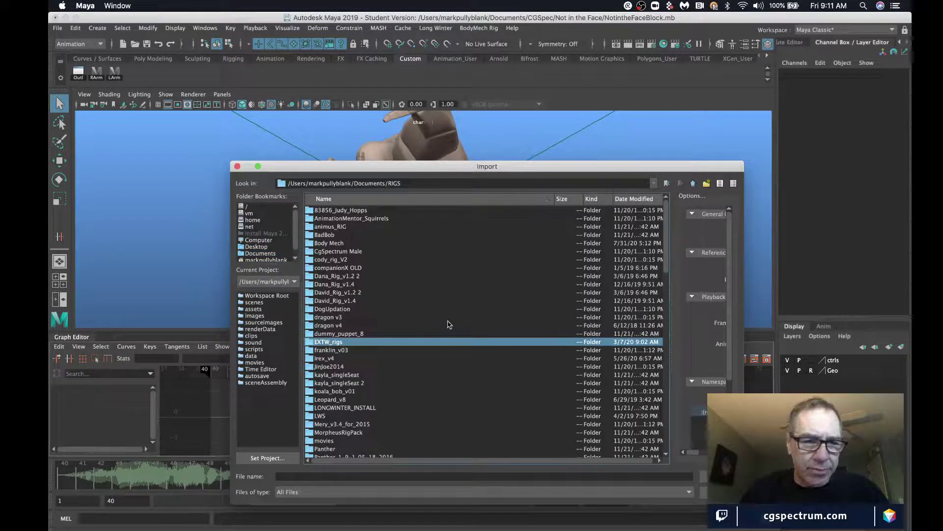
- Look through the folders and files in the RIGS folder for a character rig to import
{"action": "scroll", "coordinate": [446, 324], "scroll_direction": "down", "scroll_amount": 7}
{"action": "scroll", "coordinate": [444, 323], "scroll_direction": "down", "scroll_amount": 7}
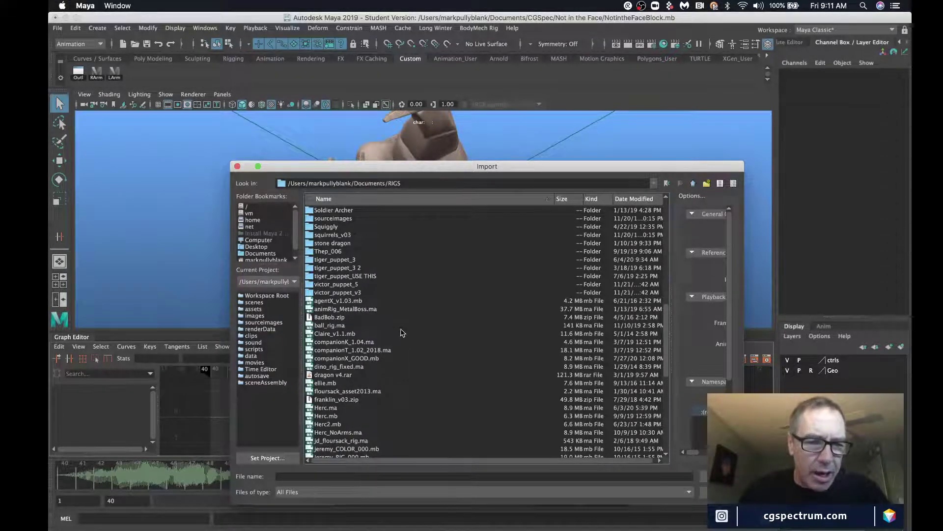
{"action": "scroll", "coordinate": [400, 330], "scroll_direction": "down", "scroll_amount": 3}
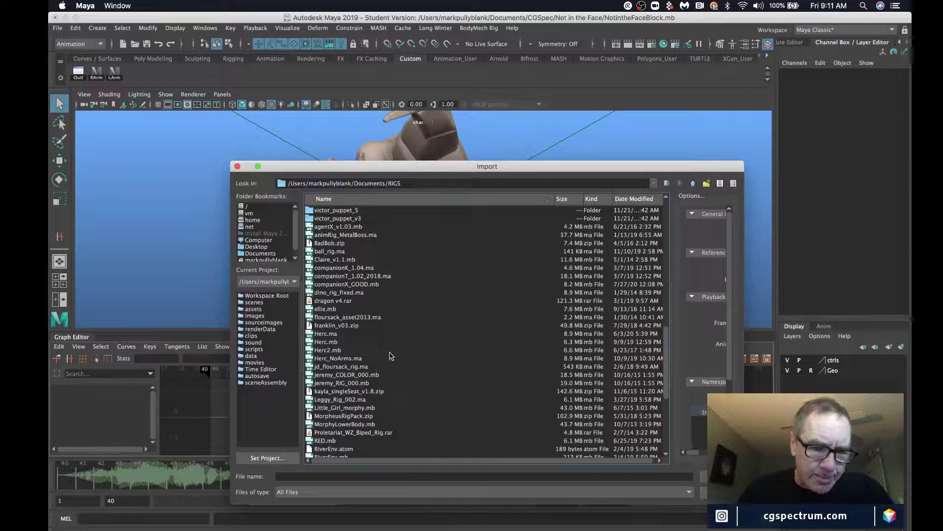
{"action": "scroll", "coordinate": [391, 354], "scroll_direction": "down", "scroll_amount": 3}
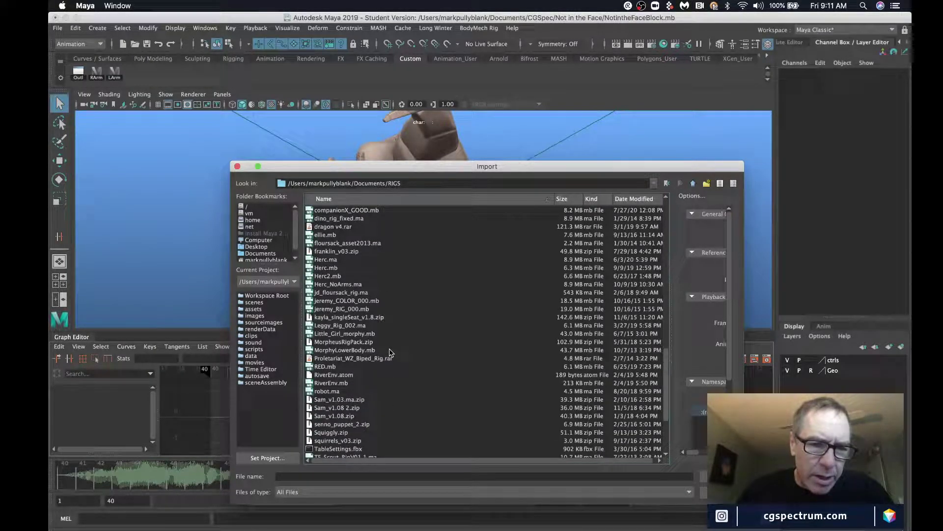
{"action": "scroll", "coordinate": [391, 352], "scroll_direction": "down", "scroll_amount": 3}
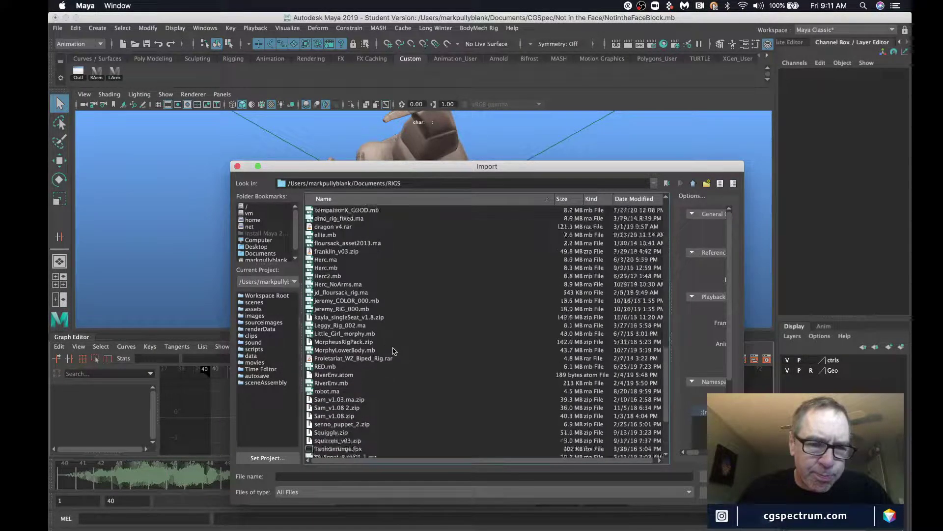
{"action": "scroll", "coordinate": [393, 351], "scroll_direction": "down", "scroll_amount": 1}
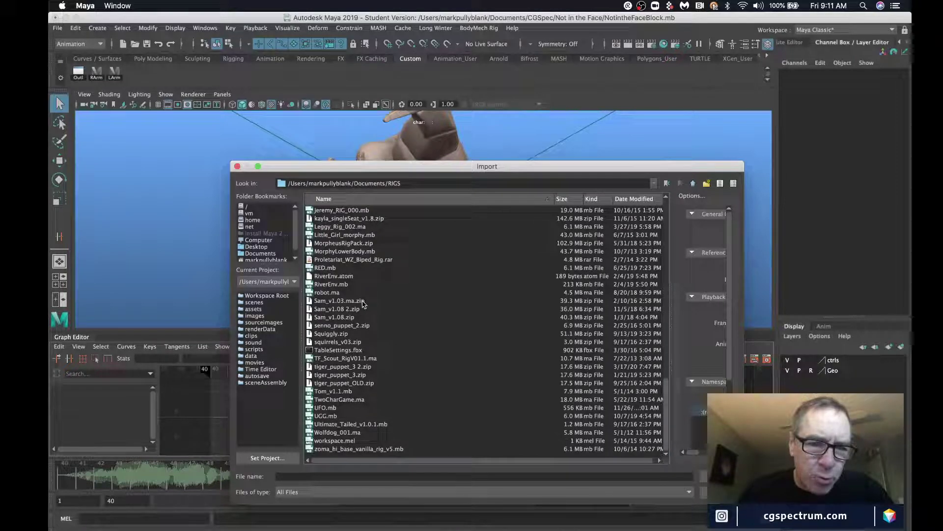
{"action": "scroll", "coordinate": [344, 328], "scroll_direction": "up", "scroll_amount": 5}
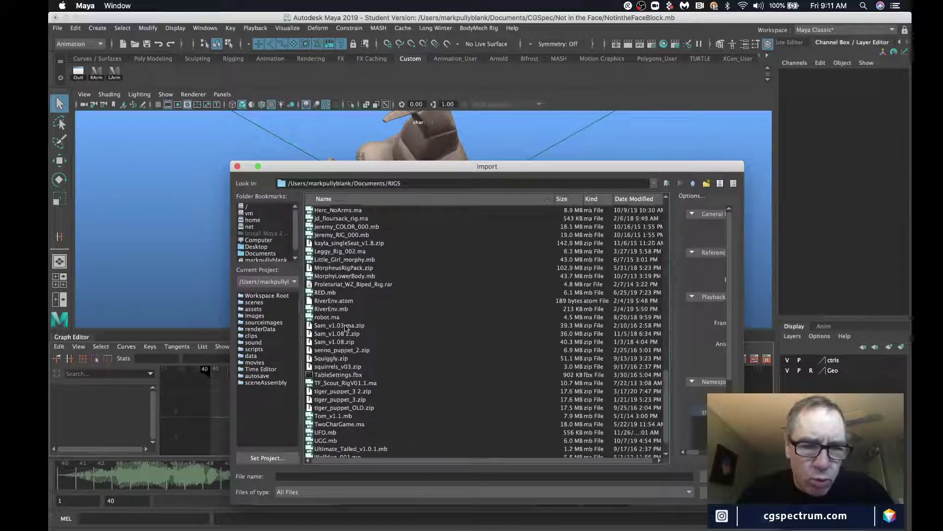
{"action": "scroll", "coordinate": [345, 328], "scroll_direction": "up", "scroll_amount": 2}
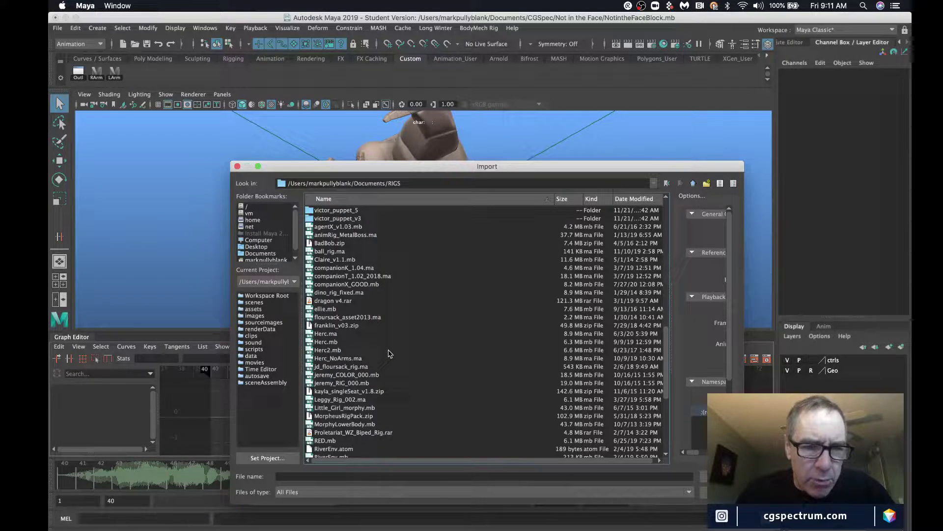
{"action": "scroll", "coordinate": [388, 352], "scroll_direction": "down", "scroll_amount": 2}
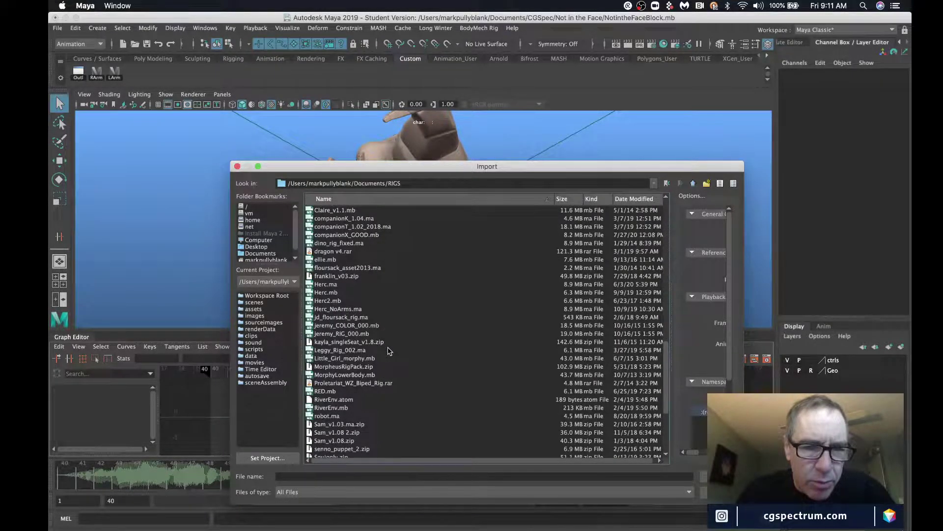
{"action": "scroll", "coordinate": [389, 351], "scroll_direction": "up", "scroll_amount": 10}
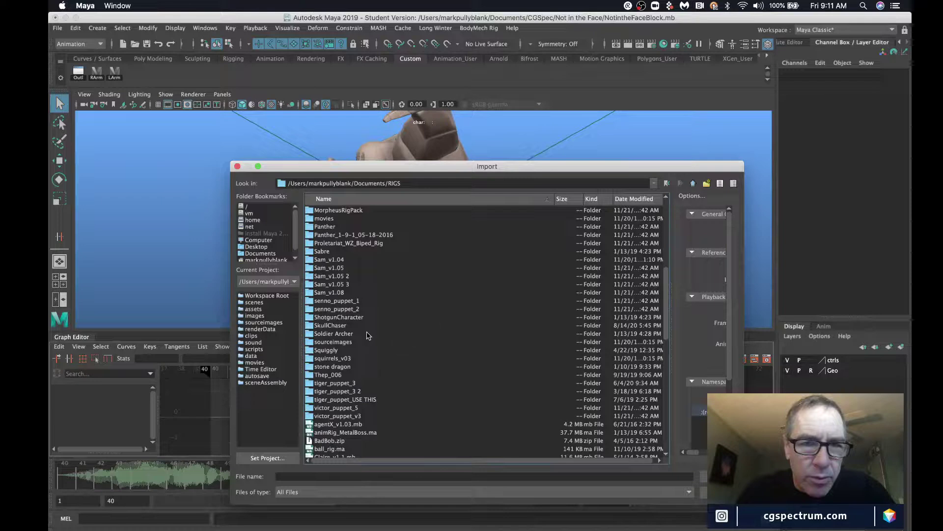
{"action": "scroll", "coordinate": [382, 333], "scroll_direction": "up", "scroll_amount": 3}
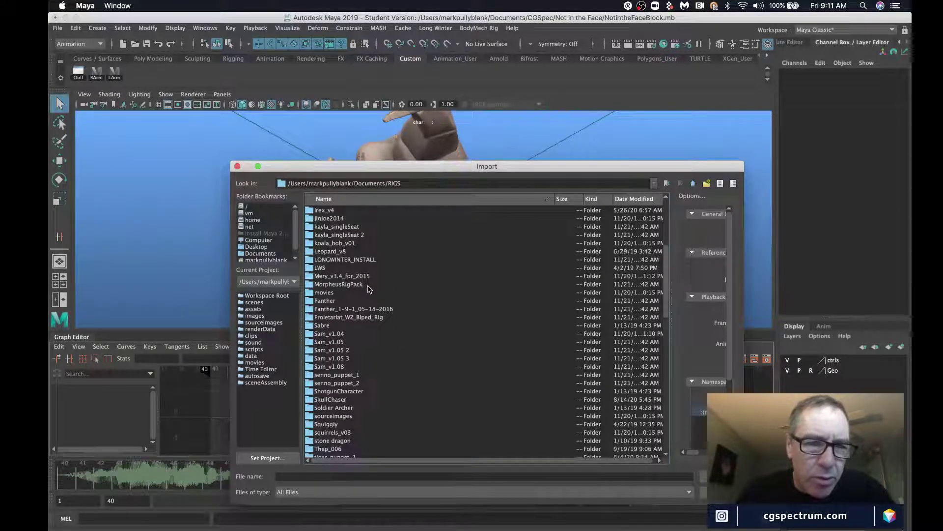
{"action": "scroll", "coordinate": [369, 287], "scroll_direction": "up", "scroll_amount": 3}
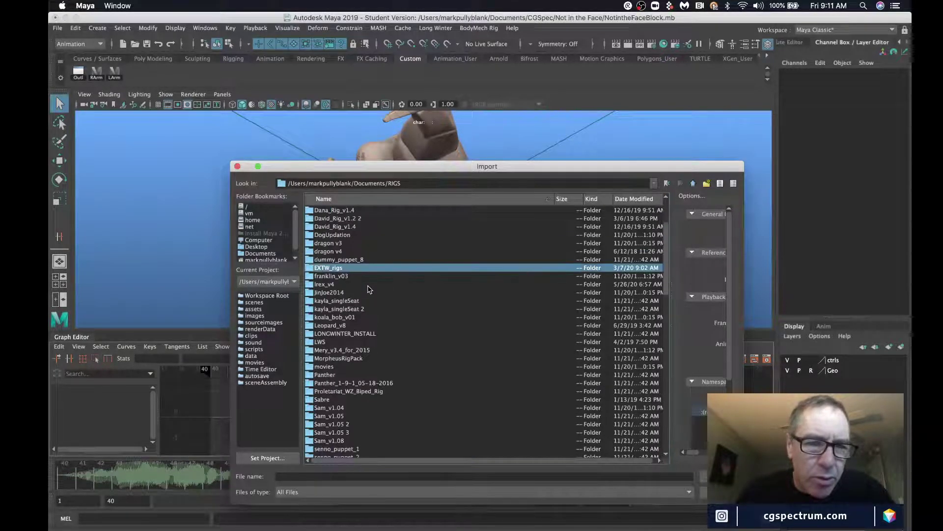
- Import David_Rig_v1.4.mb from the David_Rig_v1.4 folder into the scene
{"action": "double_click", "coordinate": [328, 227]}
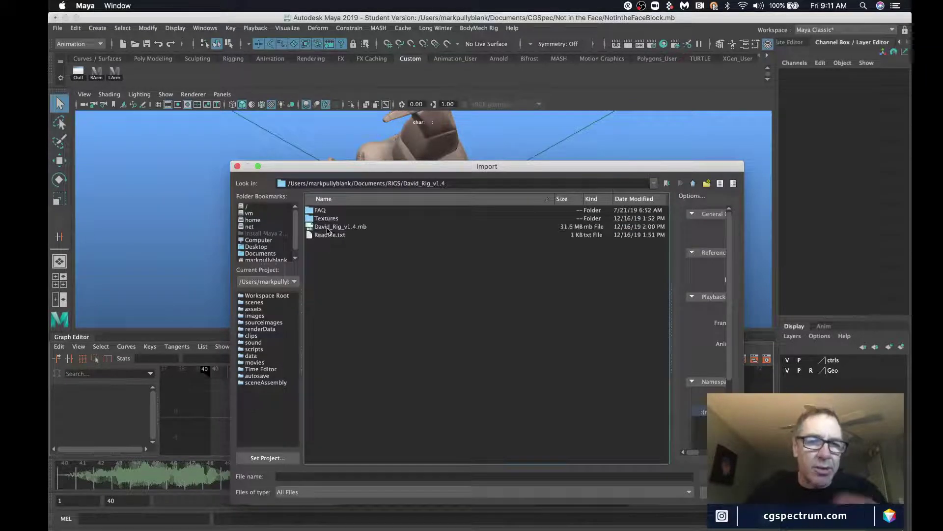
{"action": "left_click", "coordinate": [337, 227]}
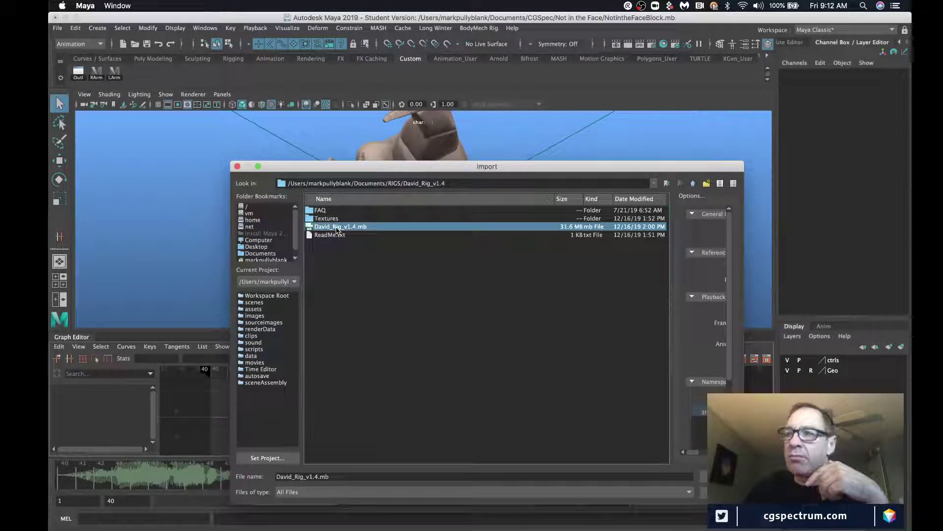
{"action": "double_click", "coordinate": [337, 228]}
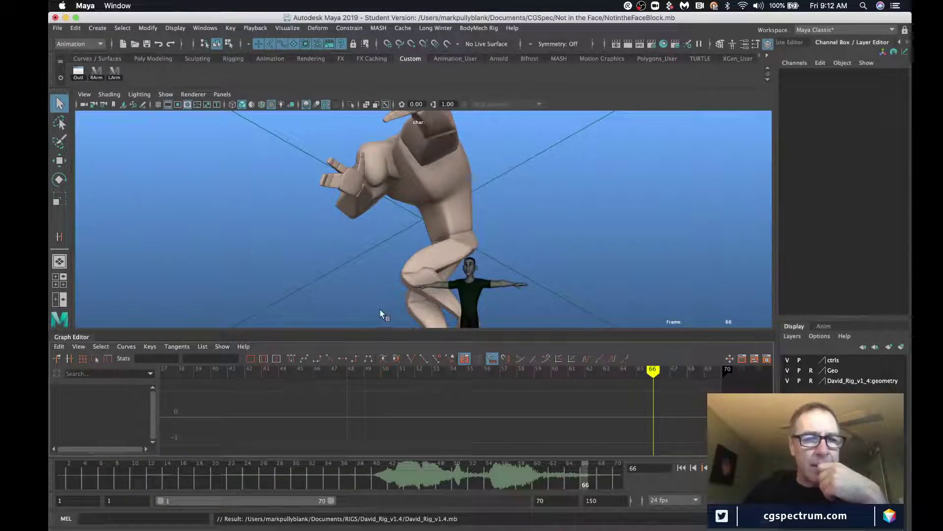
- Switch the viewport to a perspective camera and frame the imported David rig beside the large character
{"action": "left_click", "coordinate": [222, 95]}
{"action": "mouse_move", "coordinate": [303, 108]}
{"action": "left_click", "coordinate": [354, 115]}
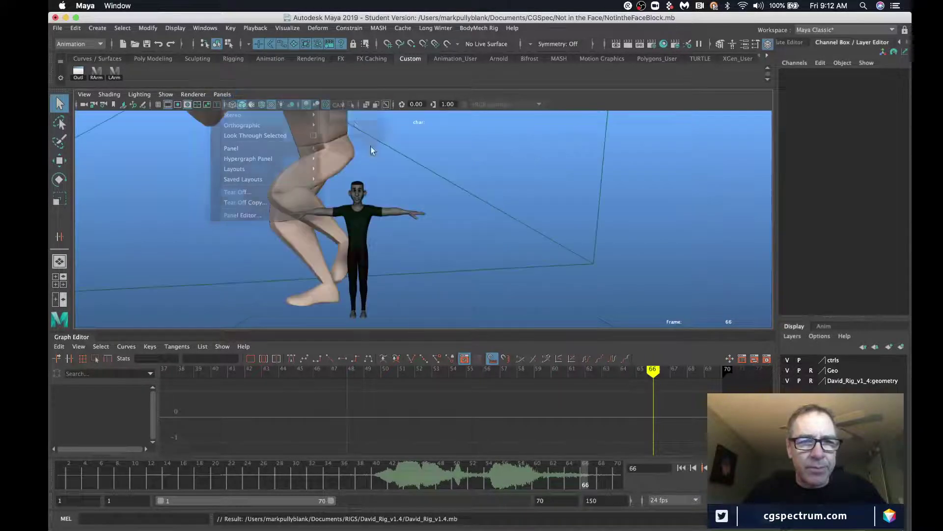
{"action": "left_click_drag", "start_coordinate": [402, 259], "coordinate": [348, 268], "text": "alt"}
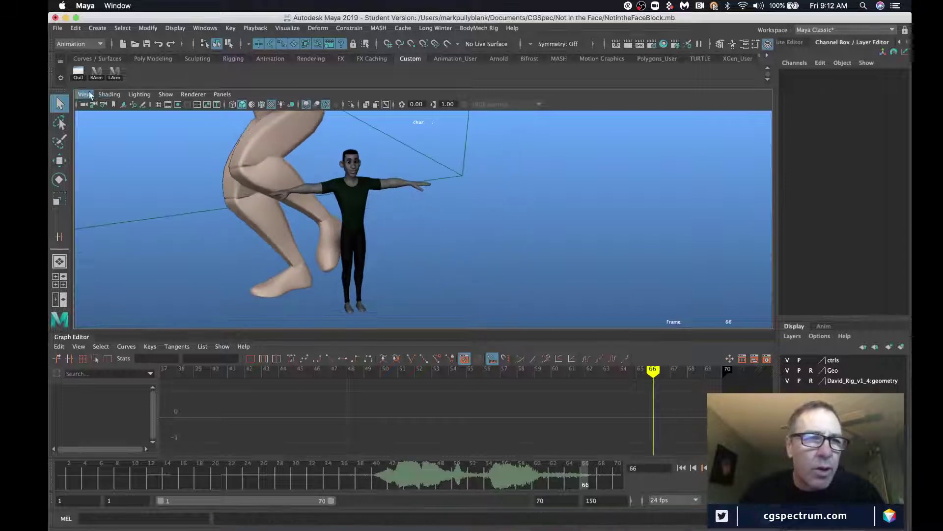
- Turn on the display of NURBS curves in the viewport so the rig controls are shown
{"action": "left_click", "coordinate": [222, 95]}
{"action": "mouse_move", "coordinate": [242, 115]}
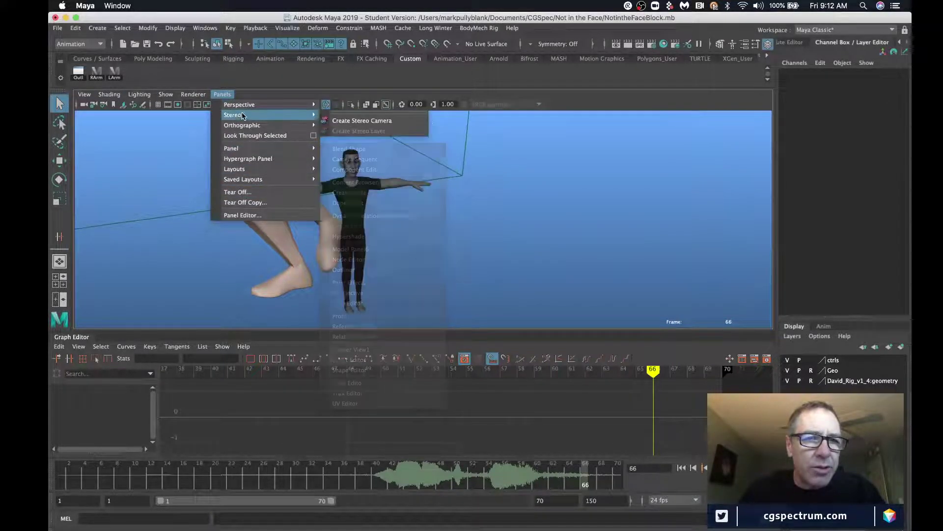
{"action": "mouse_move", "coordinate": [163, 93]}
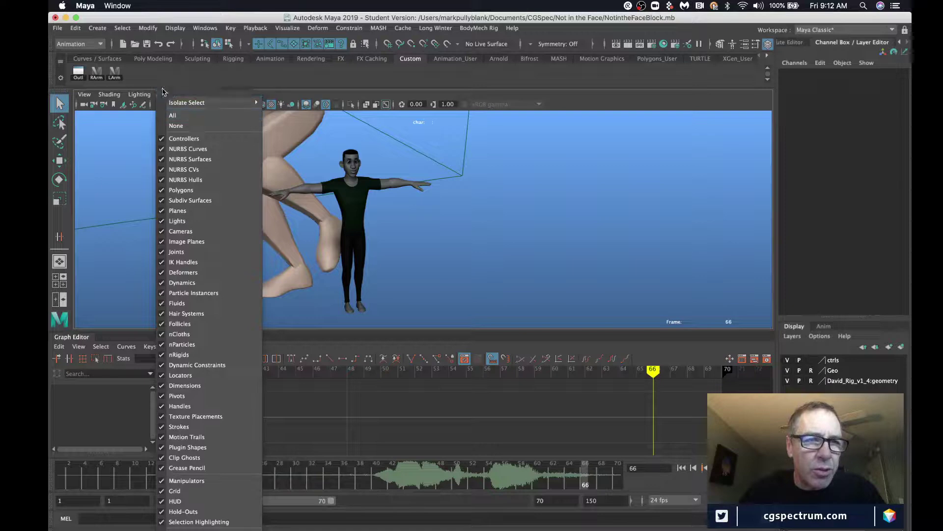
{"action": "left_click", "coordinate": [189, 149]}
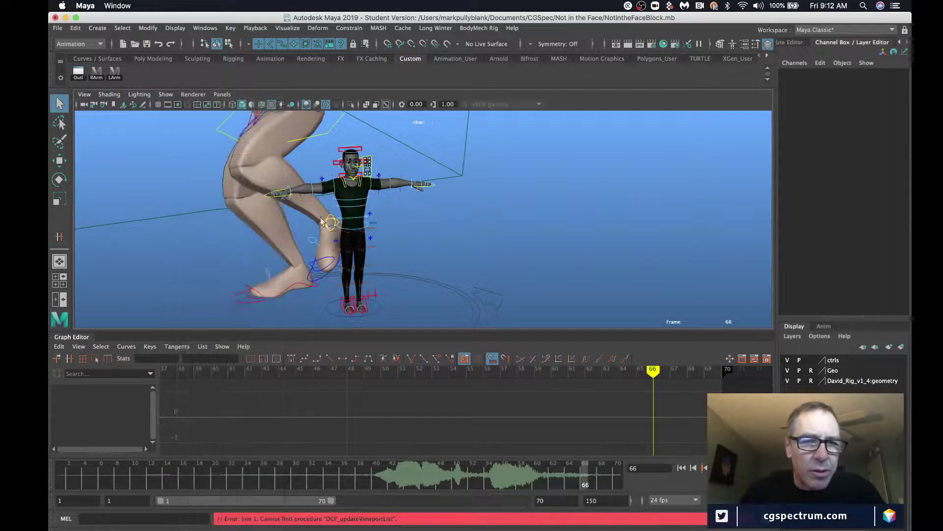
- Pick the large character's ground control, and select its whole rig, rig_group, in the Outliner
{"action": "left_click", "coordinate": [447, 288]}
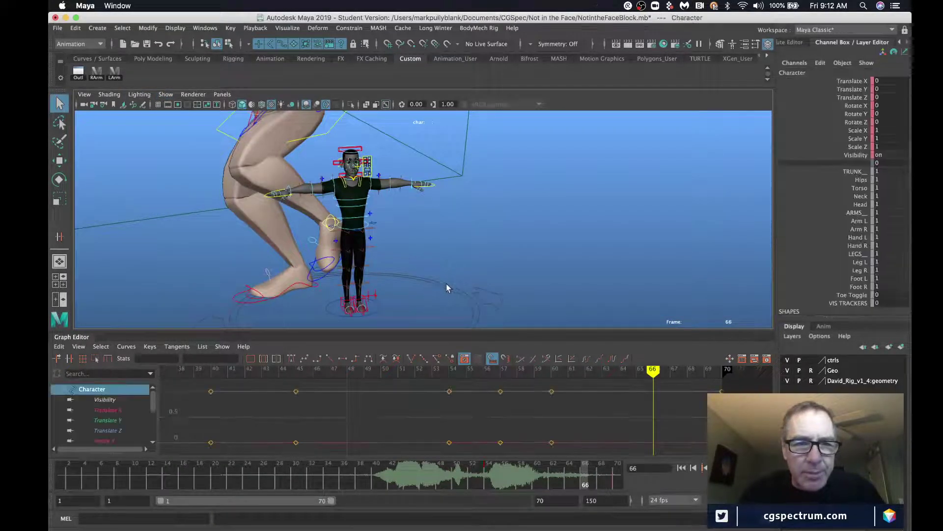
{"action": "middle_click_drag", "start_coordinate": [446, 284], "coordinate": [429, 257], "text": "alt"}
{"action": "left_click_drag", "start_coordinate": [429, 257], "coordinate": [415, 259], "text": "alt"}
{"action": "scroll", "coordinate": [413, 260], "scroll_direction": "down", "scroll_amount": 10}
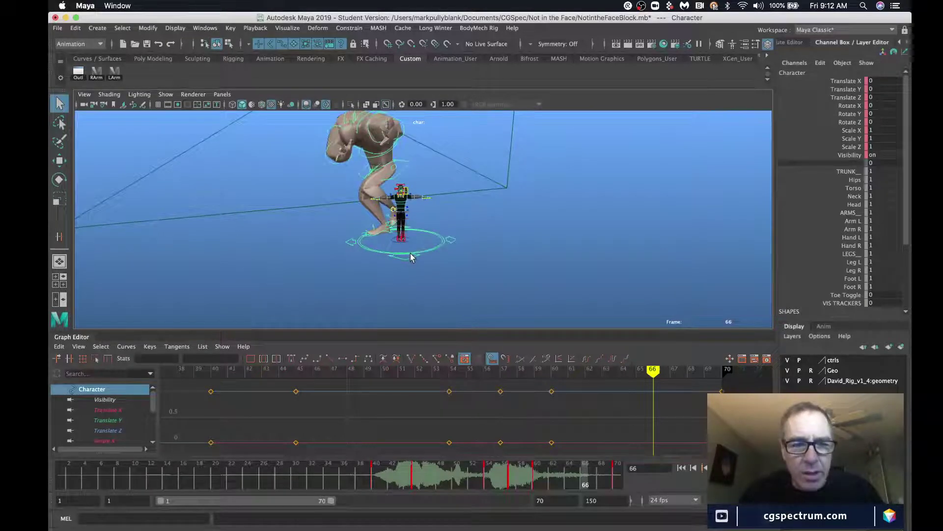
{"action": "left_click", "coordinate": [78, 72]}
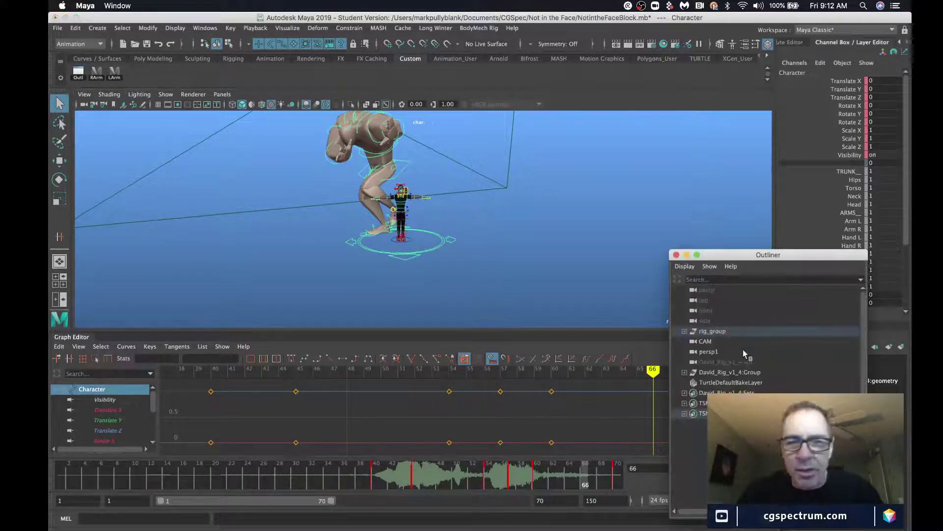
{"action": "left_click", "coordinate": [710, 332]}
{"action": "left_click_drag", "start_coordinate": [732, 256], "coordinate": [518, 276]}
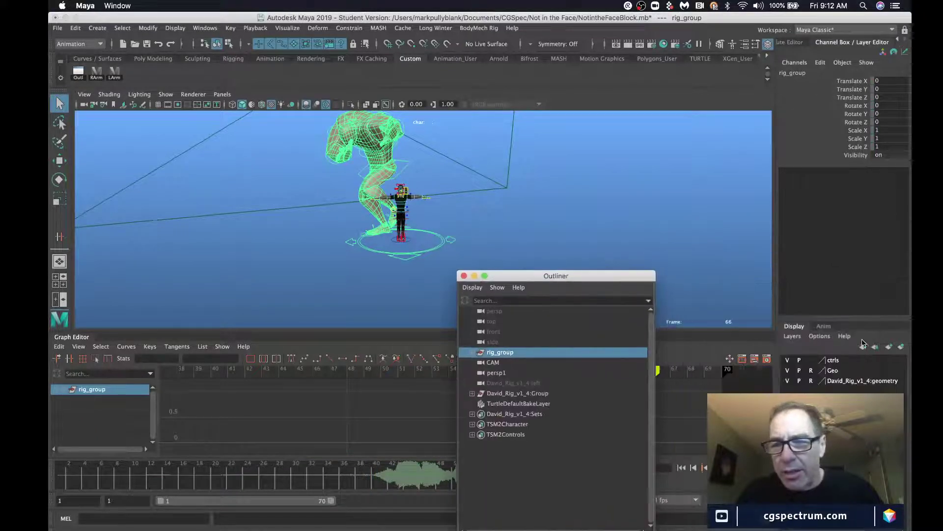
- Hide the large character by turning off visibility of the ctrls and Geo display layers, and close the Outliner
{"action": "left_click", "coordinate": [787, 359]}
{"action": "left_click", "coordinate": [787, 370]}
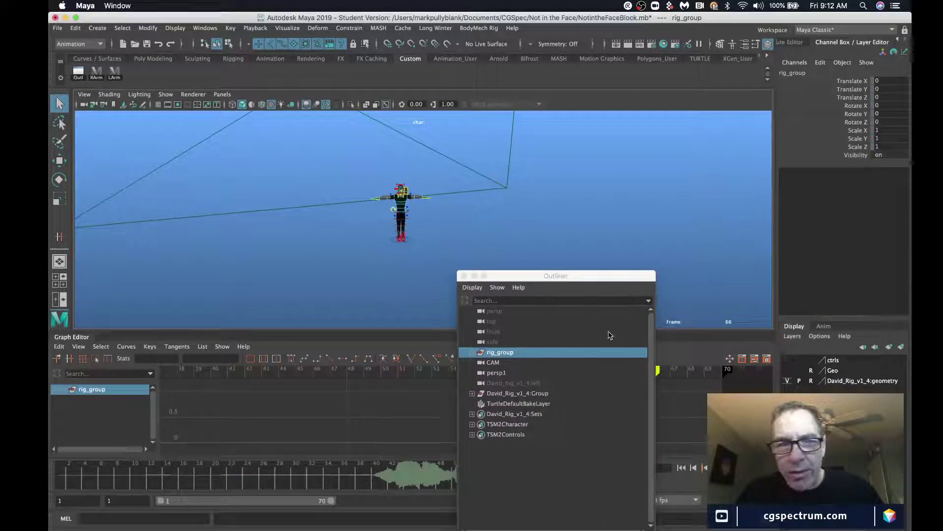
{"action": "left_click", "coordinate": [465, 276]}
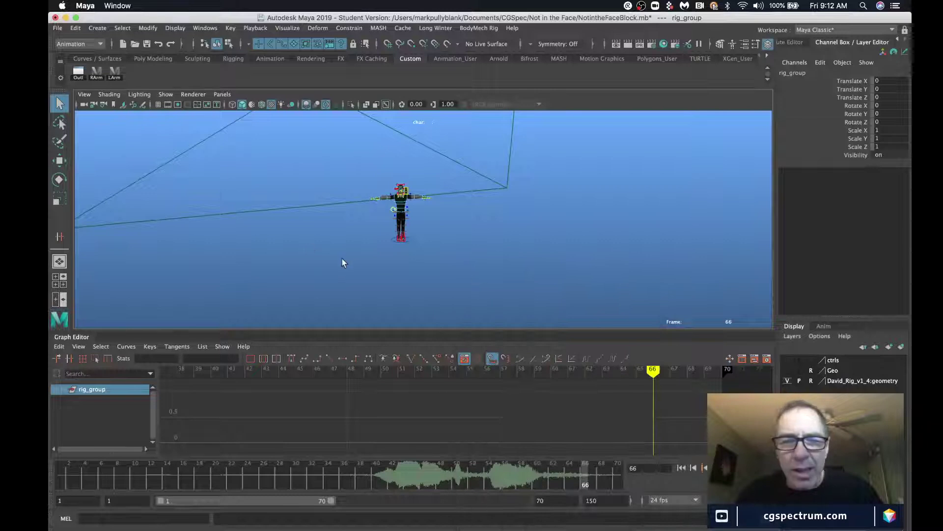
- Select the David rig's Main control at its feet, frame the character, and set the current time to frame 1
{"action": "right_click_drag", "start_coordinate": [342, 258], "coordinate": [415, 278], "text": "alt"}
{"action": "left_click", "coordinate": [399, 253]}
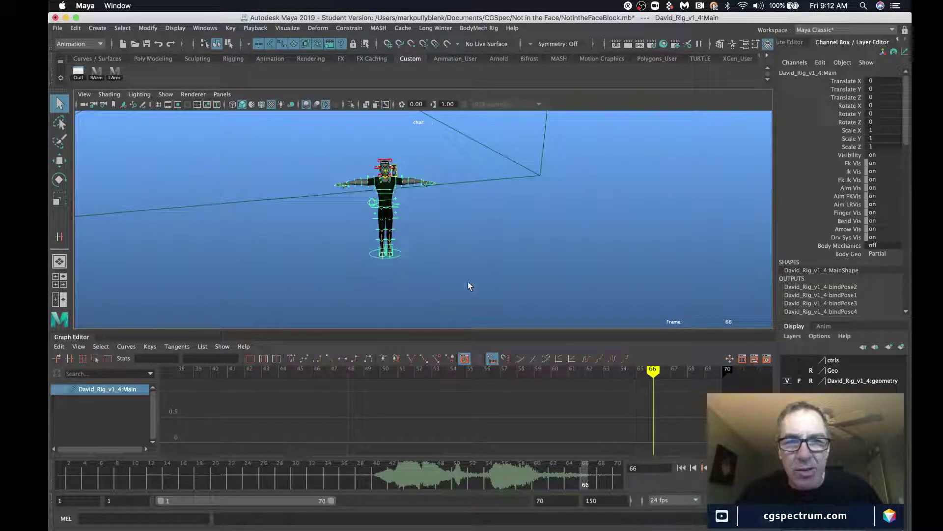
{"action": "scroll", "coordinate": [444, 259], "scroll_direction": "up", "scroll_amount": 6}
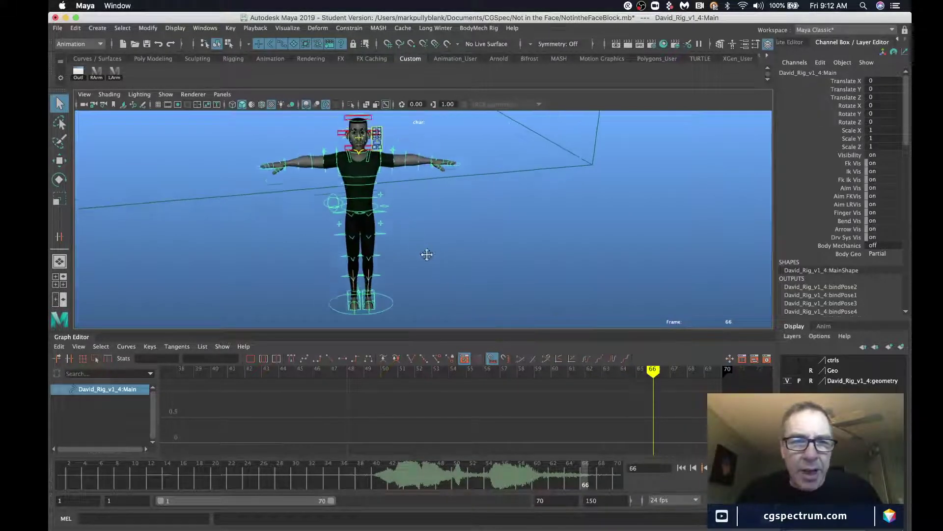
{"action": "mouse_move", "coordinate": [426, 252]}
{"action": "left_mouse_down", "text": "alt"}
{"action": "mouse_move", "coordinate": [404, 229]}
{"action": "mouse_move", "coordinate": [432, 236]}
{"action": "mouse_move", "coordinate": [424, 241]}
{"action": "left_mouse_up", "text": "alt"}
{"action": "scroll", "coordinate": [432, 254], "scroll_direction": "up", "scroll_amount": 2}
{"action": "left_click_drag", "start_coordinate": [48, 451], "coordinate": [52, 459]}
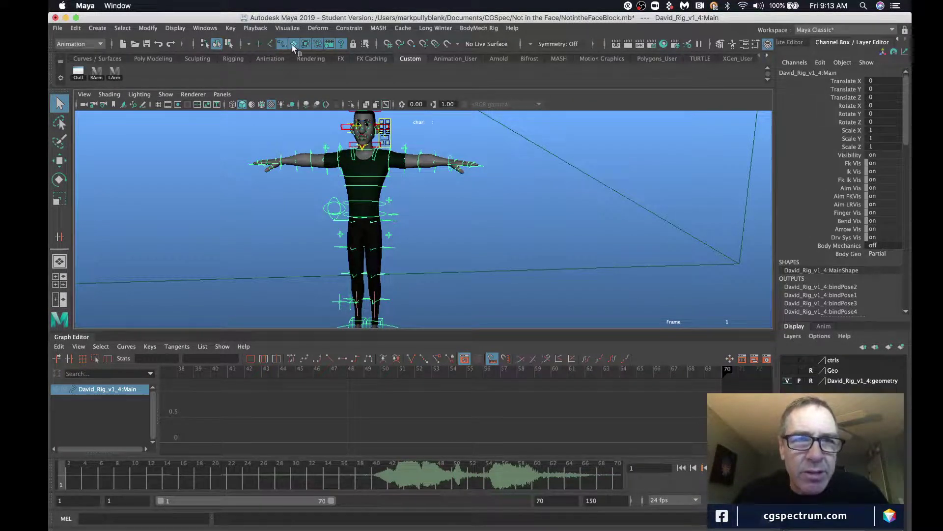
{"action": "scroll", "coordinate": [290, 173], "scroll_direction": "down", "scroll_amount": 4}
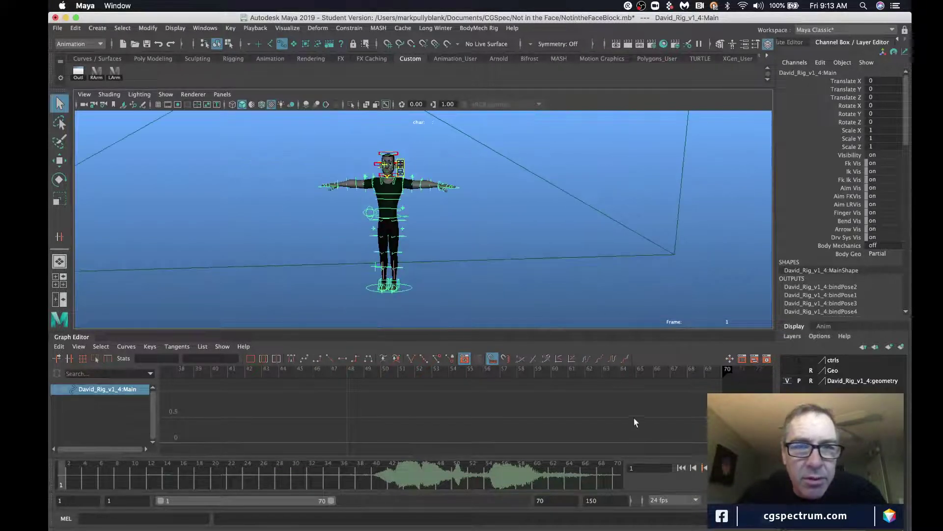
- Select all of the David rig's controls in the viewport and frame its upper body
{"action": "left_click_drag", "start_coordinate": [634, 419], "coordinate": [630, 414]}
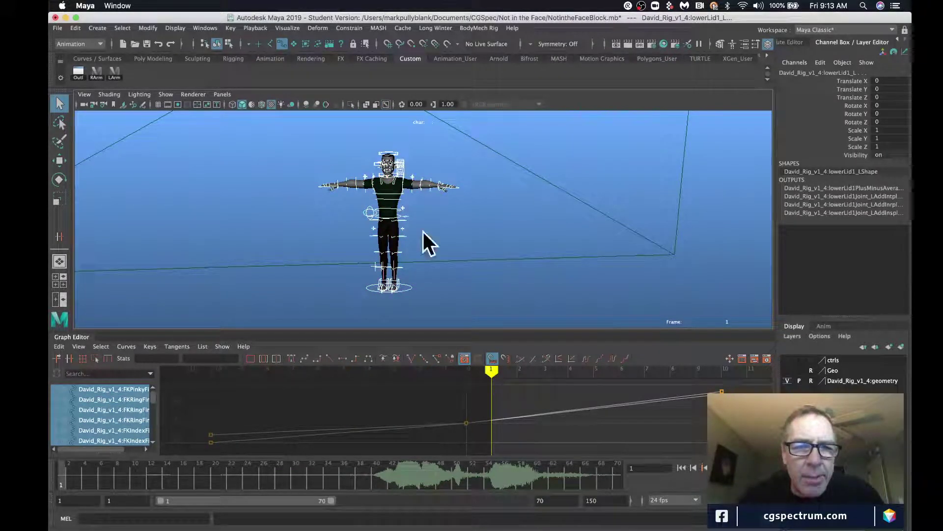
{"action": "scroll", "coordinate": [410, 214], "scroll_direction": "up", "scroll_amount": 2}
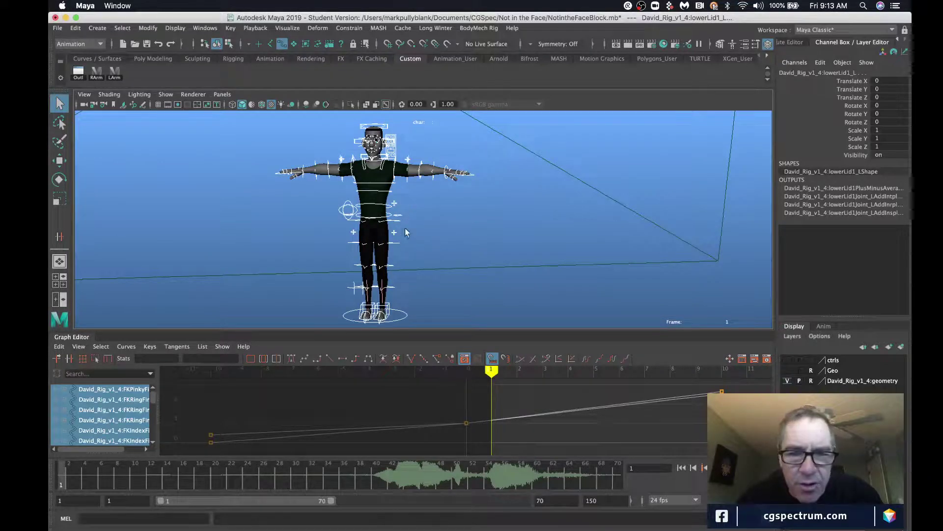
{"action": "scroll", "coordinate": [406, 232], "scroll_direction": "up", "scroll_amount": 8}
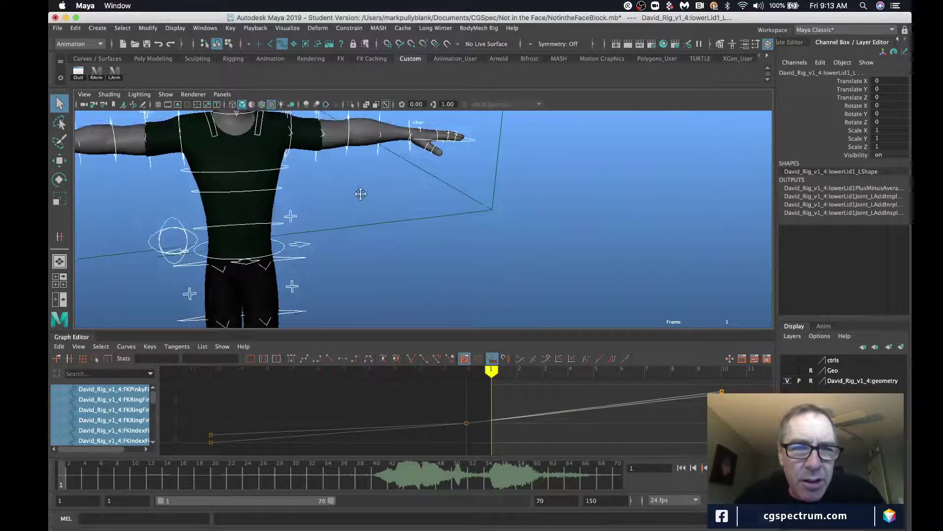
{"action": "middle_click_drag", "start_coordinate": [360, 193], "coordinate": [385, 236], "text": "alt"}
{"action": "left_click_drag", "start_coordinate": [385, 236], "coordinate": [371, 235], "text": "alt"}
{"action": "scroll", "coordinate": [370, 227], "scroll_direction": "down", "scroll_amount": 4}
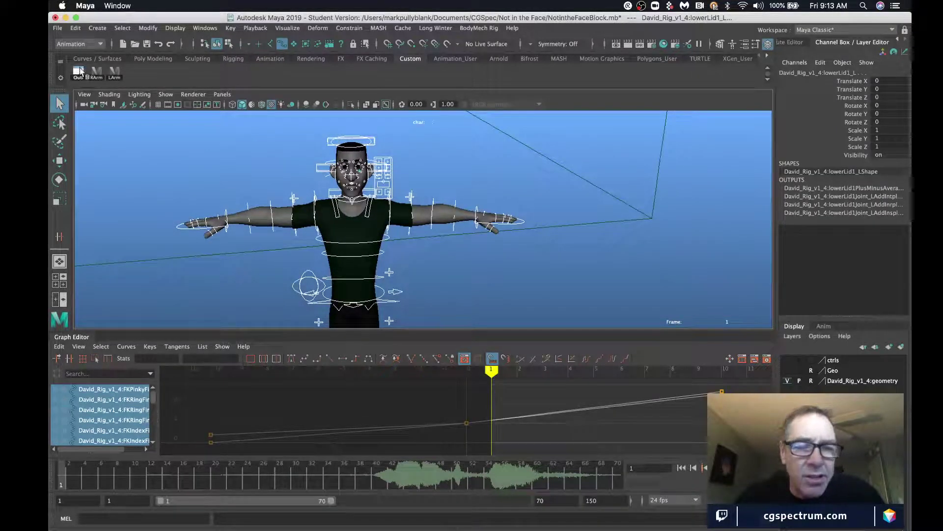
- Select the David rig's FaceGroup in the Outliner and add it to a new display layer
{"action": "left_click", "coordinate": [78, 73]}
{"action": "left_click", "coordinate": [472, 394]}
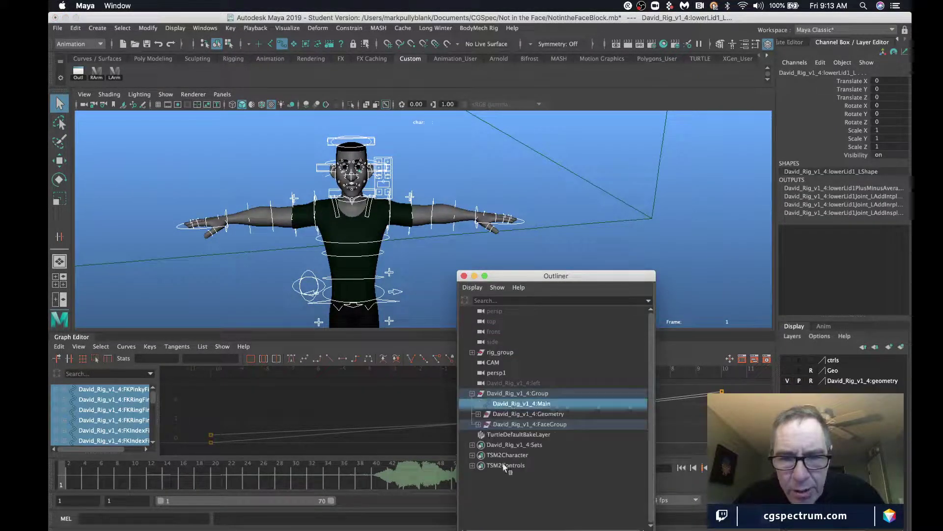
{"action": "left_click", "coordinate": [554, 425]}
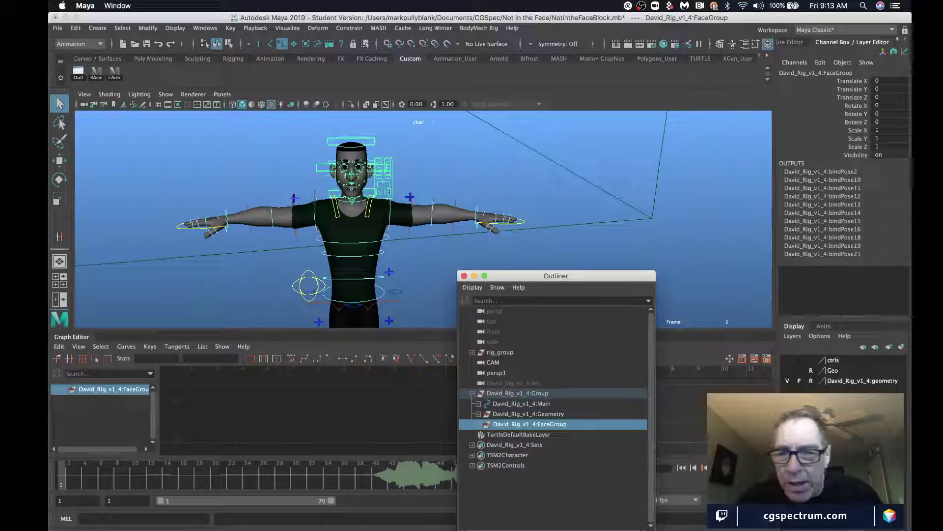
{"action": "left_click", "coordinate": [902, 347]}
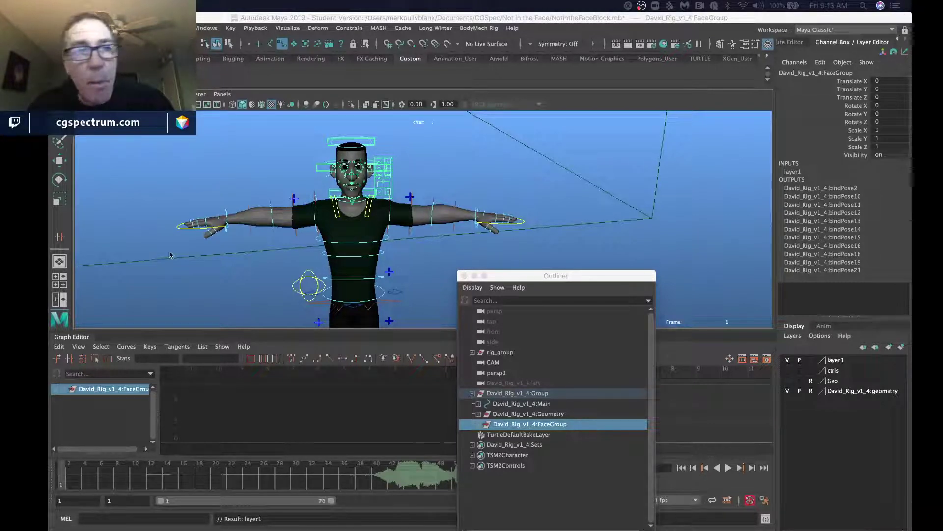
- Rename the new display layer FACE and turn off its visibility to hide the face controls
{"action": "double_click", "coordinate": [842, 363]}
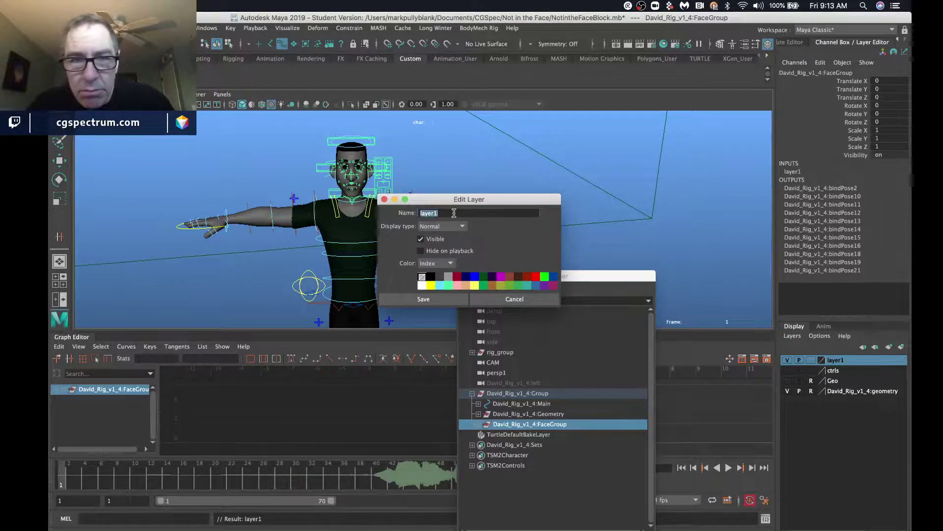
{"action": "type", "text": "FACE"}
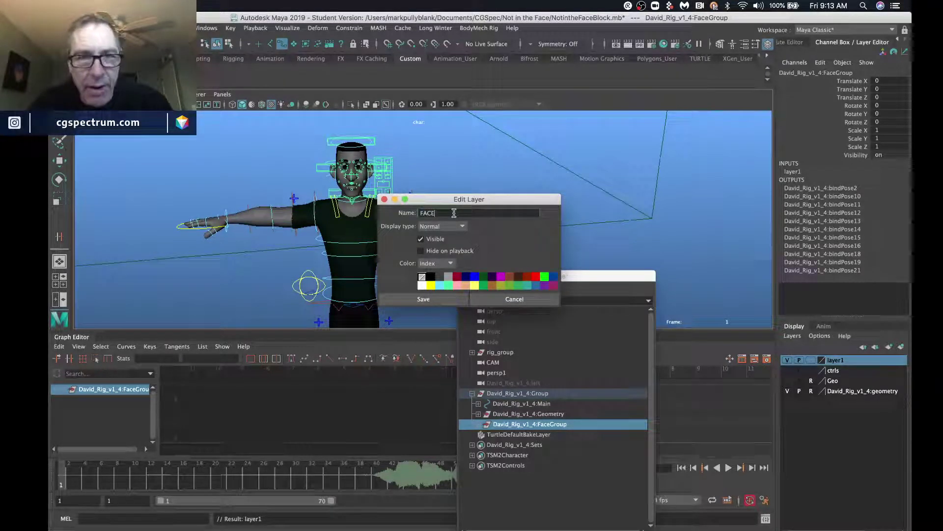
{"action": "left_click", "coordinate": [390, 297]}
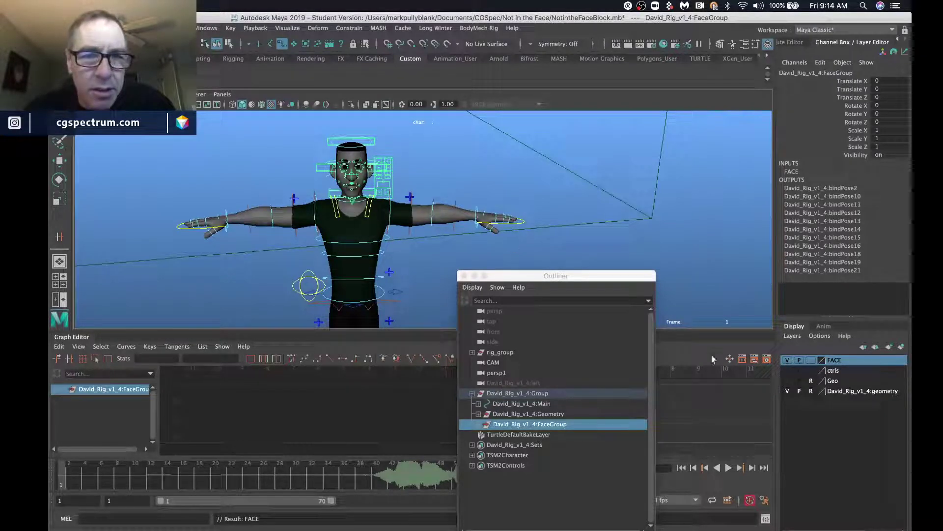
{"action": "left_click", "coordinate": [788, 360]}
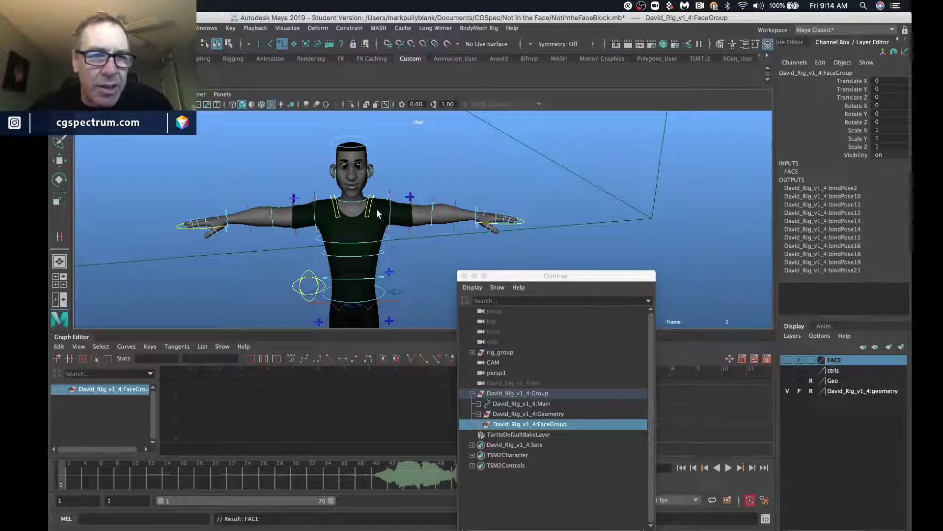
- Try moving the right forearm's bend control, and undo the move
{"action": "left_click_drag", "start_coordinate": [300, 235], "coordinate": [311, 205], "text": "alt"}
{"action": "left_click", "coordinate": [264, 224]}
{"action": "key", "text": "w"}
{"action": "left_click_drag", "start_coordinate": [319, 237], "coordinate": [384, 231]}
{"action": "key", "text": "z"}
- Pick the bend control on the right lower leg and examine it
{"action": "middle_click_drag", "start_coordinate": [385, 231], "coordinate": [377, 202], "text": "alt"}
{"action": "right_click_drag", "start_coordinate": [377, 201], "coordinate": [387, 251], "text": "alt"}
{"action": "middle_click_drag", "start_coordinate": [345, 287], "coordinate": [350, 263], "text": "alt"}
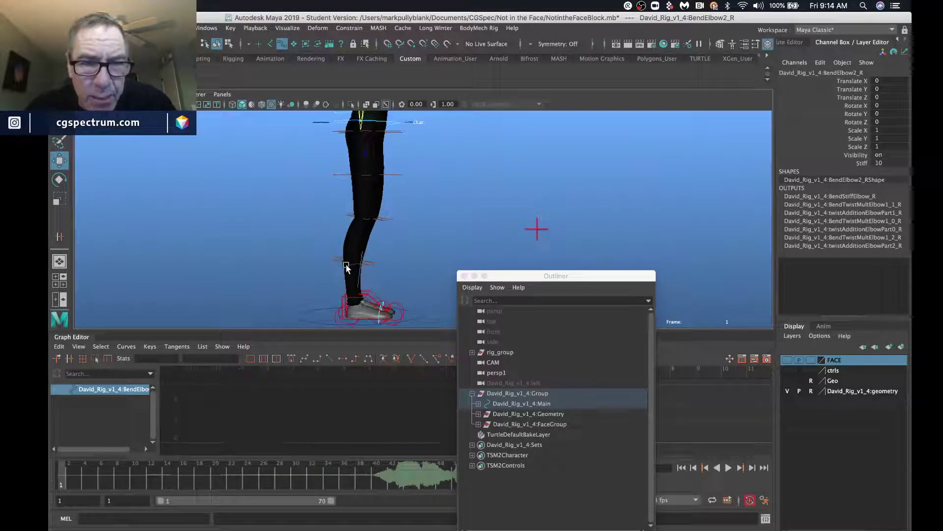
{"action": "left_click", "coordinate": [350, 266]}
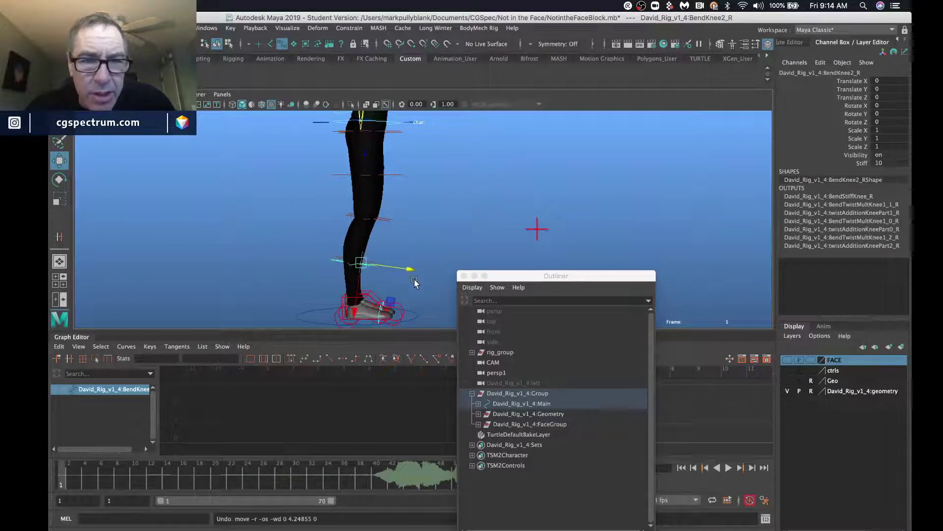
{"action": "left_click_drag", "start_coordinate": [415, 280], "coordinate": [317, 275], "text": "alt"}
- Select the Main control at David's feet and turn off its Bend Vis attribute
{"action": "left_click", "coordinate": [319, 274]}
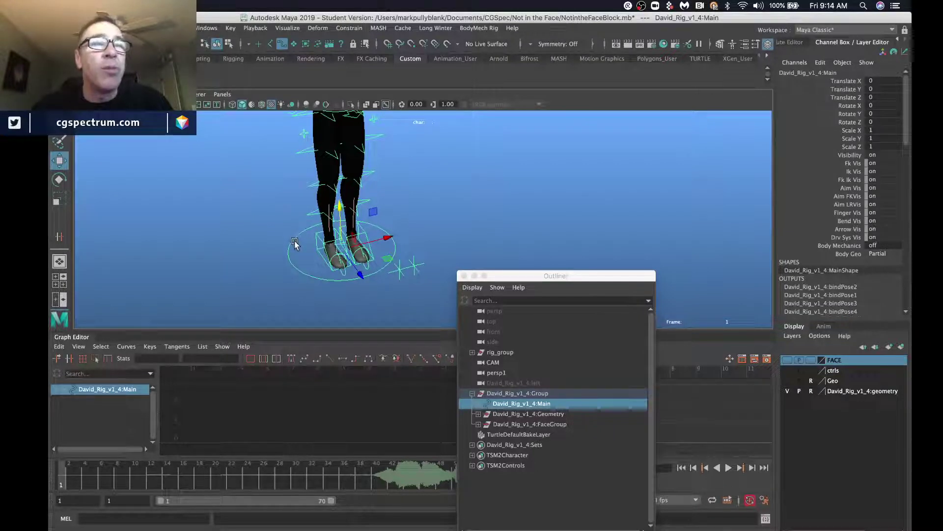
{"action": "left_click", "coordinate": [303, 261]}
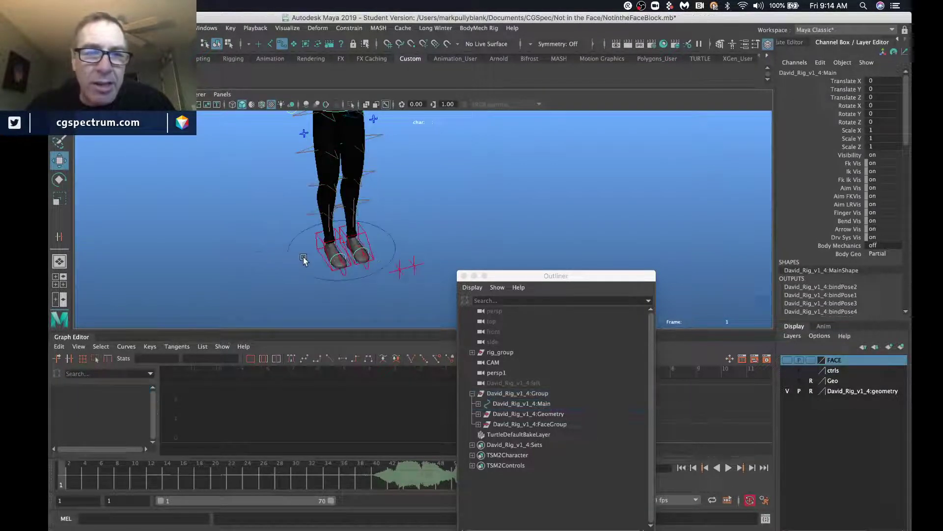
{"action": "left_click", "coordinate": [292, 263]}
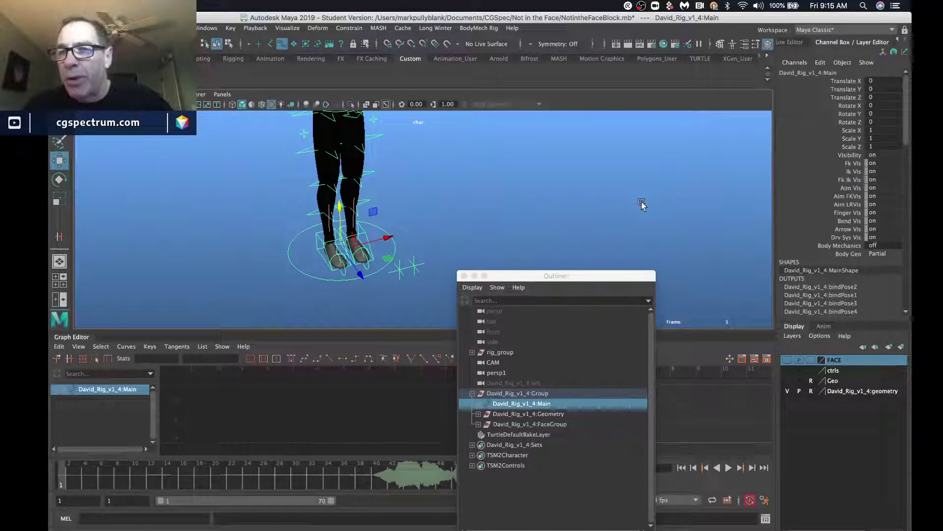
{"action": "scroll", "coordinate": [863, 121], "scroll_direction": "down", "scroll_amount": 3}
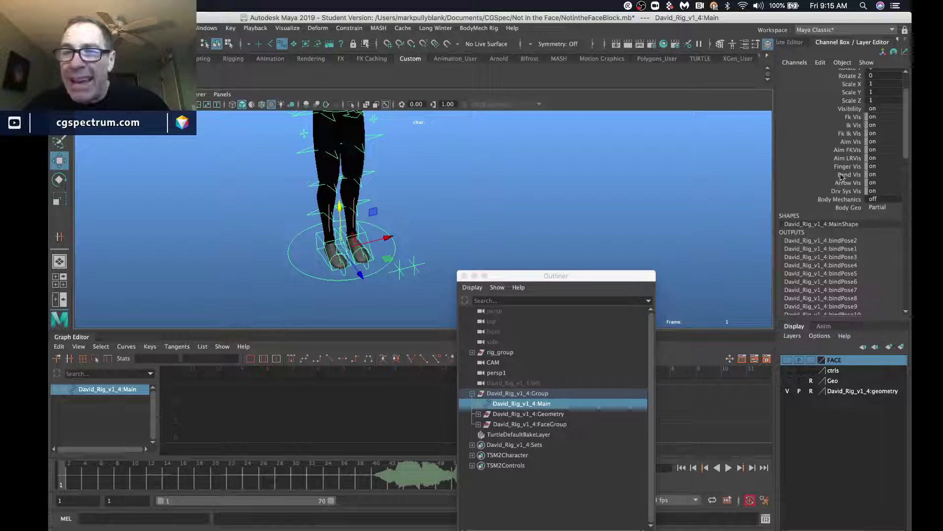
{"action": "double_click", "coordinate": [889, 176]}
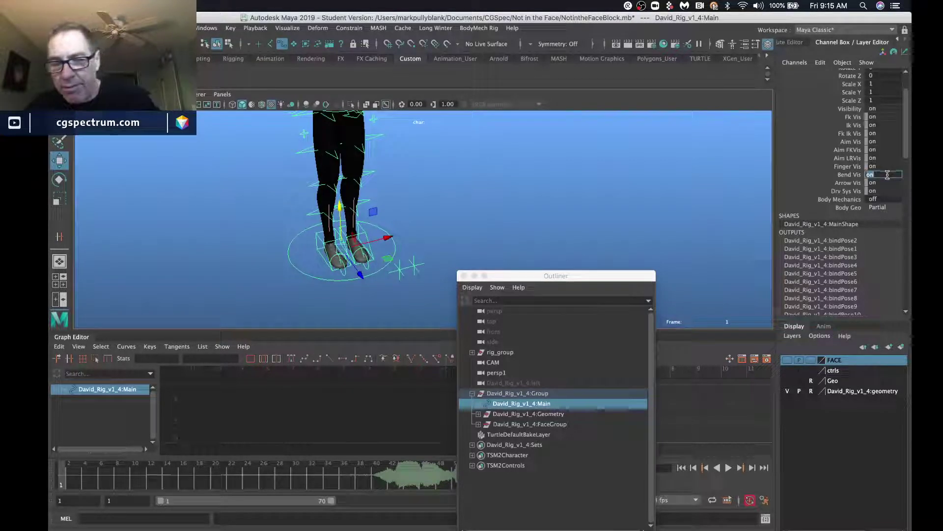
{"action": "type", "text": "0"}
{"action": "key", "text": "Return"}
- Examine the body controls still shown on the David rig from the front and side
{"action": "middle_click_drag", "start_coordinate": [336, 205], "coordinate": [343, 257], "text": "alt"}
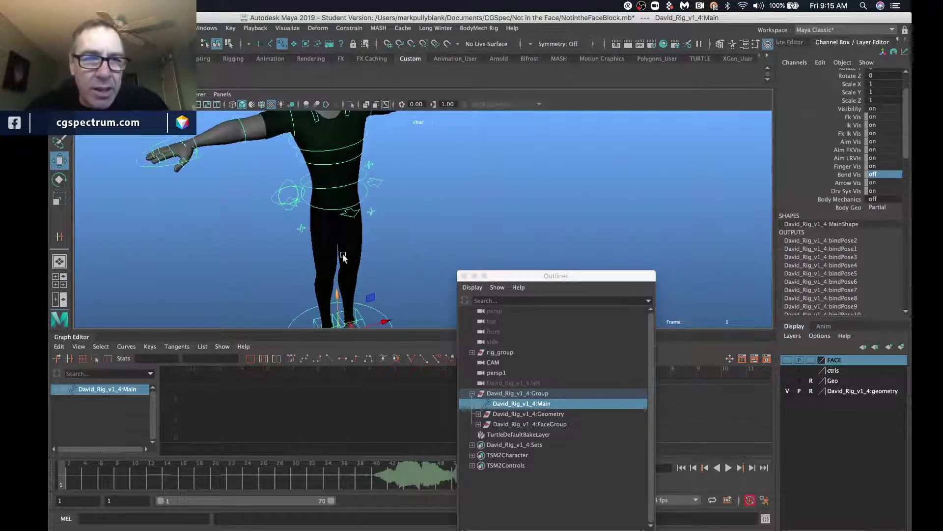
{"action": "left_click_drag", "start_coordinate": [340, 214], "coordinate": [334, 236], "text": "alt"}
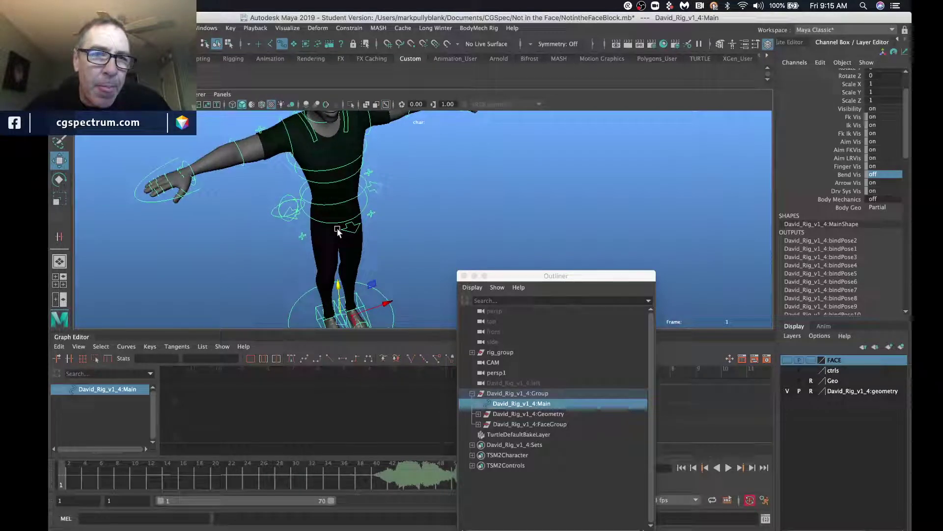
{"action": "mouse_move", "coordinate": [337, 231]}
{"action": "left_mouse_down", "text": "alt"}
{"action": "mouse_move", "coordinate": [344, 226]}
{"action": "mouse_move", "coordinate": [335, 221]}
{"action": "left_mouse_up", "text": "alt"}
{"action": "left_click_drag", "start_coordinate": [496, 194], "coordinate": [418, 162], "text": "alt"}
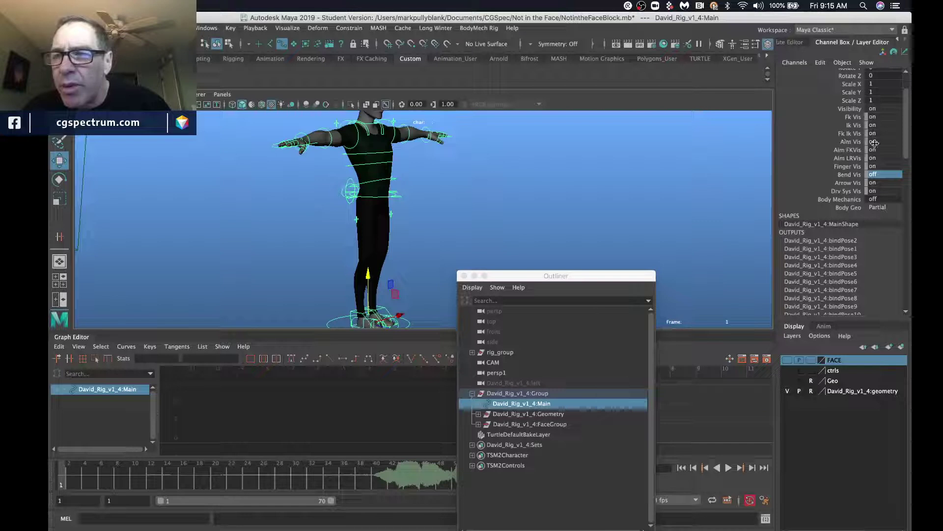
{"action": "left_click_drag", "start_coordinate": [341, 225], "coordinate": [388, 238], "text": "alt"}
{"action": "middle_click_drag", "start_coordinate": [387, 238], "coordinate": [396, 209], "text": "alt"}
{"action": "left_click_drag", "start_coordinate": [396, 209], "coordinate": [392, 227], "text": "alt"}
{"action": "middle_click_drag", "start_coordinate": [356, 221], "coordinate": [344, 203], "text": "alt"}
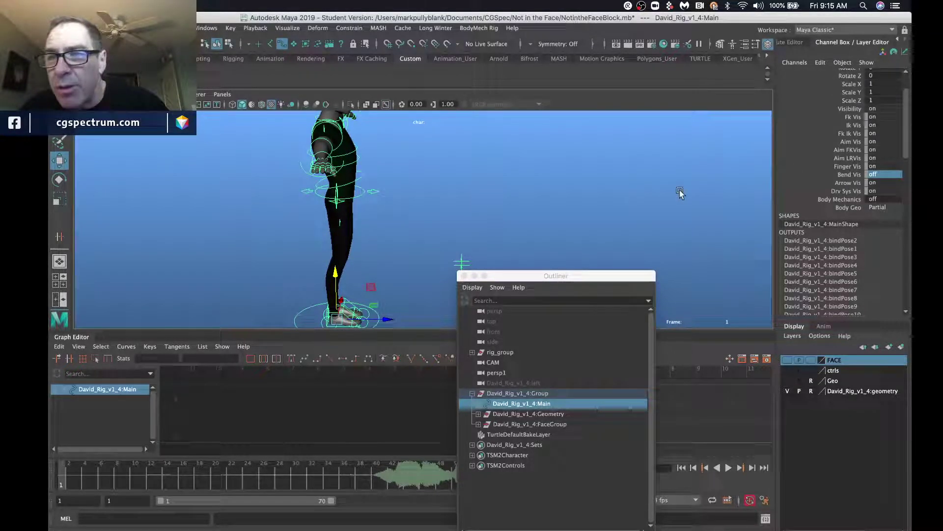
- Try turning off Finger Vis on the Main control, and check the hands
{"action": "double_click", "coordinate": [888, 167]}
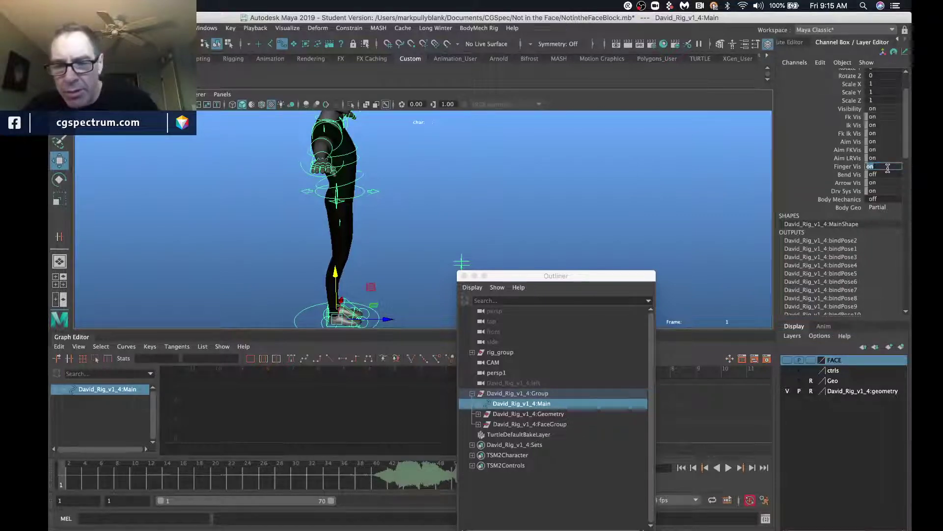
{"action": "type", "text": "0"}
{"action": "key", "text": "Return"}
{"action": "left_click_drag", "start_coordinate": [323, 219], "coordinate": [343, 197], "text": "alt"}
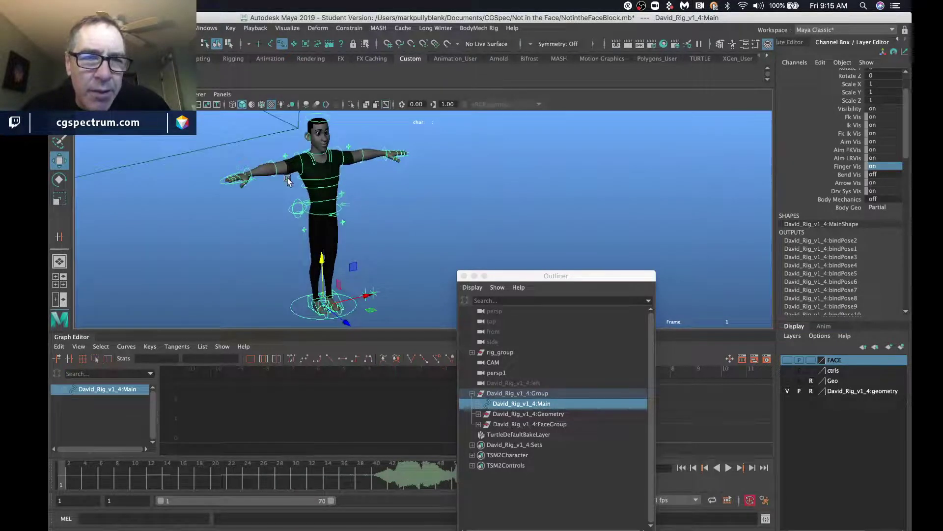
- Pick the FK/IK switch controls of the right and left arms to view their attributes
{"action": "right_click_drag", "start_coordinate": [288, 181], "coordinate": [246, 150], "text": "alt"}
{"action": "left_click", "coordinate": [229, 141]}
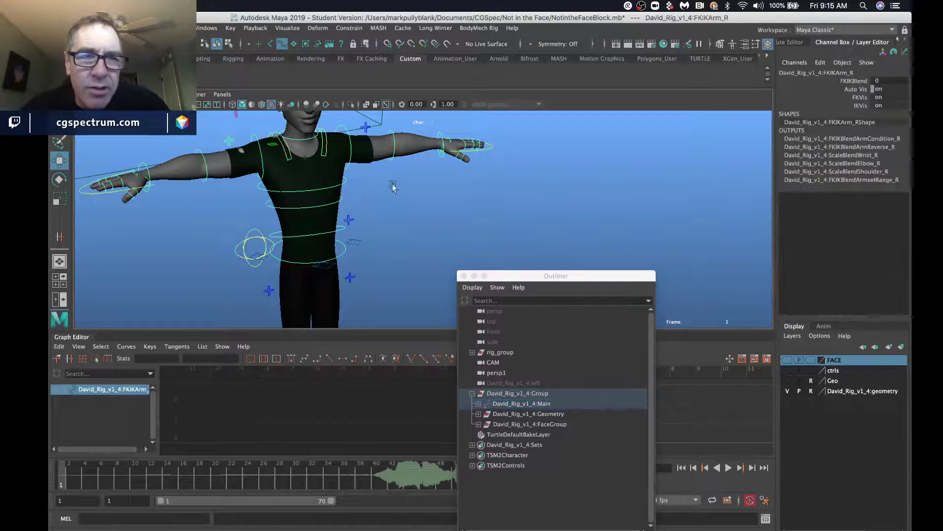
{"action": "left_click", "coordinate": [366, 128]}
{"action": "middle_click_drag", "start_coordinate": [328, 234], "coordinate": [328, 202], "text": "alt"}
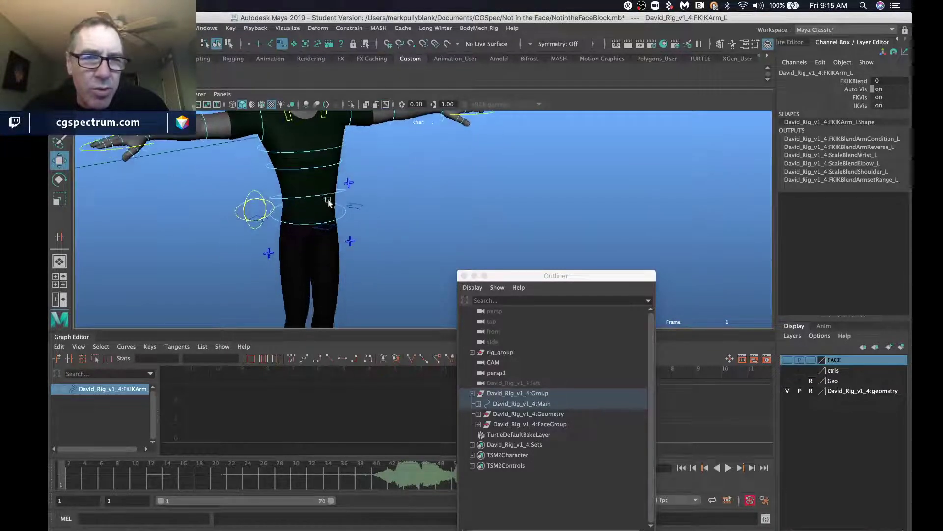
- Select the spine's FK/IK switch control and set its FKIKBlend to 10
{"action": "left_click", "coordinate": [349, 184]}
{"action": "left_click_drag", "start_coordinate": [347, 197], "coordinate": [372, 196], "text": "alt"}
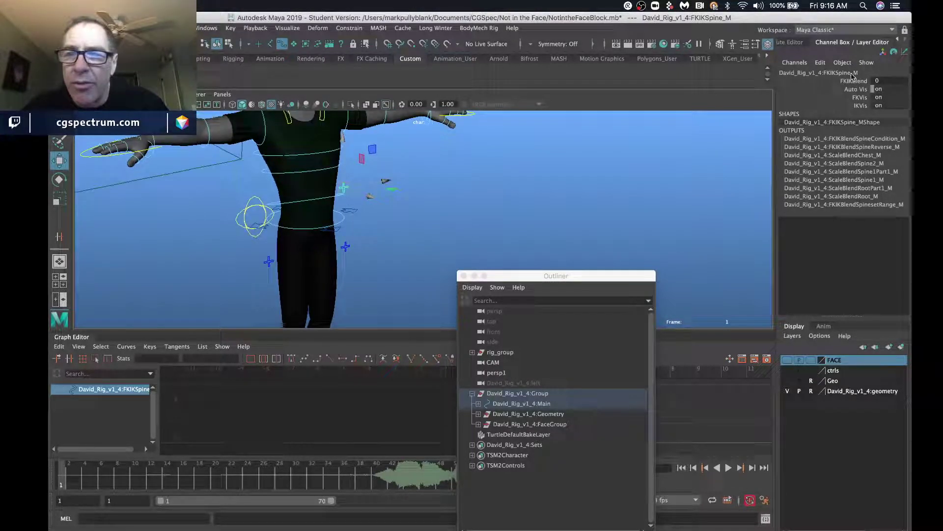
{"action": "double_click", "coordinate": [885, 80]}
{"action": "type", "text": "1"}
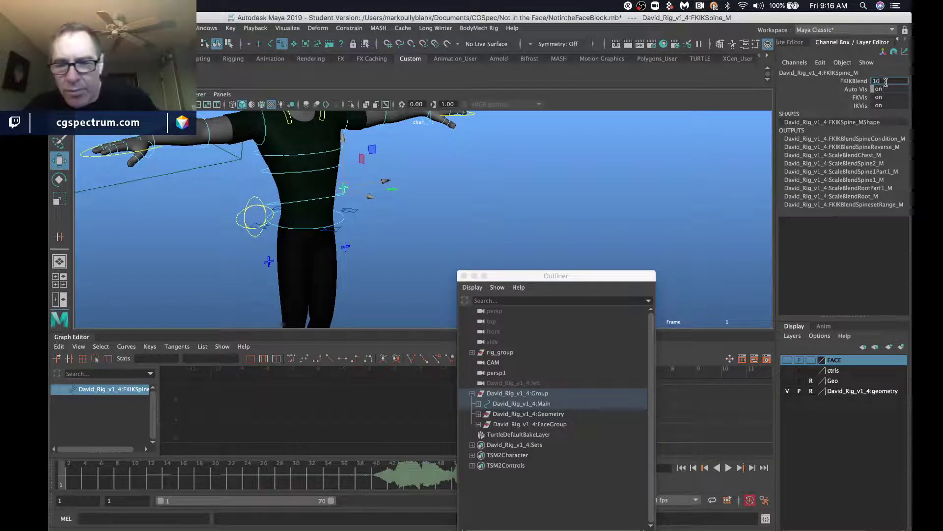
{"action": "key", "text": "Return"}
- Try rotating the uppermost IK spine control to bend the chest
{"action": "left_click_drag", "start_coordinate": [322, 193], "coordinate": [326, 153], "text": "alt"}
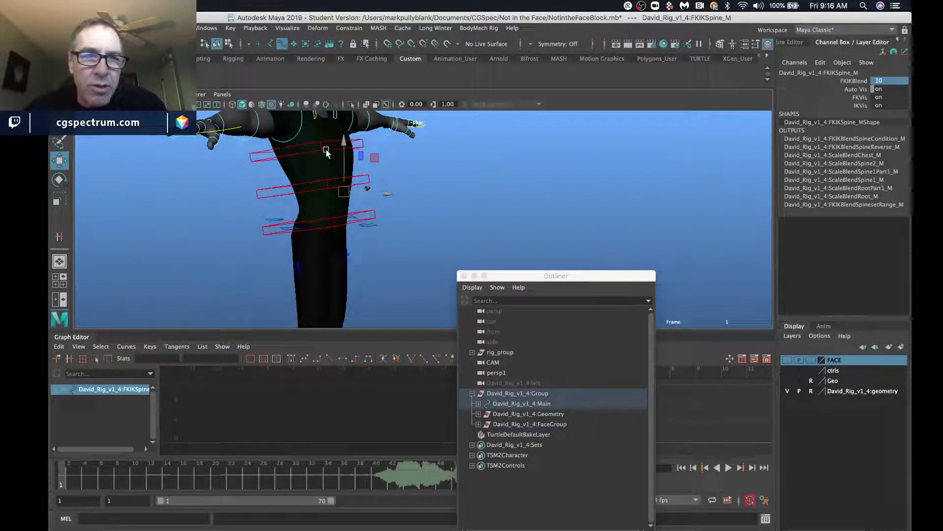
{"action": "left_click", "coordinate": [326, 153]}
{"action": "left_click_drag", "start_coordinate": [354, 156], "coordinate": [344, 182]}
- Select the middle IK spine control and try moving it to shift the torso
{"action": "left_click", "coordinate": [344, 183]}
{"action": "left_click", "coordinate": [346, 188]}
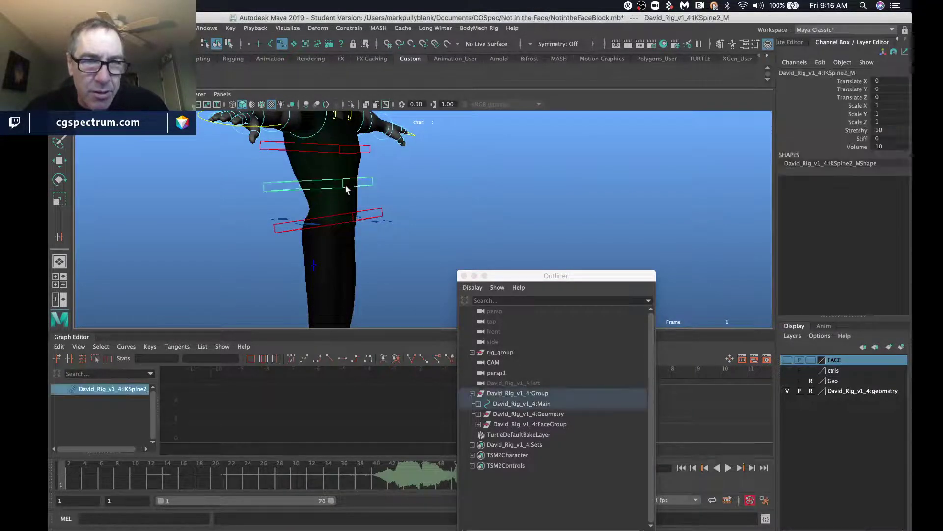
{"action": "key", "text": "w"}
{"action": "mouse_move", "coordinate": [345, 185]}
{"action": "left_mouse_down", "text": "alt"}
{"action": "mouse_move", "coordinate": [392, 185]}
{"action": "mouse_move", "coordinate": [338, 183]}
{"action": "left_mouse_up", "text": "alt"}
{"action": "key", "text": "super+z"}
{"action": "key", "text": "w"}
{"action": "left_click_drag", "start_coordinate": [399, 180], "coordinate": [386, 183]}
- Select the lowest IK spine control and try rotating it to tilt the hips
{"action": "left_click", "coordinate": [344, 226]}
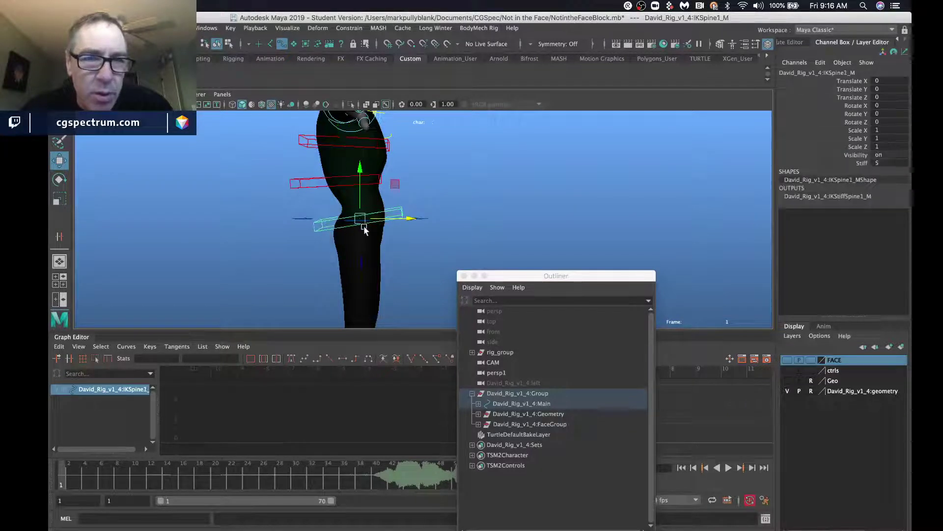
{"action": "key", "text": "e"}
{"action": "mouse_move", "coordinate": [400, 204]}
{"action": "left_mouse_down"}
{"action": "mouse_move", "coordinate": [390, 194]}
{"action": "mouse_move", "coordinate": [476, 190]}
{"action": "mouse_move", "coordinate": [406, 196]}
{"action": "left_mouse_up"}
- Undo the IK spine control test poses and the spine's FKIKBlend change
{"action": "key", "text": "super+z"}
{"action": "key", "text": "super+z"}
{"action": "key", "text": "super+z"}
{"action": "key", "text": "super+z"}
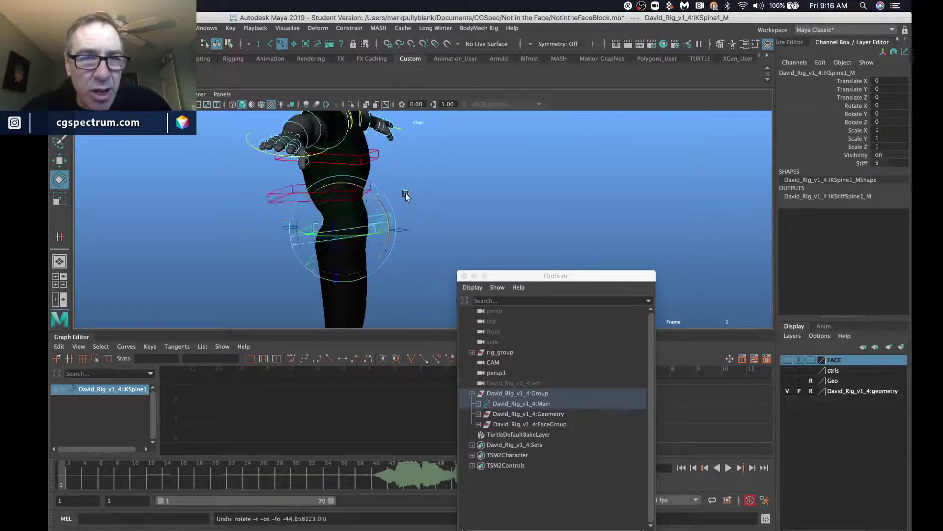
{"action": "key", "text": "super+z"}
{"action": "key", "text": "super+z"}
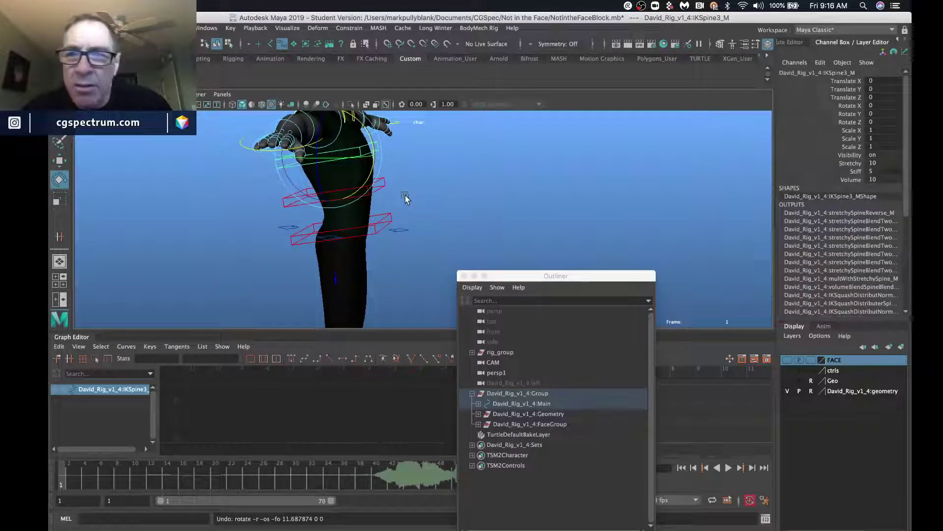
{"action": "key", "text": "super+z"}
{"action": "key", "text": "super+z"}
{"action": "key", "text": "super+z"}
- Try rotating the FK spine control just above the hips to bend the torso, and undo the rotation
{"action": "left_click", "coordinate": [438, 197]}
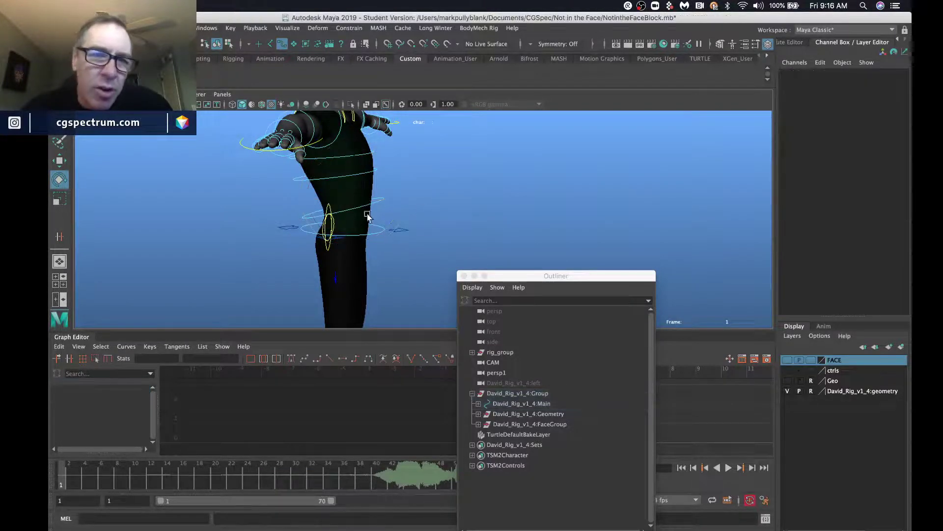
{"action": "left_click", "coordinate": [364, 205]}
{"action": "left_click_drag", "start_coordinate": [377, 187], "coordinate": [384, 188]}
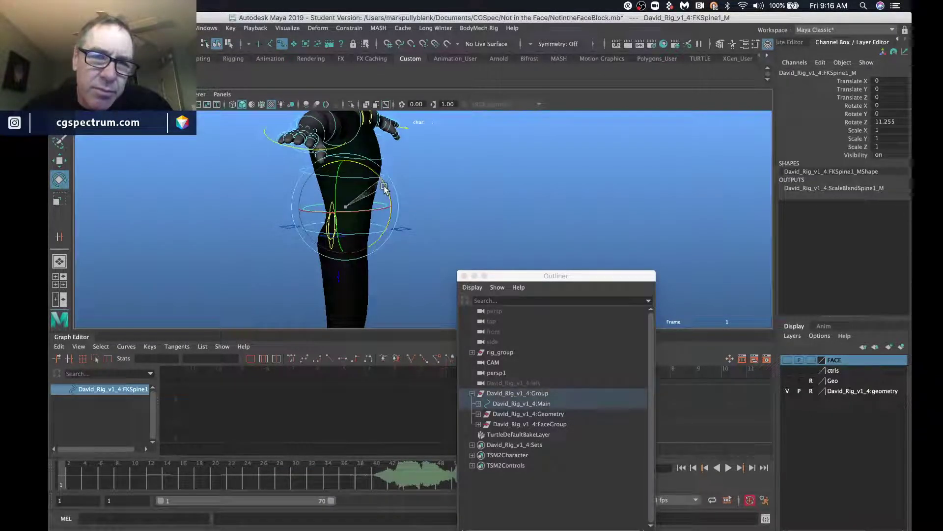
{"action": "key", "text": "super+z"}
{"action": "left_click", "coordinate": [457, 200]}
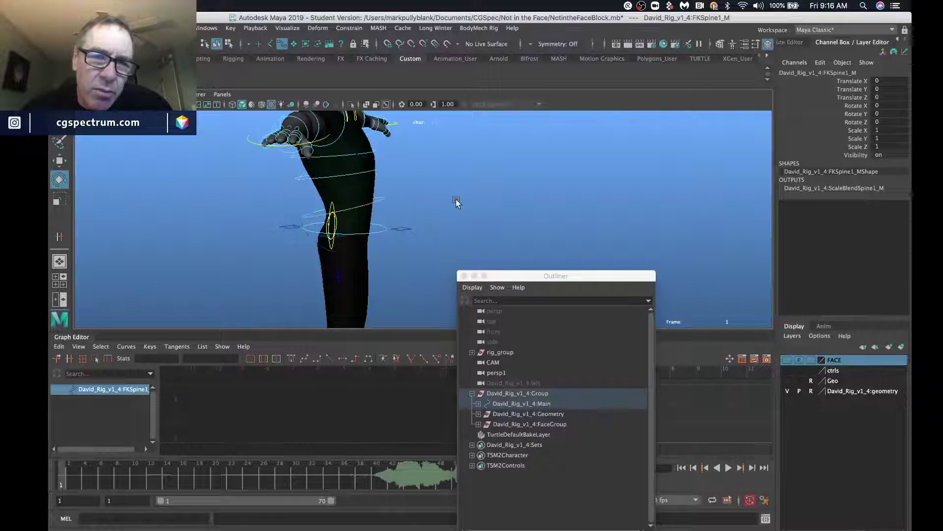
- Select the spine's FKIK switch control, try setting FKIKBlend to 10, and undo the change
{"action": "left_click", "coordinate": [403, 229]}
{"action": "left_click", "coordinate": [410, 221]}
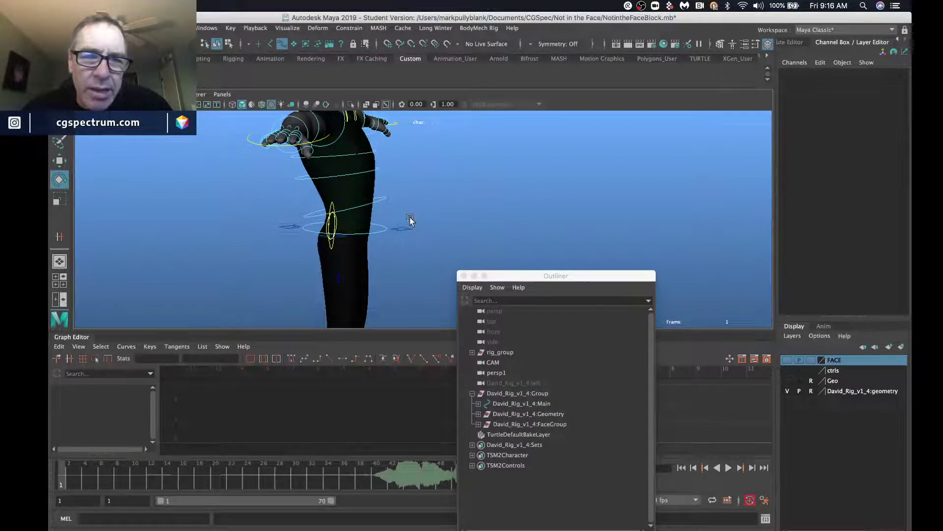
{"action": "left_click_drag", "start_coordinate": [411, 221], "coordinate": [344, 189], "text": "alt"}
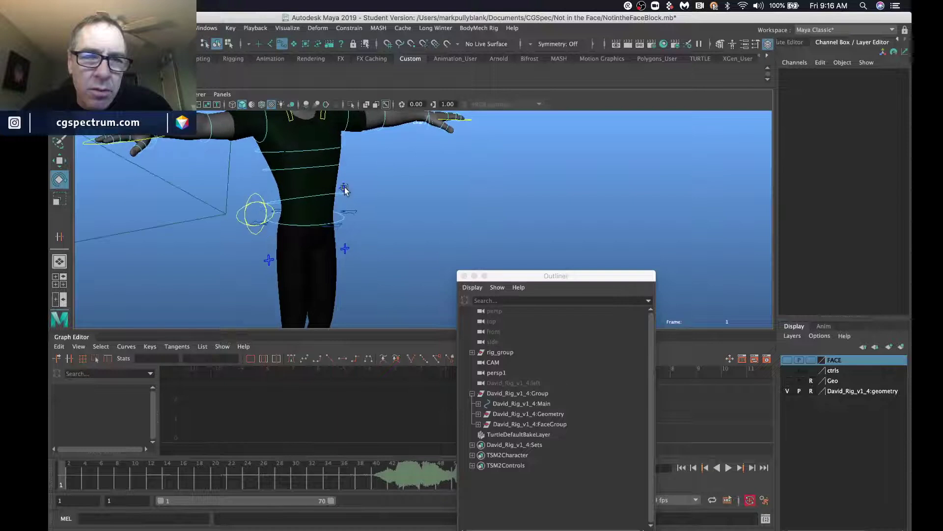
{"action": "left_click", "coordinate": [344, 189]}
{"action": "left_click", "coordinate": [891, 80]}
{"action": "type", "text": "1"}
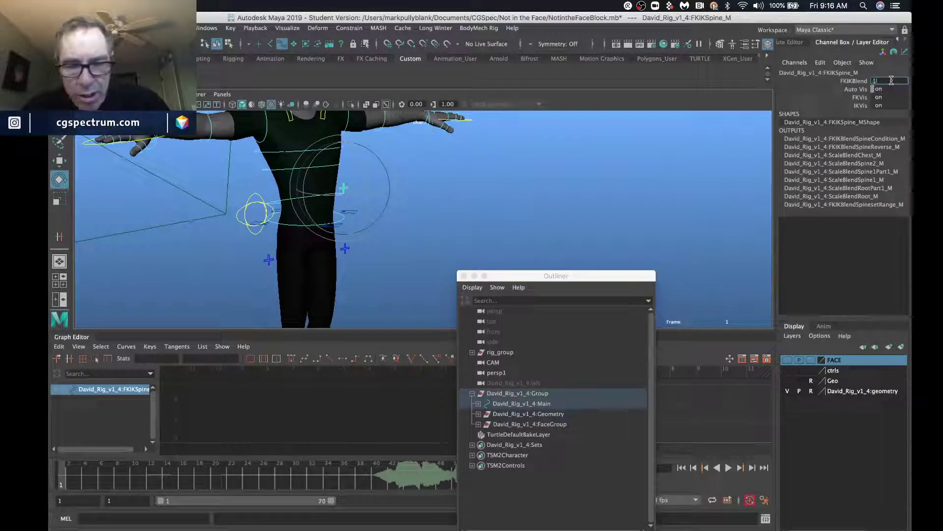
{"action": "type", "text": "0"}
{"action": "key", "text": "Return"}
{"action": "key", "text": "z"}
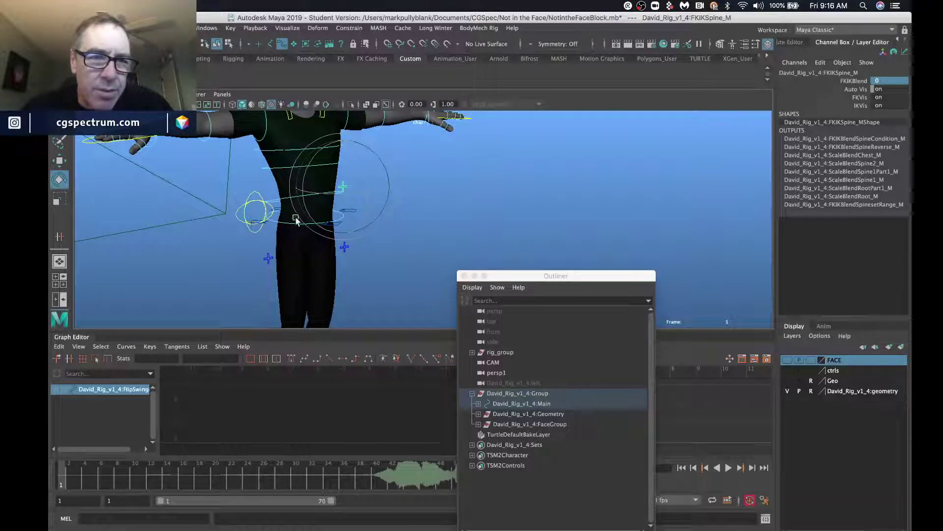
- Select the hip swinger control beside the waist and examine it with the whole character in view
{"action": "left_click", "coordinate": [278, 209]}
{"action": "left_click_drag", "start_coordinate": [270, 185], "coordinate": [247, 253], "text": "alt"}
{"action": "scroll", "coordinate": [300, 237], "scroll_direction": "down", "scroll_amount": 4}
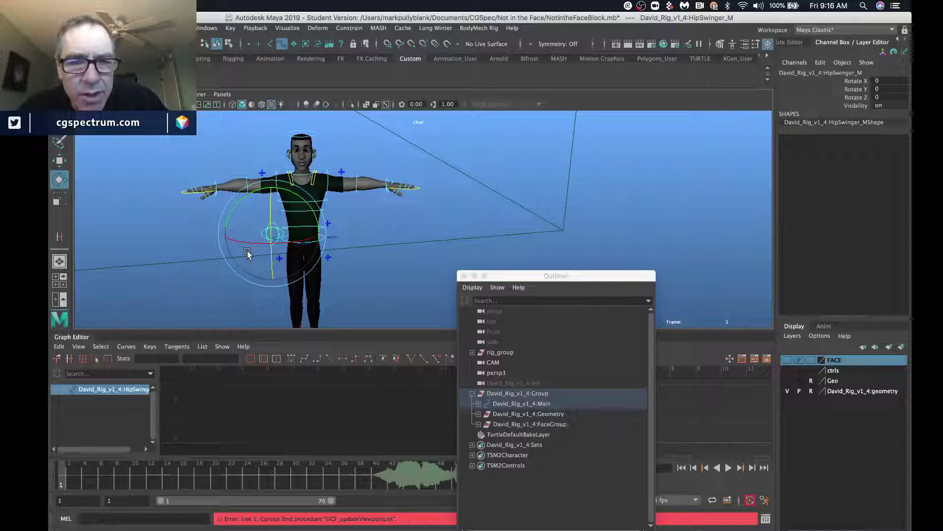
{"action": "left_click_drag", "start_coordinate": [296, 241], "coordinate": [302, 225], "text": "alt"}
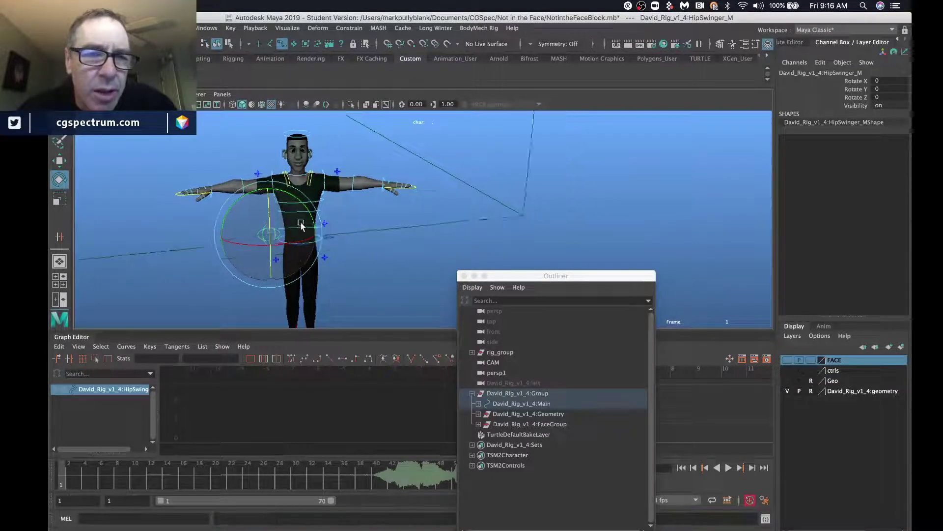
{"action": "middle_click_drag", "start_coordinate": [302, 226], "coordinate": [288, 205], "text": "alt"}
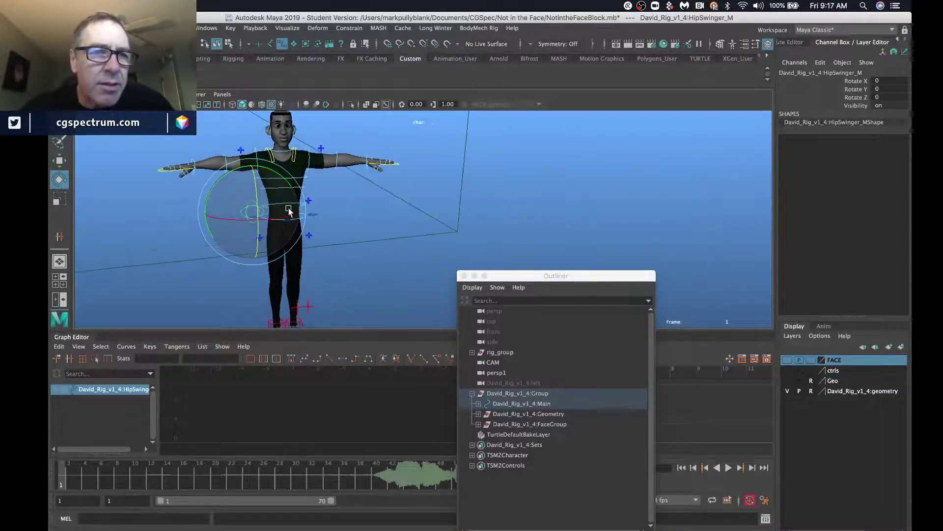
- Select the right leg's IK foot control, try rotating the foot, and undo the rotation
{"action": "left_click_drag", "start_coordinate": [286, 211], "coordinate": [313, 213], "text": "alt"}
{"action": "right_click_drag", "start_coordinate": [313, 213], "coordinate": [301, 249], "text": "alt"}
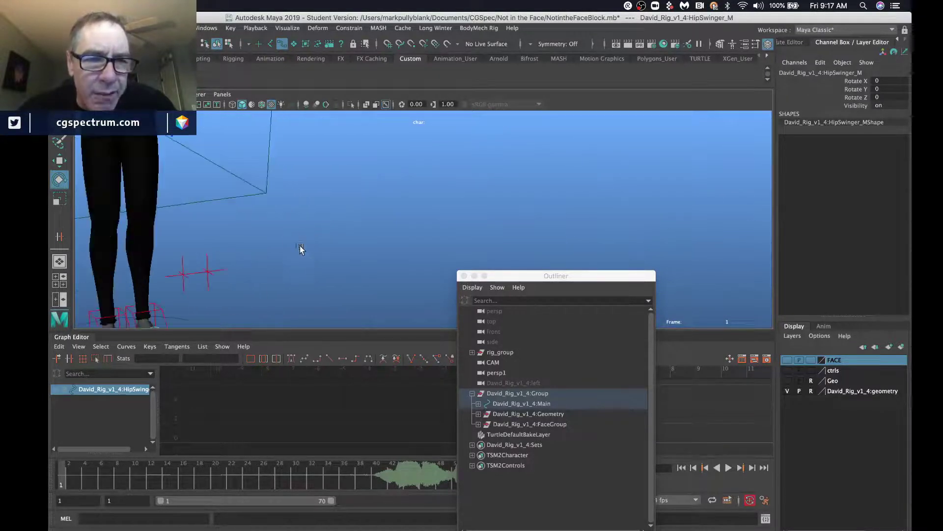
{"action": "middle_click_drag", "start_coordinate": [258, 291], "coordinate": [368, 188], "text": "alt"}
{"action": "left_click_drag", "start_coordinate": [368, 188], "coordinate": [368, 214], "text": "alt"}
{"action": "middle_click_drag", "start_coordinate": [285, 248], "coordinate": [288, 223], "text": "alt"}
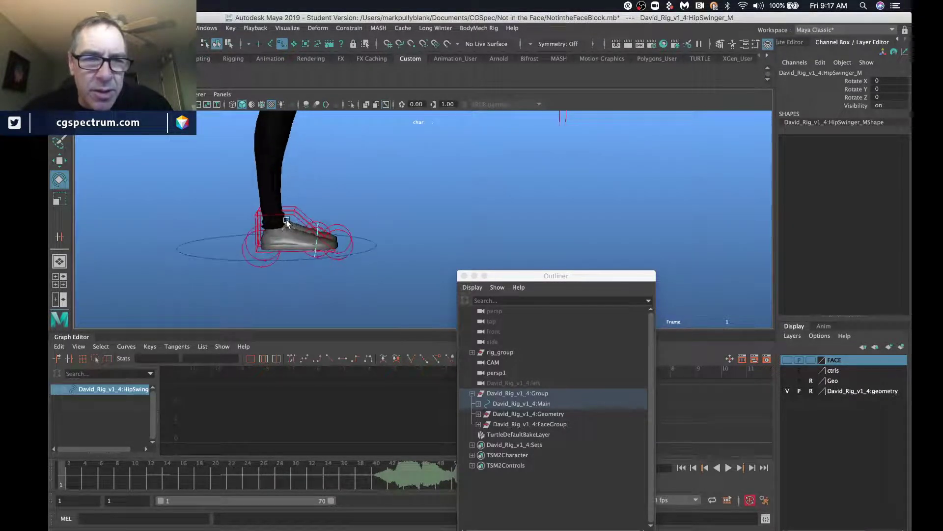
{"action": "left_click", "coordinate": [287, 222]}
{"action": "left_click_drag", "start_coordinate": [305, 195], "coordinate": [339, 216]}
{"action": "key", "text": "ctrl+z"}
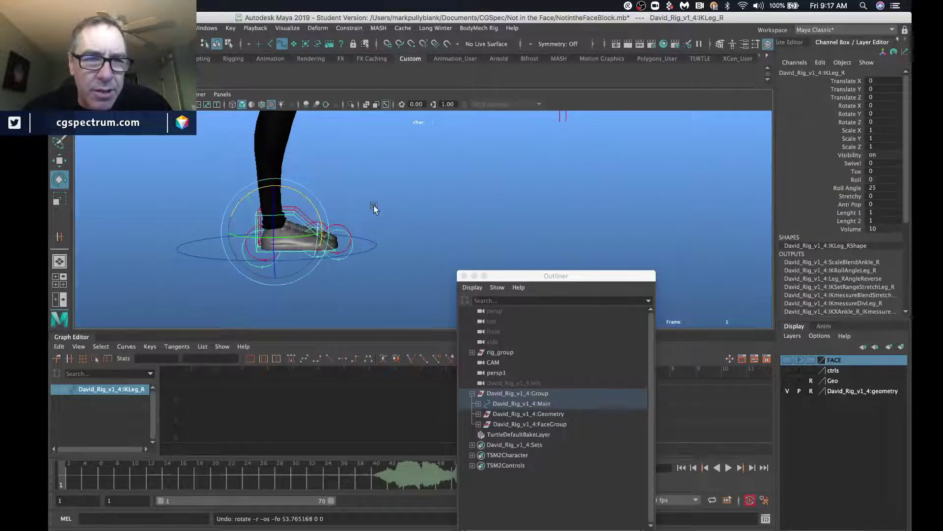
- Select the right foot's heel roll control, try rotating it to pivot on the heel, and undo it
{"action": "left_click", "coordinate": [263, 286]}
{"action": "left_click", "coordinate": [264, 269]}
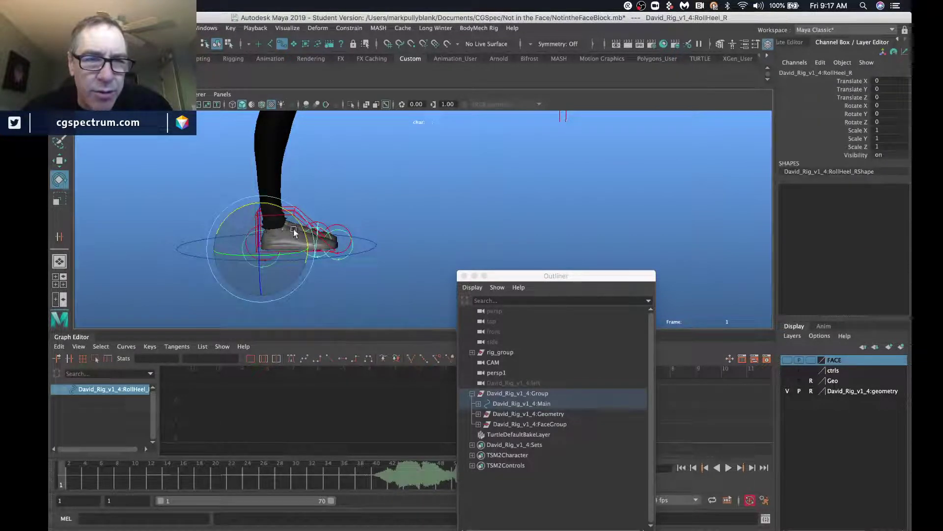
{"action": "left_click_drag", "start_coordinate": [297, 216], "coordinate": [340, 217]}
{"action": "key", "text": "ctrl+z"}
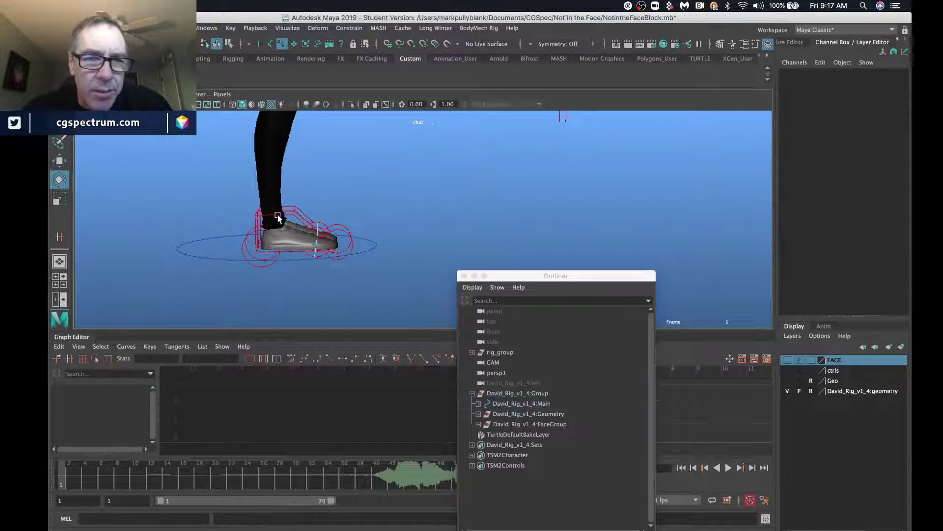
- Try adjusting the Roll attribute on the right leg's IK control, and undo the change
{"action": "left_click", "coordinate": [277, 214]}
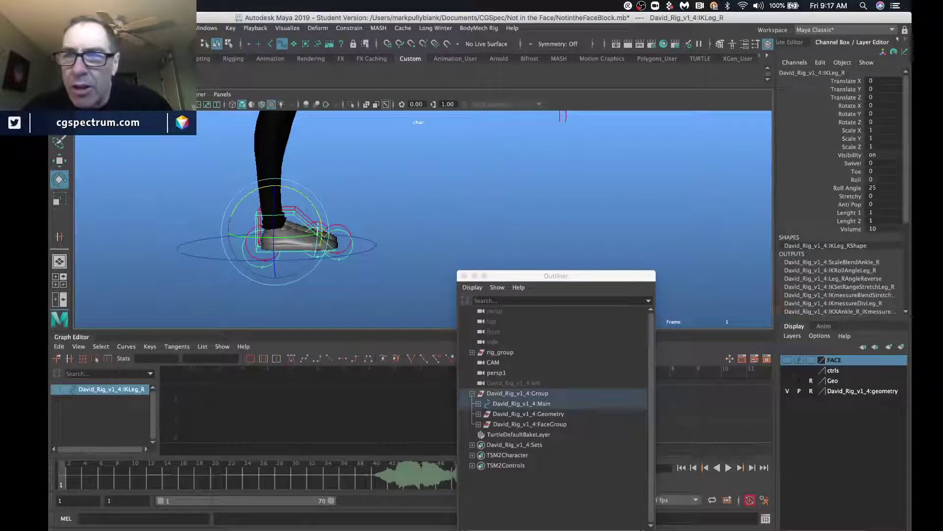
{"action": "left_click", "coordinate": [857, 180]}
{"action": "middle_click_drag", "start_coordinate": [499, 206], "coordinate": [574, 204]}
{"action": "key", "text": "z"}
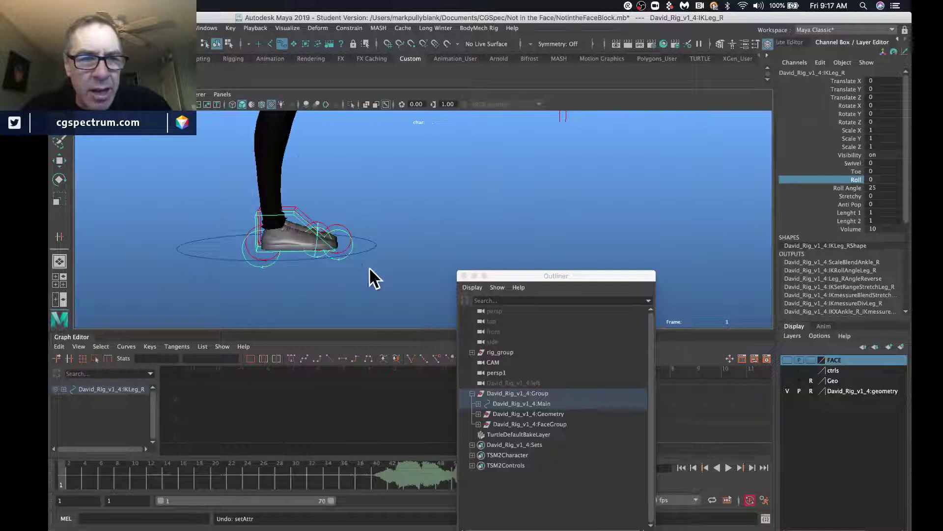
- Select the RollToes_R control on the right foot, try rotating it, and undo the rotation
{"action": "left_click", "coordinate": [317, 248]}
{"action": "key", "text": "e"}
{"action": "left_click_drag", "start_coordinate": [346, 231], "coordinate": [350, 215]}
{"action": "key", "text": "z"}
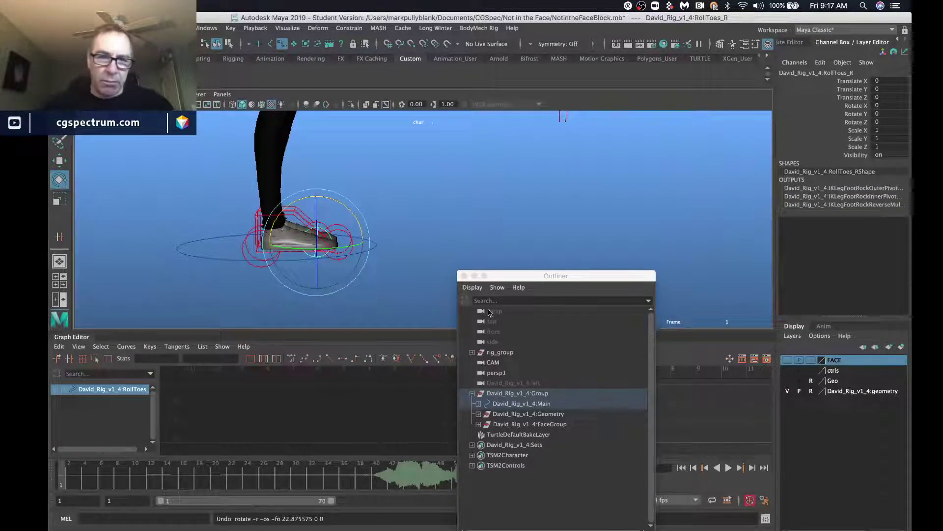
- Close the Outliner and frame the whole character in the viewport
{"action": "left_click", "coordinate": [464, 276]}
{"action": "left_click_drag", "start_coordinate": [388, 231], "coordinate": [406, 226], "text": "alt"}
{"action": "scroll", "coordinate": [410, 221], "scroll_direction": "down", "scroll_amount": 5}
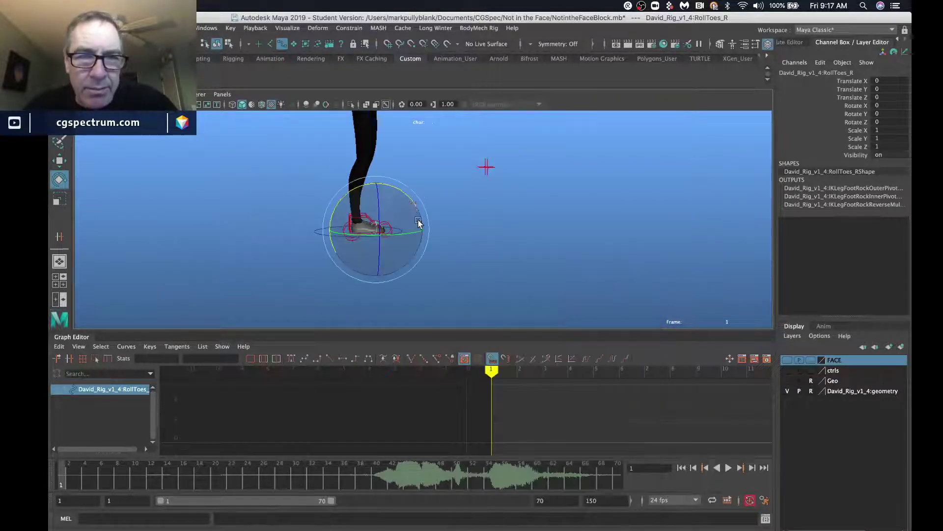
{"action": "middle_click_drag", "start_coordinate": [418, 220], "coordinate": [423, 255], "text": "alt"}
{"action": "left_click_drag", "start_coordinate": [423, 255], "coordinate": [372, 248], "text": "alt"}
{"action": "scroll", "coordinate": [376, 246], "scroll_direction": "down", "scroll_amount": 4}
{"action": "middle_click_drag", "start_coordinate": [380, 242], "coordinate": [420, 253], "text": "alt"}
{"action": "left_click_drag", "start_coordinate": [421, 253], "coordinate": [445, 250], "text": "alt"}
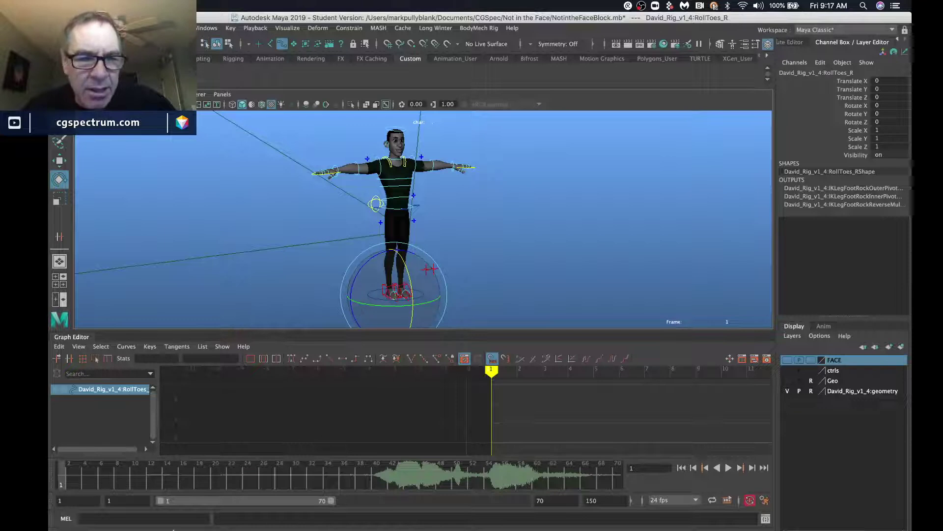
- Scrub through the audio, limit the animation range to frames 40 to 70, and go to frame 40
{"action": "mouse_move", "coordinate": [74, 477]}
{"action": "left_mouse_down"}
{"action": "mouse_move", "coordinate": [397, 479]}
{"action": "mouse_move", "coordinate": [360, 479]}
{"action": "left_mouse_up"}
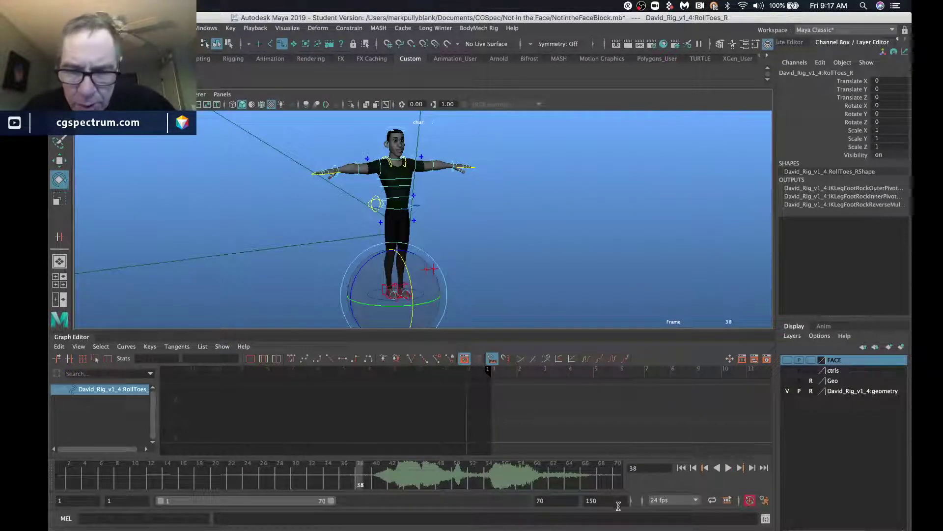
{"action": "double_click", "coordinate": [85, 501]}
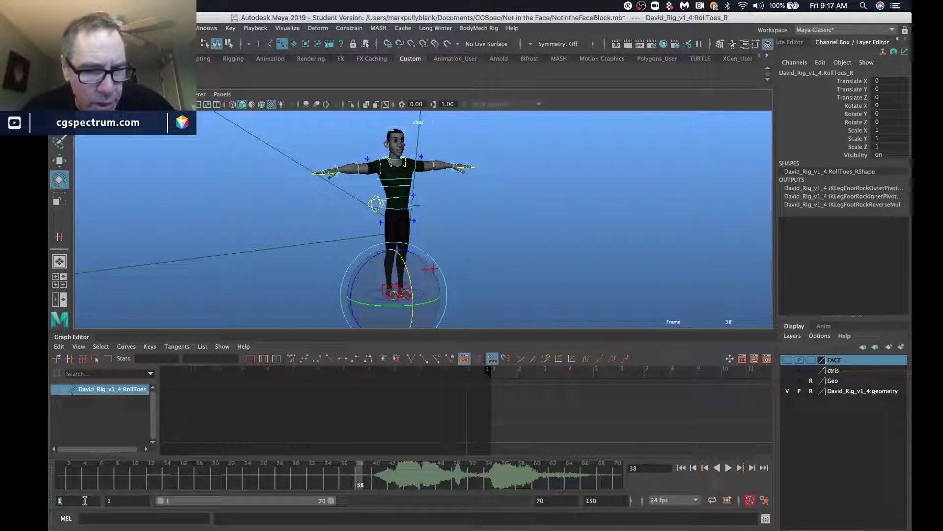
{"action": "key", "text": "Return"}
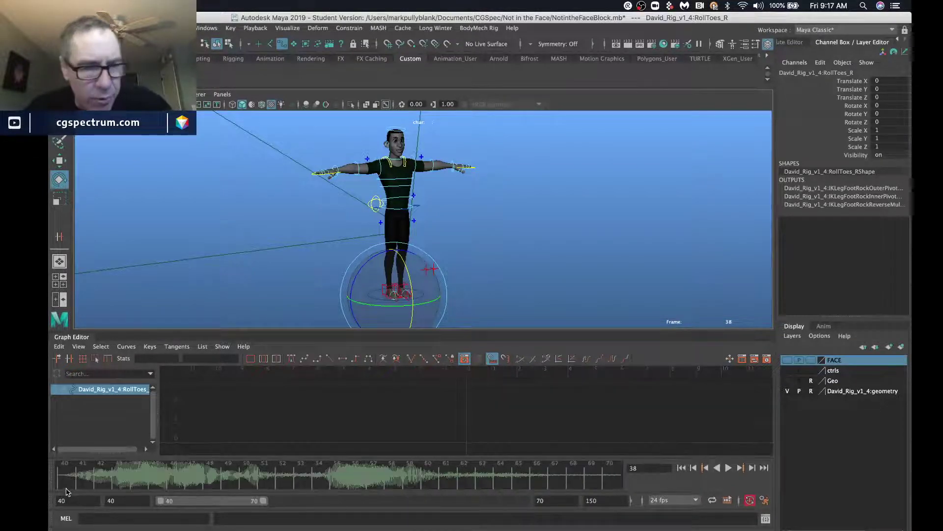
{"action": "left_click_drag", "start_coordinate": [66, 484], "coordinate": [612, 484]}
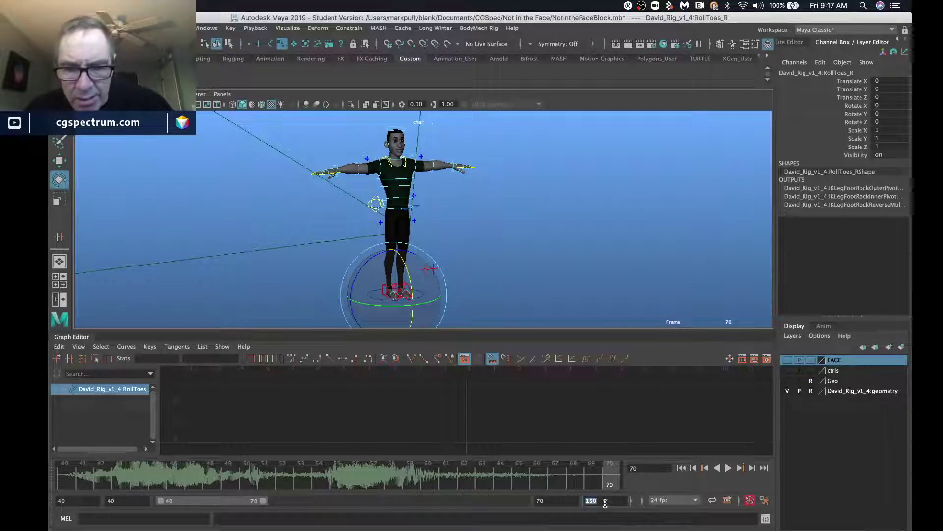
{"action": "type", "text": "70"}
{"action": "key", "text": "Return"}
{"action": "left_click", "coordinate": [65, 476]}
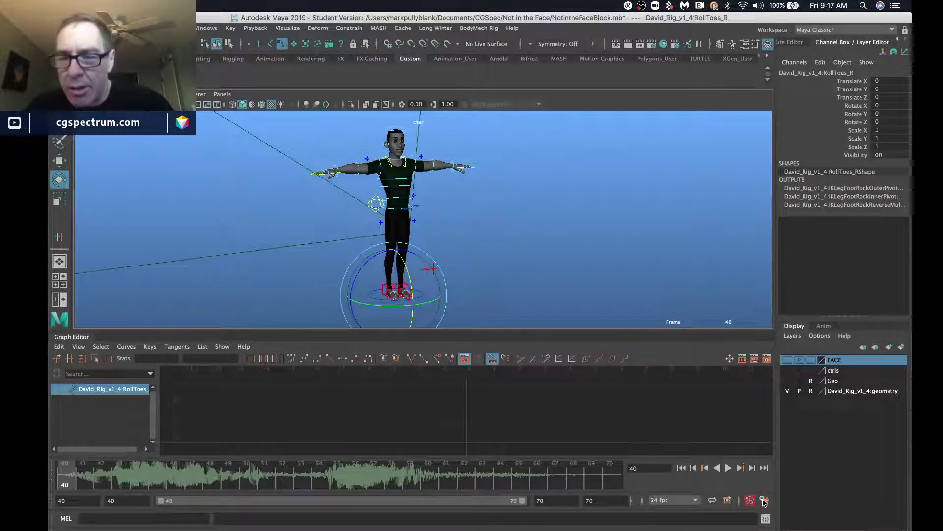
- Set the default out tangent to Stepped in the animation preferences and save them
{"action": "left_click", "coordinate": [765, 500]}
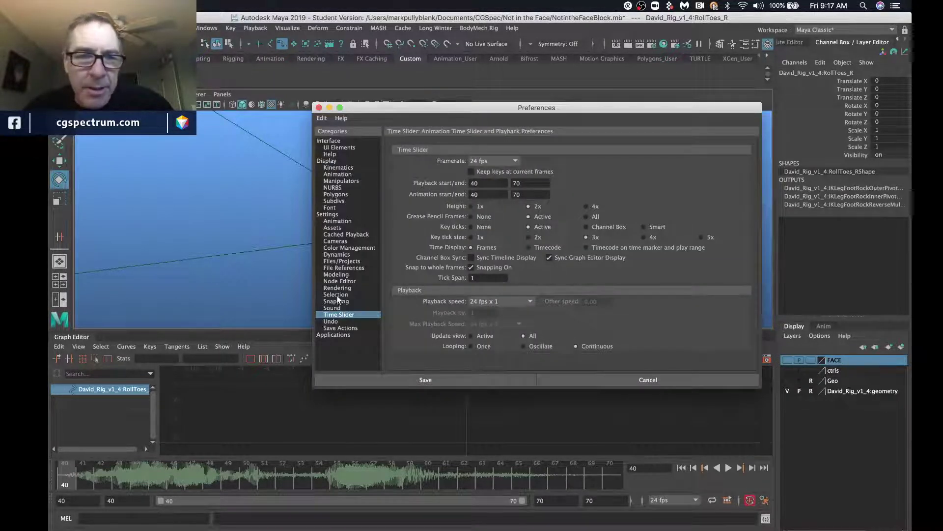
{"action": "left_click", "coordinate": [338, 221]}
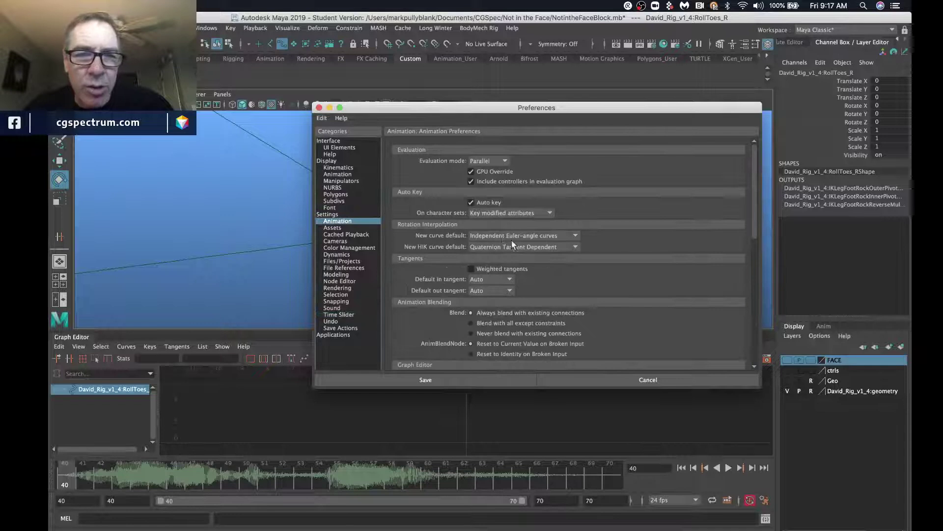
{"action": "left_click", "coordinate": [489, 290]}
{"action": "left_click", "coordinate": [493, 344]}
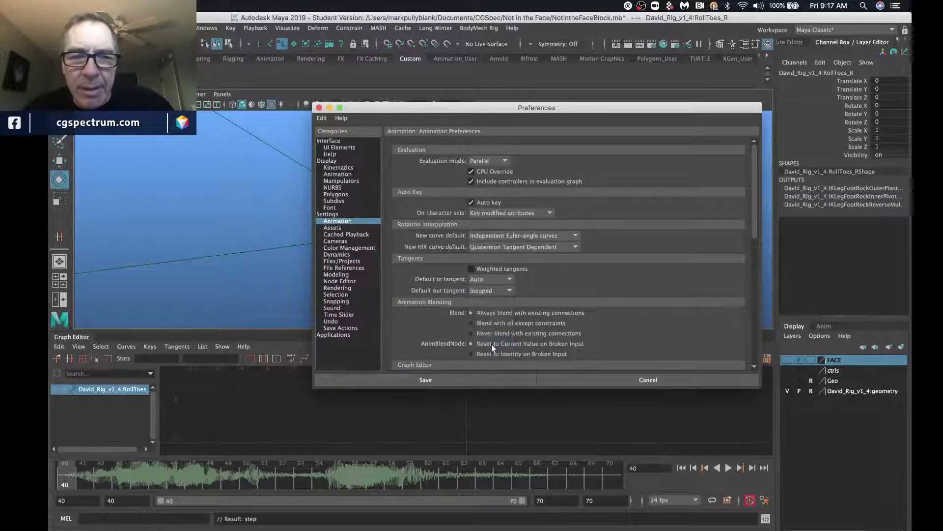
{"action": "left_click", "coordinate": [481, 382]}
- Select all of the character's body controls and set a key on them at frame 40
{"action": "right_click_drag", "start_coordinate": [439, 249], "coordinate": [361, 183], "text": "alt"}
{"action": "left_click_drag", "start_coordinate": [313, 149], "coordinate": [615, 387]}
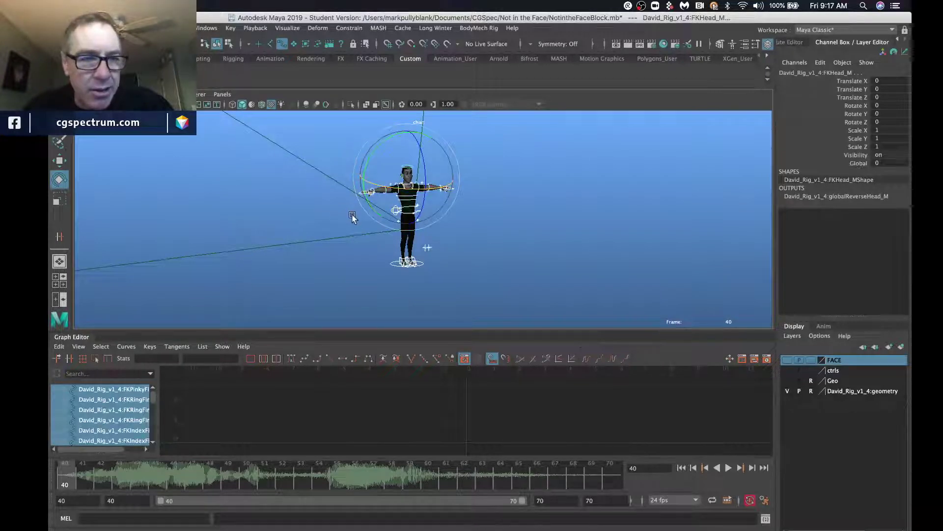
{"action": "key", "text": "s"}
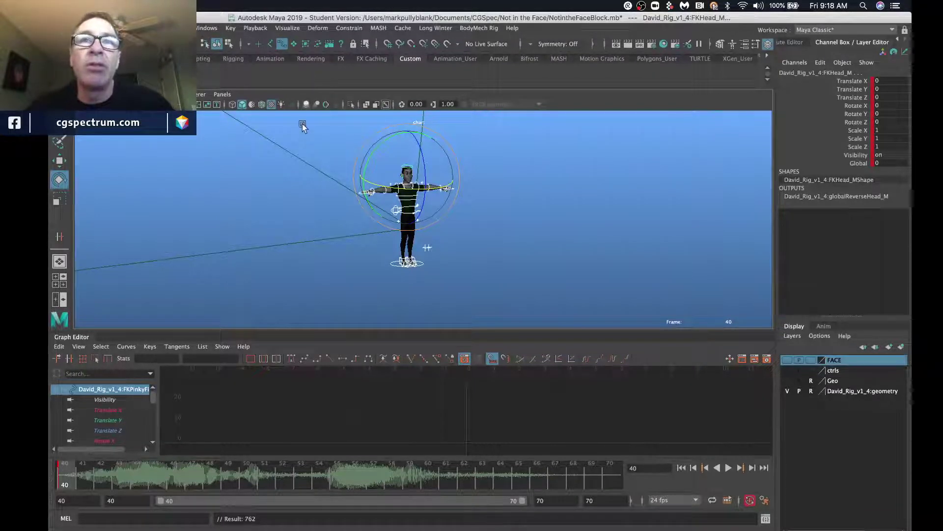
- Clear the full control selection and select only the character's root control at the hips
{"action": "scroll", "coordinate": [466, 199], "scroll_direction": "up", "scroll_amount": 5}
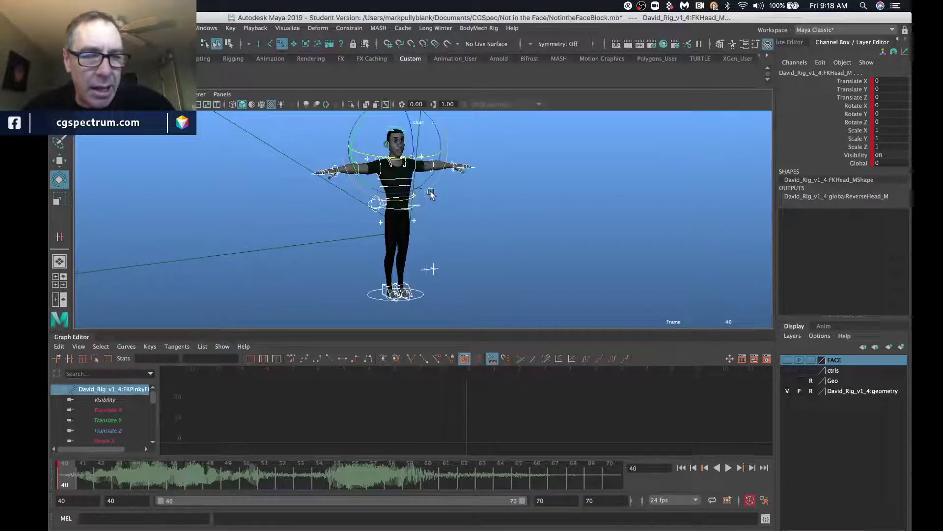
{"action": "left_click", "coordinate": [485, 216]}
{"action": "left_click_drag", "start_coordinate": [463, 219], "coordinate": [433, 220], "text": "alt"}
{"action": "left_click", "coordinate": [426, 207]}
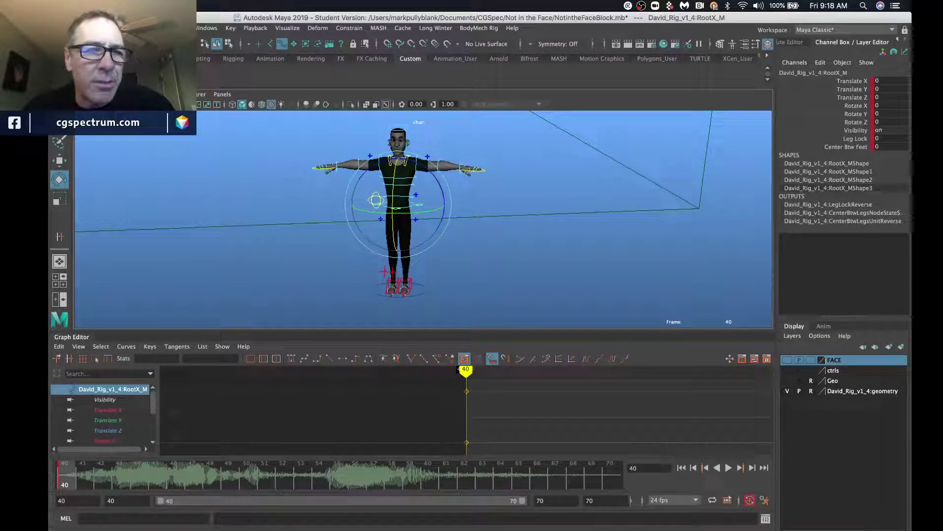
- Hide cameras in the viewport and frame the character from the front
{"action": "left_click", "coordinate": [170, 94]}
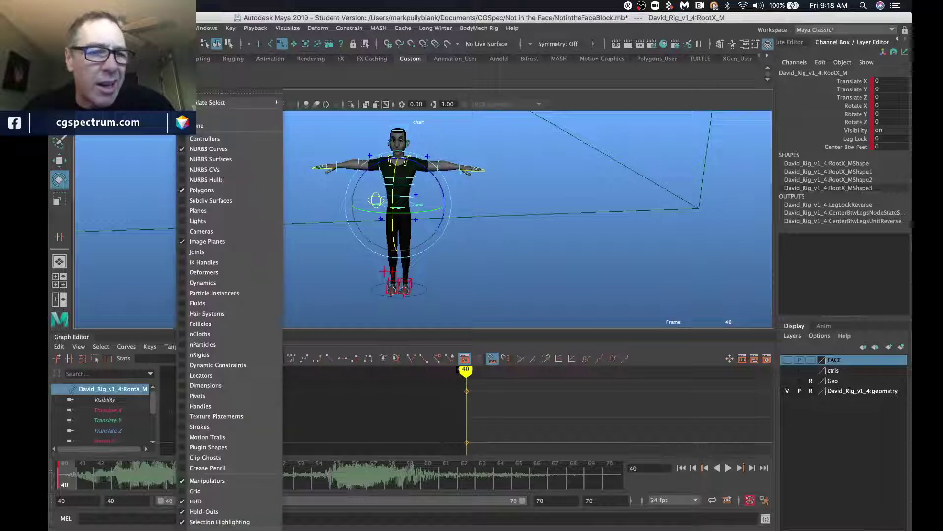
{"action": "left_click", "coordinate": [205, 243]}
{"action": "scroll", "coordinate": [496, 235], "scroll_direction": "down", "scroll_amount": 5}
{"action": "left_click_drag", "start_coordinate": [496, 235], "coordinate": [471, 239], "text": "alt"}
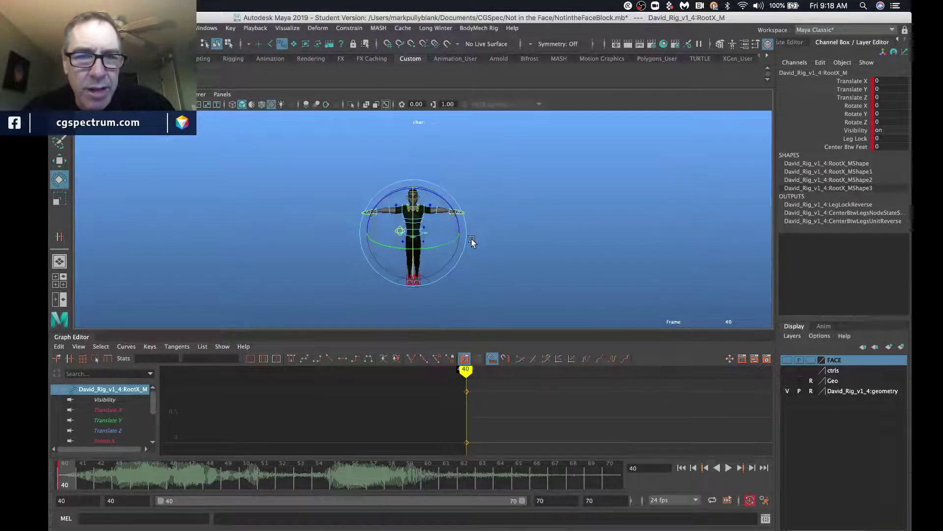
{"action": "scroll", "coordinate": [453, 238], "scroll_direction": "up", "scroll_amount": 3}
{"action": "scroll", "coordinate": [453, 239], "scroll_direction": "up", "scroll_amount": 5}
{"action": "middle_click_drag", "start_coordinate": [396, 247], "coordinate": [405, 207], "text": "alt"}
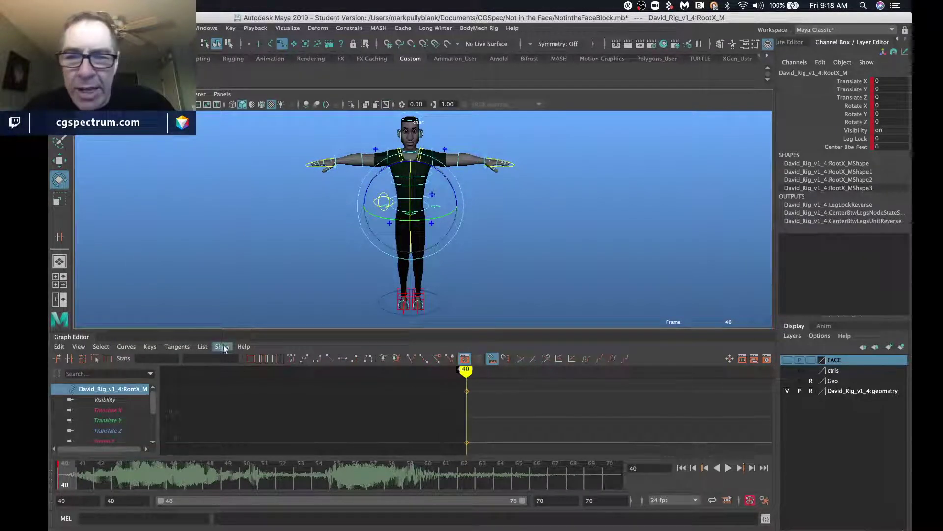
- Show the Geo layer to compare its figure with the David rig from an angled, wider view, and hide it again
{"action": "left_click_drag", "start_coordinate": [535, 226], "coordinate": [512, 218], "text": "alt"}
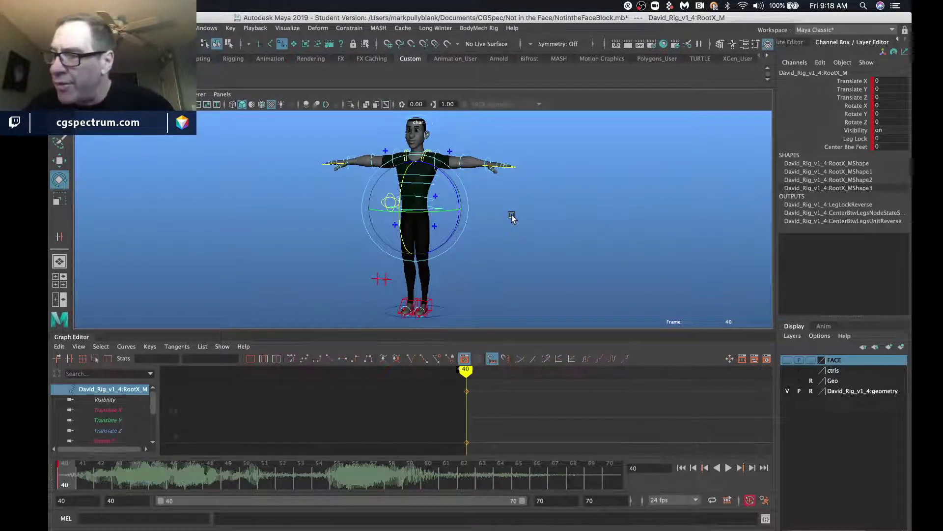
{"action": "left_click", "coordinate": [787, 381]}
{"action": "scroll", "coordinate": [312, 154], "scroll_direction": "down", "scroll_amount": 6}
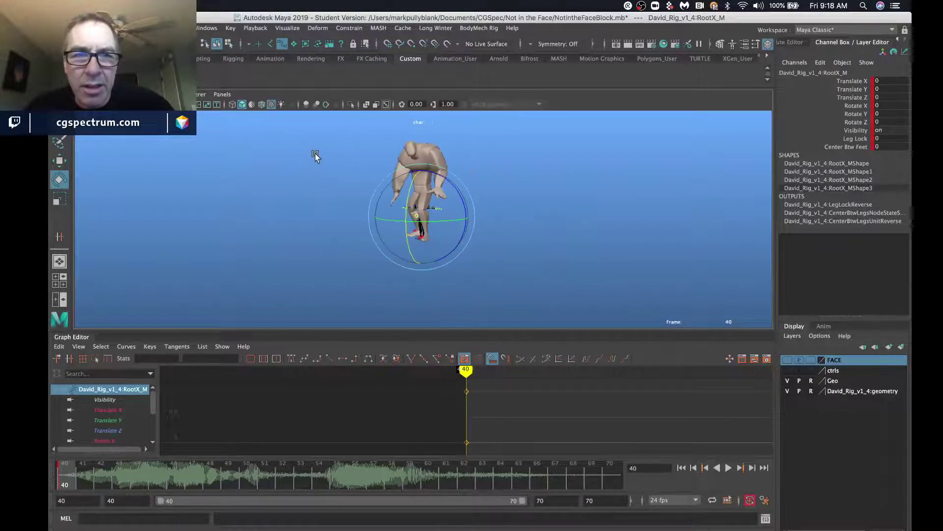
{"action": "left_click", "coordinate": [787, 381]}
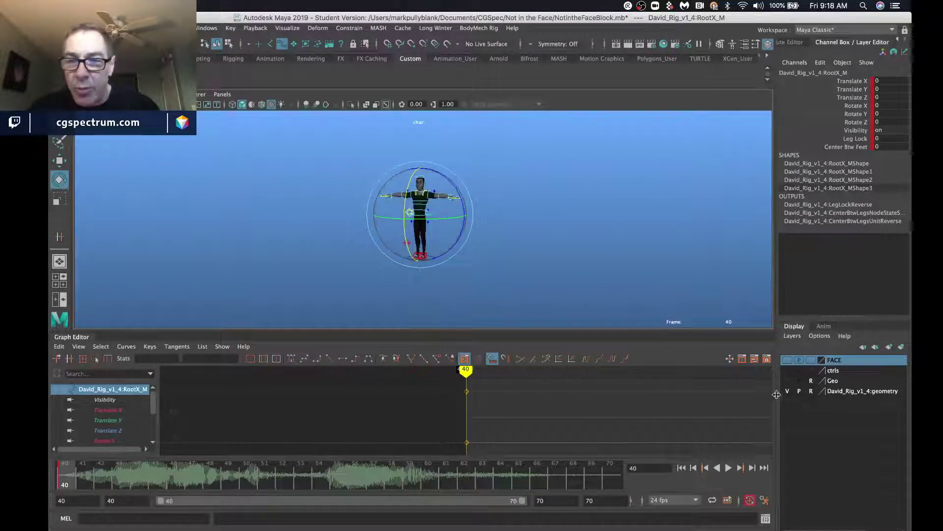
{"action": "left_click", "coordinate": [786, 380]}
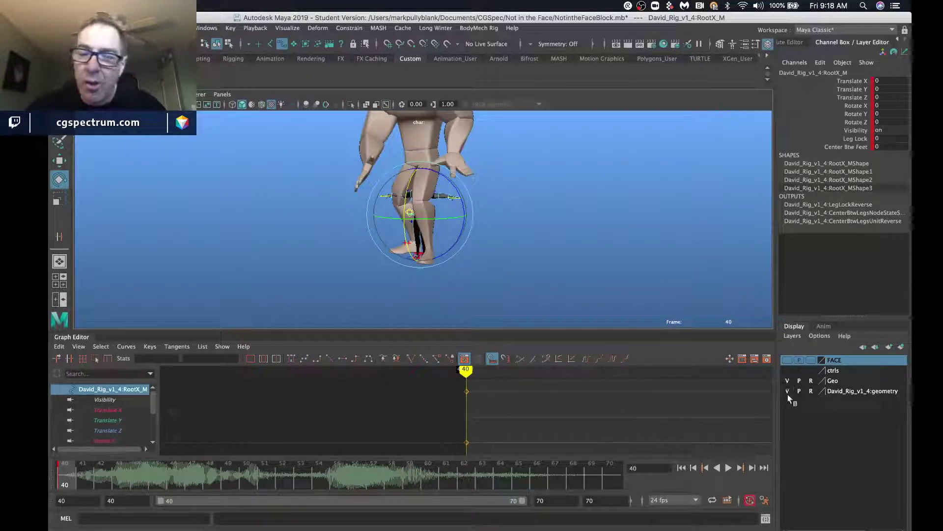
{"action": "left_click", "coordinate": [786, 381]}
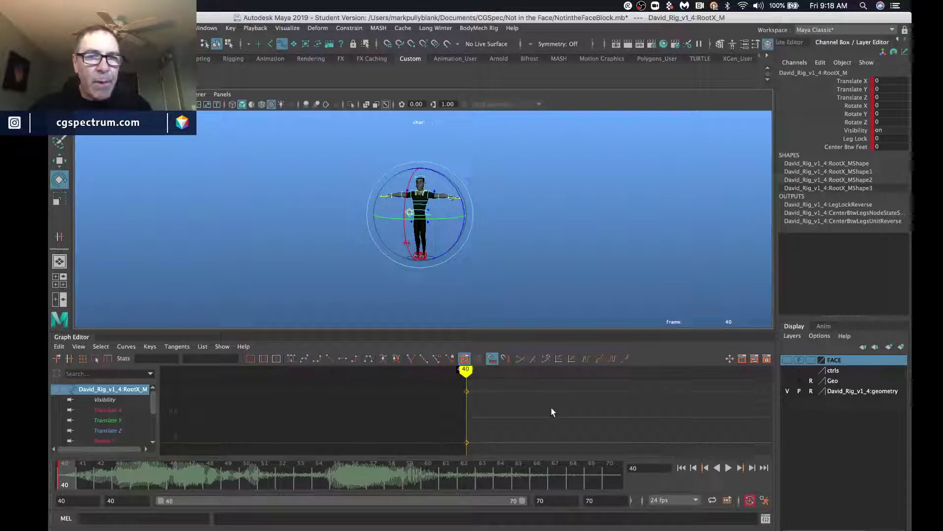
- At frame 45, lower the character's root control at the hips to a Translate Y of -6
{"action": "scroll", "coordinate": [441, 273], "scroll_direction": "up", "scroll_amount": 3}
{"action": "left_click", "coordinate": [336, 245]}
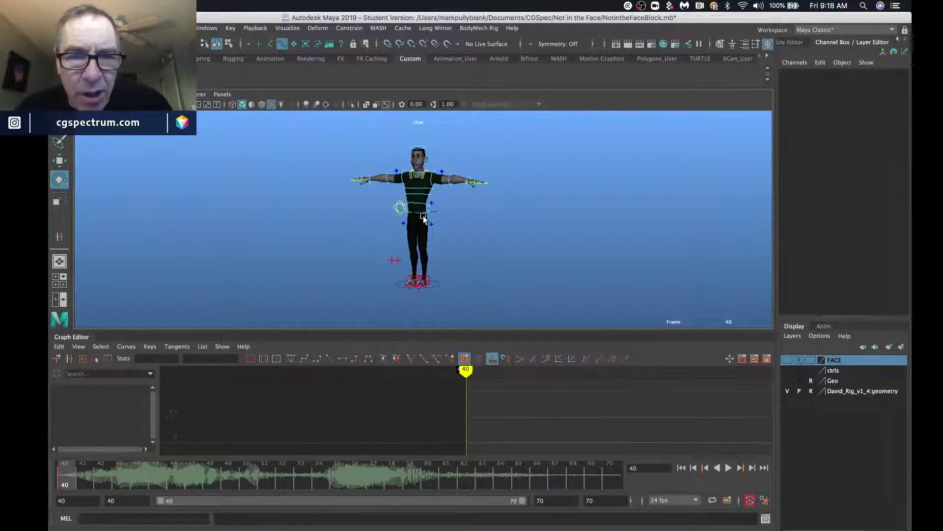
{"action": "left_click", "coordinate": [435, 212]}
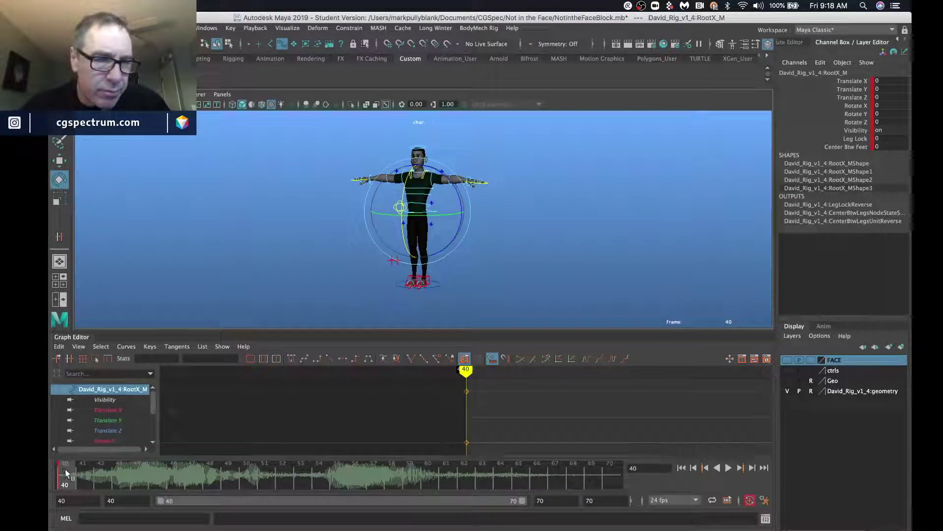
{"action": "left_click", "coordinate": [147, 472]}
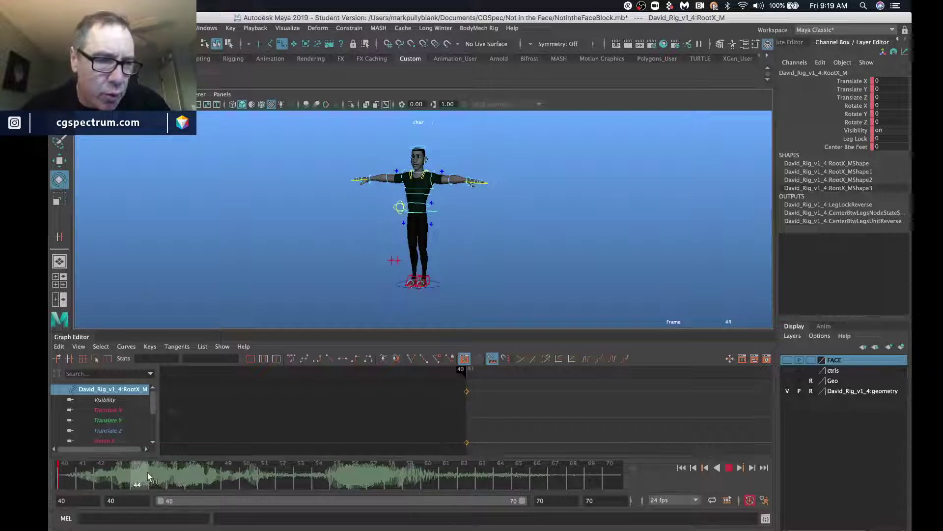
{"action": "left_click_drag", "start_coordinate": [148, 472], "coordinate": [150, 472]}
{"action": "scroll", "coordinate": [396, 230], "scroll_direction": "up", "scroll_amount": 5}
{"action": "key", "text": "w"}
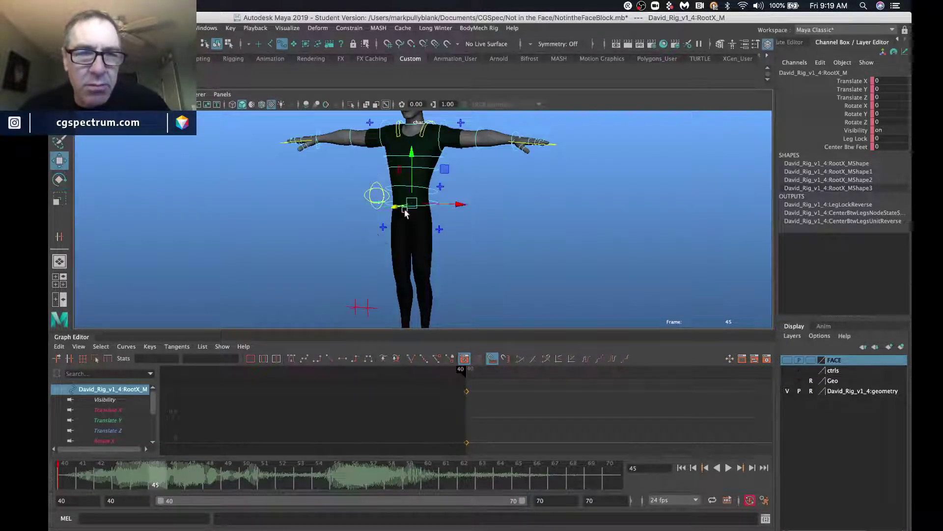
{"action": "left_click_drag", "start_coordinate": [411, 153], "coordinate": [411, 172]}
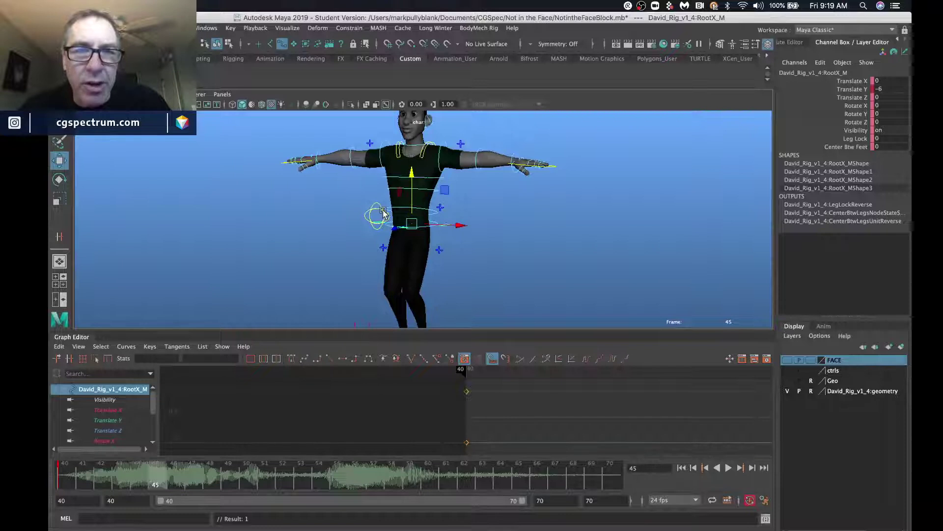
- Clear the root control selection and save the scene, accepting the student version notice
{"action": "left_click", "coordinate": [69, 338]}
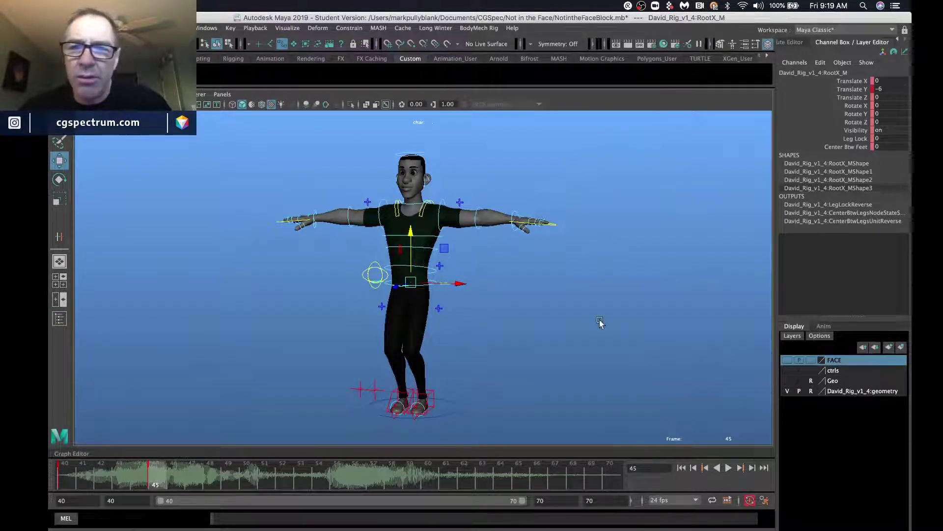
{"action": "left_click", "coordinate": [599, 322]}
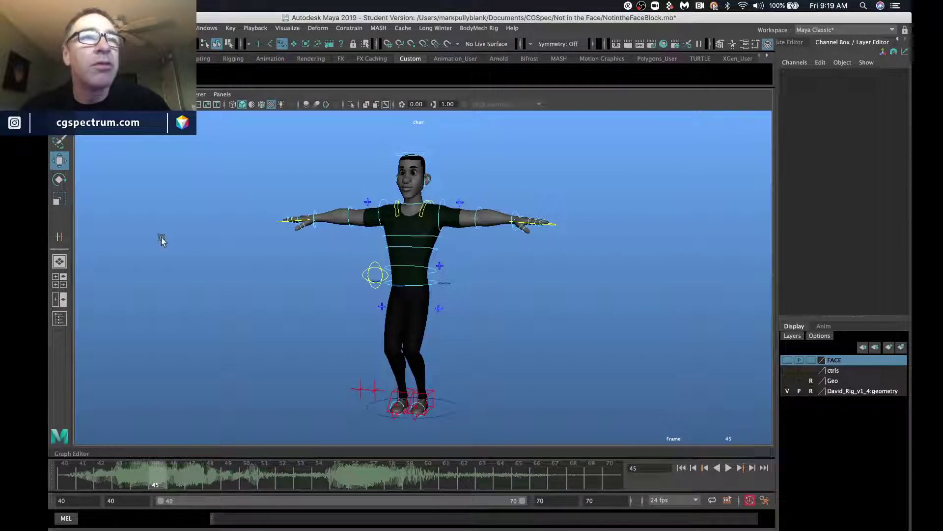
{"action": "scroll", "coordinate": [291, 248], "scroll_direction": "down", "scroll_amount": 4}
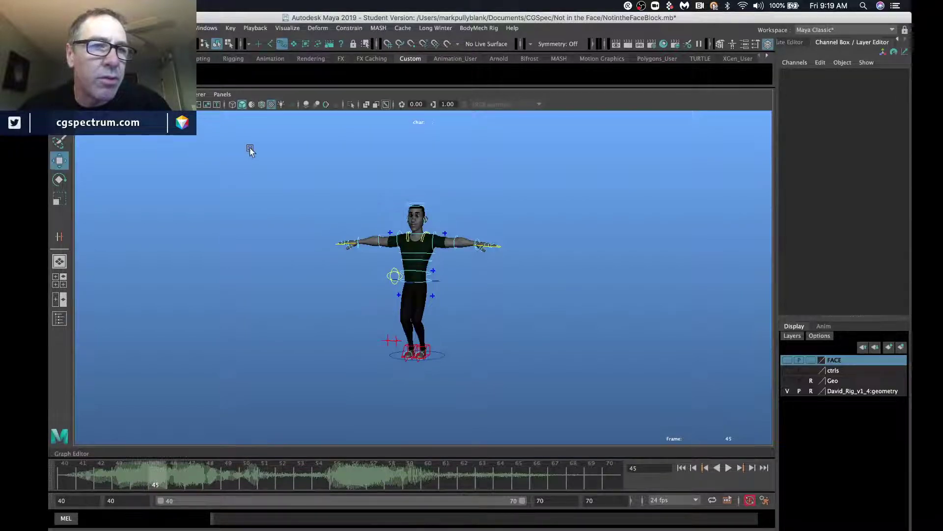
{"action": "scroll", "coordinate": [249, 150], "scroll_direction": "up", "scroll_amount": 3}
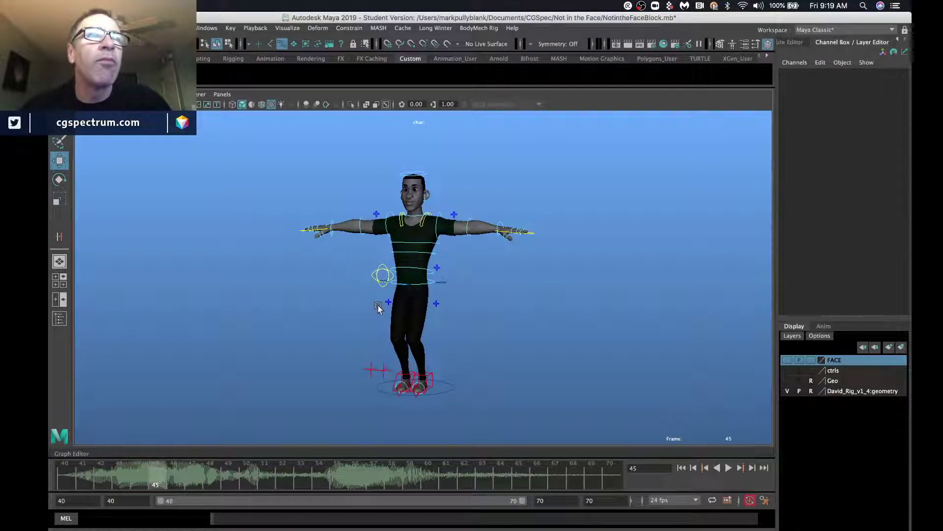
{"action": "double_click", "coordinate": [69, 453]}
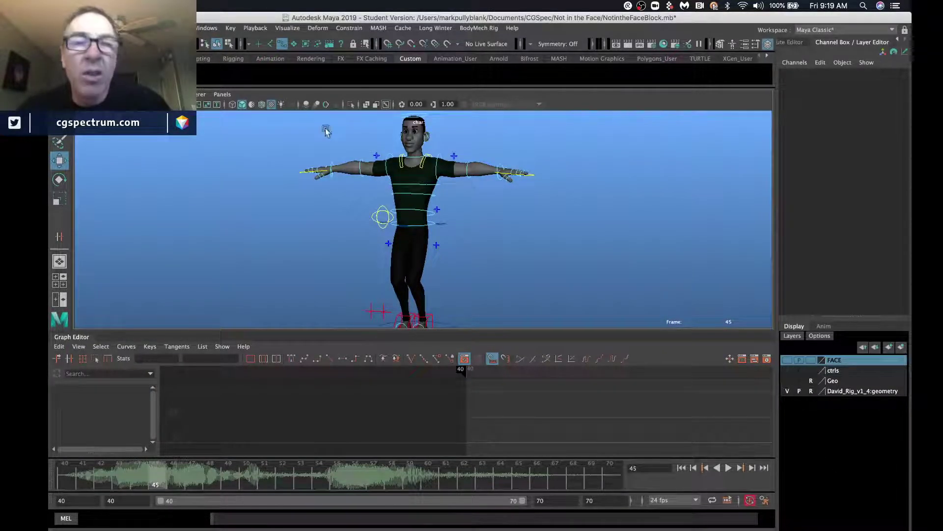
{"action": "key", "text": "super+s"}
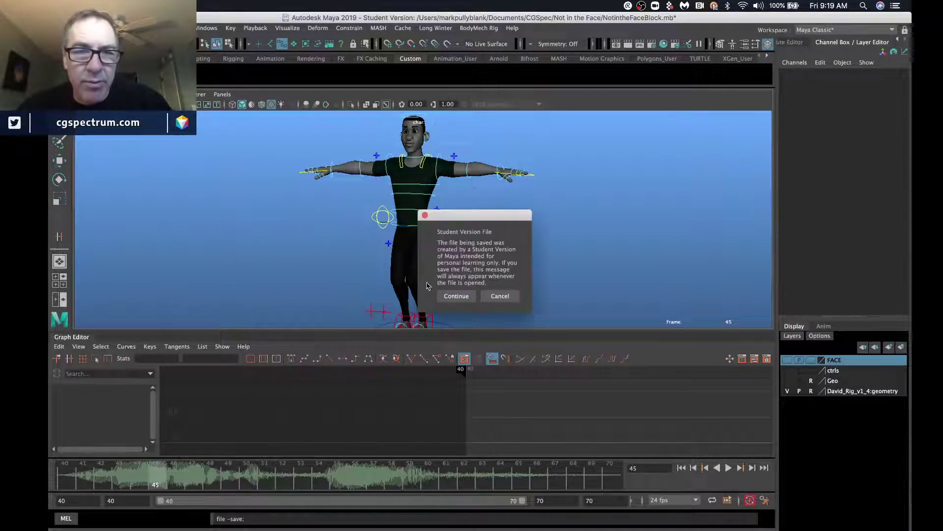
{"action": "left_click", "coordinate": [457, 297]}
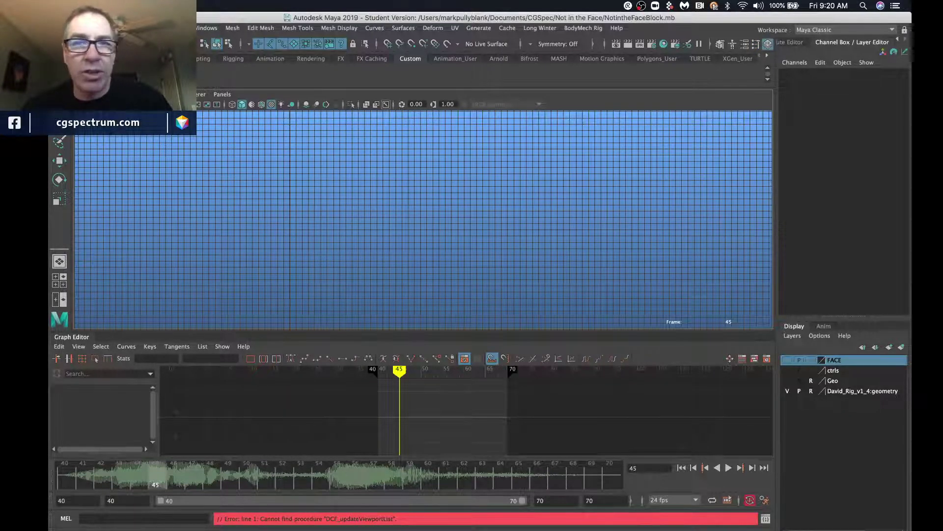
- Switch the viewport to the camera that faces the character
{"action": "left_click", "coordinate": [222, 93]}
{"action": "mouse_move", "coordinate": [246, 104]}
{"action": "left_click", "coordinate": [344, 116]}
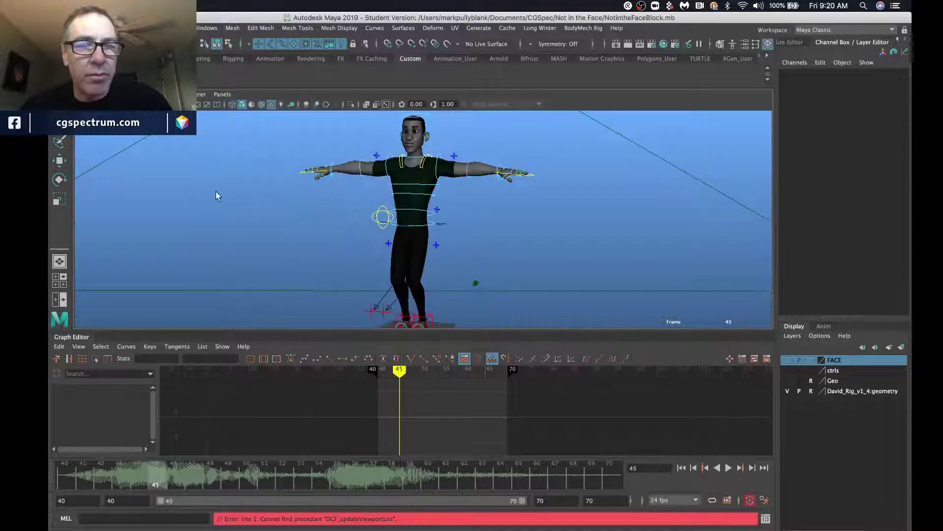
- Hide all object types in the viewport and show only NURBS curves and polygons
{"action": "left_click", "coordinate": [168, 94]}
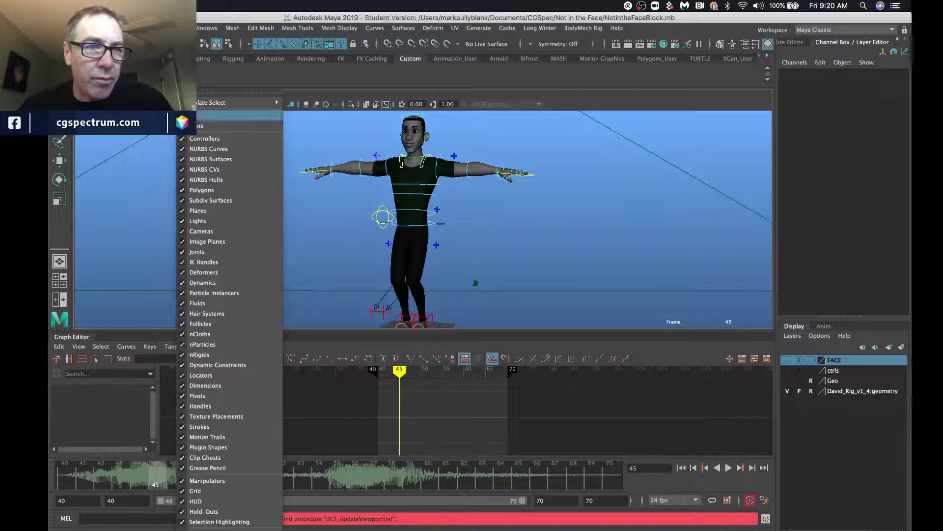
{"action": "left_click", "coordinate": [202, 125]}
{"action": "left_click", "coordinate": [168, 94]}
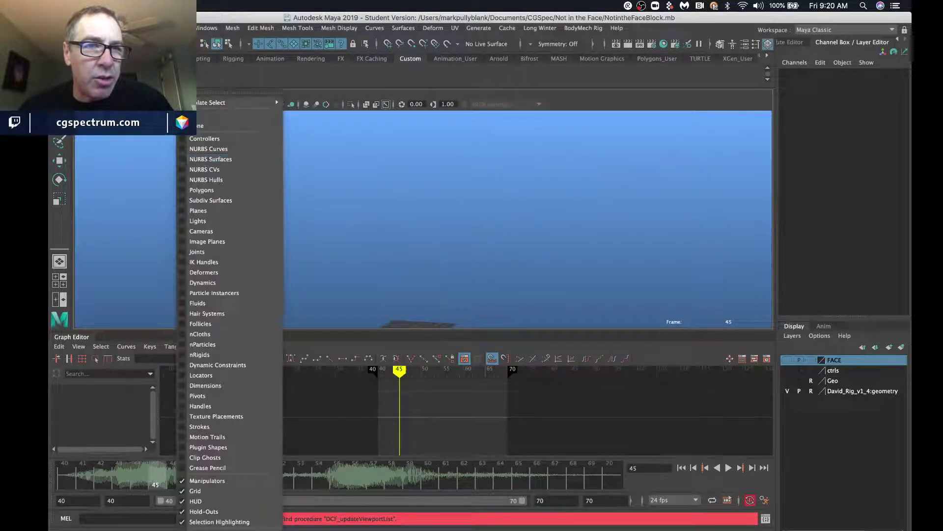
{"action": "left_click", "coordinate": [212, 150]}
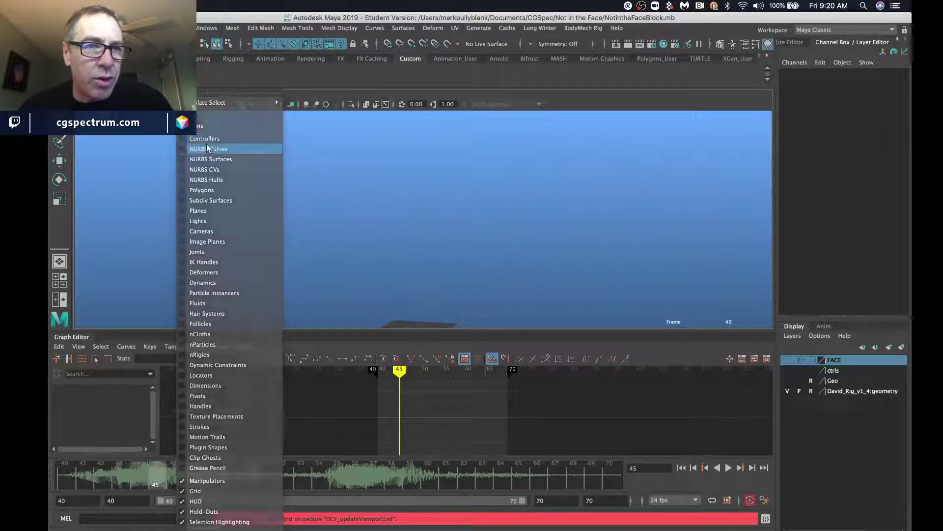
{"action": "left_click", "coordinate": [168, 93]}
{"action": "left_click", "coordinate": [210, 189]}
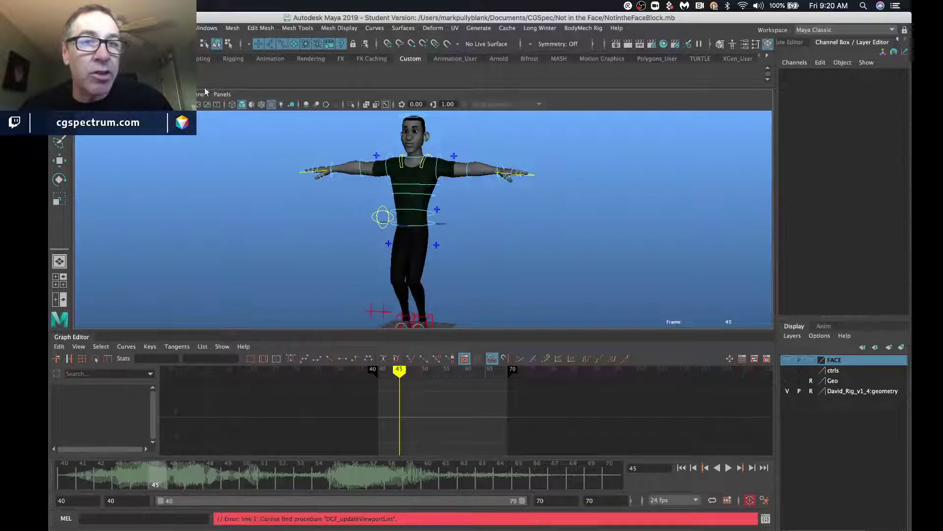
- In the color settings, adjust the saturation and brightness of the 3D views' Gradient Top blue
{"action": "left_click", "coordinate": [212, 28]}
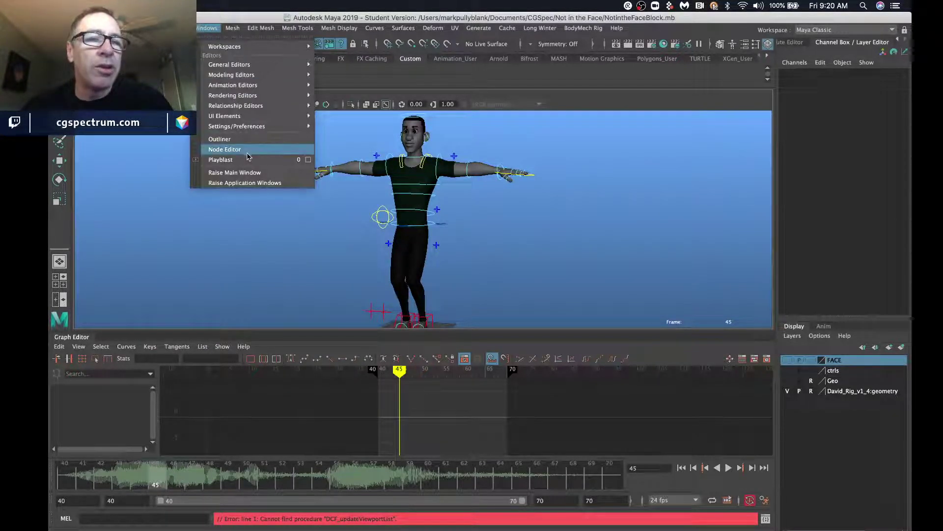
{"action": "mouse_move", "coordinate": [250, 127]}
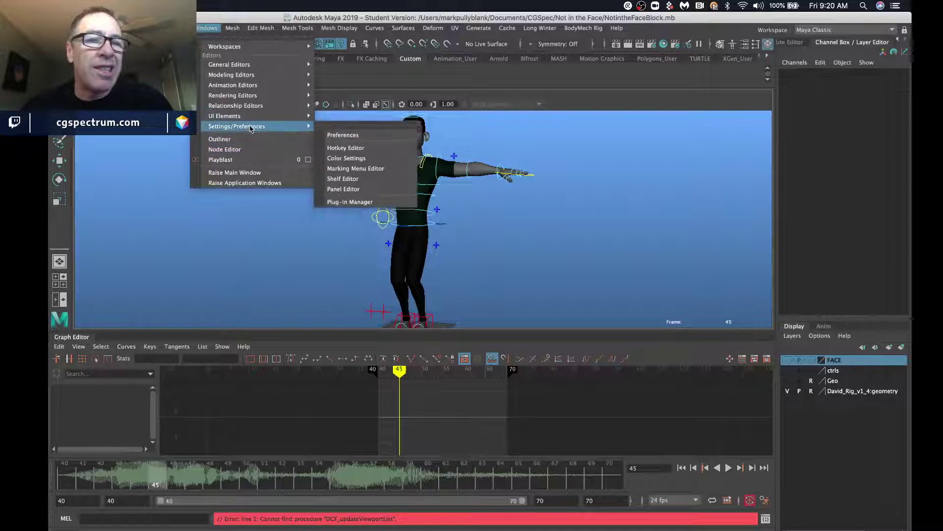
{"action": "left_click", "coordinate": [342, 158]}
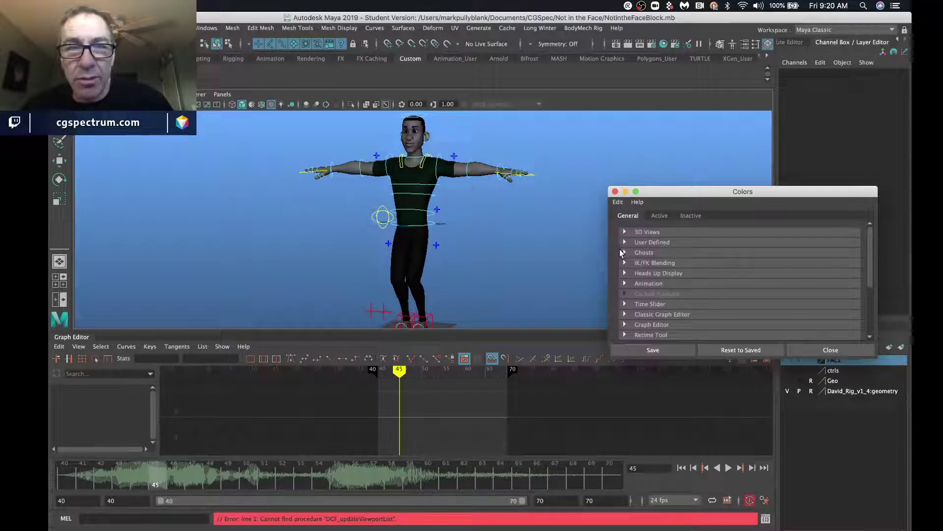
{"action": "left_click", "coordinate": [624, 231]}
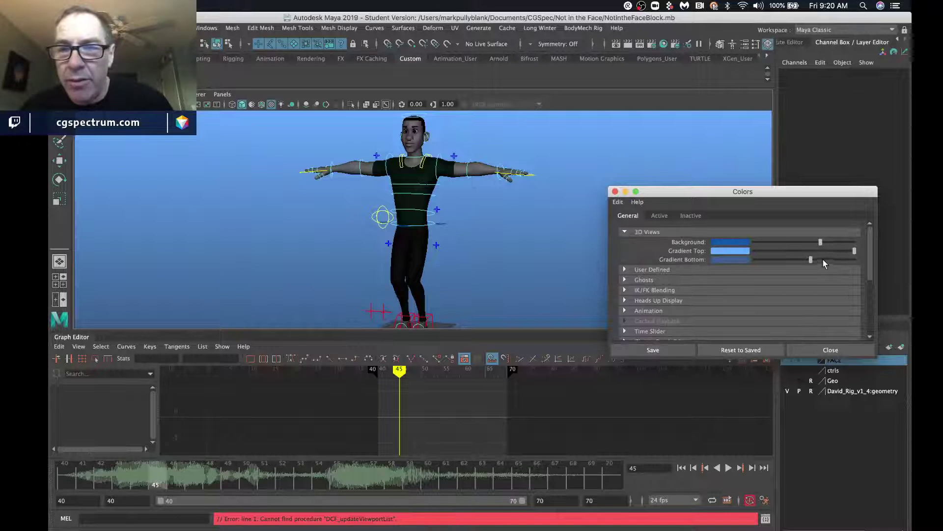
{"action": "left_click", "coordinate": [737, 252]}
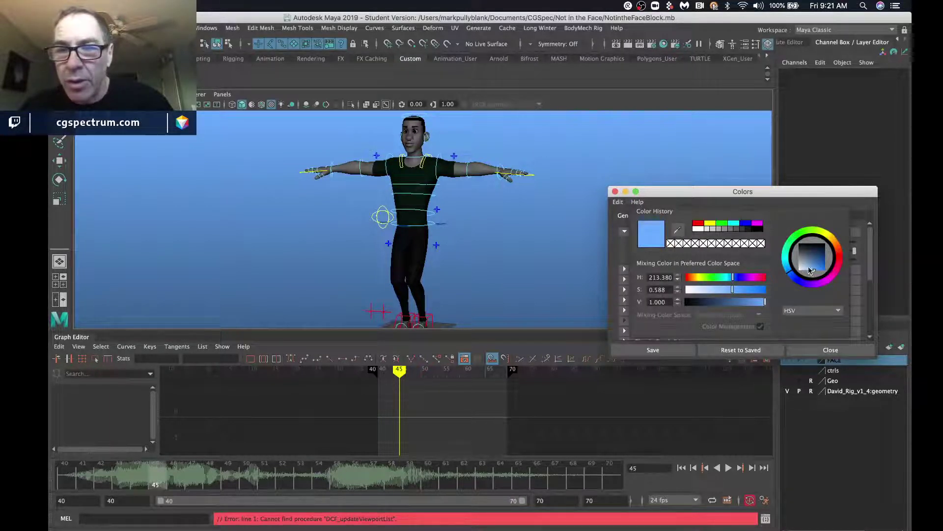
{"action": "left_click_drag", "start_coordinate": [810, 268], "coordinate": [814, 269]}
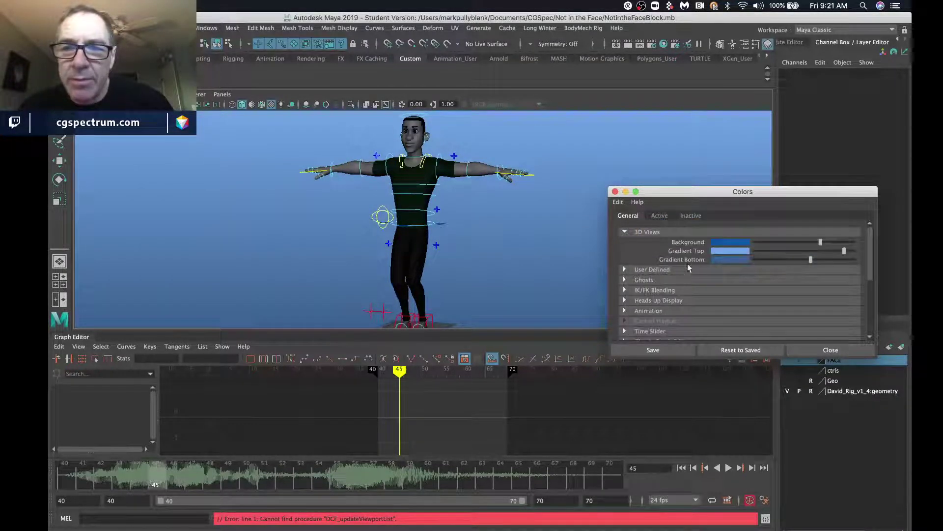
- Lighten the 3D views' Gradient Bottom, raise Gradient Top to full brightness, and close the color settings with the Graph Editor collapsed
{"action": "left_click", "coordinate": [724, 259]}
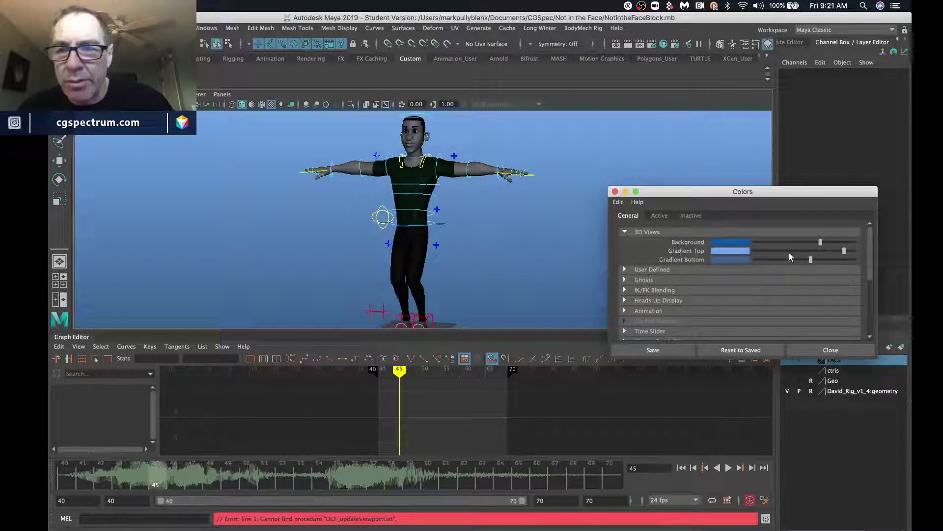
{"action": "left_click_drag", "start_coordinate": [811, 259], "coordinate": [829, 261]}
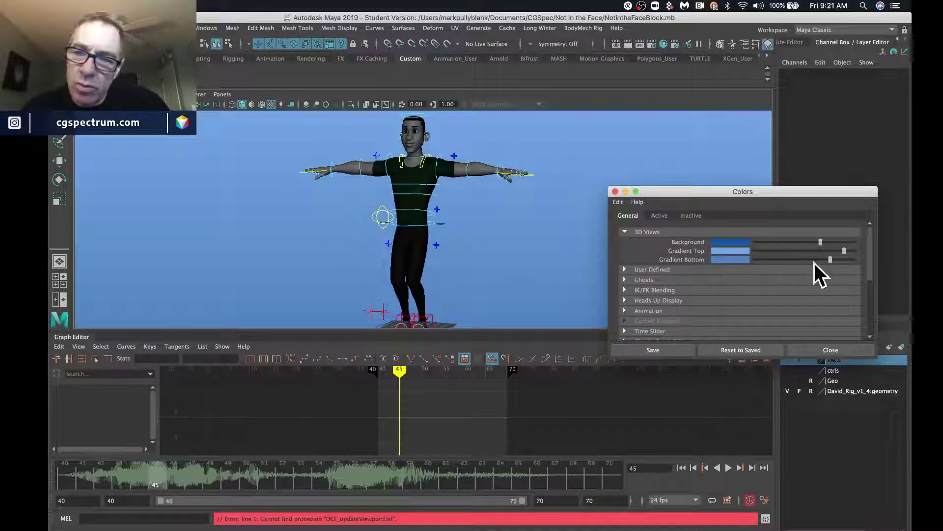
{"action": "left_click_drag", "start_coordinate": [847, 251], "coordinate": [874, 251]}
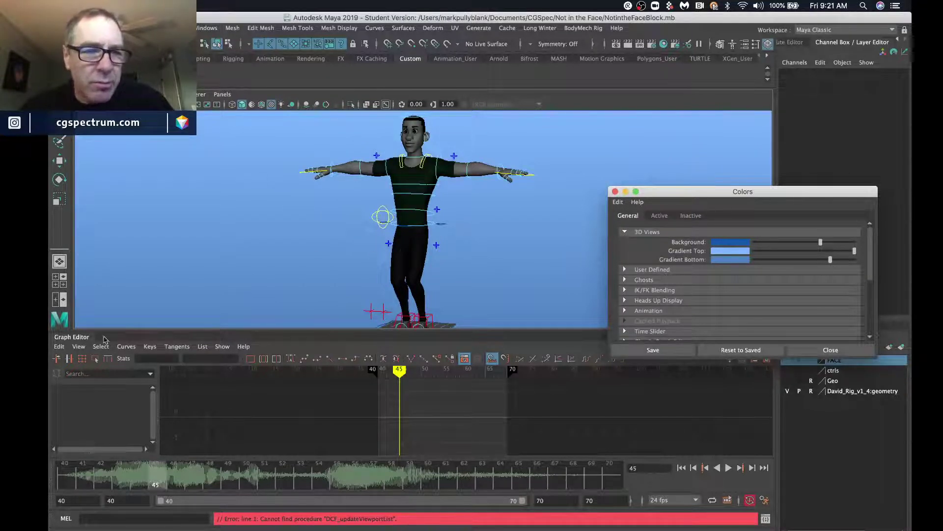
{"action": "left_click", "coordinate": [73, 337]}
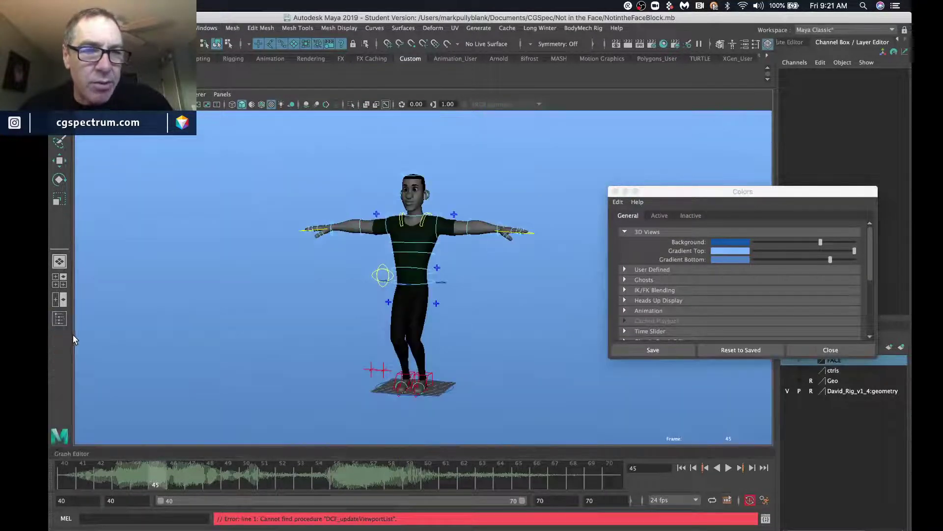
{"action": "left_click", "coordinate": [615, 191]}
- Restrict the selection mask to curves by disabling handles, joints and the other object types
{"action": "left_click", "coordinate": [259, 43]}
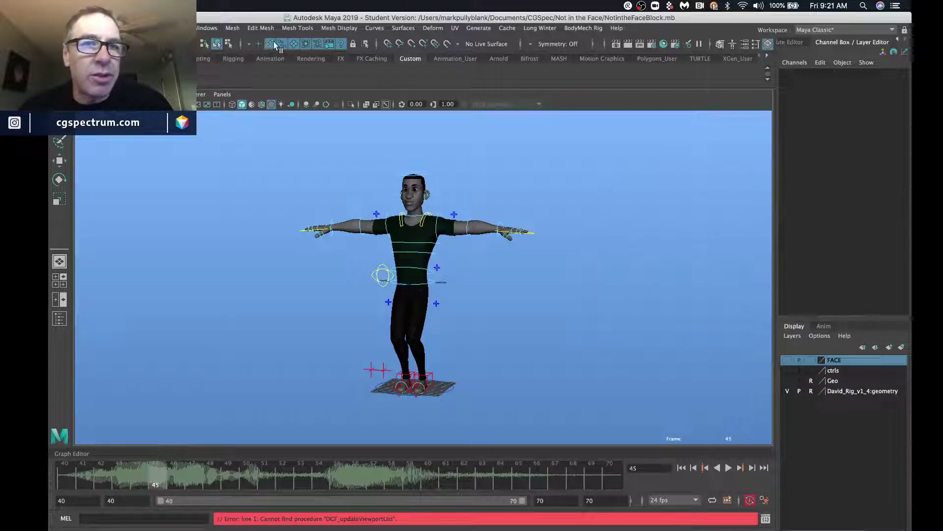
{"action": "left_click", "coordinate": [272, 43]}
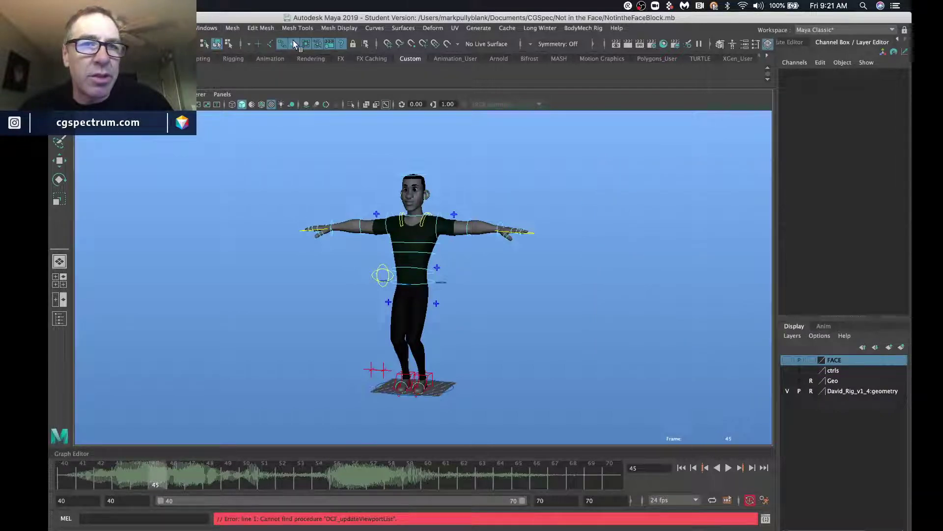
{"action": "left_click", "coordinate": [341, 44]}
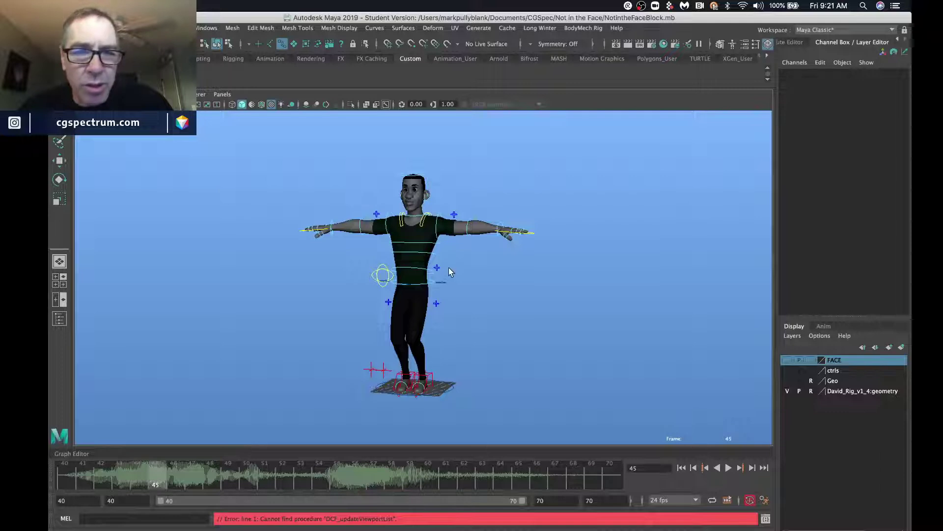
- Show the Geo layer and go to frame 69 to compare the large body mesh's pose with the David rig
{"action": "middle_click_drag", "start_coordinate": [449, 267], "coordinate": [455, 263], "text": "alt"}
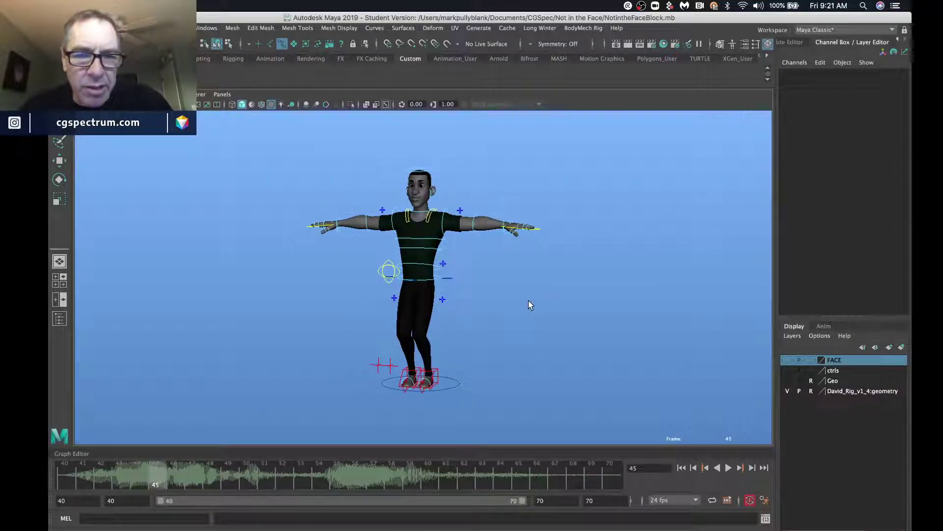
{"action": "scroll", "coordinate": [530, 305], "scroll_direction": "up", "scroll_amount": 2}
{"action": "middle_click_drag", "start_coordinate": [502, 299], "coordinate": [517, 297], "text": "alt"}
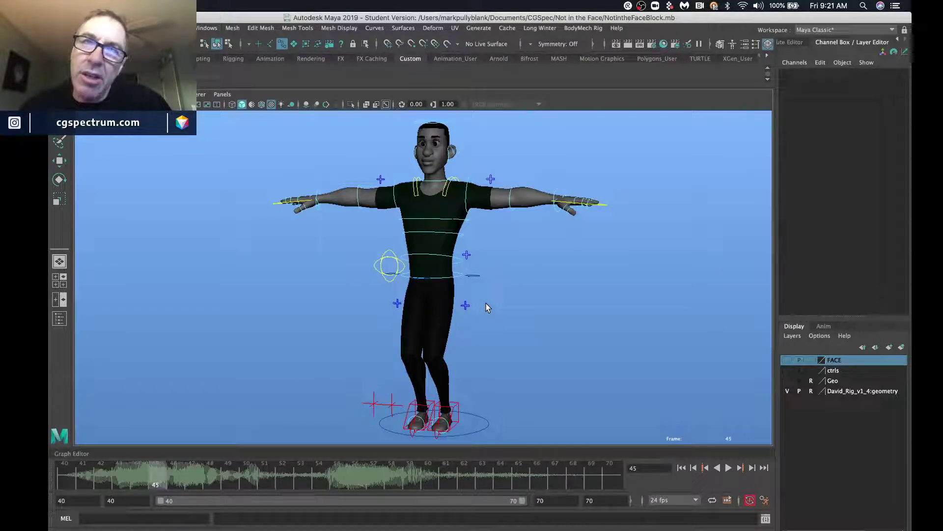
{"action": "left_click_drag", "start_coordinate": [486, 308], "coordinate": [521, 310], "text": "alt"}
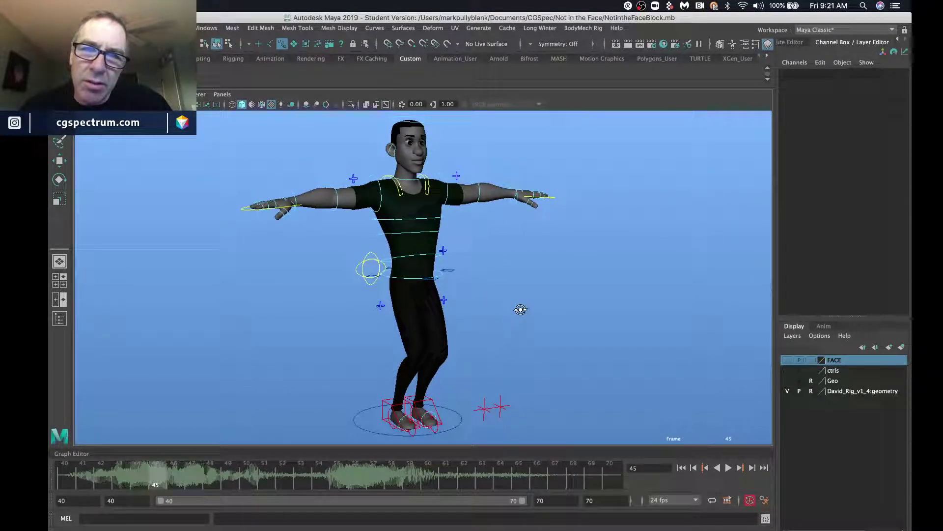
{"action": "left_click", "coordinate": [788, 391]}
{"action": "scroll", "coordinate": [468, 301], "scroll_direction": "down", "scroll_amount": 10}
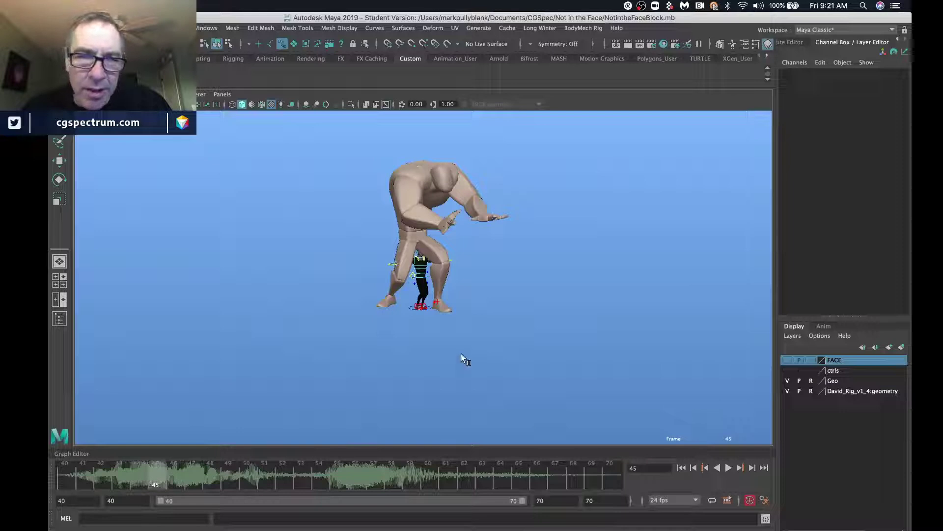
{"action": "left_click", "coordinate": [595, 466]}
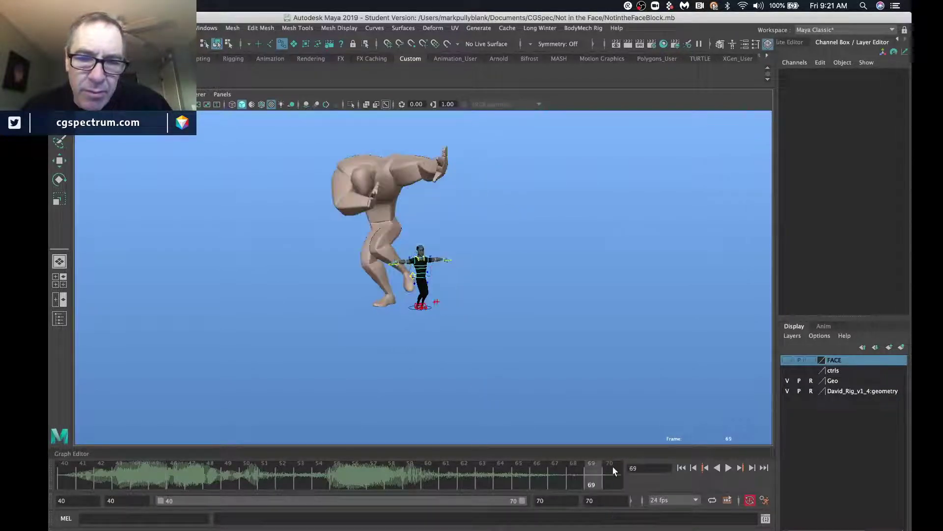
{"action": "left_click_drag", "start_coordinate": [374, 272], "coordinate": [377, 268], "text": "alt"}
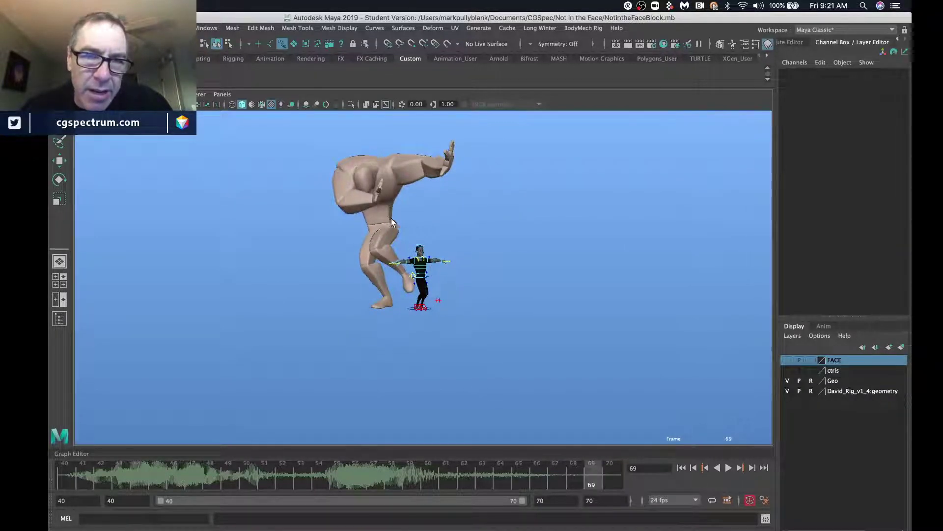
{"action": "scroll", "coordinate": [369, 197], "scroll_direction": "up", "scroll_amount": 5}
{"action": "left_click_drag", "start_coordinate": [358, 208], "coordinate": [275, 217], "text": "alt"}
{"action": "left_click_drag", "start_coordinate": [467, 219], "coordinate": [482, 235], "text": "alt"}
- Hide the Geo layer and frame the David rig in the viewport at full body height
{"action": "left_click", "coordinate": [788, 381]}
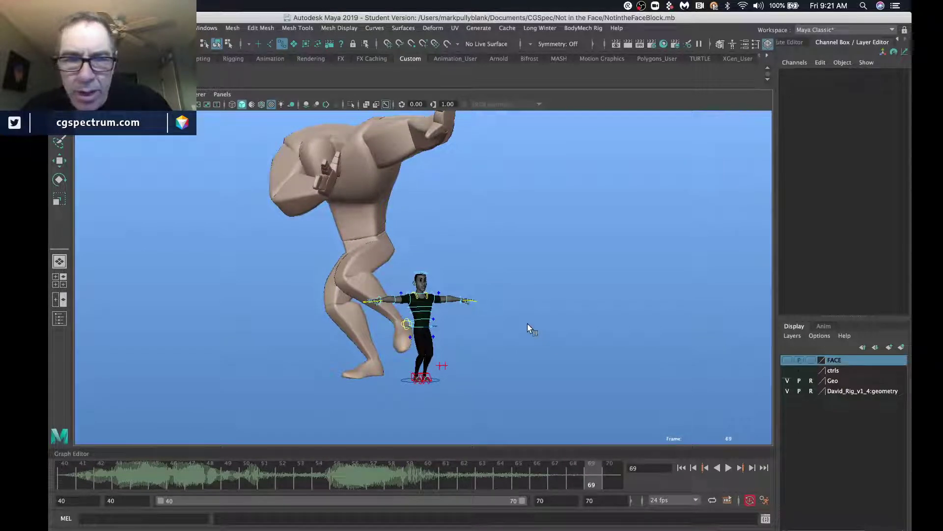
{"action": "key", "text": "f"}
{"action": "middle_click_drag", "start_coordinate": [498, 209], "coordinate": [453, 209], "text": "alt"}
{"action": "left_click_drag", "start_coordinate": [469, 235], "coordinate": [468, 237], "text": "alt"}
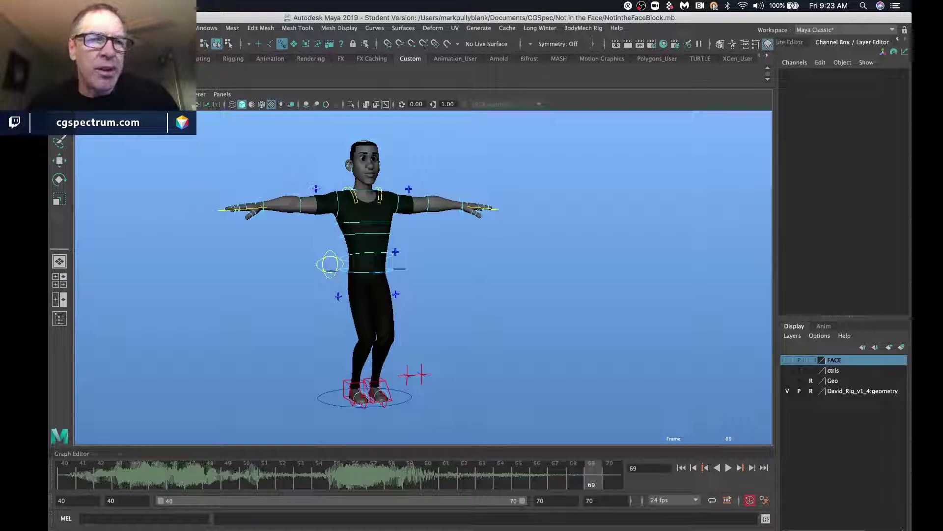
- Create a new camera from the current view of the character and rename it CAMERA
{"action": "left_click", "coordinate": [84, 94]}
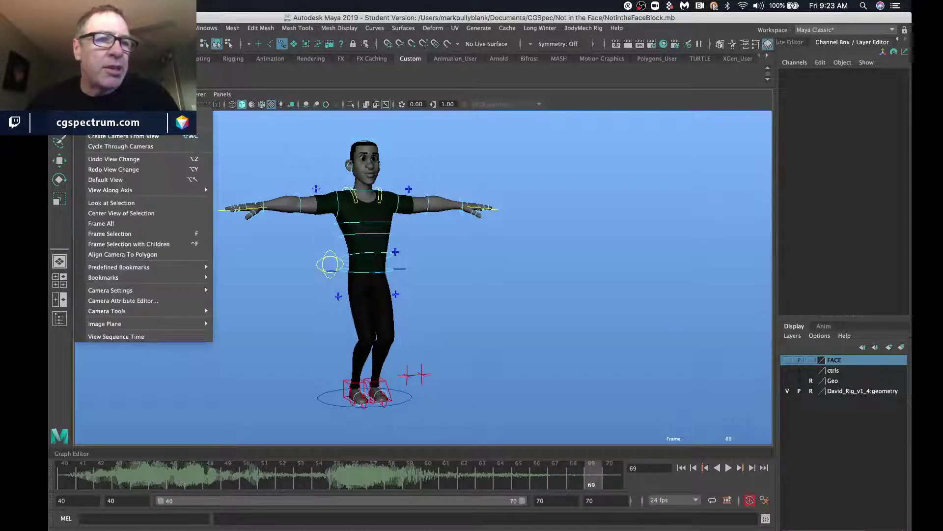
{"action": "left_click", "coordinate": [123, 139]}
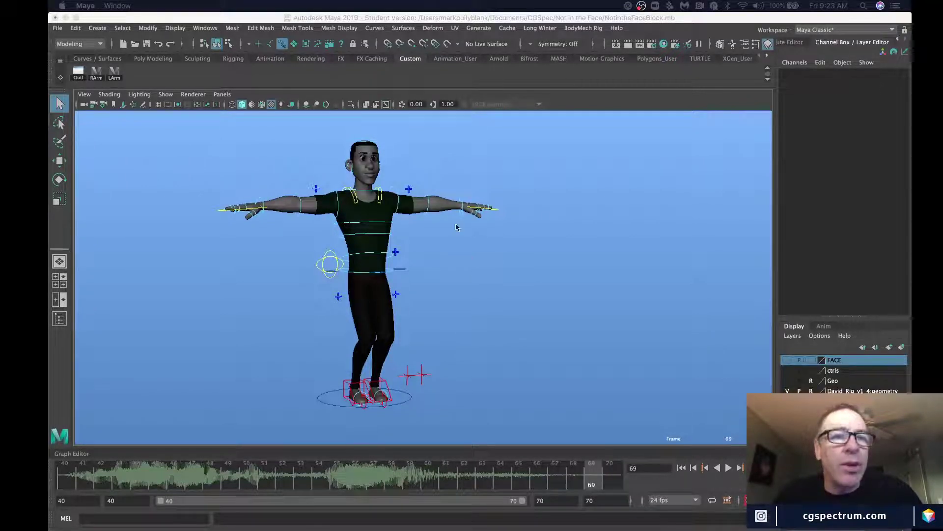
{"action": "left_click", "coordinate": [222, 94]}
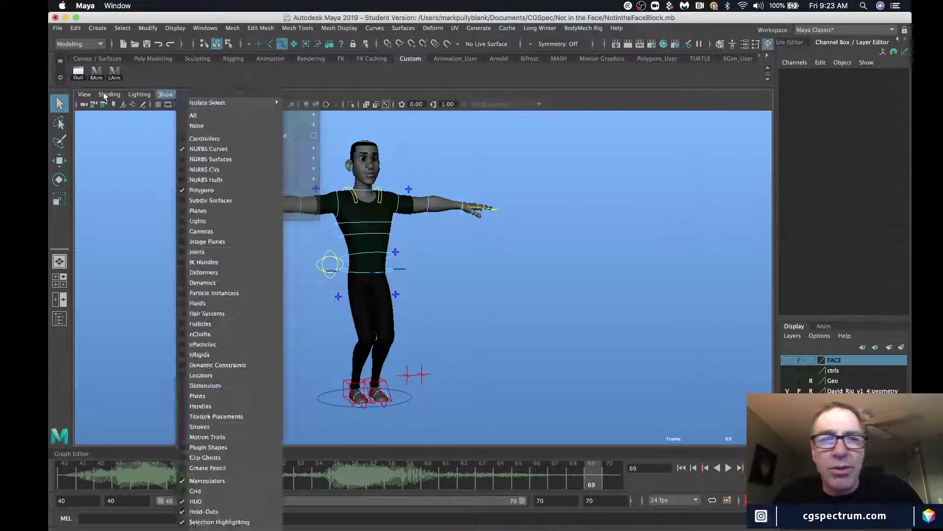
{"action": "left_click", "coordinate": [60, 112]}
{"action": "left_click", "coordinate": [82, 105]}
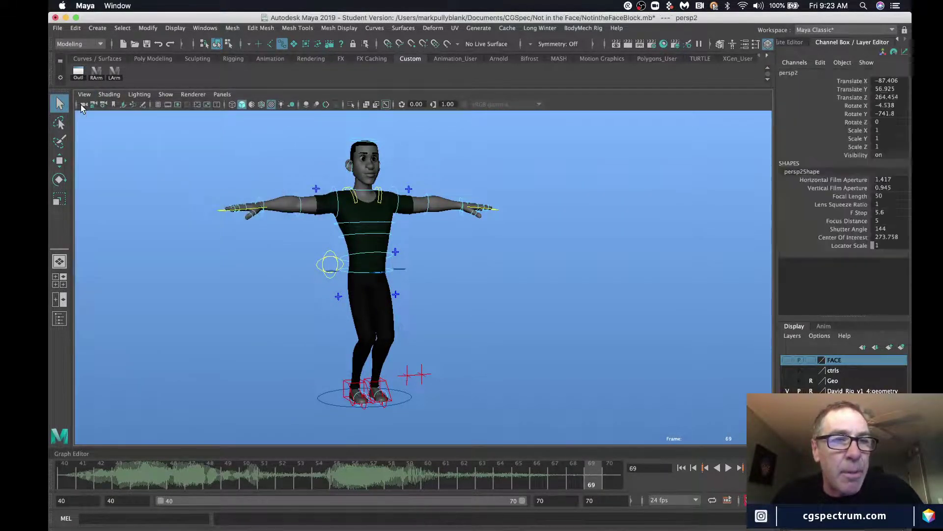
{"action": "double_click", "coordinate": [789, 74]}
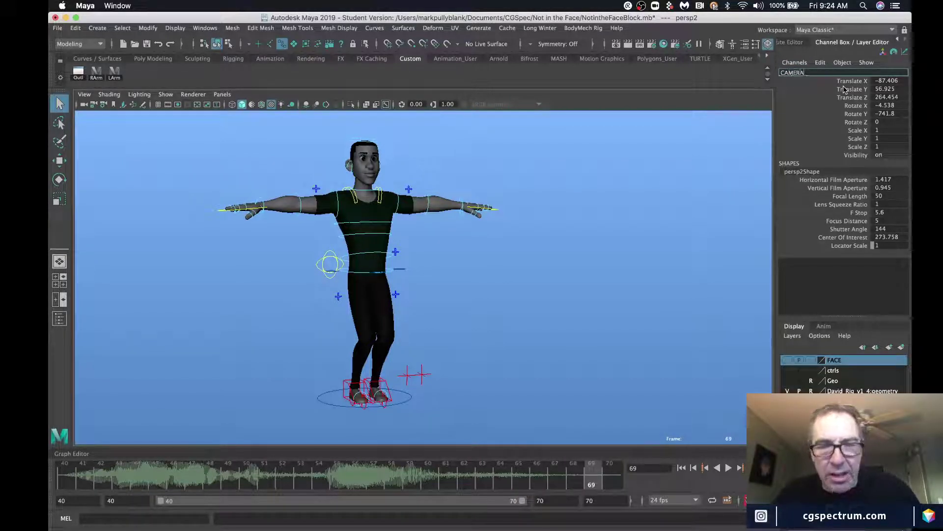
{"action": "key", "text": "Return"}
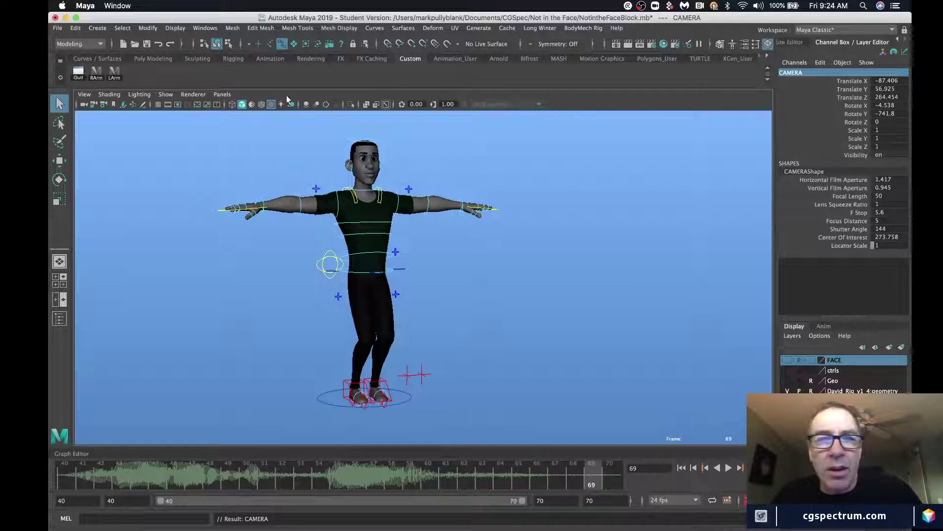
- Tear off a copy of the CAMERA view as a floating window and switch the main viewport to the persp camera
{"action": "left_click", "coordinate": [225, 94]}
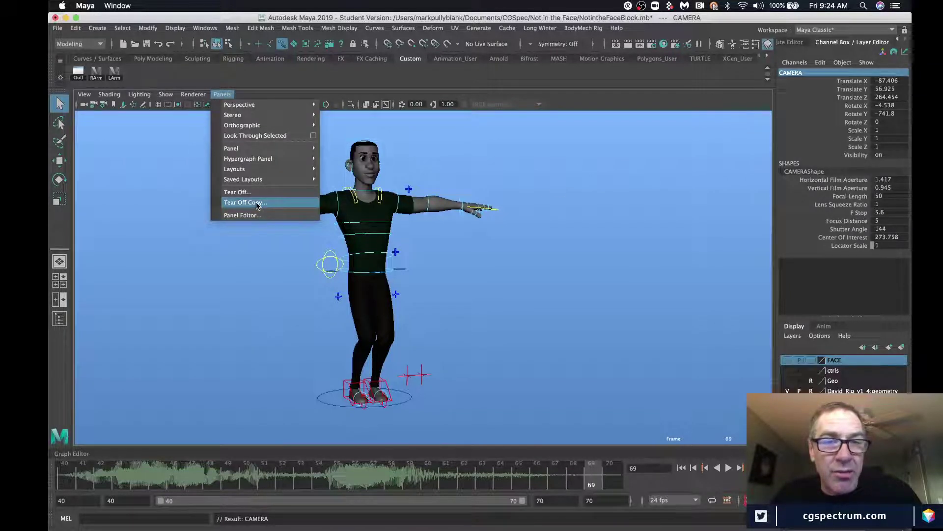
{"action": "left_click", "coordinate": [255, 203]}
{"action": "left_click_drag", "start_coordinate": [645, 240], "coordinate": [517, 141]}
{"action": "left_click", "coordinate": [222, 94]}
{"action": "mouse_move", "coordinate": [241, 104]}
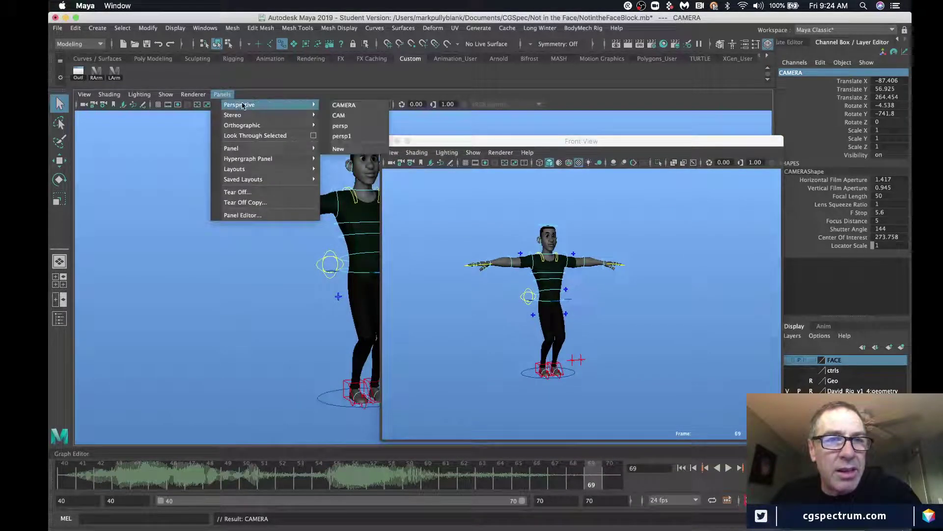
{"action": "left_click", "coordinate": [344, 128]}
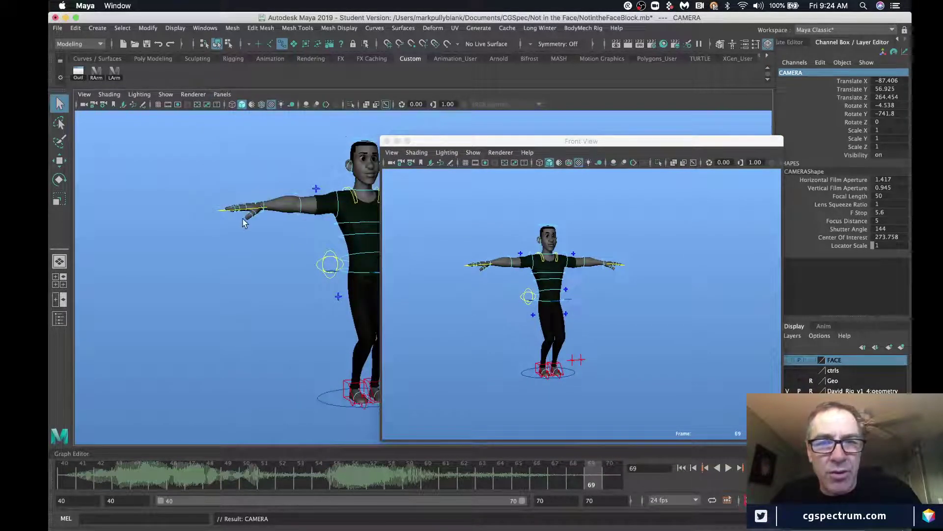
{"action": "middle_click_drag", "start_coordinate": [276, 229], "coordinate": [214, 232], "text": "alt"}
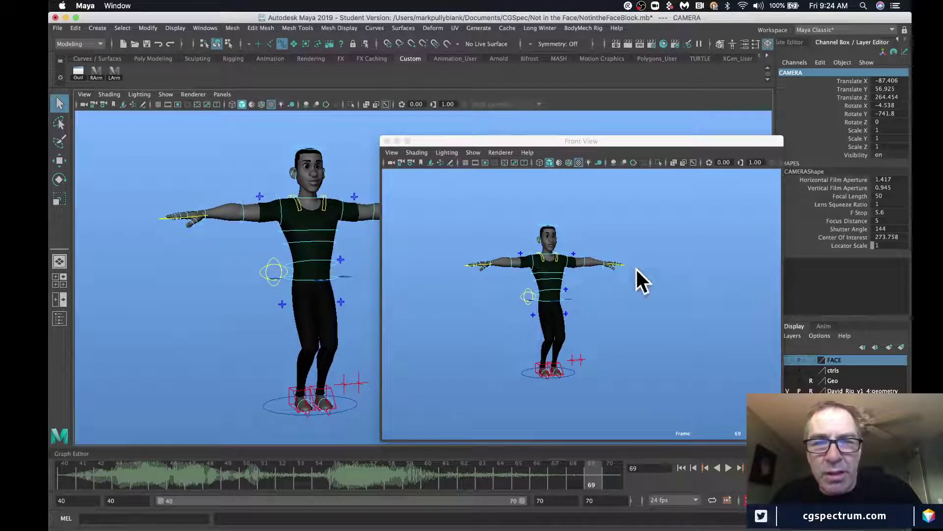
{"action": "left_click_drag", "start_coordinate": [606, 145], "coordinate": [522, 114]}
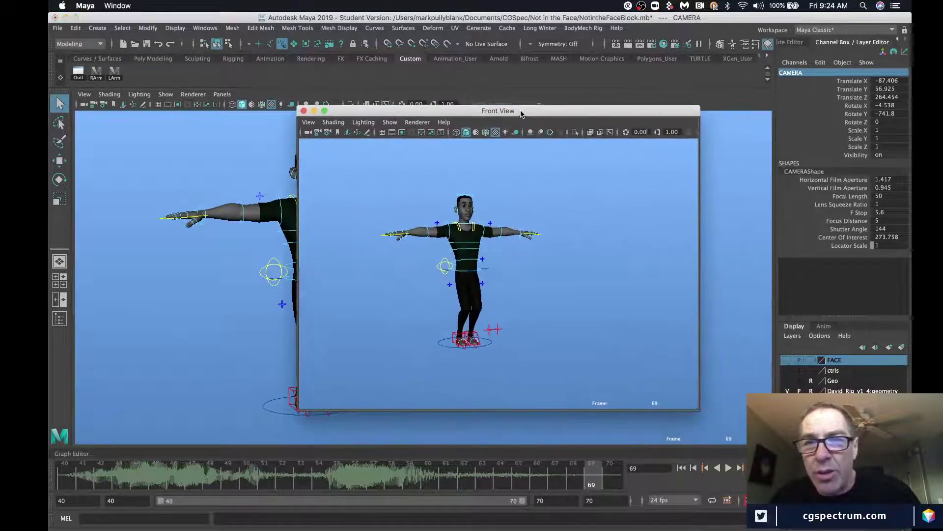
- Set CAMERA's Film Aspect Ratio to 2.35 in its shape attributes
{"action": "left_click", "coordinate": [789, 42]}
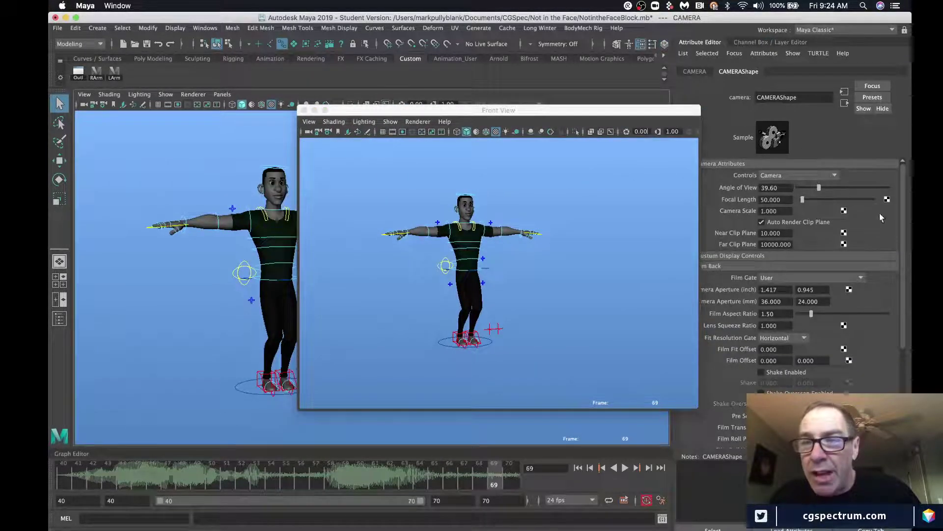
{"action": "left_click", "coordinate": [762, 314]}
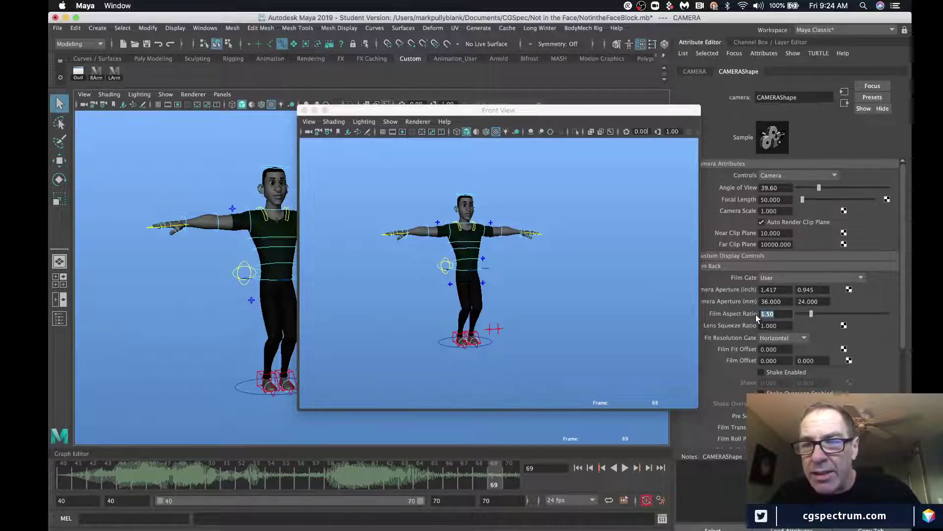
{"action": "type", "text": "2.3"}
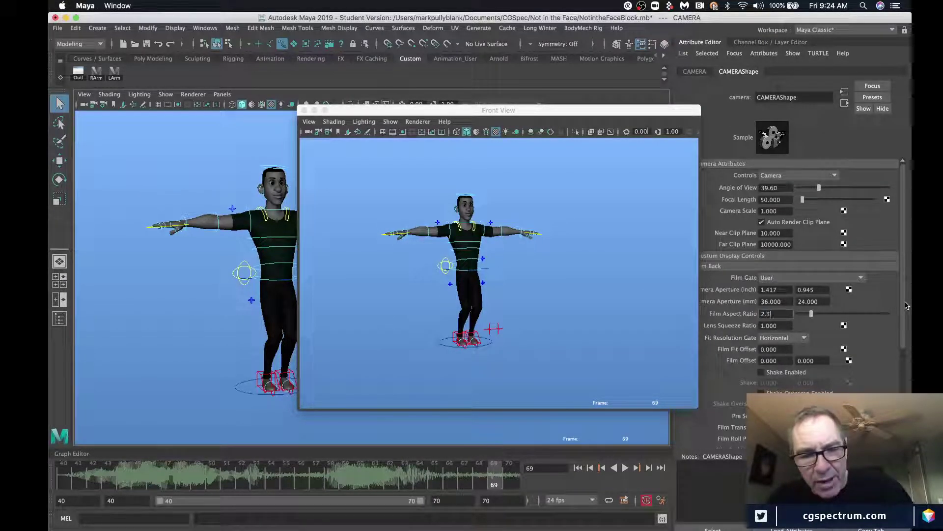
{"action": "type", "text": "5"}
{"action": "key", "text": "Return"}
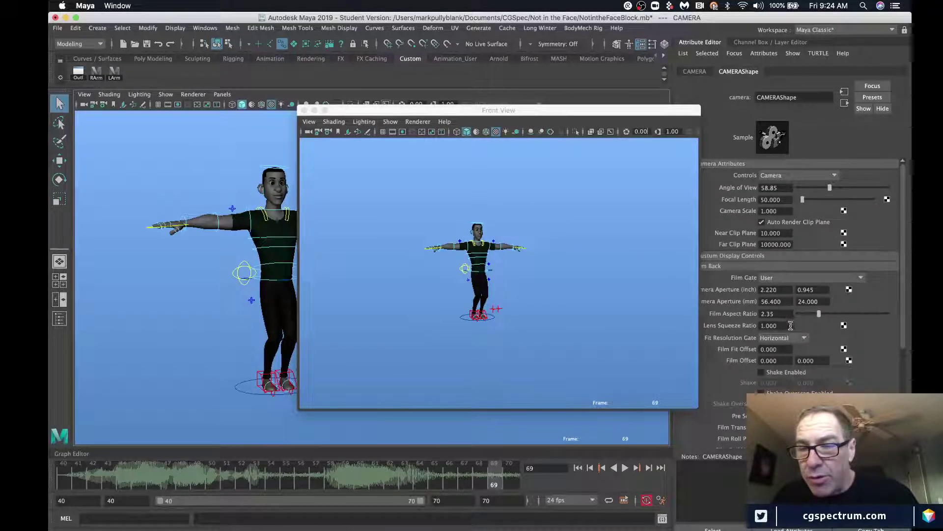
- Display CAMERA's film gate with a black gate mask at an opacity of 1
{"action": "scroll", "coordinate": [790, 325], "scroll_direction": "down", "scroll_amount": 5}
{"action": "left_click_drag", "start_coordinate": [608, 116], "coordinate": [536, 114]}
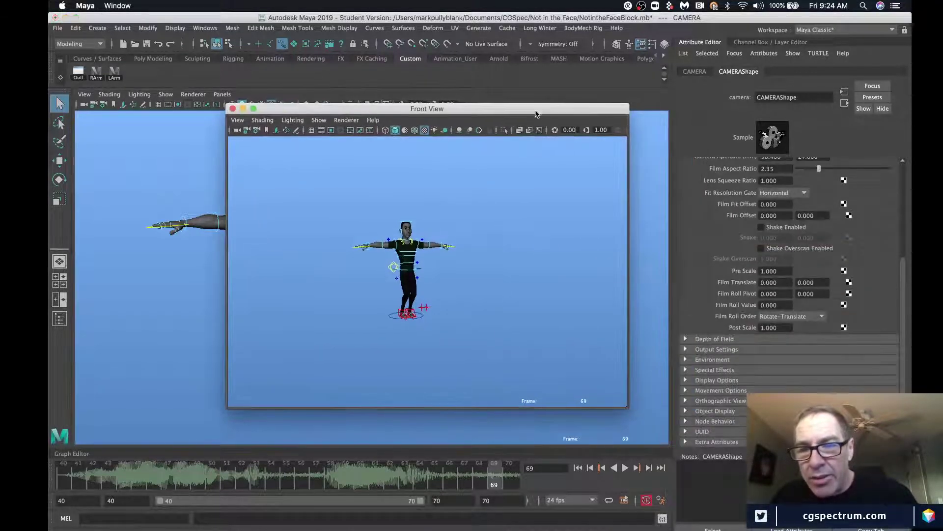
{"action": "left_click", "coordinate": [687, 381]}
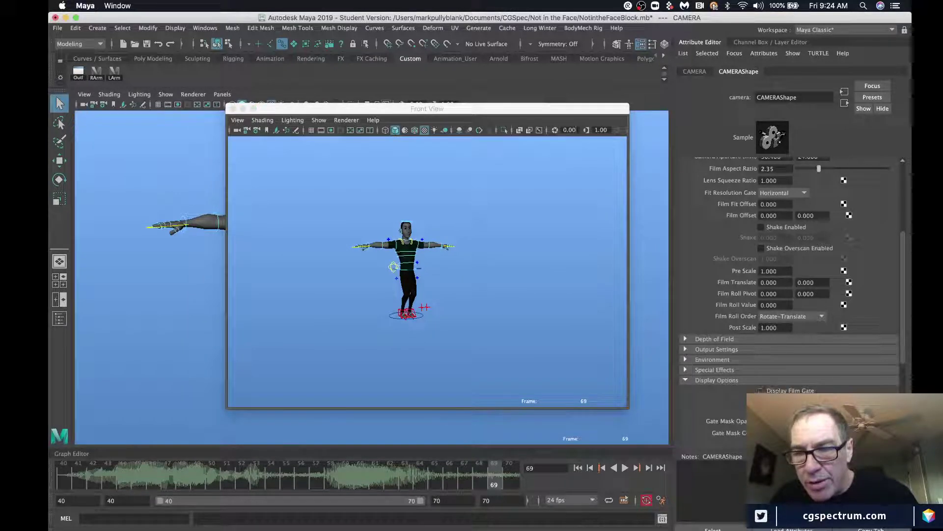
{"action": "left_click", "coordinate": [761, 390]}
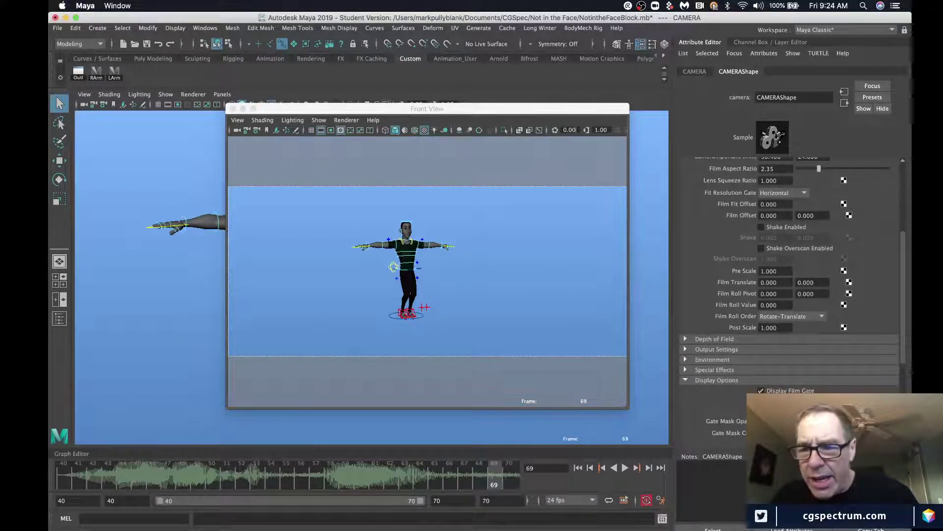
{"action": "left_click_drag", "start_coordinate": [842, 433], "coordinate": [797, 433]}
{"action": "left_click_drag", "start_coordinate": [861, 421], "coordinate": [889, 421]}
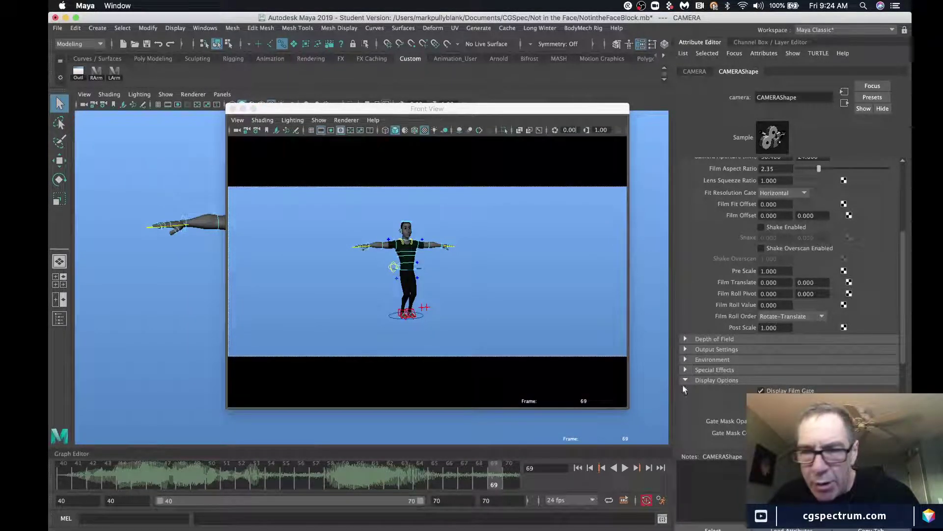
- Bring CAMERA closer so the full-body character fills the height of the film gate, and return to the channel values
{"action": "scroll", "coordinate": [461, 295], "scroll_direction": "up", "scroll_amount": 3}
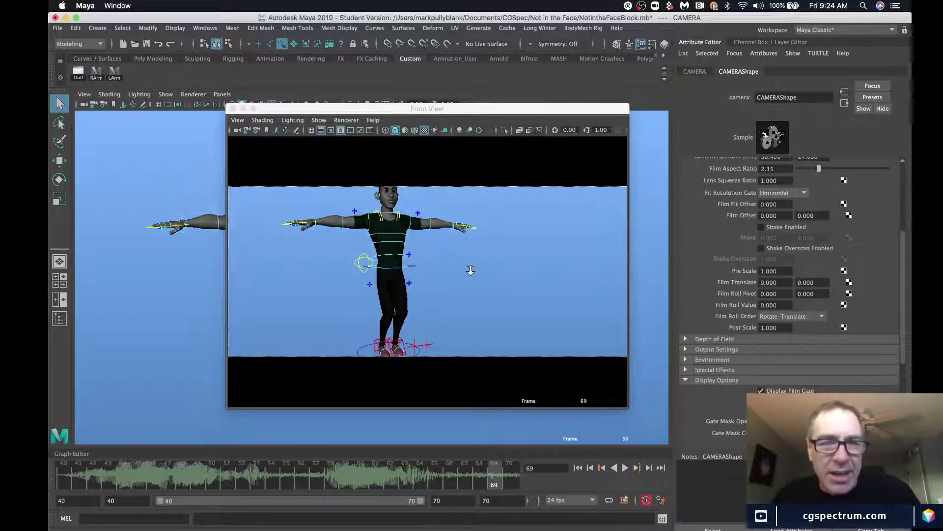
{"action": "scroll", "coordinate": [471, 270], "scroll_direction": "down", "scroll_amount": 2}
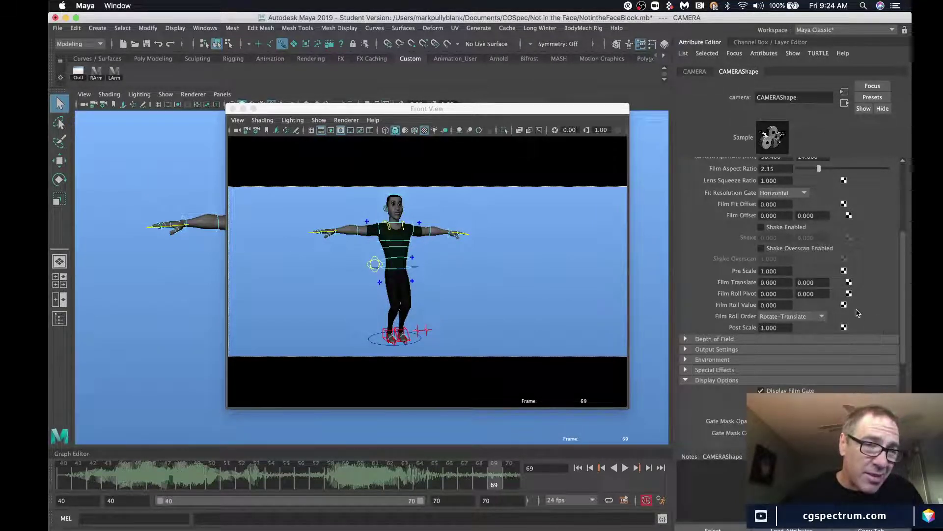
{"action": "scroll", "coordinate": [865, 315], "scroll_direction": "down", "scroll_amount": 5}
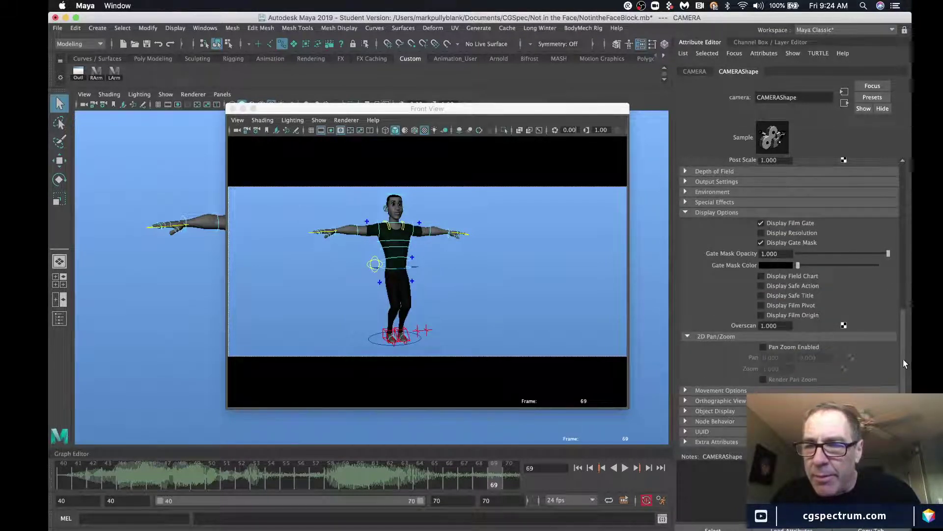
{"action": "left_click_drag", "start_coordinate": [903, 364], "coordinate": [887, 195]}
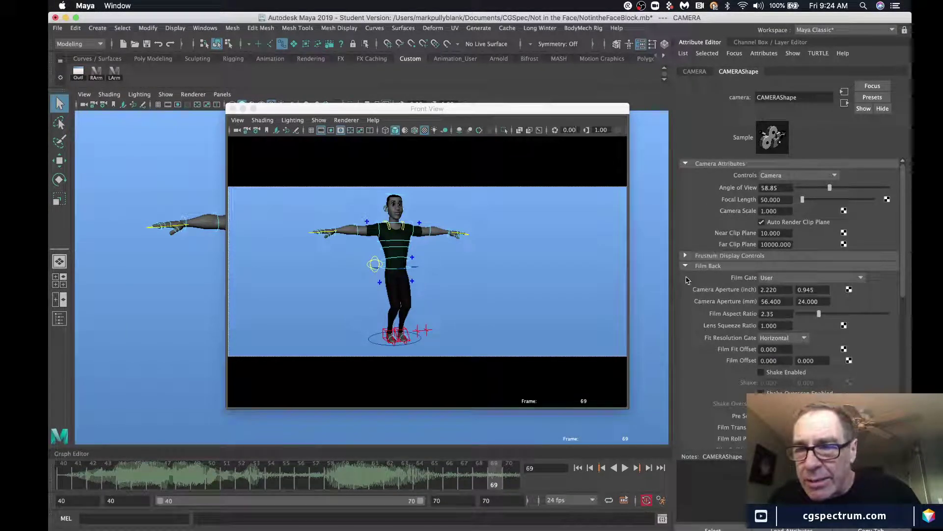
{"action": "left_click", "coordinate": [760, 40]}
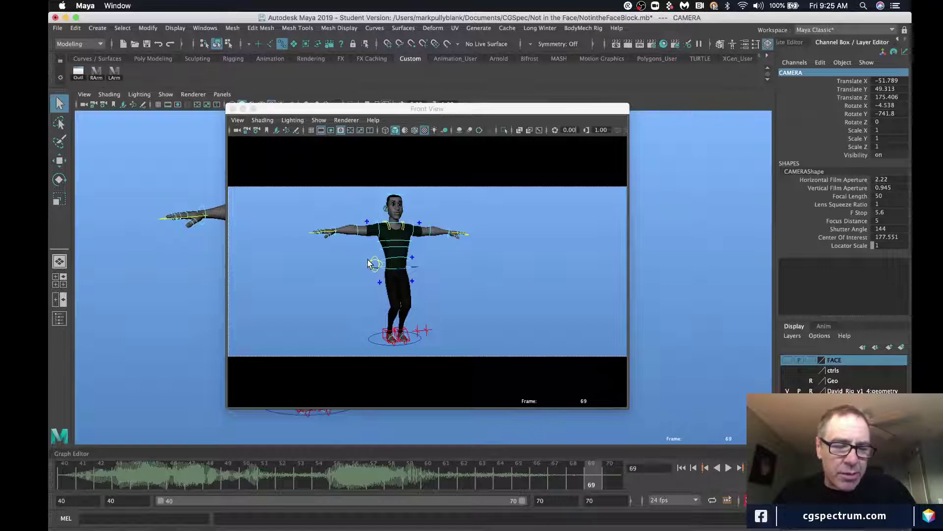
- Reframe CAMERA in the floating view to a medium shot of the character from the head to the upper thighs
{"action": "key", "text": "q"}
{"action": "left_click_drag", "start_coordinate": [341, 266], "coordinate": [369, 266]}
{"action": "right_click_drag", "start_coordinate": [361, 274], "coordinate": [391, 243], "text": "alt"}
{"action": "middle_click_drag", "start_coordinate": [391, 244], "coordinate": [386, 268], "text": "alt"}
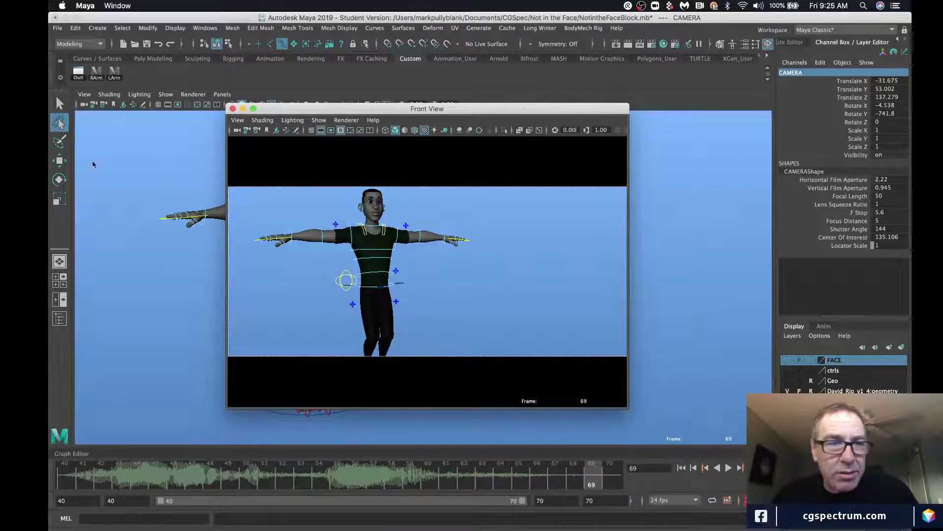
{"action": "left_click", "coordinate": [60, 103]}
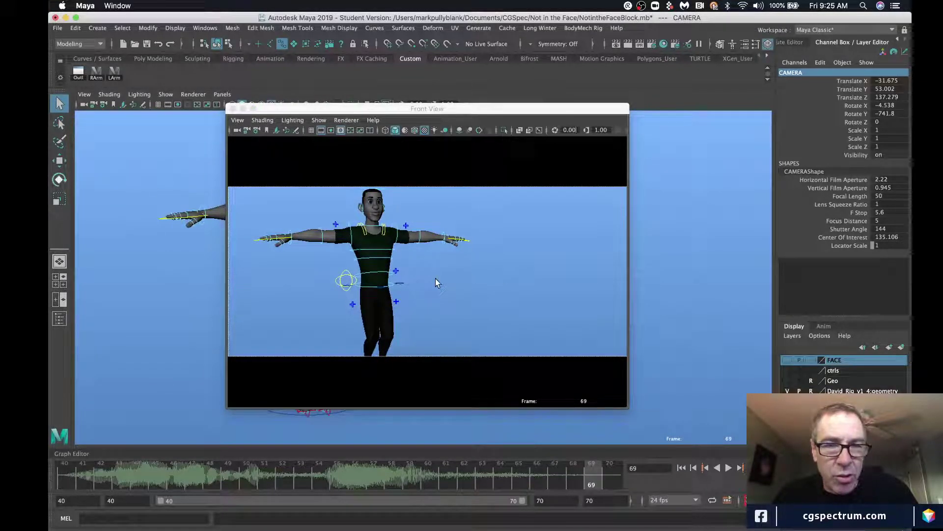
{"action": "right_click_drag", "start_coordinate": [435, 278], "coordinate": [496, 280], "text": "alt"}
{"action": "middle_click_drag", "start_coordinate": [427, 271], "coordinate": [466, 291], "text": "alt"}
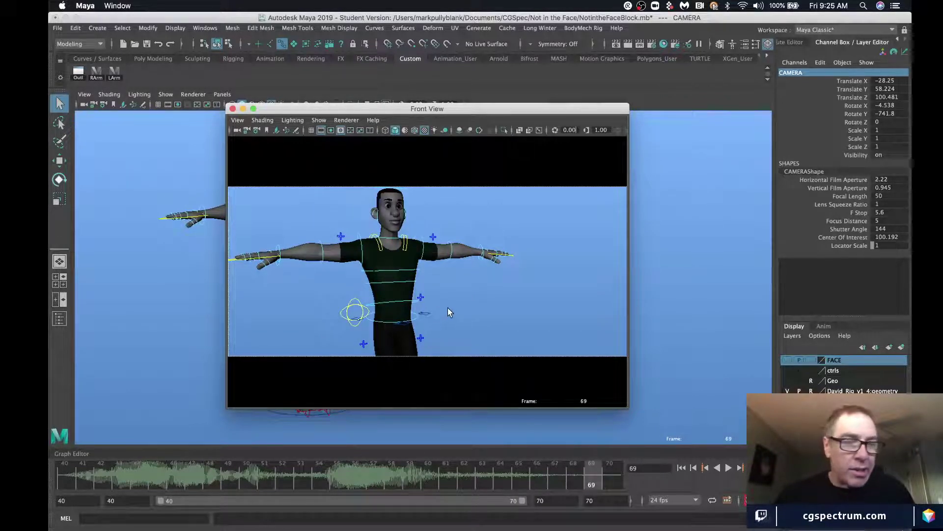
- Pull CAMERA back until the whole character fits inside the film gate, and lock the camera
{"action": "scroll", "coordinate": [433, 310], "scroll_direction": "down", "scroll_amount": 6}
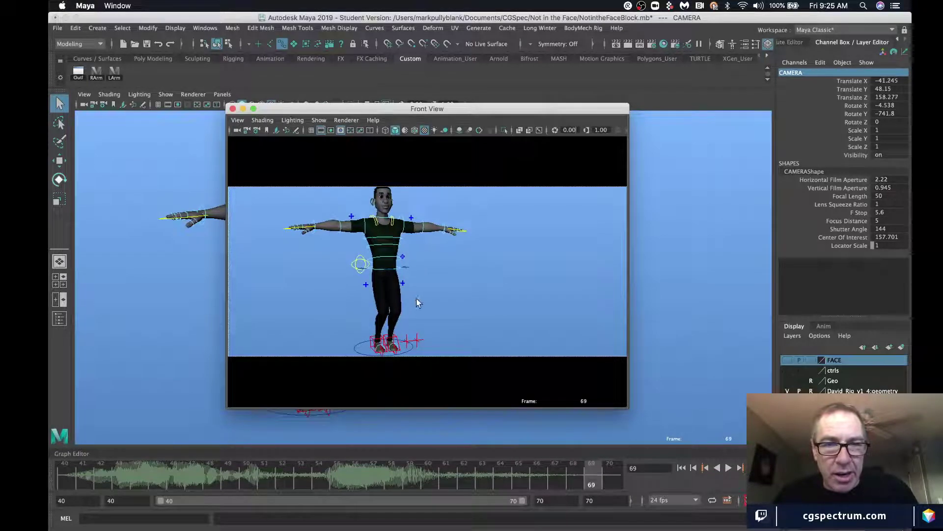
{"action": "scroll", "coordinate": [403, 300], "scroll_direction": "down", "scroll_amount": 4}
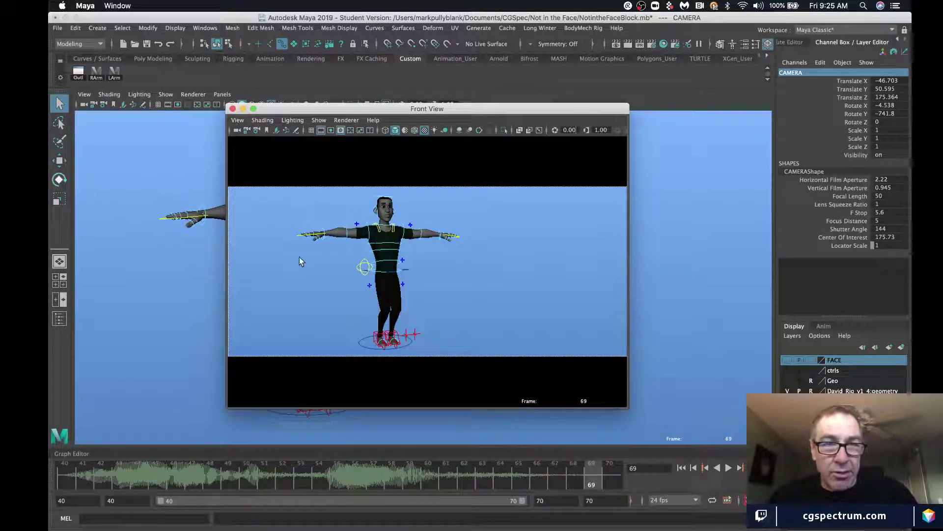
{"action": "left_click", "coordinate": [237, 131]}
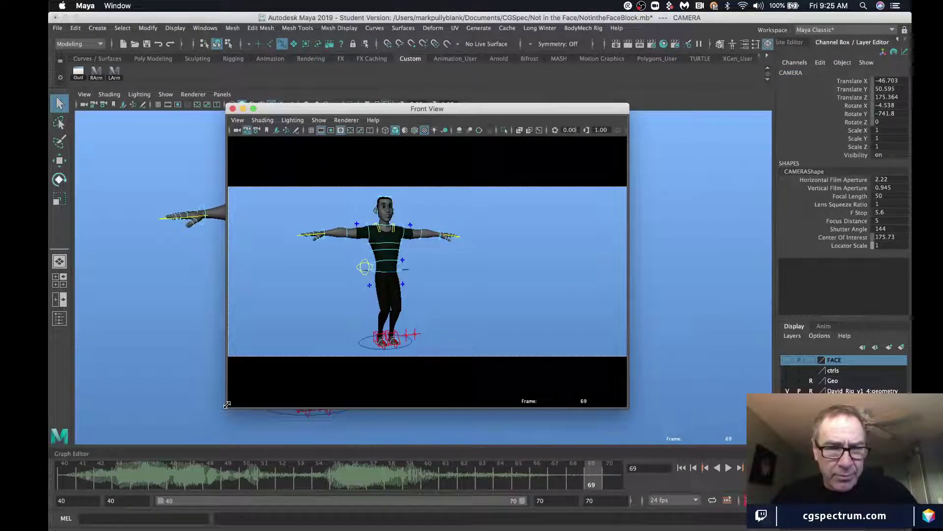
- Shrink the floating camera view, move it clear of the character, and hide its NURBS curves
{"action": "left_click_drag", "start_coordinate": [227, 405], "coordinate": [426, 305]}
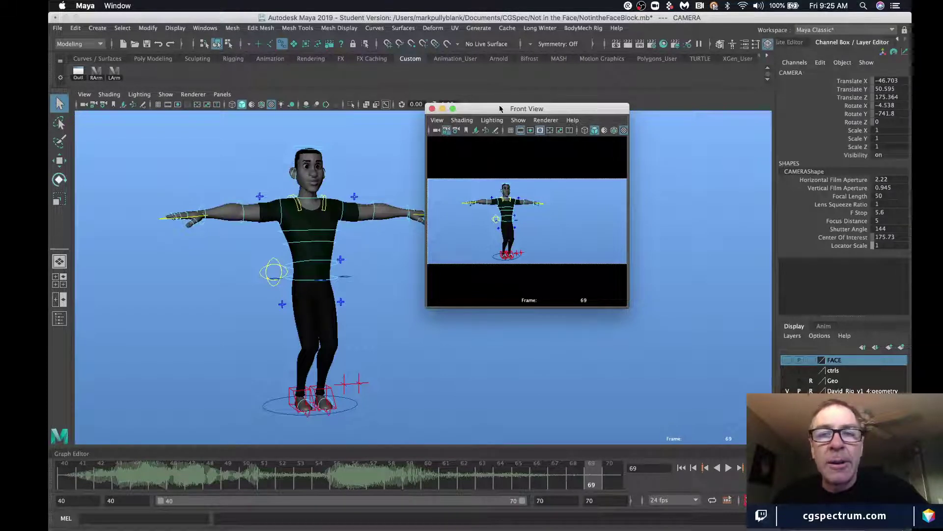
{"action": "left_click_drag", "start_coordinate": [499, 109], "coordinate": [687, 28]}
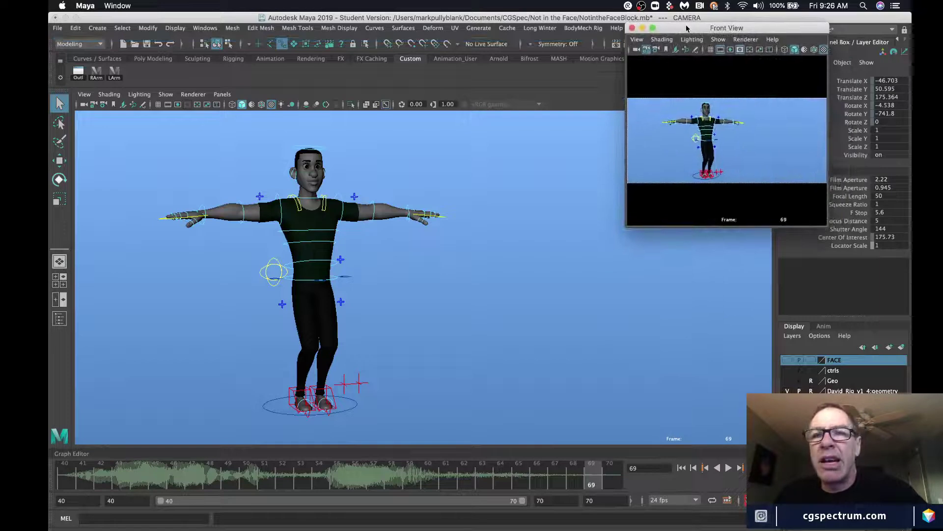
{"action": "left_click", "coordinate": [719, 39]}
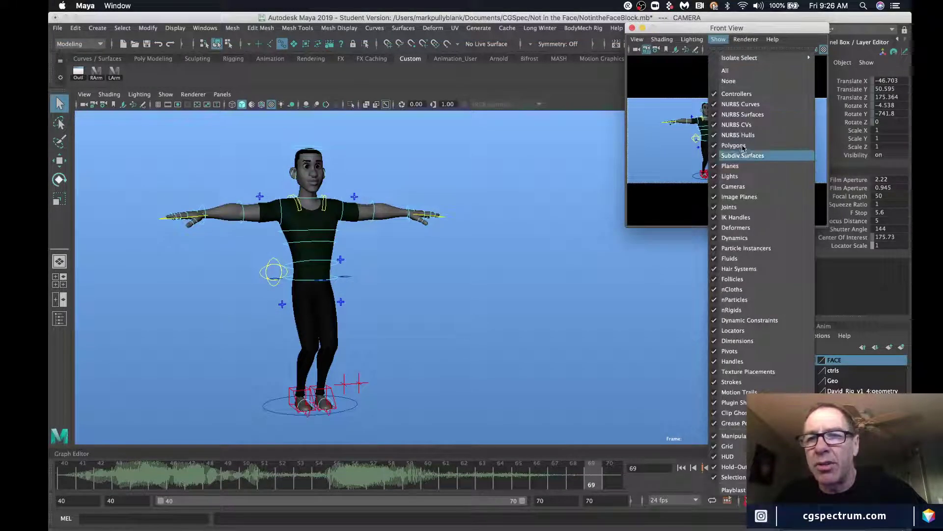
{"action": "left_click", "coordinate": [747, 105]}
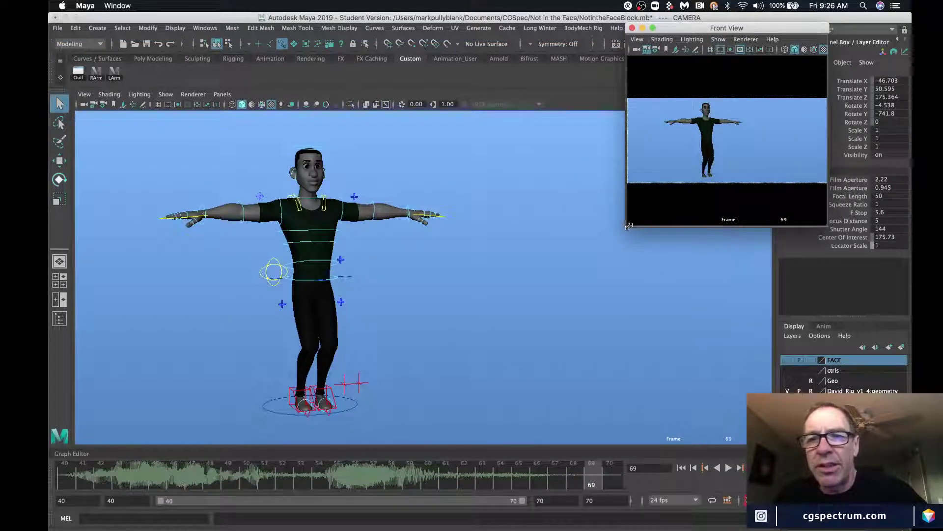
{"action": "left_click_drag", "start_coordinate": [629, 227], "coordinate": [650, 173]}
{"action": "left_click_drag", "start_coordinate": [662, 160], "coordinate": [665, 162]}
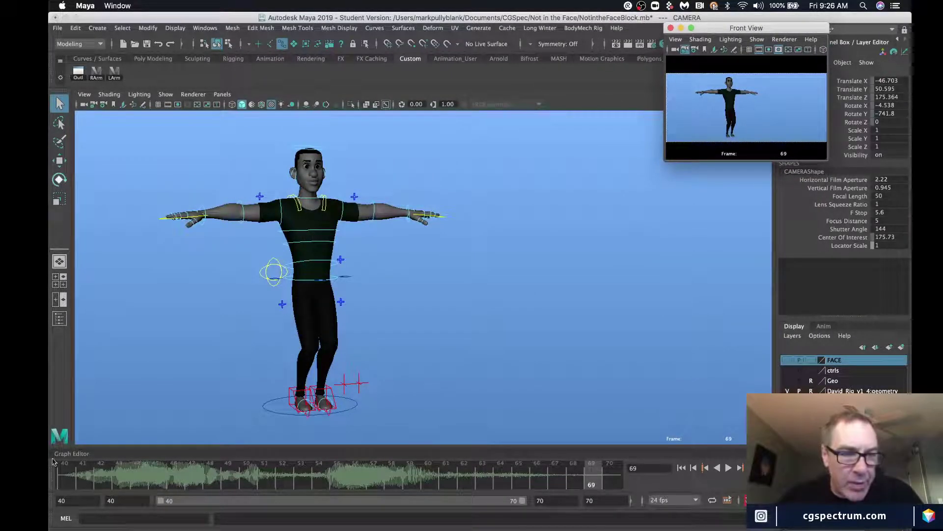
- Select all of the character's rig controls at frame 40 and go to frame 45
{"action": "left_click", "coordinate": [61, 471]}
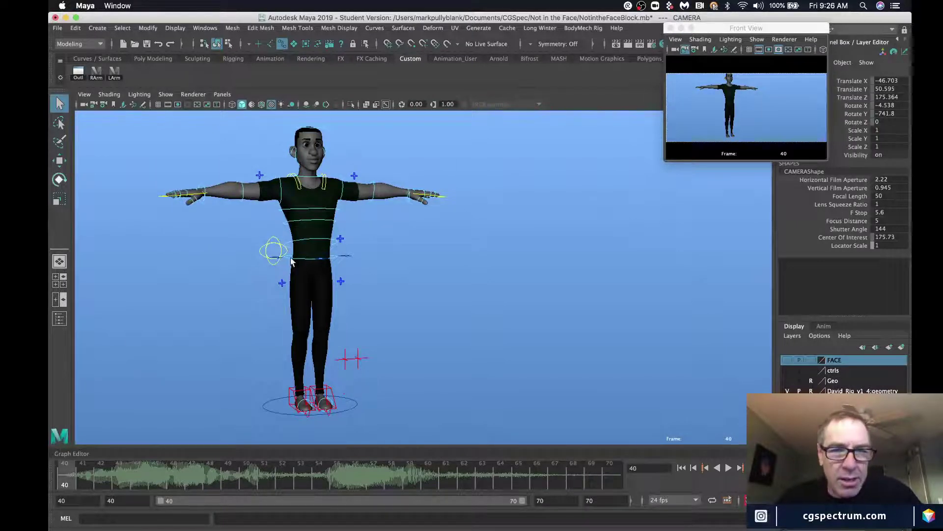
{"action": "right_click_drag", "start_coordinate": [290, 258], "coordinate": [205, 199], "text": "alt"}
{"action": "left_click_drag", "start_coordinate": [205, 172], "coordinate": [471, 388]}
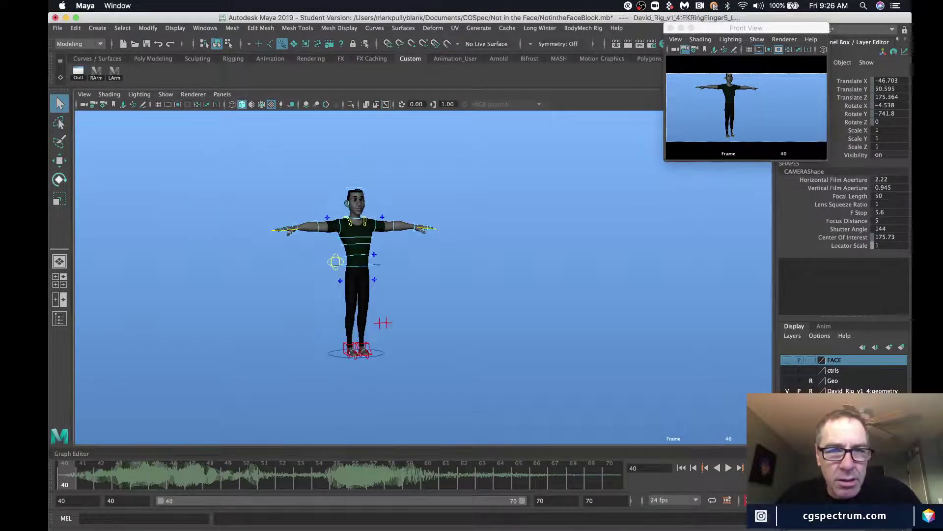
{"action": "left_click", "coordinate": [157, 471]}
- Turn off the sound waveform on the timeline
{"action": "right_click", "coordinate": [383, 453]}
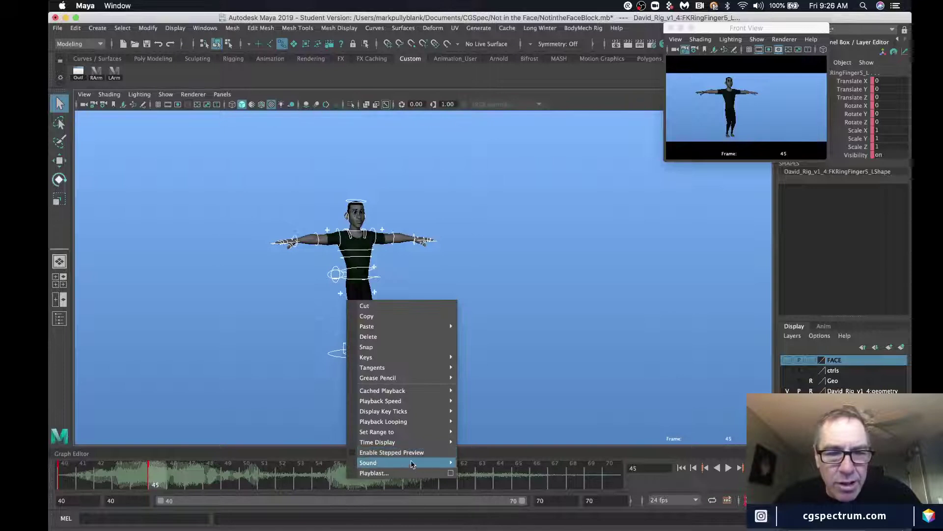
{"action": "mouse_move", "coordinate": [389, 461]}
{"action": "left_click", "coordinate": [489, 470]}
{"action": "scroll", "coordinate": [393, 310], "scroll_direction": "up", "scroll_amount": 4}
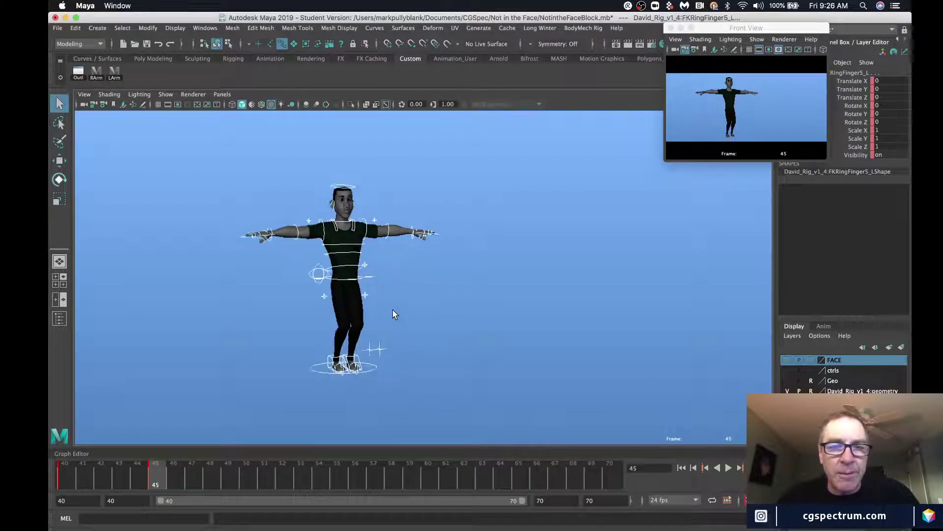
- Move the right foot's IK control out and back to Translate X -8 and Translate Z -4
{"action": "middle_click_drag", "start_coordinate": [338, 292], "coordinate": [386, 314], "text": "alt"}
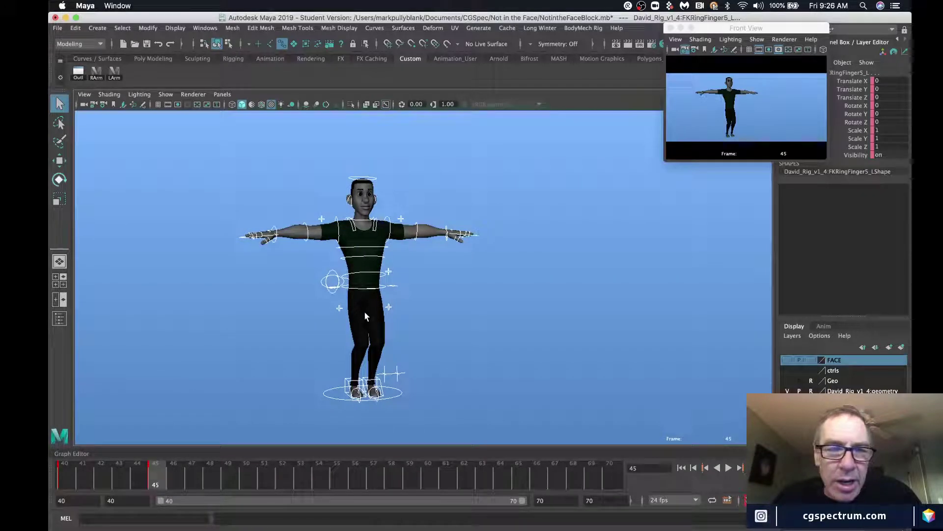
{"action": "left_click_drag", "start_coordinate": [350, 310], "coordinate": [331, 381], "text": "alt"}
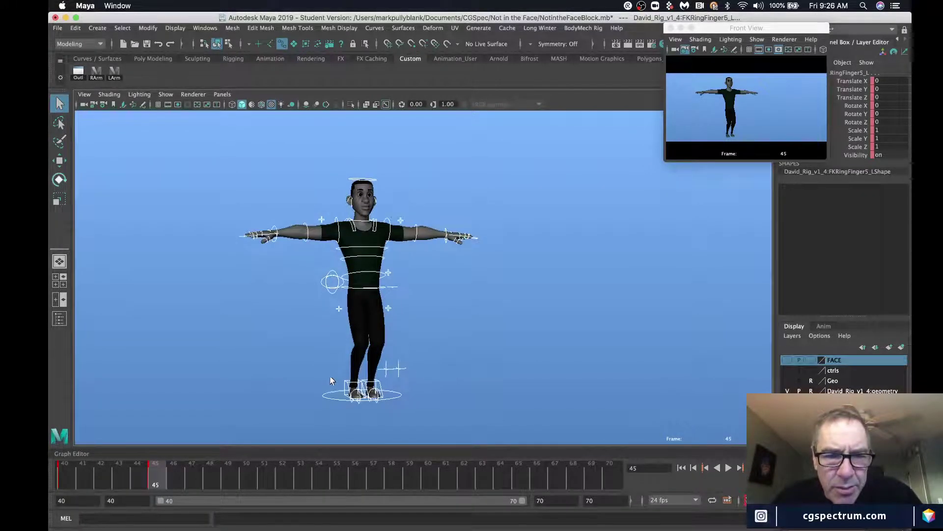
{"action": "left_click", "coordinate": [348, 387]}
{"action": "key", "text": "w"}
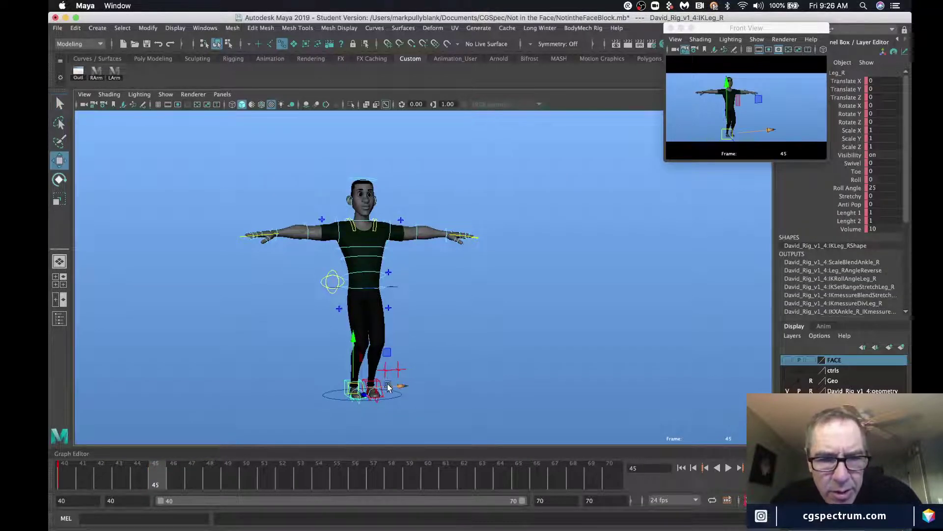
{"action": "mouse_move", "coordinate": [388, 388]}
{"action": "left_mouse_down"}
{"action": "mouse_move", "coordinate": [343, 392]}
{"action": "mouse_move", "coordinate": [406, 398]}
{"action": "mouse_move", "coordinate": [396, 399]}
{"action": "left_mouse_up"}
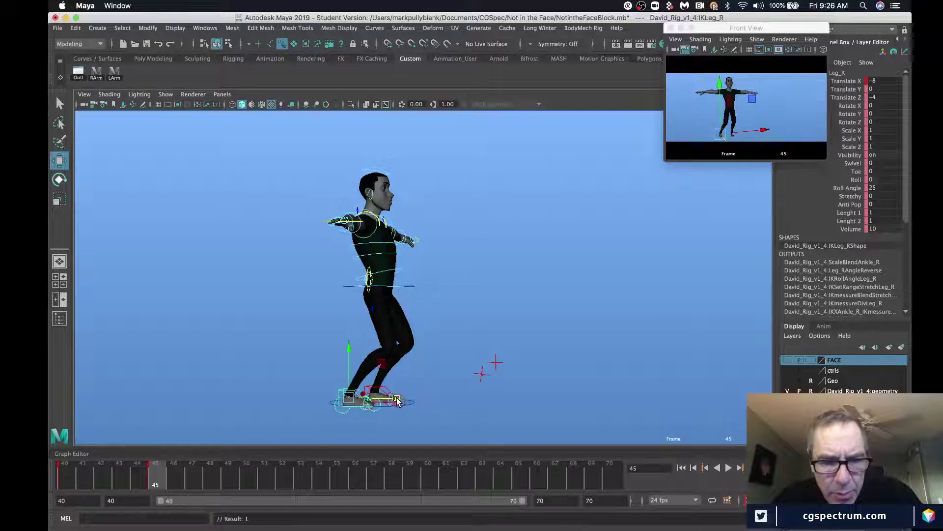
- Turn the right foot's IK control outward to a Rotate Y of about -18
{"action": "key", "text": "e"}
{"action": "left_click_drag", "start_coordinate": [337, 404], "coordinate": [298, 401], "text": "alt"}
{"action": "middle_click_drag", "start_coordinate": [338, 396], "coordinate": [347, 366], "text": "alt"}
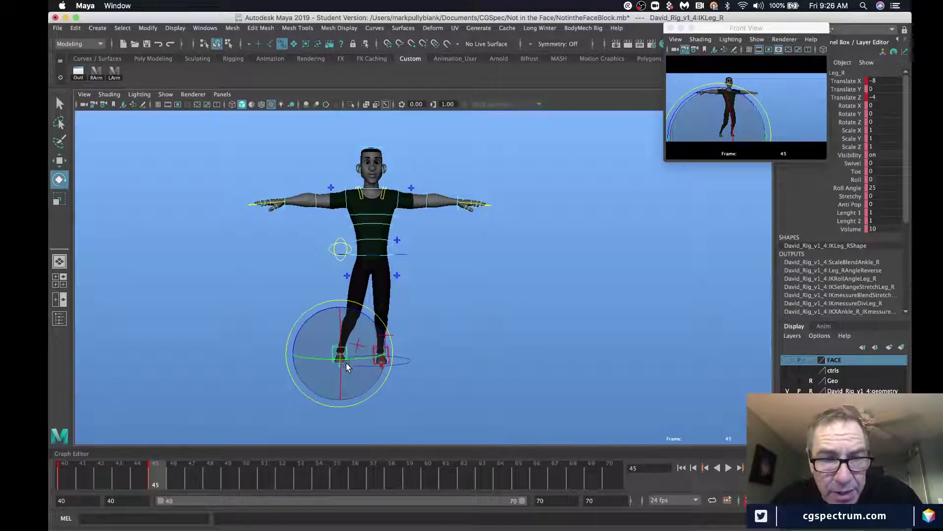
{"action": "left_click_drag", "start_coordinate": [346, 366], "coordinate": [325, 363]}
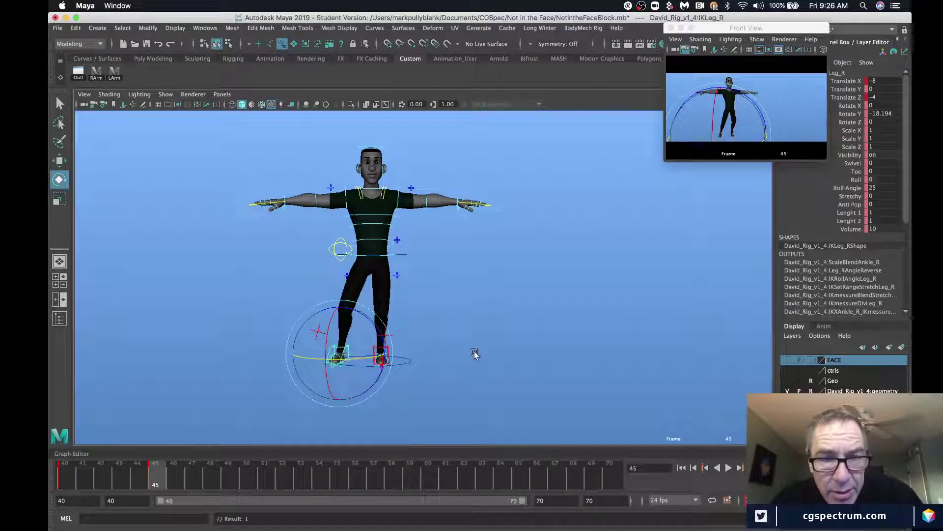
- Move the left foot's IK control outward to Translate X 3
{"action": "left_click", "coordinate": [384, 356]}
{"action": "left_click", "coordinate": [377, 352]}
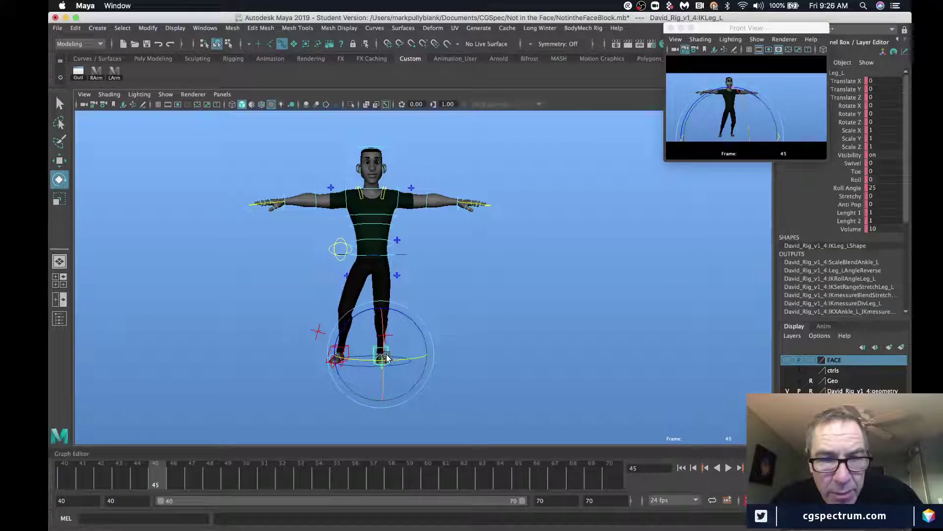
{"action": "key", "text": "w"}
{"action": "left_click_drag", "start_coordinate": [431, 350], "coordinate": [433, 349]}
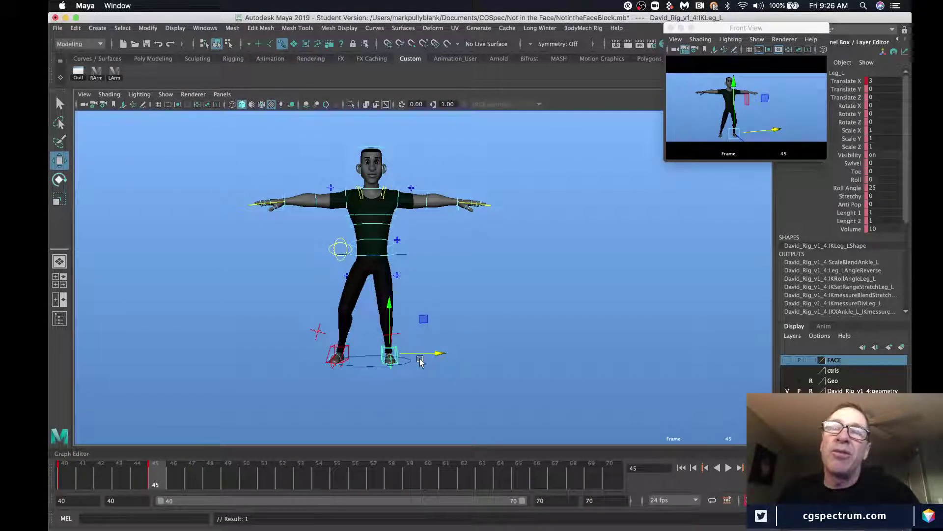
- Turn the left foot's IK control outward to a Rotate Y of about 10.4 and key it at frame 45
{"action": "key", "text": "e"}
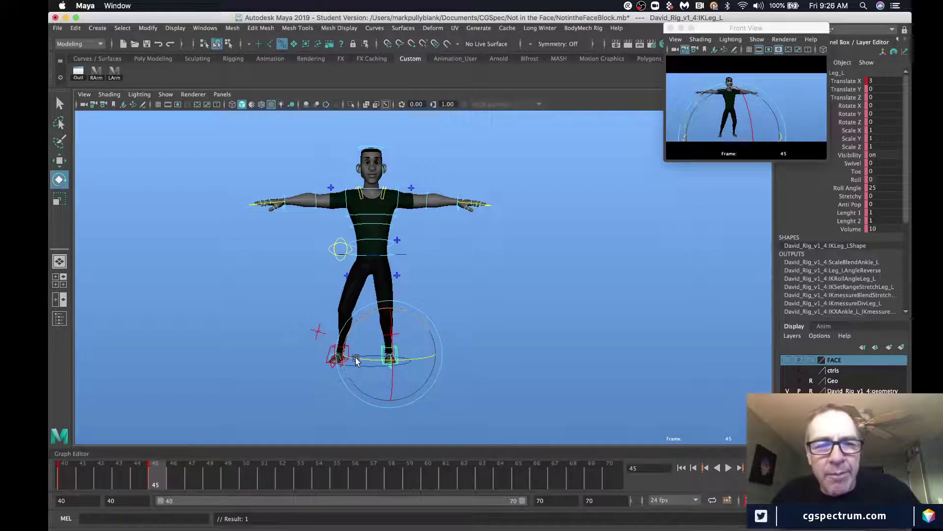
{"action": "left_click_drag", "start_coordinate": [359, 355], "coordinate": [366, 355]}
{"action": "key", "text": "s"}
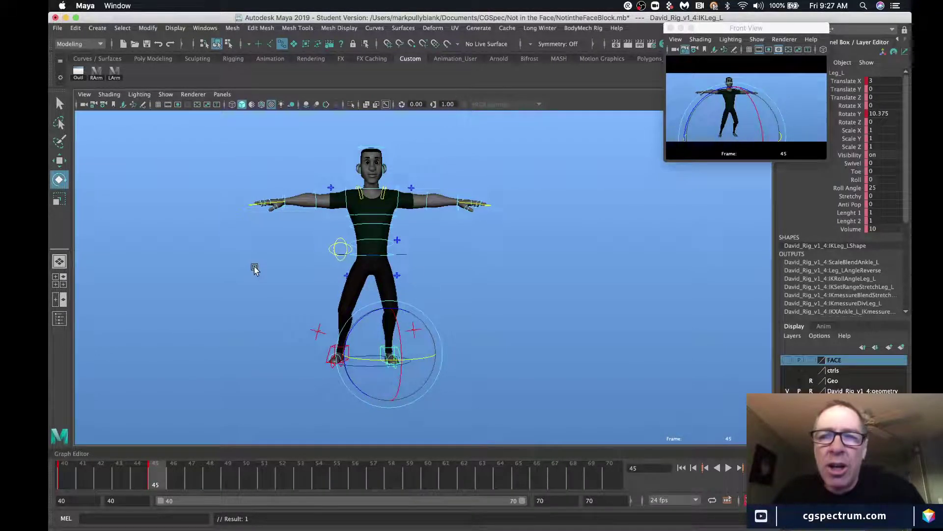
- Try bending the FKSpine2_M control forward to a Rotate Z of about 10, and undo it
{"action": "left_click_drag", "start_coordinate": [231, 280], "coordinate": [392, 238], "text": "alt"}
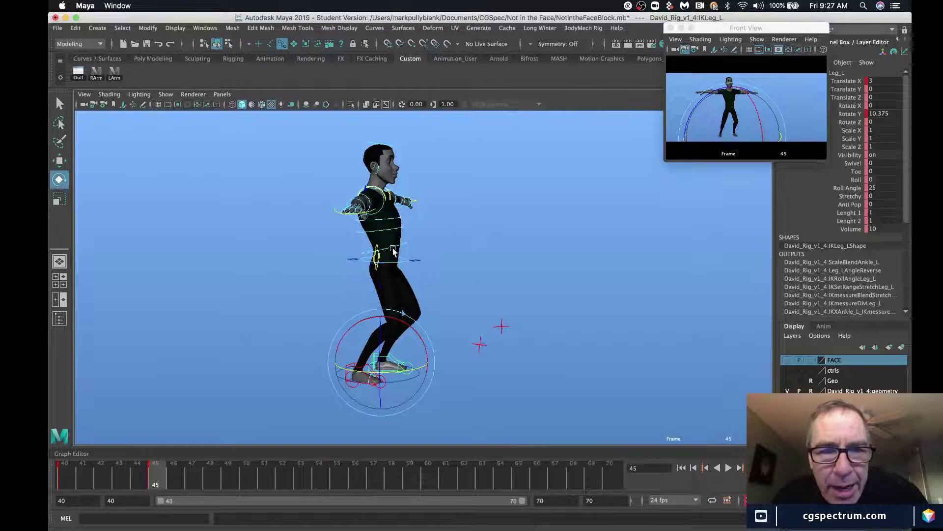
{"action": "left_click", "coordinate": [393, 246]}
{"action": "left_click", "coordinate": [393, 240]}
{"action": "left_click", "coordinate": [390, 233]}
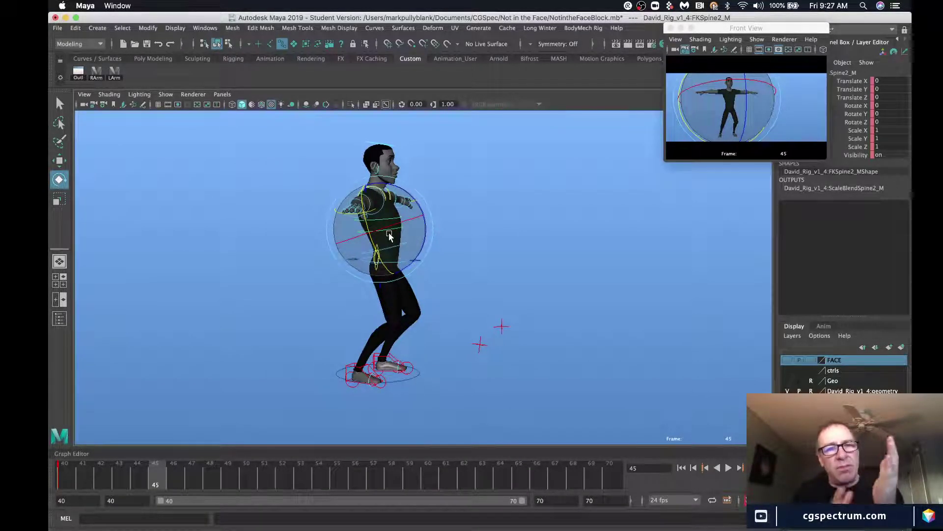
{"action": "left_click_drag", "start_coordinate": [401, 189], "coordinate": [413, 238]}
{"action": "left_click", "coordinate": [387, 228]}
{"action": "key", "text": "super+z"}
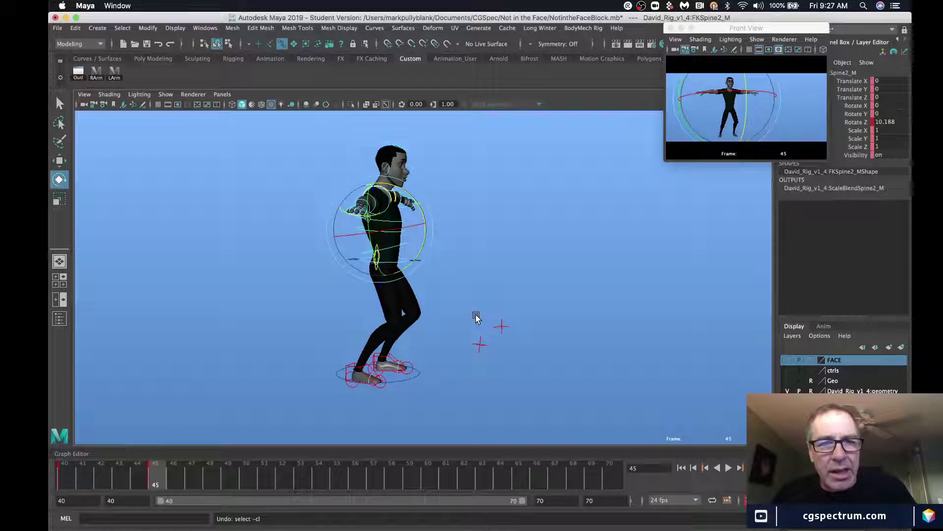
{"action": "key", "text": "super+z"}
- Rotate the lower spine control FKSpine1_M so the torso leans forward
{"action": "key", "text": "q"}
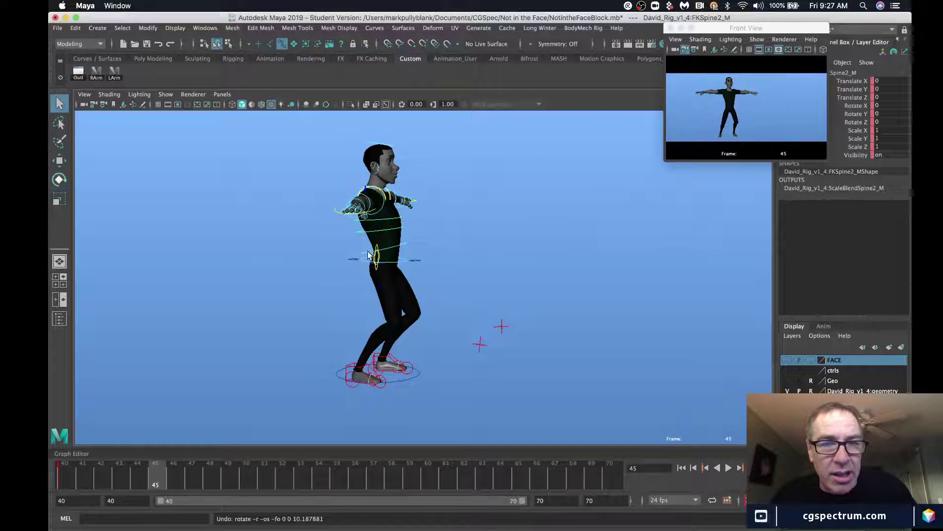
{"action": "left_click", "coordinate": [406, 244]}
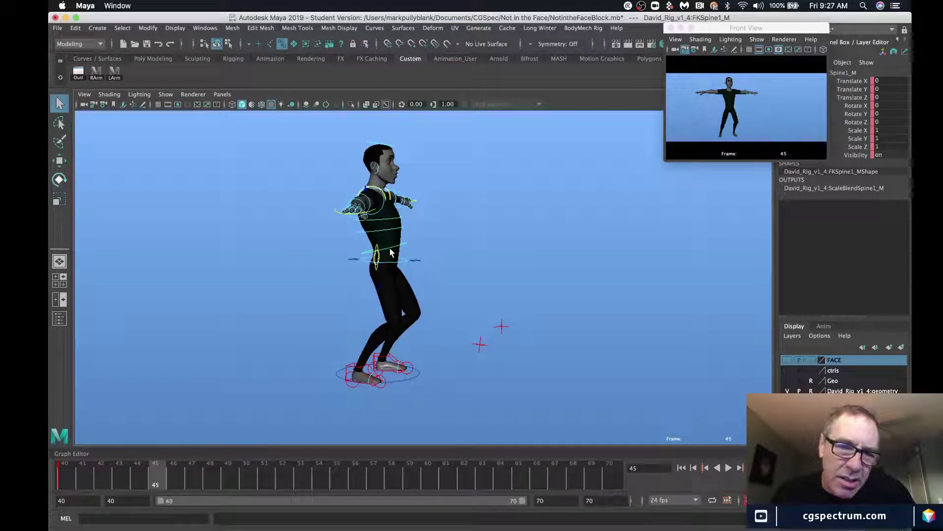
{"action": "left_click_drag", "start_coordinate": [390, 252], "coordinate": [400, 249], "text": "alt"}
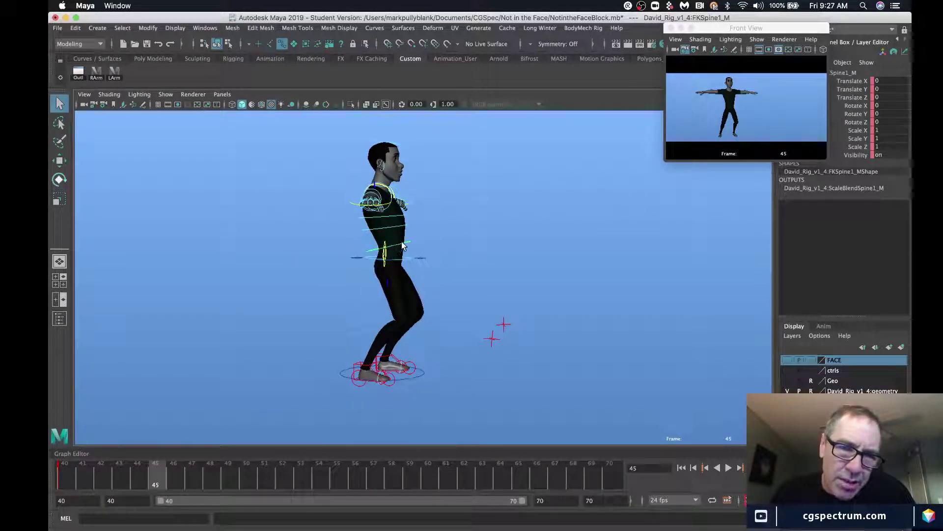
{"action": "key", "text": "e"}
{"action": "left_click_drag", "start_coordinate": [423, 218], "coordinate": [425, 226]}
{"action": "left_click", "coordinate": [408, 238]}
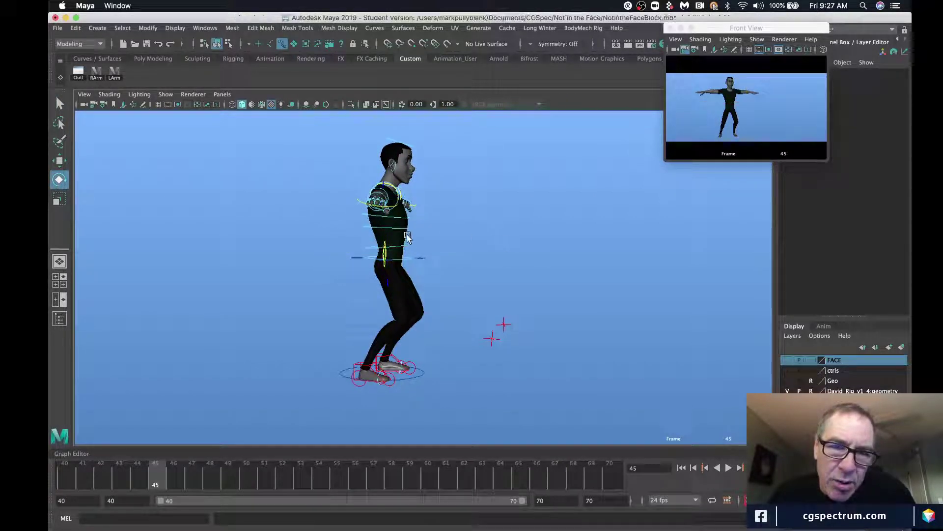
- Bend the FKSpine2_M control forward to a Rotate Z of about 11.7
{"action": "key", "text": "q"}
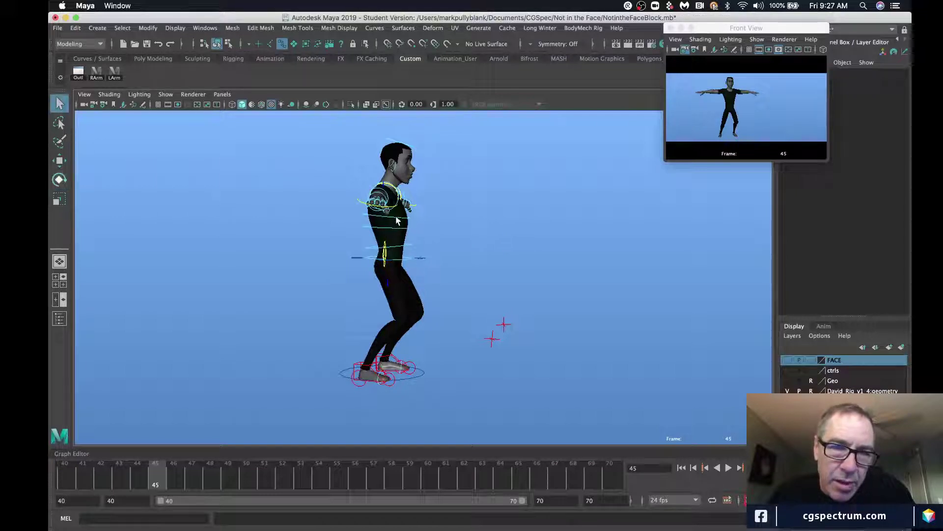
{"action": "left_click", "coordinate": [394, 228]}
{"action": "key", "text": "e"}
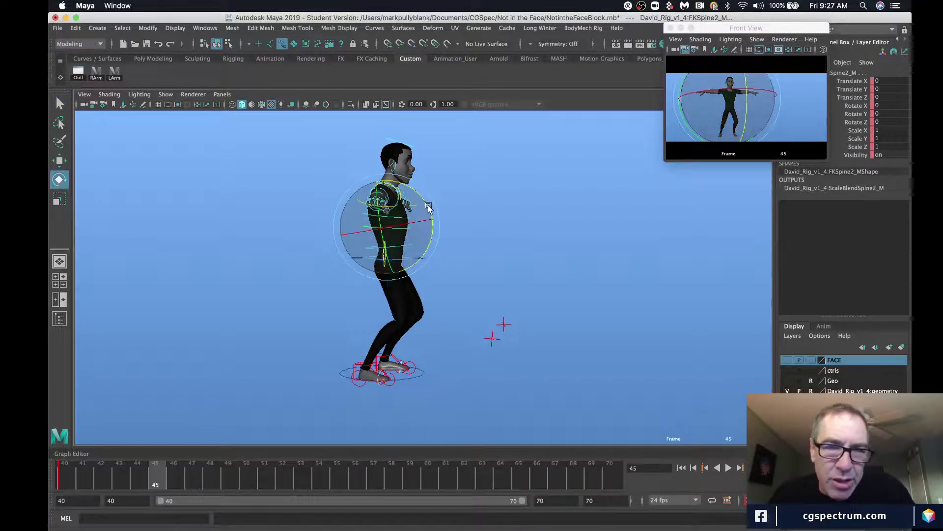
{"action": "left_click_drag", "start_coordinate": [428, 208], "coordinate": [426, 216]}
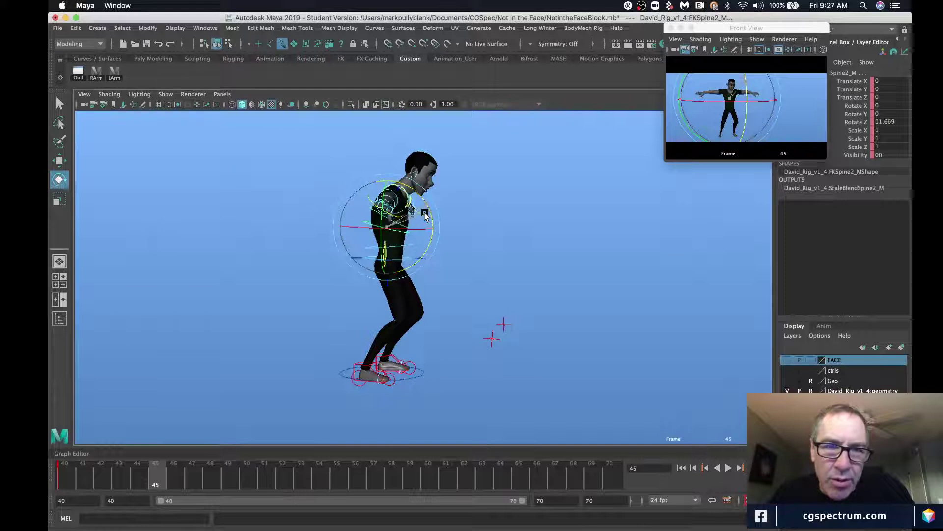
- Move the RootX_M body control back to Translate Z -4 to balance the hips over the feet
{"action": "left_click", "coordinate": [350, 268]}
{"action": "key", "text": "w"}
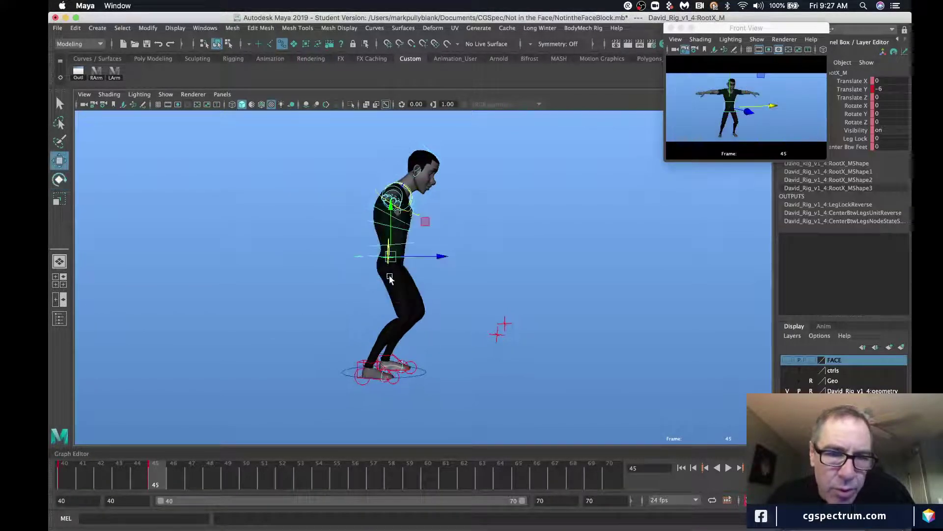
{"action": "left_click_drag", "start_coordinate": [422, 265], "coordinate": [402, 266]}
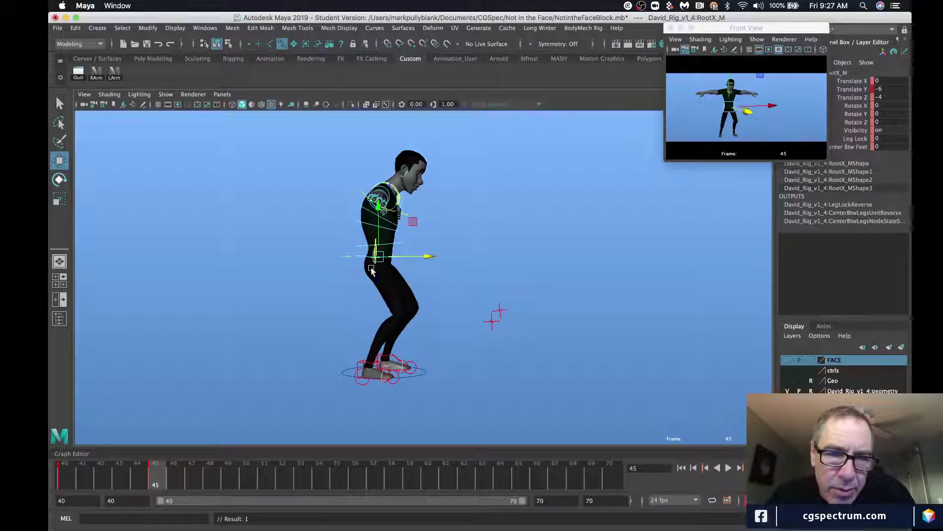
{"action": "left_click_drag", "start_coordinate": [286, 266], "coordinate": [309, 259], "text": "alt"}
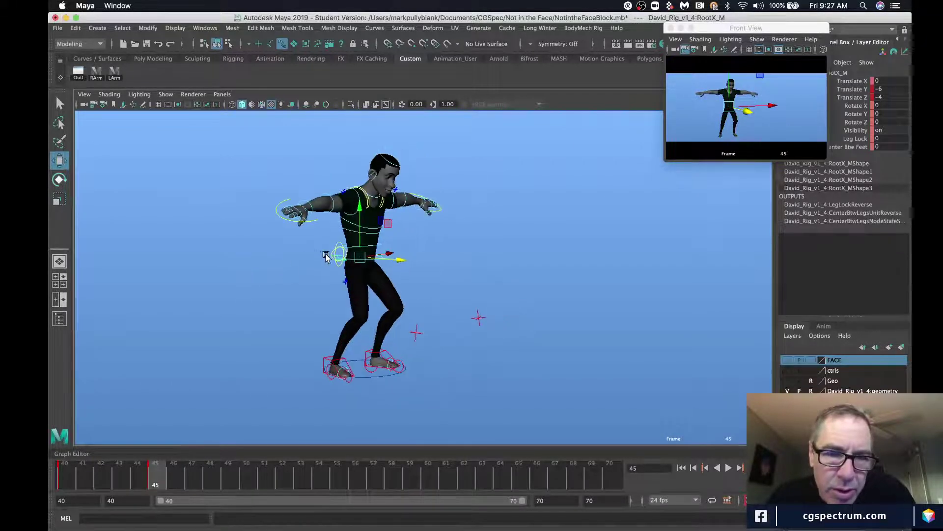
- Tilt the hips by rotating the HipSwinger_M control to a Rotate Z of about -12.6
{"action": "left_click", "coordinate": [353, 244]}
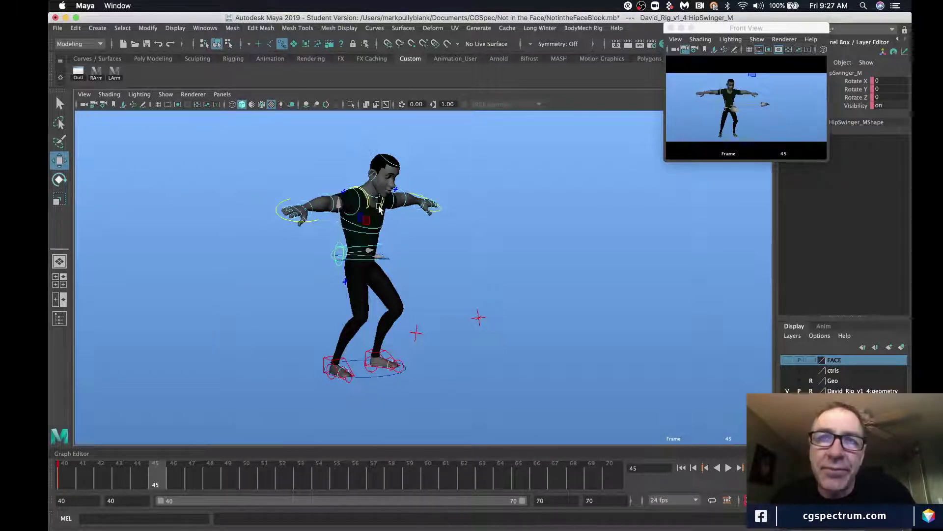
{"action": "key", "text": "e"}
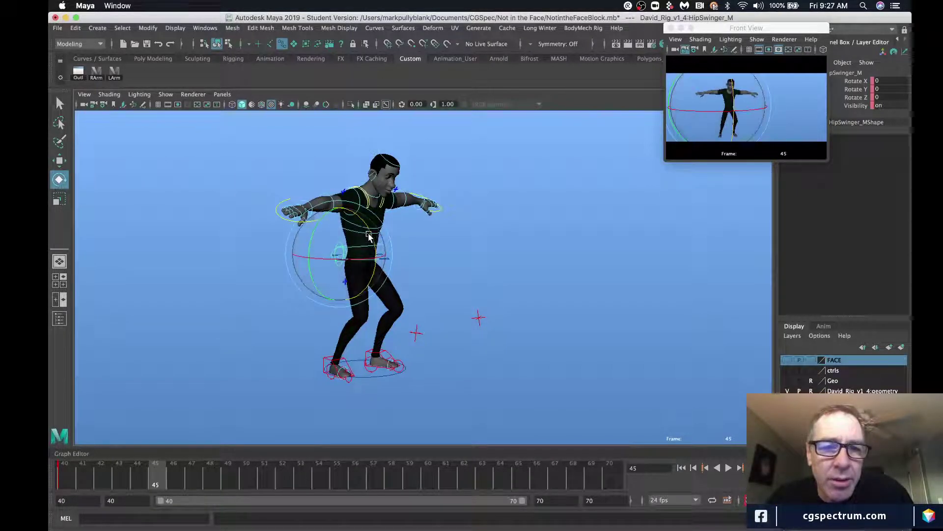
{"action": "left_click_drag", "start_coordinate": [370, 234], "coordinate": [369, 226]}
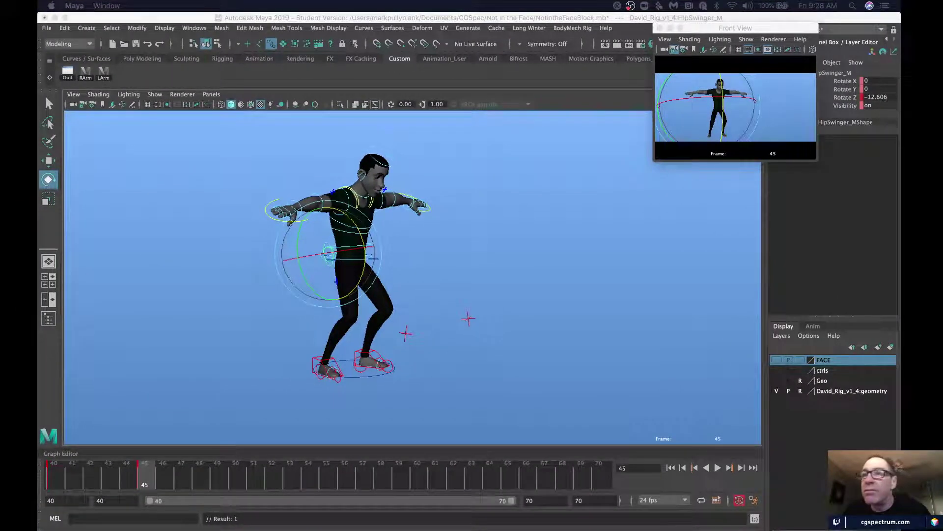
{"action": "left_click", "coordinate": [469, 280]}
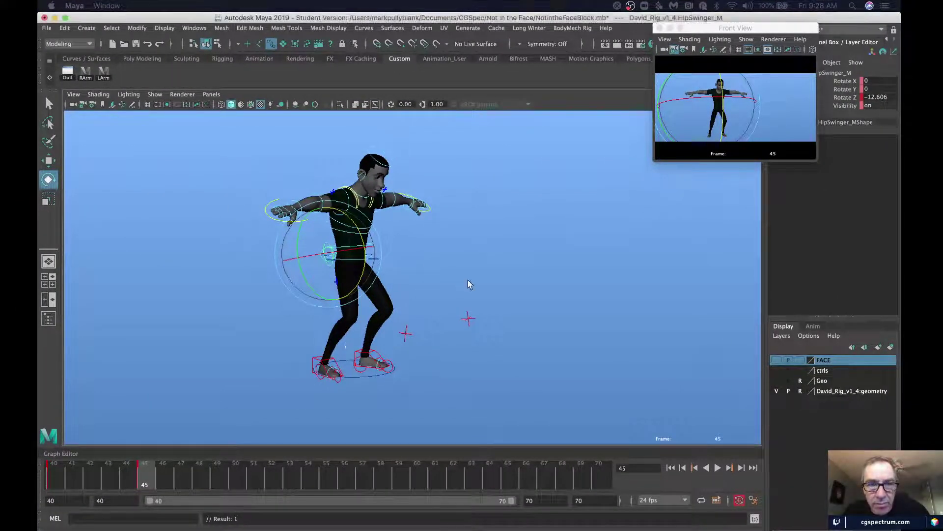
{"action": "left_click_drag", "start_coordinate": [469, 280], "coordinate": [413, 279], "text": "alt"}
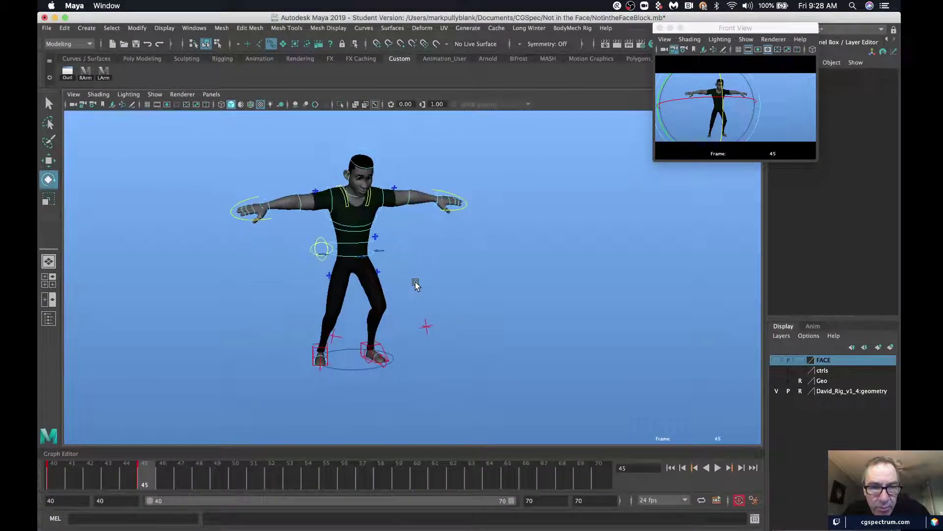
- Move the RootX_M body control to about Translate X -2.3, Translate Y -7.1 and Translate Z -4.4
{"action": "left_click", "coordinate": [383, 251]}
{"action": "left_click_drag", "start_coordinate": [383, 251], "coordinate": [352, 265], "text": "alt"}
{"action": "key", "text": "w"}
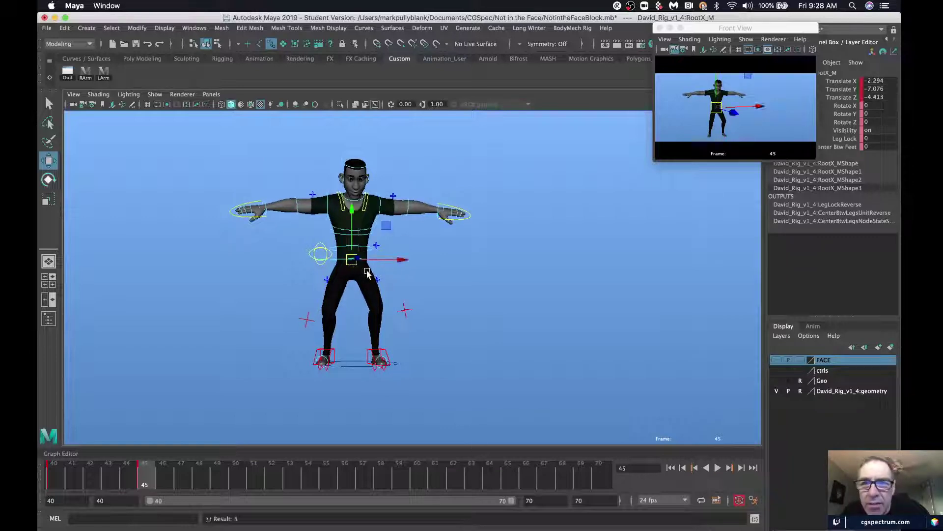
- Lift the head by rotating the FKHead_M control to a Rotate Z of about -23.5
{"action": "left_click_drag", "start_coordinate": [339, 273], "coordinate": [387, 273], "text": "alt"}
{"action": "middle_click_drag", "start_coordinate": [387, 271], "coordinate": [410, 286], "text": "alt"}
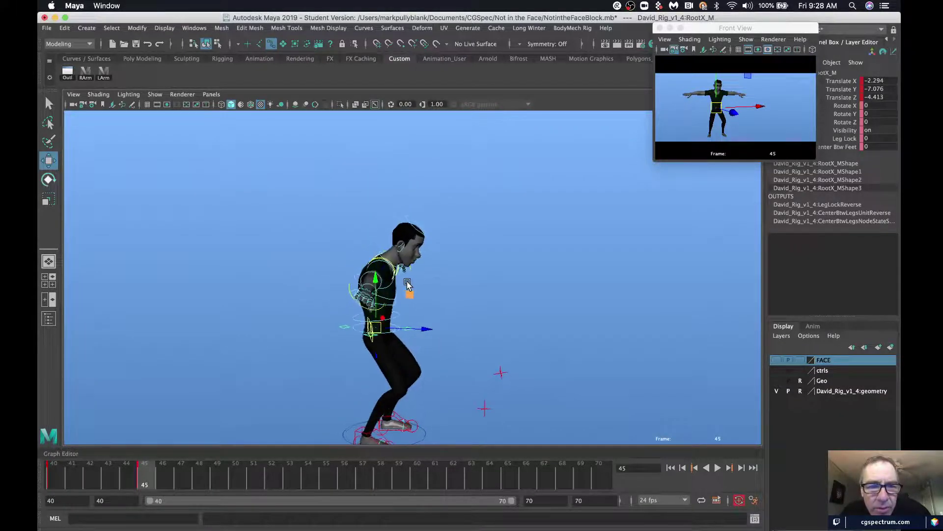
{"action": "scroll", "coordinate": [411, 277], "scroll_direction": "up", "scroll_amount": 5}
{"action": "left_click_drag", "start_coordinate": [411, 275], "coordinate": [380, 250], "text": "alt"}
{"action": "left_click", "coordinate": [338, 273]}
{"action": "left_click", "coordinate": [450, 183]}
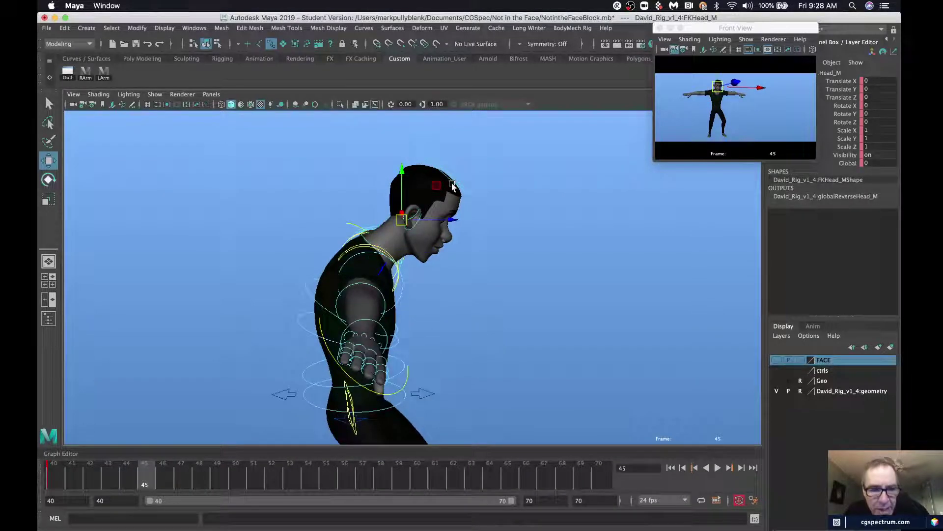
{"action": "key", "text": "e"}
{"action": "left_click_drag", "start_coordinate": [405, 178], "coordinate": [241, 273]}
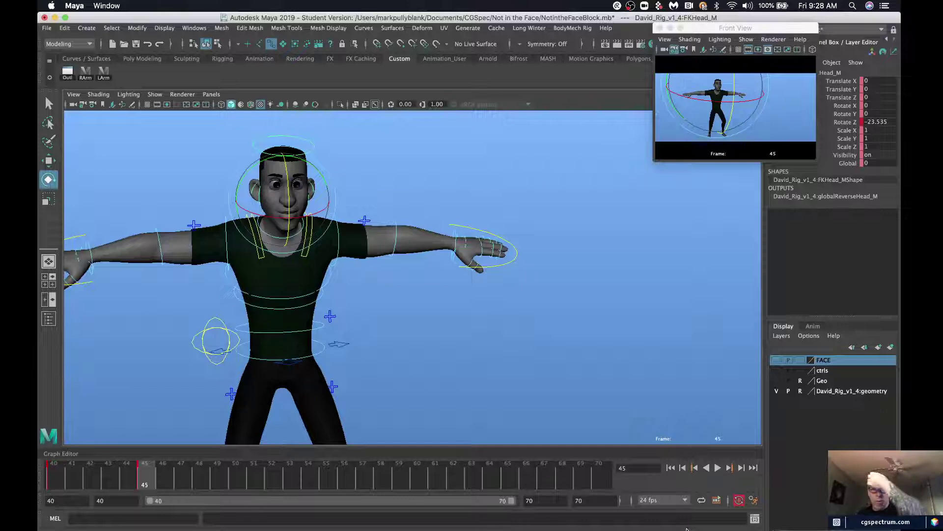
- Turn the hips slightly with the HipSwinger_M control and check the pose from the front
{"action": "left_click", "coordinate": [299, 296]}
{"action": "key", "text": "q"}
{"action": "middle_click_drag", "start_coordinate": [305, 340], "coordinate": [309, 280], "text": "alt"}
{"action": "left_click_drag", "start_coordinate": [310, 279], "coordinate": [398, 307], "text": "alt"}
{"action": "left_click_drag", "start_coordinate": [407, 381], "coordinate": [229, 176], "text": "alt"}
{"action": "left_click", "coordinate": [199, 192]}
{"action": "key", "text": "e"}
{"action": "mouse_move", "coordinate": [334, 246]}
{"action": "left_mouse_down", "text": "alt"}
{"action": "mouse_move", "coordinate": [369, 231]}
{"action": "mouse_move", "coordinate": [414, 236]}
{"action": "mouse_move", "coordinate": [325, 256]}
{"action": "left_mouse_up", "text": "alt"}
{"action": "scroll", "coordinate": [344, 246], "scroll_direction": "down", "scroll_amount": 5}
{"action": "left_click", "coordinate": [417, 257]}
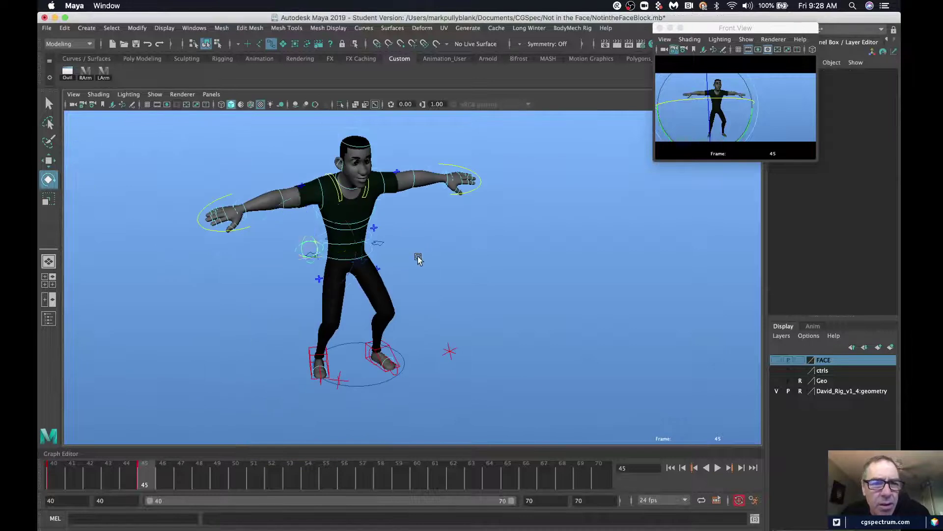
{"action": "left_click_drag", "start_coordinate": [417, 257], "coordinate": [378, 295], "text": "alt"}
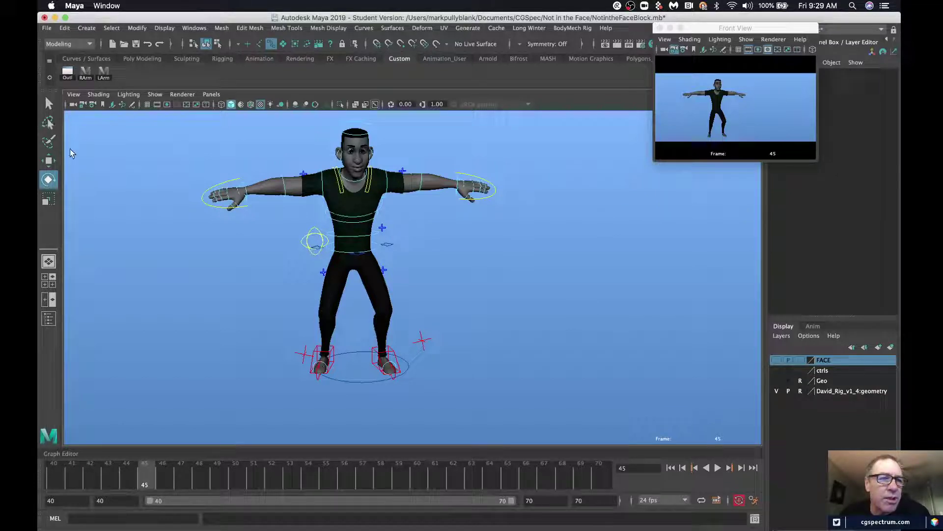
- Make surfaces selectable and lighten the Color of the pants' davidPants_mat Blinn material to a medium grey
{"action": "left_click", "coordinate": [283, 43]}
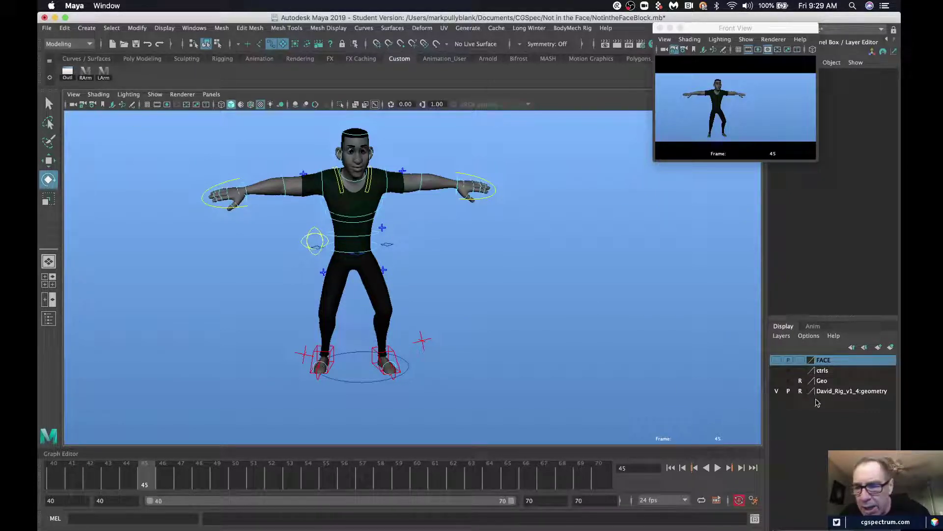
{"action": "left_click", "coordinate": [345, 327]}
{"action": "left_click_drag", "start_coordinate": [797, 31], "coordinate": [671, 83]}
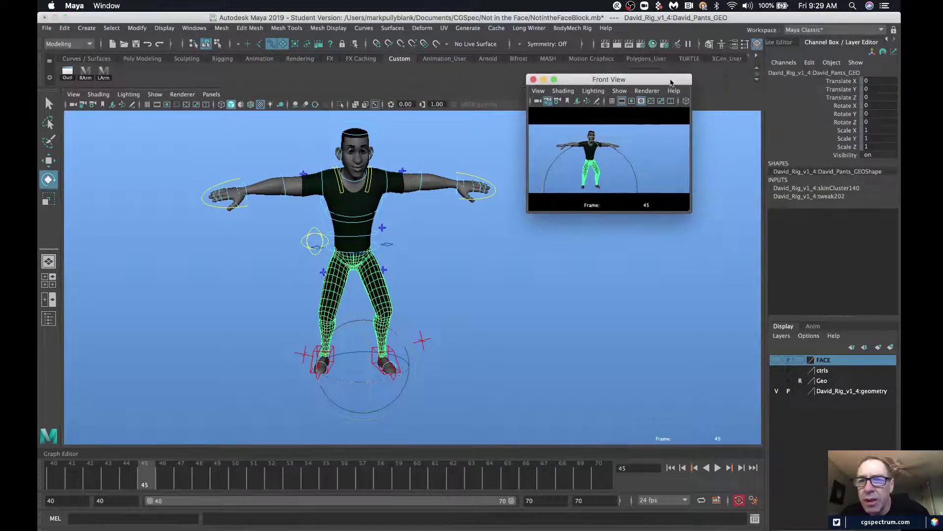
{"action": "left_click", "coordinate": [784, 42]}
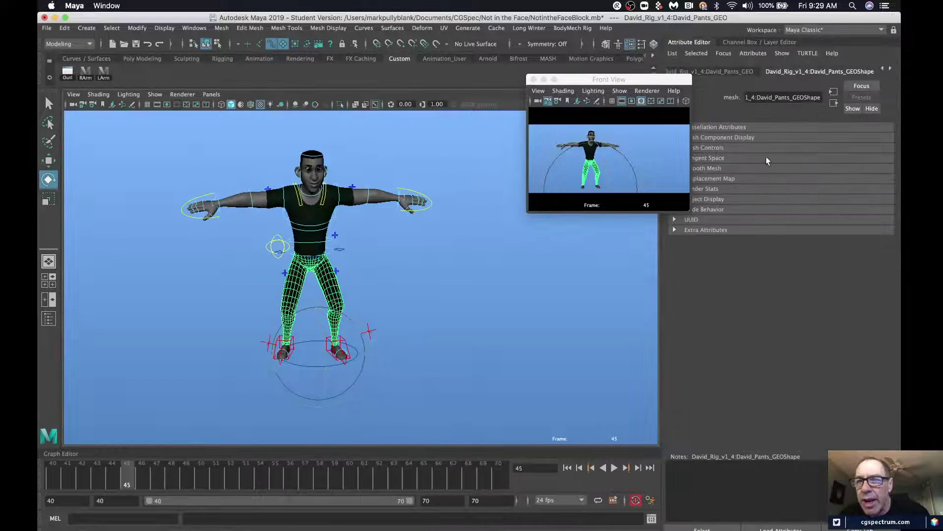
{"action": "left_click", "coordinate": [892, 69]}
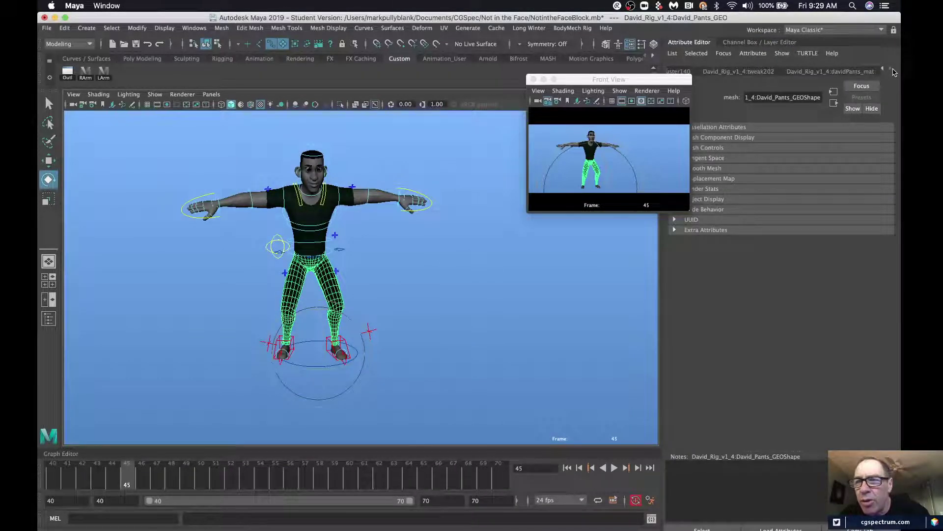
{"action": "left_click", "coordinate": [806, 72]}
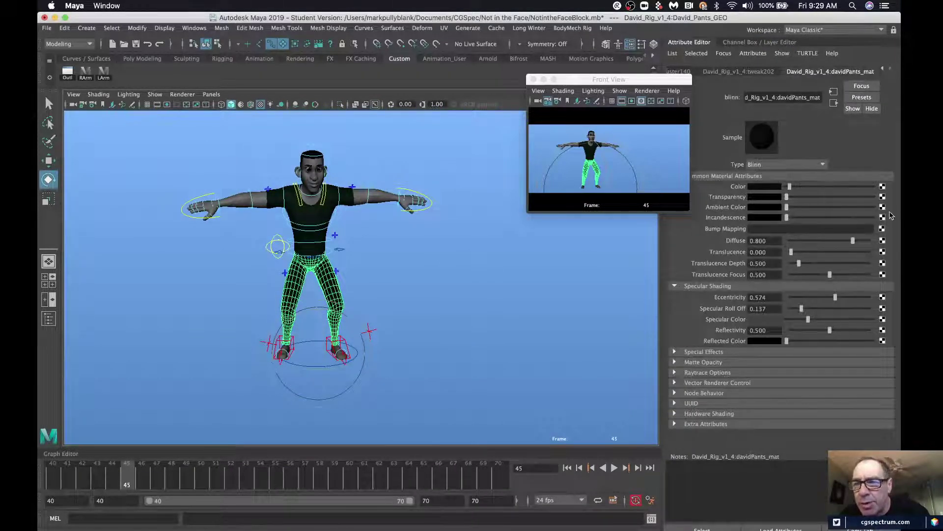
{"action": "left_click_drag", "start_coordinate": [789, 186], "coordinate": [823, 184]}
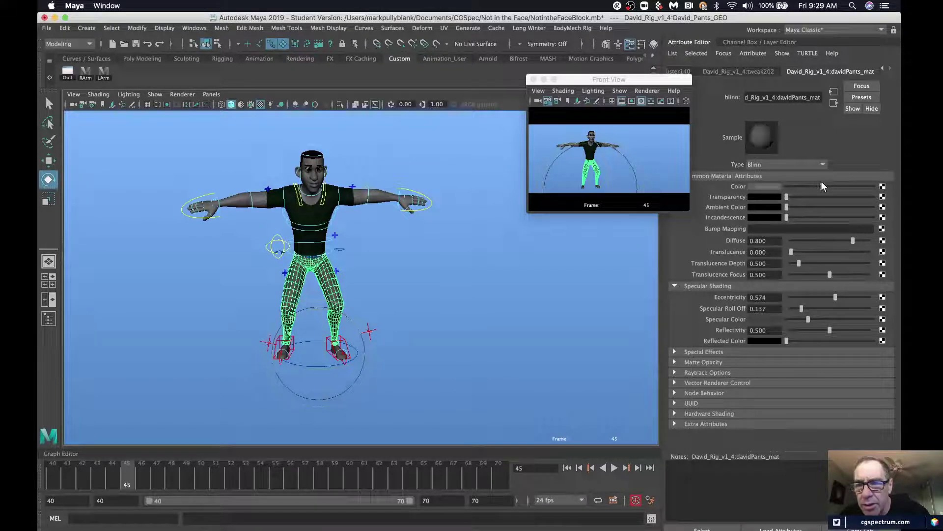
{"action": "left_click", "coordinate": [415, 305]}
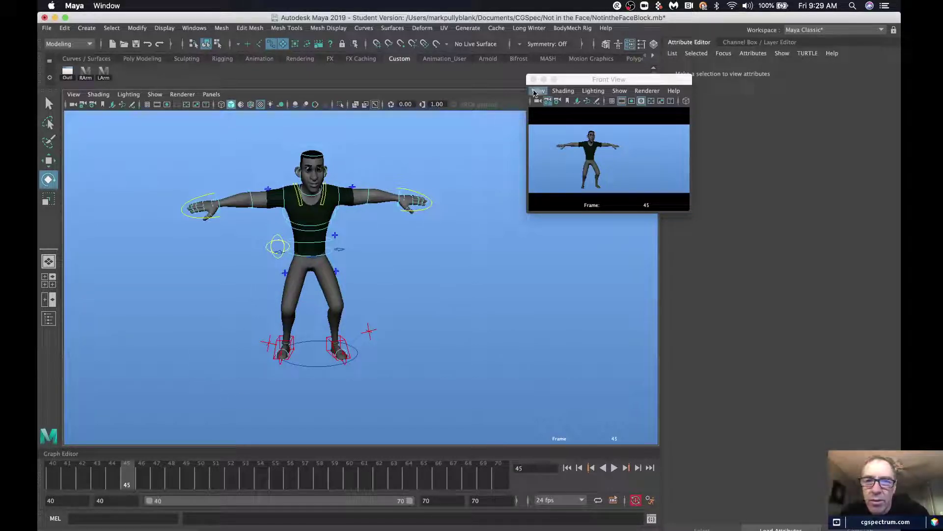
- Select the HipSwinger_M control and inspect the hip pose from the side and the front
{"action": "left_click", "coordinate": [275, 248]}
{"action": "left_click_drag", "start_coordinate": [275, 248], "coordinate": [313, 258], "text": "alt"}
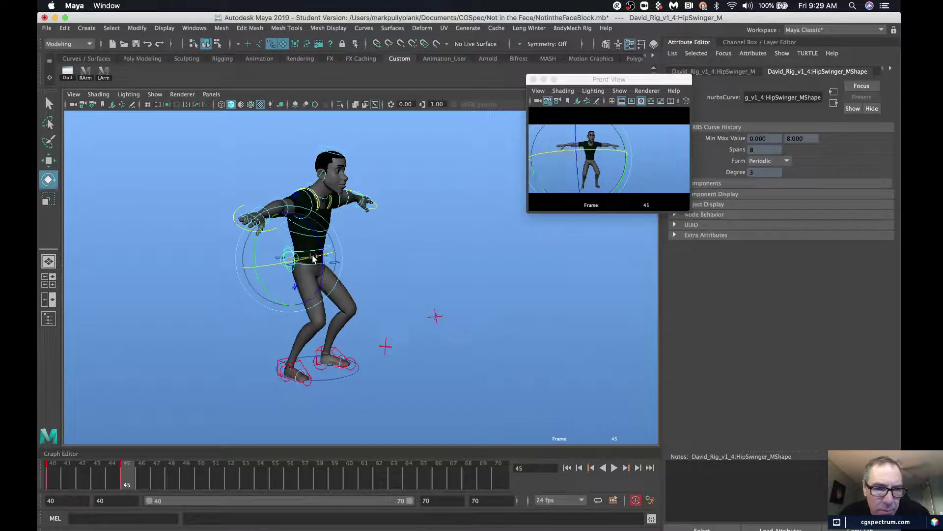
{"action": "left_click", "coordinate": [438, 256]}
{"action": "left_click_drag", "start_coordinate": [437, 256], "coordinate": [308, 289], "text": "alt"}
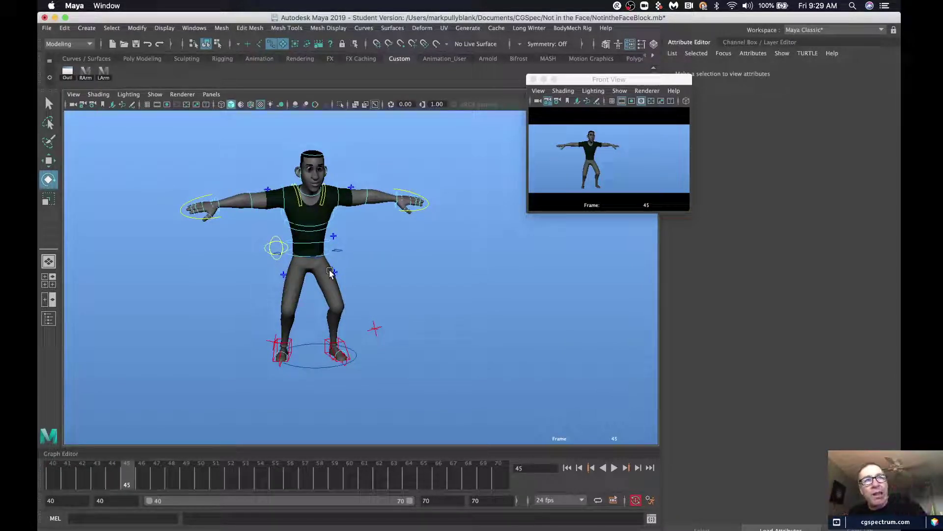
- Make the rig's surfaces unselectable again, keep the David_Rig_v1_4:geometry layer on Reference display, and bring back the Channel Box
{"action": "left_click", "coordinate": [302, 228]}
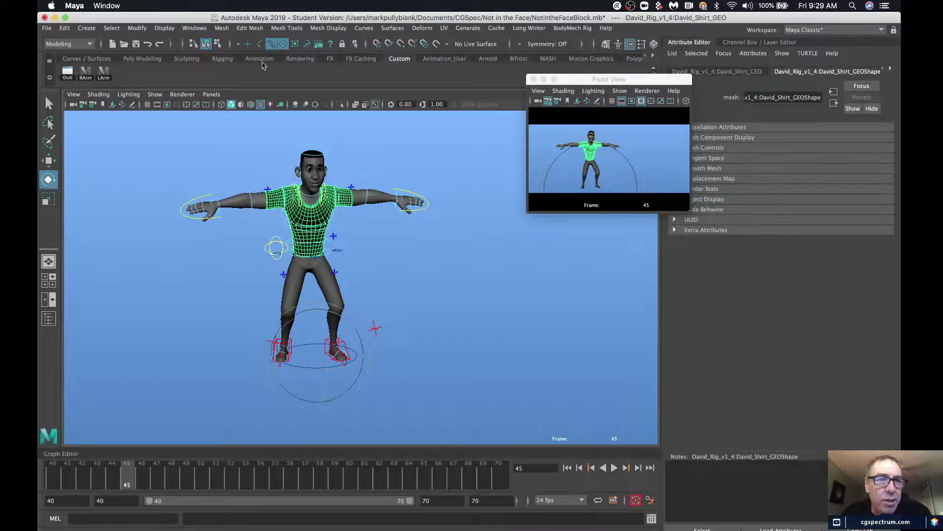
{"action": "left_click", "coordinate": [738, 42]}
{"action": "left_click", "coordinate": [798, 391]}
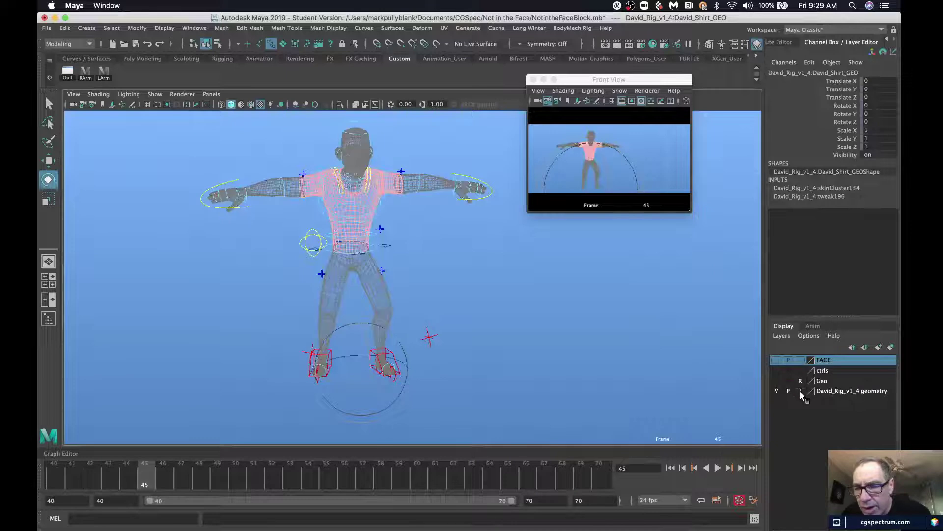
{"action": "left_click", "coordinate": [800, 392]}
{"action": "left_click", "coordinate": [801, 392]}
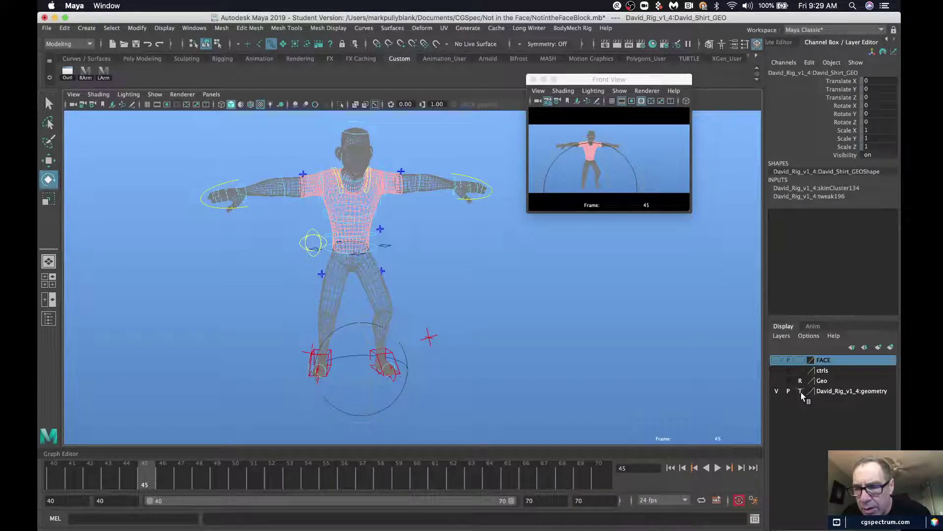
{"action": "left_click", "coordinate": [801, 392]}
- Twist the upper body slightly to one side with the FKSpine2_M control
{"action": "left_click", "coordinate": [274, 240]}
{"action": "left_click", "coordinate": [334, 218]}
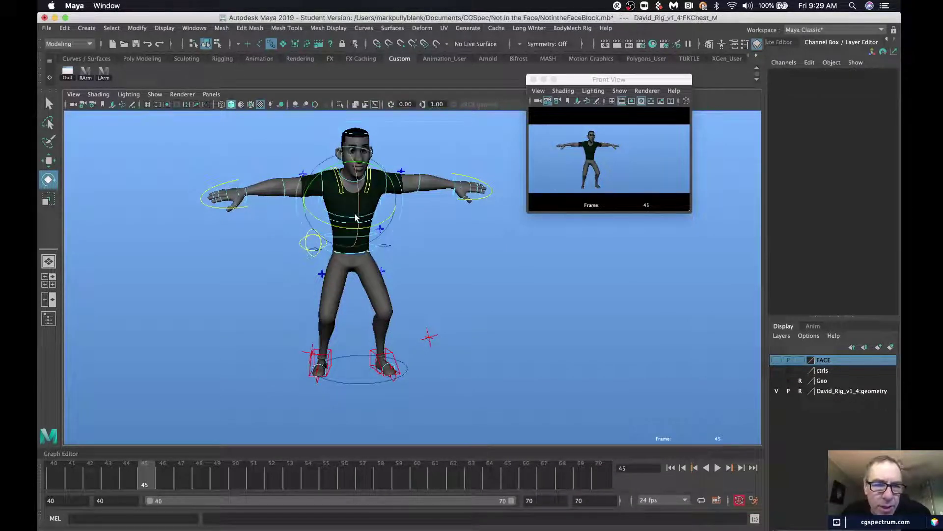
{"action": "key", "text": "q"}
{"action": "left_click", "coordinate": [356, 221]}
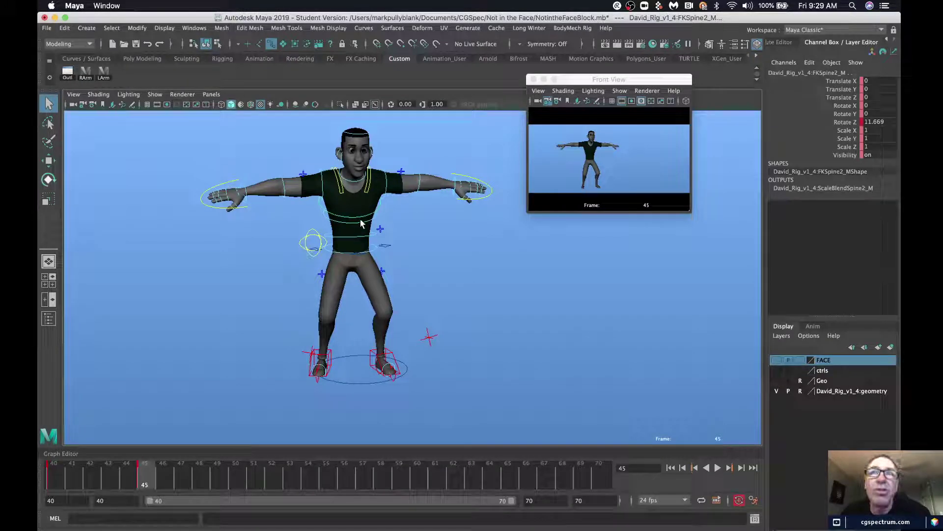
{"action": "key", "text": "e"}
{"action": "left_click_drag", "start_coordinate": [335, 219], "coordinate": [339, 220]}
{"action": "left_click", "coordinate": [251, 274]}
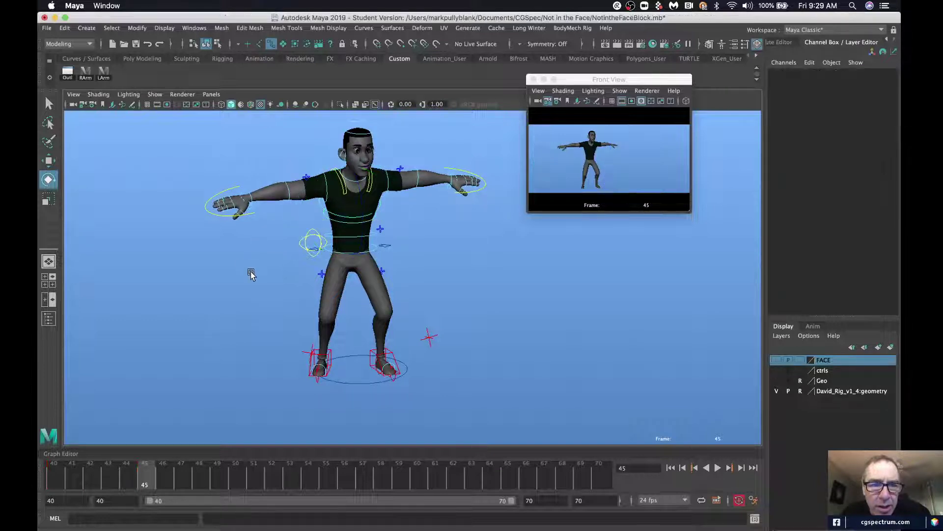
- Rotate the FKScapula_R control to a Rotate Y of about -7.5 and lower the right arm with the FKShoulder_R control
{"action": "left_click", "coordinate": [338, 185]}
{"action": "left_click_drag", "start_coordinate": [337, 185], "coordinate": [287, 227]}
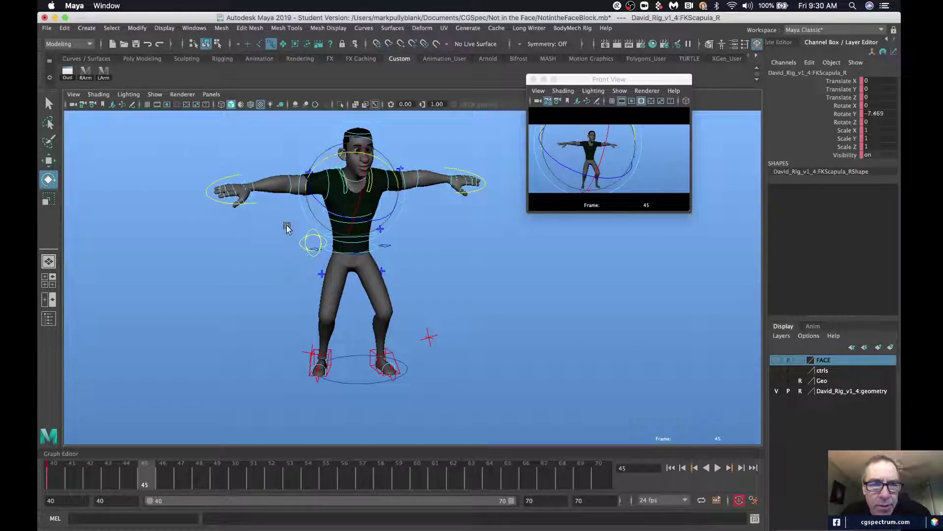
{"action": "left_click", "coordinate": [326, 196]}
{"action": "left_click", "coordinate": [326, 198]}
{"action": "left_click_drag", "start_coordinate": [313, 166], "coordinate": [337, 207]}
{"action": "left_click", "coordinate": [245, 217]}
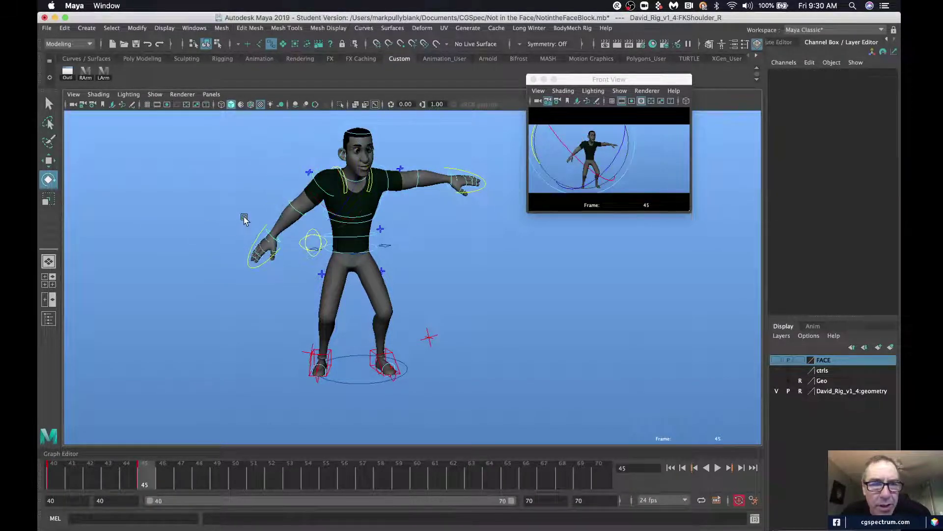
- Try rotating the right elbow control FKElbow_R to about Rotate Y -15.3 and about Rotate X 36.3, undoing each rotation
{"action": "left_click", "coordinate": [294, 209]}
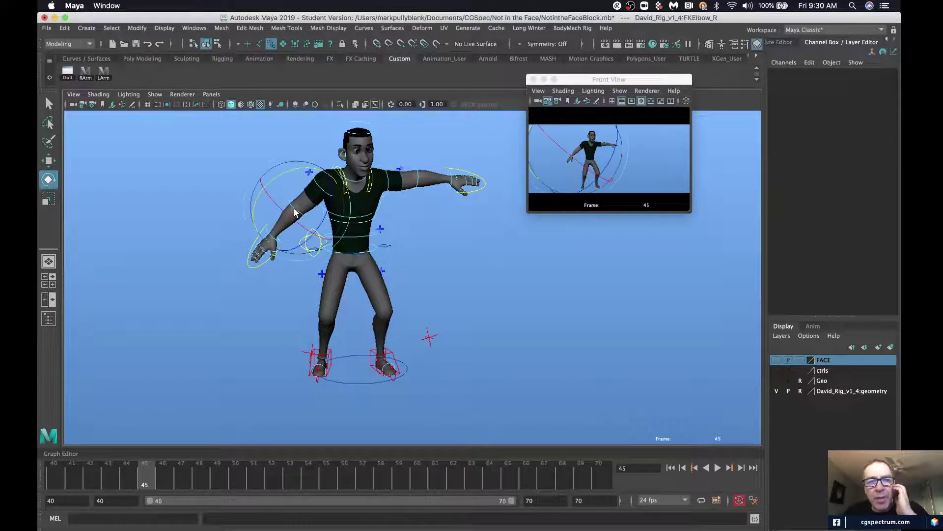
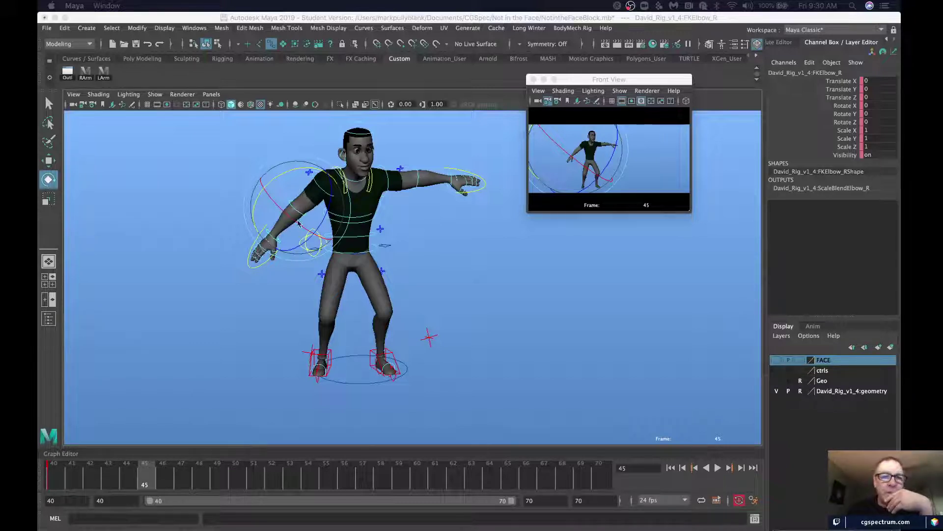
{"action": "left_click_drag", "start_coordinate": [290, 173], "coordinate": [307, 178]}
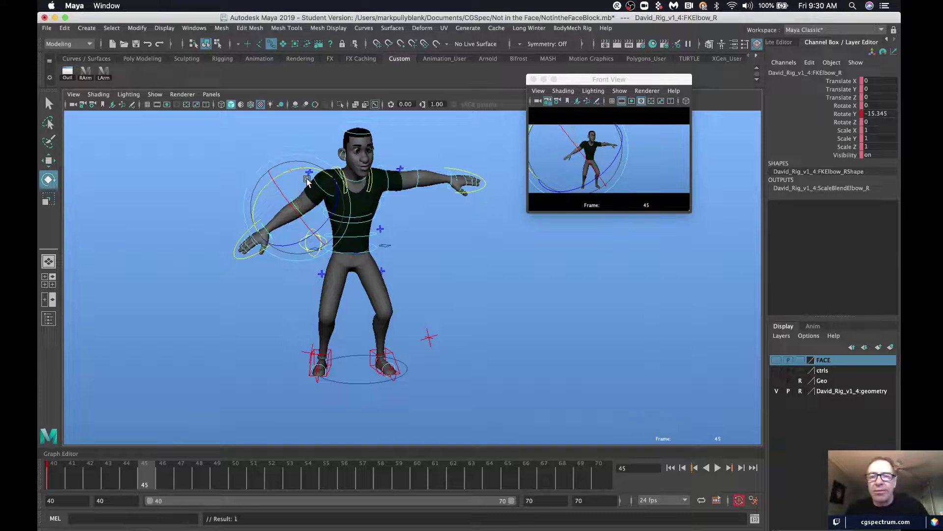
{"action": "key", "text": "super+z"}
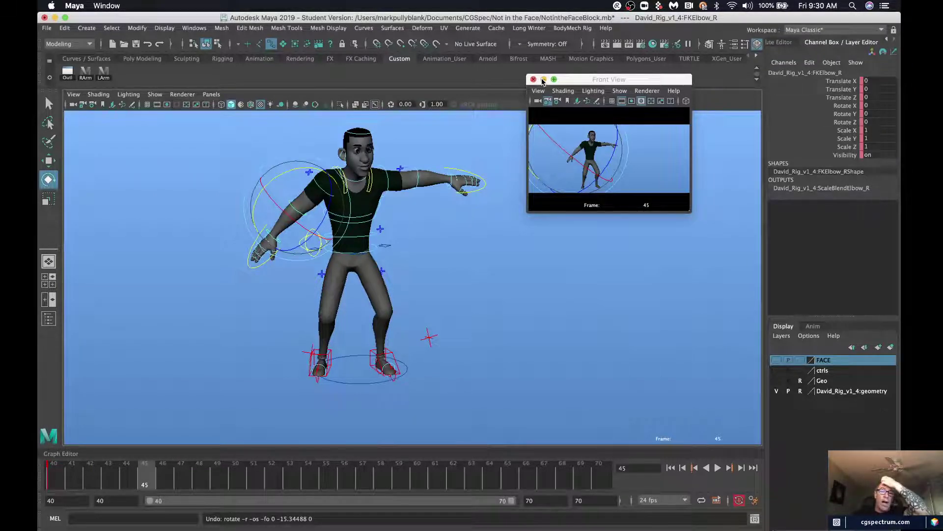
{"action": "left_click_drag", "start_coordinate": [284, 219], "coordinate": [267, 197]}
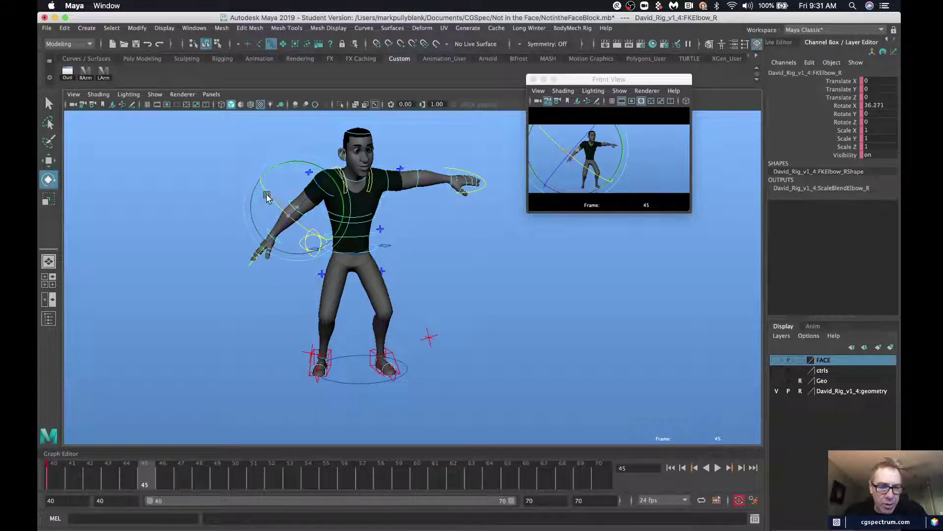
{"action": "key", "text": "ctrl+z"}
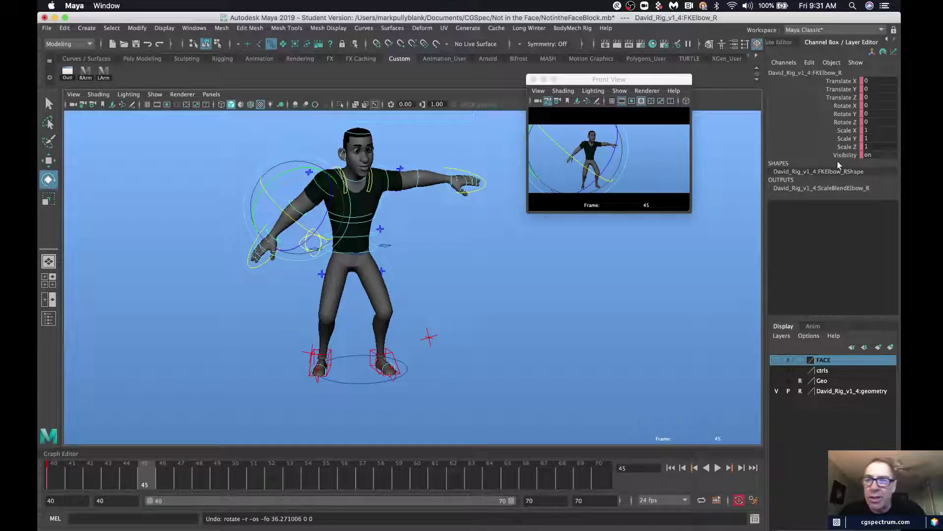
- Lock all three Translate channels plus Rotate X and Rotate Y on the right elbow control FKElbow_R
{"action": "left_click", "coordinate": [842, 115]}
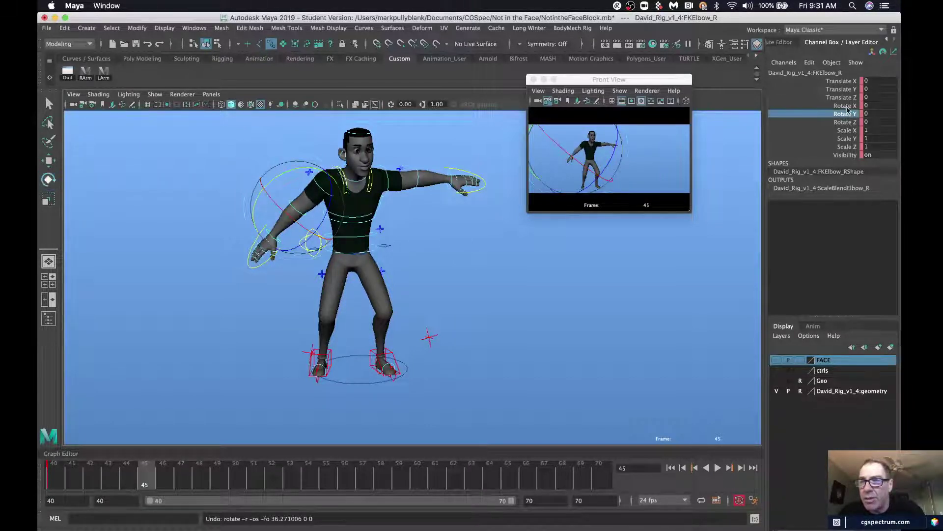
{"action": "left_click", "coordinate": [840, 81], "text": "shift"}
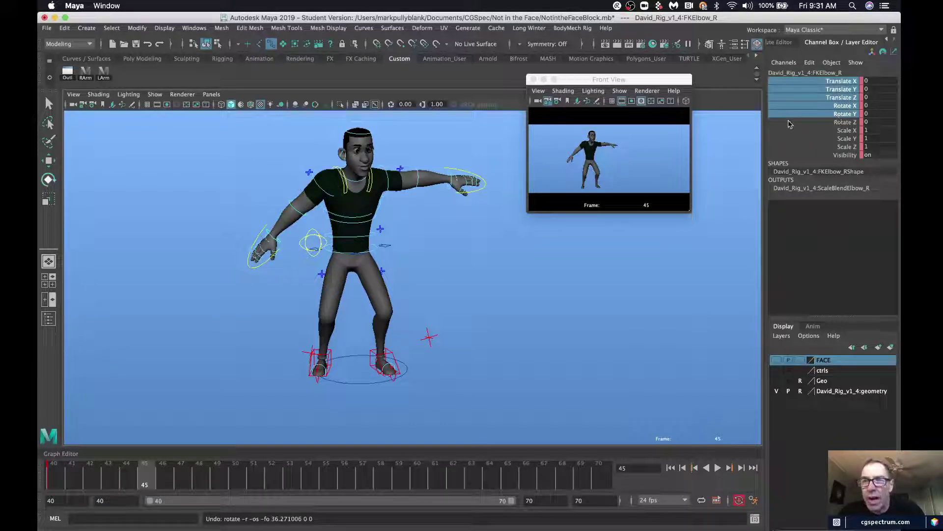
{"action": "right_click", "coordinate": [839, 108]}
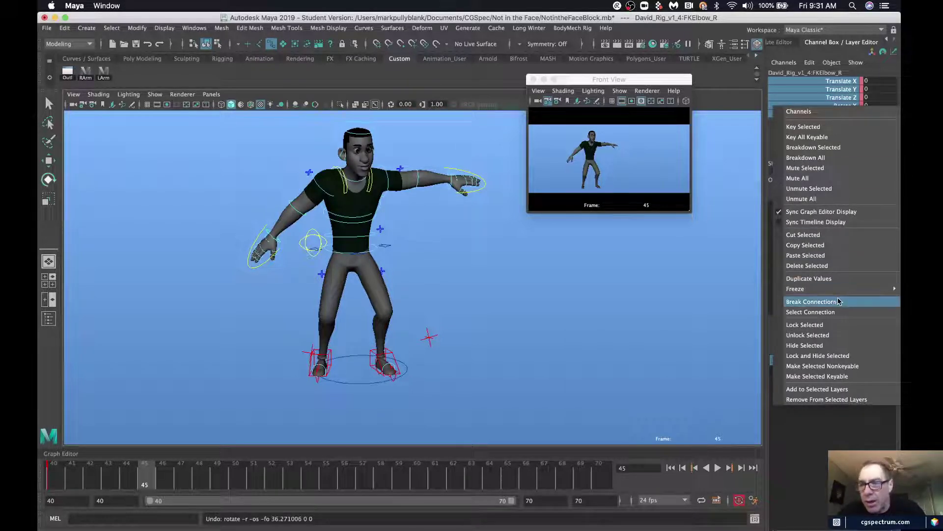
{"action": "left_click", "coordinate": [823, 325]}
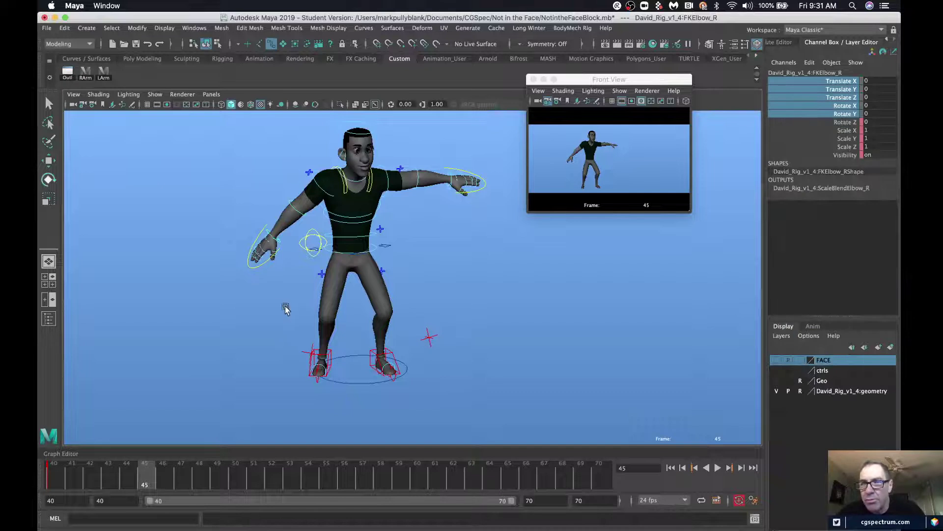
- Bend FKElbow_R to about Rotate Z 73 and rotate FKWrist_R to about X -10.2, Y -41.3, Z -6.8
{"action": "key", "text": "e"}
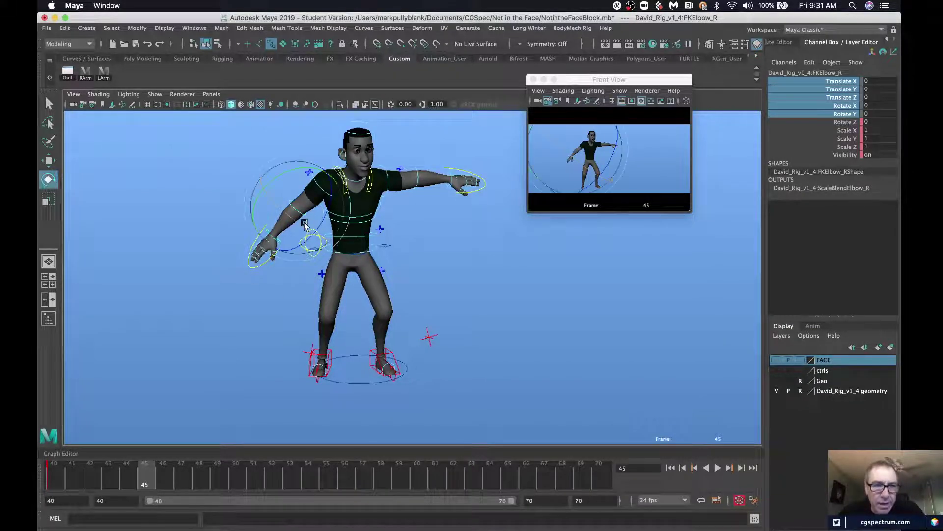
{"action": "left_click_drag", "start_coordinate": [307, 225], "coordinate": [349, 182]}
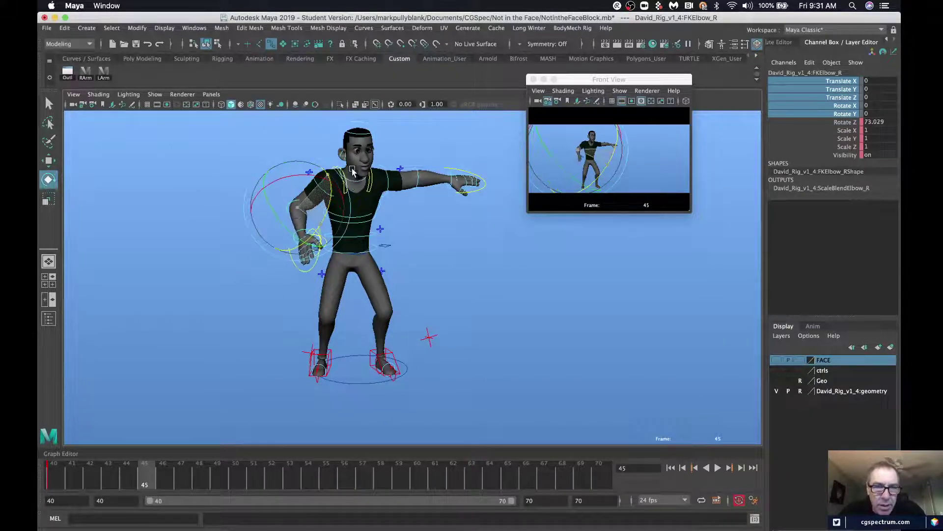
{"action": "left_click", "coordinate": [295, 240]}
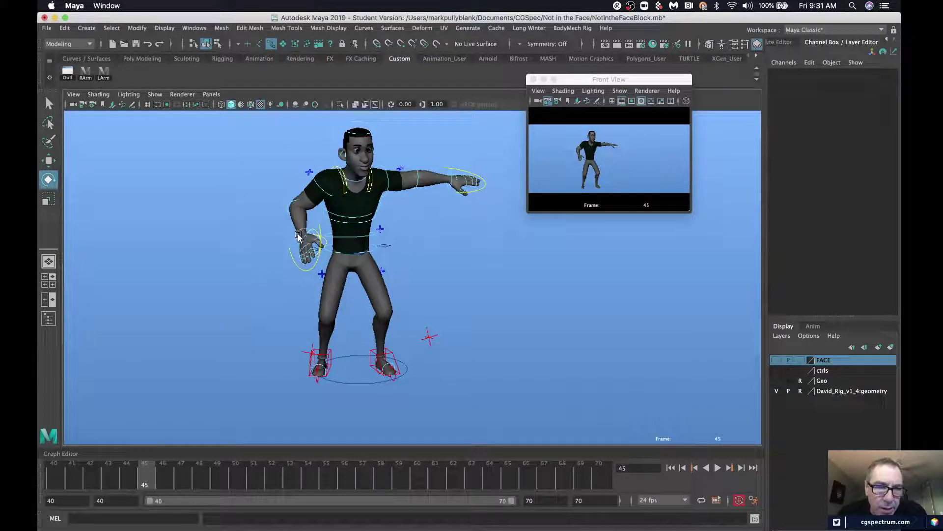
{"action": "left_click", "coordinate": [298, 240]}
{"action": "left_click_drag", "start_coordinate": [290, 246], "coordinate": [311, 267]}
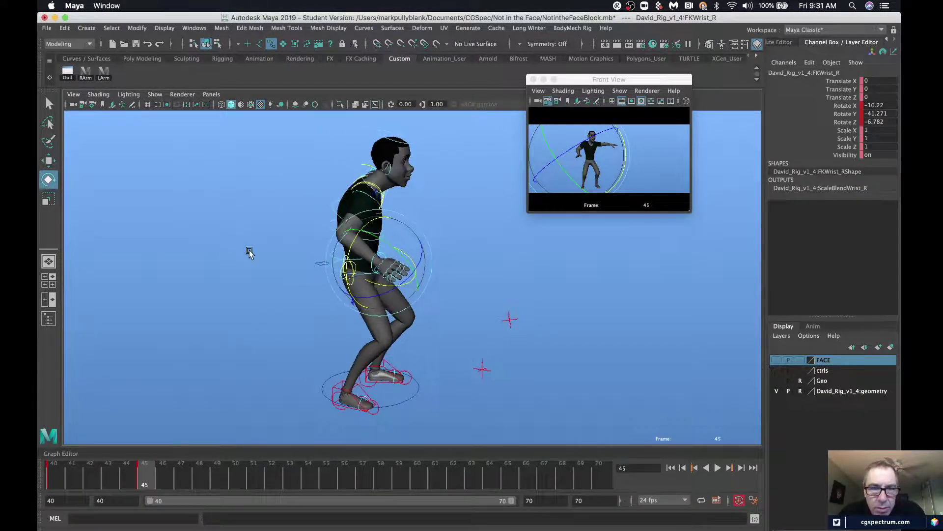
- Swing the right arm forward by rotating FKShoulder_R to about X 30.3, Y 31.1, Z 26.5
{"action": "left_click", "coordinate": [248, 252]}
{"action": "left_click", "coordinate": [376, 200]}
{"action": "left_click_drag", "start_coordinate": [374, 202], "coordinate": [277, 204], "text": "alt"}
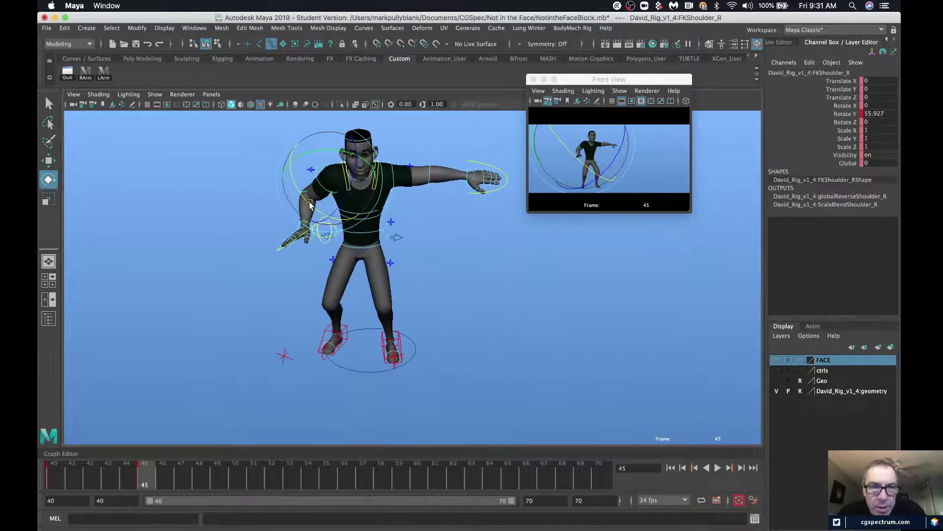
{"action": "left_click_drag", "start_coordinate": [332, 189], "coordinate": [310, 169]}
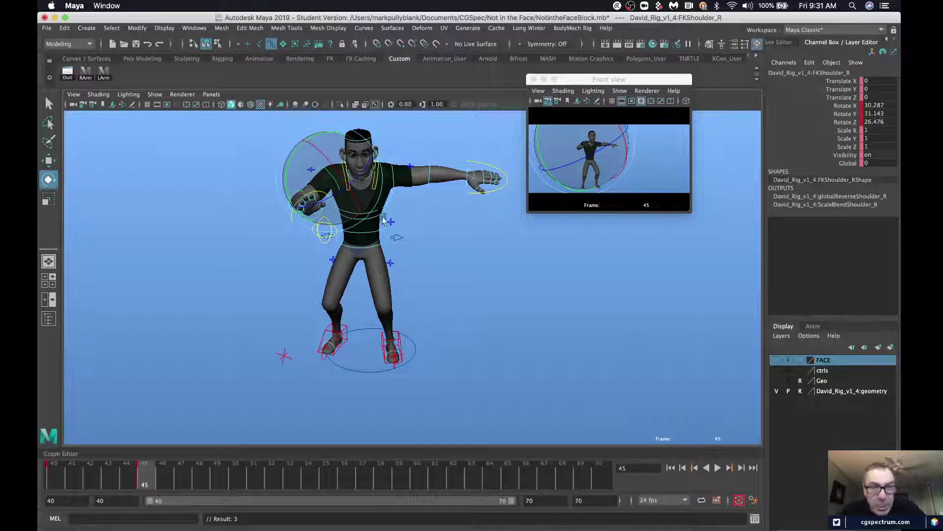
- Raise the right shoulder by rotating FKScapula_R to about X 4.6, Y -11.6, Z -2.3
{"action": "mouse_move", "coordinate": [369, 243]}
{"action": "left_mouse_down", "text": "alt"}
{"action": "mouse_move", "coordinate": [411, 243]}
{"action": "mouse_move", "coordinate": [223, 234]}
{"action": "left_mouse_up", "text": "alt"}
{"action": "left_click", "coordinate": [348, 202]}
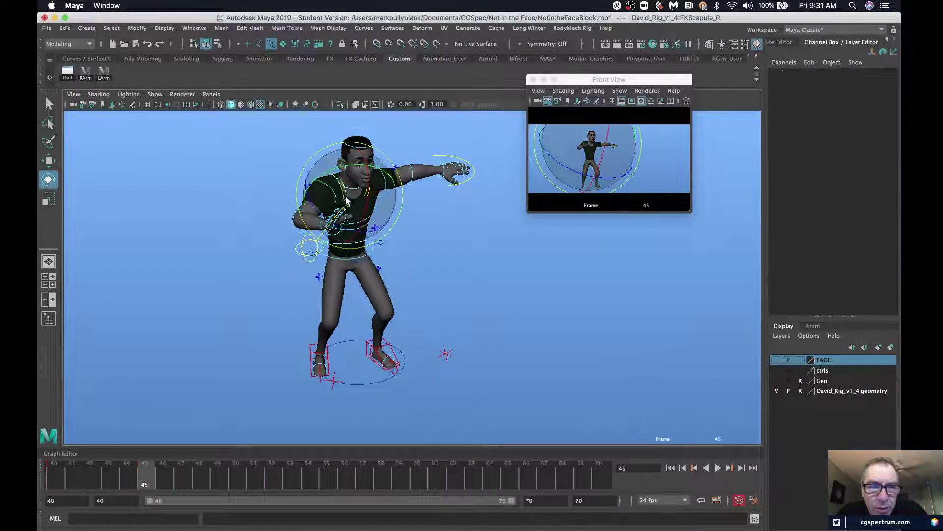
{"action": "left_click_drag", "start_coordinate": [332, 188], "coordinate": [334, 180]}
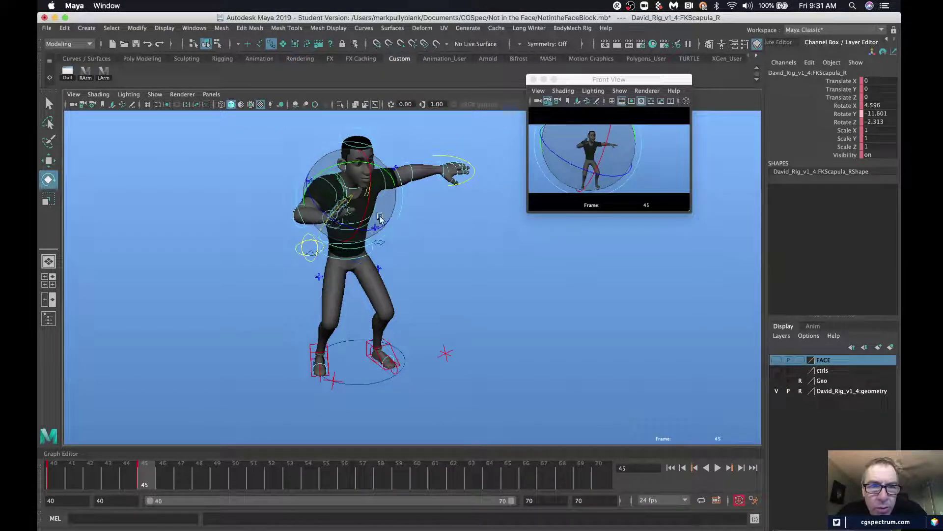
- Raise the left shoulder with FKScapula_L to about Rotate Y -10.2 and enlarge the floating Front View window
{"action": "left_click_drag", "start_coordinate": [415, 204], "coordinate": [399, 156], "text": "alt"}
{"action": "left_click", "coordinate": [382, 185]}
{"action": "left_click", "coordinate": [378, 183]}
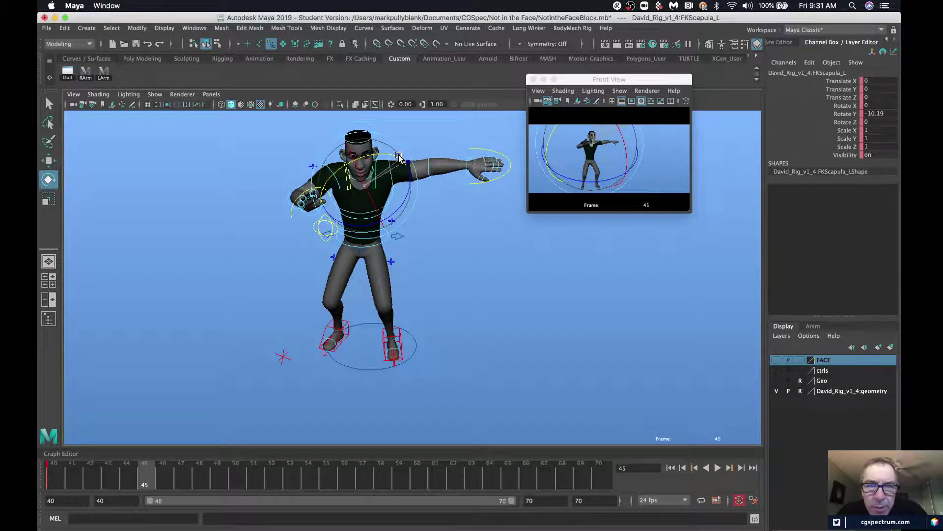
{"action": "left_click_drag", "start_coordinate": [393, 217], "coordinate": [501, 364], "text": "alt"}
- Open the right elbow FKElbow_R to about Rotate Z 52.4 and rotate FKShoulder_R to about X 9.3, Y 24.4, Z 26.2
{"action": "left_click", "coordinate": [302, 224]}
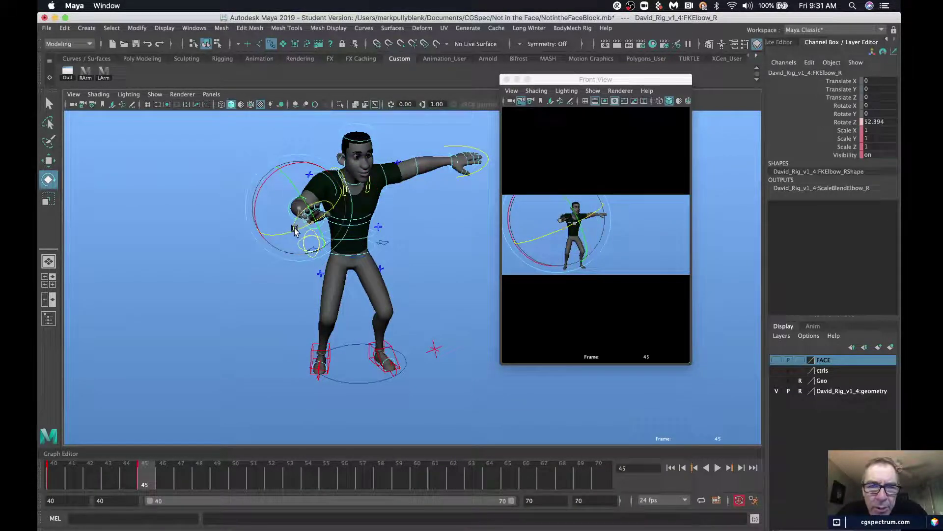
{"action": "left_click", "coordinate": [311, 207]}
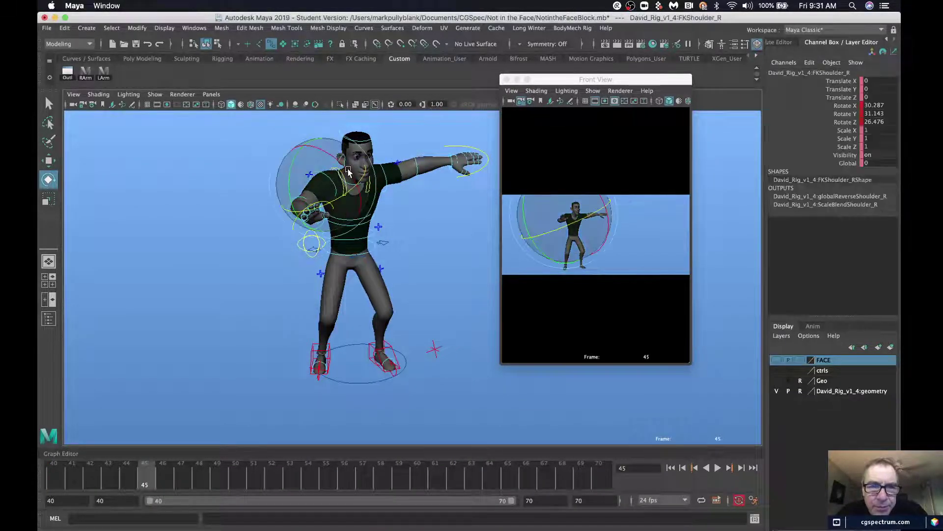
{"action": "left_click_drag", "start_coordinate": [348, 171], "coordinate": [343, 191]}
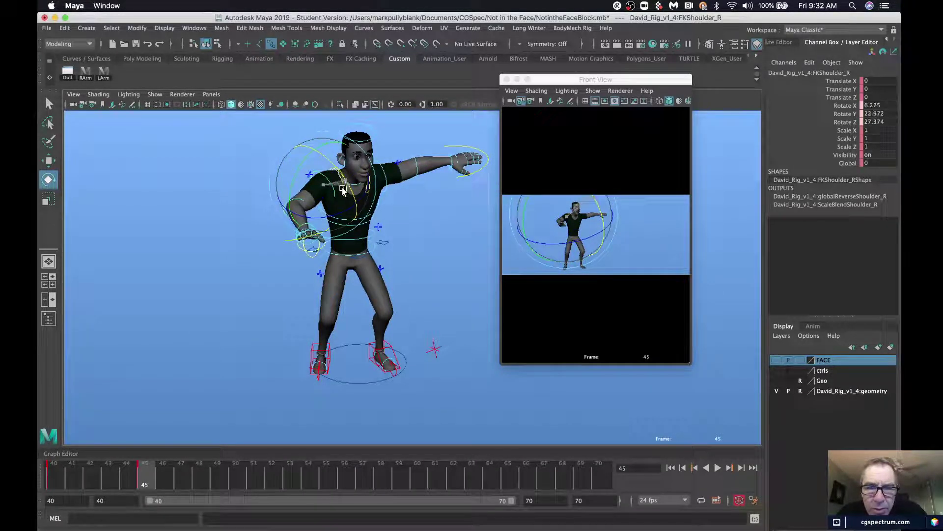
- Lower the left arm by rotating FKShoulder_L to about X 4.8, Y 49.2, Z 29.9
{"action": "left_click", "coordinate": [416, 183]}
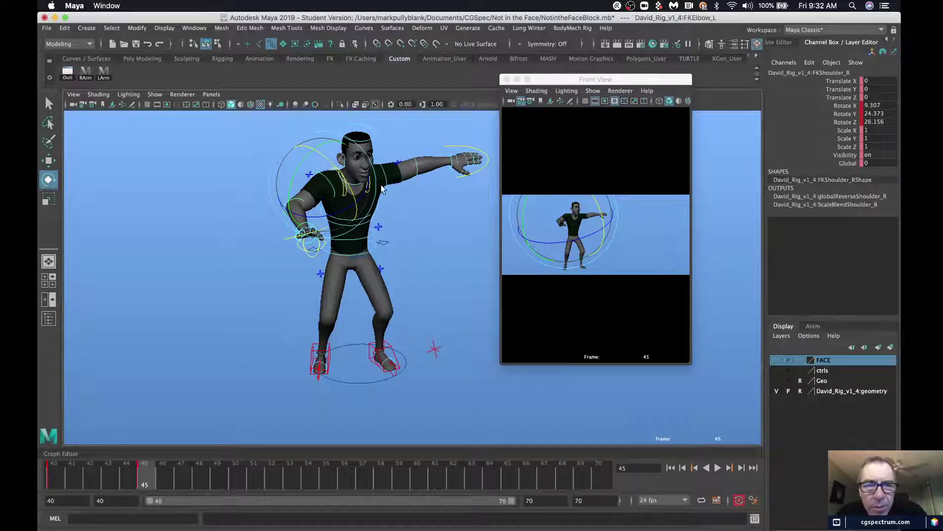
{"action": "left_click", "coordinate": [413, 265]}
{"action": "left_click", "coordinate": [385, 181]}
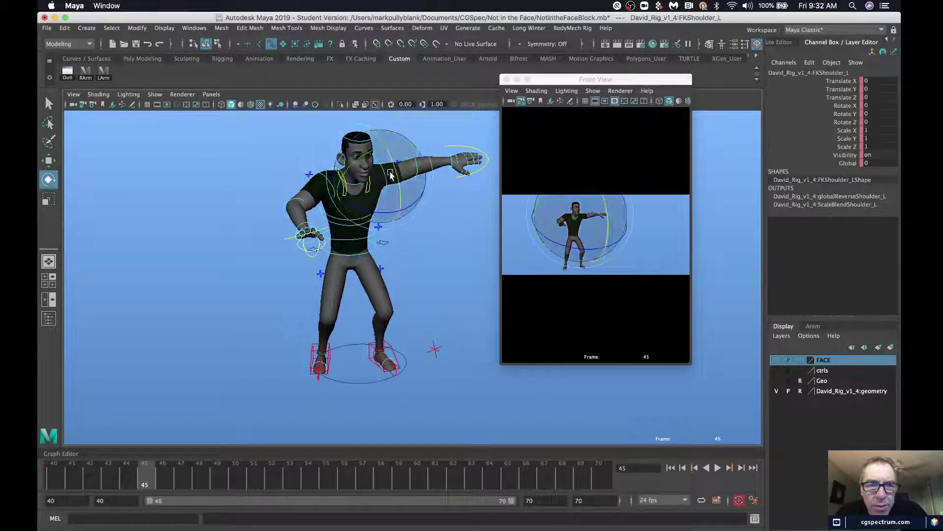
{"action": "left_click_drag", "start_coordinate": [365, 157], "coordinate": [450, 181]}
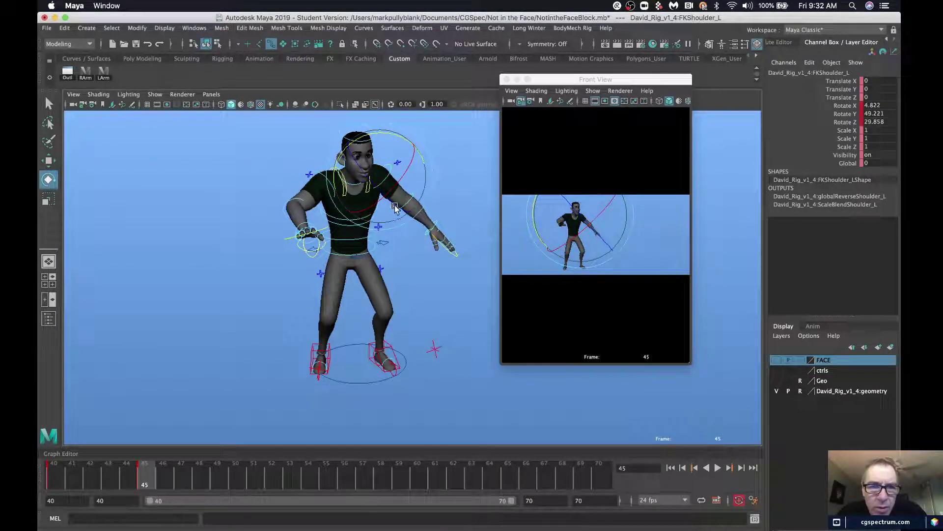
- Lock all three Translate channels plus Rotate X and Rotate Y on the left elbow control FKElbow_L
{"action": "left_click", "coordinate": [415, 205]}
{"action": "left_click", "coordinate": [411, 205]}
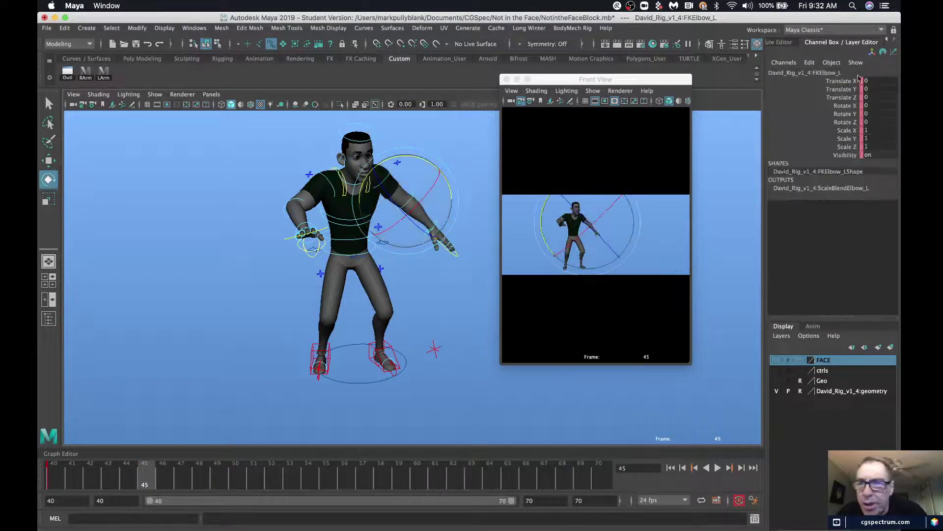
{"action": "left_click", "coordinate": [841, 82]}
{"action": "left_click", "coordinate": [842, 114], "text": "shift"}
{"action": "right_click", "coordinate": [838, 95]}
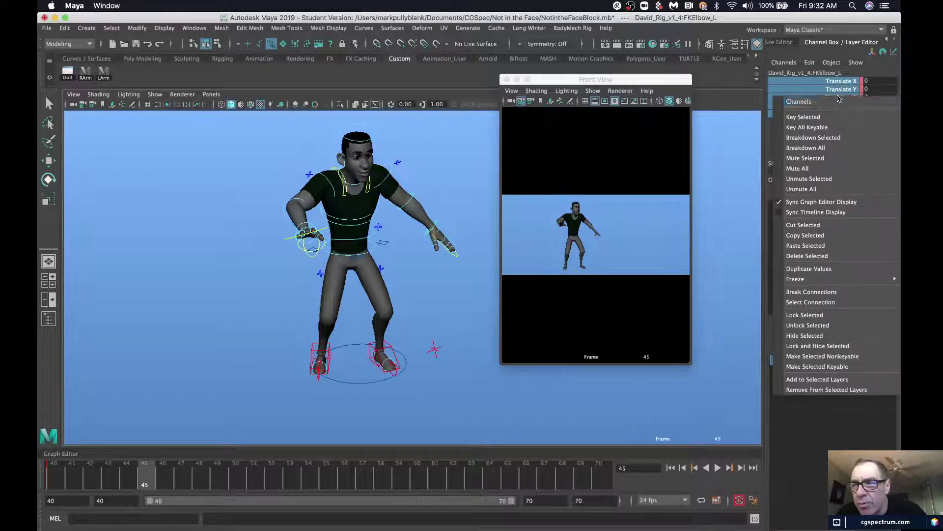
{"action": "left_click", "coordinate": [826, 316]}
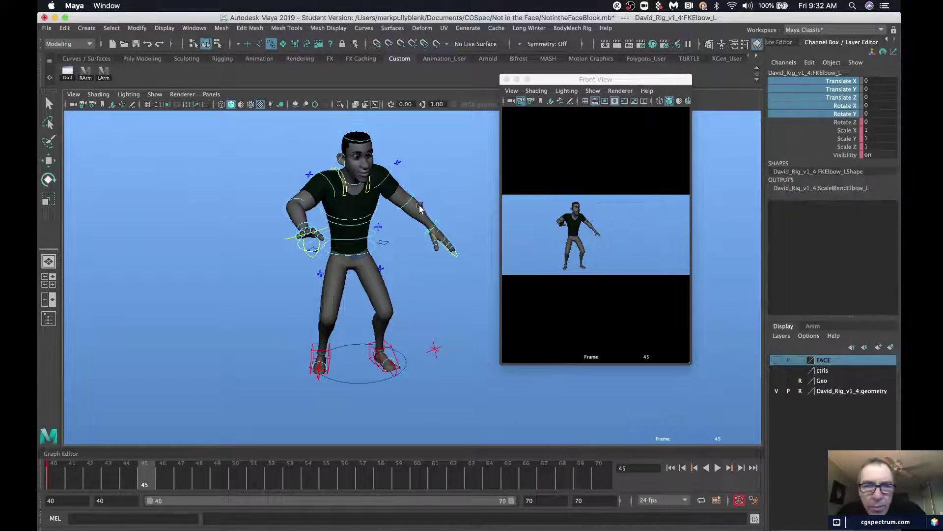
- Bend the left elbow with FKElbow_L and rotate FKWrist_L to about X -28.9, Y -55.7, Z -5.6
{"action": "key", "text": "e"}
{"action": "left_click_drag", "start_coordinate": [412, 217], "coordinate": [453, 152]}
{"action": "left_click", "coordinate": [457, 250]}
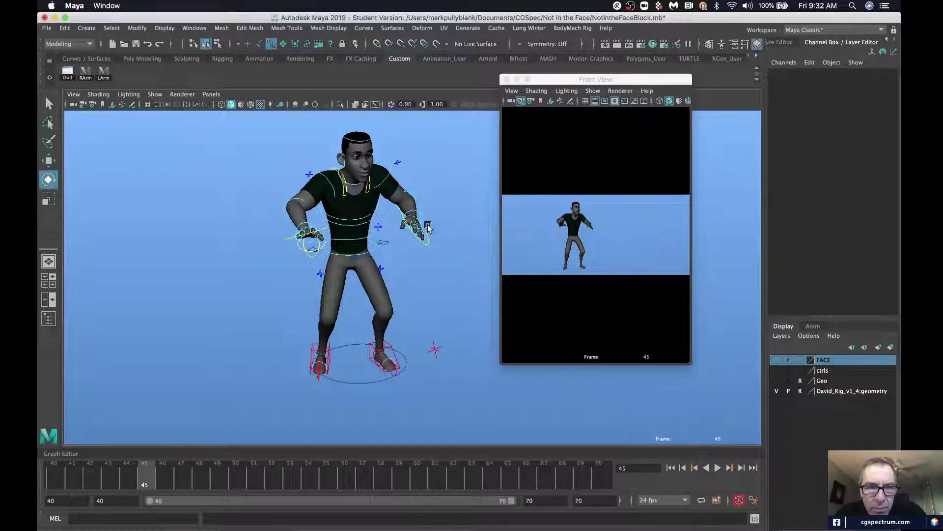
{"action": "left_click", "coordinate": [425, 231]}
{"action": "mouse_move", "coordinate": [449, 232]}
{"action": "left_mouse_down"}
{"action": "mouse_move", "coordinate": [450, 217]}
{"action": "mouse_move", "coordinate": [408, 173]}
{"action": "mouse_move", "coordinate": [396, 180]}
{"action": "mouse_move", "coordinate": [426, 202]}
{"action": "mouse_move", "coordinate": [418, 176]}
{"action": "mouse_move", "coordinate": [417, 188]}
{"action": "left_mouse_up"}
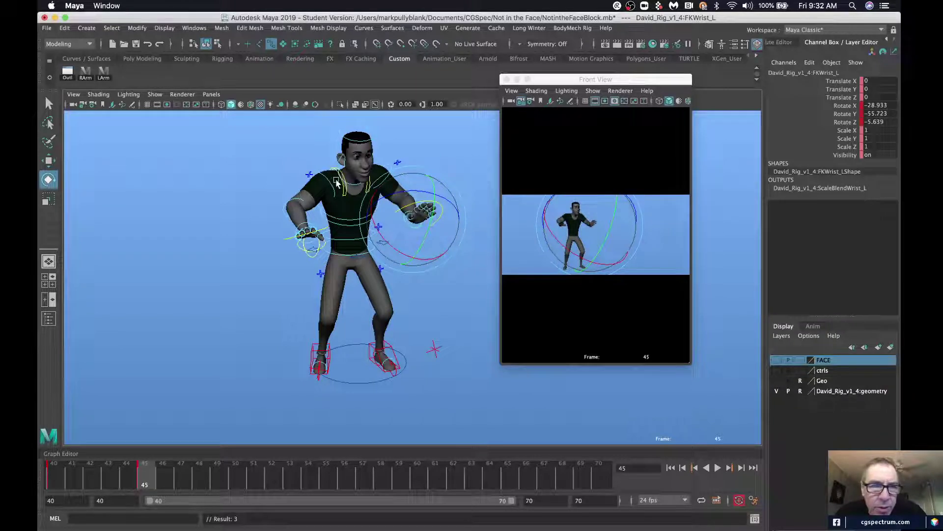
- Adjust FKShoulder_R to about X 11.3, Y 34.9, Z 28.2 and FKElbow_R to about Rotate Z 50.5
{"action": "left_click", "coordinate": [336, 185]}
{"action": "mouse_move", "coordinate": [358, 184]}
{"action": "left_mouse_down"}
{"action": "mouse_move", "coordinate": [295, 177]}
{"action": "mouse_move", "coordinate": [303, 188]}
{"action": "left_mouse_up"}
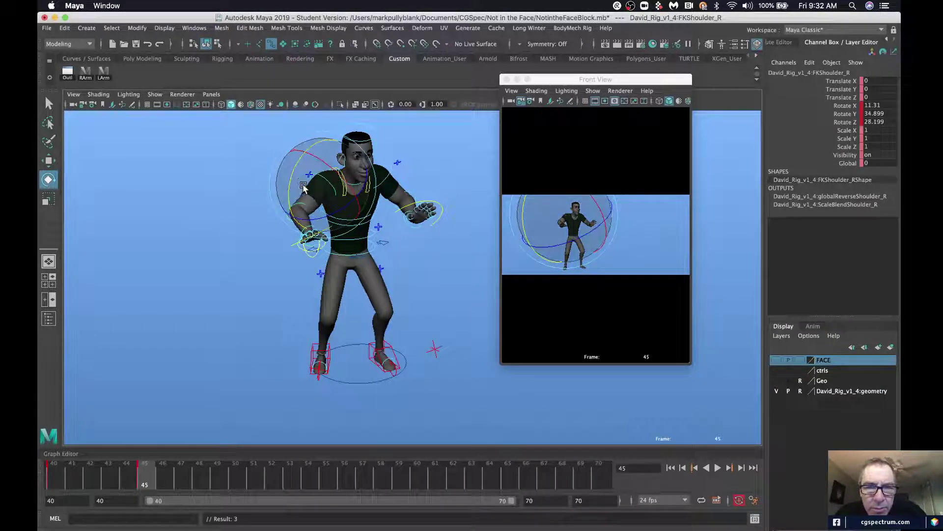
{"action": "left_click", "coordinate": [263, 275]}
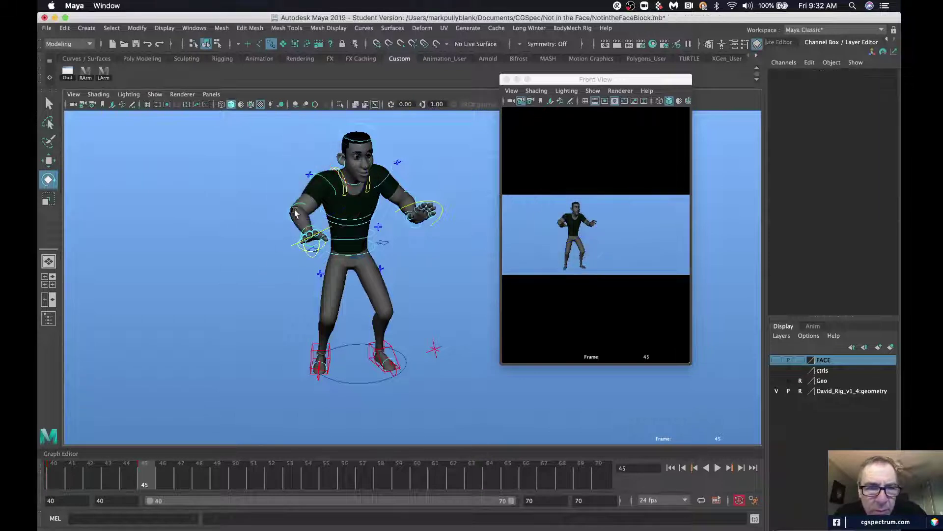
{"action": "left_click", "coordinate": [295, 208]}
{"action": "left_click_drag", "start_coordinate": [317, 211], "coordinate": [311, 211]}
- Adjust the left upper arm by rotating FKShoulder_L to about X -6.2, Y 41.5, Z 37.9
{"action": "left_click", "coordinate": [410, 175]}
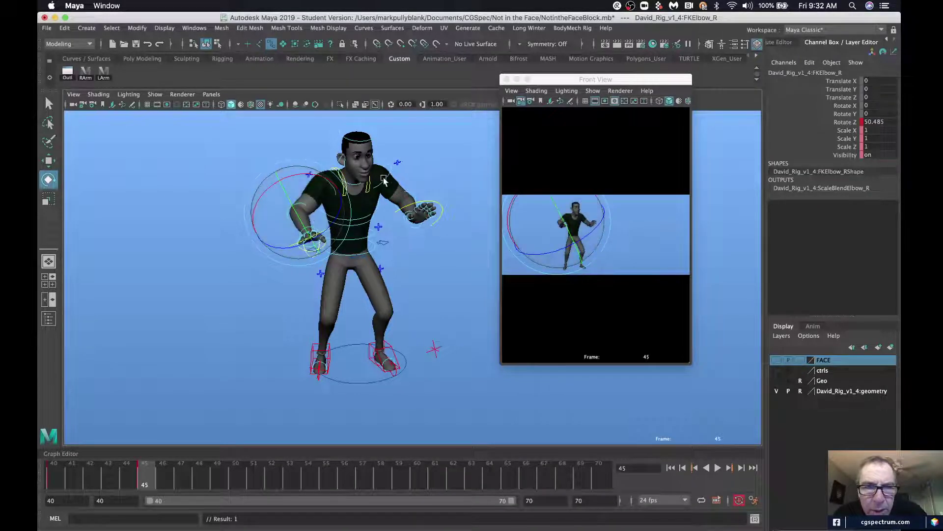
{"action": "left_click_drag", "start_coordinate": [393, 183], "coordinate": [393, 187]}
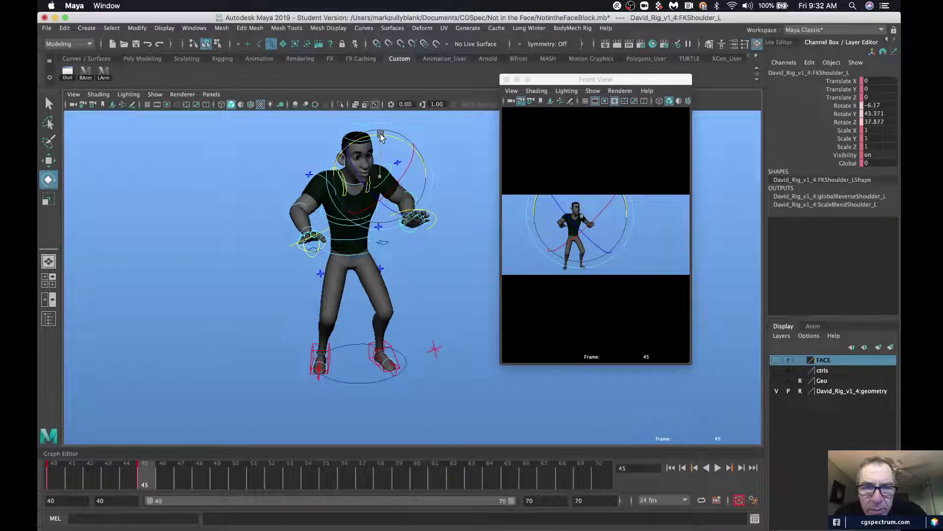
{"action": "left_click_drag", "start_coordinate": [391, 153], "coordinate": [390, 158]}
{"action": "left_click_drag", "start_coordinate": [388, 157], "coordinate": [392, 160]}
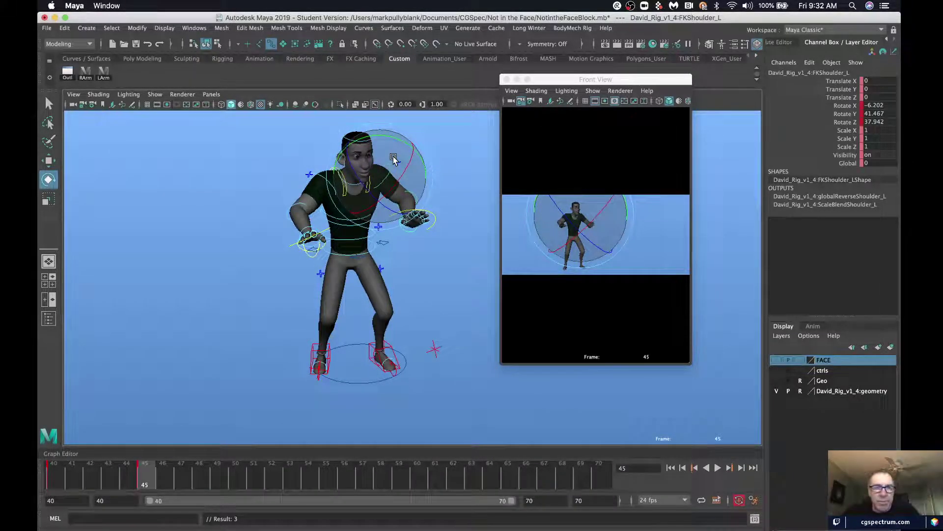
- Check the frame 45 pose from the side and front, stepping between frame 40 and the frame 45 key
{"action": "left_click_drag", "start_coordinate": [354, 190], "coordinate": [394, 258], "text": "alt"}
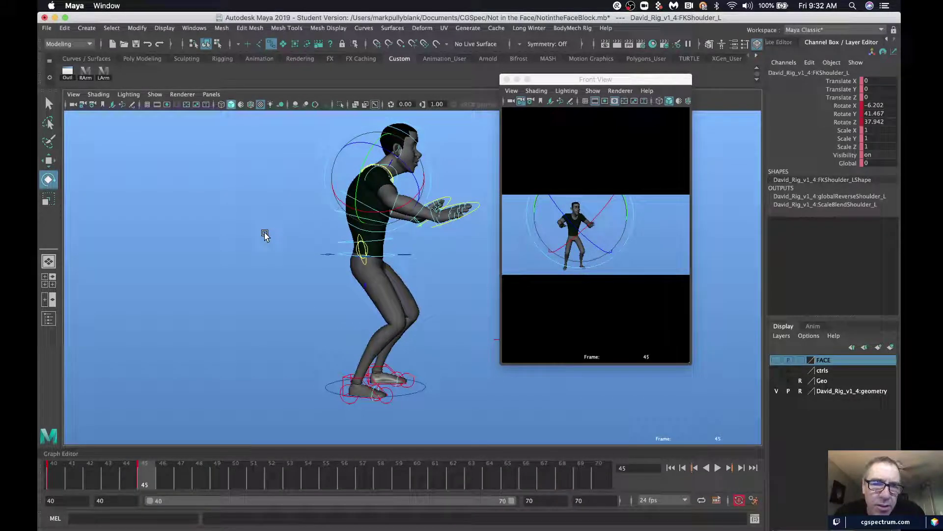
{"action": "key", "text": "alt+shift+v"}
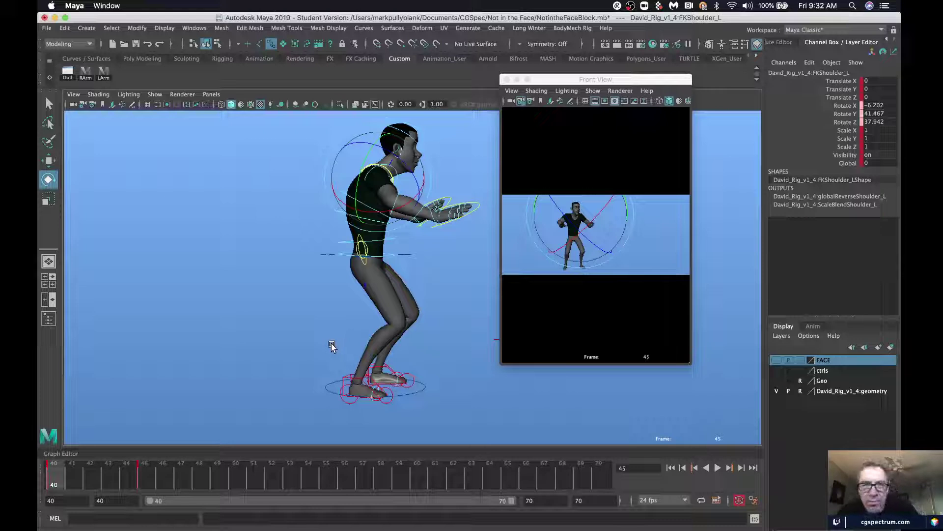
{"action": "key", "text": "period"}
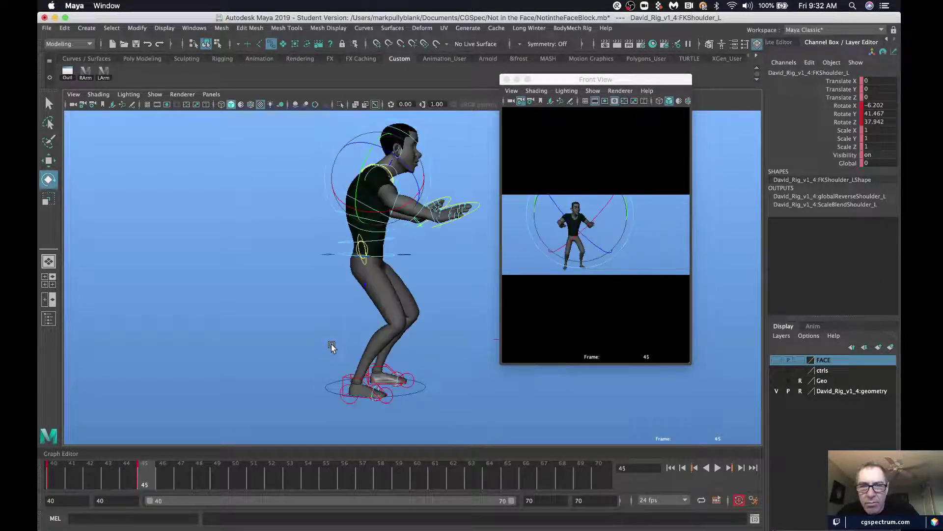
{"action": "left_click_drag", "start_coordinate": [337, 333], "coordinate": [246, 307], "text": "alt"}
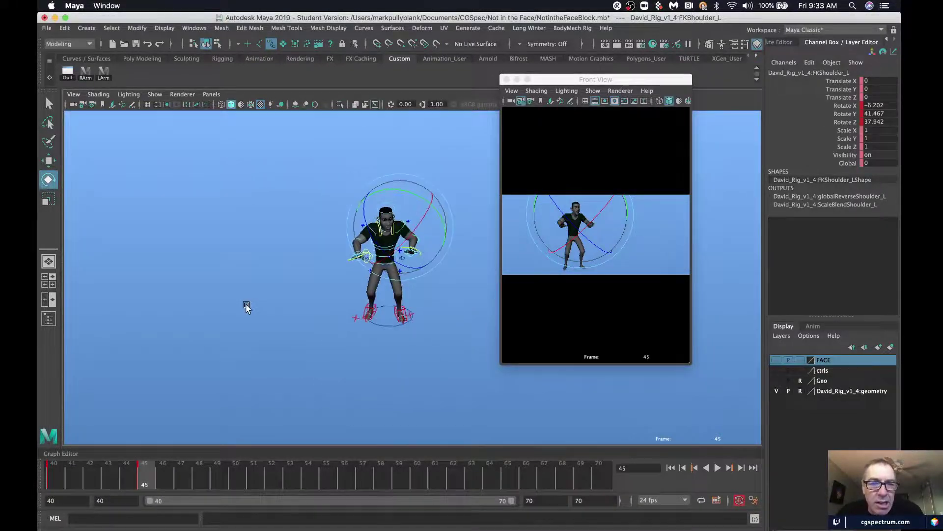
- Display the shot's audio waveform on the timeline and play the animation to check the pose timing against the dialogue
{"action": "right_click", "coordinate": [532, 487]}
{"action": "left_click", "coordinate": [674, 486]}
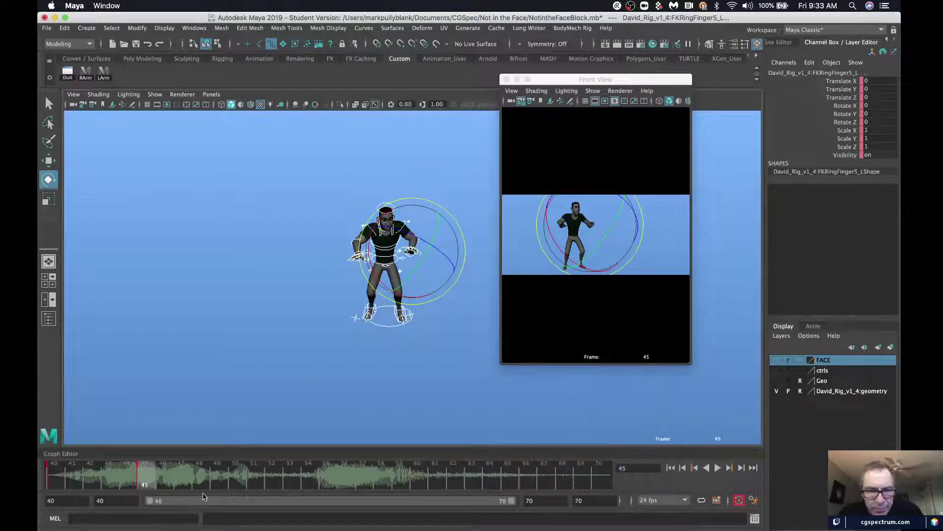
{"action": "key", "text": "alt+v"}
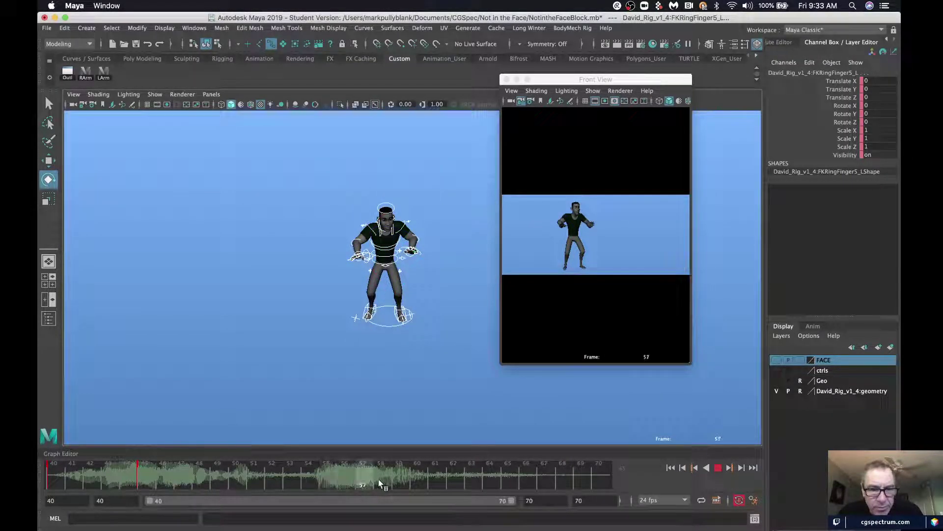
- Compare the held pose with the waveform and key the rig controls at frame 45 and frame 54
{"action": "left_click", "coordinate": [417, 476]}
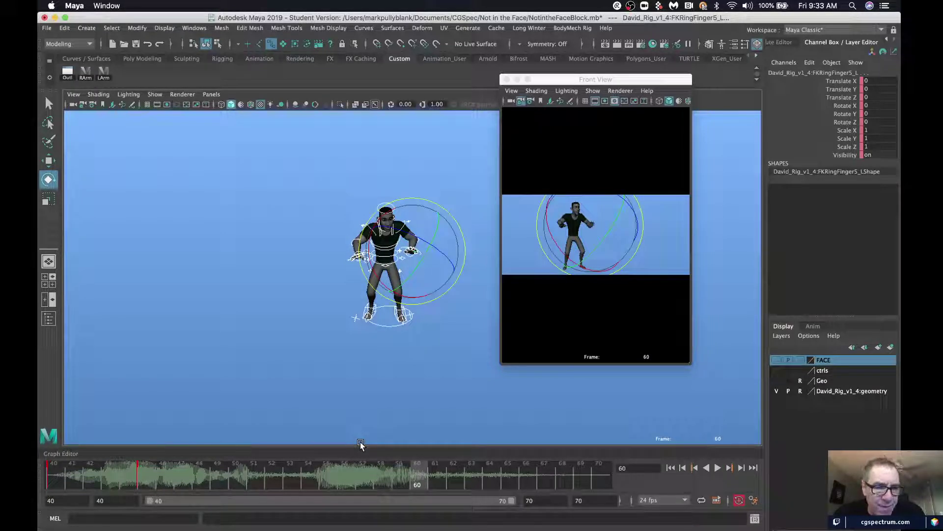
{"action": "left_click", "coordinate": [158, 478]}
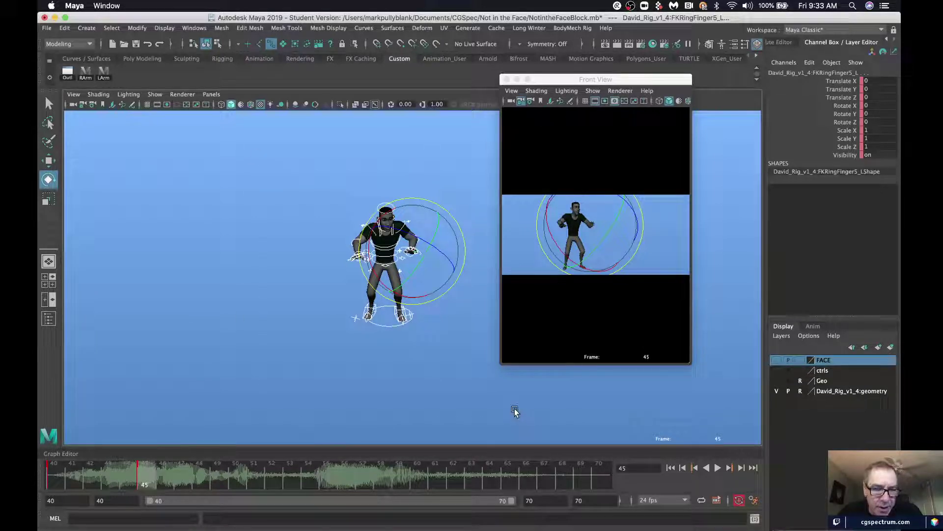
{"action": "key", "text": "s"}
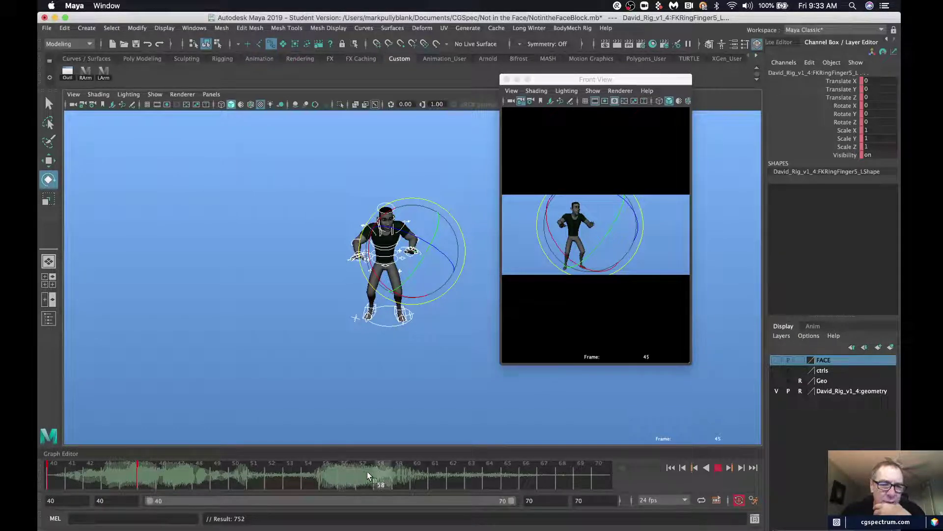
{"action": "left_click", "coordinate": [309, 476]}
{"action": "key", "text": "s"}
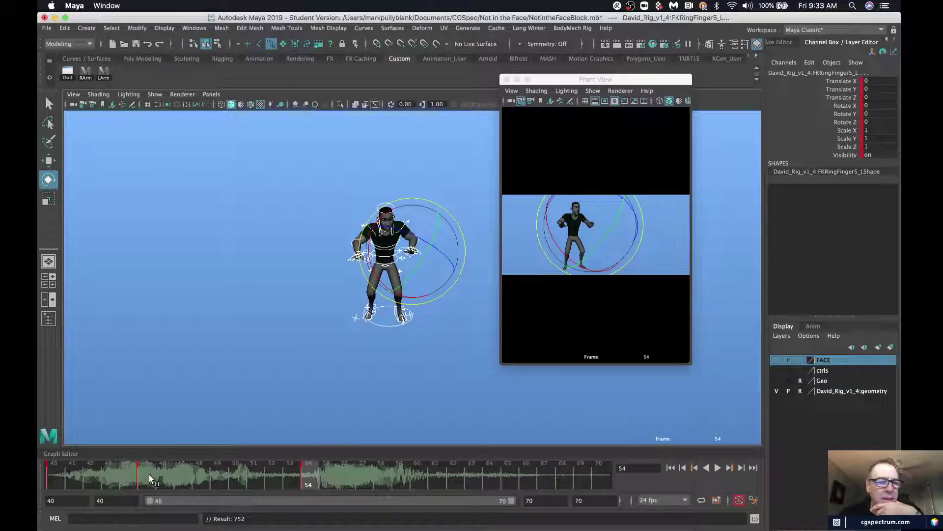
- Go to frame 60 for the next pose, select the RootX_M control and turn off the timeline's audio waveform
{"action": "left_click", "coordinate": [310, 472]}
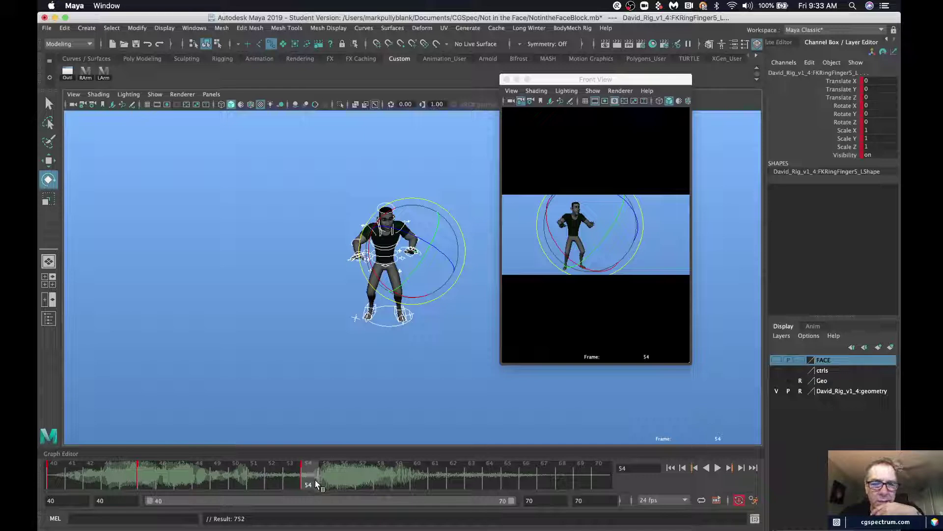
{"action": "left_click", "coordinate": [360, 479]}
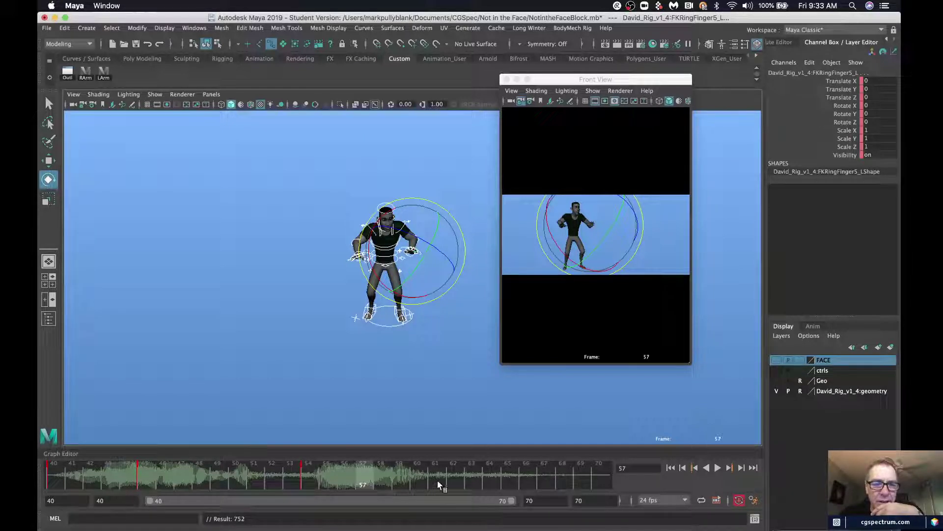
{"action": "left_click", "coordinate": [421, 483]}
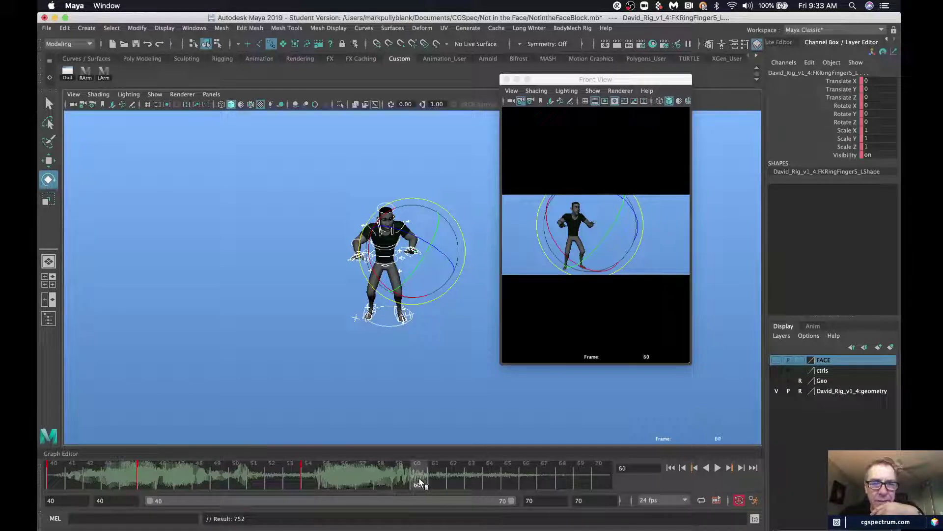
{"action": "left_click_drag", "start_coordinate": [256, 301], "coordinate": [285, 290], "text": "alt"}
{"action": "left_click", "coordinate": [352, 306]}
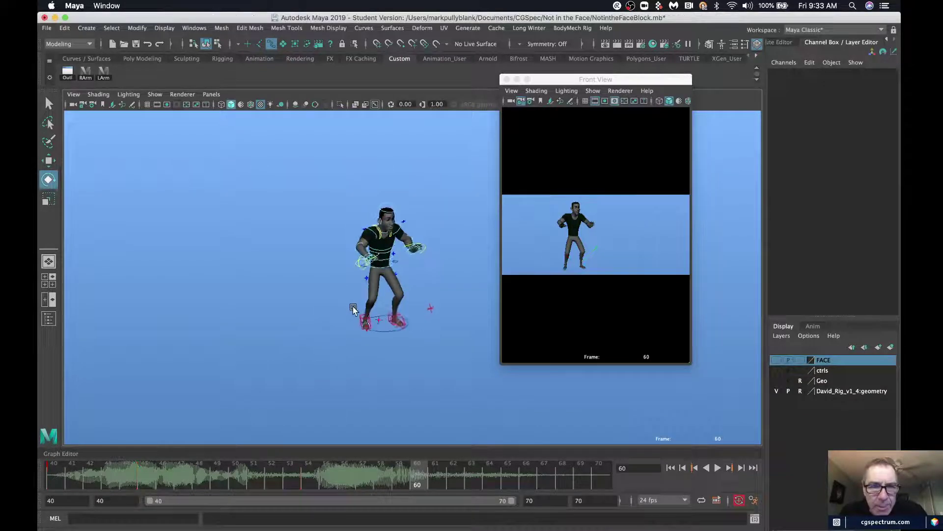
{"action": "left_click", "coordinate": [387, 266]}
{"action": "right_click", "coordinate": [512, 493]}
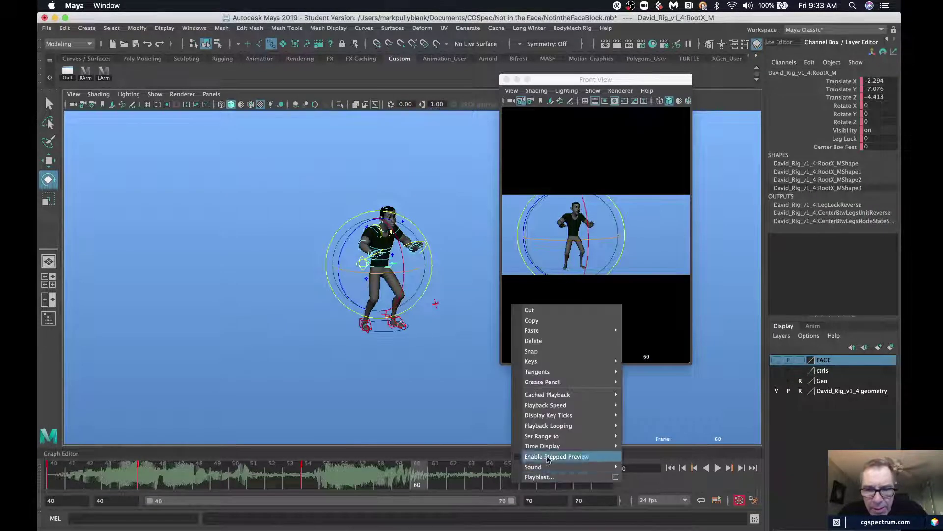
{"action": "left_click", "coordinate": [638, 468]}
- Turn and lean the body at frame 60 by rotating RootX_M to about X -0.7, Y -34.7, Z 13.7
{"action": "mouse_move", "coordinate": [396, 275]}
{"action": "left_mouse_down", "text": "alt"}
{"action": "mouse_move", "coordinate": [388, 258]}
{"action": "mouse_move", "coordinate": [365, 264]}
{"action": "mouse_move", "coordinate": [388, 283]}
{"action": "left_mouse_up", "text": "alt"}
{"action": "key", "text": "w"}
{"action": "left_click", "coordinate": [414, 313]}
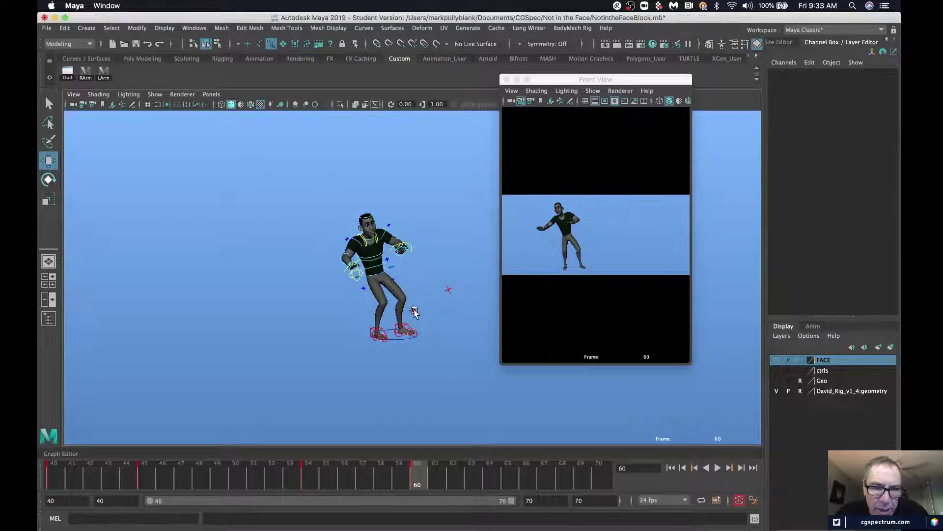
- Swivel the right foot on its heel by rotating RollHeel_R to about Rotate Y -33.7
{"action": "left_click", "coordinate": [375, 337]}
{"action": "scroll", "coordinate": [372, 355], "scroll_direction": "up", "scroll_amount": 5}
{"action": "middle_click_drag", "start_coordinate": [366, 361], "coordinate": [389, 331], "text": "alt"}
{"action": "left_click_drag", "start_coordinate": [390, 330], "coordinate": [406, 358], "text": "alt"}
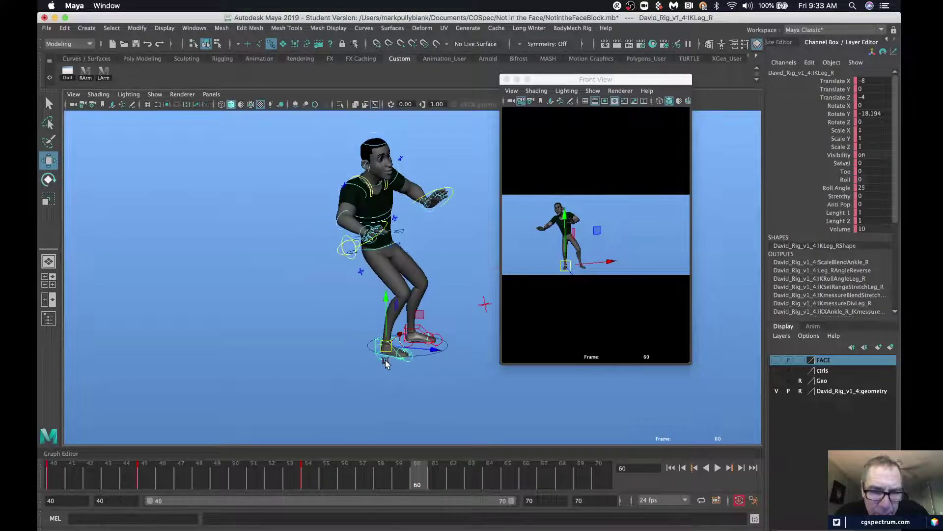
{"action": "left_click", "coordinate": [382, 363]}
{"action": "left_click", "coordinate": [382, 362]}
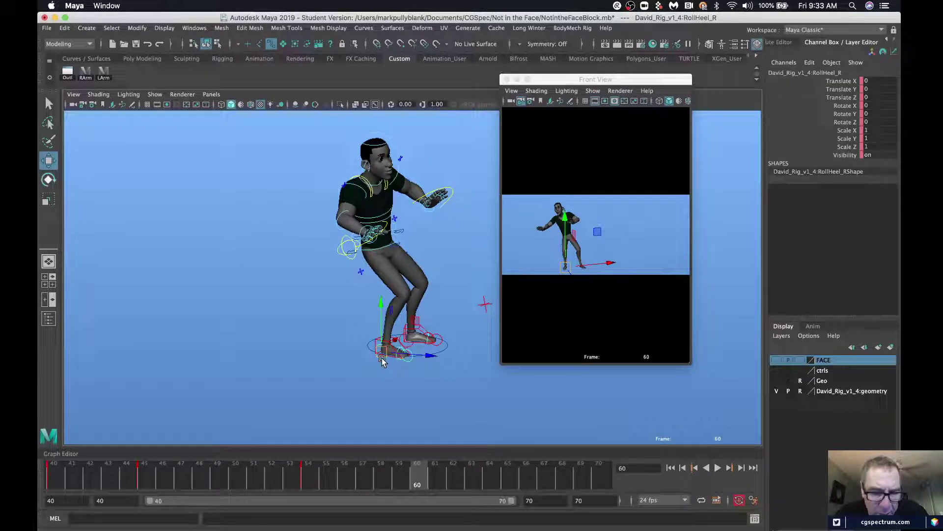
{"action": "key", "text": "e"}
{"action": "left_click_drag", "start_coordinate": [400, 362], "coordinate": [373, 368]}
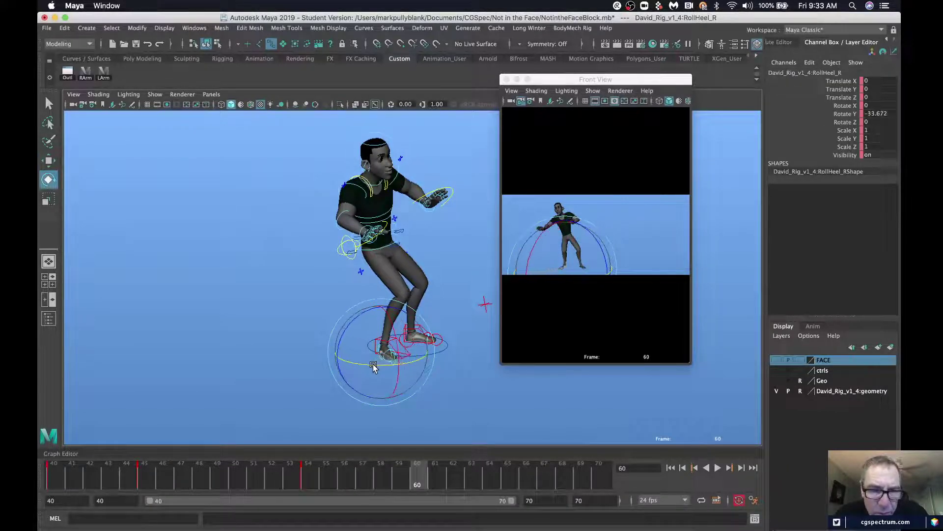
- Redirect the right knee by moving PoleLeg_R to about X -19.2, Y 0.2, Z -27
{"action": "left_click", "coordinate": [483, 309]}
{"action": "key", "text": "w"}
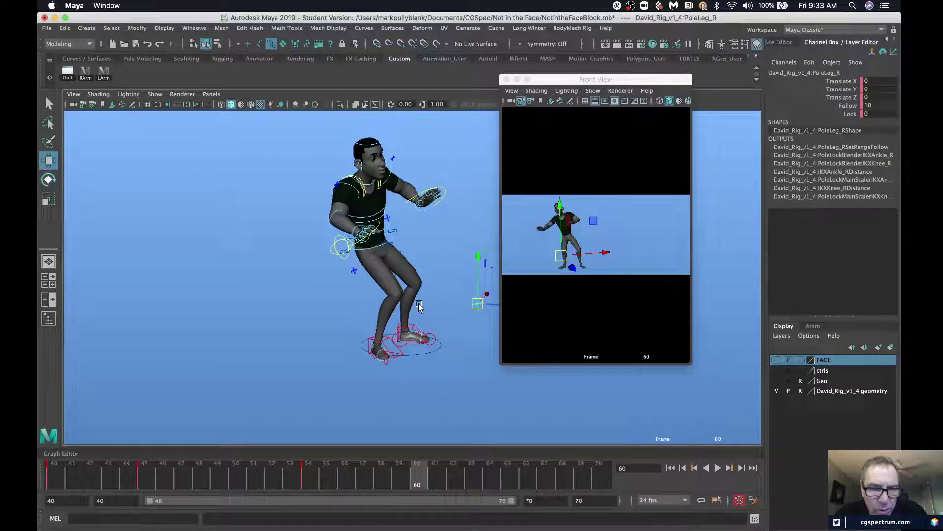
{"action": "middle_click_drag", "start_coordinate": [419, 305], "coordinate": [405, 303], "text": "alt"}
{"action": "left_click_drag", "start_coordinate": [465, 301], "coordinate": [357, 320]}
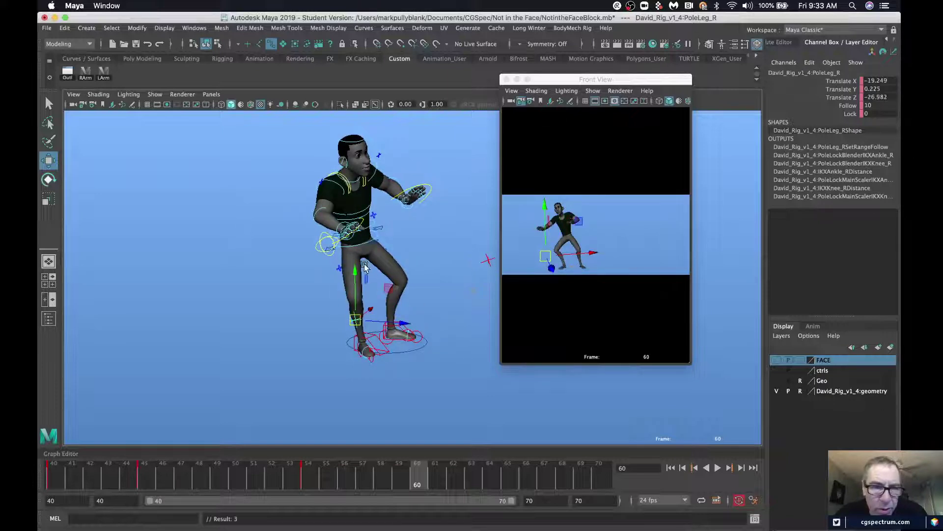
- Shift the hips toward the planted right foot by moving the RootX_M control
{"action": "left_click", "coordinate": [377, 228]}
{"action": "left_click_drag", "start_coordinate": [377, 232], "coordinate": [347, 239], "text": "alt"}
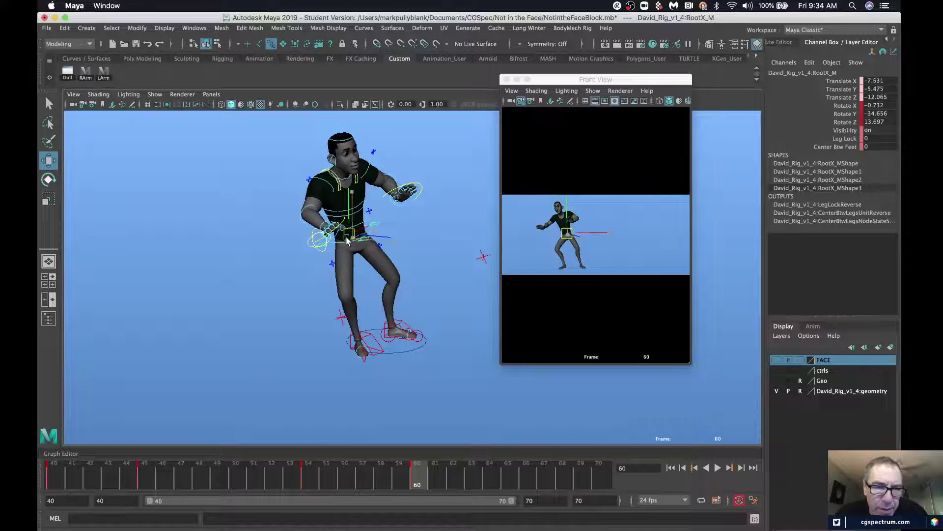
{"action": "left_click", "coordinate": [263, 258]}
- Lift the left foot with IKLeg_L to X -4, Y 14, and move PoleLeg_L to about X -15.8, Y 3.8, Z -6.1
{"action": "left_click", "coordinate": [394, 314]}
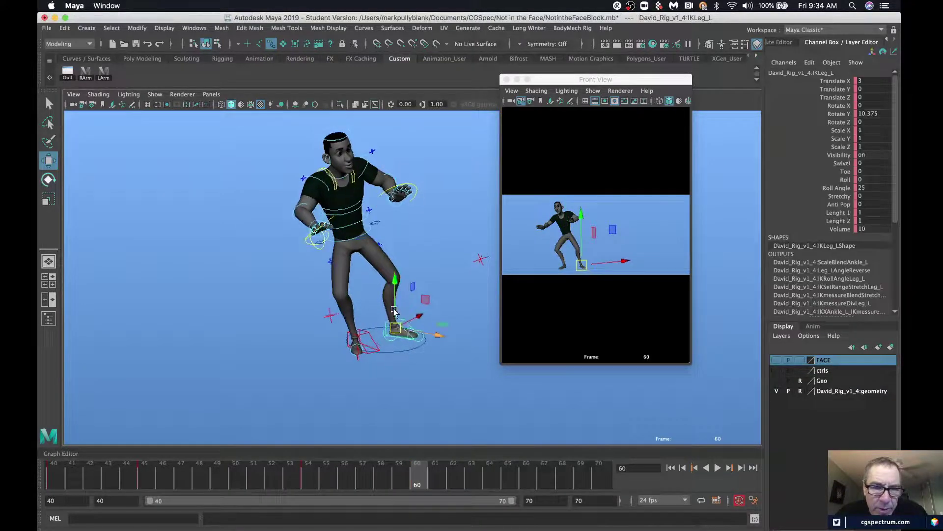
{"action": "left_click_drag", "start_coordinate": [394, 311], "coordinate": [382, 280]}
{"action": "left_click_drag", "start_coordinate": [453, 281], "coordinate": [403, 257]}
{"action": "left_click", "coordinate": [440, 255]}
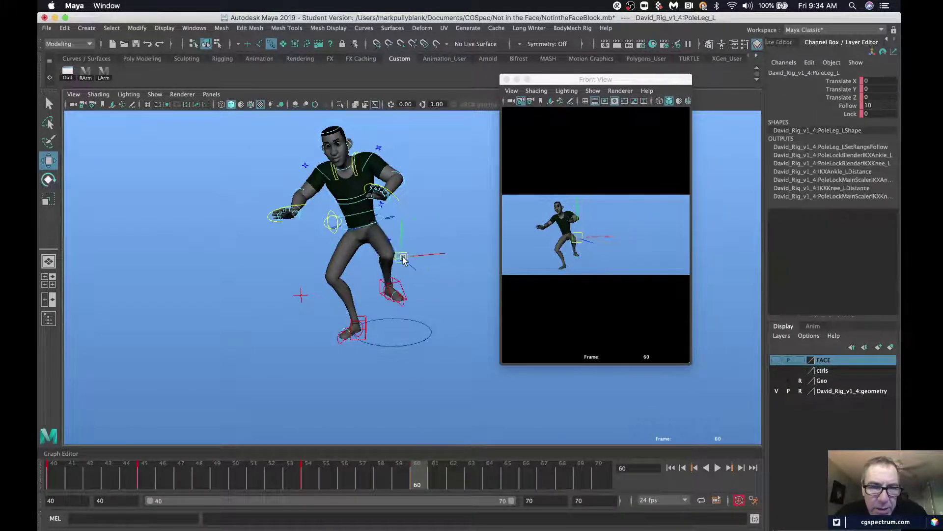
- Rotate the raised left foot control IKLeg_L to about X 4.5, Y -51.2, Z 46.4
{"action": "left_click", "coordinate": [393, 290]}
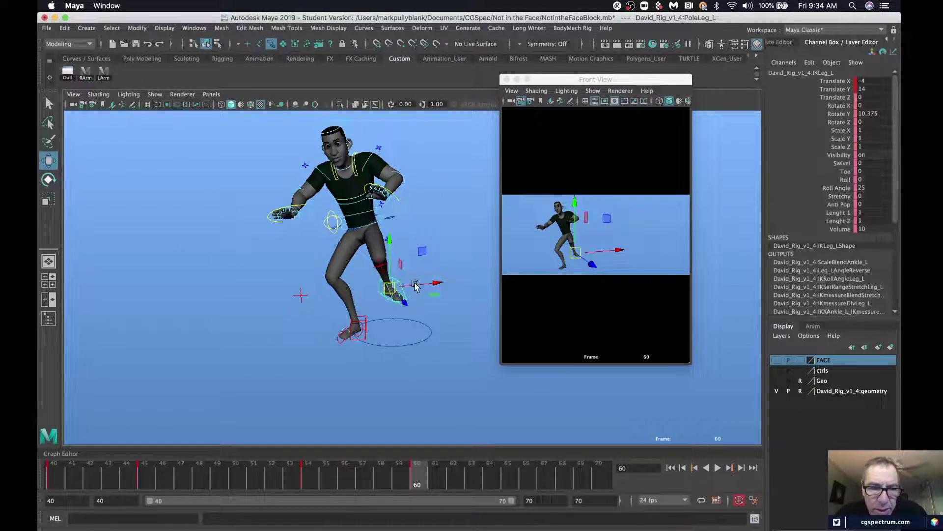
{"action": "key", "text": "e"}
{"action": "left_click_drag", "start_coordinate": [413, 285], "coordinate": [393, 278]}
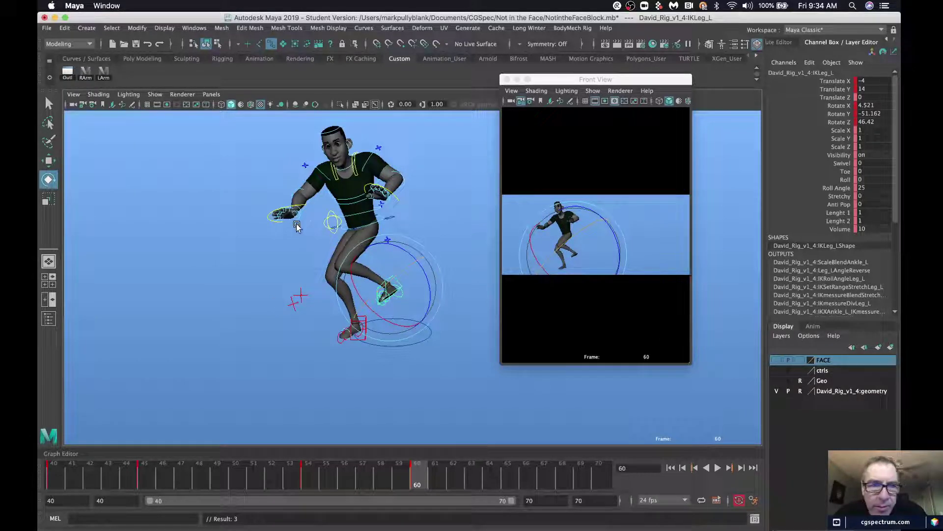
{"action": "left_click", "coordinate": [239, 256]}
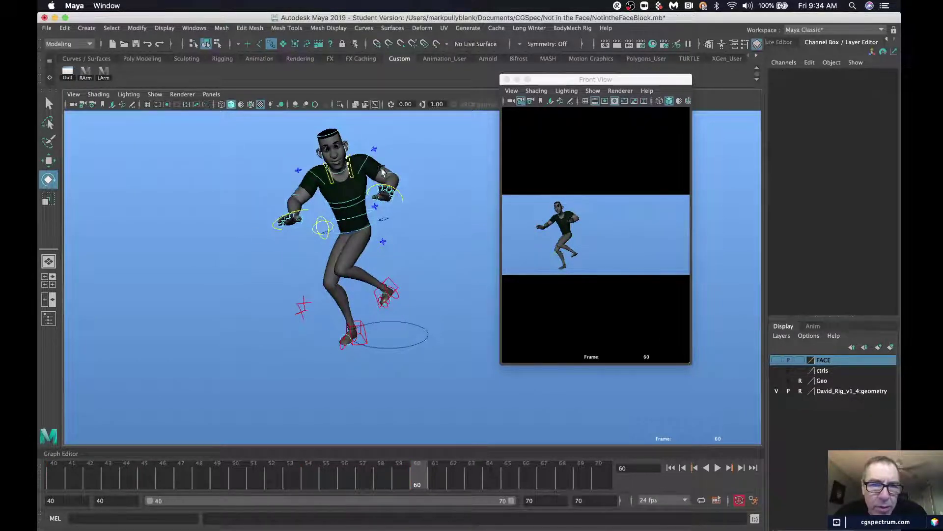
- Swing the left arm outward with FKElbow_L at about Rotate Z 15.4 and FKShoulder_L at about X 13.8, Y 11, Z 31.1
{"action": "left_click", "coordinate": [399, 180]}
{"action": "left_click_drag", "start_coordinate": [392, 212], "coordinate": [432, 211]}
{"action": "left_click", "coordinate": [398, 149]}
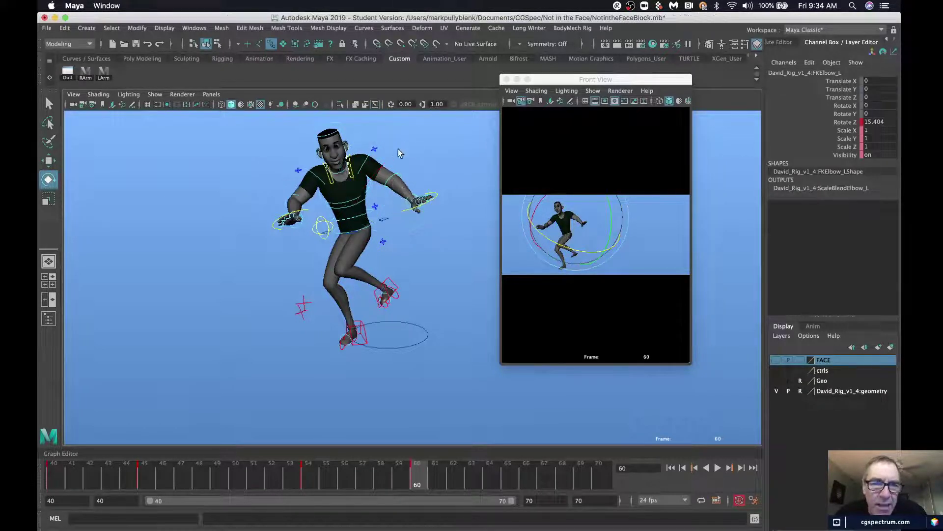
{"action": "left_click", "coordinate": [363, 163]}
{"action": "left_click_drag", "start_coordinate": [406, 153], "coordinate": [385, 154]}
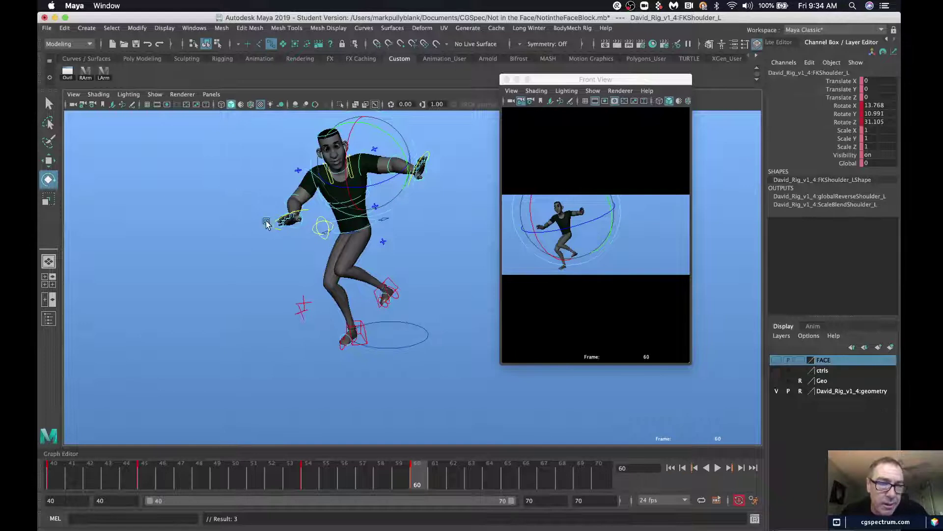
{"action": "left_click", "coordinate": [261, 259]}
- Bend and twist the torso by rotating the spine and chest controls together to about X -8.5, Y 12.1, Z 10.2
{"action": "left_click", "coordinate": [338, 204]}
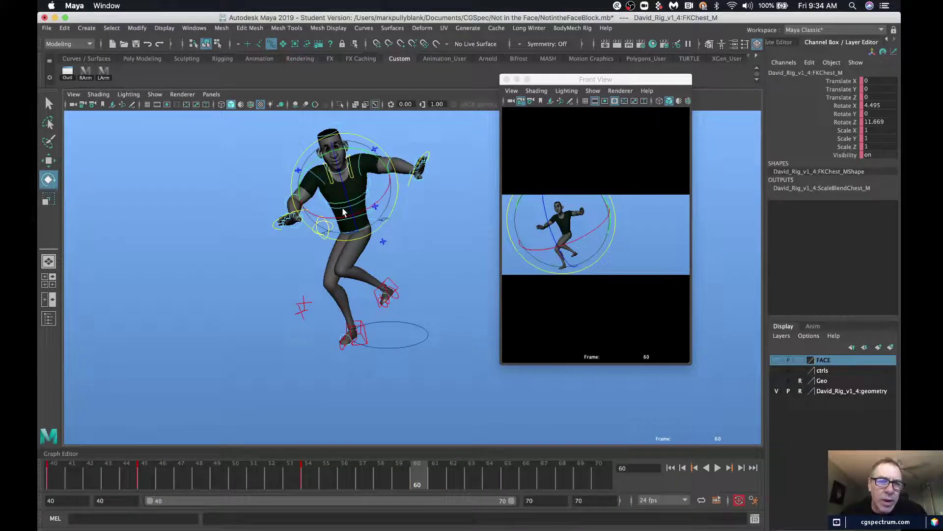
{"action": "key", "text": "q"}
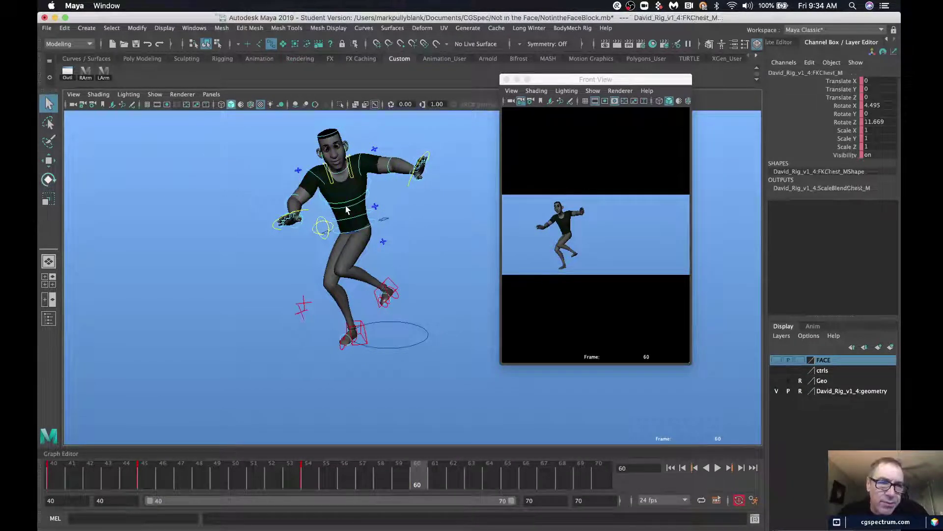
{"action": "left_click", "coordinate": [347, 209]}
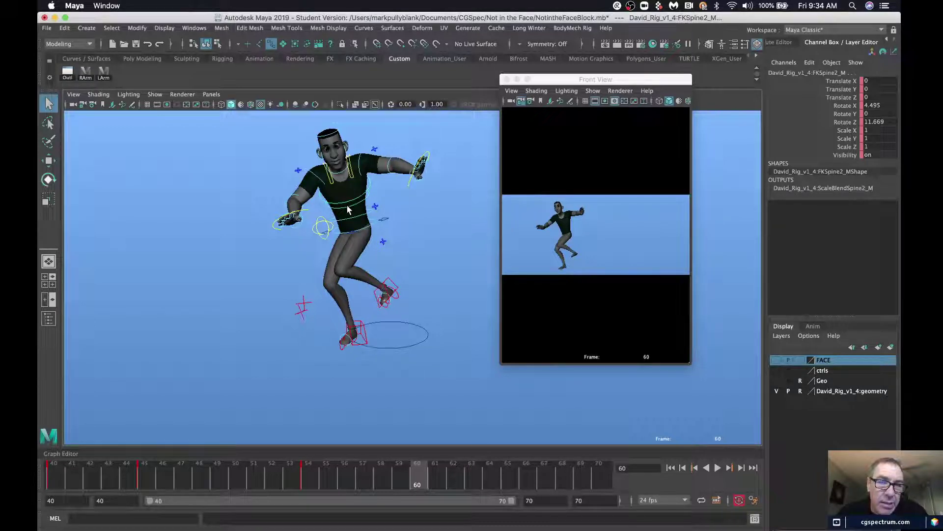
{"action": "key", "text": "e"}
{"action": "left_click_drag", "start_coordinate": [369, 196], "coordinate": [357, 169]}
{"action": "left_click_drag", "start_coordinate": [376, 250], "coordinate": [369, 268], "text": "alt"}
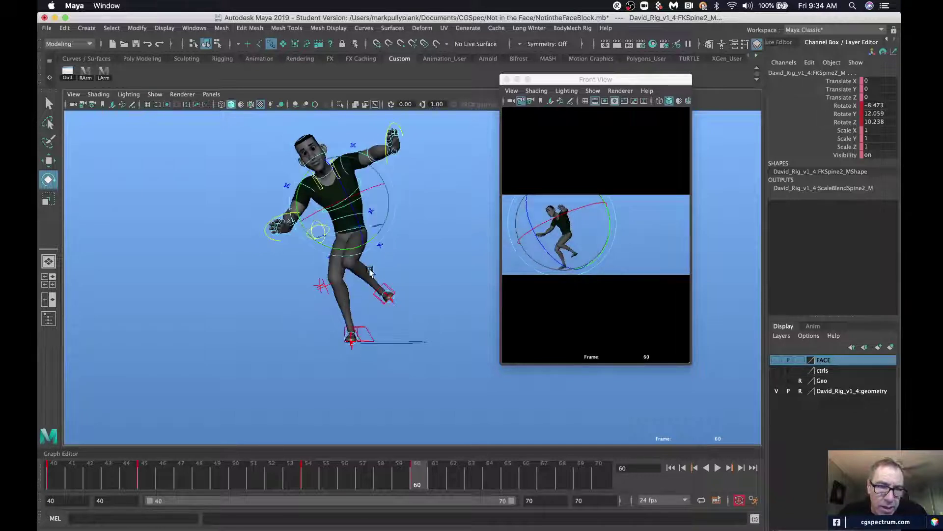
- Point the left knee outward by moving PoleLeg_L to about X 5, Y 9.8, Z -6
{"action": "left_click", "coordinate": [326, 286]}
{"action": "left_click", "coordinate": [326, 286]}
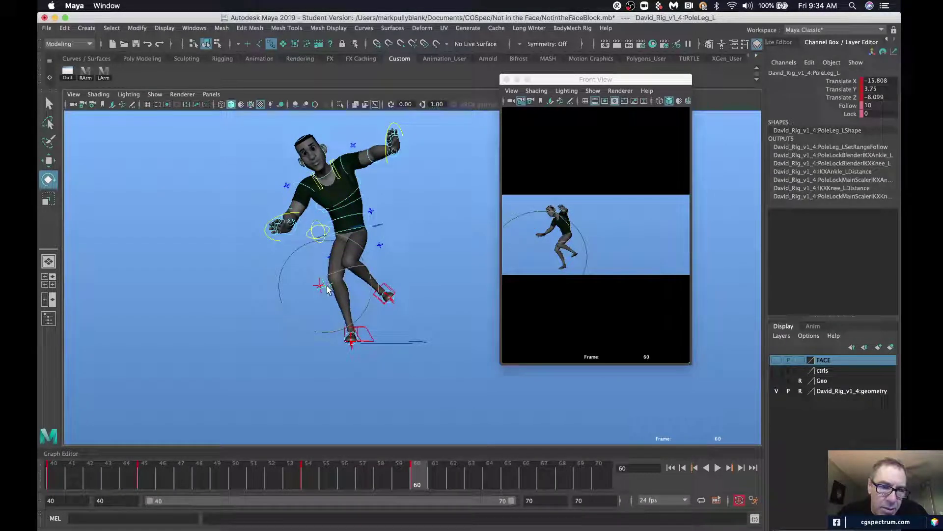
{"action": "key", "text": "w"}
{"action": "left_click_drag", "start_coordinate": [357, 258], "coordinate": [388, 232]}
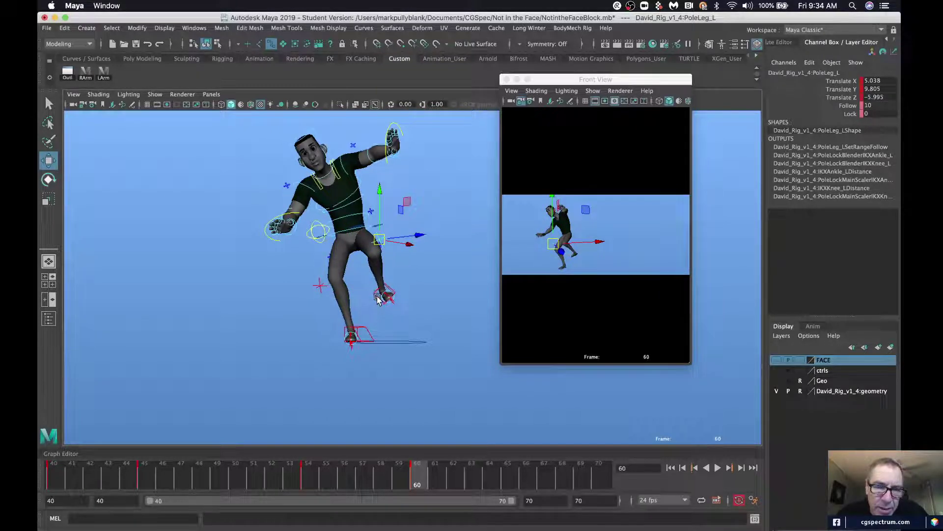
- Reposition the raised left foot IKLeg_L to about X -3.5, Y 18, Z 0.5, using a temporarily enlarged shot camera window
{"action": "left_click", "coordinate": [386, 295]}
{"action": "left_click_drag", "start_coordinate": [387, 294], "coordinate": [385, 270]}
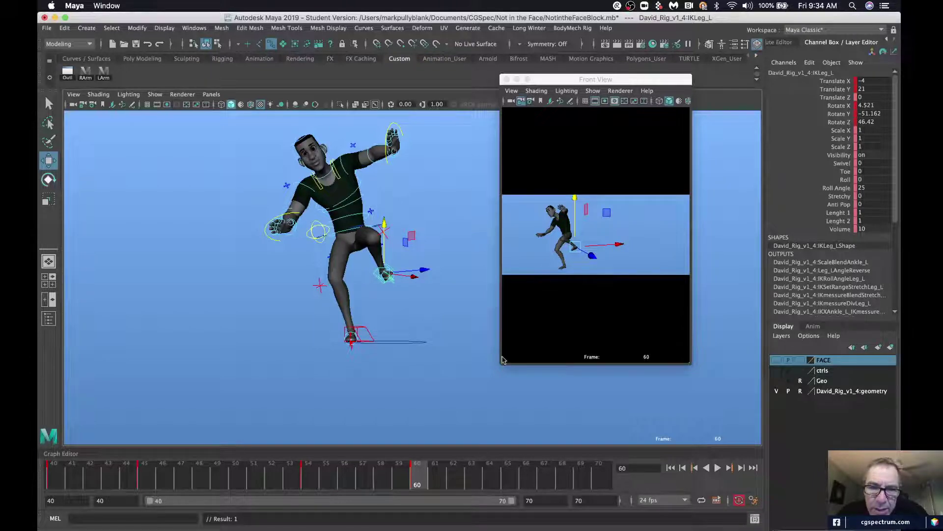
{"action": "left_click_drag", "start_coordinate": [502, 363], "coordinate": [238, 431]}
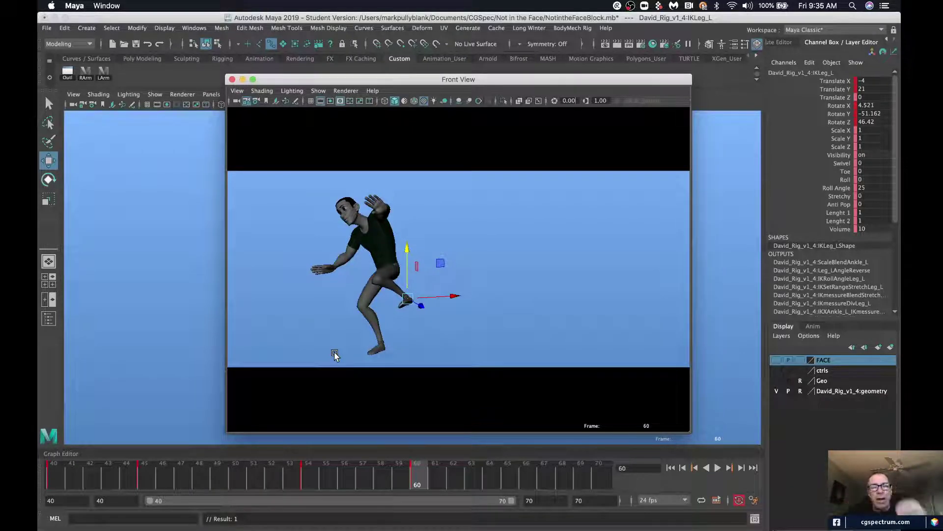
{"action": "left_click_drag", "start_coordinate": [408, 299], "coordinate": [407, 302]}
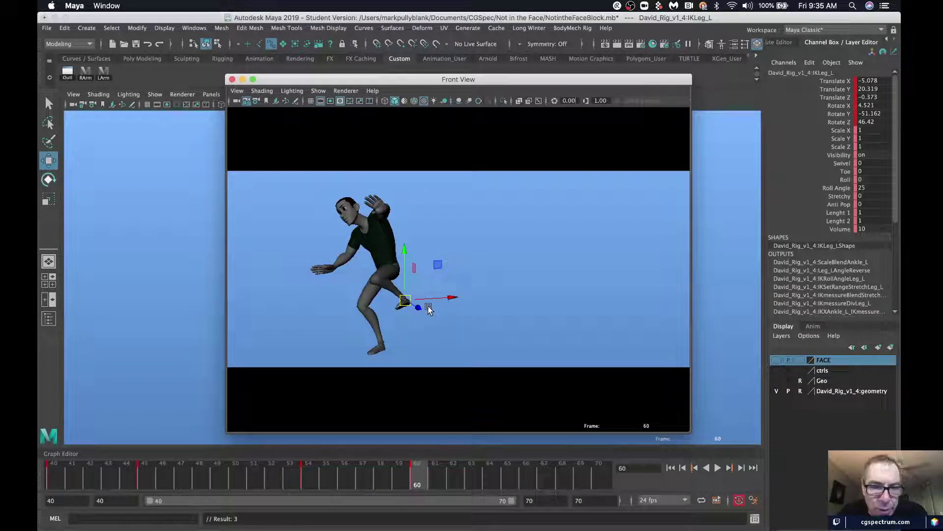
{"action": "mouse_move", "coordinate": [406, 301]}
{"action": "left_mouse_down"}
{"action": "mouse_move", "coordinate": [417, 295]}
{"action": "mouse_move", "coordinate": [411, 308]}
{"action": "left_mouse_up"}
{"action": "key", "text": "super+Tab"}
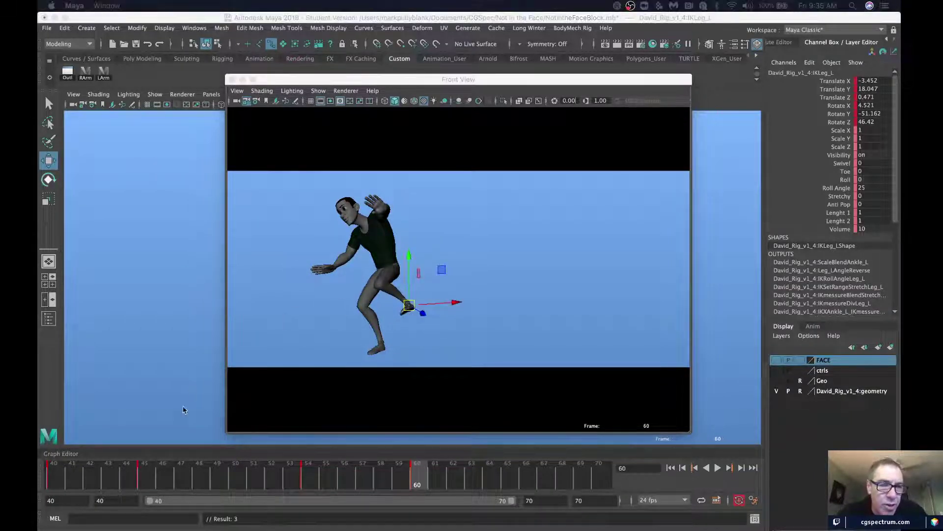
{"action": "left_click", "coordinate": [227, 433]}
{"action": "left_click_drag", "start_coordinate": [228, 433], "coordinate": [550, 335]}
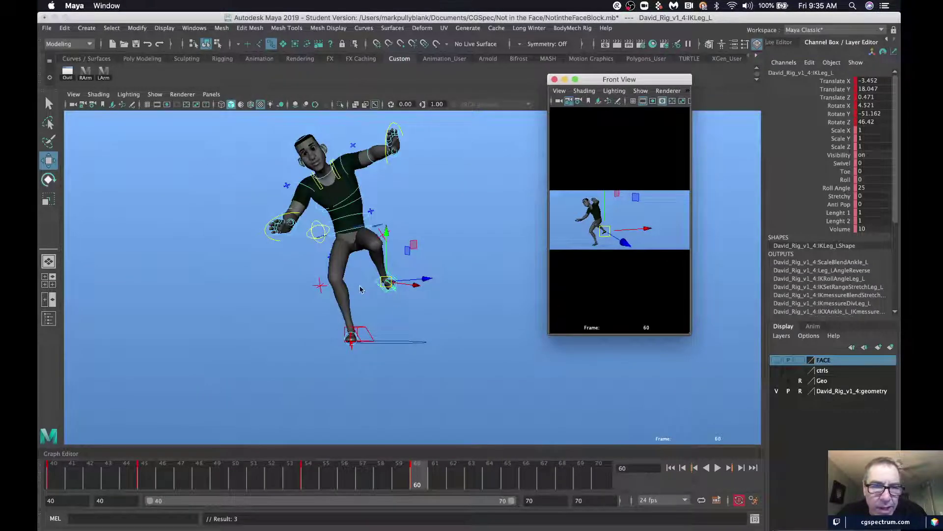
{"action": "left_click", "coordinate": [382, 233]}
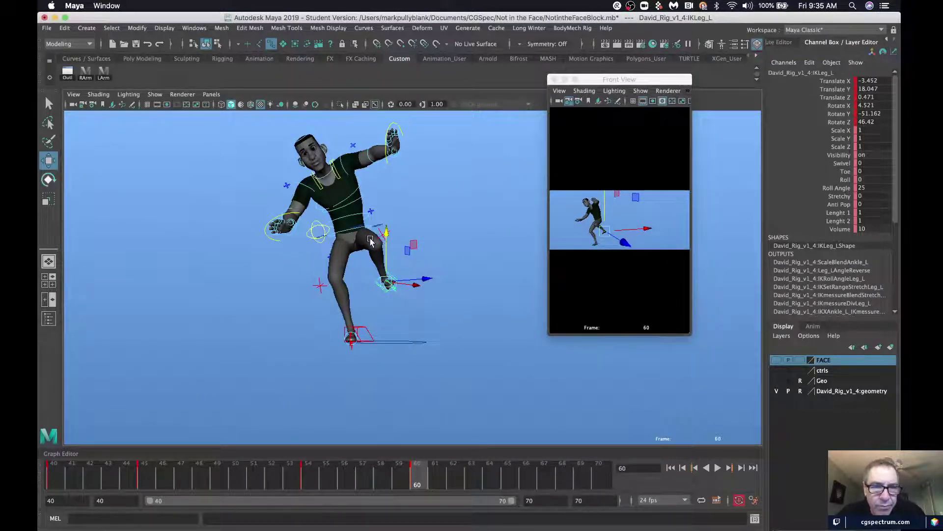
- Enlarge the shot camera window and move the left knee control PoleLeg_L to about X 12.6, Y 8.2, Z -10.7
{"action": "left_click", "coordinate": [378, 235]}
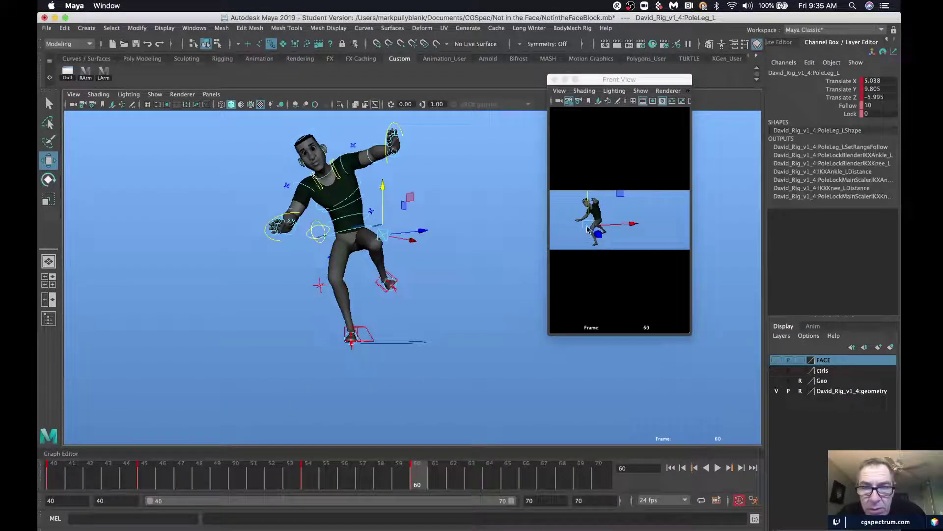
{"action": "left_click_drag", "start_coordinate": [549, 335], "coordinate": [323, 419]}
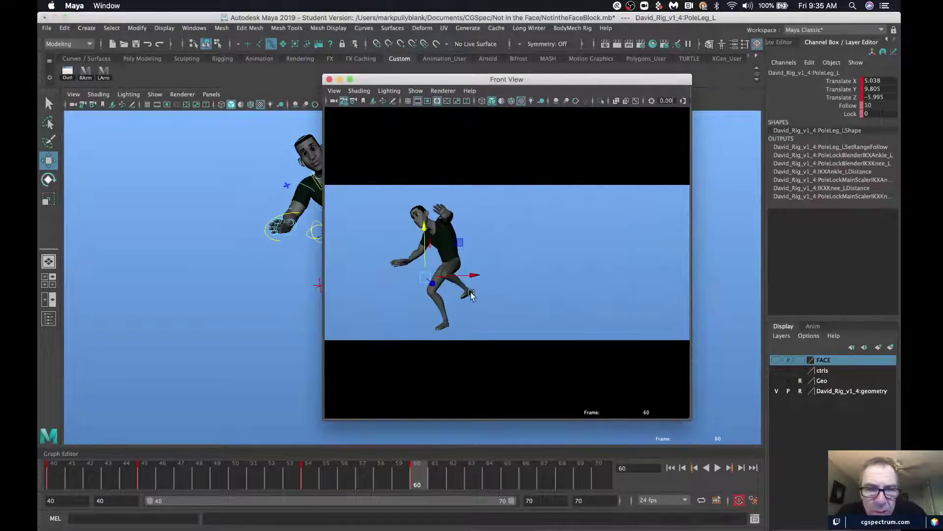
{"action": "left_click_drag", "start_coordinate": [422, 280], "coordinate": [443, 278]}
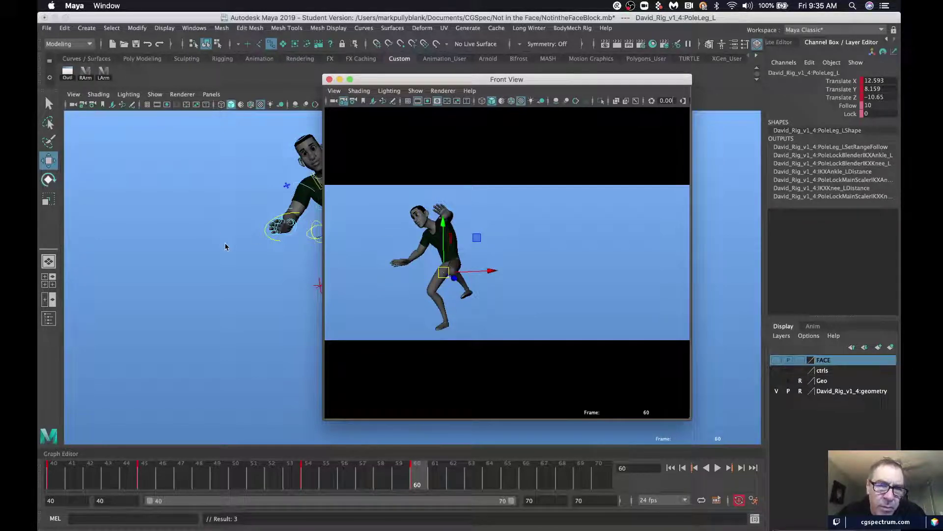
- Turn the head by rotating FKHead_M to about X 14.1, Y 2.9, Z -12.8
{"action": "left_click", "coordinate": [293, 147]}
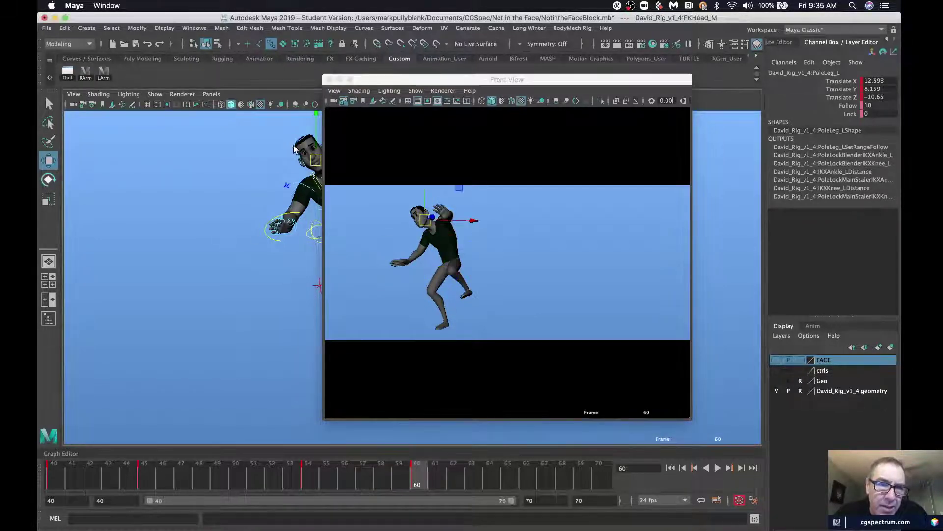
{"action": "key", "text": "e"}
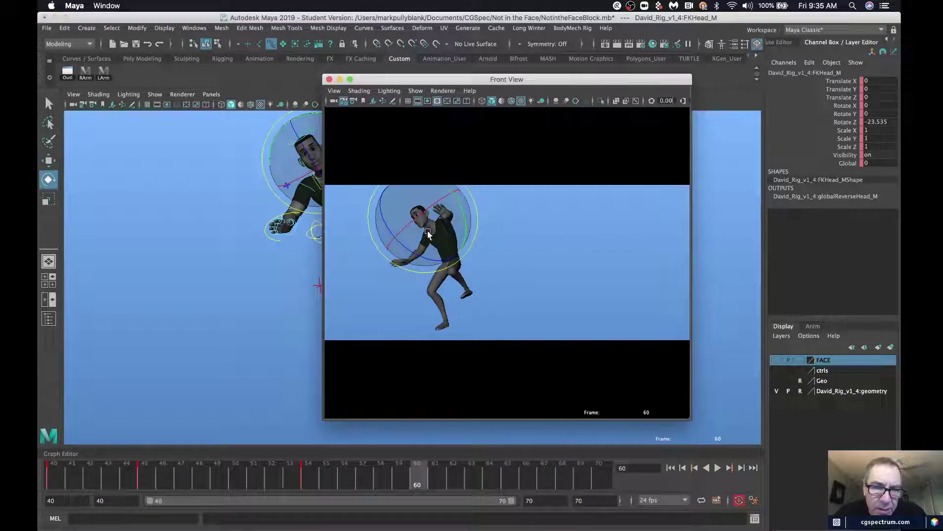
{"action": "left_click_drag", "start_coordinate": [428, 231], "coordinate": [391, 221]}
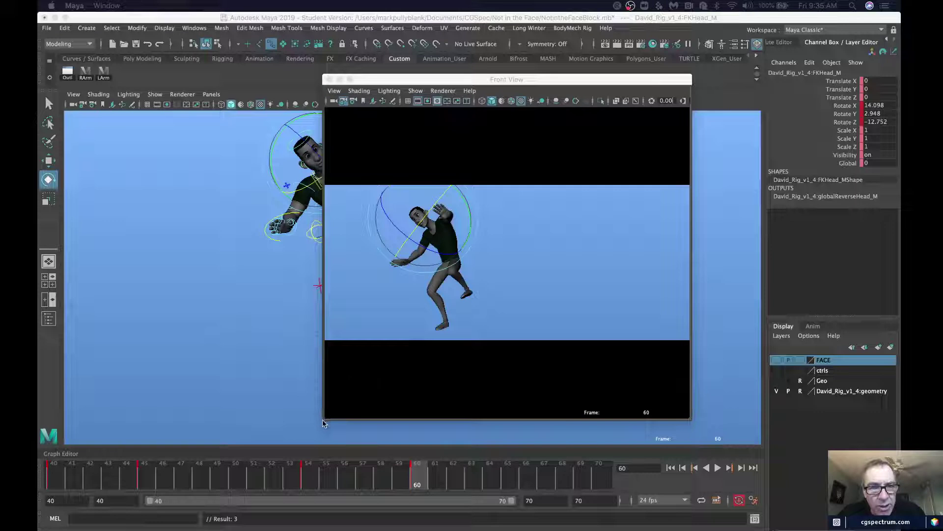
- Shrink the floating Front View window and move the root control to about X -11.6, Y -4.9, Z -10.5 at frame 60
{"action": "left_click_drag", "start_coordinate": [352, 397], "coordinate": [532, 298]}
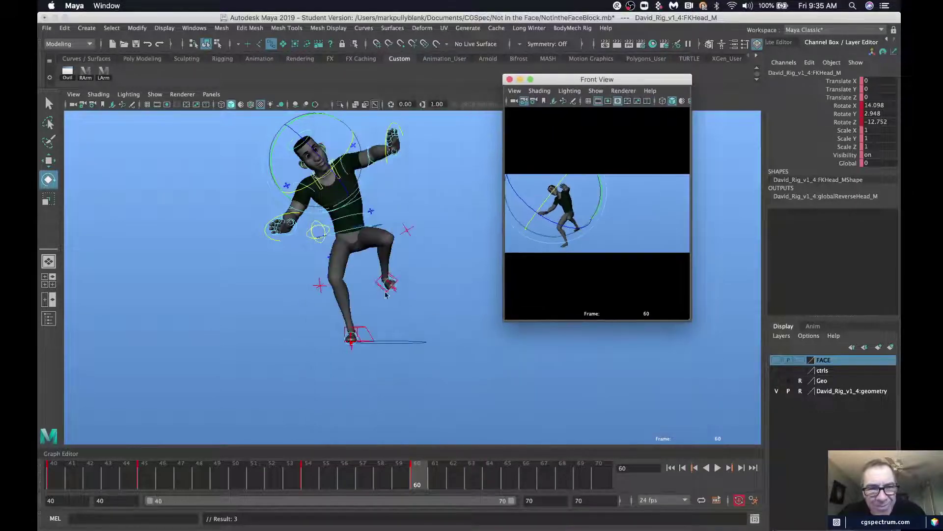
{"action": "left_click", "coordinate": [378, 227]}
{"action": "left_click_drag", "start_coordinate": [378, 228], "coordinate": [335, 247], "text": "alt"}
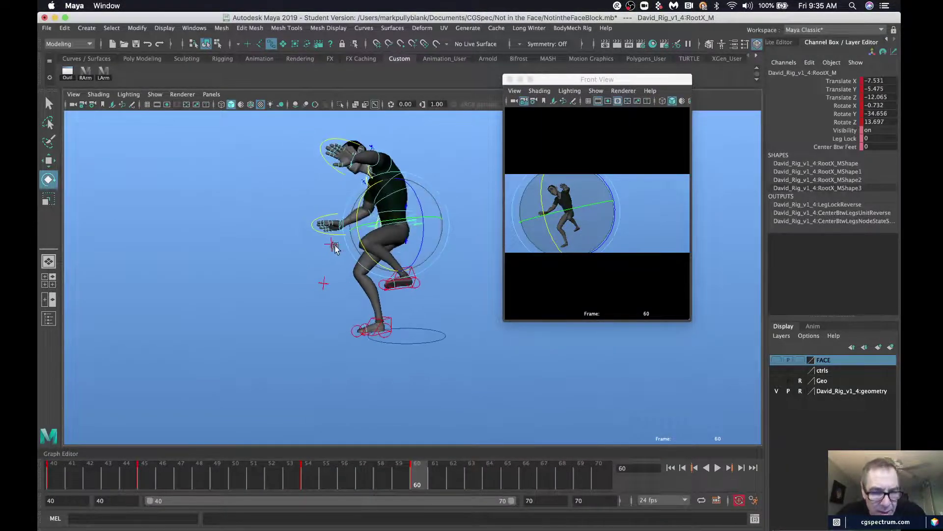
{"action": "key", "text": "w"}
{"action": "mouse_move", "coordinate": [398, 225]}
{"action": "left_mouse_down"}
{"action": "mouse_move", "coordinate": [376, 223]}
{"action": "mouse_move", "coordinate": [385, 225]}
{"action": "left_mouse_up"}
{"action": "left_click_drag", "start_coordinate": [293, 256], "coordinate": [388, 251], "text": "alt"}
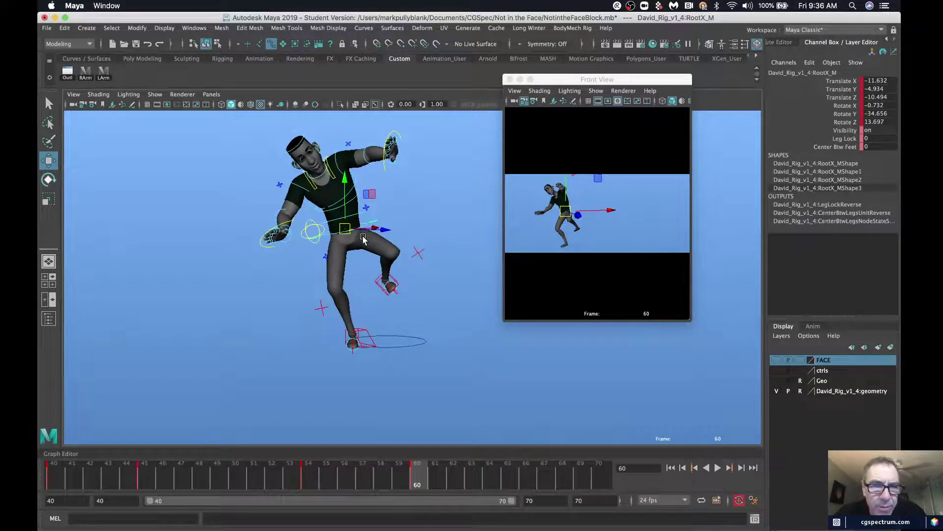
- Rotate the neck control to about 11.2 degrees in X at frame 60
{"action": "scroll", "coordinate": [361, 236], "scroll_direction": "up", "scroll_amount": 5}
{"action": "middle_click_drag", "start_coordinate": [293, 158], "coordinate": [324, 255], "text": "alt"}
{"action": "left_click", "coordinate": [303, 214]}
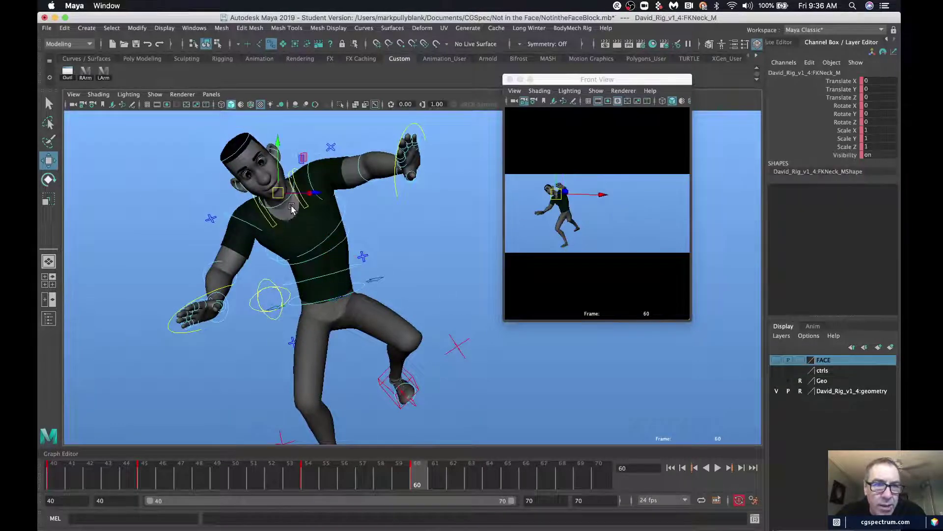
{"action": "key", "text": "e"}
{"action": "left_click_drag", "start_coordinate": [303, 214], "coordinate": [310, 202]}
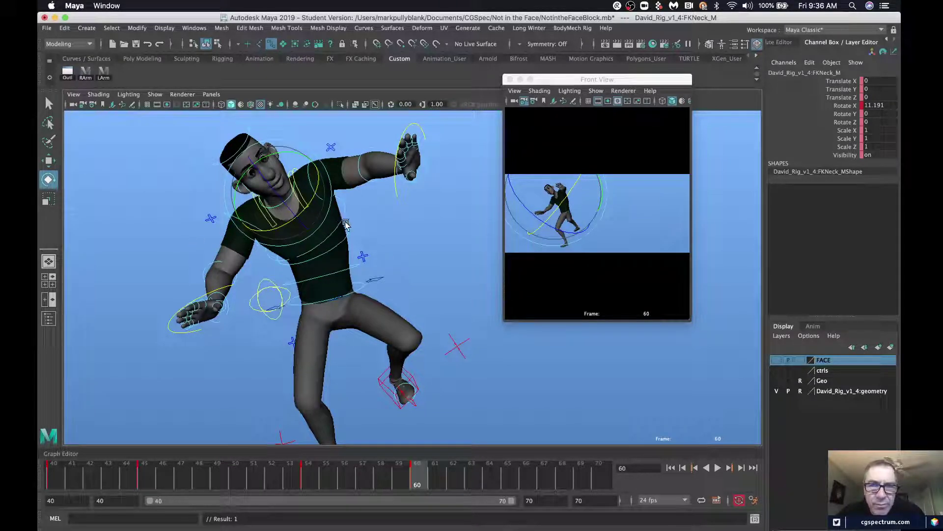
{"action": "left_click", "coordinate": [400, 240]}
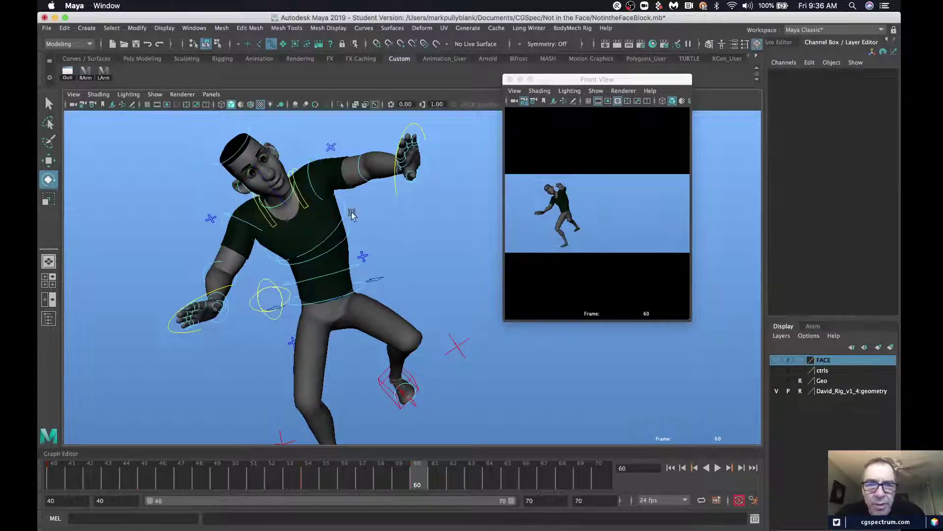
- Rotate the left shoulder control to extend the left arm farther outward from the body
{"action": "left_click", "coordinate": [315, 191]}
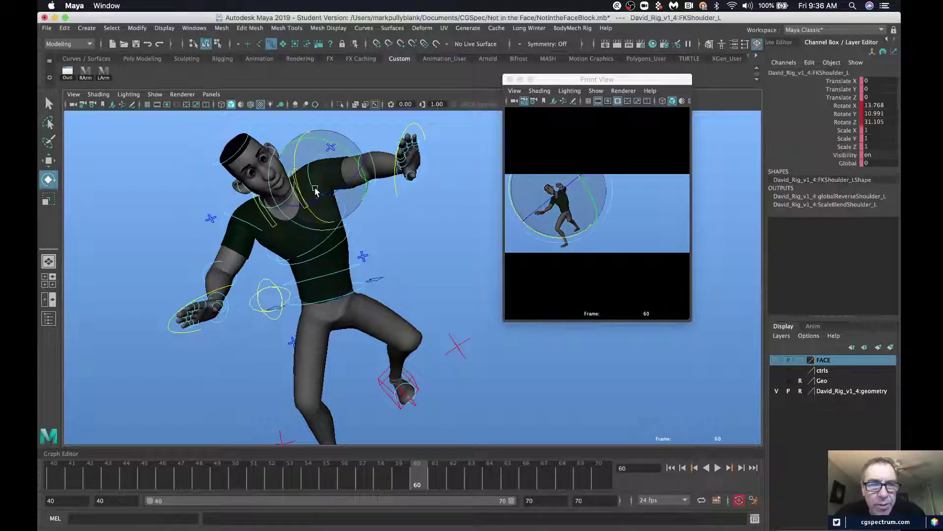
{"action": "left_click_drag", "start_coordinate": [315, 191], "coordinate": [339, 155]}
{"action": "left_click", "coordinate": [129, 219]}
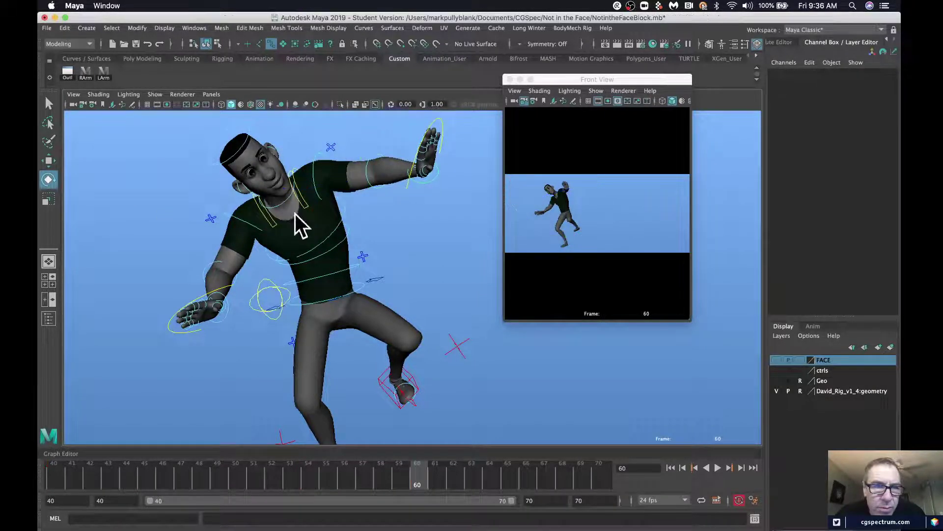
- Move the left scapula control along its own Y axis to Translate Y 1
{"action": "left_click", "coordinate": [299, 207]}
{"action": "key", "text": "w"}
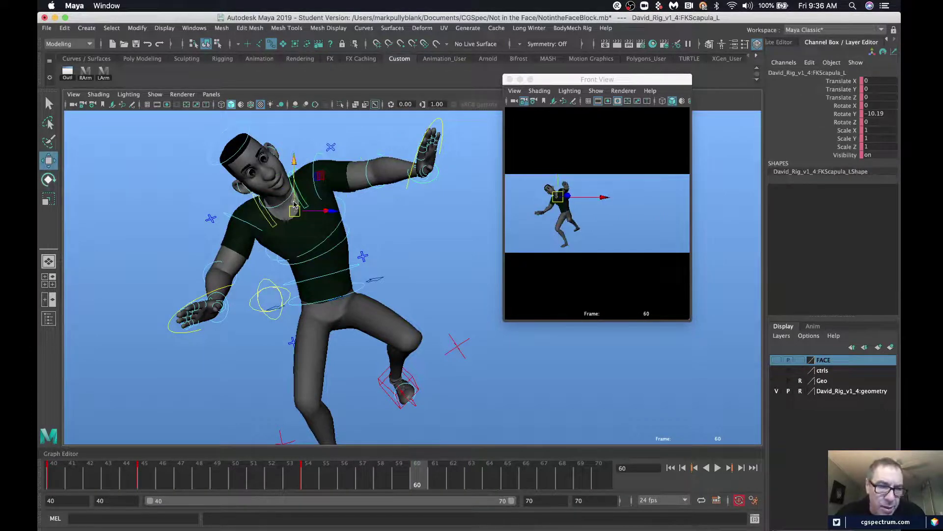
{"action": "mouse_move", "coordinate": [294, 204]}
{"action": "left_mouse_down"}
{"action": "mouse_move", "coordinate": [265, 187]}
{"action": "mouse_move", "coordinate": [279, 196]}
{"action": "left_mouse_up"}
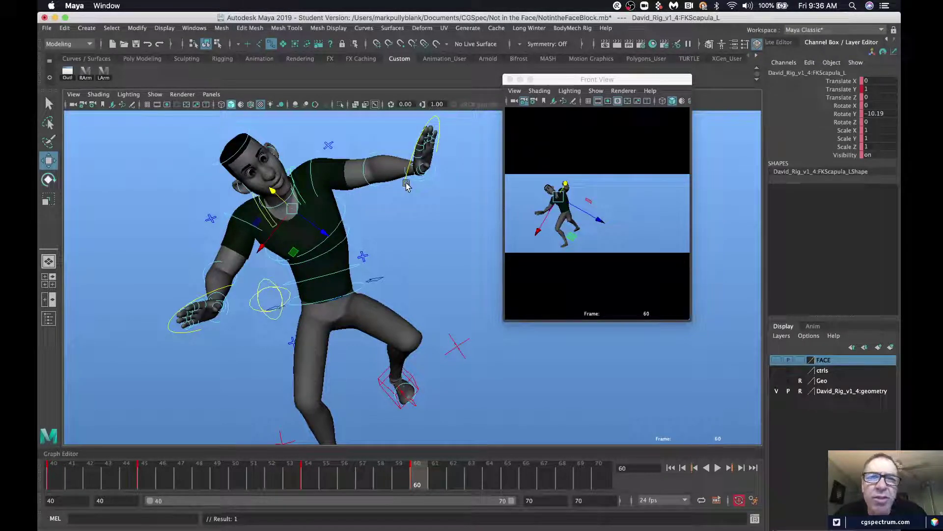
{"action": "left_click_drag", "start_coordinate": [273, 190], "coordinate": [273, 190]}
- Reset the Move tool to its default settings and close its settings window
{"action": "double_click", "coordinate": [48, 161]}
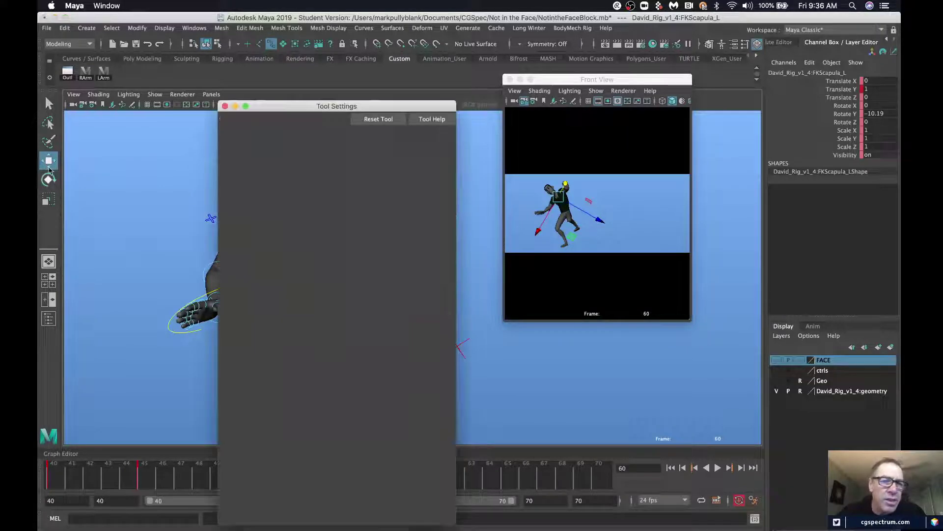
{"action": "left_click", "coordinate": [378, 119]}
{"action": "left_click", "coordinate": [225, 106]}
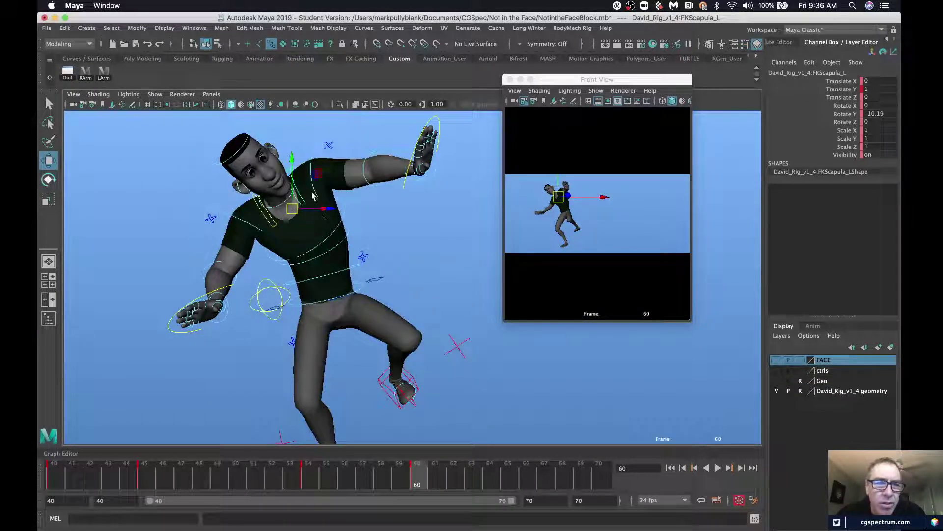
- Try moving the left scapula control farther along its own Y axis, and undo that move
{"action": "key", "text": "w"}
{"action": "left_click_drag", "start_coordinate": [308, 192], "coordinate": [275, 194]}
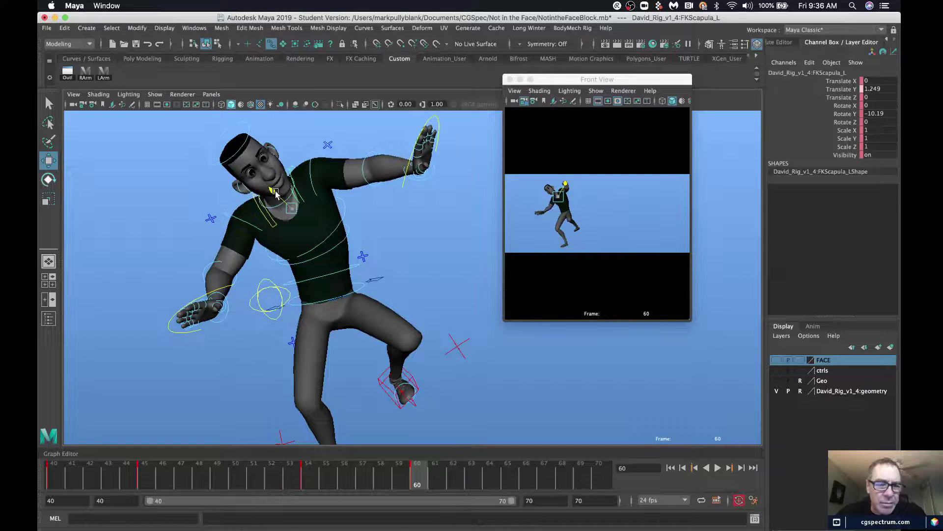
{"action": "key", "text": "z"}
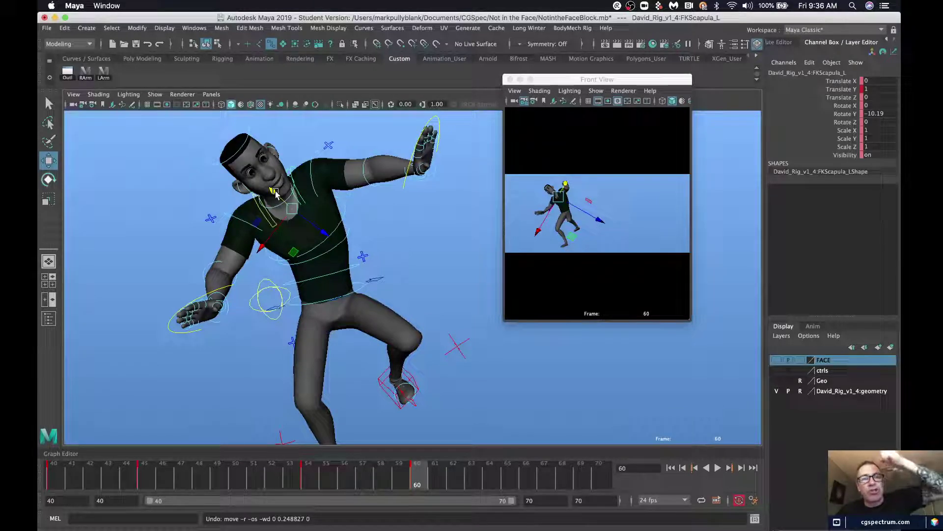
- Reset the Move tool settings again so the axis orientation is World
{"action": "double_click", "coordinate": [48, 162]}
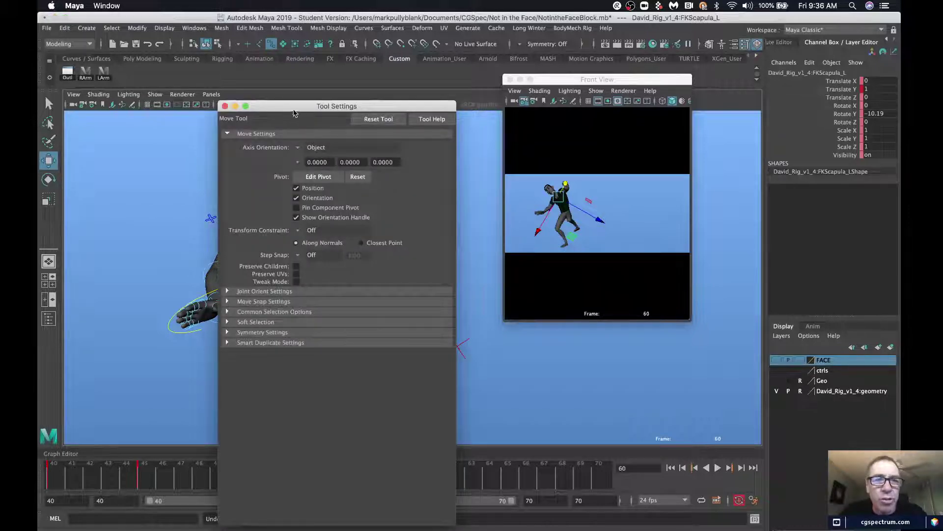
{"action": "left_click", "coordinate": [371, 120]}
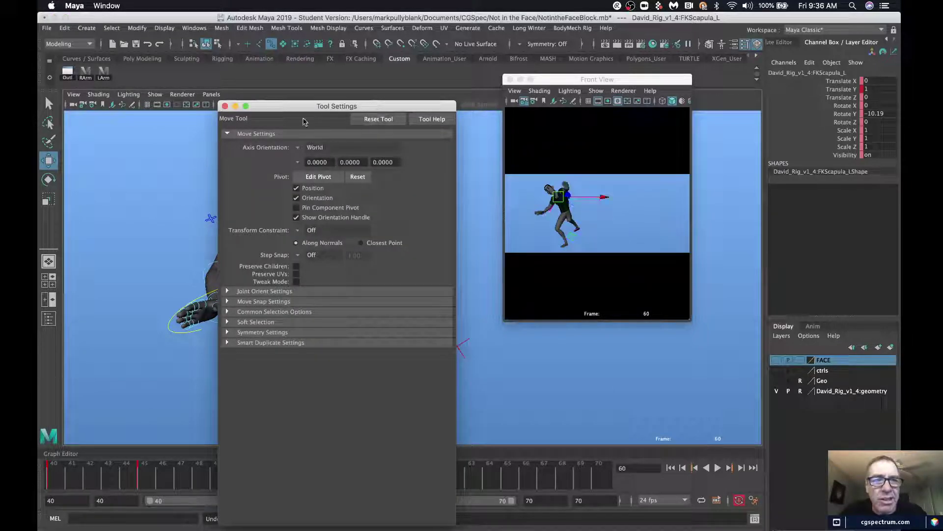
{"action": "left_click", "coordinate": [225, 107]}
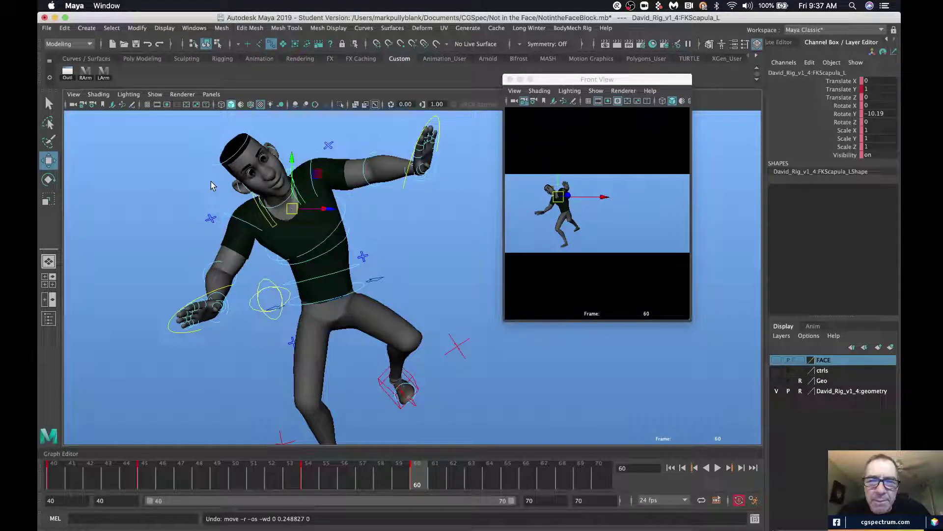
- Rotate the right scapula control to bring the right shoulder and arm forward across the torso
{"action": "left_click", "coordinate": [268, 217]}
{"action": "key", "text": "e"}
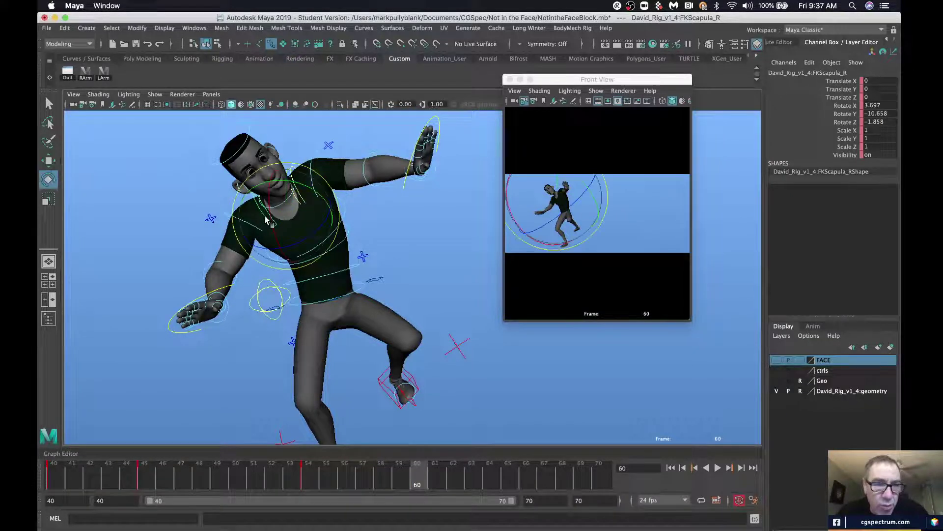
{"action": "left_click_drag", "start_coordinate": [249, 208], "coordinate": [277, 240]}
{"action": "left_click", "coordinate": [178, 227]}
{"action": "left_click", "coordinate": [247, 212]}
{"action": "left_click", "coordinate": [141, 232]}
{"action": "left_click", "coordinate": [271, 221]}
{"action": "left_click_drag", "start_coordinate": [316, 215], "coordinate": [325, 218]}
{"action": "left_click", "coordinate": [188, 226]}
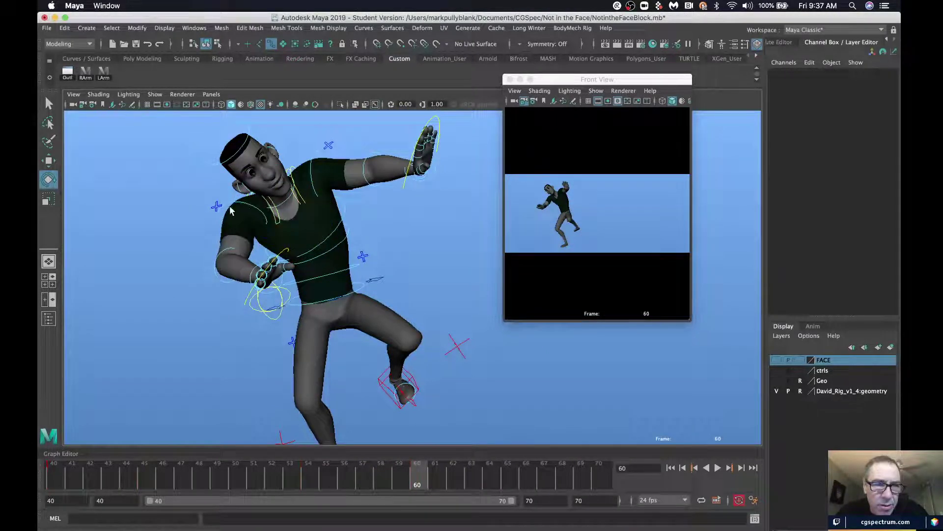
- Rotate the right shoulder control to about X 6, Y 21.6, Z 82.4 and key it at frame 60
{"action": "left_click", "coordinate": [237, 201]}
{"action": "left_click_drag", "start_coordinate": [248, 222], "coordinate": [269, 212]}
{"action": "key", "text": "s"}
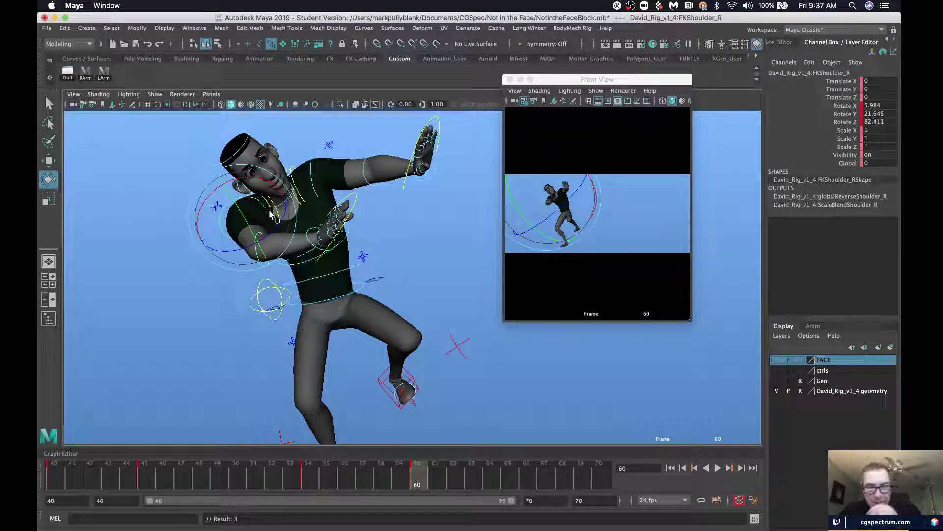
- Rotate the hip swinger control to about X -15.3, Y 12.1, Z -15.9
{"action": "left_click", "coordinate": [252, 313]}
{"action": "mouse_move", "coordinate": [294, 264]}
{"action": "left_mouse_down"}
{"action": "mouse_move", "coordinate": [301, 274]}
{"action": "mouse_move", "coordinate": [288, 247]}
{"action": "left_mouse_up"}
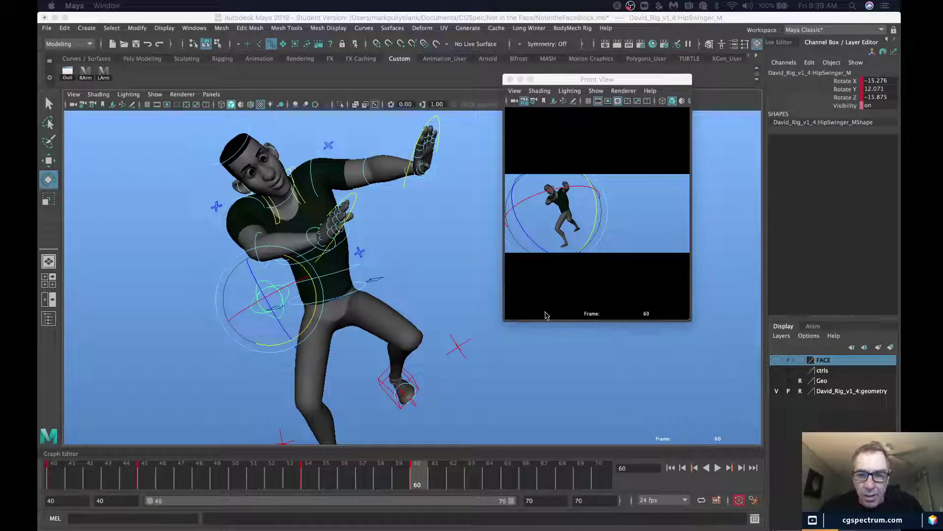
{"action": "left_click", "coordinate": [420, 252]}
- Rotate the chest and spine controls together to about X -8.4, Y -9.9, Z 13.5 and key them at frame 60
{"action": "left_click_drag", "start_coordinate": [422, 253], "coordinate": [411, 247], "text": "alt"}
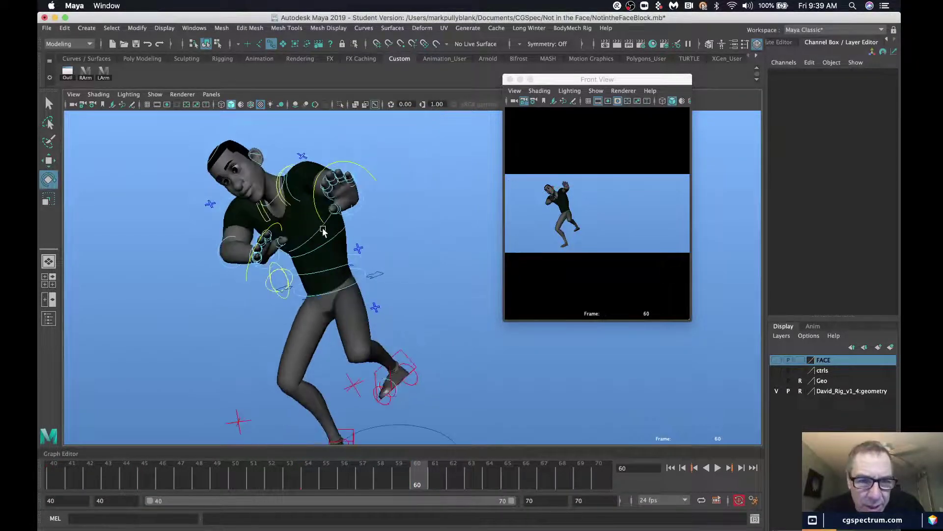
{"action": "left_click", "coordinate": [321, 247]}
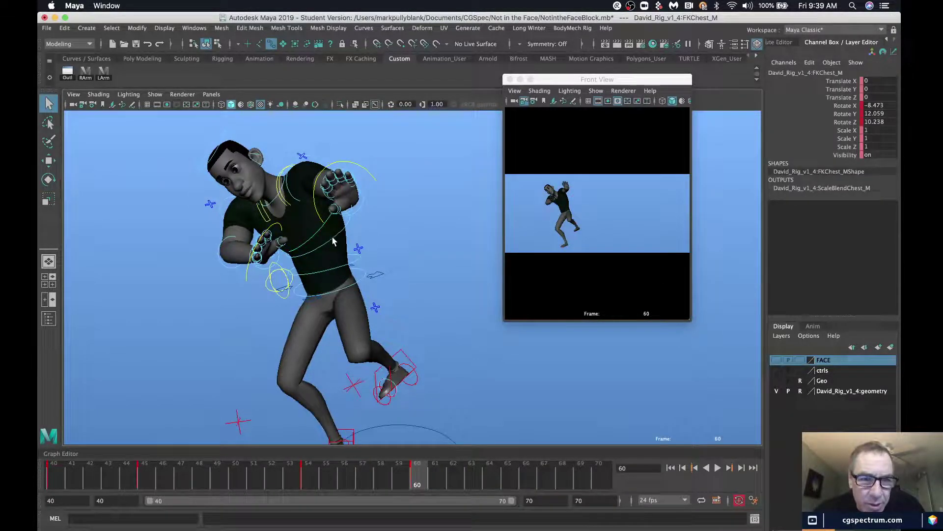
{"action": "key", "text": "q"}
{"action": "left_click_drag", "start_coordinate": [333, 249], "coordinate": [379, 236], "text": "alt"}
{"action": "key", "text": "e"}
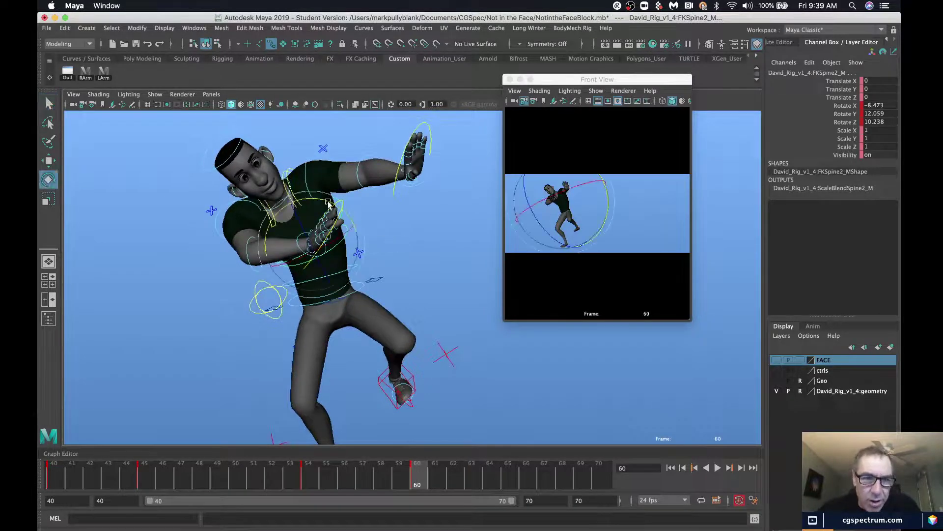
{"action": "left_click_drag", "start_coordinate": [328, 203], "coordinate": [340, 216]}
{"action": "key", "text": "s"}
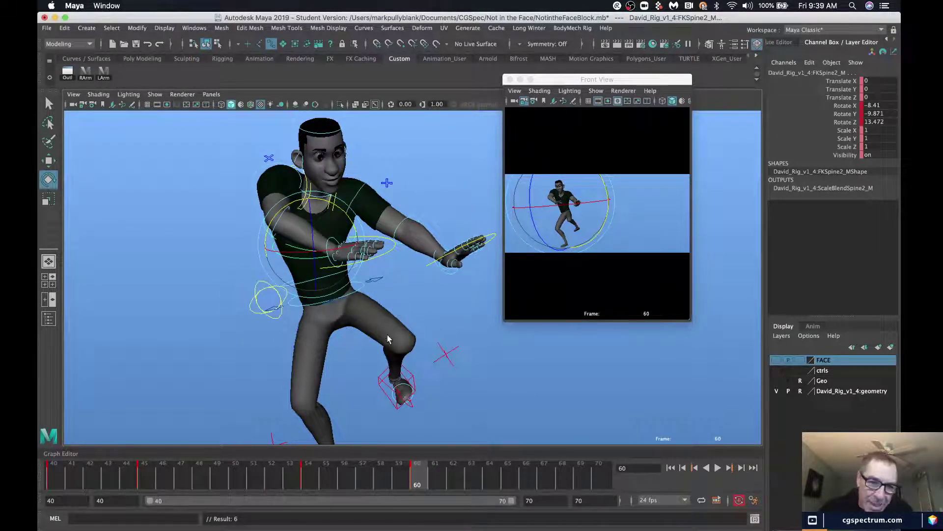
- Rotate the hip swinger to about X -17.4, Y 30.6, Z -21.7 and the root control to about 28.4 in Z
{"action": "left_click", "coordinate": [259, 306]}
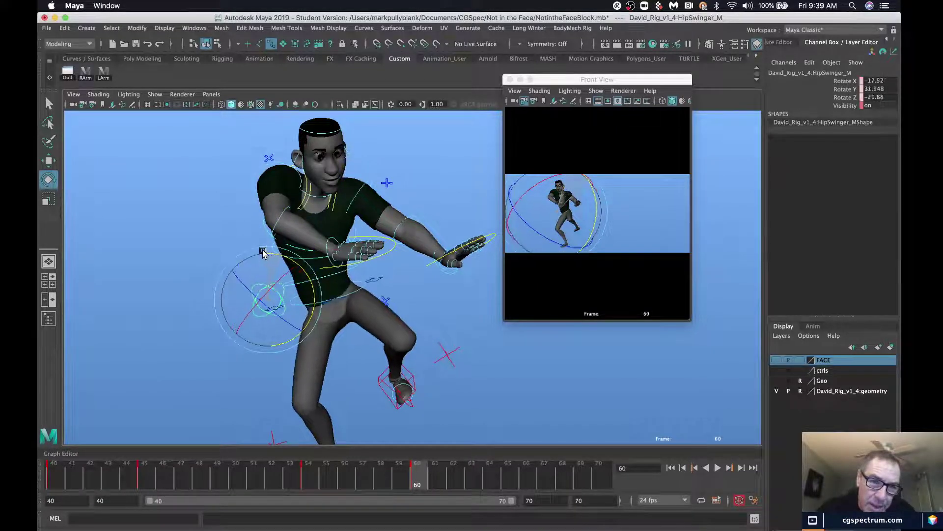
{"action": "left_click_drag", "start_coordinate": [304, 303], "coordinate": [350, 291]}
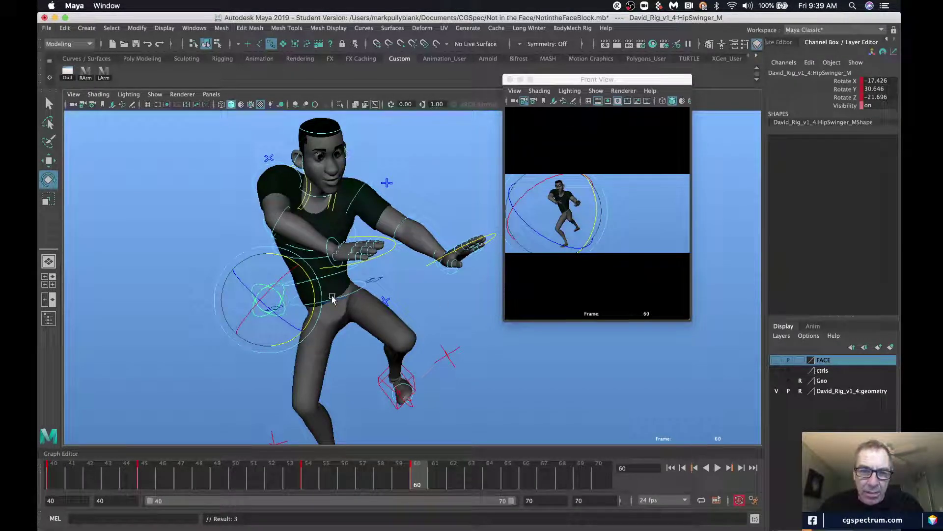
{"action": "left_click", "coordinate": [377, 282]}
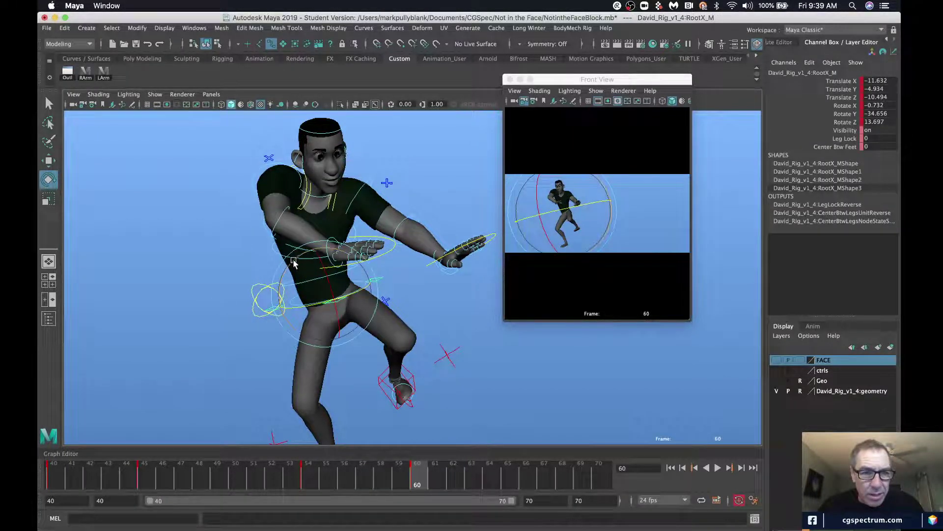
{"action": "left_click_drag", "start_coordinate": [293, 258], "coordinate": [283, 269]}
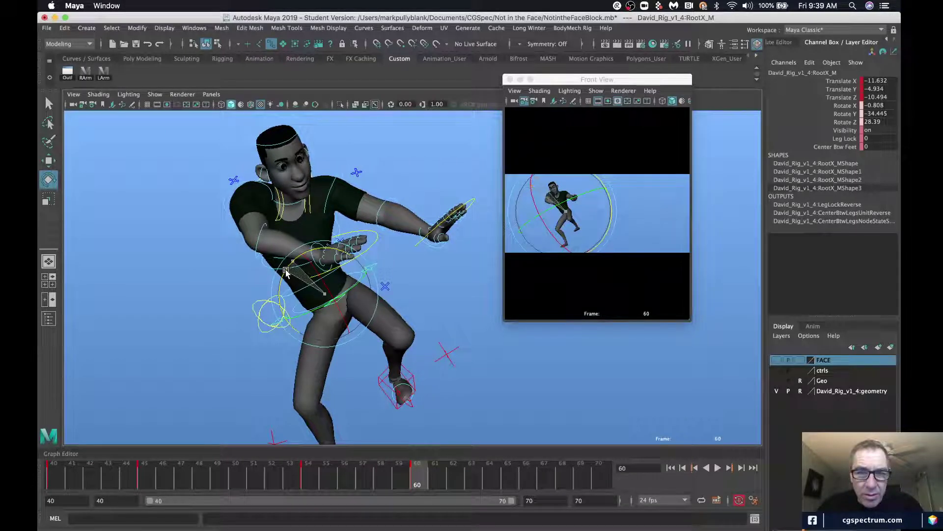
- Rotate the right shoulder to about X 11, Y 31.6, Z 69.3 and the left shoulder to about X 36, Y 5.8, Z 15.4
{"action": "left_click", "coordinate": [225, 191]}
{"action": "left_click_drag", "start_coordinate": [272, 203], "coordinate": [258, 196]}
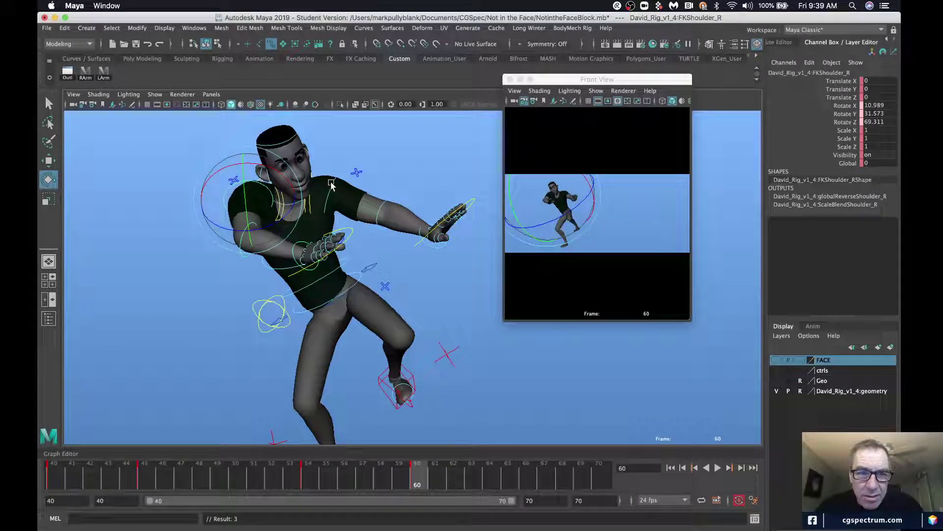
{"action": "left_click", "coordinate": [362, 177]}
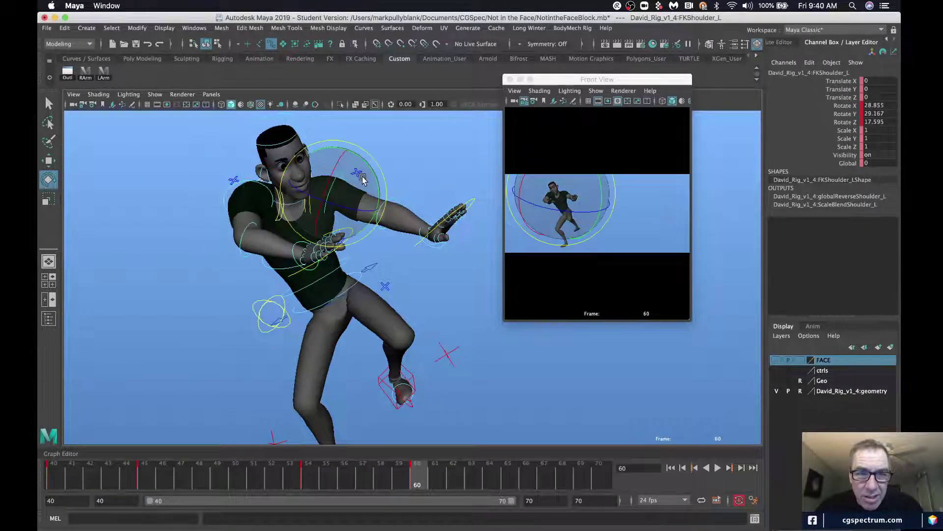
{"action": "left_click_drag", "start_coordinate": [375, 173], "coordinate": [363, 159]}
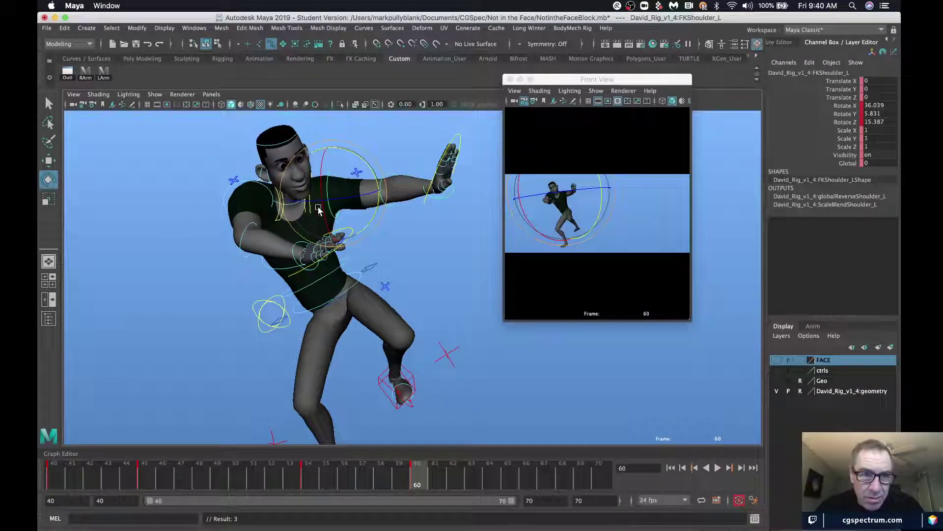
- Rotate the chest and spine controls together to readjust the twist of the upper torso
{"action": "left_click", "coordinate": [176, 272]}
{"action": "left_click_drag", "start_coordinate": [281, 267], "coordinate": [248, 279], "text": "alt"}
{"action": "left_click", "coordinate": [302, 242]}
{"action": "key", "text": "q"}
{"action": "left_click_drag", "start_coordinate": [299, 252], "coordinate": [317, 201], "text": "alt"}
{"action": "left_click", "coordinate": [303, 253], "text": "shift"}
{"action": "key", "text": "e"}
- Rotate the left scapula to about -14.5 in Z and the left shoulder to about X 31, Y 10.6, Z 15.9
{"action": "left_click", "coordinate": [298, 178]}
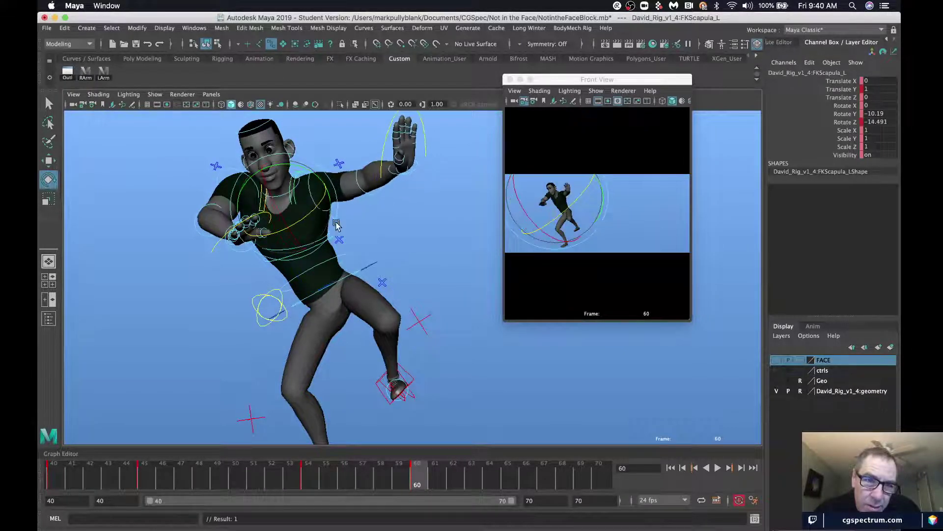
{"action": "left_click", "coordinate": [329, 212]}
{"action": "left_click", "coordinate": [330, 210]}
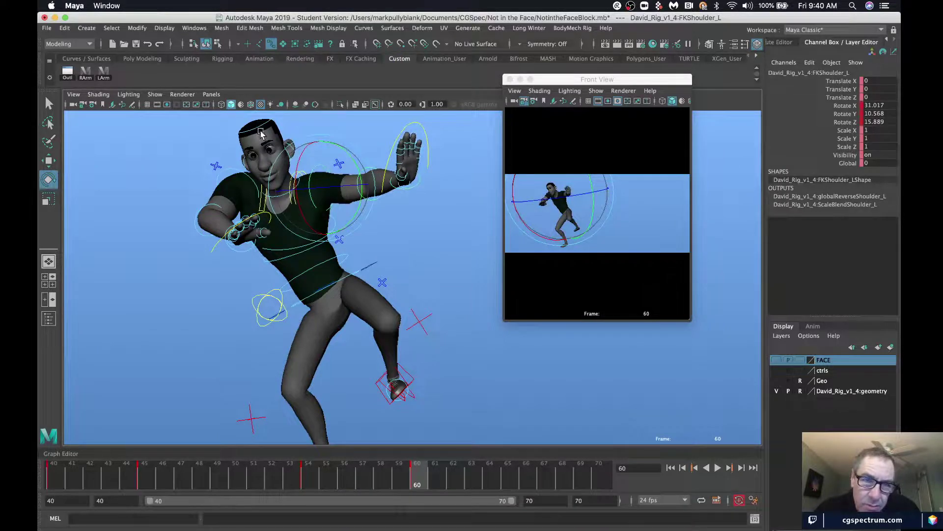
- Rotate the head control to turn the face toward the raised left hand
{"action": "left_click", "coordinate": [279, 154]}
{"action": "left_click_drag", "start_coordinate": [306, 158], "coordinate": [303, 225]}
{"action": "left_click", "coordinate": [290, 243]}
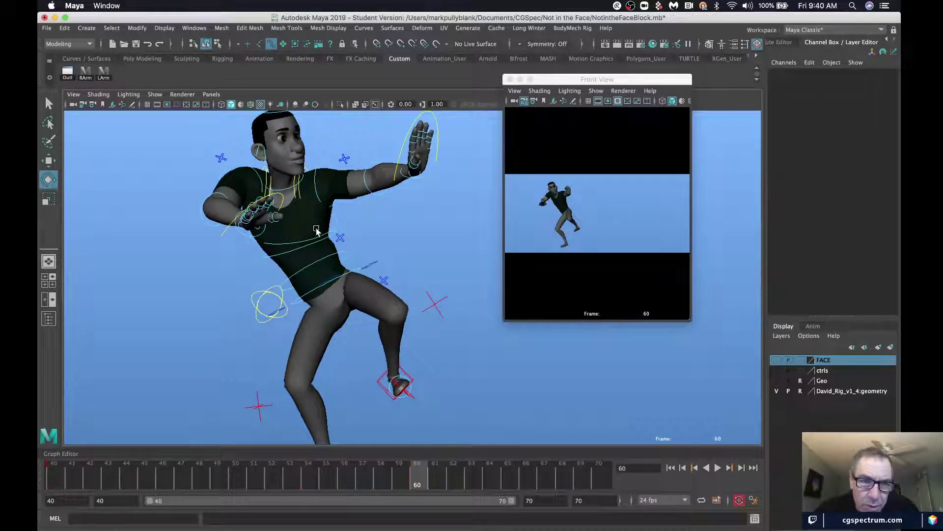
- Rotate the root control at frame 60 to about X -0.8, Y -34.5, Z 21.9
{"action": "left_click", "coordinate": [329, 211]}
{"action": "left_click_drag", "start_coordinate": [328, 206], "coordinate": [327, 204]}
{"action": "left_click", "coordinate": [301, 296]}
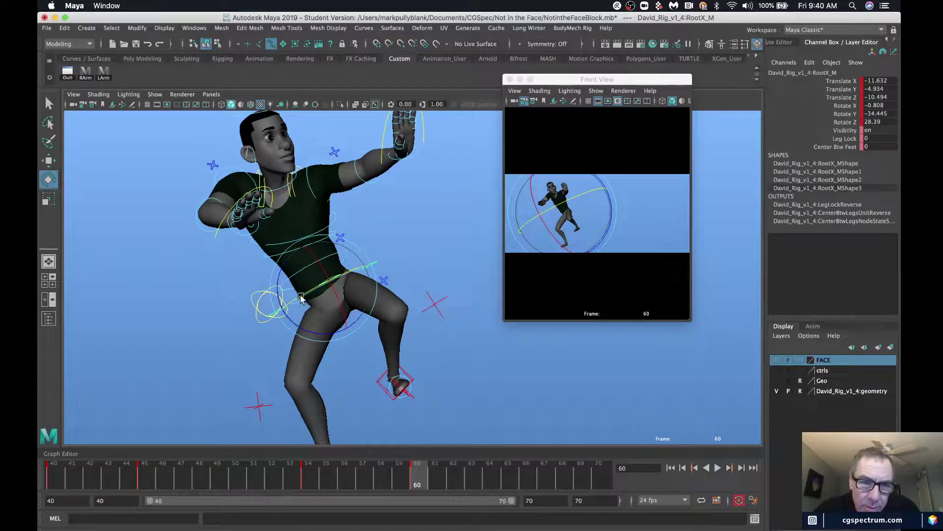
{"action": "left_click_drag", "start_coordinate": [277, 287], "coordinate": [279, 284]}
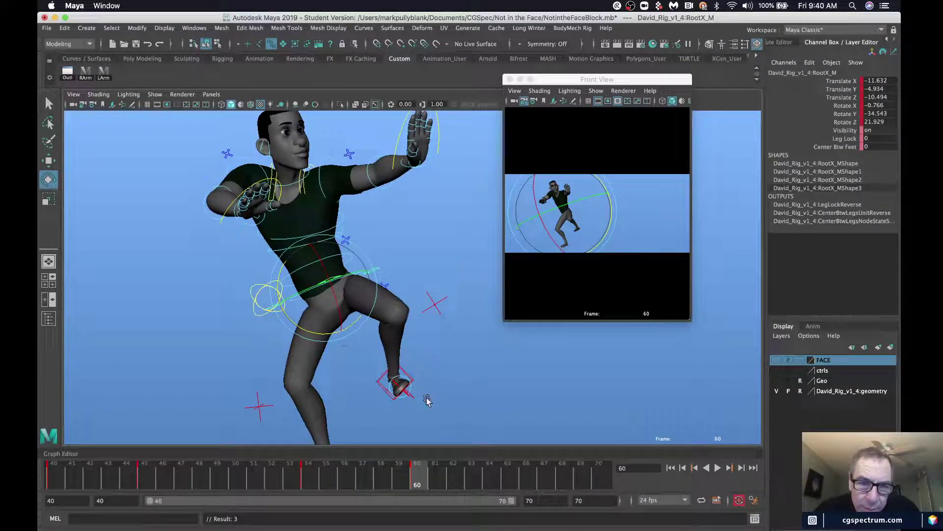
- Move the raised left foot's IK control to about X -12, Y 21.9, Z 2.8, lifting the left knee
{"action": "left_click_drag", "start_coordinate": [428, 399], "coordinate": [344, 388], "text": "alt"}
{"action": "left_click", "coordinate": [400, 364]}
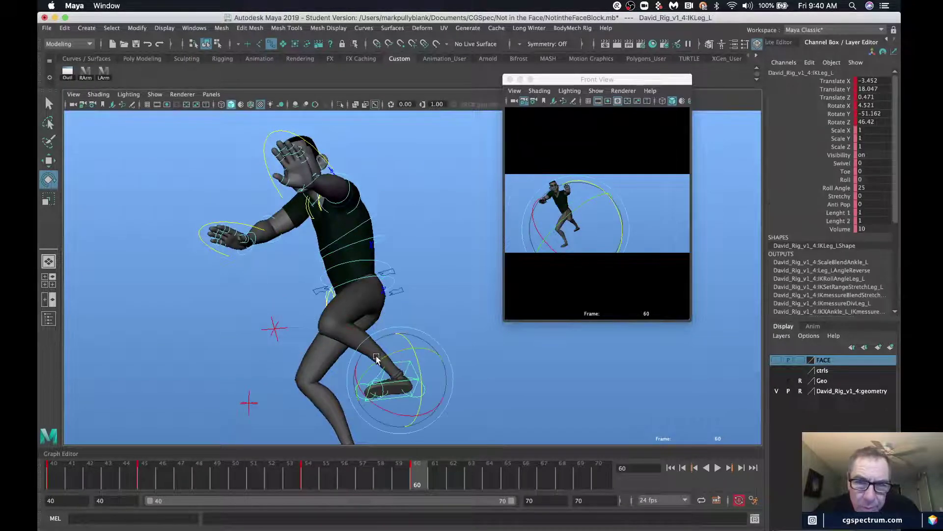
{"action": "key", "text": "w"}
{"action": "left_click_drag", "start_coordinate": [400, 385], "coordinate": [358, 364]}
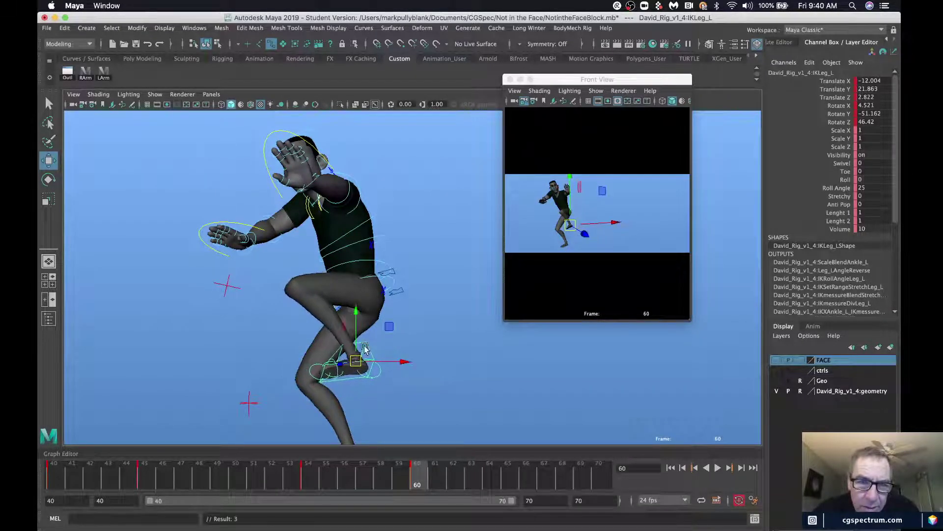
- Rotate the hip swing control to about X -28.4, Y 21, Z -46.6
{"action": "left_click_drag", "start_coordinate": [357, 247], "coordinate": [376, 273], "text": "alt"}
{"action": "left_click", "coordinate": [413, 294]}
{"action": "key", "text": "e"}
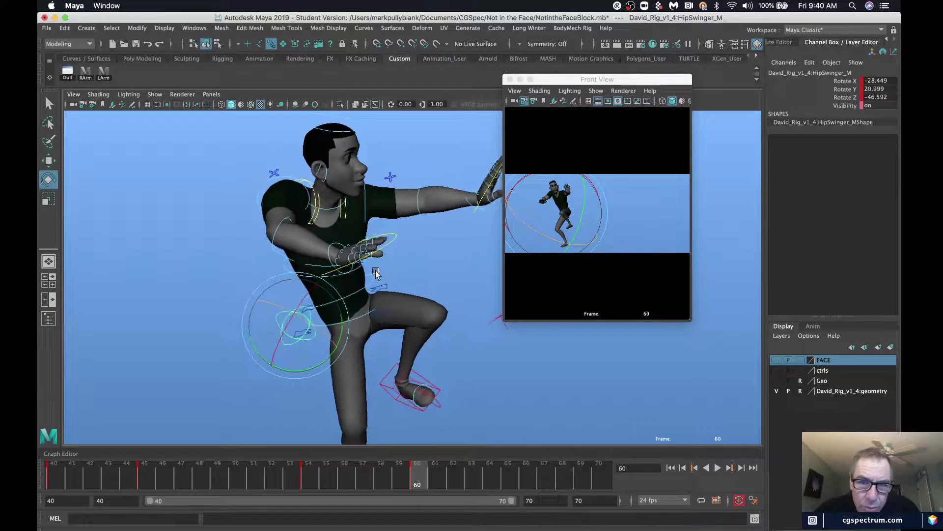
{"action": "middle_click_drag", "start_coordinate": [382, 198], "coordinate": [373, 219], "text": "alt"}
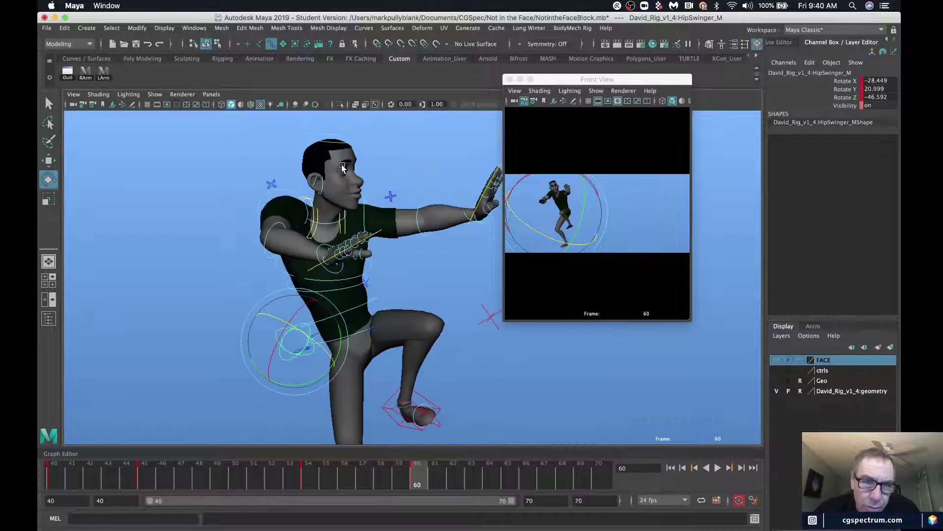
- Rotate the head control to about X 49.6, Y -13.3, Z -7.5, tilting the head back from the raised hand
{"action": "left_click", "coordinate": [302, 193]}
{"action": "left_click_drag", "start_coordinate": [302, 193], "coordinate": [327, 186]}
{"action": "key", "text": "Down"}
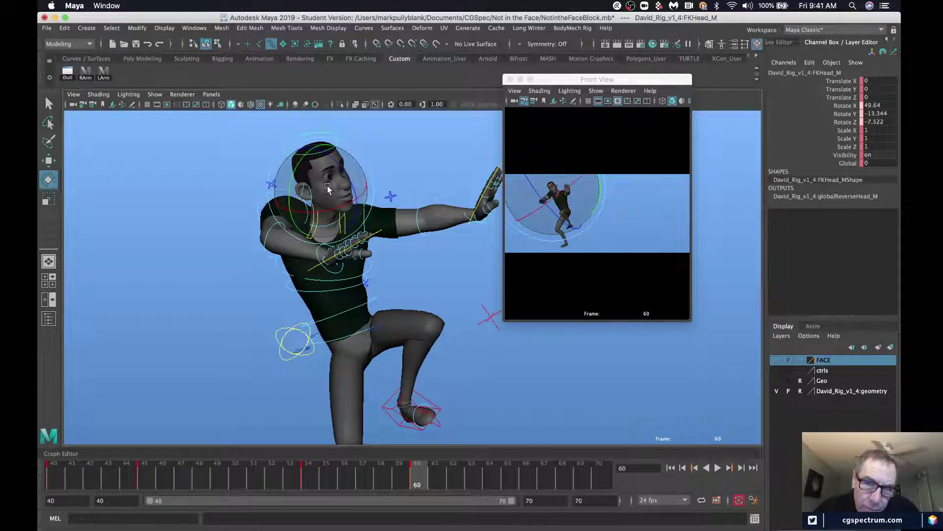
- Rotate the right shoulder to about X 0, Y 25.7, Z 90.1 and the right scapula to about X 10.3, Y -1.4, Z 27.3
{"action": "left_click", "coordinate": [211, 264]}
{"action": "left_click", "coordinate": [279, 254]}
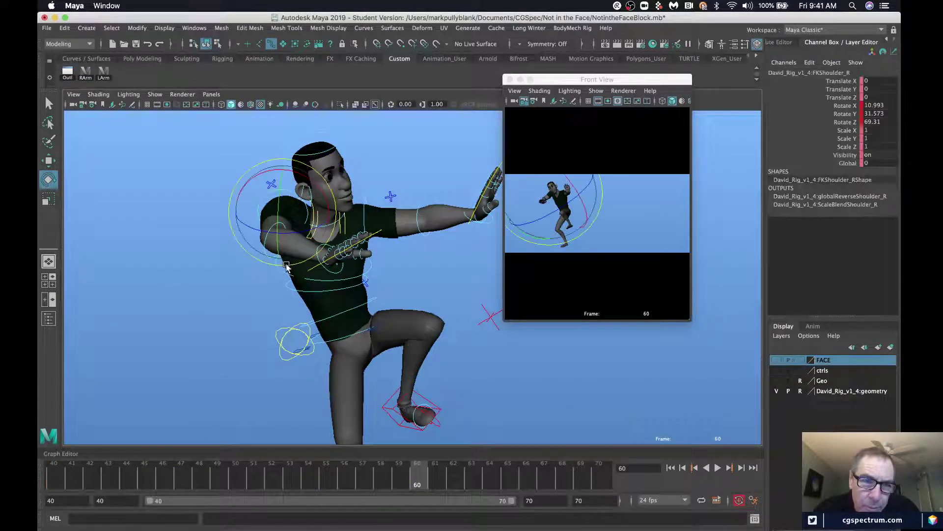
{"action": "left_click_drag", "start_coordinate": [288, 218], "coordinate": [305, 225]}
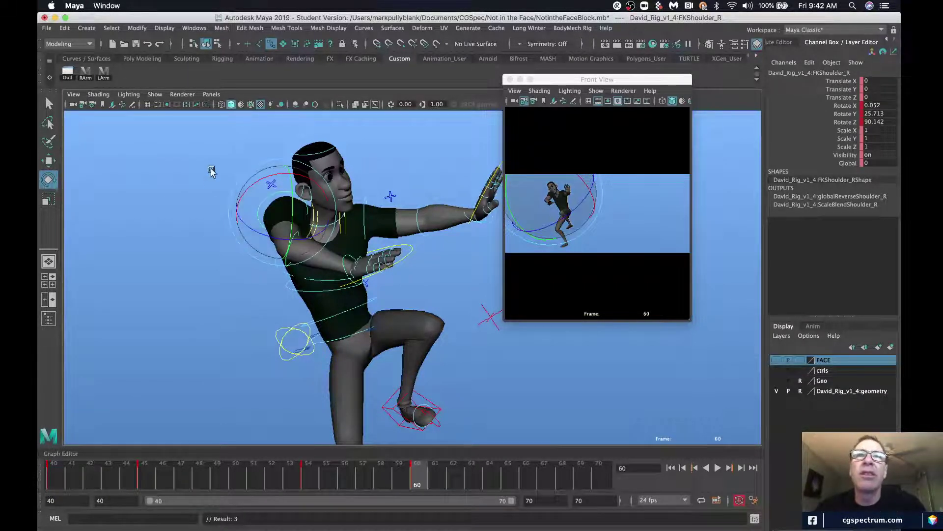
{"action": "left_click", "coordinate": [151, 226]}
{"action": "left_click_drag", "start_coordinate": [296, 242], "coordinate": [295, 239], "text": "alt"}
{"action": "left_click", "coordinate": [276, 246]}
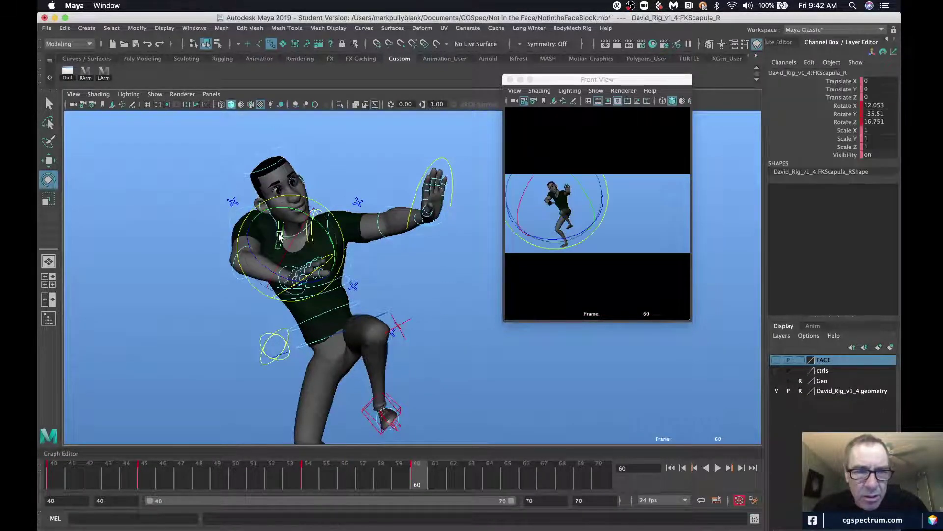
{"action": "left_click_drag", "start_coordinate": [268, 210], "coordinate": [304, 250]}
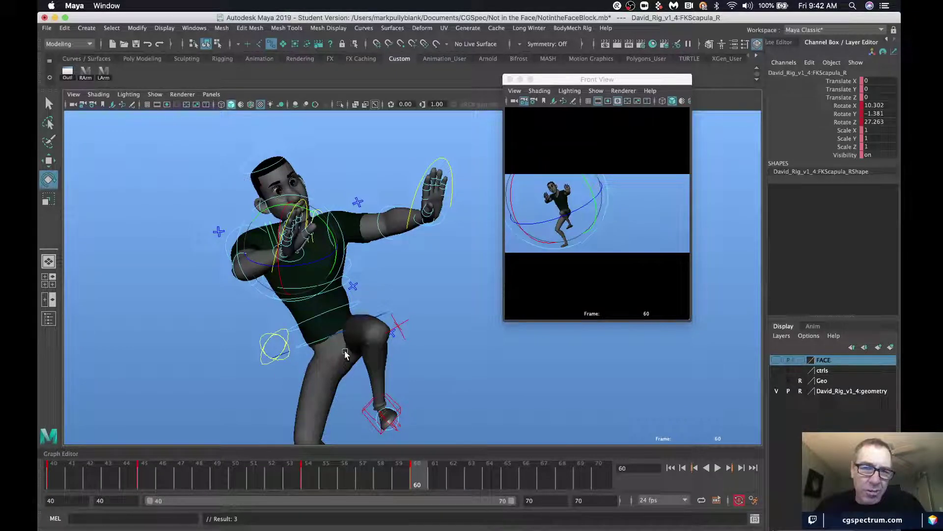
- Select all the rig's controls, key the pose at frame 60, and hold the same pose with a key at frame 70
{"action": "right_click_drag", "start_coordinate": [344, 350], "coordinate": [278, 234], "text": "alt"}
{"action": "left_click_drag", "start_coordinate": [253, 179], "coordinate": [614, 526]}
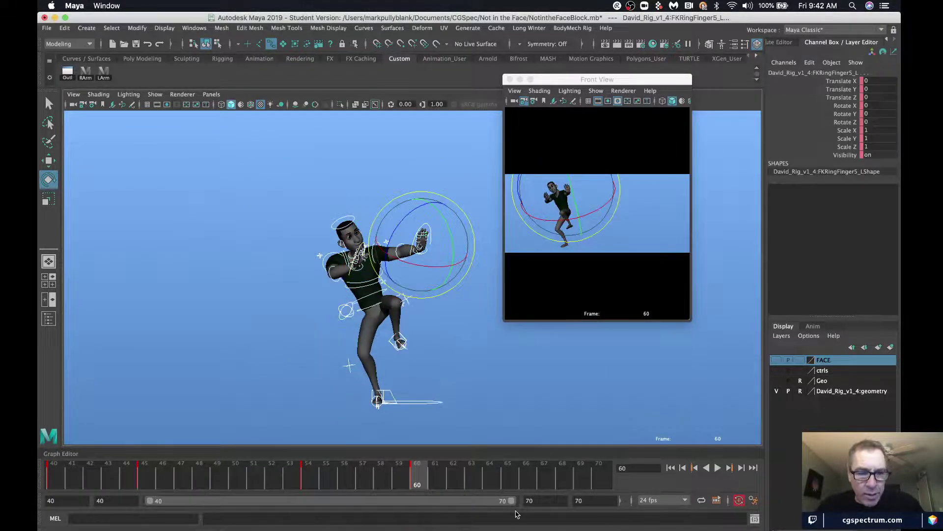
{"action": "key", "text": "s"}
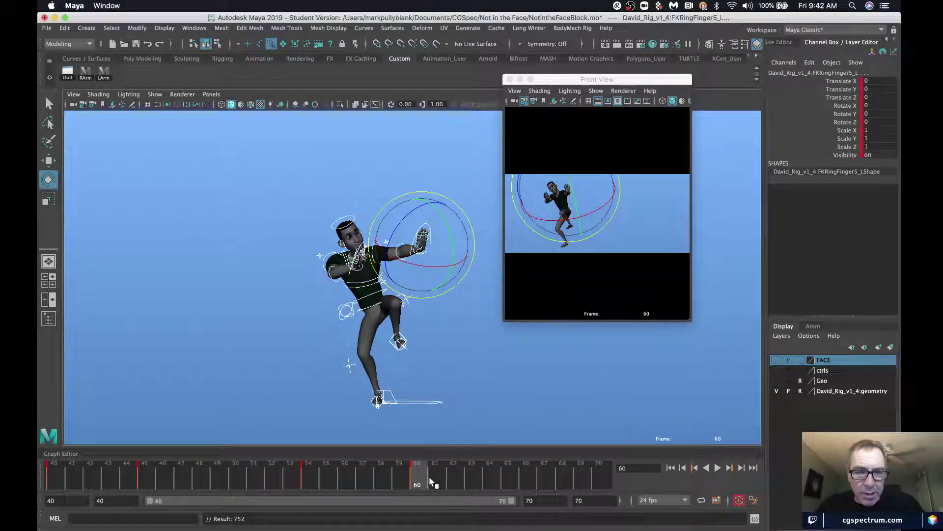
{"action": "left_click", "coordinate": [601, 470]}
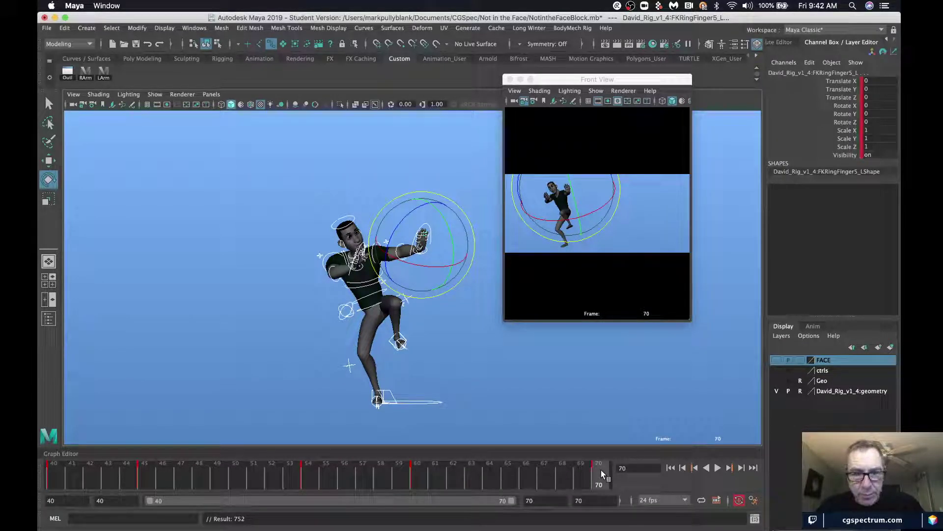
- Copy the pose of all controls from frame 45 to frame 40 and key it there
{"action": "left_click", "coordinate": [51, 474]}
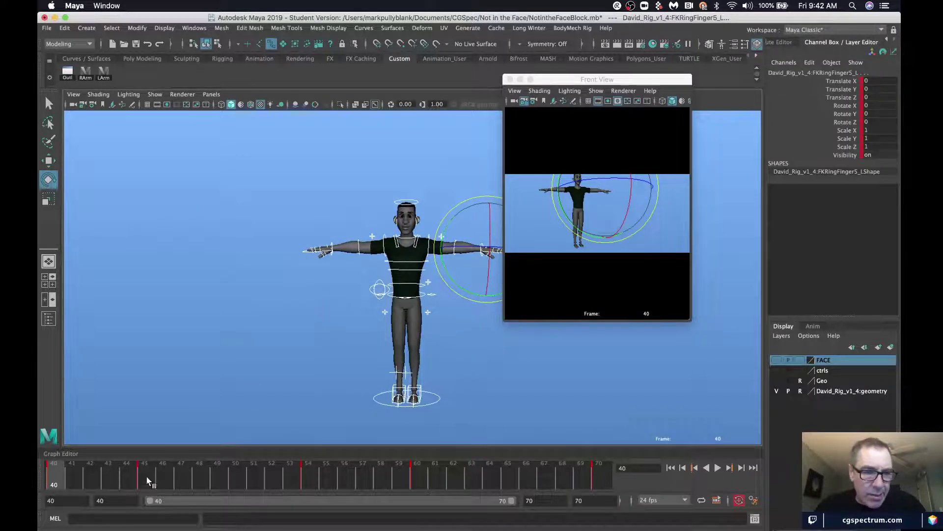
{"action": "left_click", "coordinate": [146, 477]}
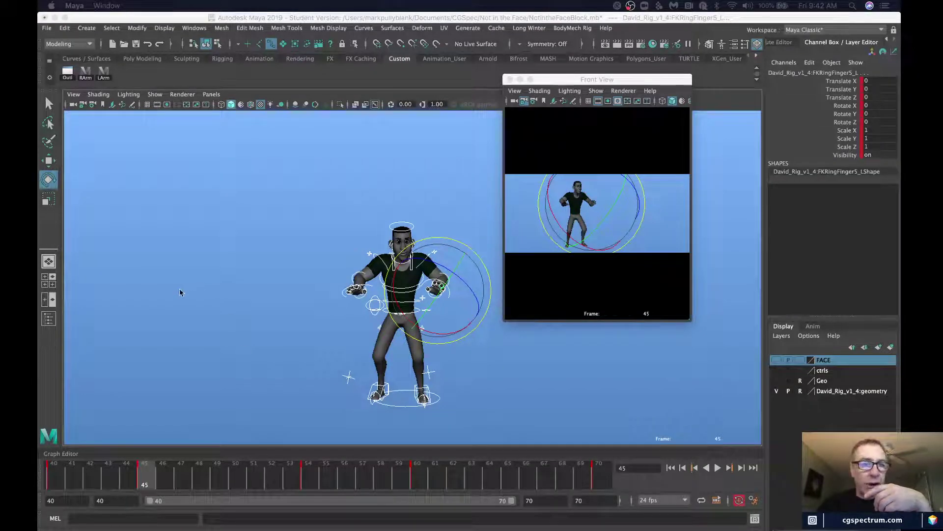
{"action": "left_click", "coordinate": [150, 482]}
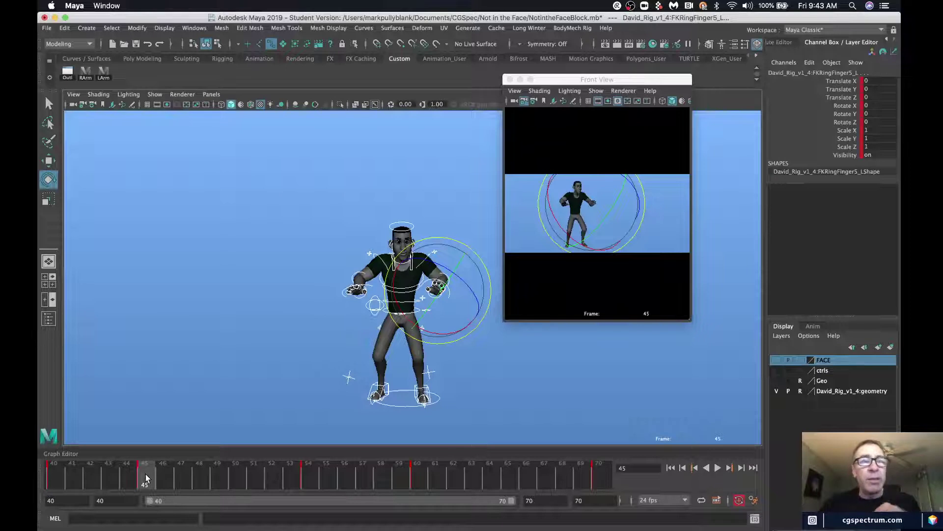
{"action": "left_click_drag", "start_coordinate": [145, 474], "coordinate": [56, 473]}
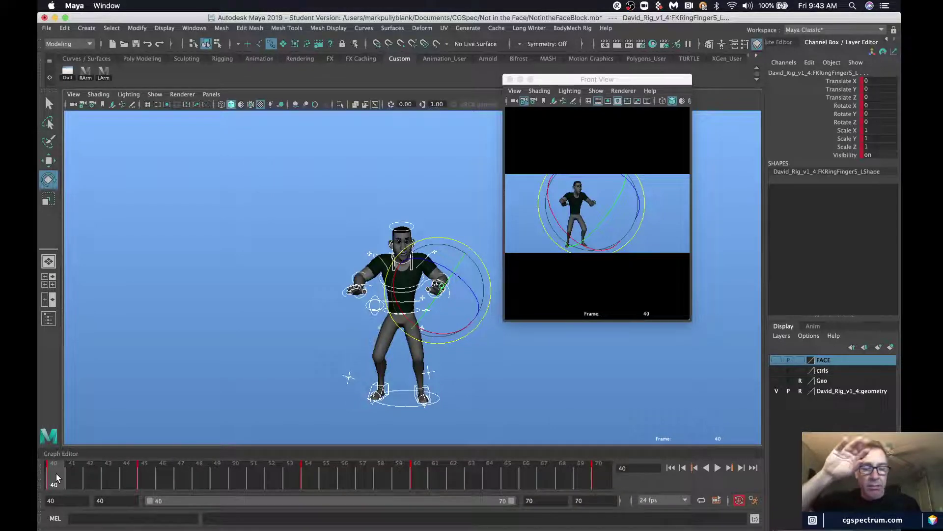
{"action": "key", "text": "s"}
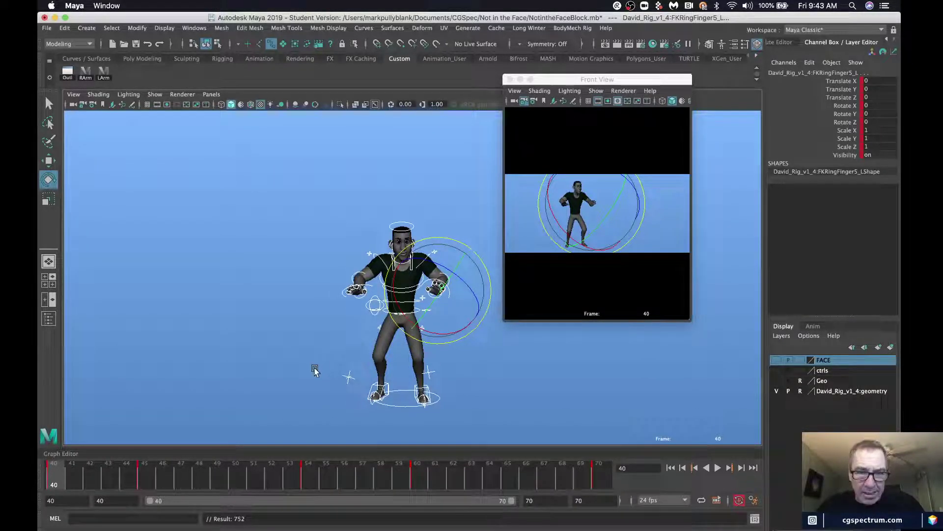
- Raise the root control at frame 40 to about -2.3 in Translate Y so the legs straighten
{"action": "left_click", "coordinate": [458, 390]}
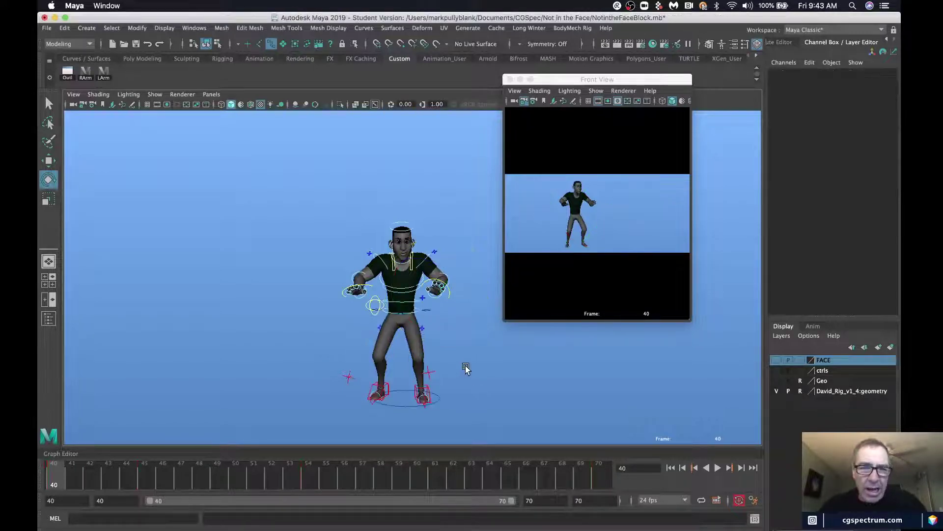
{"action": "left_click", "coordinate": [426, 313]}
{"action": "key", "text": "w"}
{"action": "middle_click_drag", "start_coordinate": [415, 320], "coordinate": [373, 291], "text": "alt"}
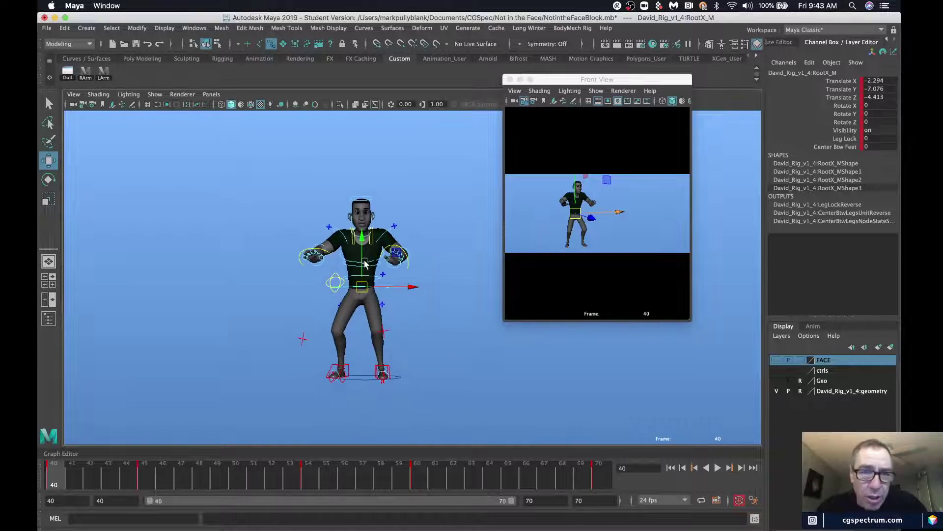
{"action": "left_click_drag", "start_coordinate": [362, 245], "coordinate": [363, 231]}
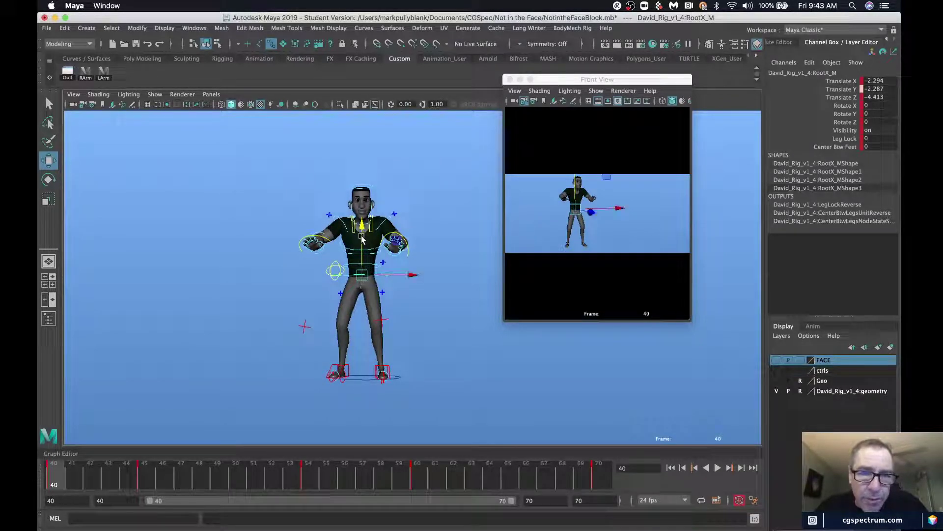
{"action": "right_click_drag", "start_coordinate": [286, 315], "coordinate": [309, 312], "text": "alt"}
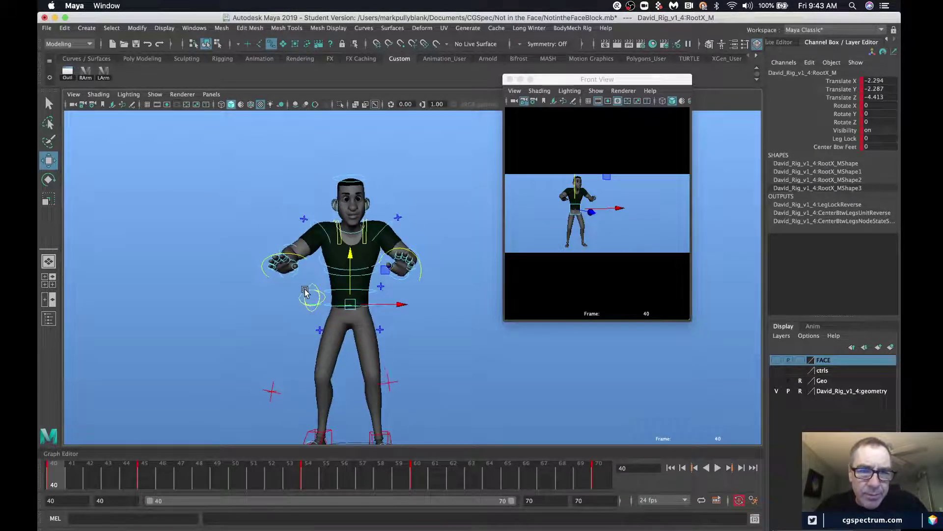
- Rotate the spine controls backward to straighten the torso at frame 40, and adjust the tilt of the hip swing control
{"action": "left_click_drag", "start_coordinate": [309, 292], "coordinate": [401, 289], "text": "alt"}
{"action": "left_click", "coordinate": [399, 260]}
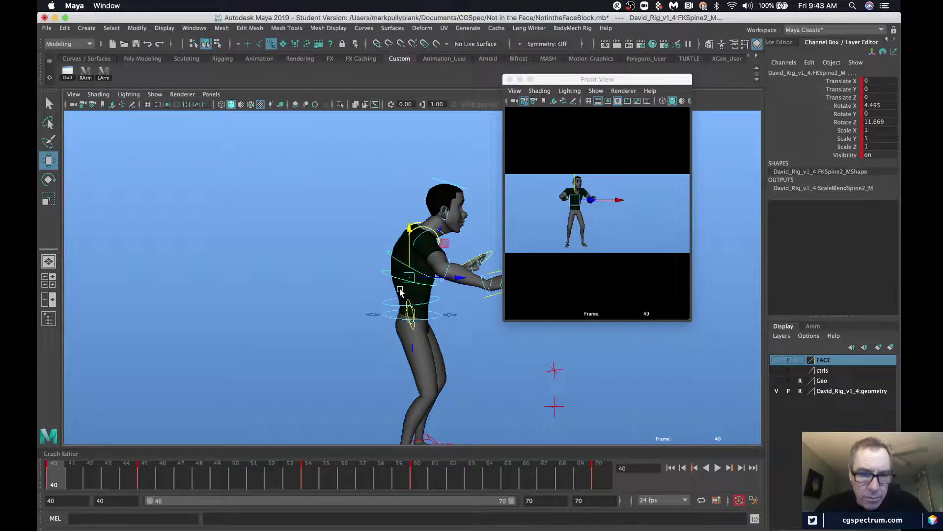
{"action": "key", "text": "e"}
{"action": "left_click_drag", "start_coordinate": [392, 235], "coordinate": [383, 239]}
{"action": "left_click", "coordinate": [354, 349]}
{"action": "left_click", "coordinate": [410, 315]}
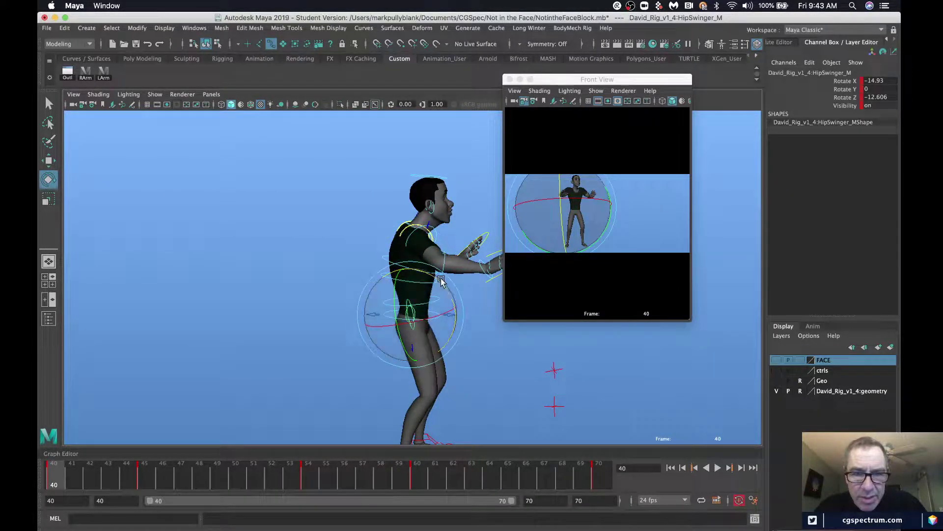
- Lower the right scapula and rotate the right shoulder control to bring the upper arm down toward the body
{"action": "left_click", "coordinate": [405, 246]}
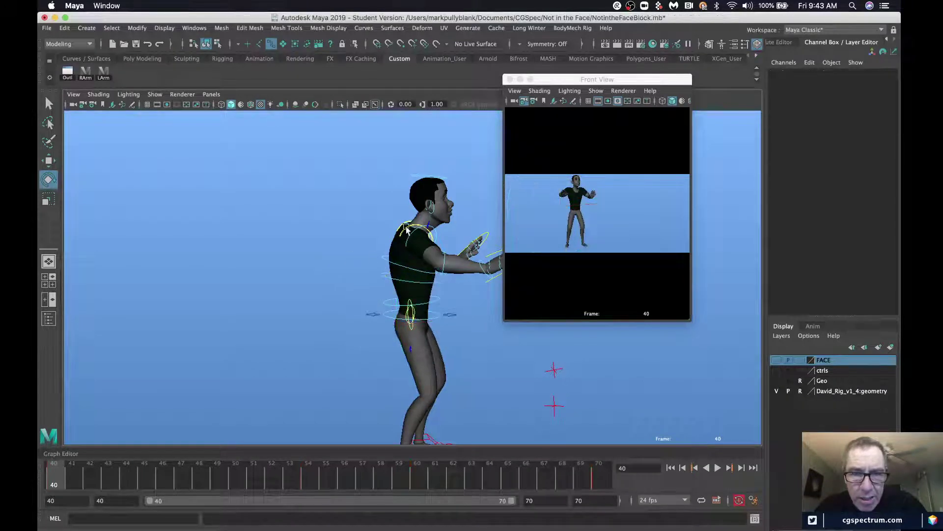
{"action": "left_click", "coordinate": [430, 244]}
{"action": "left_click_drag", "start_coordinate": [429, 247], "coordinate": [324, 242], "text": "alt"}
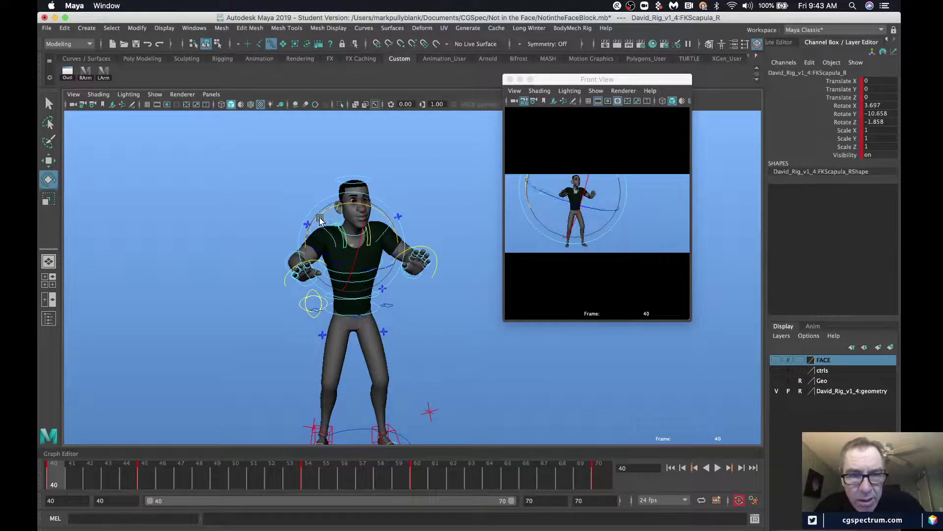
{"action": "left_click", "coordinate": [322, 246]}
{"action": "left_click", "coordinate": [324, 241]}
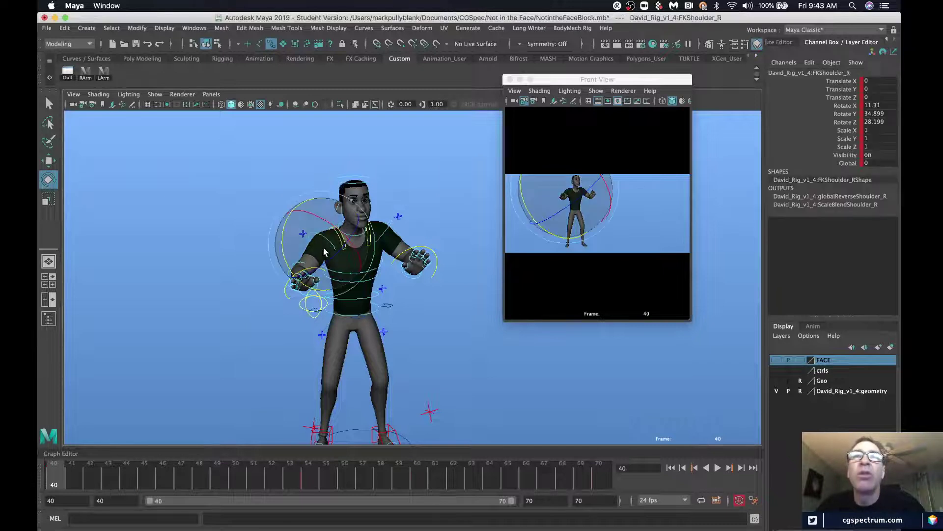
{"action": "left_click_drag", "start_coordinate": [291, 254], "coordinate": [287, 270]}
- Rotate the right elbow to about 20.3 in Z to extend the forearm downward
{"action": "left_click", "coordinate": [302, 282]}
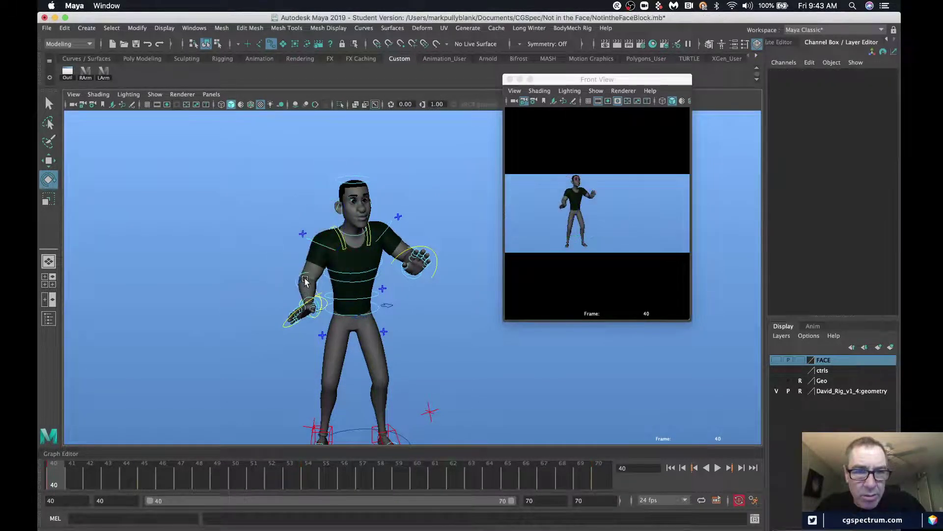
{"action": "left_click", "coordinate": [305, 281]}
{"action": "left_click_drag", "start_coordinate": [274, 301], "coordinate": [258, 323]}
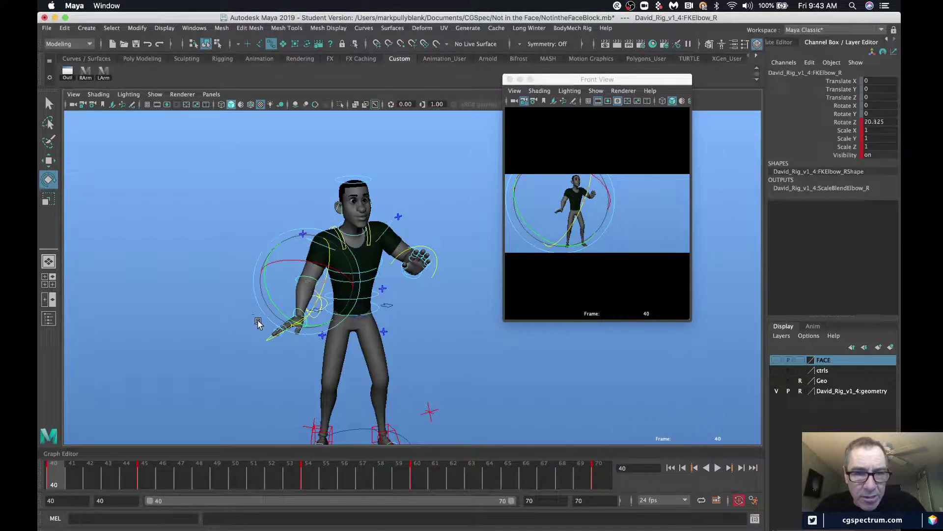
- Rotate the right wrist to about X -5.4, Y 3.9, Z -5.1 and the right shoulder to about X -3.6, Y 67.4, Z 14.2
{"action": "left_click", "coordinate": [303, 309]}
{"action": "left_click", "coordinate": [298, 310]}
{"action": "left_click_drag", "start_coordinate": [265, 290], "coordinate": [265, 324]}
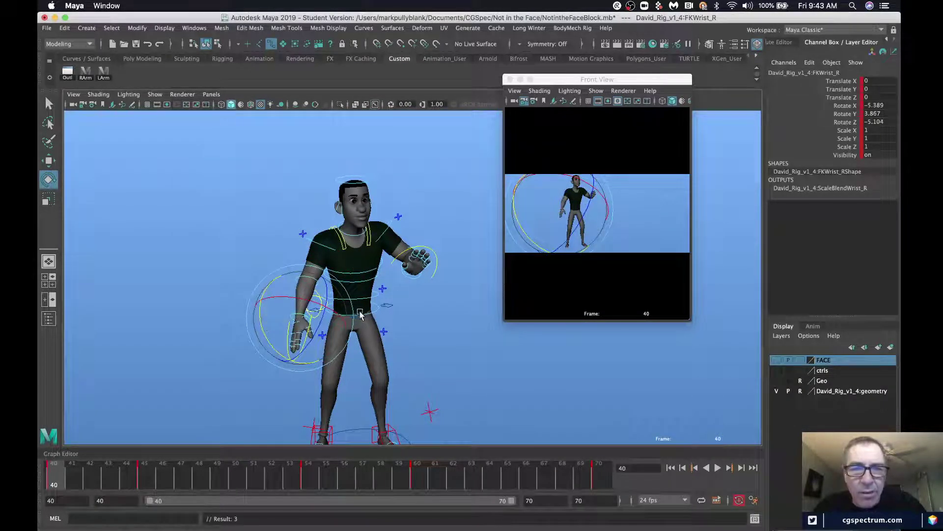
{"action": "left_click", "coordinate": [313, 249]}
{"action": "mouse_move", "coordinate": [279, 253]}
{"action": "left_mouse_down"}
{"action": "mouse_move", "coordinate": [295, 247]}
{"action": "mouse_move", "coordinate": [294, 256]}
{"action": "left_mouse_up"}
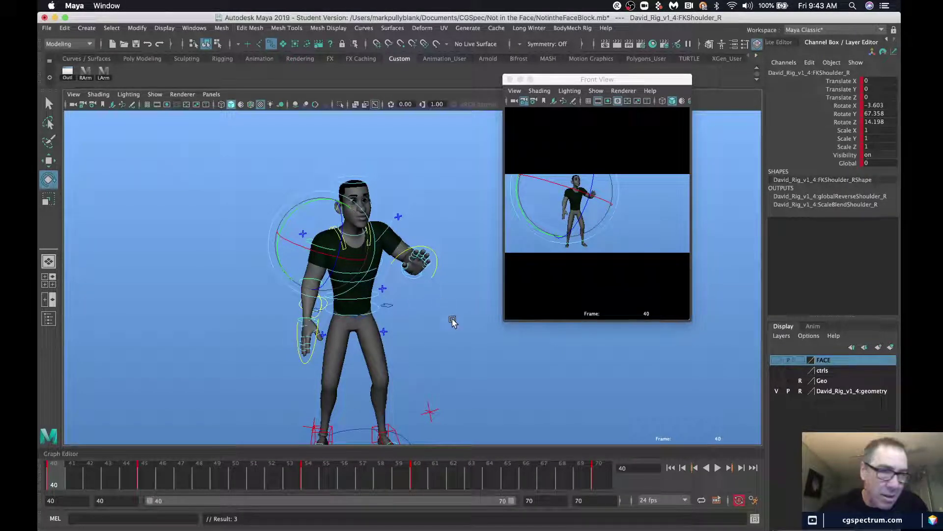
- Rotate the left scapula control to lower the left shoulder at frame 40
{"action": "left_click", "coordinate": [382, 246]}
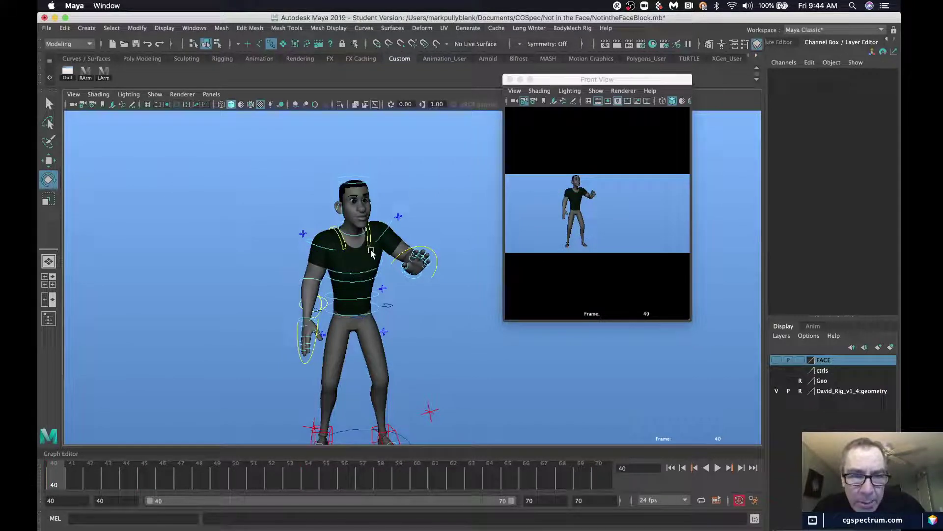
{"action": "left_click", "coordinate": [368, 245]}
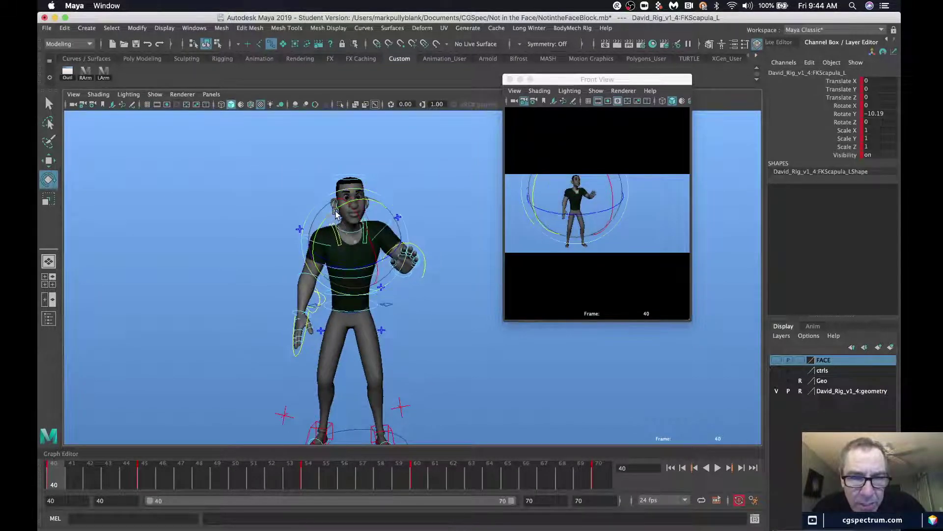
{"action": "left_click", "coordinate": [407, 273]}
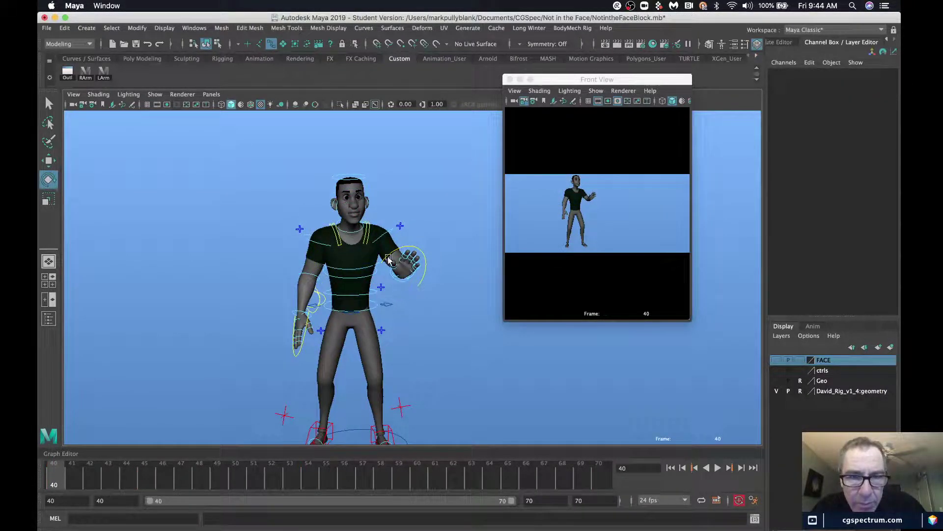
- Adjust the left shoulder rotation slightly and rotate the left elbow to straighten the forearm downward at frame 40
{"action": "left_click", "coordinate": [385, 235]}
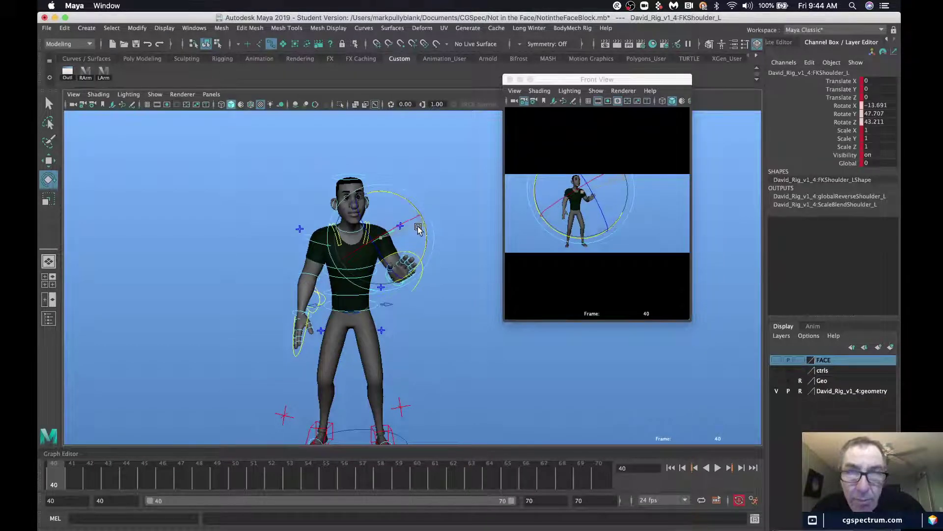
{"action": "left_click", "coordinate": [252, 252]}
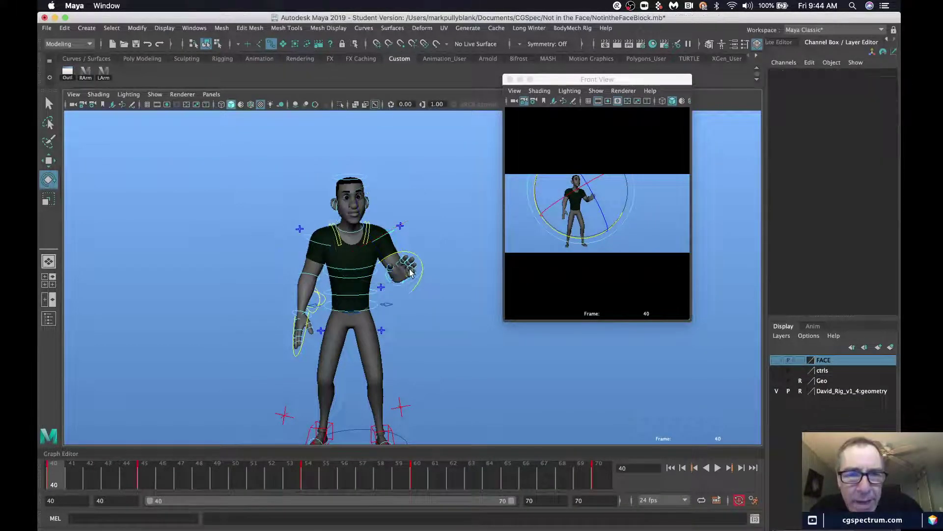
{"action": "left_click_drag", "start_coordinate": [435, 248], "coordinate": [432, 295], "text": "alt"}
{"action": "left_click", "coordinate": [399, 272]}
{"action": "left_click", "coordinate": [461, 361]}
{"action": "left_click_drag", "start_coordinate": [460, 358], "coordinate": [446, 320], "text": "alt"}
{"action": "left_click", "coordinate": [416, 314]}
{"action": "left_click", "coordinate": [439, 226]}
- Rotate the left shoulder to about X -41.6, Y 59.7, Z 66.0 and the left wrist to about X -24.3, Y -0.9, Z -3.2
{"action": "left_click", "coordinate": [387, 240]}
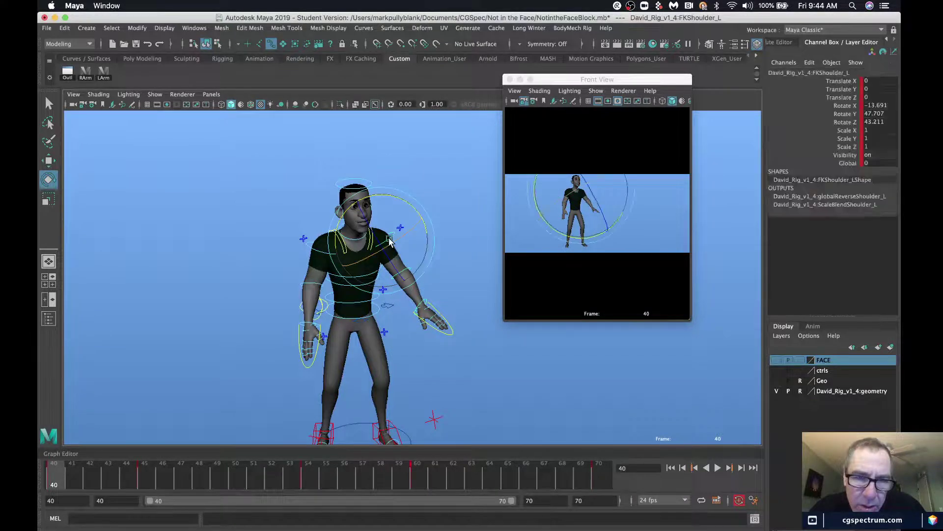
{"action": "left_click_drag", "start_coordinate": [407, 203], "coordinate": [413, 220]}
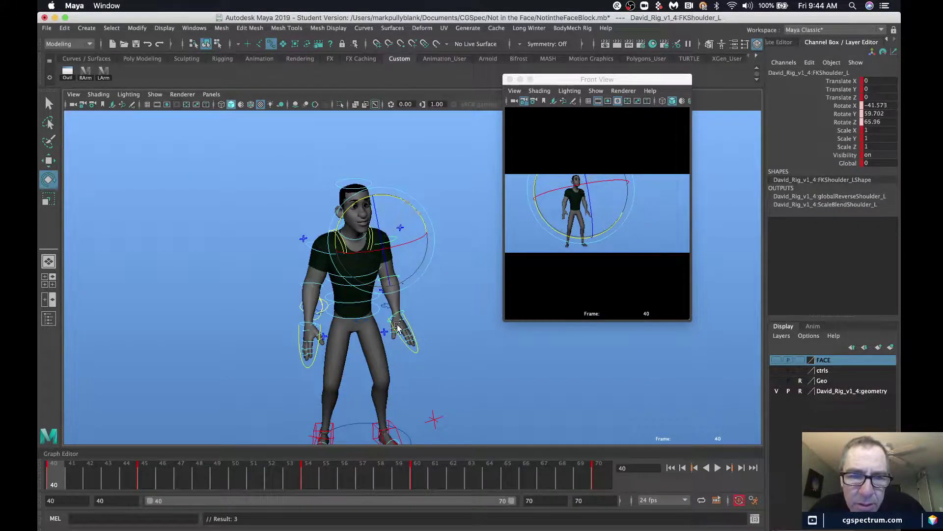
{"action": "left_click", "coordinate": [419, 296]}
{"action": "left_click_drag", "start_coordinate": [419, 296], "coordinate": [431, 304]}
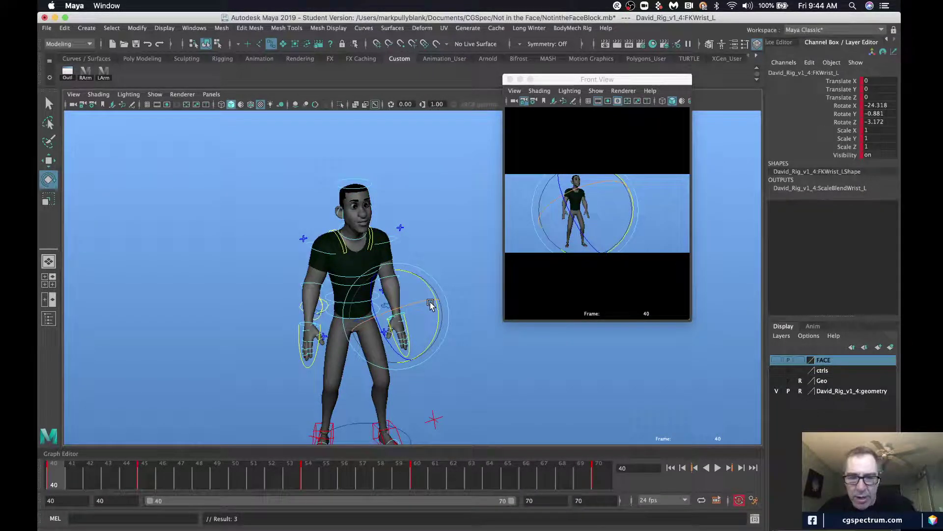
- Step through the keyed poses from frame 40 to frame 70
{"action": "key", "text": "period"}
{"action": "key", "text": "period"}
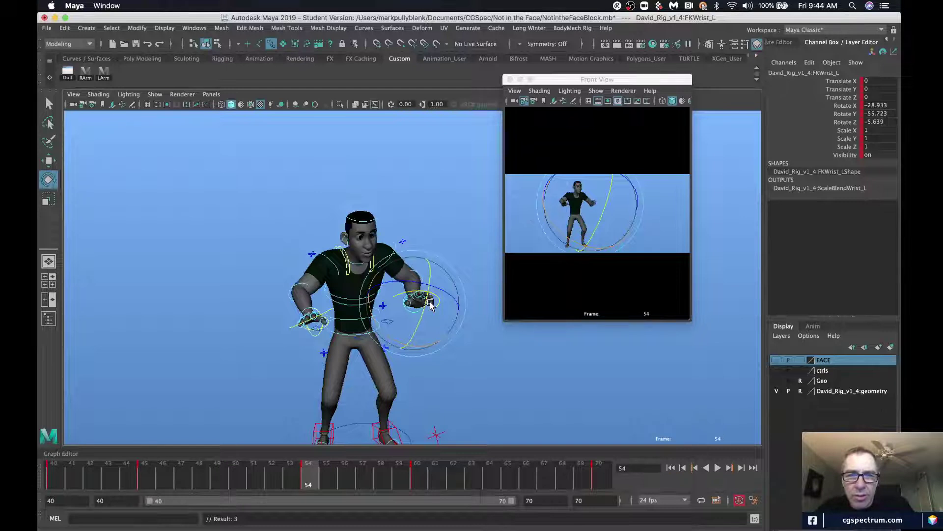
{"action": "key", "text": "period"}
{"action": "key", "text": "period"}
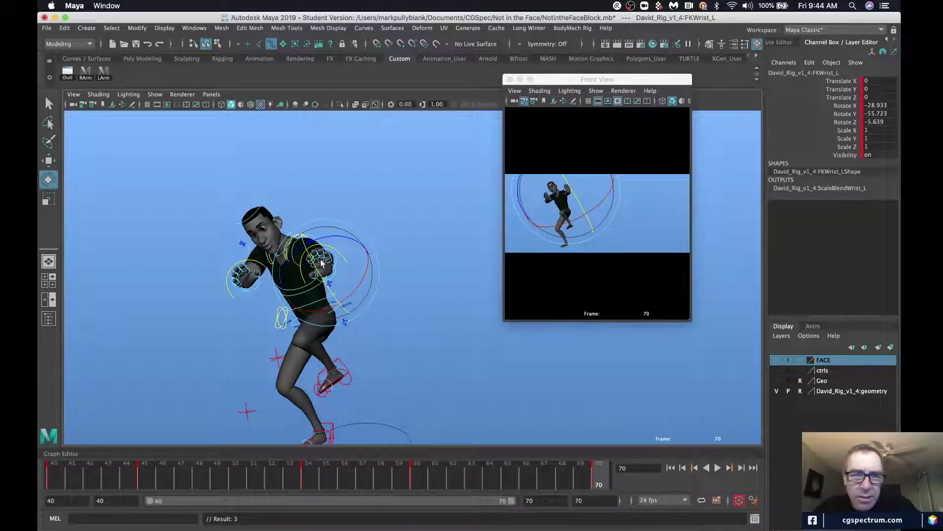
- Try rotating the left scapula at frame 70 and undo the rotation
{"action": "left_click", "coordinate": [311, 198]}
{"action": "left_click", "coordinate": [286, 261]}
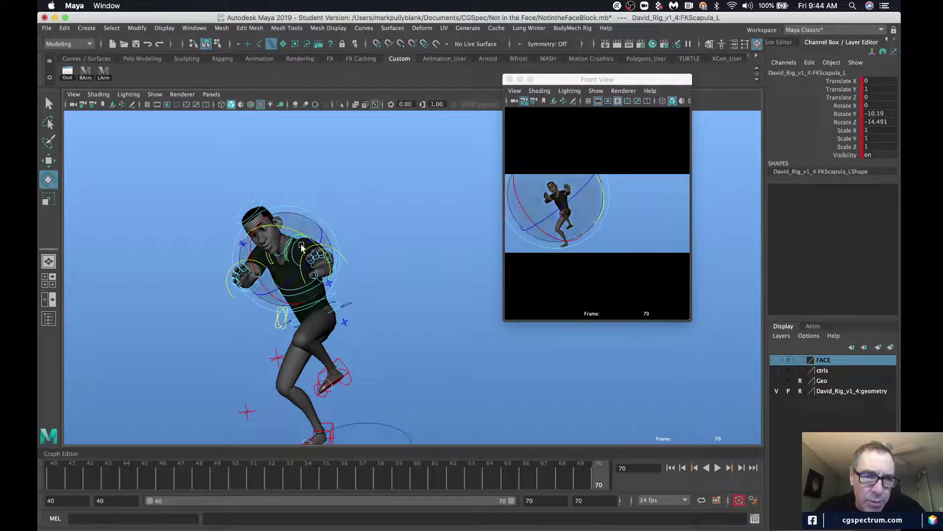
{"action": "key", "text": "ctrl+z"}
{"action": "key", "text": "ctrl+z"}
{"action": "key", "text": "ctrl+z"}
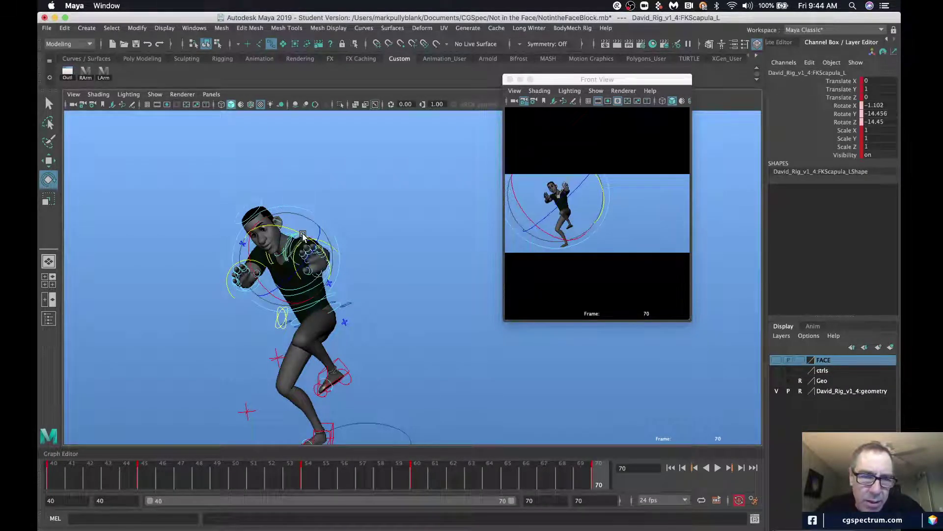
- Translate the left scapula at frame 70 to about X 0.76 and Z -4.2, checking the shoulder from several angles
{"action": "key", "text": "w"}
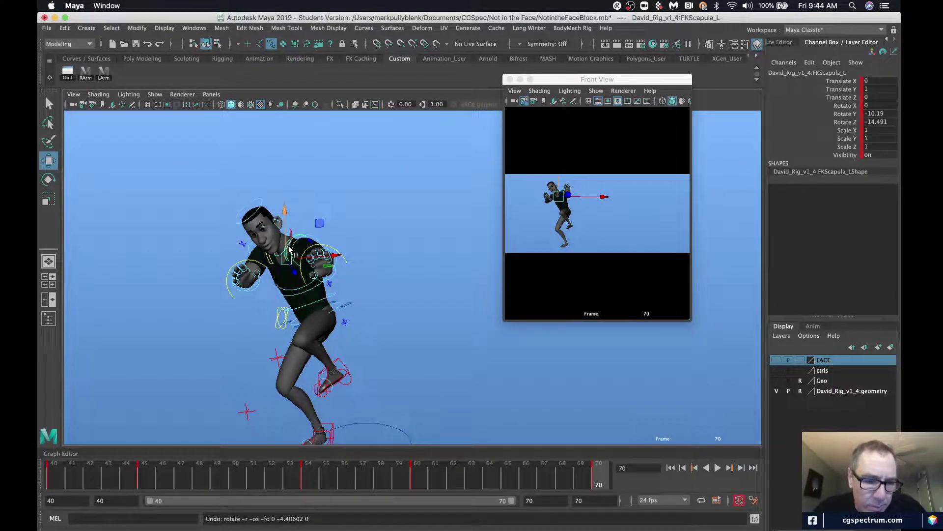
{"action": "left_click_drag", "start_coordinate": [289, 246], "coordinate": [253, 234]}
{"action": "left_click_drag", "start_coordinate": [289, 262], "coordinate": [329, 279], "text": "alt"}
{"action": "left_click", "coordinate": [377, 206]}
{"action": "left_click_drag", "start_coordinate": [376, 207], "coordinate": [439, 268], "text": "alt"}
{"action": "left_click", "coordinate": [319, 258]}
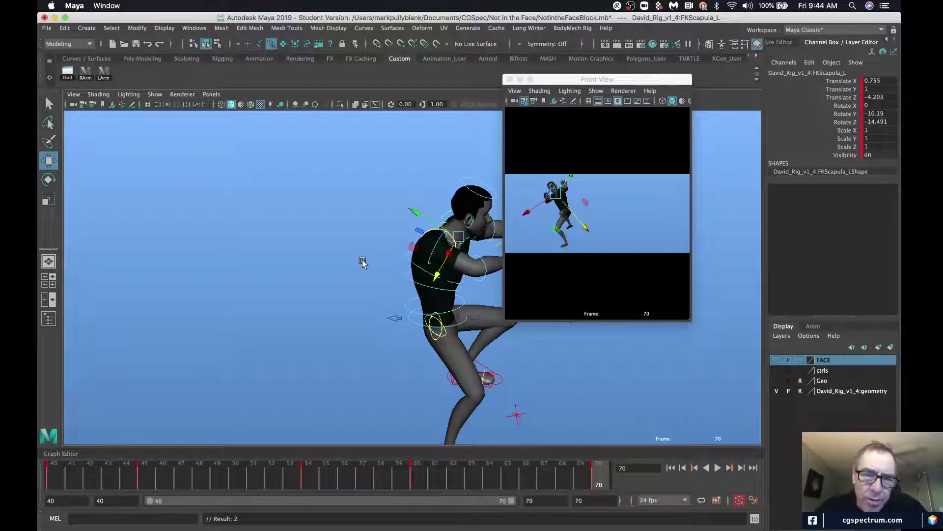
{"action": "mouse_move", "coordinate": [362, 261]}
{"action": "left_mouse_down", "text": "alt"}
{"action": "mouse_move", "coordinate": [385, 263]}
{"action": "mouse_move", "coordinate": [358, 267]}
{"action": "mouse_move", "coordinate": [373, 267]}
{"action": "left_mouse_up", "text": "alt"}
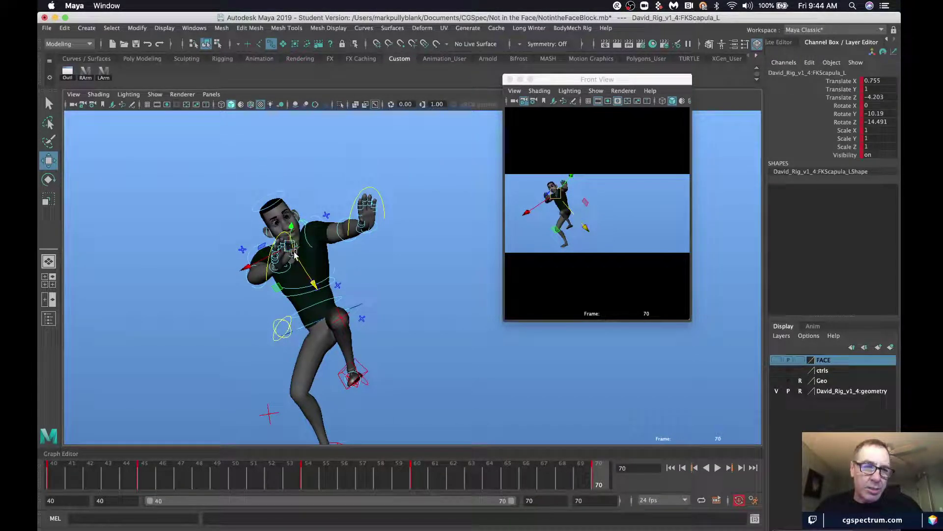
- Move the root control at frame 70 up and back to about X -12.6, Y -2.0, Z -11.2
{"action": "left_click", "coordinate": [307, 349]}
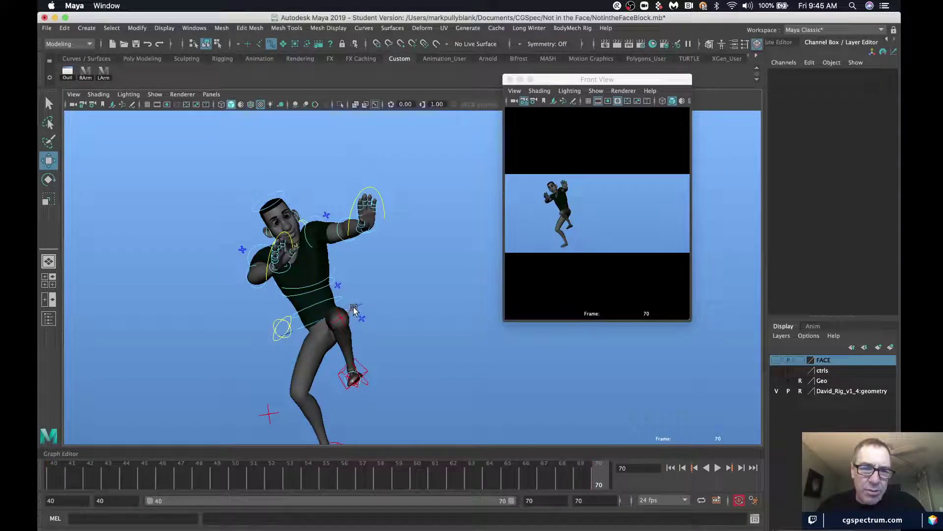
{"action": "left_click", "coordinate": [352, 309]}
{"action": "mouse_move", "coordinate": [337, 319]}
{"action": "left_mouse_down", "text": "alt"}
{"action": "mouse_move", "coordinate": [357, 313]}
{"action": "mouse_move", "coordinate": [319, 299]}
{"action": "mouse_move", "coordinate": [334, 322]}
{"action": "left_mouse_up", "text": "alt"}
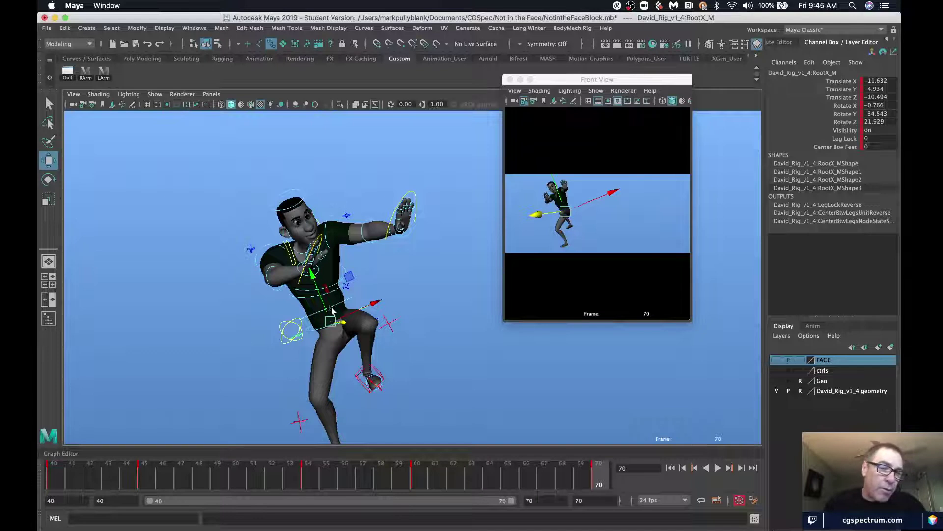
{"action": "left_click_drag", "start_coordinate": [331, 309], "coordinate": [286, 316]}
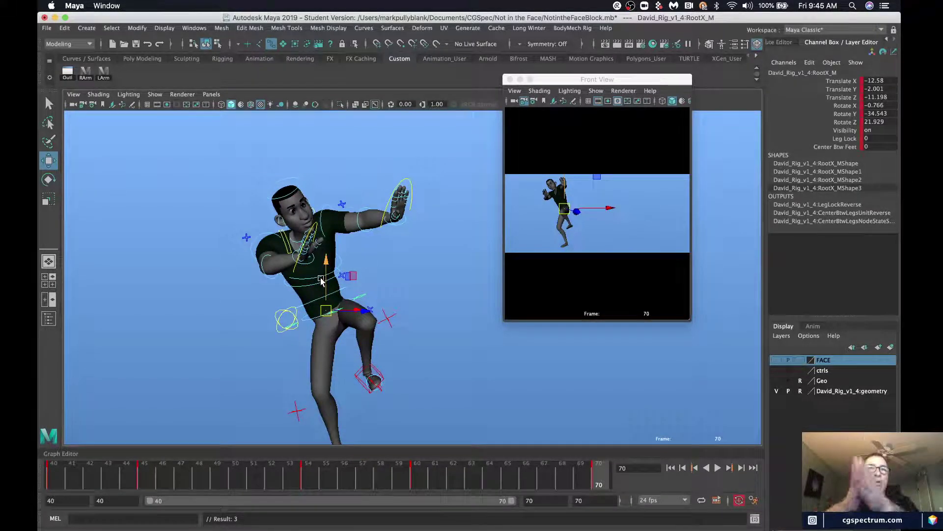
{"action": "left_click_drag", "start_coordinate": [328, 261], "coordinate": [327, 248]}
{"action": "key", "text": "z"}
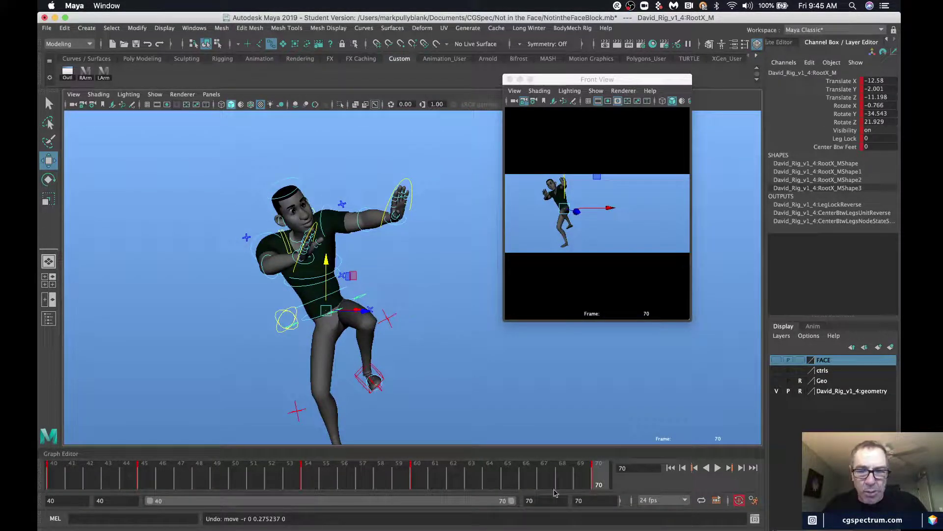
- Select all of the rig's controls and copy the frame 70 pose onto frame 60
{"action": "scroll", "coordinate": [211, 231], "scroll_direction": "down", "scroll_amount": 5}
{"action": "left_click_drag", "start_coordinate": [231, 176], "coordinate": [539, 444]}
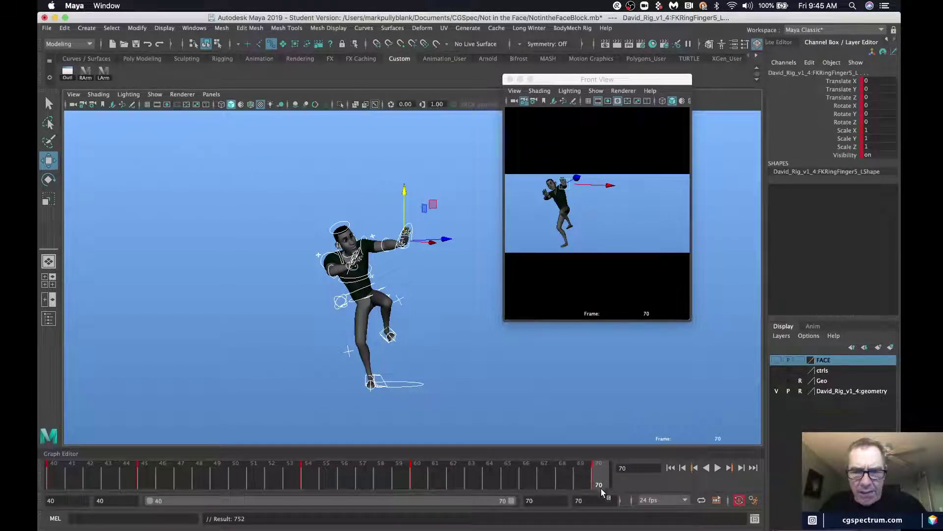
{"action": "key", "text": "alt+v"}
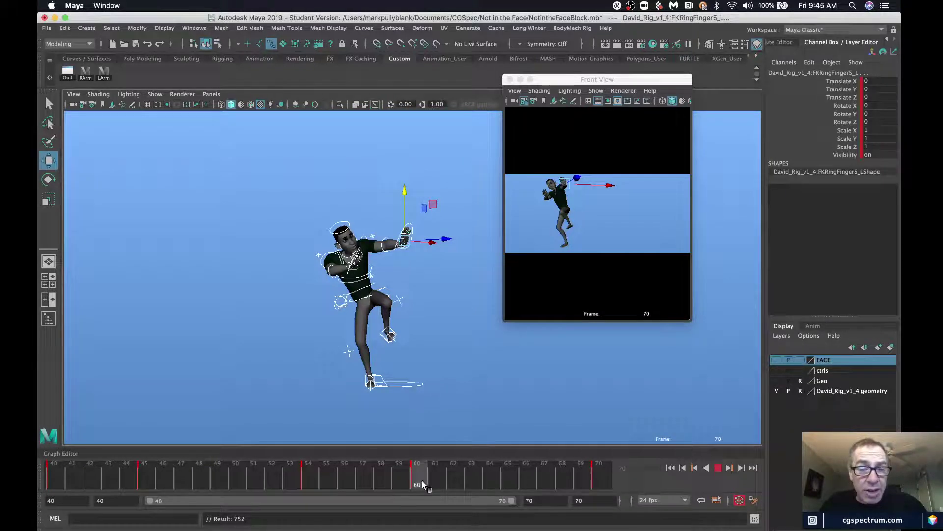
{"action": "key", "text": "alt+v"}
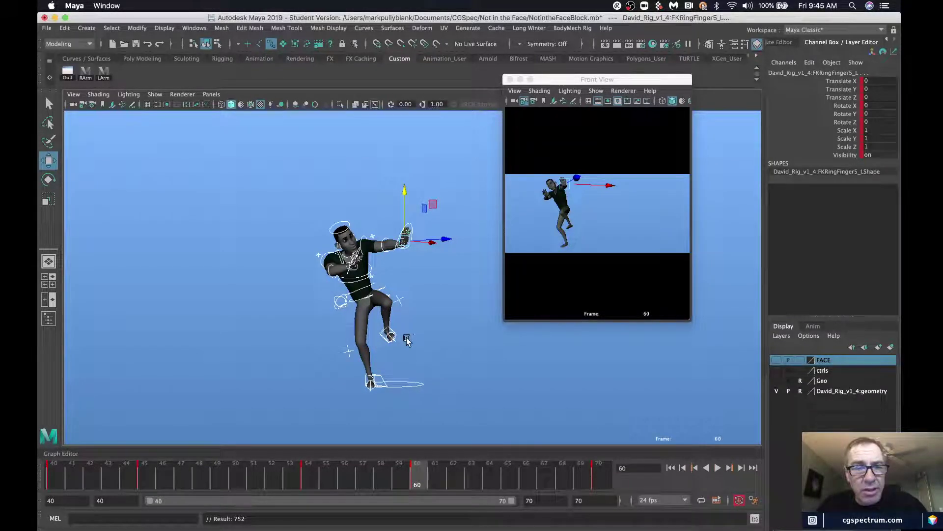
- Raise the left foot control at frame 60 and move the left knee pole vector to about X 5.2, Y 6.6, Z -4.2
{"action": "left_click", "coordinate": [381, 337]}
{"action": "left_click_drag", "start_coordinate": [405, 349], "coordinate": [377, 347], "text": "alt"}
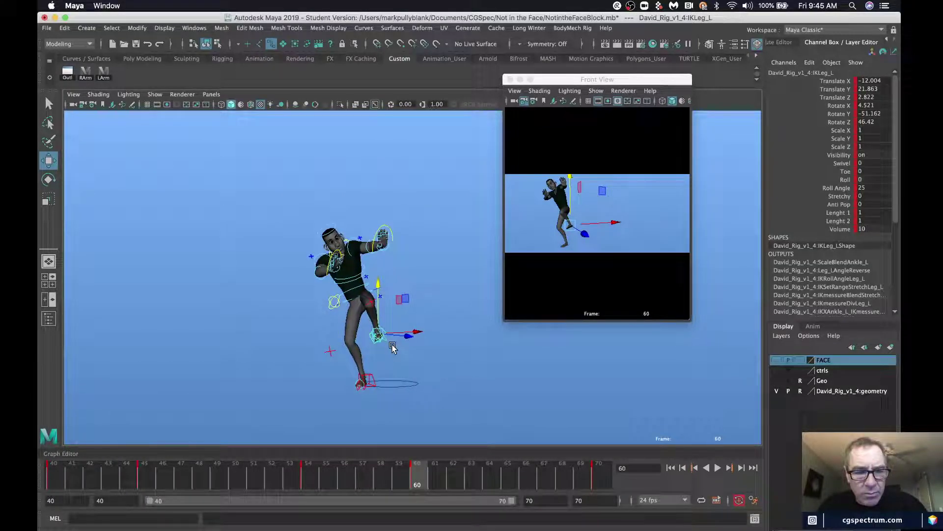
{"action": "left_click_drag", "start_coordinate": [392, 348], "coordinate": [365, 343], "text": "alt"}
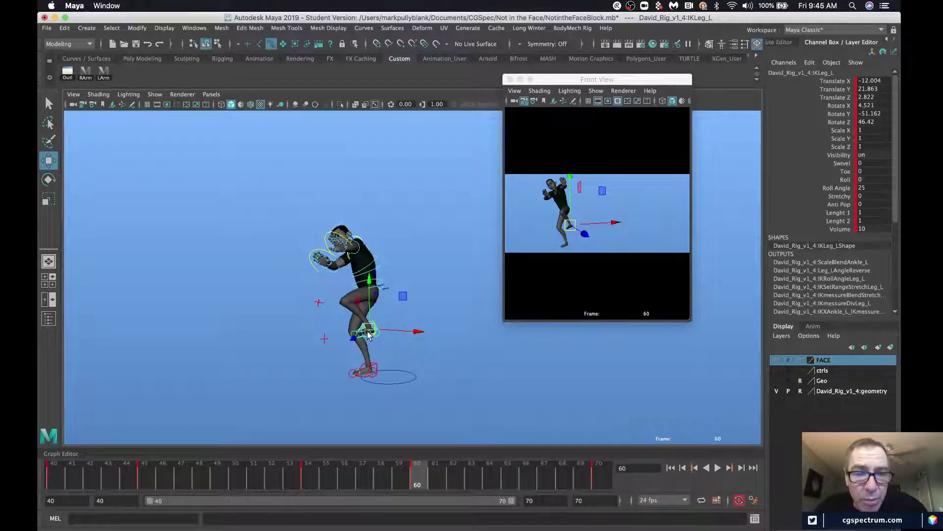
{"action": "left_click_drag", "start_coordinate": [368, 331], "coordinate": [367, 324]}
{"action": "left_click", "coordinate": [313, 300]}
{"action": "left_click_drag", "start_coordinate": [312, 306], "coordinate": [312, 311]}
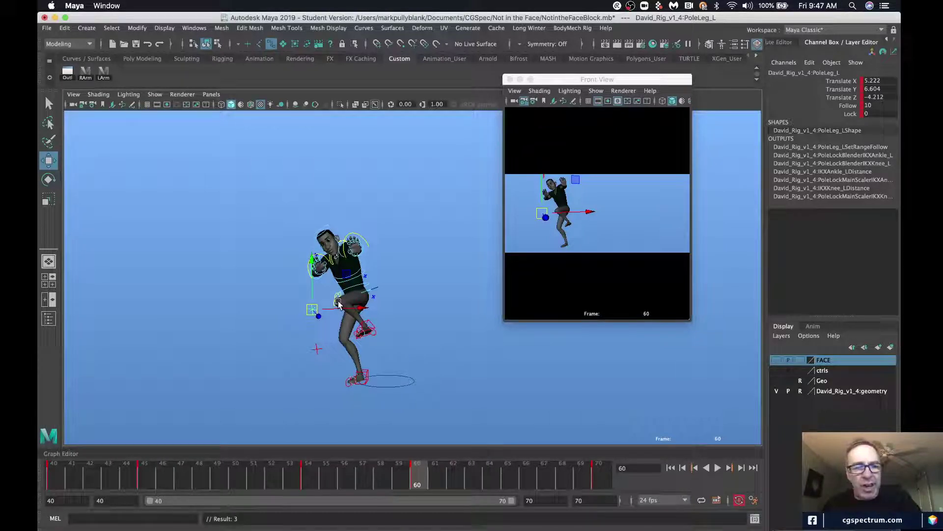
- Scrub the early frames and play the blocking from frame 40 to frame 70 to check the motion
{"action": "left_click_drag", "start_coordinate": [159, 472], "coordinate": [180, 473]}
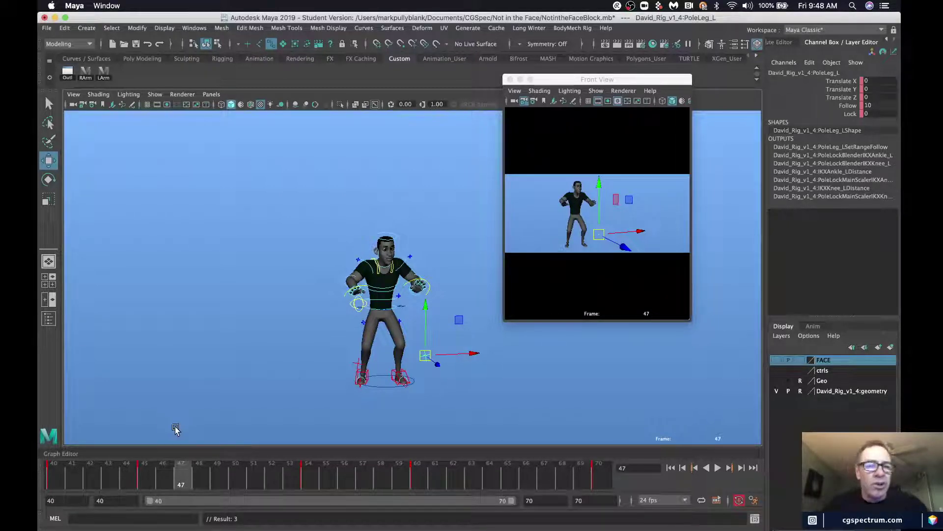
{"action": "left_click", "coordinate": [55, 471]}
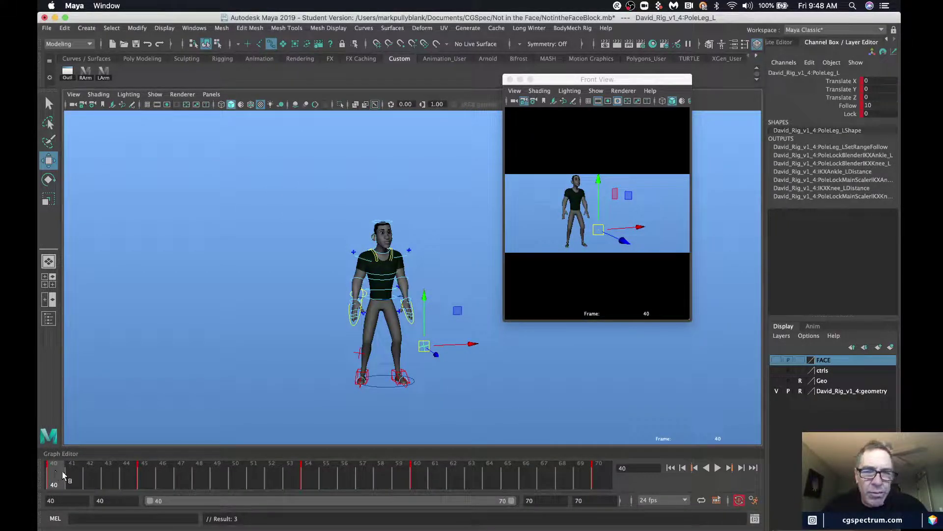
{"action": "key", "text": "alt+v"}
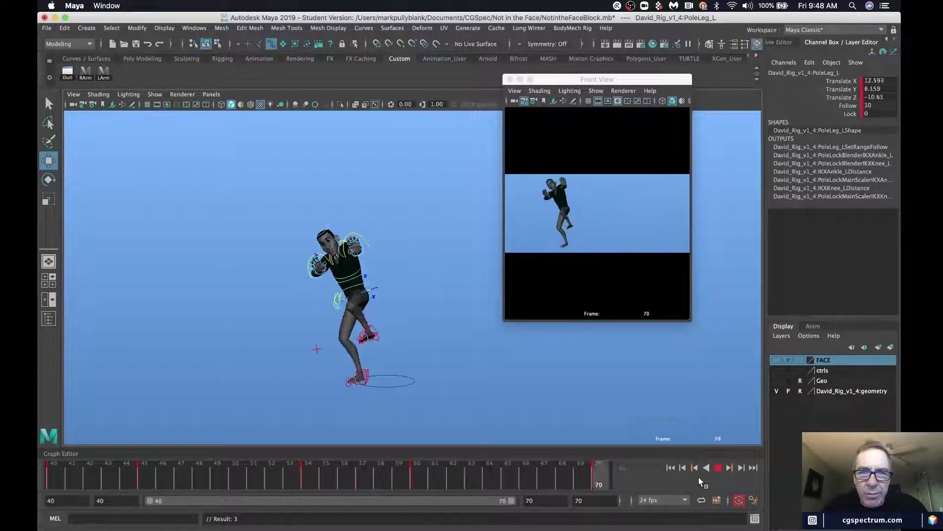
{"action": "left_click", "coordinate": [579, 477]}
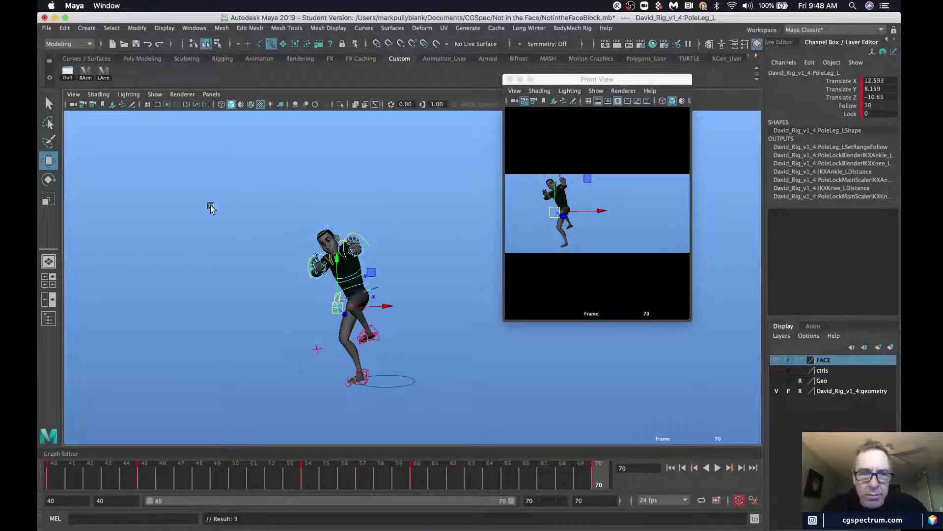
- Select all of the rig's controls and copy the frame 60 pose onto frame 70
{"action": "left_click", "coordinate": [354, 247]}
{"action": "left_click", "coordinate": [420, 474]}
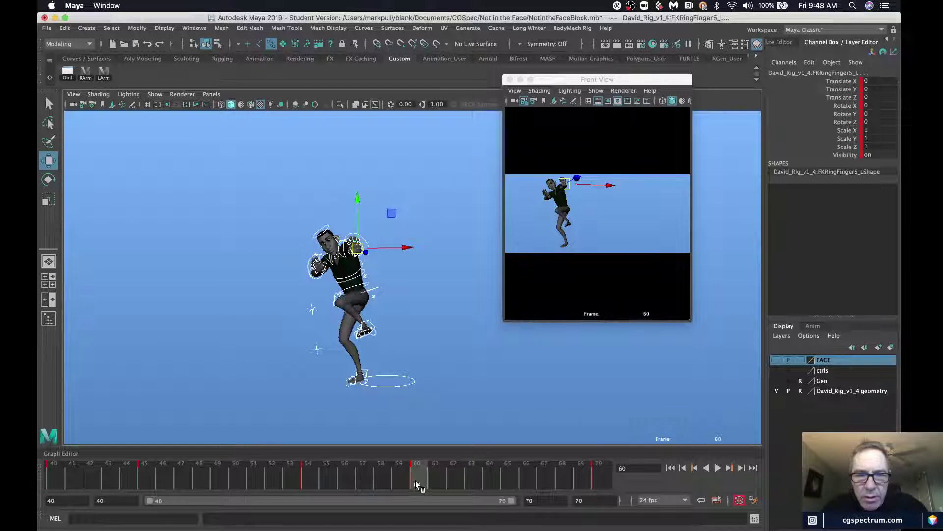
{"action": "left_click_drag", "start_coordinate": [415, 481], "coordinate": [591, 478]}
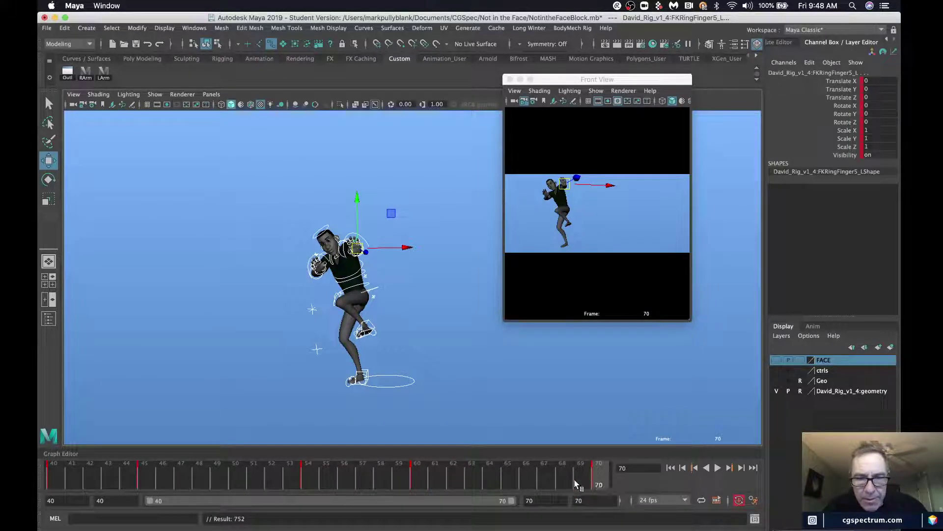
- Return to frame 40 and set the timeline's sound to Sequence_01_1
{"action": "left_click", "coordinate": [59, 472]}
{"action": "right_click", "coordinate": [375, 471]}
{"action": "mouse_move", "coordinate": [431, 458]}
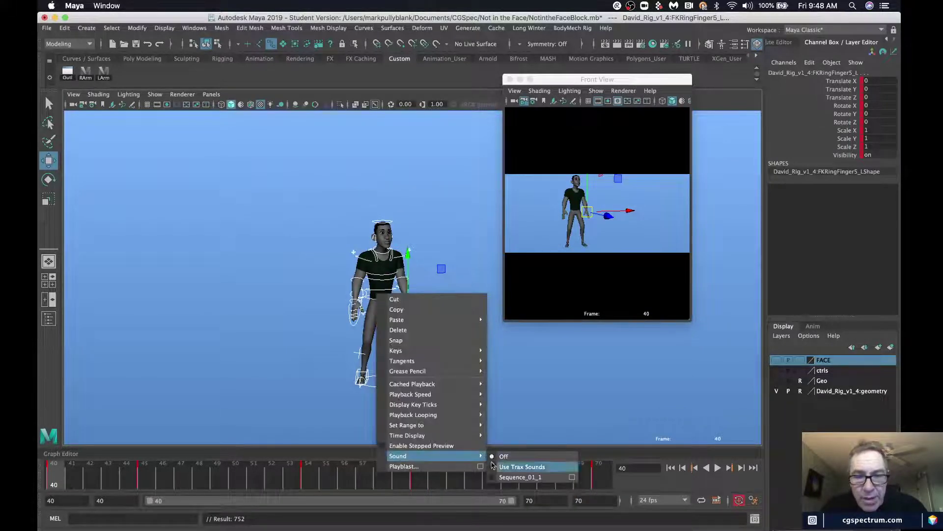
{"action": "left_click", "coordinate": [497, 467]}
{"action": "right_click", "coordinate": [417, 472]}
{"action": "mouse_move", "coordinate": [491, 456]}
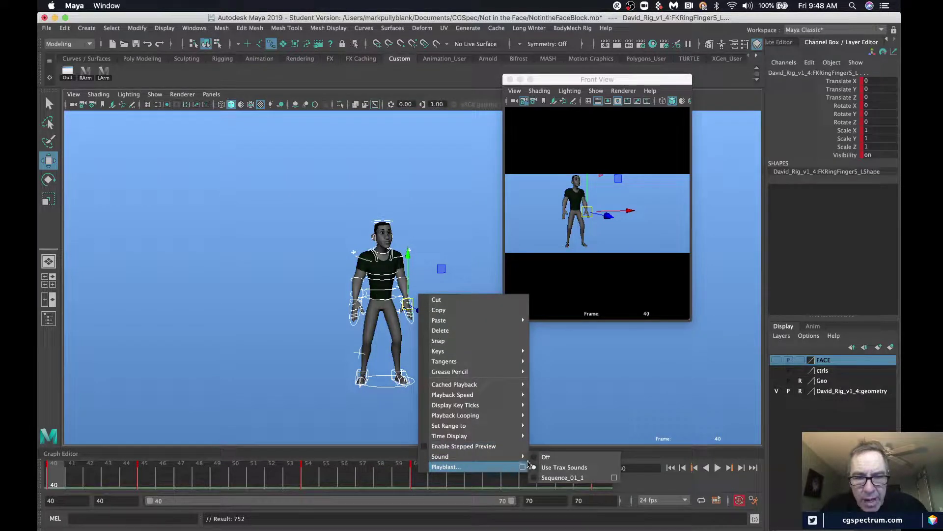
{"action": "left_click", "coordinate": [562, 477]}
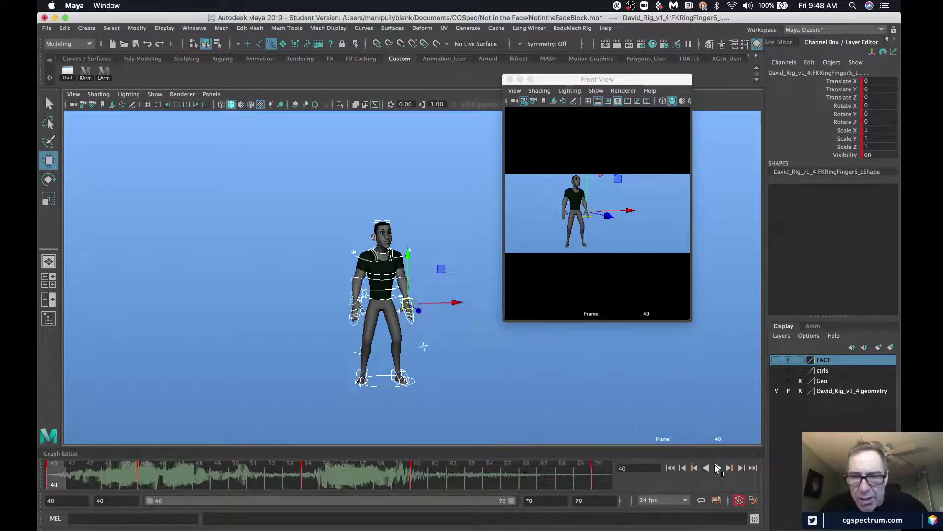
- Play the animation with sound and check the poses at frames 45 and 54 against the waveform
{"action": "left_click", "coordinate": [718, 467]}
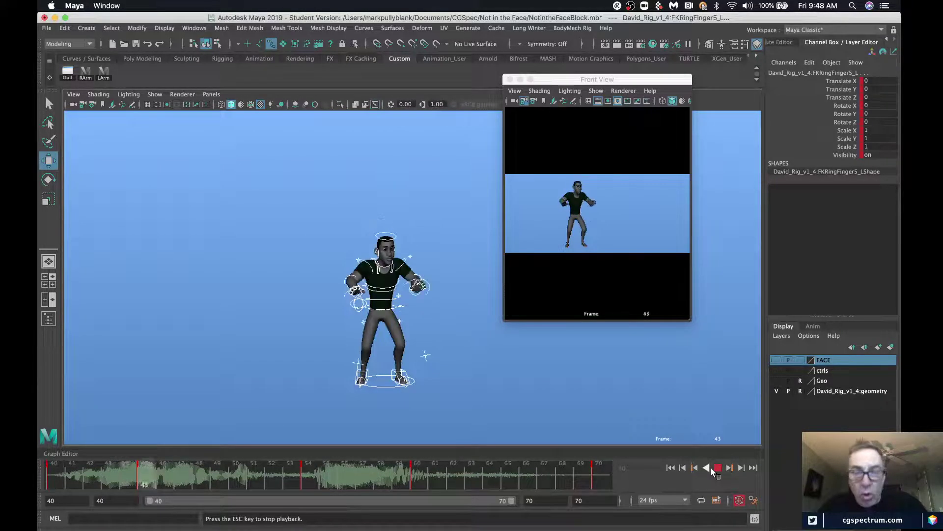
{"action": "left_click", "coordinate": [712, 468]}
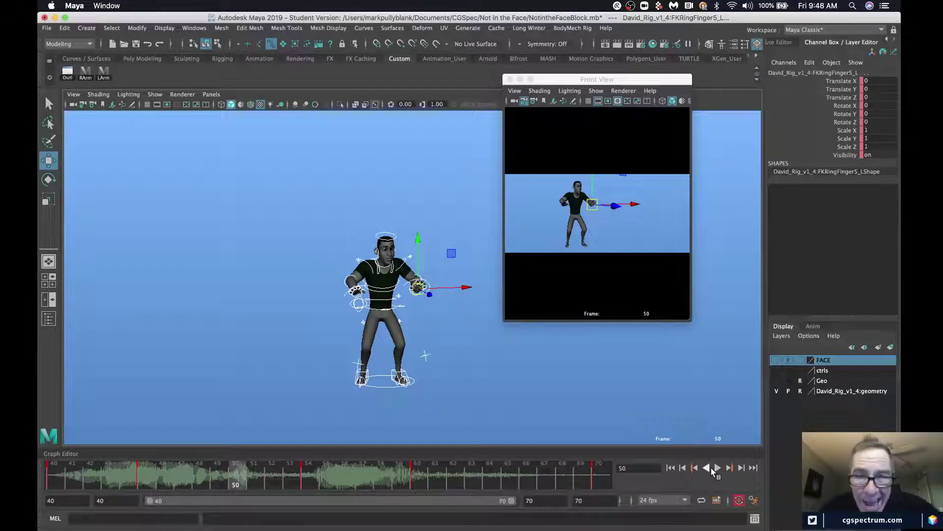
{"action": "left_click", "coordinate": [146, 478]}
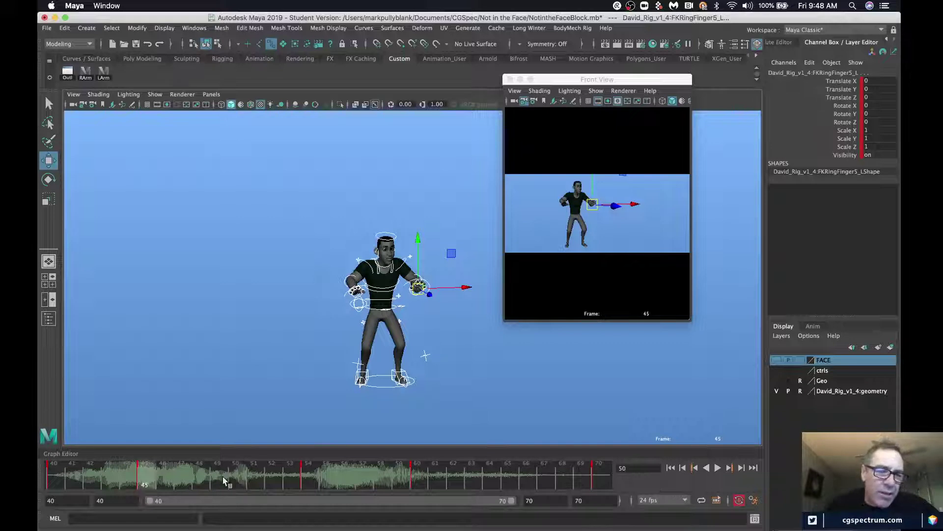
{"action": "left_click", "coordinate": [308, 472]}
- Turn off the timeline's sound
{"action": "right_click", "coordinate": [452, 477]}
{"action": "mouse_move", "coordinate": [492, 463]}
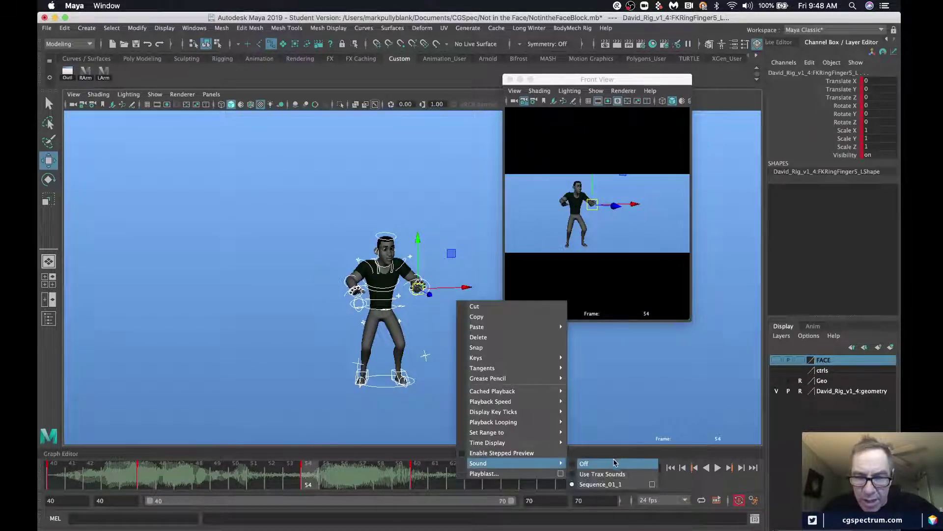
{"action": "left_click", "coordinate": [614, 463]}
- Check the key poses at frames 45, 54, 60 and 70, and return to about frame 61
{"action": "left_click", "coordinate": [143, 479]}
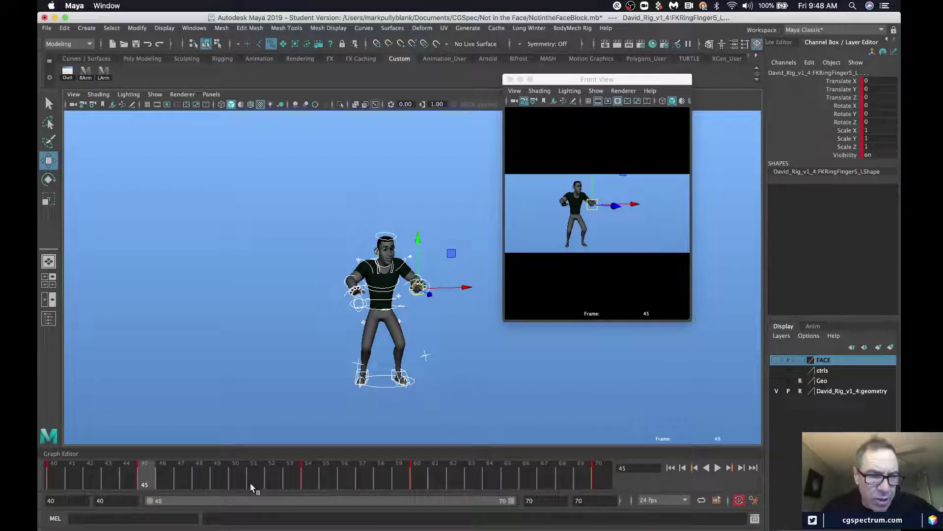
{"action": "left_click", "coordinate": [309, 474]}
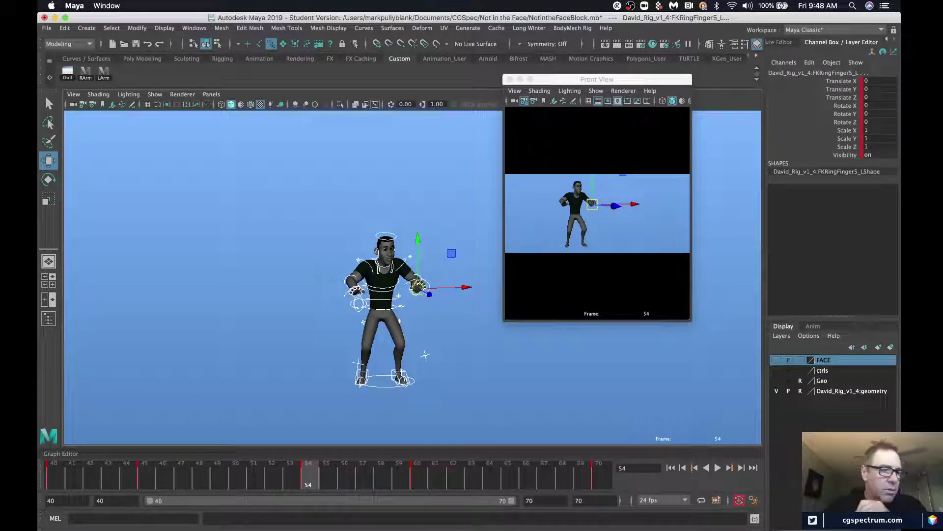
{"action": "left_click", "coordinate": [423, 473]}
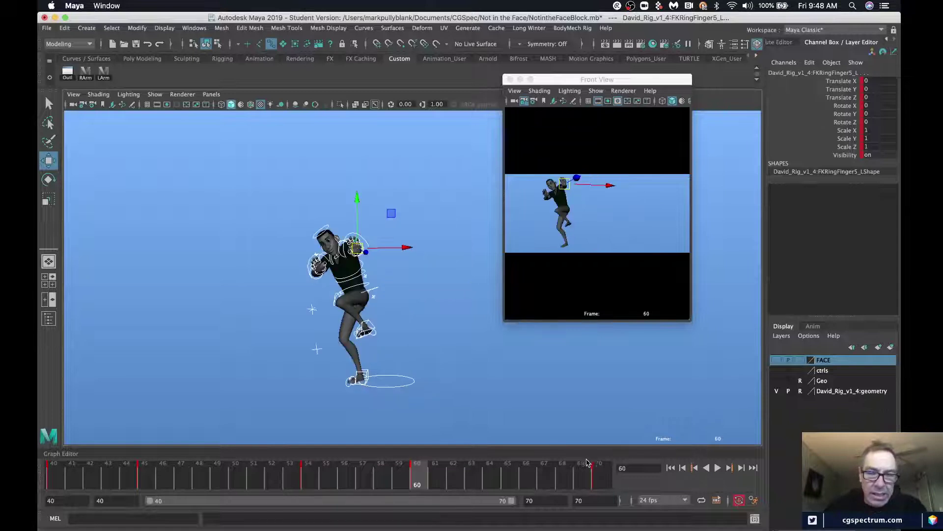
{"action": "left_click", "coordinate": [595, 466]}
{"action": "left_click", "coordinate": [431, 469]}
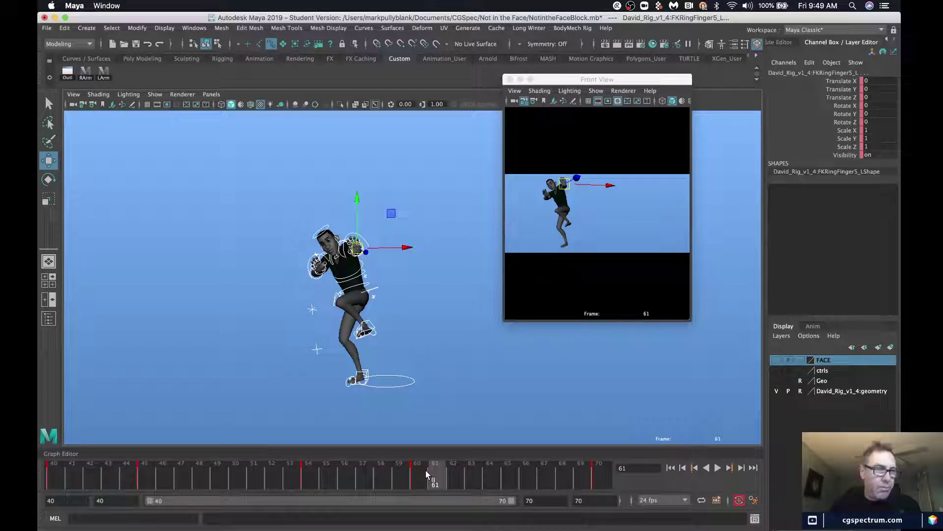
- Step through the successive key poses twice, starting from frame 40 each time, to judge the blocking's timing
{"action": "key", "text": "alt+shift+v"}
{"action": "key", "text": "period"}
{"action": "key", "text": "period"}
{"action": "key", "text": "period"}
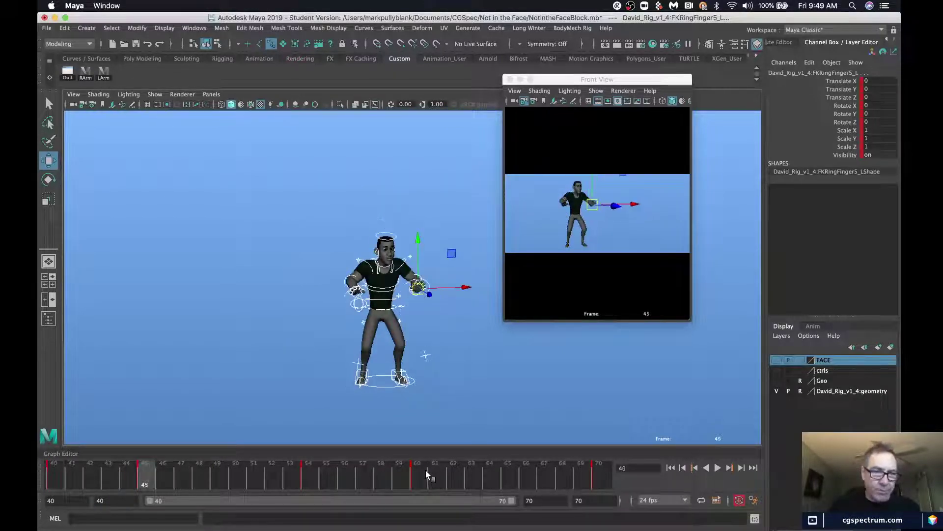
{"action": "key", "text": "alt+shift+v"}
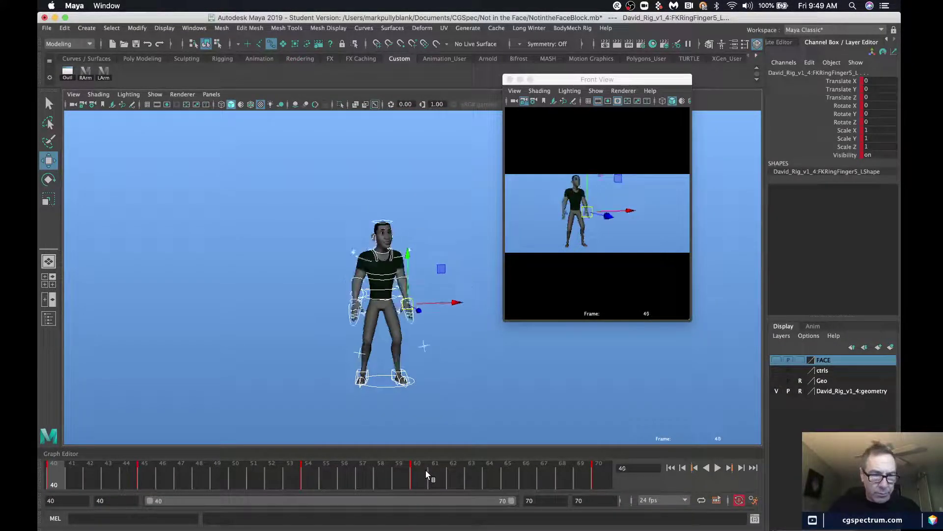
{"action": "key", "text": "period"}
{"action": "key", "text": "period"}
{"action": "key", "text": "period"}
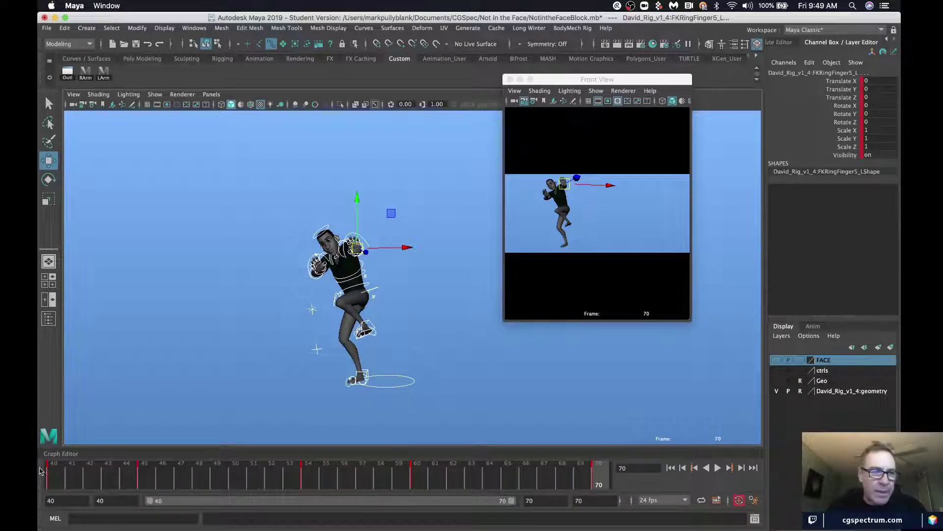
- Enlarge the Graph Editor and examine the root control's Translate Z curve, scrubbing to the drop at frame 60
{"action": "left_click_drag", "start_coordinate": [60, 454], "coordinate": [63, 332]}
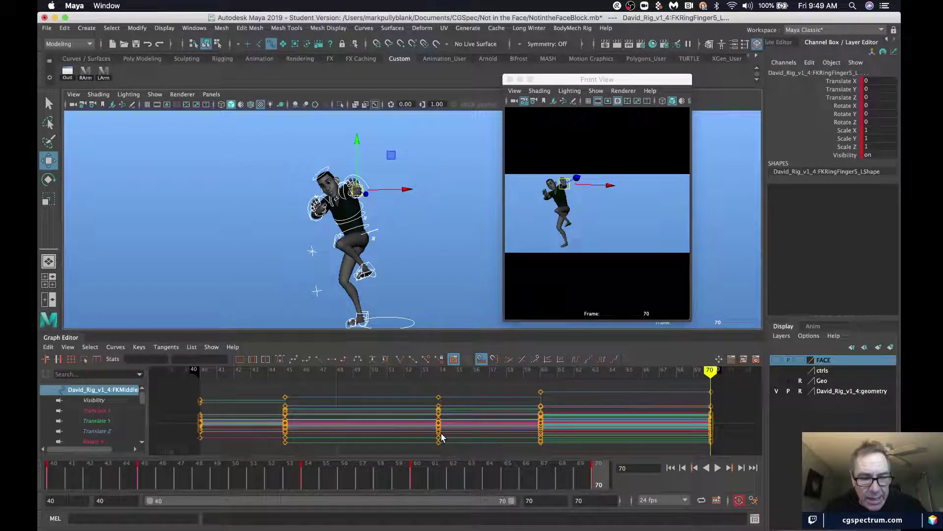
{"action": "left_click", "coordinate": [91, 421]}
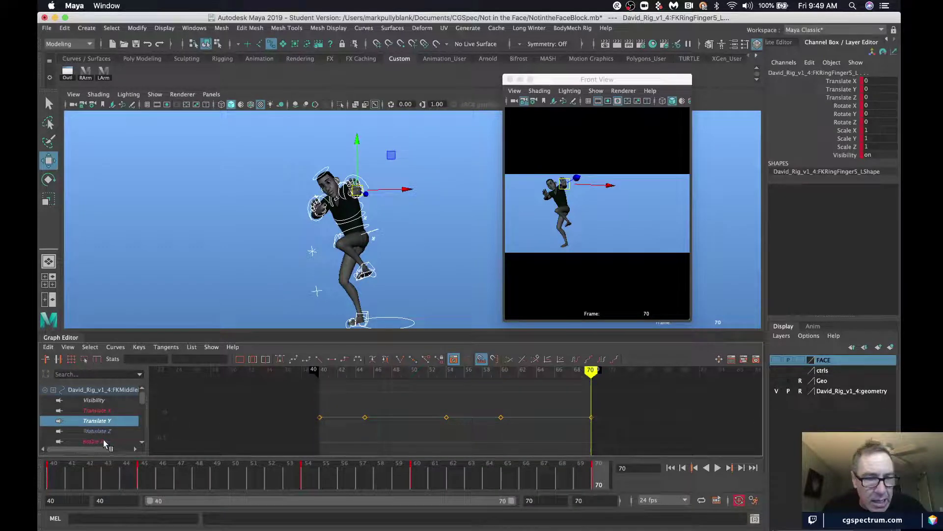
{"action": "left_click", "coordinate": [377, 230]}
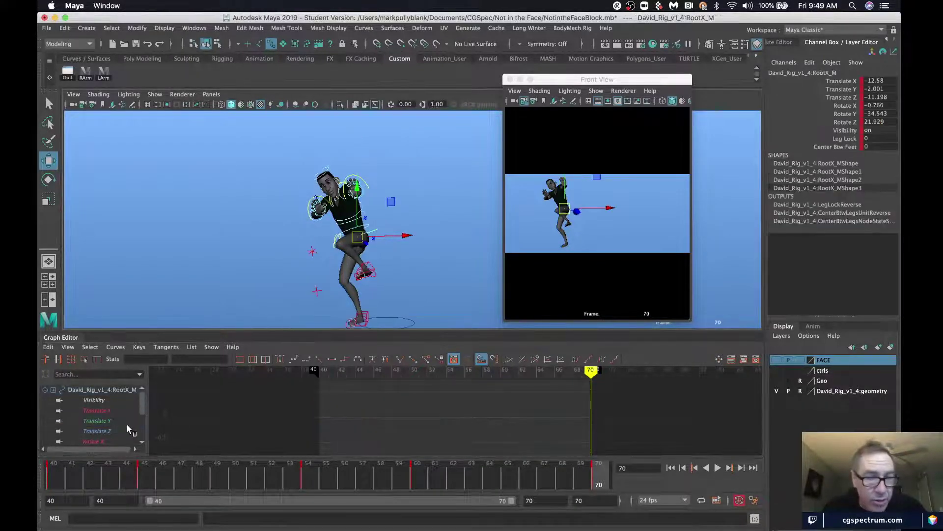
{"action": "left_click", "coordinate": [112, 430]}
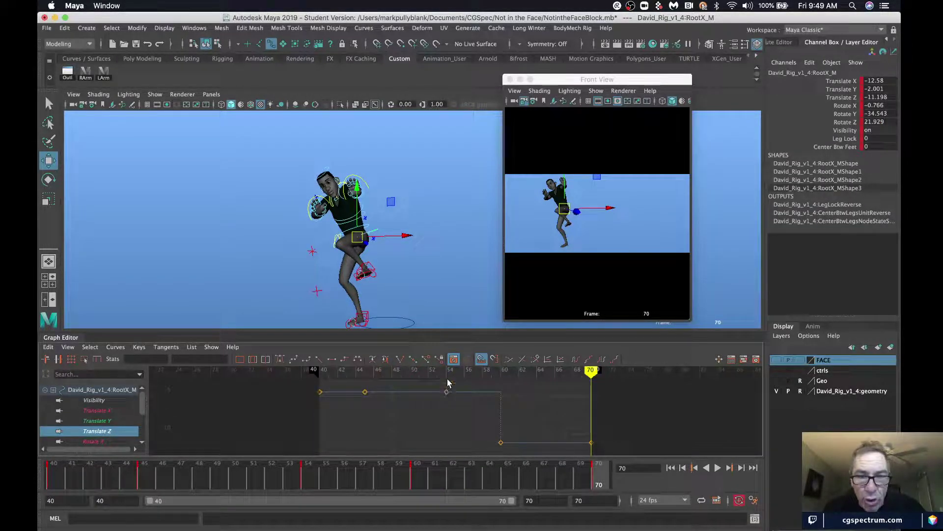
{"action": "left_click_drag", "start_coordinate": [447, 381], "coordinate": [503, 384]}
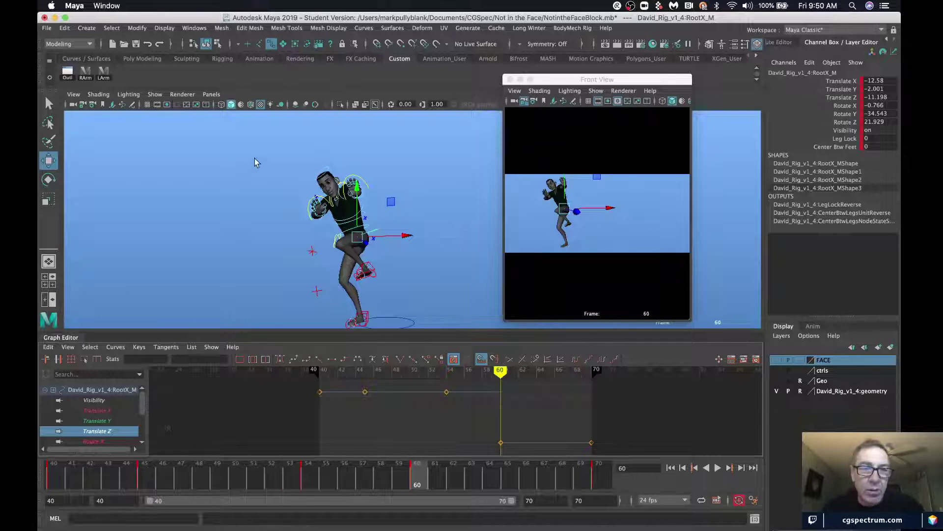
- Select all the rig's controls, change their stepped keys to auto tangents and play back the motion
{"action": "left_click_drag", "start_coordinate": [234, 138], "coordinate": [481, 475]}
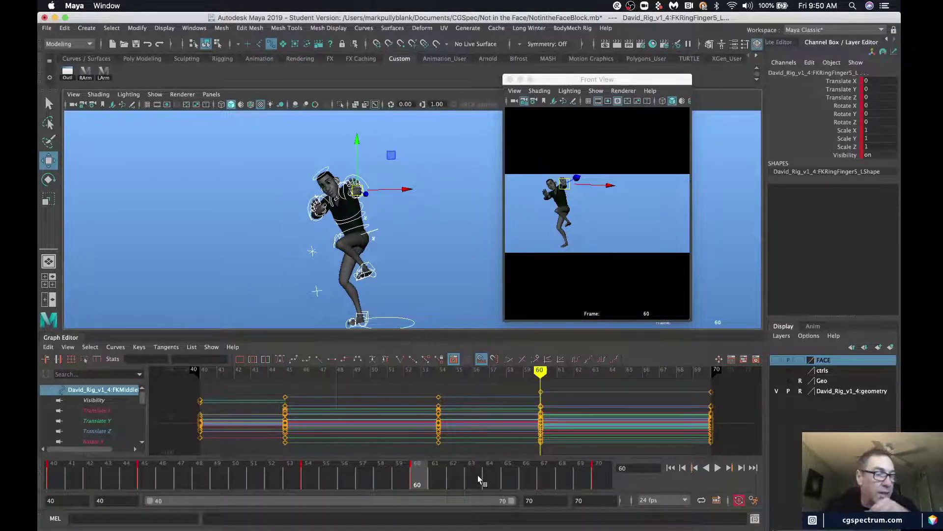
{"action": "left_click", "coordinate": [279, 360]}
{"action": "left_click", "coordinate": [718, 468]}
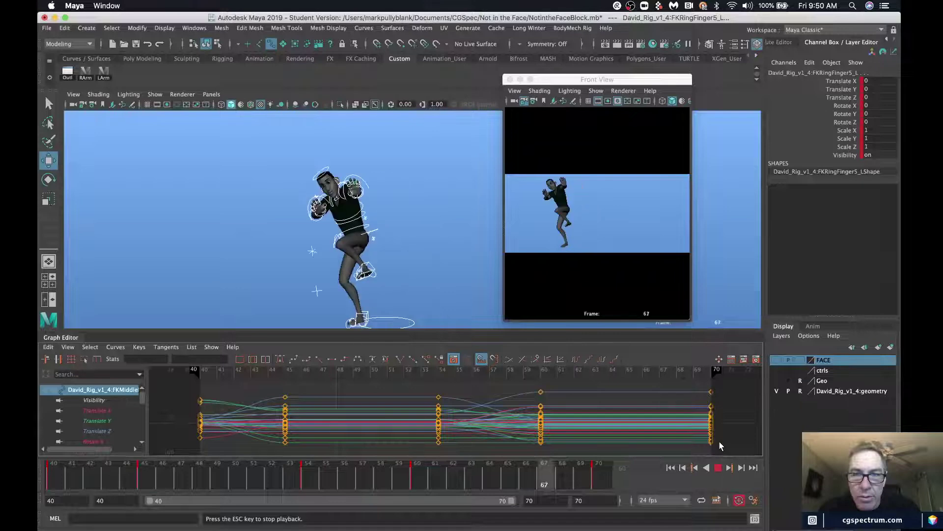
{"action": "key", "text": "Escape"}
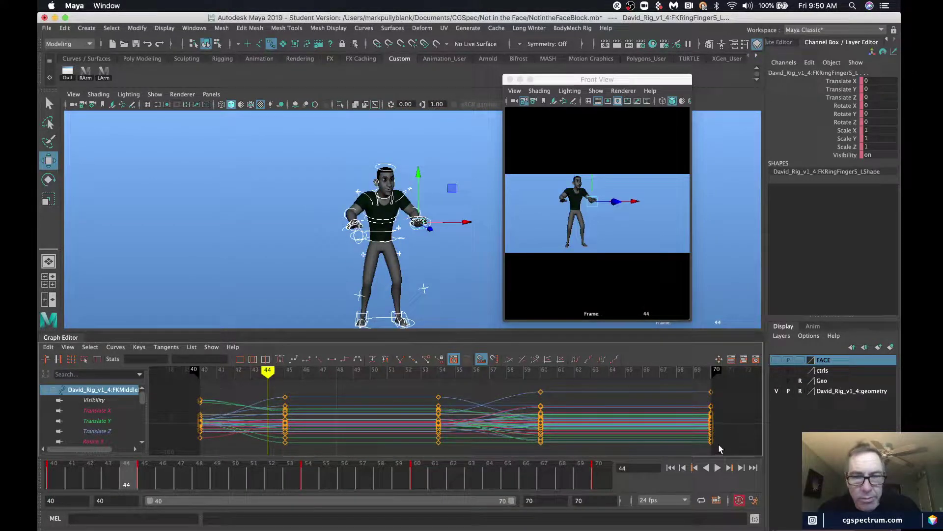
- Restore the selection of all controls, reapply auto tangents and check the poses at frames 45, 54, 60 and 70
{"action": "left_click", "coordinate": [259, 139]}
{"action": "key", "text": "super+z"}
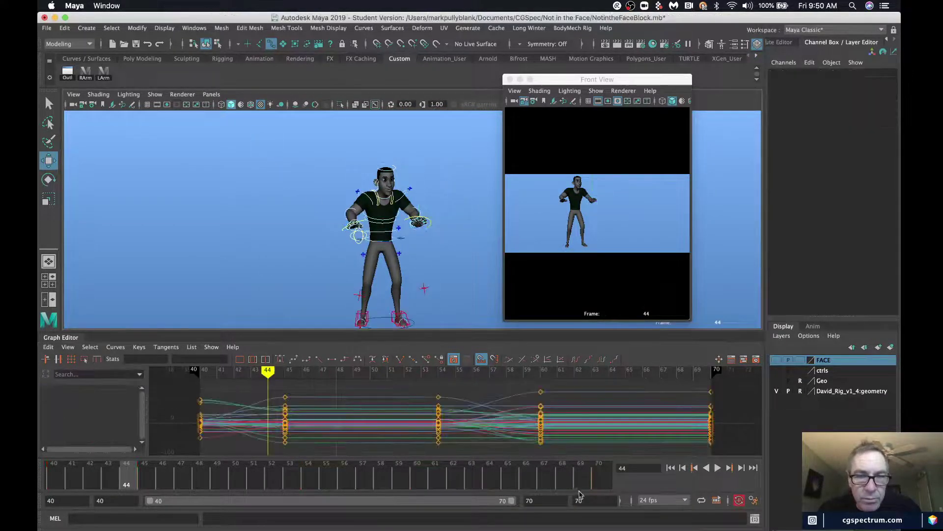
{"action": "left_click", "coordinate": [281, 360]}
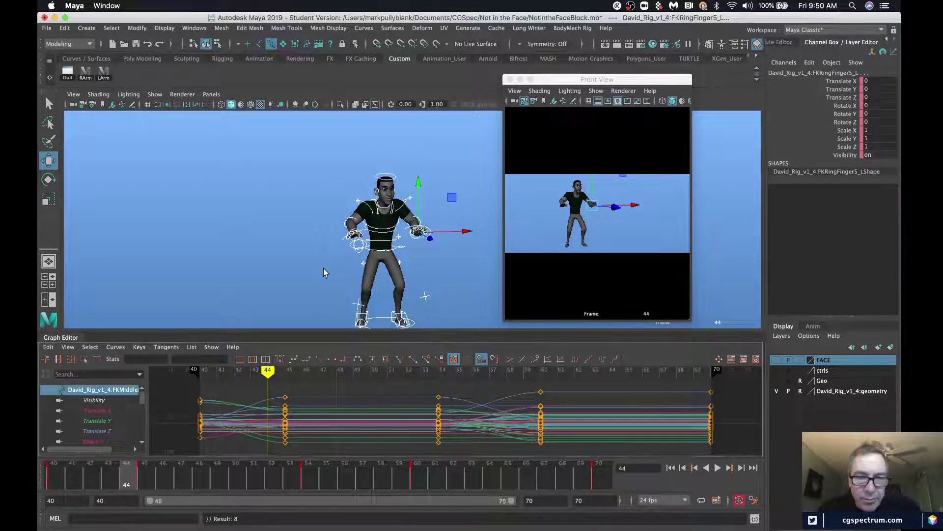
{"action": "middle_click_drag", "start_coordinate": [324, 268], "coordinate": [322, 239], "text": "alt"}
{"action": "left_click", "coordinate": [146, 473]}
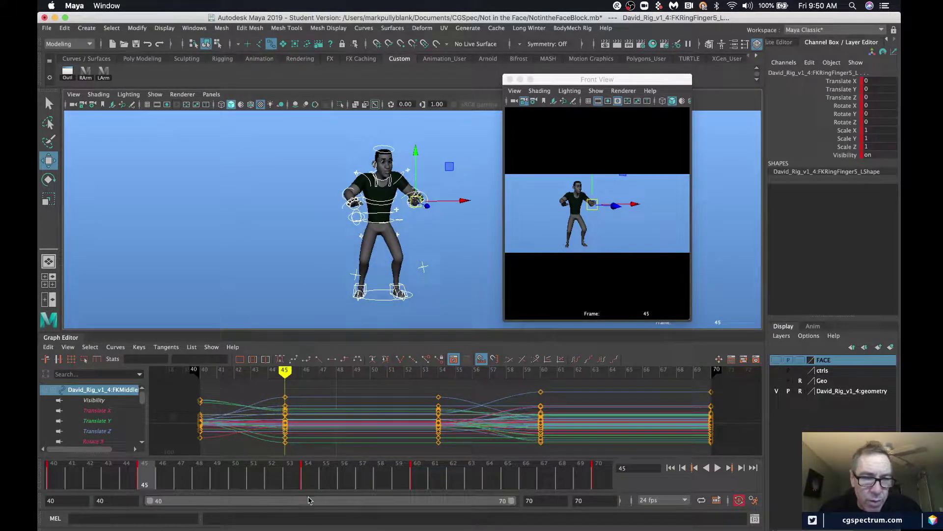
{"action": "left_click", "coordinate": [306, 480]}
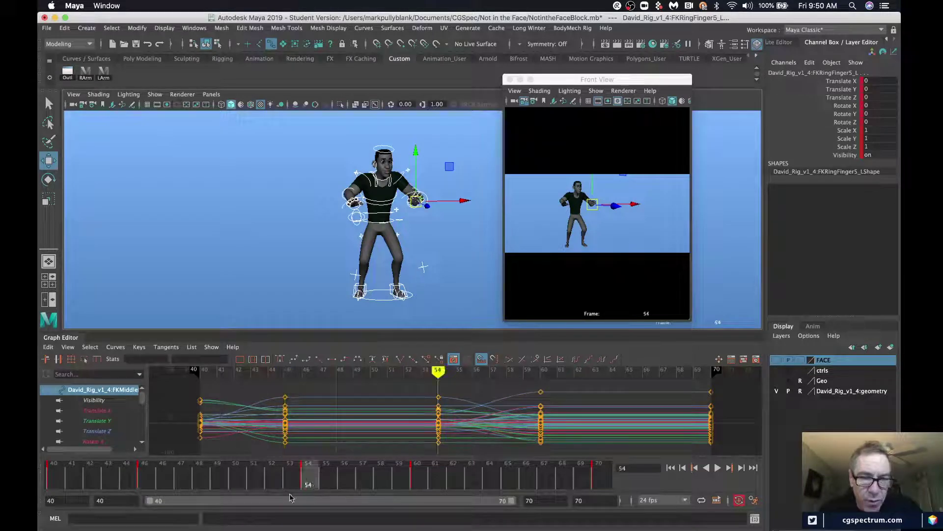
{"action": "left_click", "coordinate": [417, 481]}
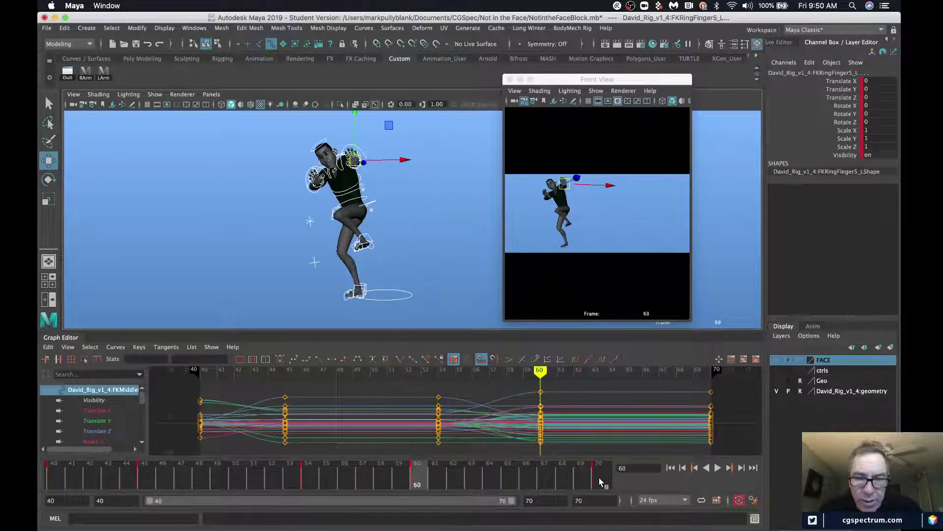
{"action": "left_click", "coordinate": [600, 483]}
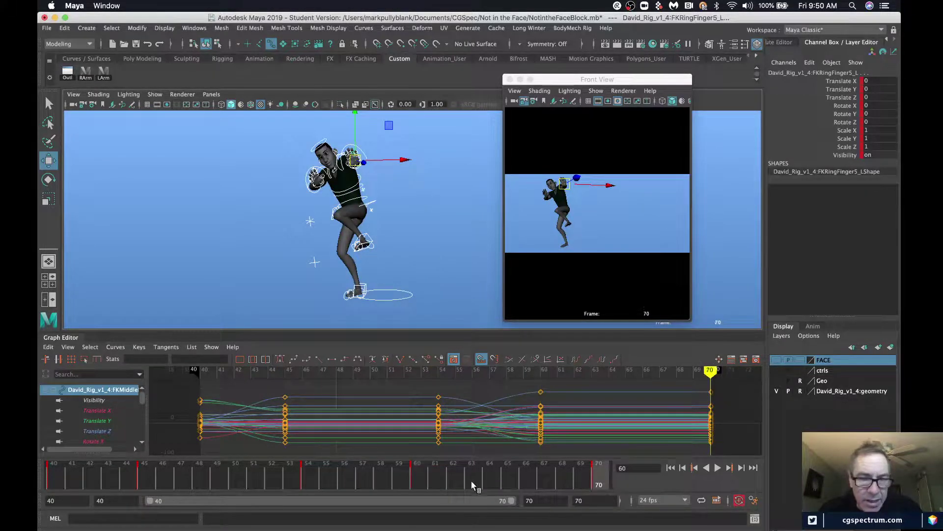
{"action": "left_click", "coordinate": [418, 475]}
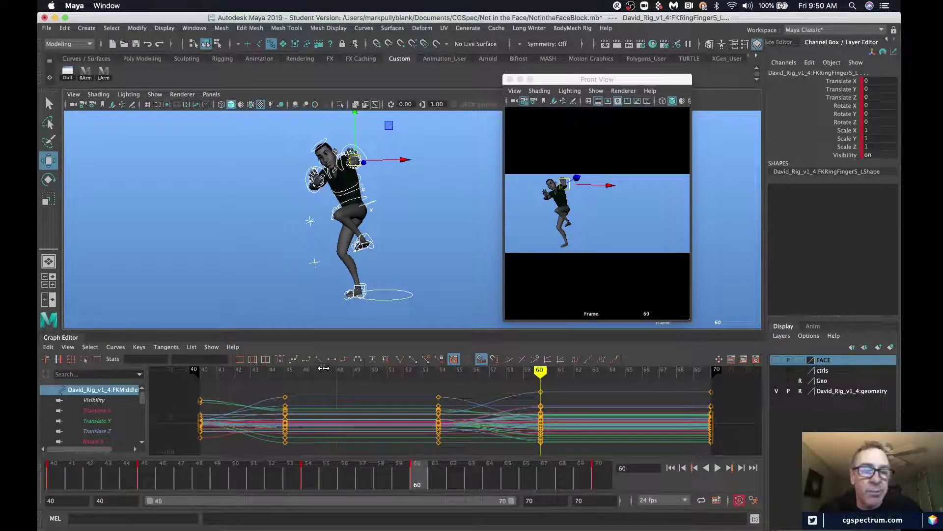
- Change all the controls' keys to linear tangents and check the poses at frames 45 and 54
{"action": "left_click", "coordinate": [317, 358]}
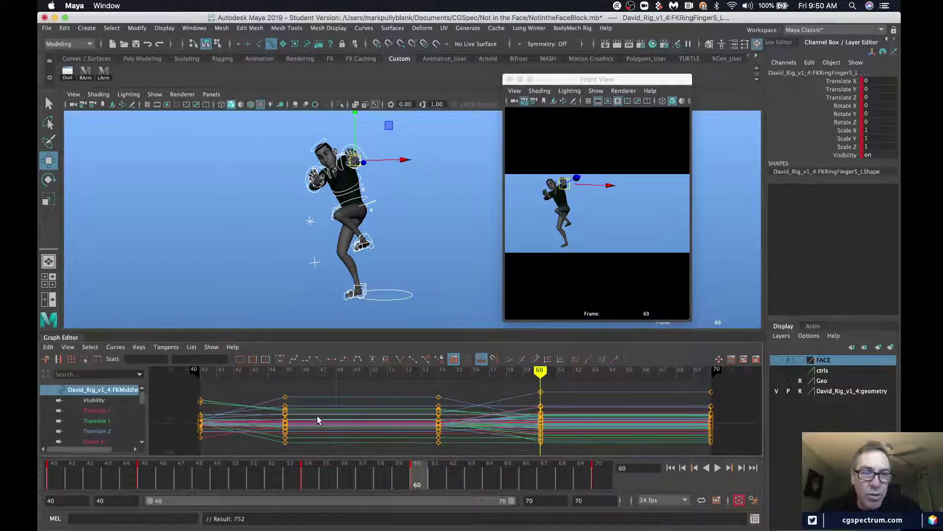
{"action": "left_click", "coordinate": [145, 486]}
{"action": "left_click", "coordinate": [306, 482]}
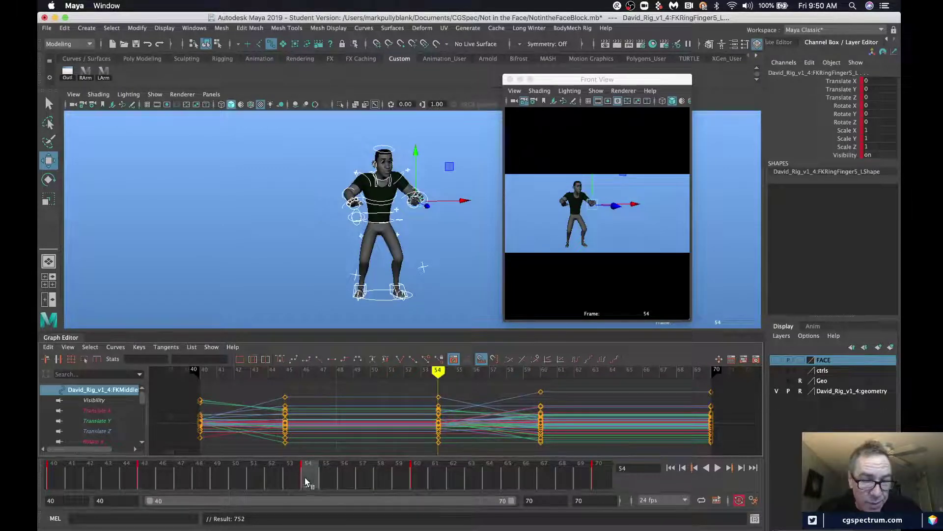
- Delete all the controls' keys at frame 45 and check the direct transition from frame 40 to frame 54
{"action": "left_click", "coordinate": [145, 482]}
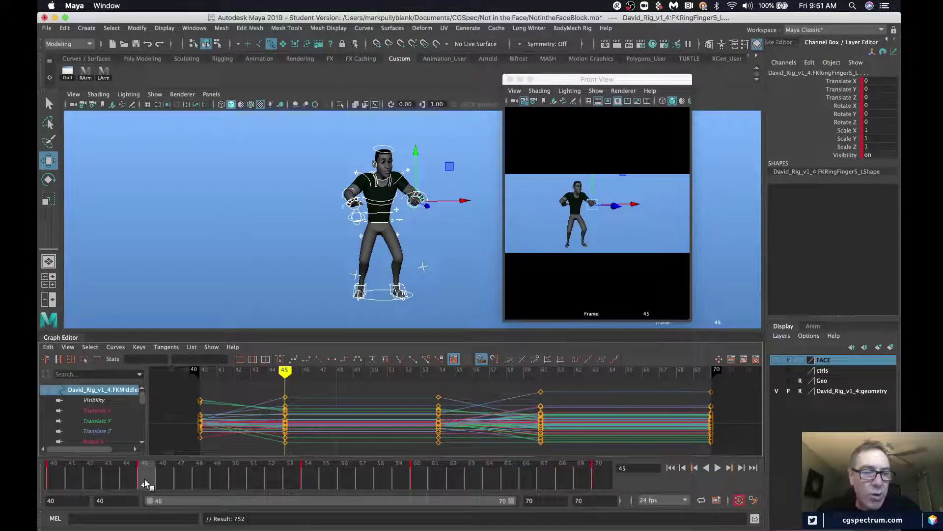
{"action": "right_click", "coordinate": [144, 481]}
{"action": "left_click", "coordinate": [167, 338]}
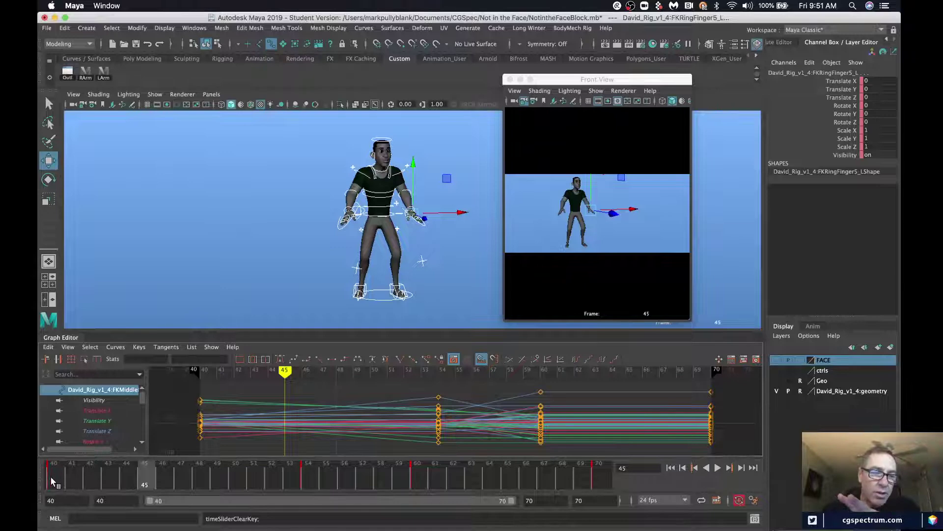
{"action": "mouse_move", "coordinate": [50, 475]}
{"action": "left_mouse_down"}
{"action": "mouse_move", "coordinate": [402, 483]}
{"action": "mouse_move", "coordinate": [307, 480]}
{"action": "left_mouse_up"}
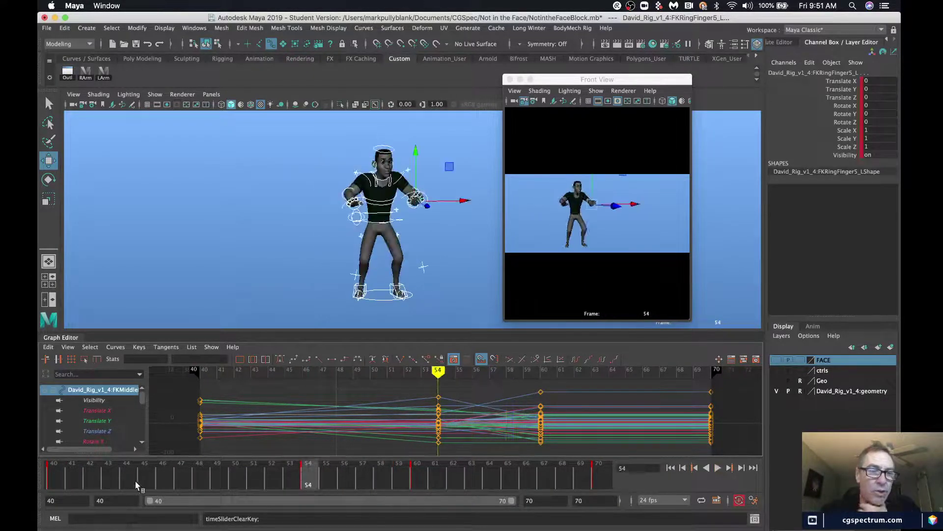
{"action": "left_click", "coordinate": [148, 483]}
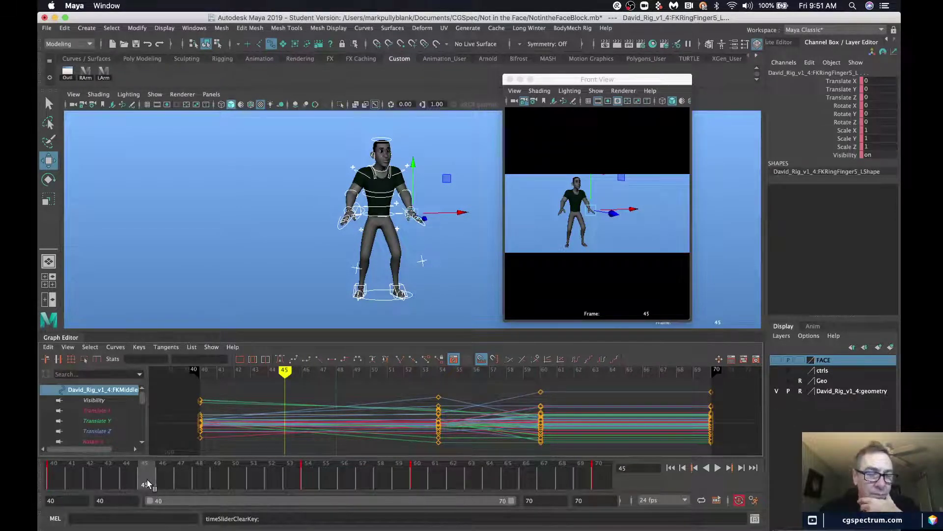
{"action": "left_click", "coordinate": [307, 477]}
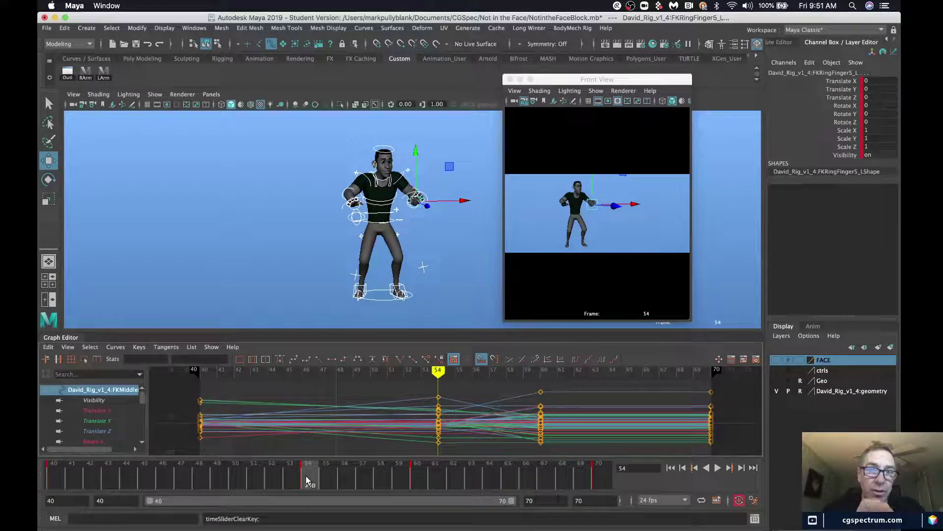
- Key all the controls on the in-between pose at frame 52 and move that key to frame 45
{"action": "left_click", "coordinate": [271, 476]}
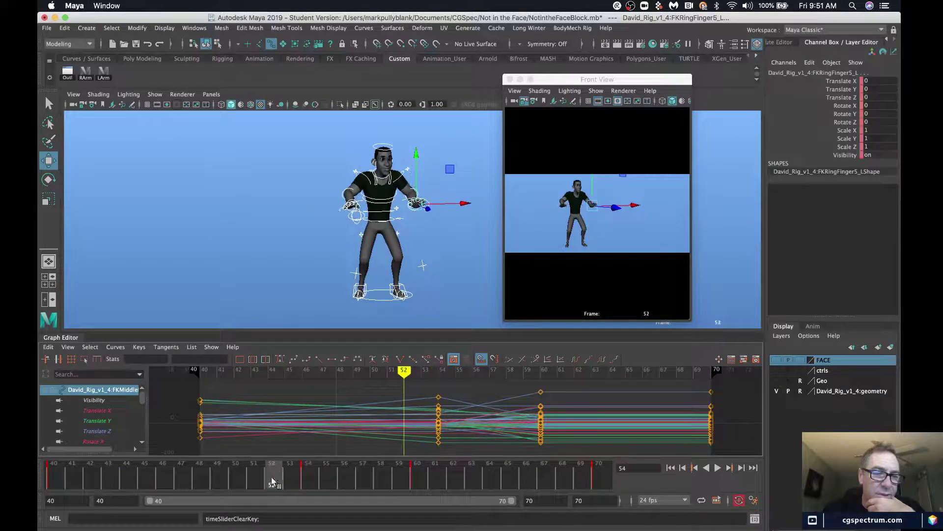
{"action": "key", "text": "s"}
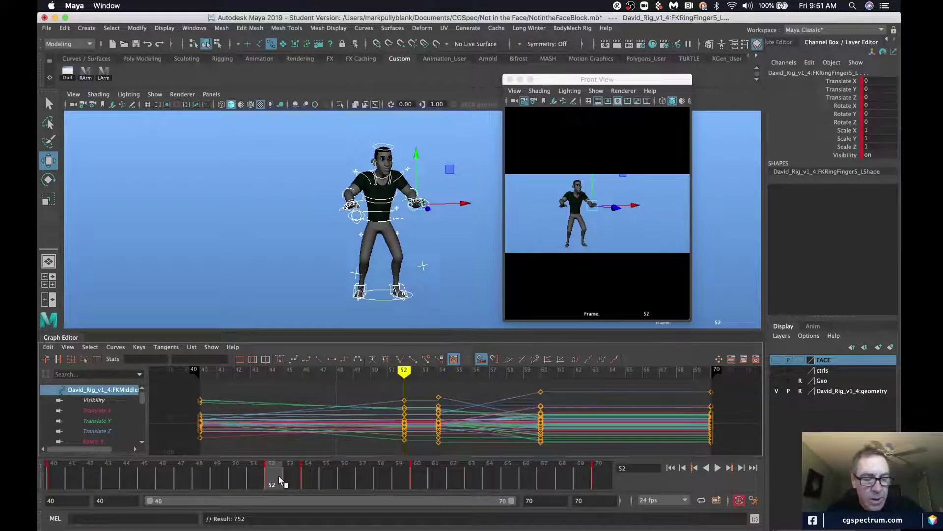
{"action": "left_click", "coordinate": [271, 476], "text": "shift"}
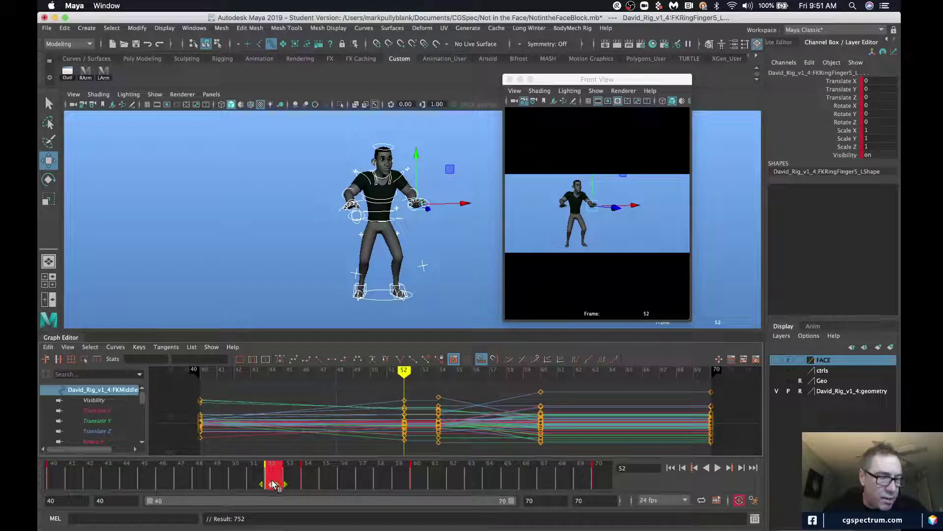
{"action": "left_click_drag", "start_coordinate": [273, 488], "coordinate": [149, 483]}
- Scrub from frame 40 to frame 49 to check the transition through the new frame 45 key
{"action": "left_click", "coordinate": [57, 474]}
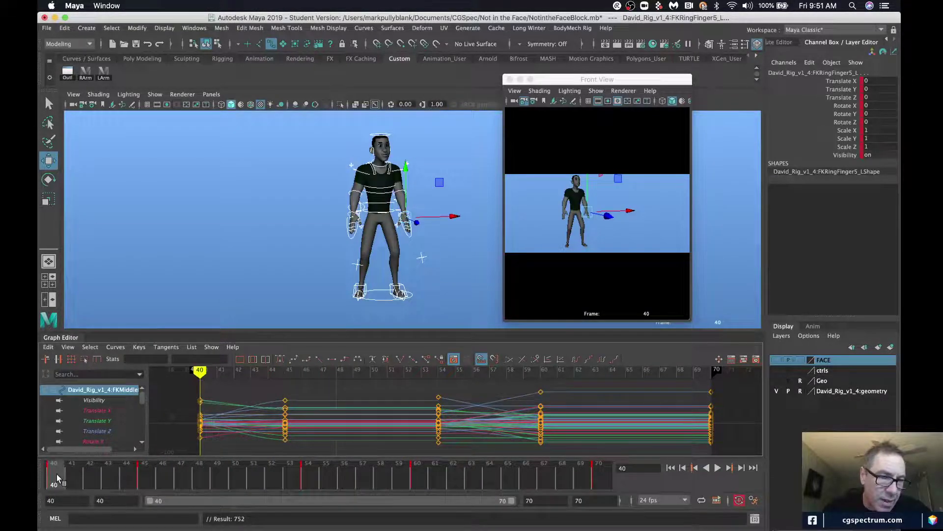
{"action": "left_click_drag", "start_coordinate": [57, 474], "coordinate": [199, 475]}
{"action": "left_click", "coordinate": [212, 476]}
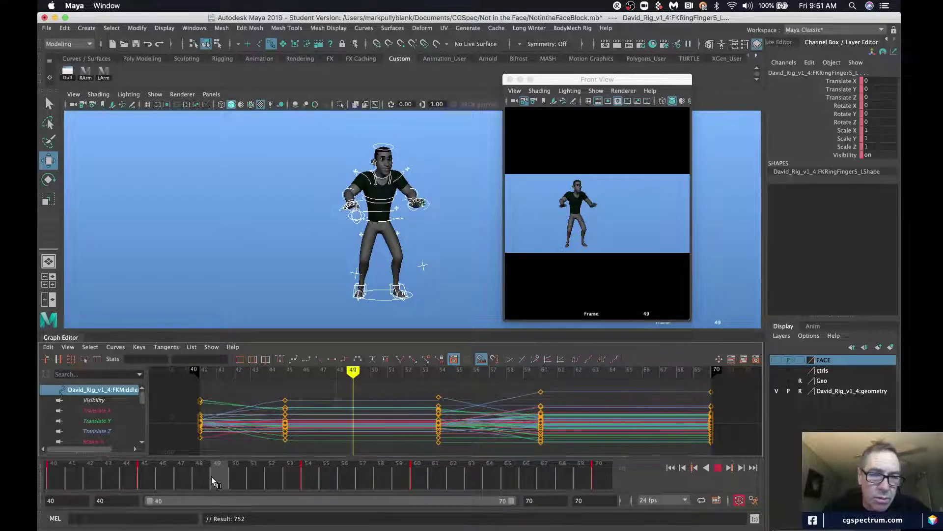
- Check the transition from frame 40 and delete all the controls' keys at frame 60
{"action": "left_click", "coordinate": [280, 359]}
{"action": "left_click_drag", "start_coordinate": [86, 477], "coordinate": [223, 493]}
{"action": "left_click", "coordinate": [423, 475]}
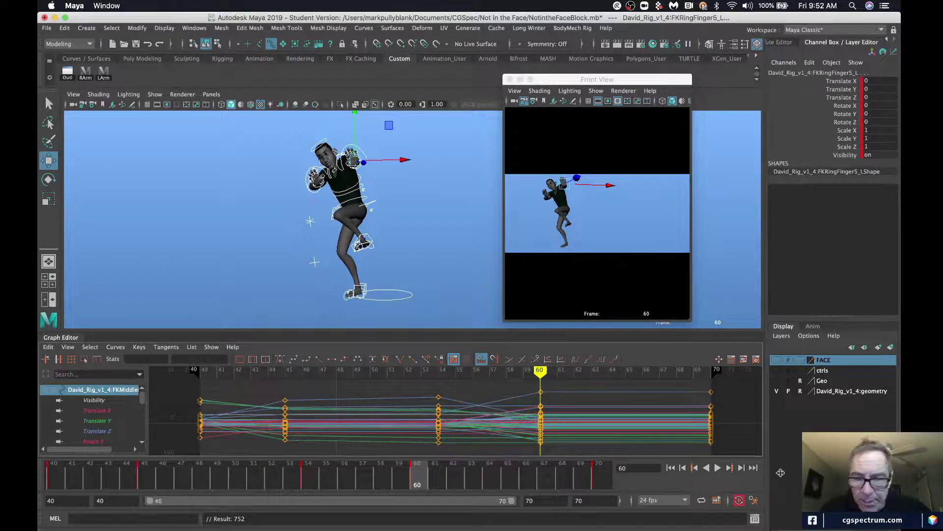
{"action": "right_click", "coordinate": [416, 474]}
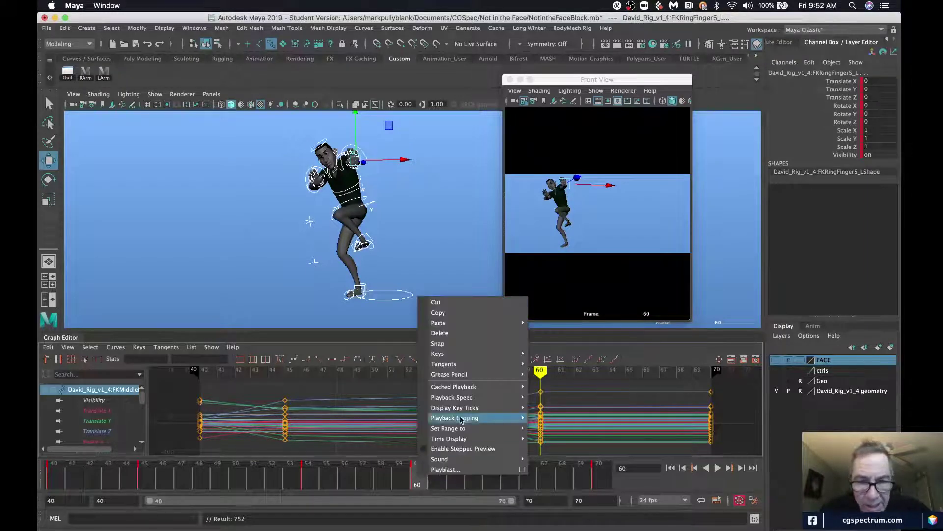
{"action": "left_click", "coordinate": [453, 335]}
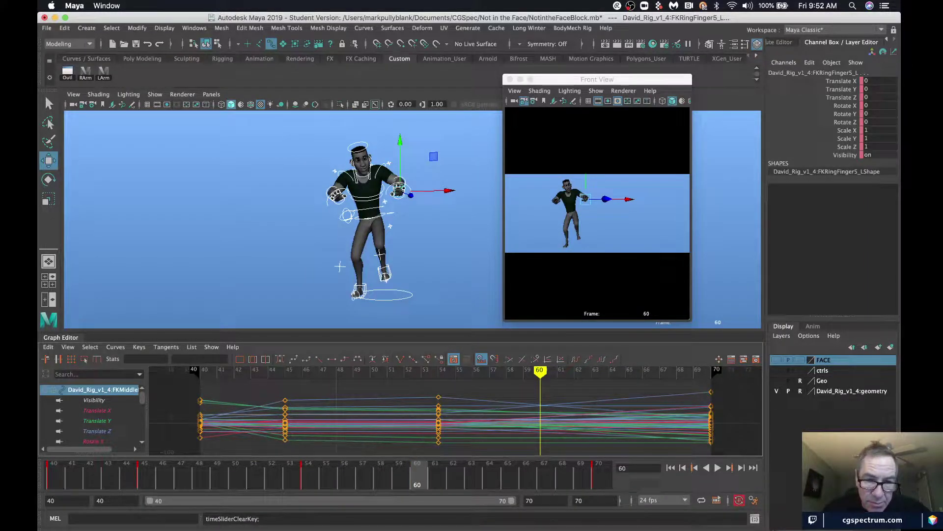
- Key all the controls on the in-between pose at frame 68 and move that key to frame 60
{"action": "left_click", "coordinate": [561, 476]}
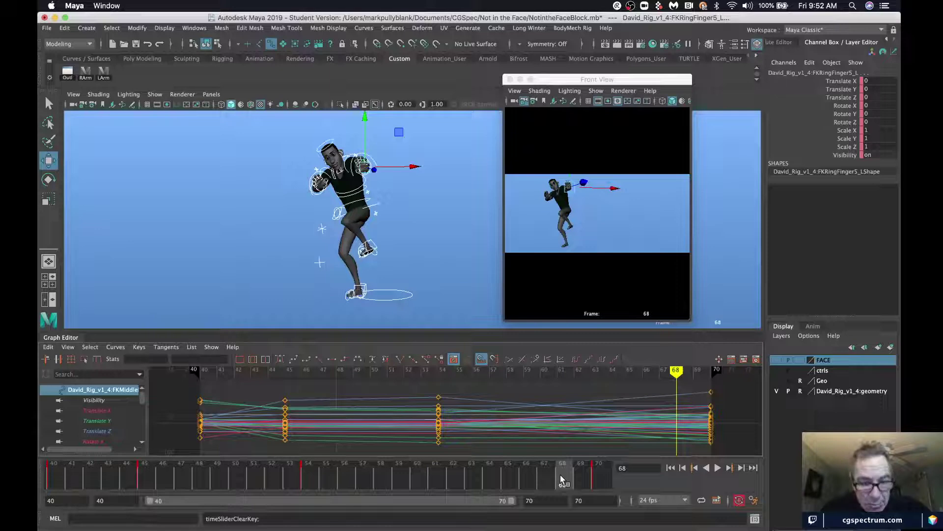
{"action": "key", "text": "s"}
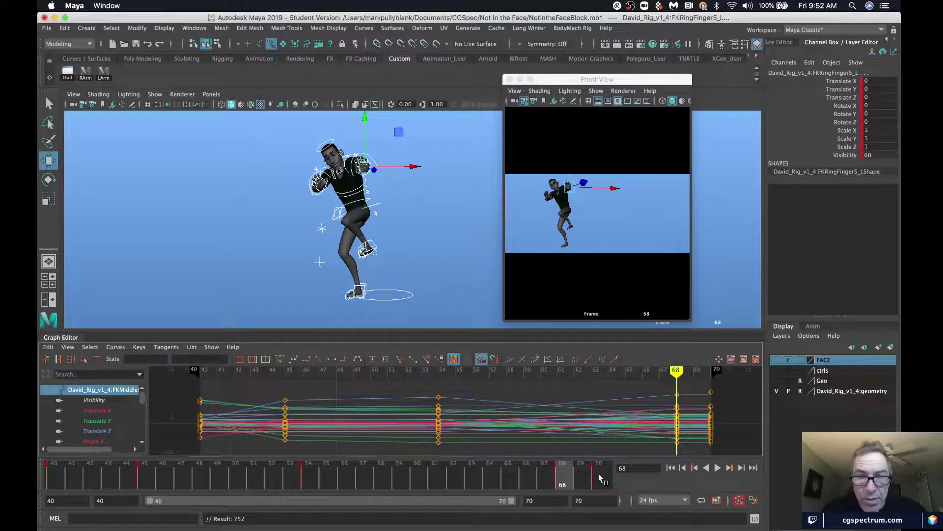
{"action": "left_click", "coordinate": [599, 475]}
{"action": "left_click", "coordinate": [561, 475]}
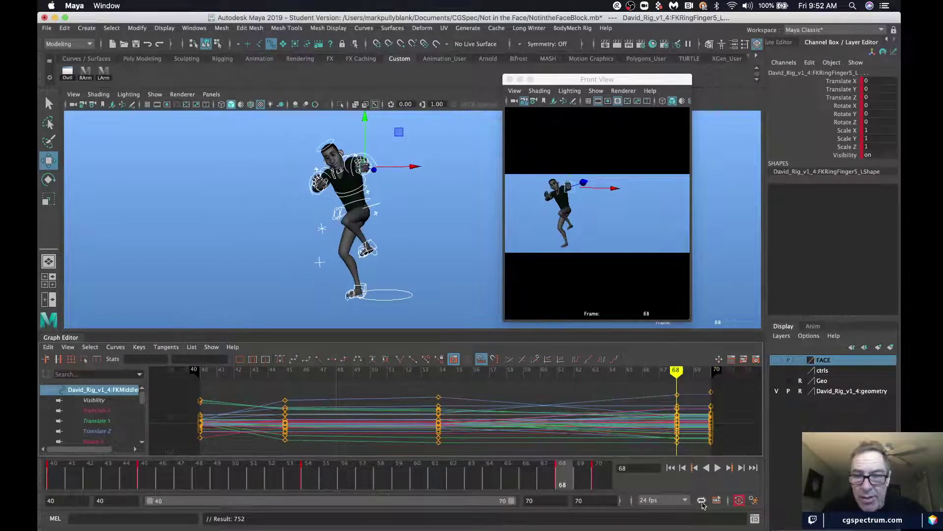
{"action": "left_click", "coordinate": [560, 479], "text": "shift"}
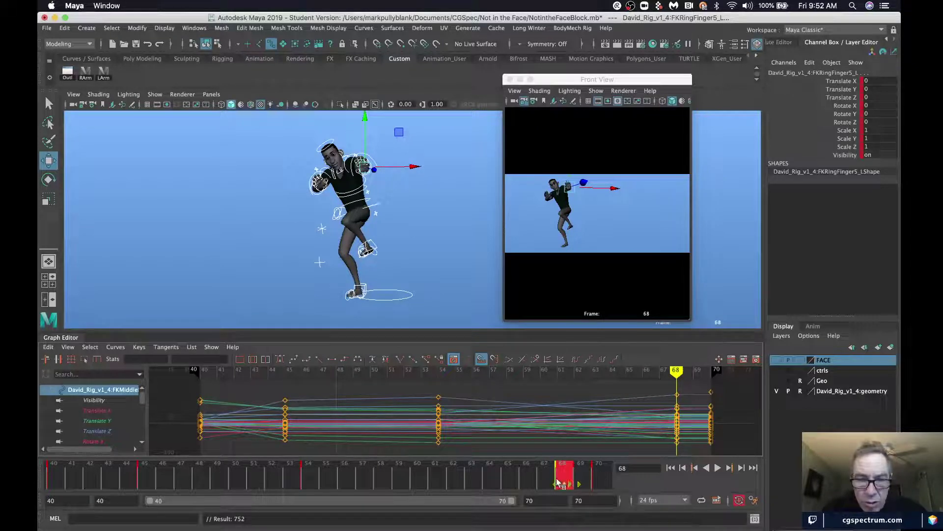
{"action": "left_click_drag", "start_coordinate": [559, 483], "coordinate": [418, 484]}
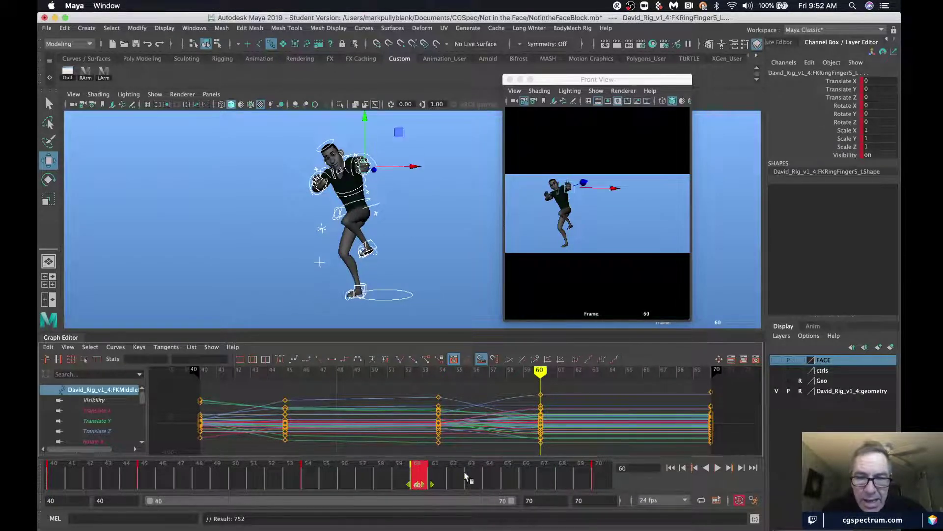
- Change all the controls' keys to auto tangents and play the motion from frame 40
{"action": "left_click", "coordinate": [279, 359]}
{"action": "left_click", "coordinate": [193, 480]}
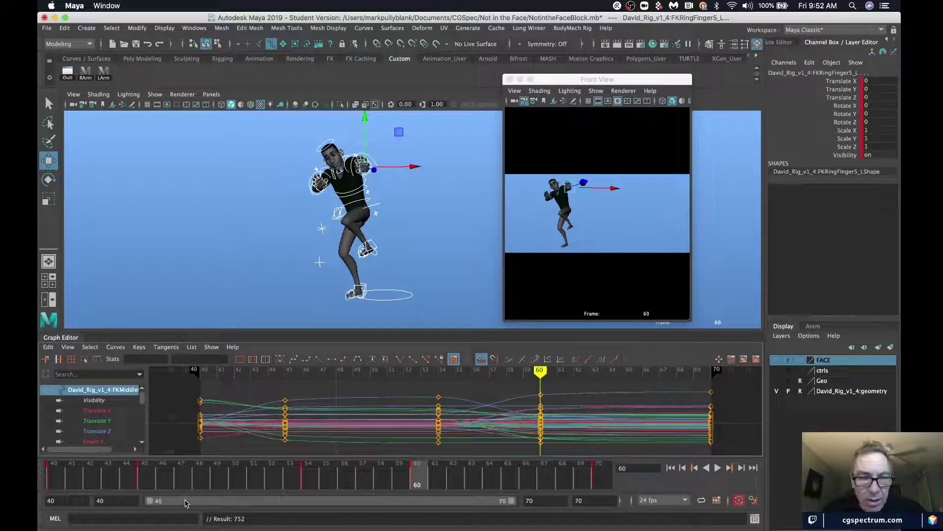
{"action": "left_click", "coordinate": [64, 475]}
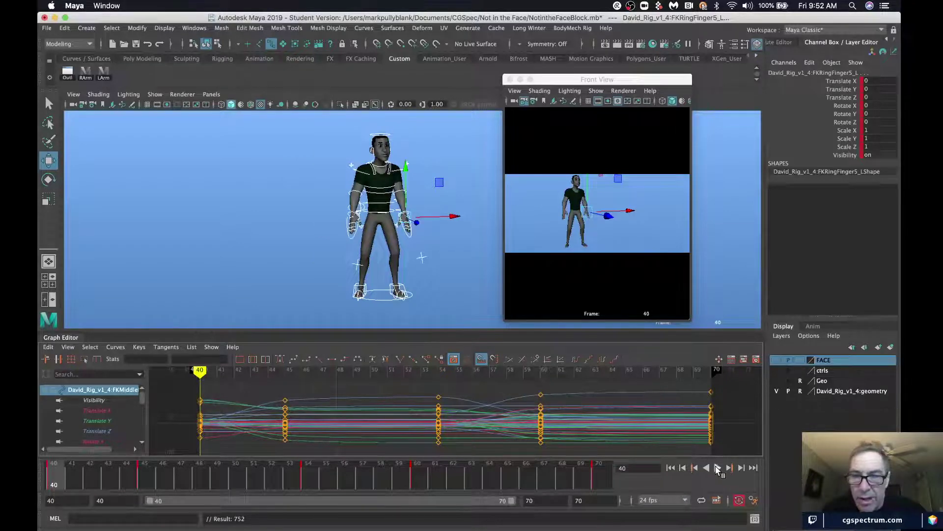
{"action": "left_click", "coordinate": [718, 468]}
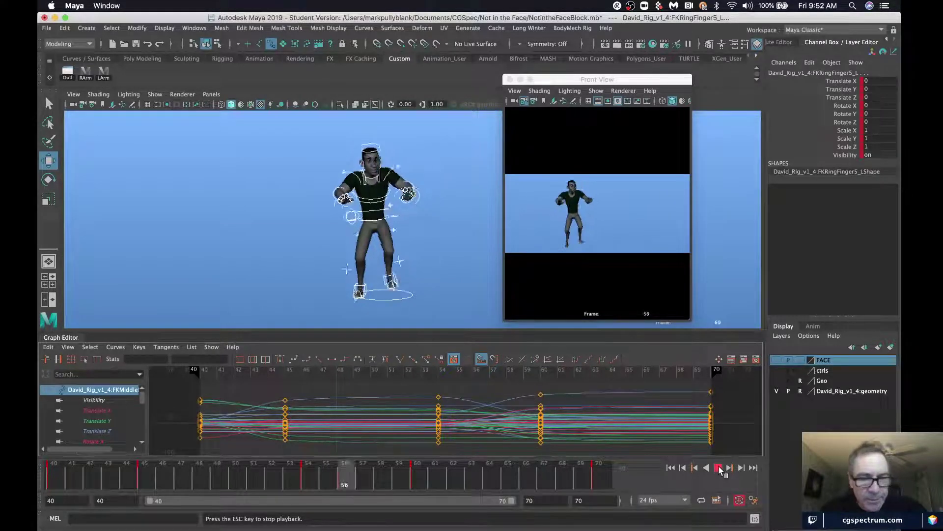
{"action": "left_click", "coordinate": [719, 468]}
- Set the default out tangent to Auto in the animation preferences and save them
{"action": "left_click", "coordinate": [753, 500]}
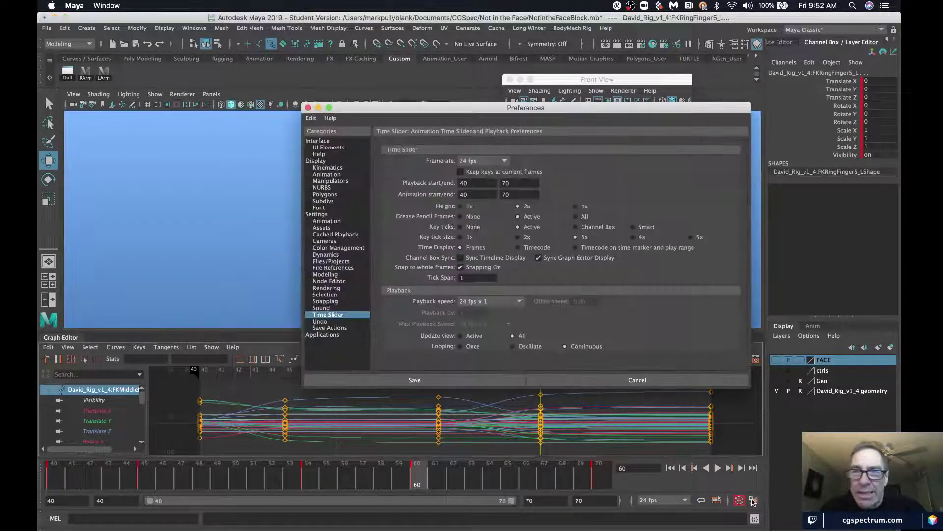
{"action": "left_click", "coordinate": [327, 221]}
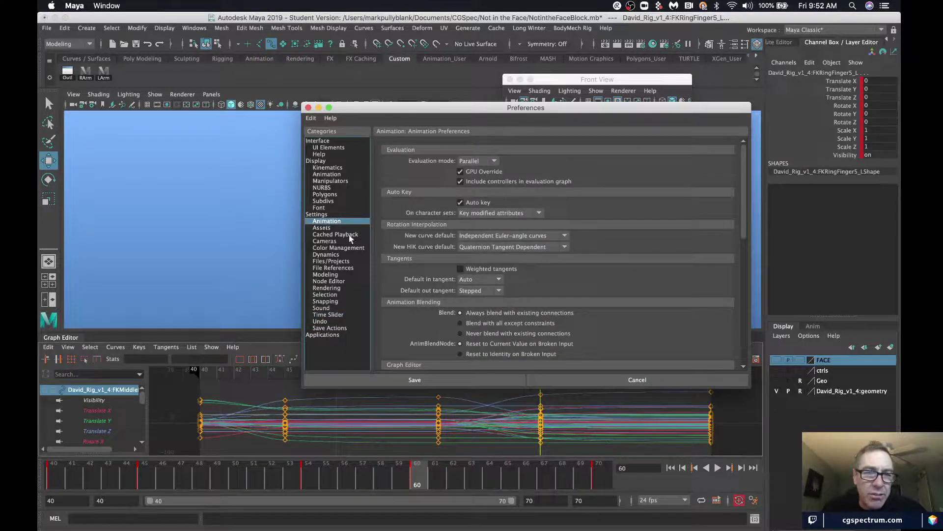
{"action": "left_click", "coordinate": [472, 290]}
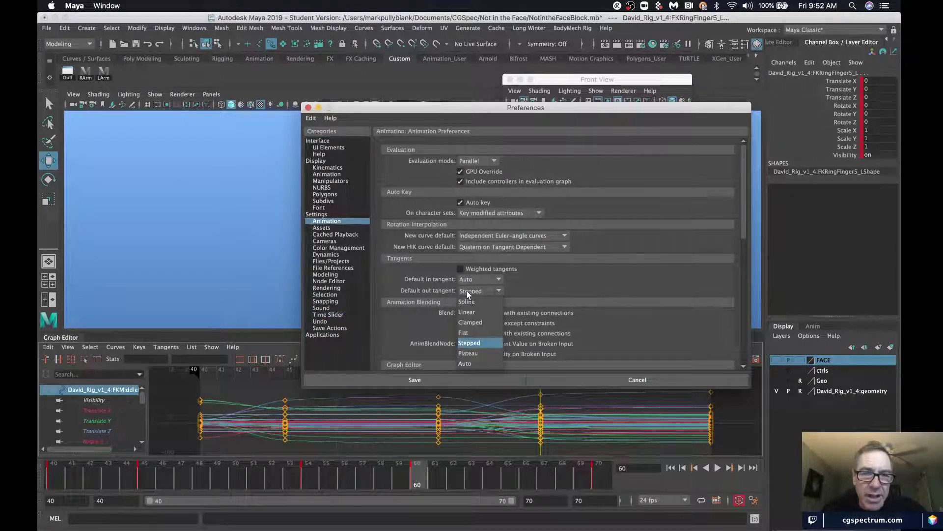
{"action": "left_click", "coordinate": [477, 362]}
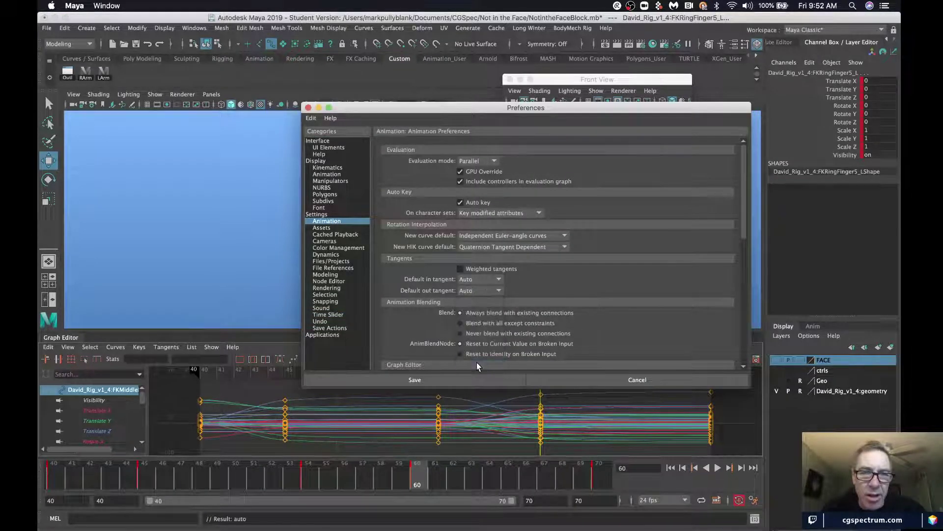
{"action": "left_click", "coordinate": [382, 376]}
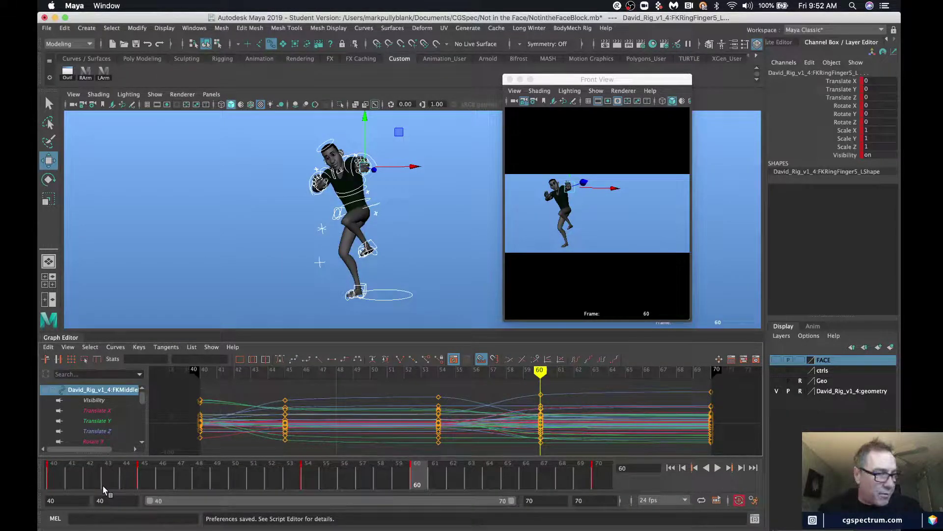
- Play the motion from frame 40, check the poses at frames 45, 54 and 60, and scrub from 40 to 45
{"action": "left_click", "coordinate": [52, 476]}
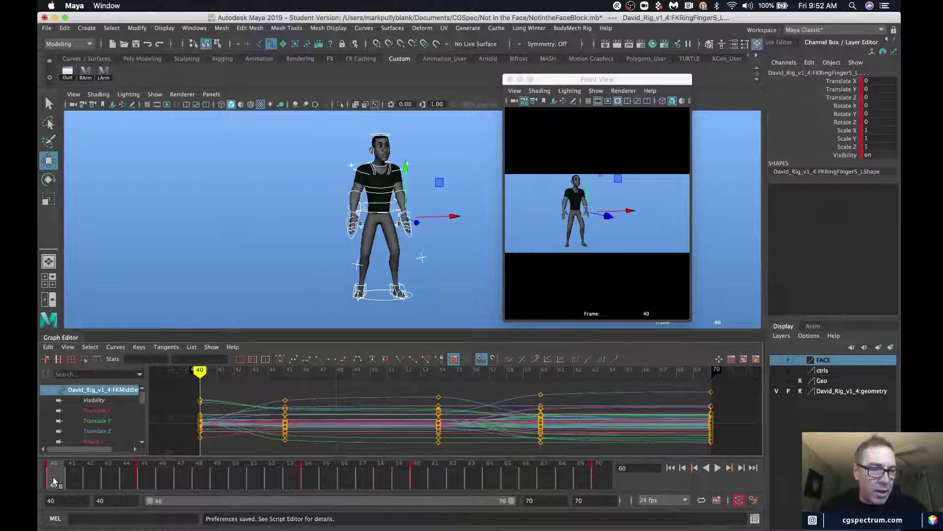
{"action": "key", "text": "alt+v"}
{"action": "left_click", "coordinate": [151, 472]}
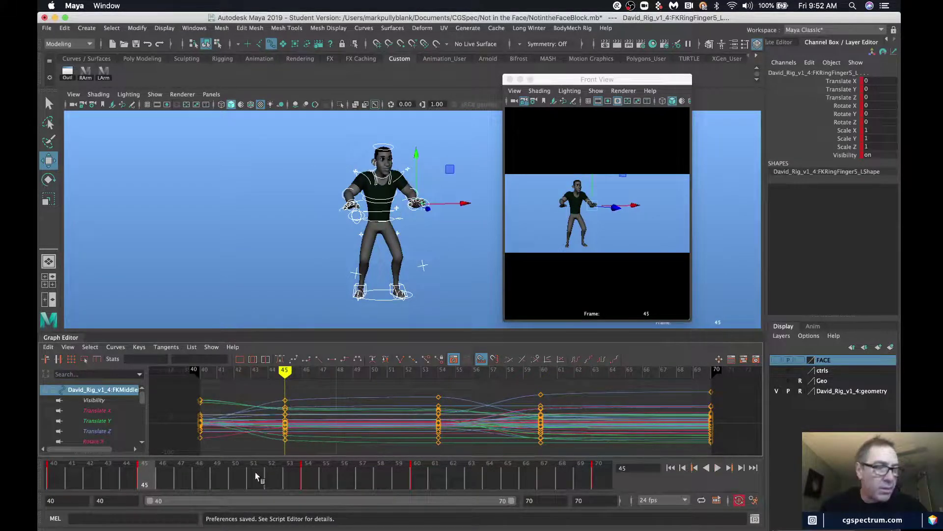
{"action": "left_click", "coordinate": [305, 475]}
{"action": "left_click", "coordinate": [417, 484]}
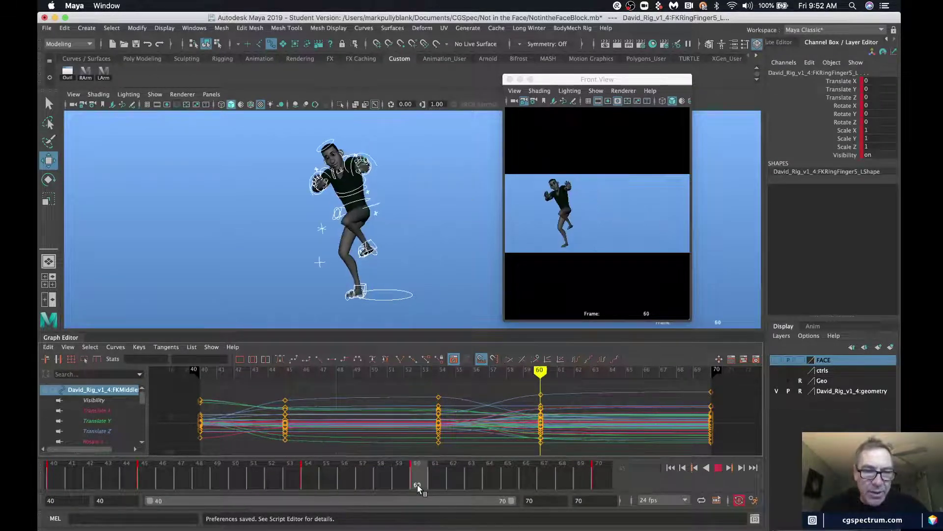
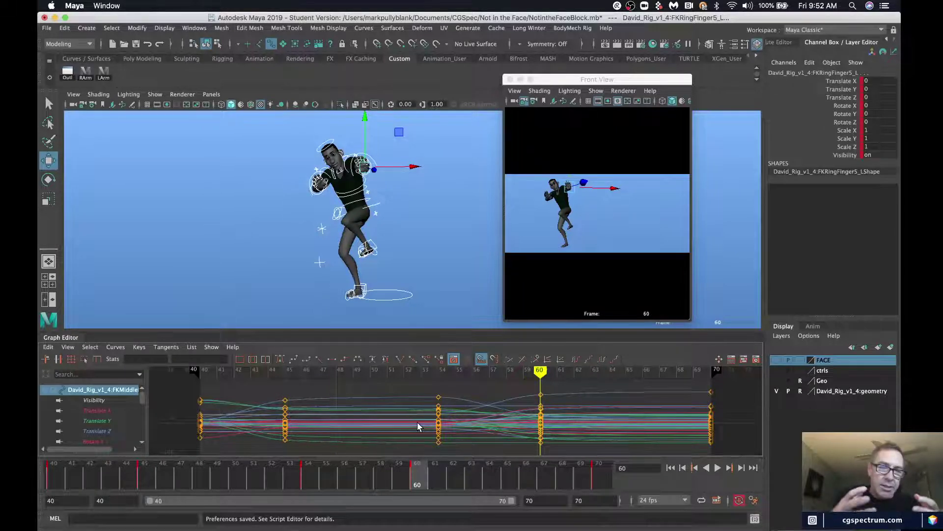
{"action": "left_click", "coordinate": [61, 477]}
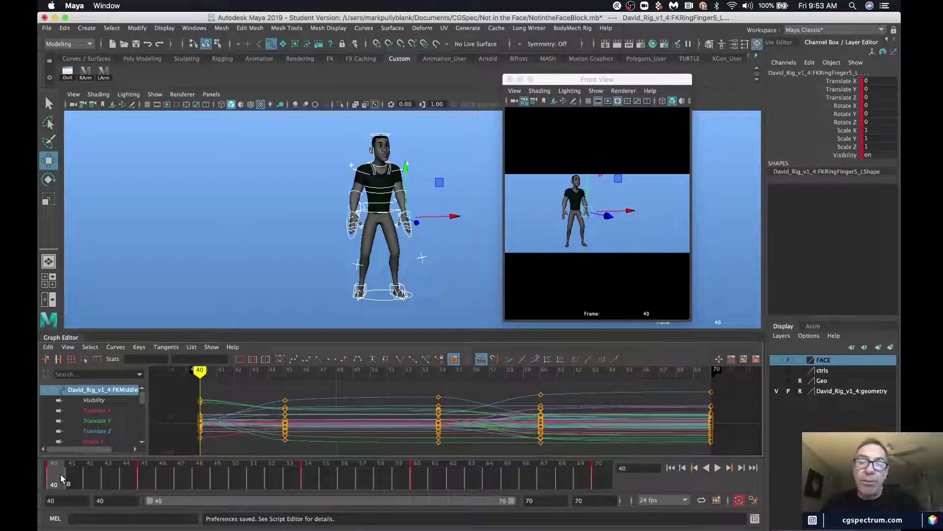
{"action": "left_click_drag", "start_coordinate": [60, 474], "coordinate": [137, 480]}
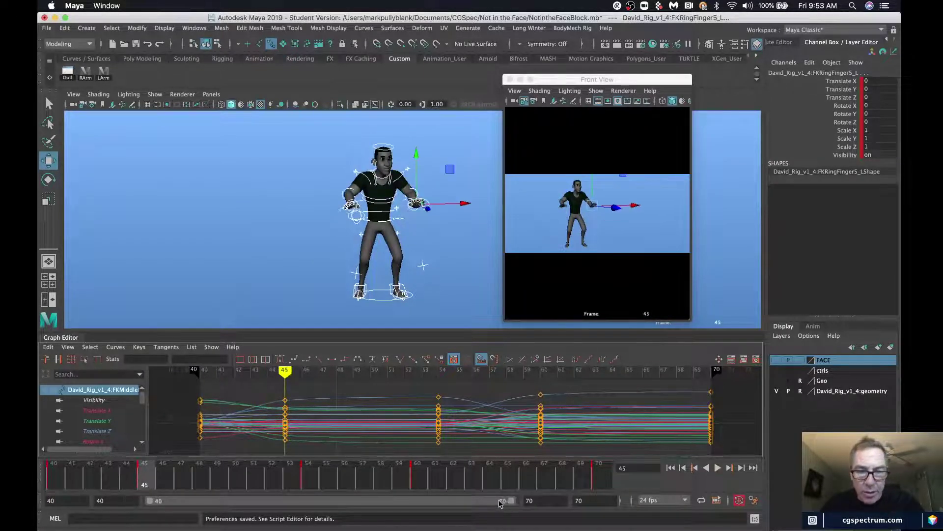
- Shorten the playback range to frames 40 to 54 and play it from frame 40
{"action": "left_click_drag", "start_coordinate": [511, 501], "coordinate": [313, 515]}
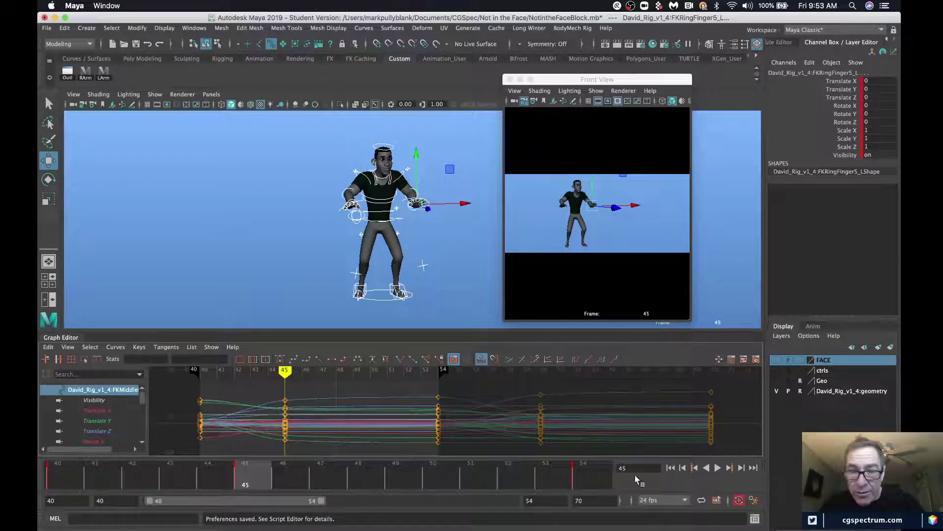
{"action": "left_click", "coordinate": [591, 479]}
{"action": "left_click", "coordinate": [63, 472]}
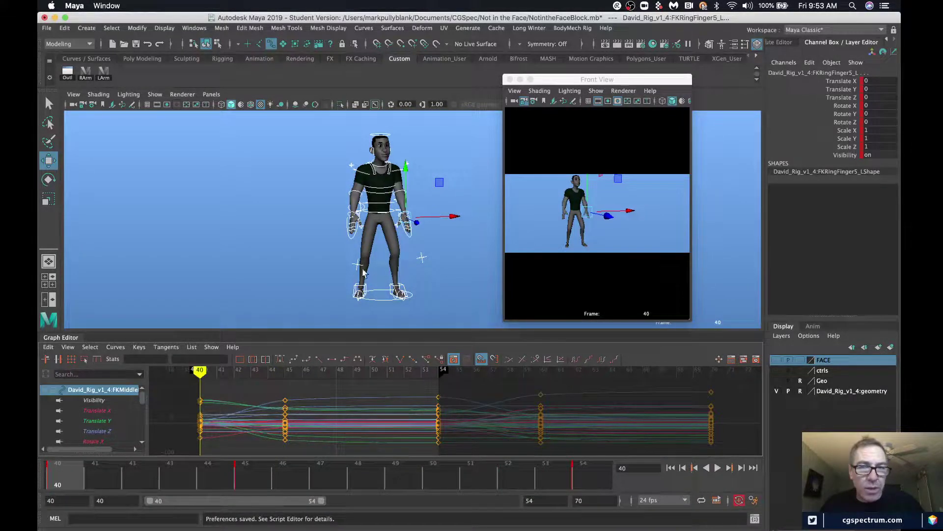
{"action": "key", "text": "alt+v"}
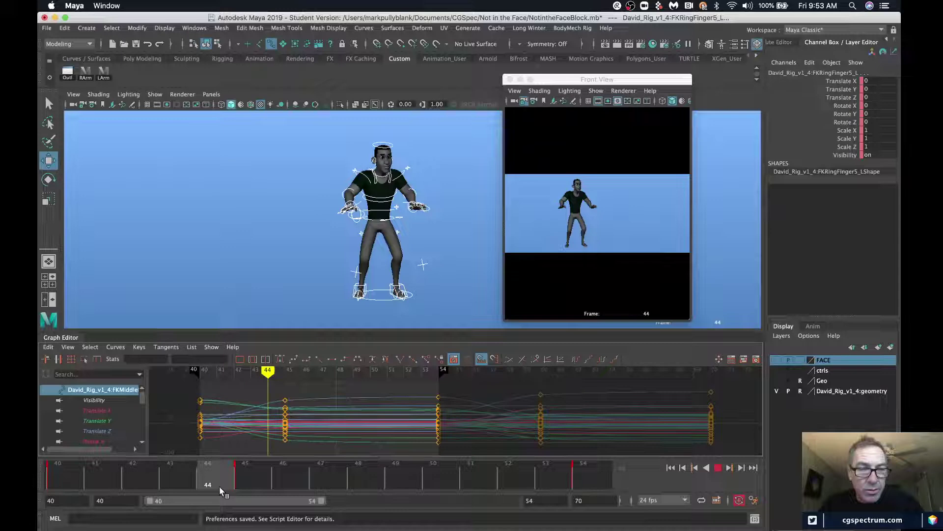
- Stop playback with the root control selected and frame its Translate Y and Translate Z curves in the Graph Editor
{"action": "left_click", "coordinate": [401, 217]}
{"action": "key", "text": "alt+v"}
{"action": "right_click_drag", "start_coordinate": [363, 425], "coordinate": [363, 373], "text": "alt+shift"}
{"action": "right_click_drag", "start_coordinate": [330, 412], "coordinate": [333, 377], "text": "alt+shift"}
{"action": "left_click", "coordinate": [100, 420]}
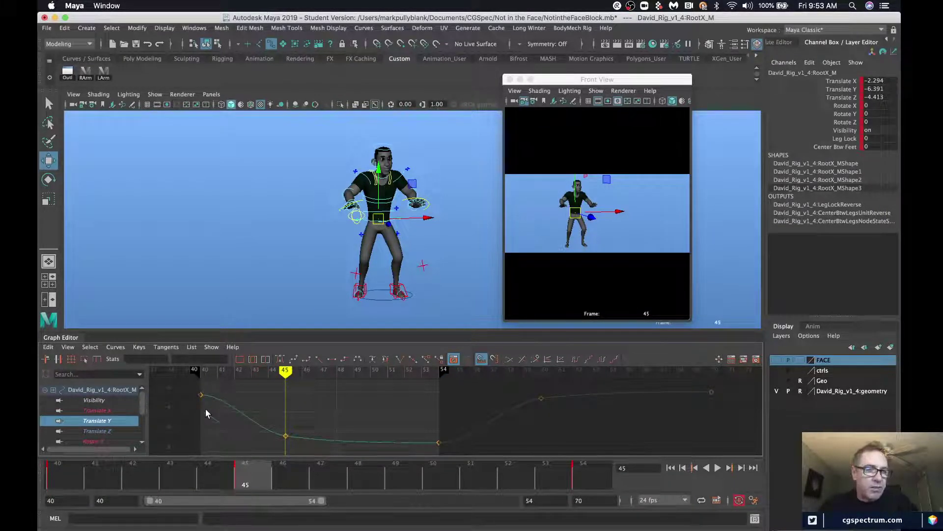
{"action": "left_click", "coordinate": [91, 432], "text": "shift"}
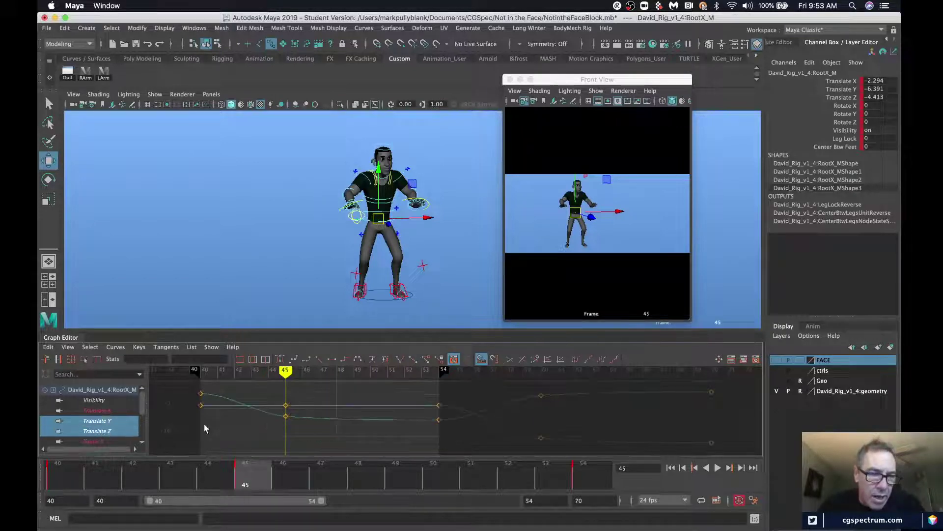
{"action": "key", "text": "f"}
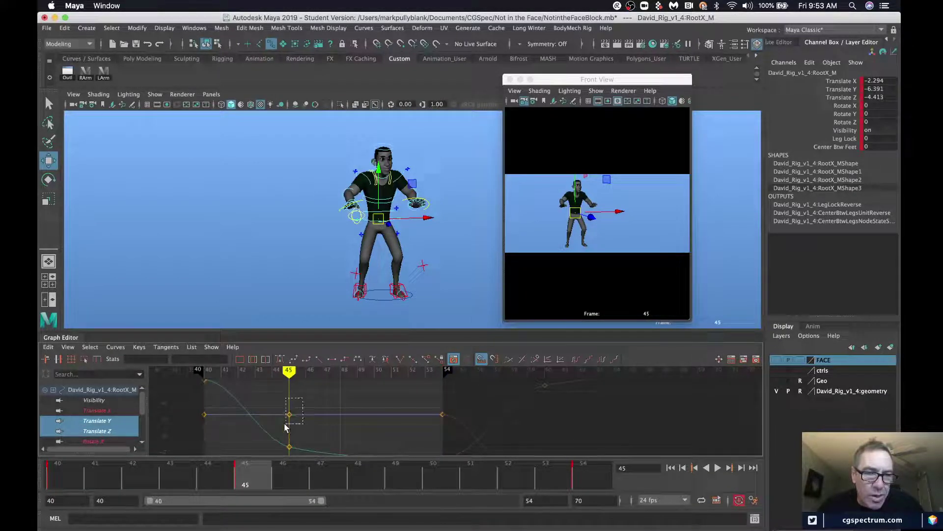
- Try to shift the value of the root control's Translate Z key at frame 45
{"action": "left_click_drag", "start_coordinate": [285, 425], "coordinate": [287, 426]}
{"action": "middle_click_drag", "start_coordinate": [301, 366], "coordinate": [302, 400], "text": "shift"}
{"action": "key", "text": "super+z"}
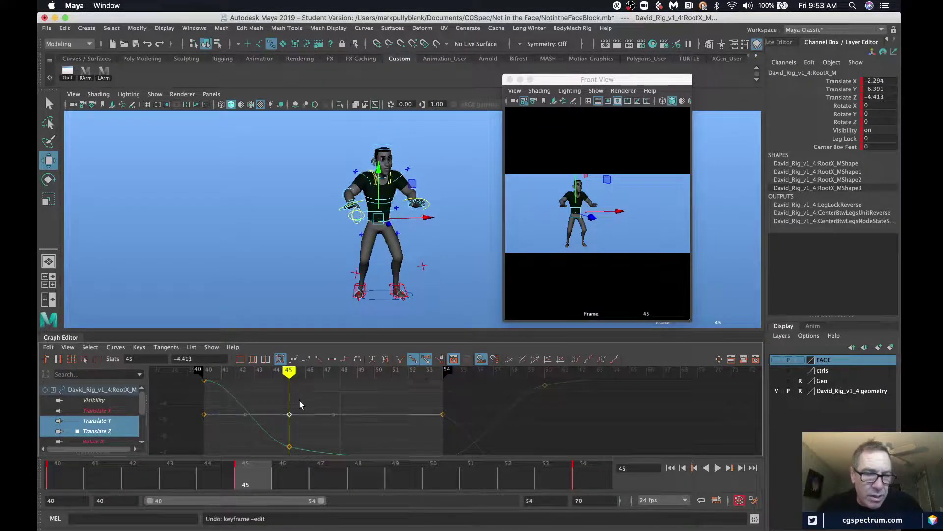
- Inspect the root control's Translate X curve and its Translate Y curve separately
{"action": "left_click", "coordinate": [104, 411]}
{"action": "left_click_drag", "start_coordinate": [317, 400], "coordinate": [318, 410], "text": "alt"}
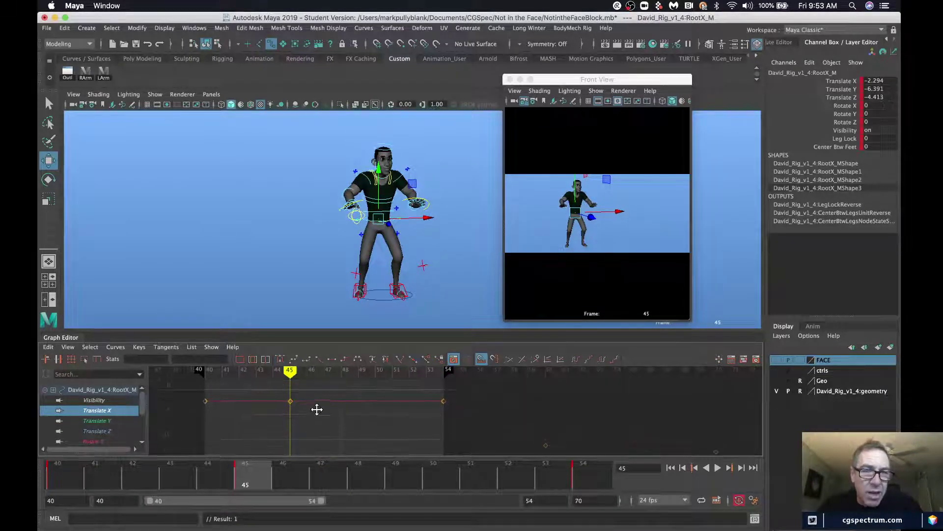
{"action": "left_click", "coordinate": [110, 418]}
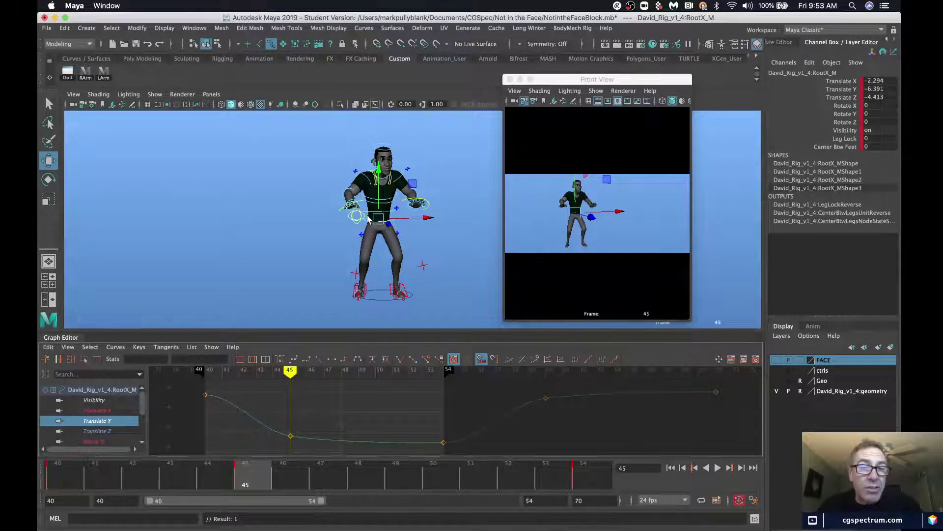
- Clear the root selection and select the chest and spine FK controls to display their curves
{"action": "scroll", "coordinate": [369, 219], "scroll_direction": "up", "scroll_amount": 5}
{"action": "middle_click_drag", "start_coordinate": [361, 191], "coordinate": [360, 219], "text": "alt"}
{"action": "left_click", "coordinate": [270, 235]}
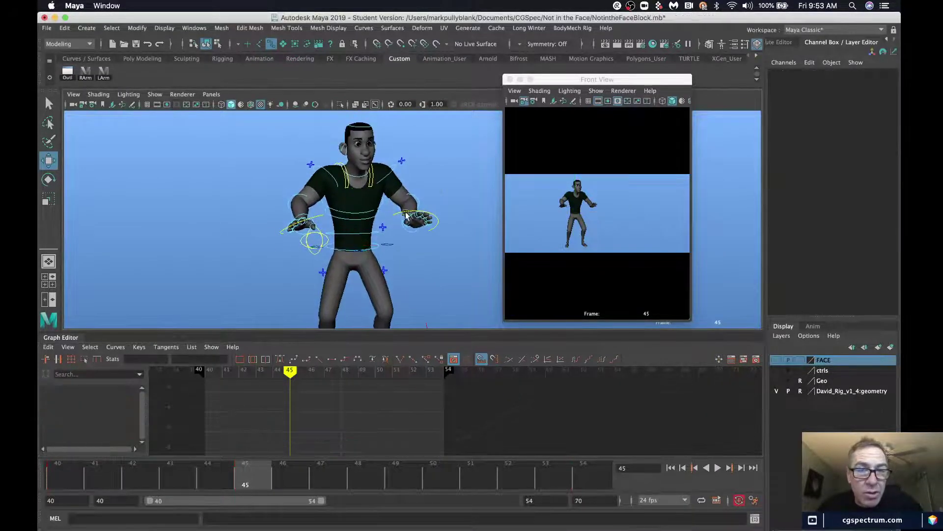
{"action": "left_click", "coordinate": [362, 213]}
{"action": "key", "text": "q"}
{"action": "left_click", "coordinate": [356, 217]}
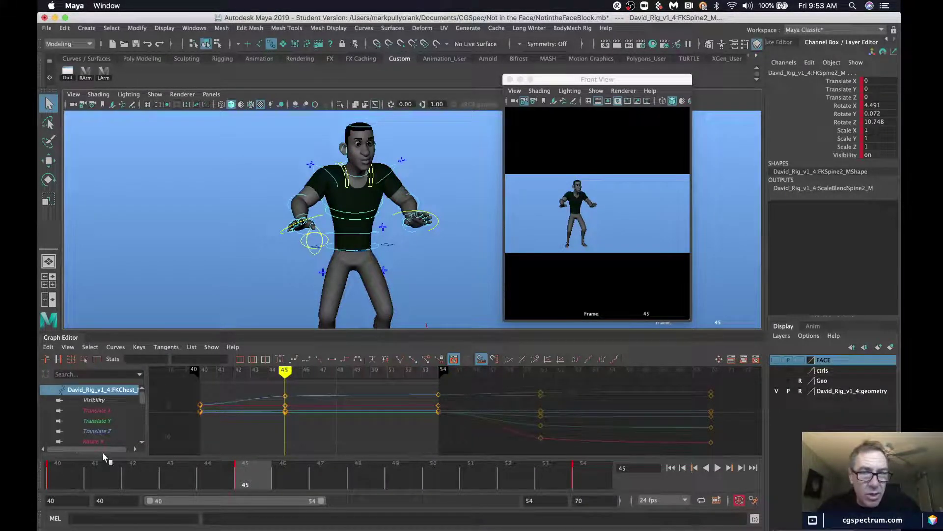
- Rotate the selected chest and spine controls at frame 43 to Rotate Z 3.857 on the spine control and key the pose
{"action": "key", "text": "comma"}
{"action": "key", "text": "alt+period"}
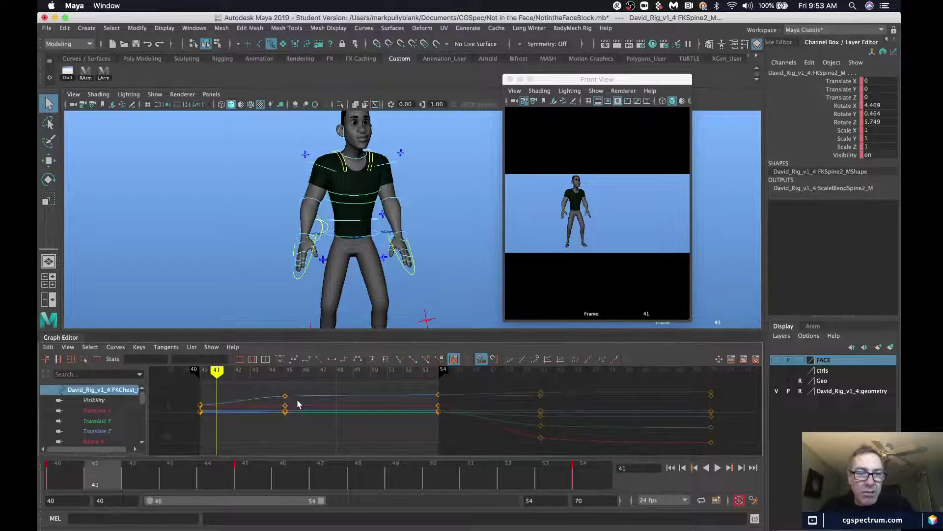
{"action": "key", "text": "alt+period"}
{"action": "key", "text": "alt+period"}
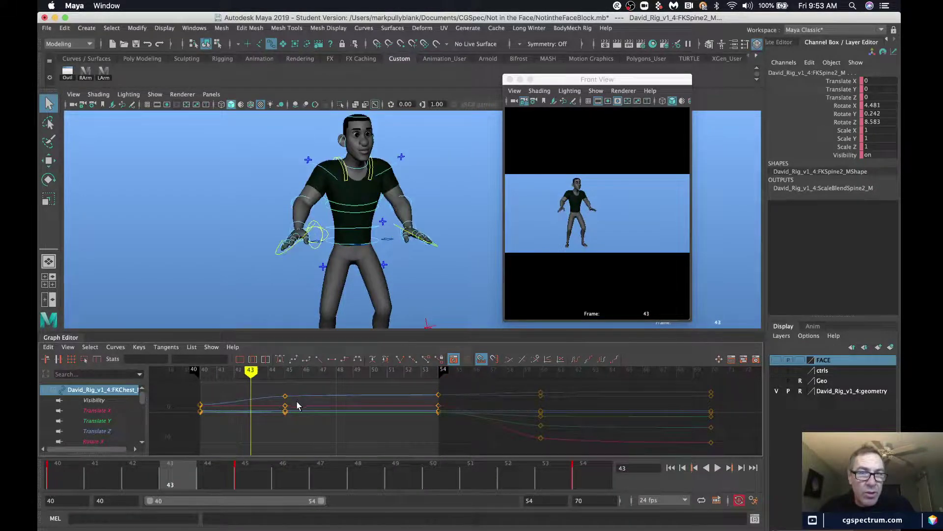
{"action": "key", "text": "e"}
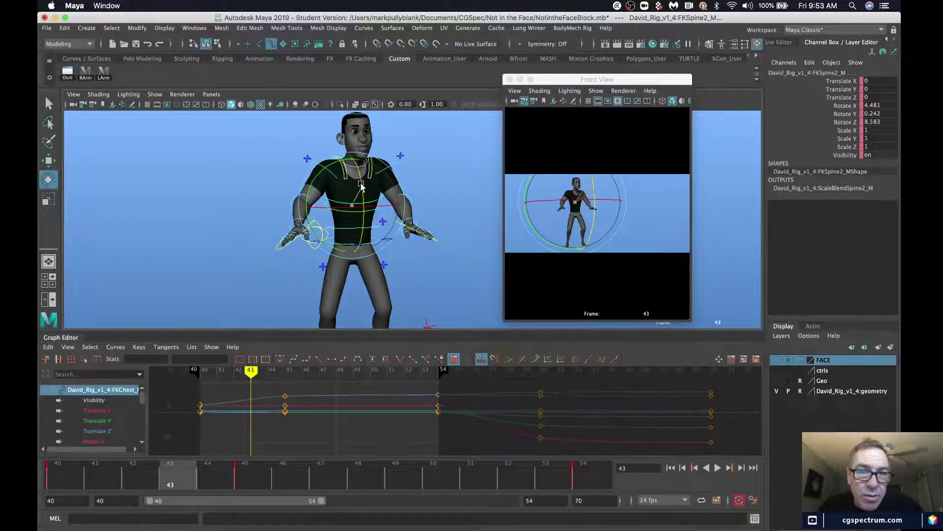
{"action": "left_click_drag", "start_coordinate": [361, 186], "coordinate": [361, 184]}
{"action": "key", "text": "s"}
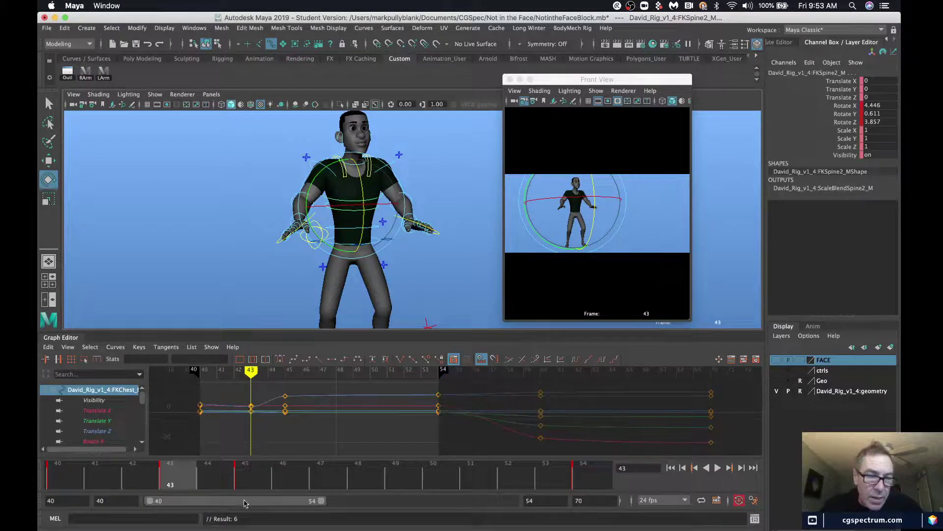
- Move the chest and spine controls' frame 45 keys to frame 46 and play back the motion
{"action": "left_click", "coordinate": [245, 479]}
{"action": "left_click", "coordinate": [250, 473], "text": "shift"}
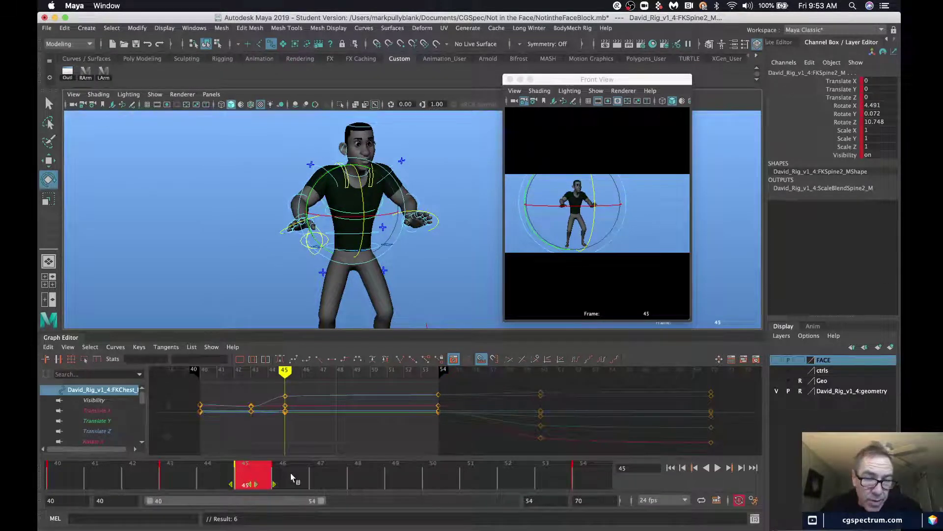
{"action": "left_click_drag", "start_coordinate": [250, 473], "coordinate": [272, 481]}
{"action": "left_click", "coordinate": [73, 479]}
{"action": "key", "text": "alt+v"}
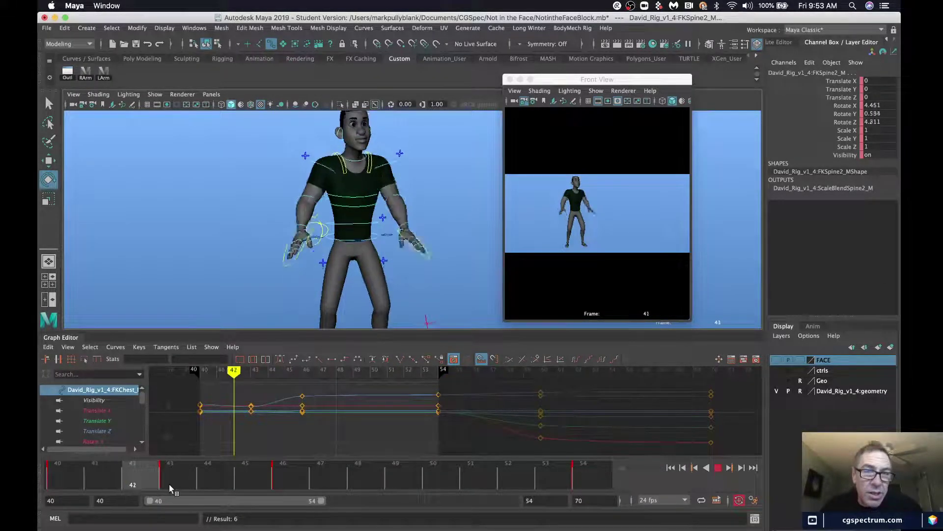
{"action": "left_click_drag", "start_coordinate": [107, 485], "coordinate": [74, 483]}
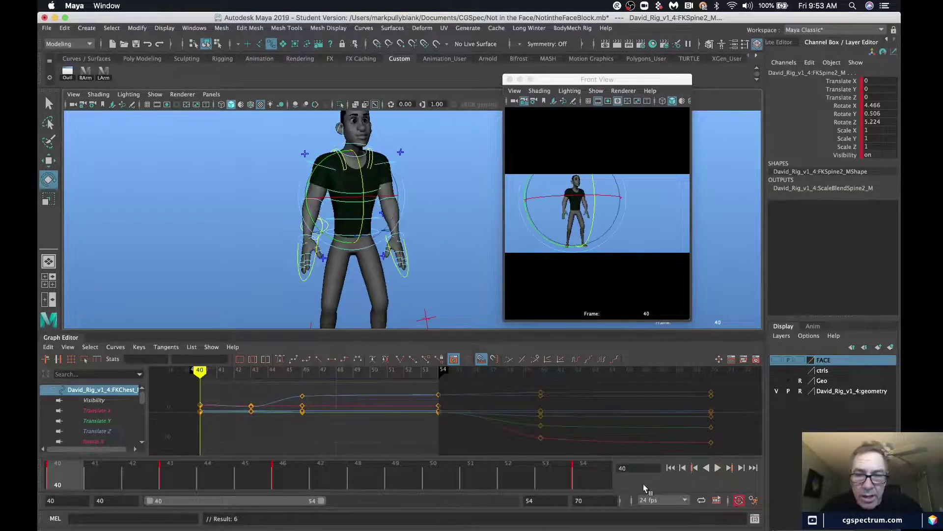
{"action": "left_click", "coordinate": [714, 468]}
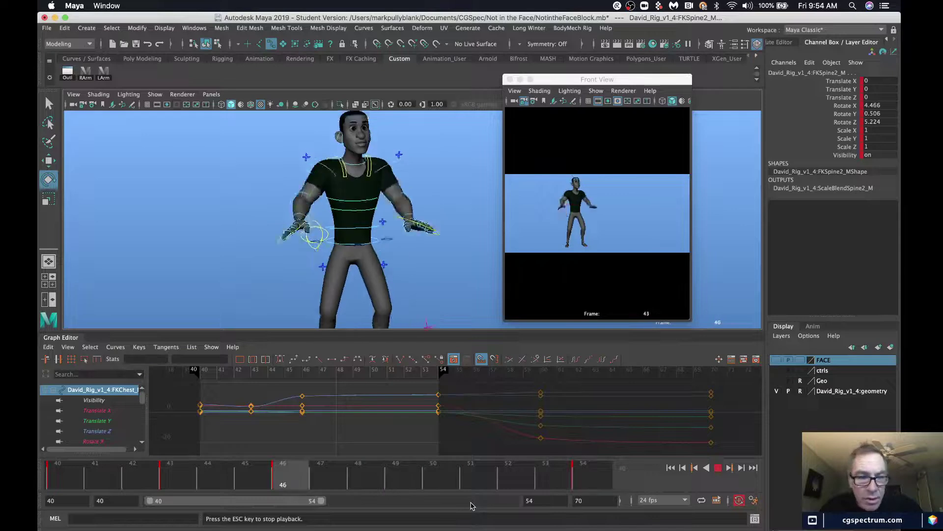
{"action": "key", "text": "Escape"}
- Select the hip swinger control and move its frame 45 keys to frame 46
{"action": "left_click", "coordinate": [296, 268]}
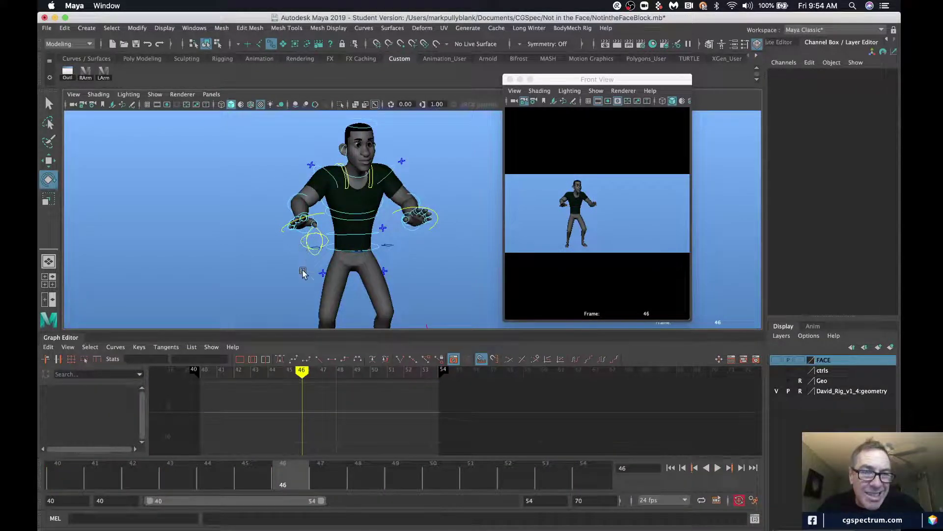
{"action": "left_click", "coordinate": [304, 247]}
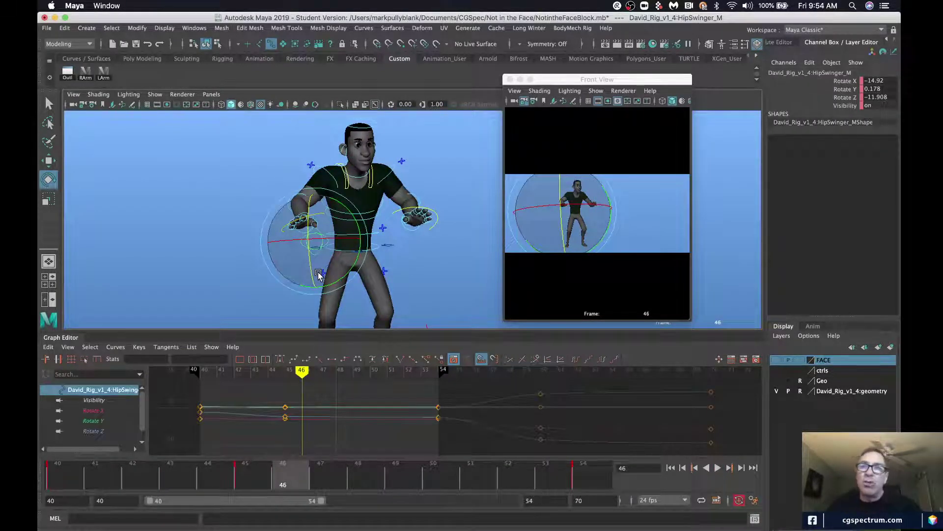
{"action": "left_click", "coordinate": [258, 482], "text": "shift"}
{"action": "left_click_drag", "start_coordinate": [275, 483], "coordinate": [313, 483]}
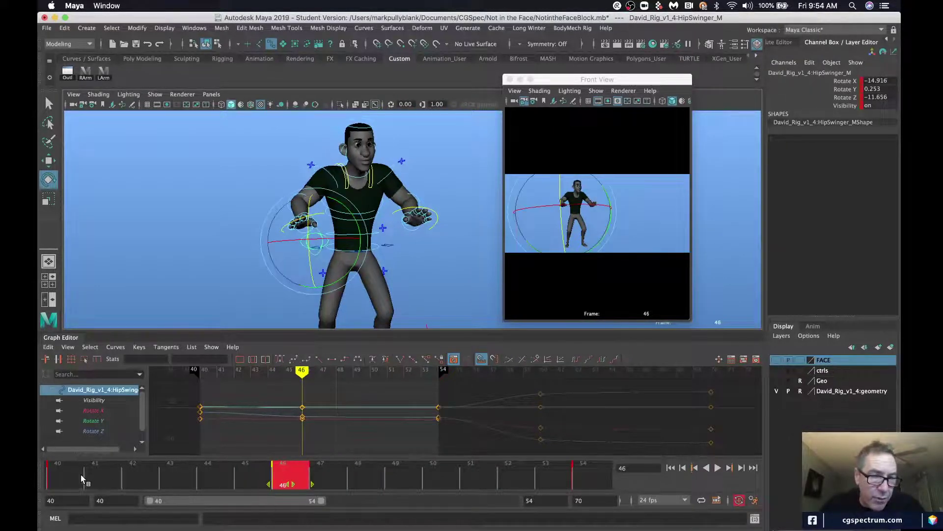
- Rotate the hip swinger control at frame 43 and key its rotation there
{"action": "left_click", "coordinate": [79, 476]}
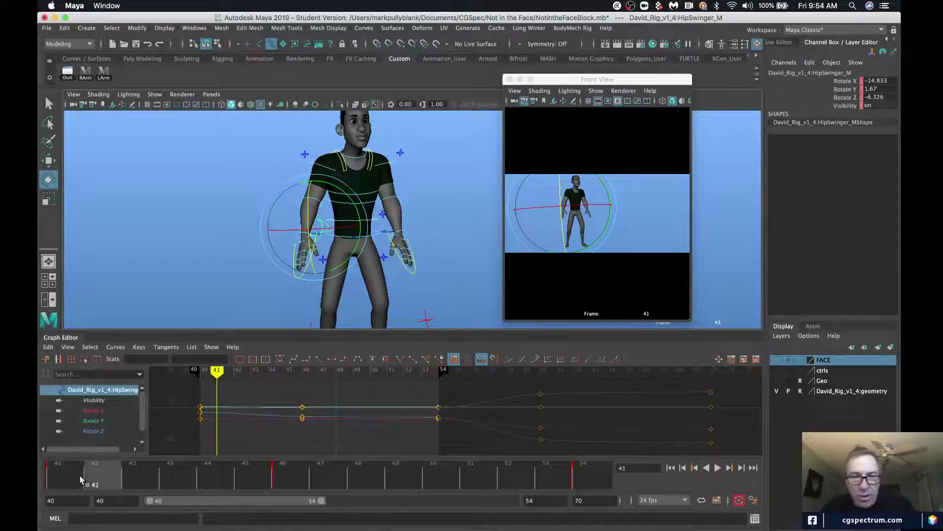
{"action": "key", "text": "alt+period"}
{"action": "key", "text": "alt+period"}
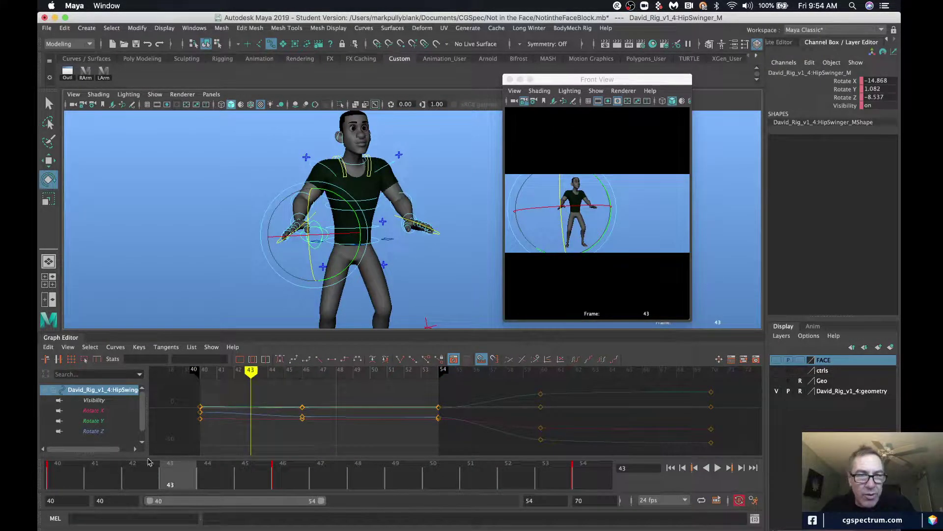
{"action": "left_click_drag", "start_coordinate": [305, 254], "coordinate": [311, 260]}
{"action": "key", "text": "shift+e"}
{"action": "left_click_drag", "start_coordinate": [172, 479], "coordinate": [207, 474]}
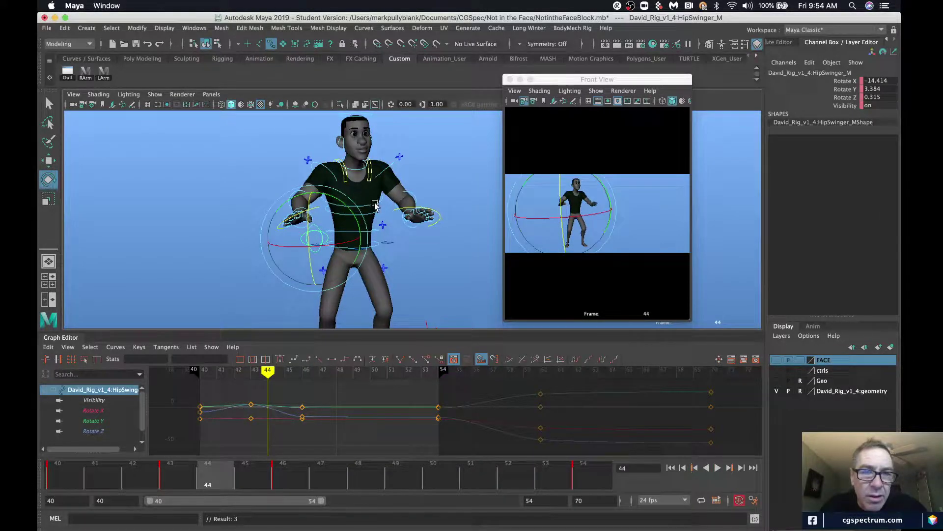
- Reselect the hip swinger control and play back the frame 40 to 54 motion to review the hips
{"action": "left_click", "coordinate": [375, 203]}
{"action": "left_click", "coordinate": [338, 231]}
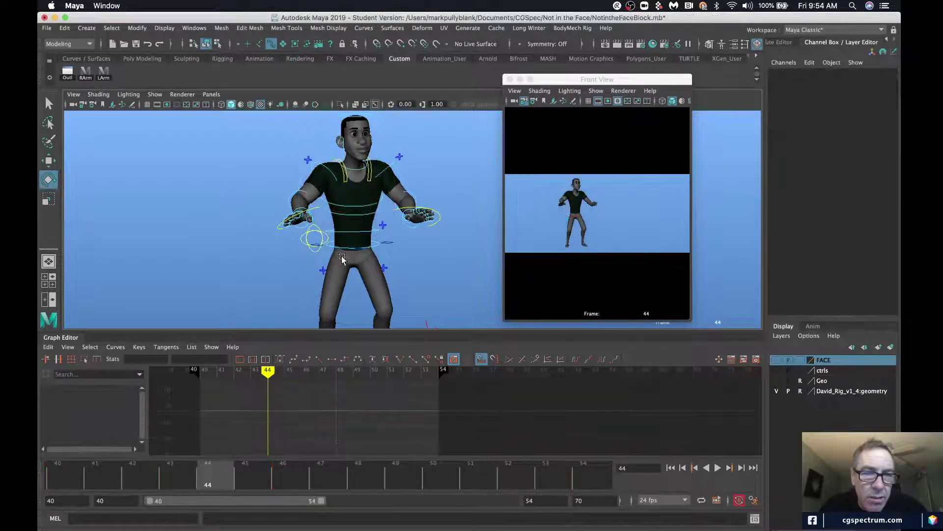
{"action": "left_click", "coordinate": [311, 251]}
{"action": "key", "text": "alt+v"}
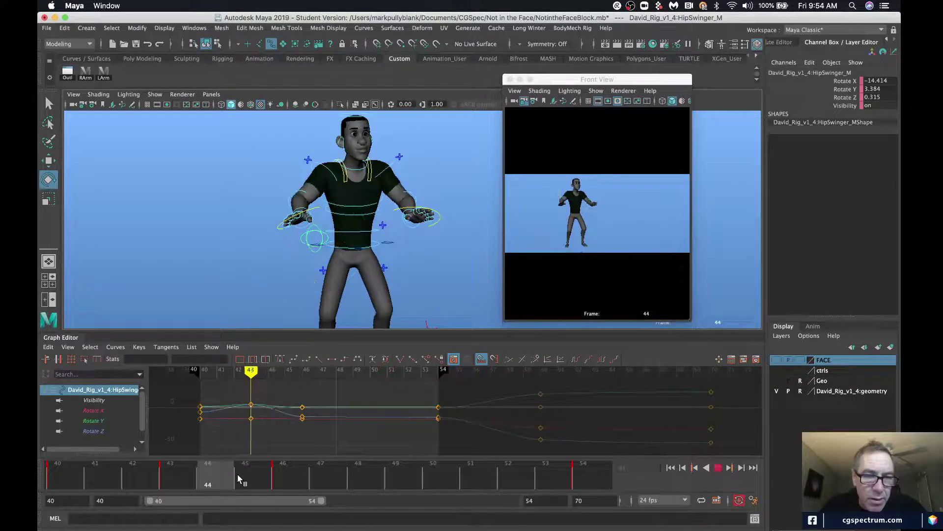
{"action": "key", "text": "alt+v"}
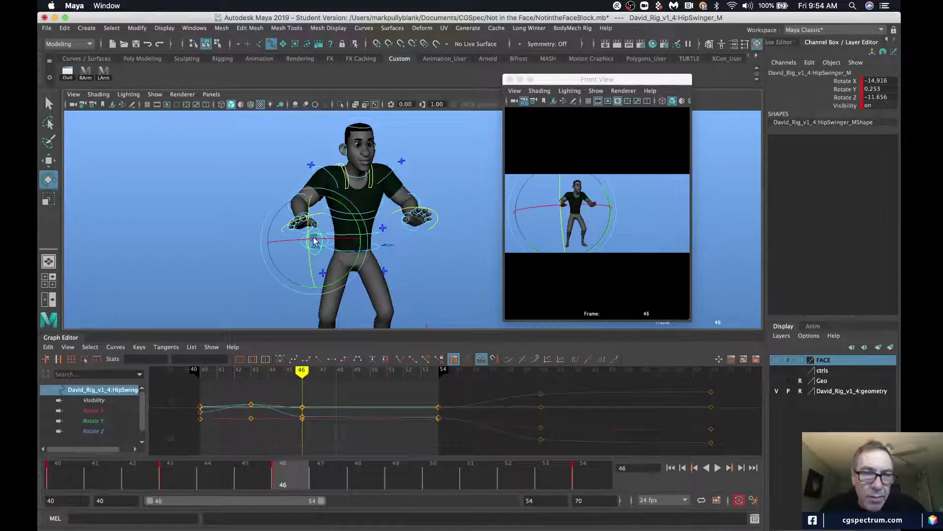
- Raise the hip swinger's Rotate X key at frame 46 to about -14.84 in the Graph Editor
{"action": "left_click", "coordinate": [101, 410]}
{"action": "key", "text": "f"}
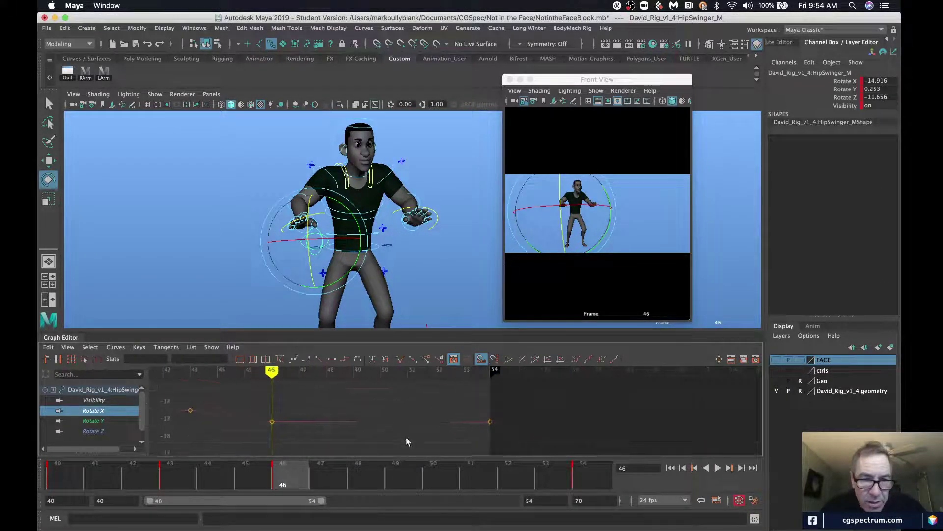
{"action": "left_click_drag", "start_coordinate": [245, 443], "coordinate": [247, 443]}
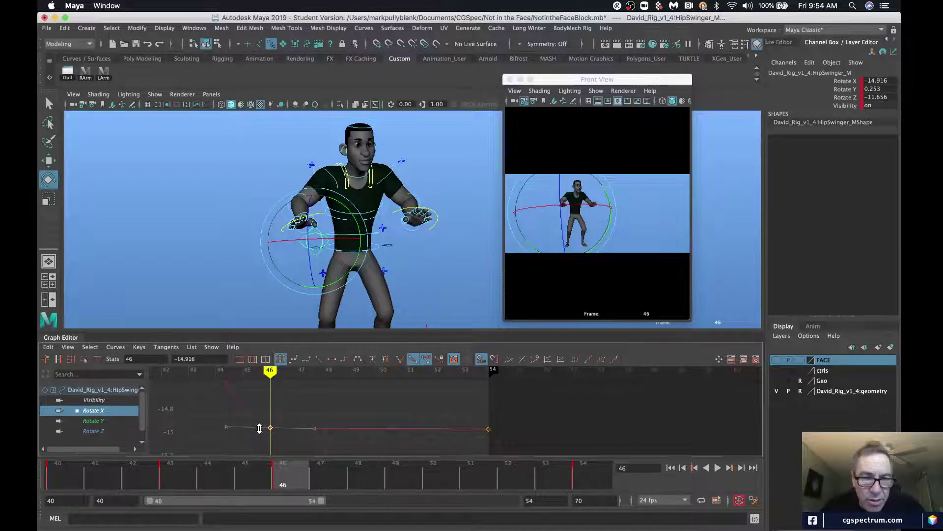
{"action": "middle_click_drag", "start_coordinate": [261, 423], "coordinate": [261, 415], "text": "shift"}
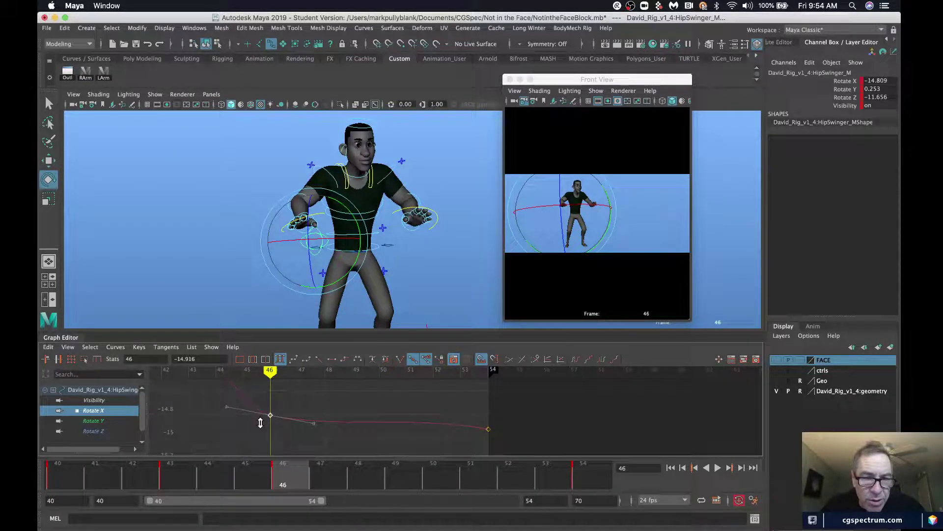
- Raise the hip swinger's Rotate Y key at frame 46 to about 0.88
{"action": "left_click", "coordinate": [105, 422]}
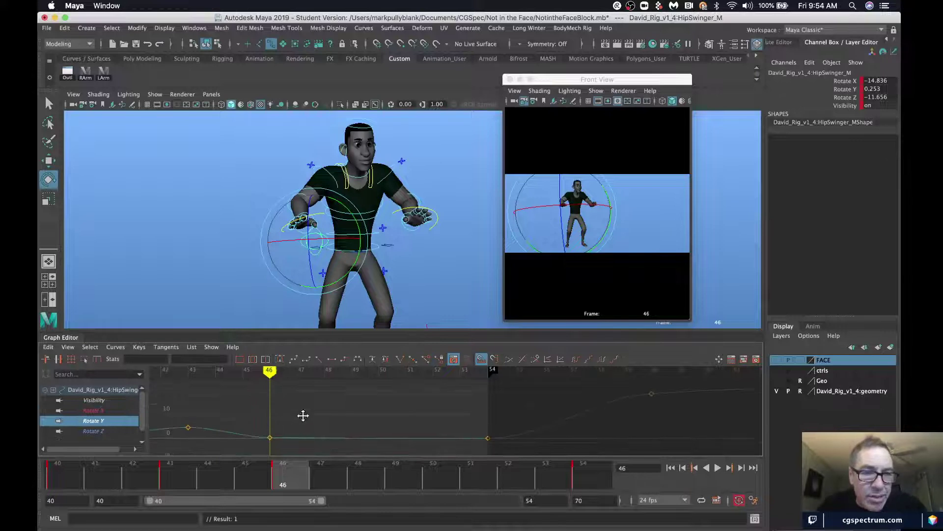
{"action": "key", "text": "f"}
{"action": "middle_click_drag", "start_coordinate": [306, 386], "coordinate": [306, 410], "text": "alt"}
{"action": "left_click_drag", "start_coordinate": [299, 396], "coordinate": [259, 432]}
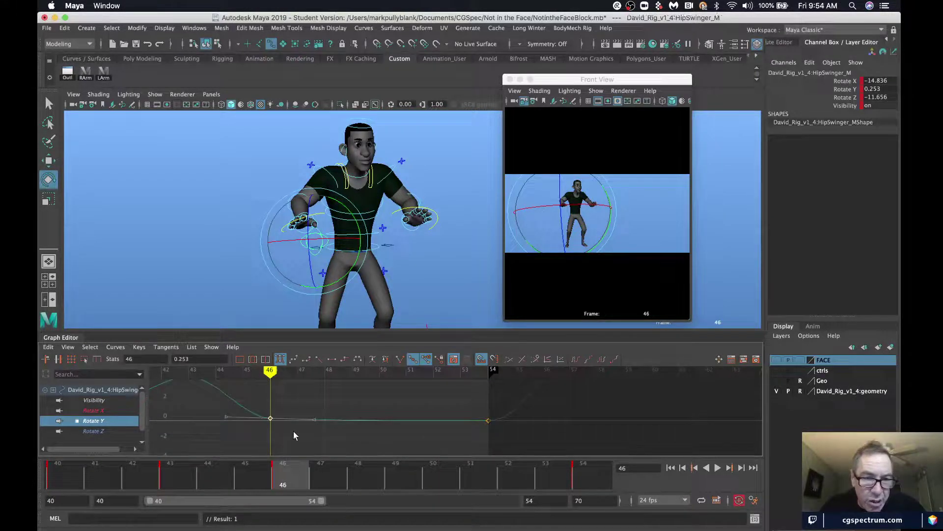
{"action": "middle_click_drag", "start_coordinate": [294, 424], "coordinate": [294, 424], "text": "shift"}
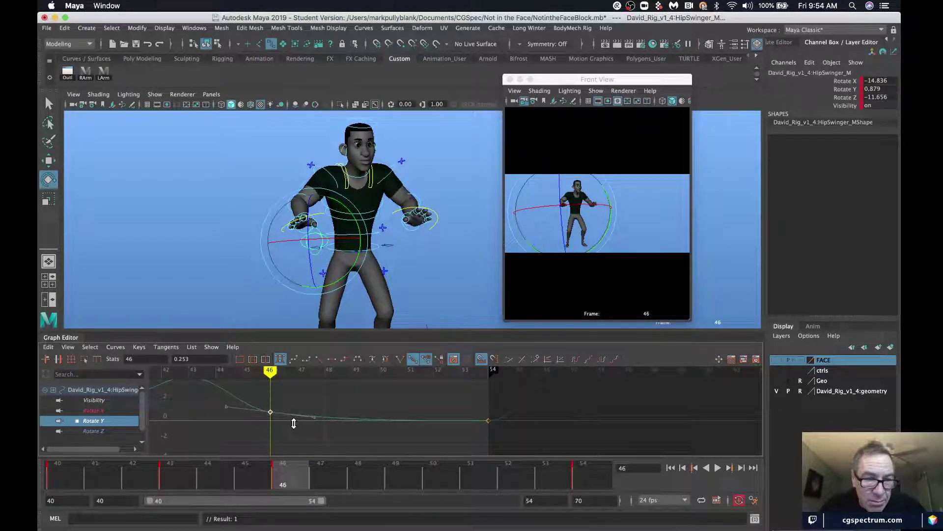
- Raise the hip swinger's Rotate Z key at frame 46 to about -8.71
{"action": "left_click", "coordinate": [93, 431]}
{"action": "key", "text": "f"}
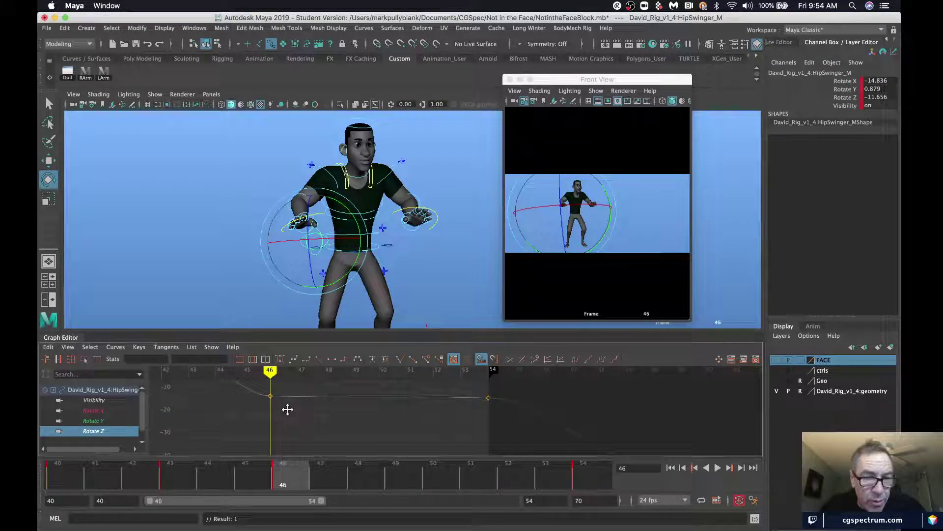
{"action": "left_click", "coordinate": [273, 419]}
{"action": "mouse_move", "coordinate": [287, 410]}
{"action": "middle_mouse_down", "text": "alt"}
{"action": "mouse_move", "coordinate": [290, 432]}
{"action": "mouse_move", "coordinate": [281, 423]}
{"action": "middle_mouse_up", "text": "alt"}
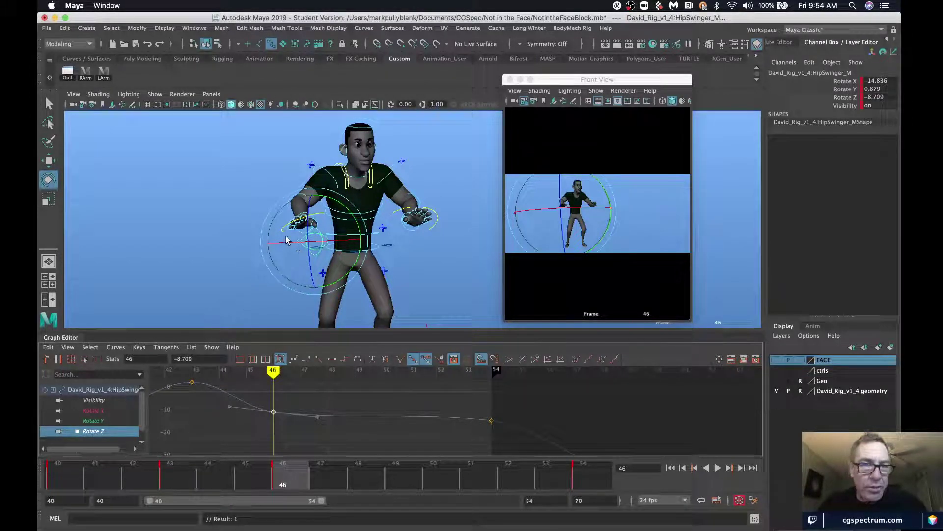
- Select the head control and move its frame 45 keys to frame 46
{"action": "left_click", "coordinate": [84, 467]}
{"action": "middle_click_drag", "start_coordinate": [340, 153], "coordinate": [333, 201], "text": "alt"}
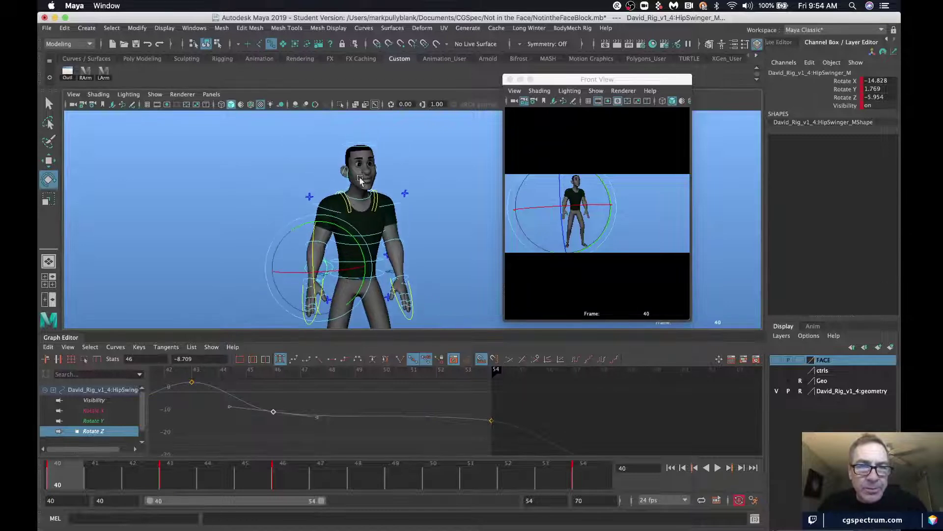
{"action": "left_click", "coordinate": [364, 147]}
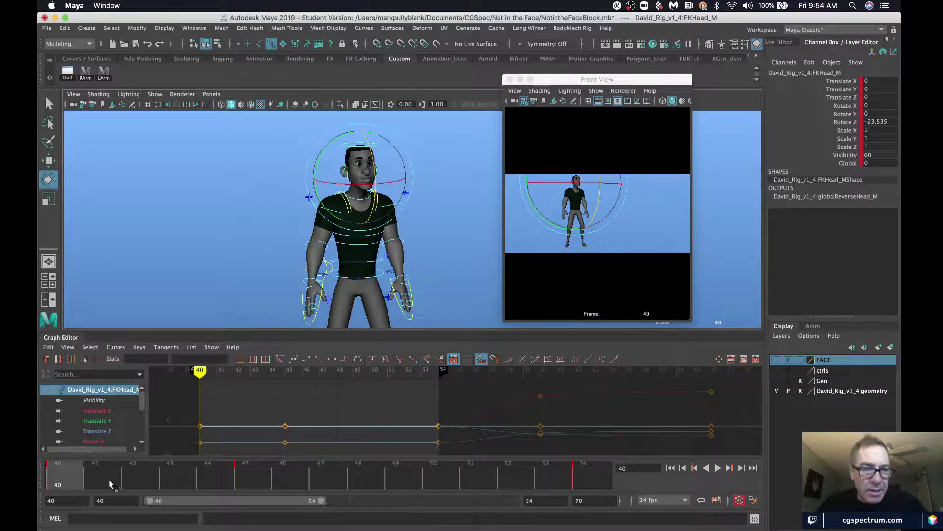
{"action": "left_click", "coordinate": [251, 478], "text": "shift"}
{"action": "left_click_drag", "start_coordinate": [250, 478], "coordinate": [288, 474]}
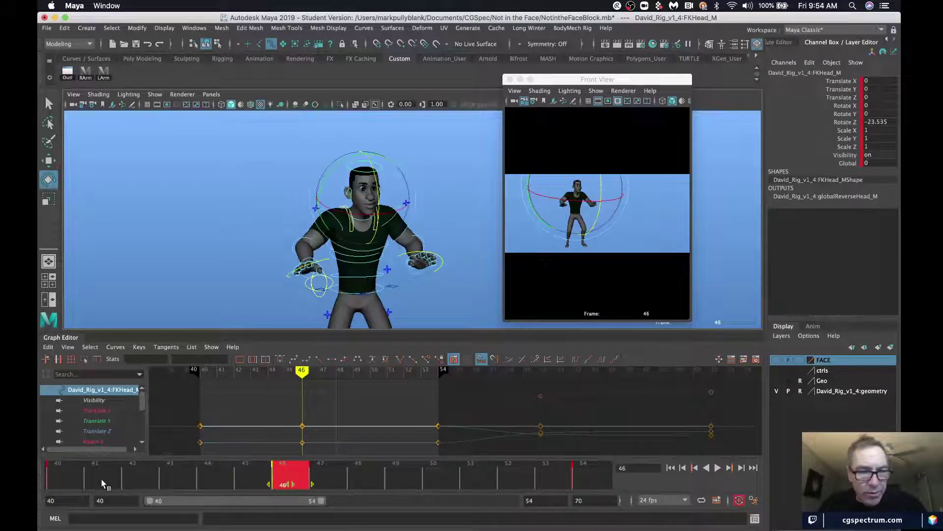
- Check the head's pose between frames 40 and 43, and rotate the head control at frame 40
{"action": "left_click", "coordinate": [82, 481]}
{"action": "key", "text": "alt+period"}
{"action": "key", "text": "alt+period"}
{"action": "key", "text": "alt+period"}
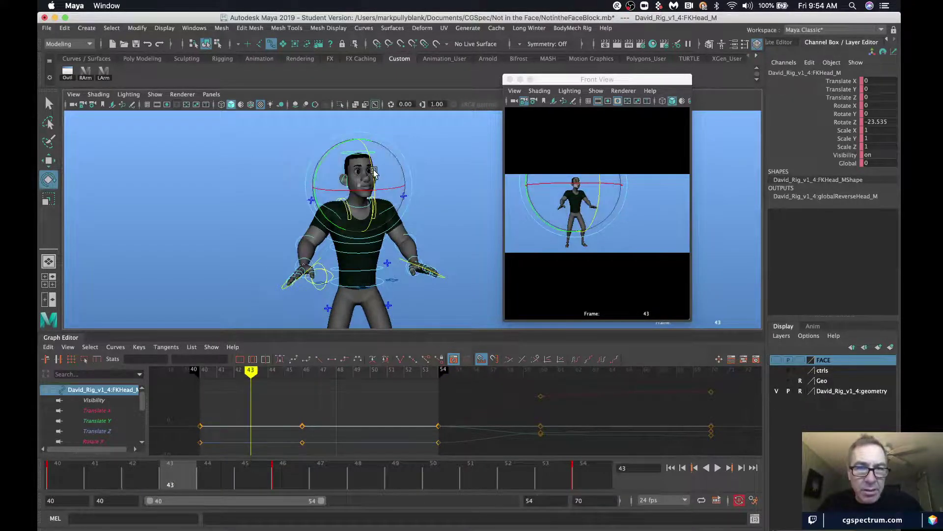
{"action": "key", "text": "comma"}
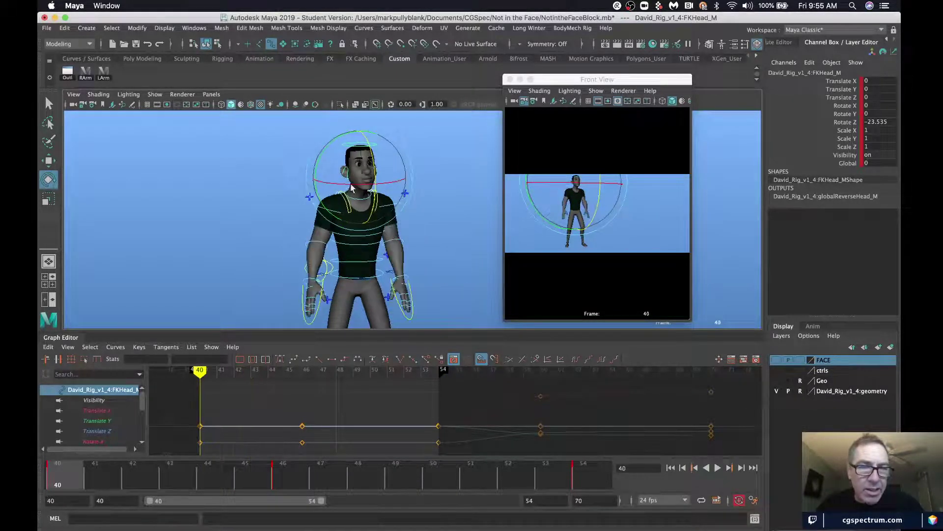
{"action": "mouse_move", "coordinate": [368, 143]}
{"action": "left_mouse_down"}
{"action": "mouse_move", "coordinate": [334, 147]}
{"action": "mouse_move", "coordinate": [325, 165]}
{"action": "left_mouse_up"}
- Rotate the neck control at frame 40 to Rotate Y 2.517 and move its frame 45 keys to frame 46
{"action": "left_click", "coordinate": [231, 202]}
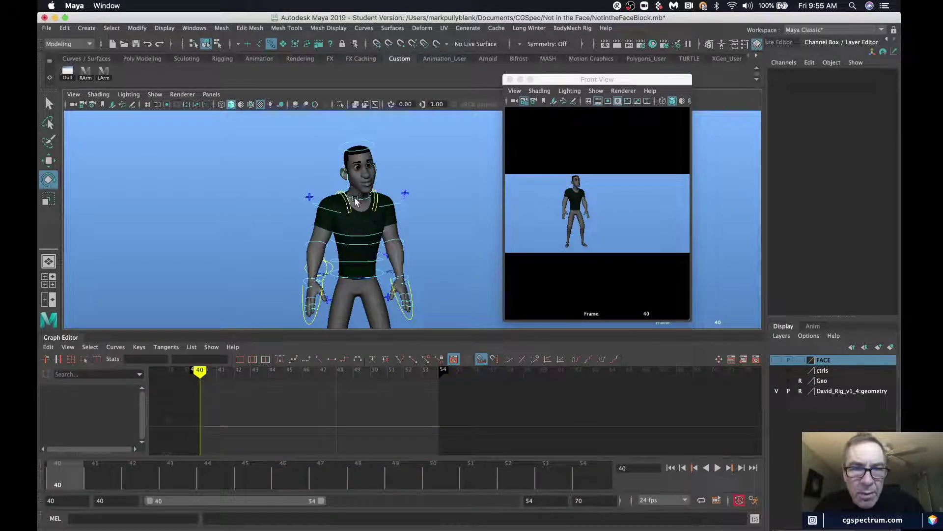
{"action": "left_click", "coordinate": [349, 171]}
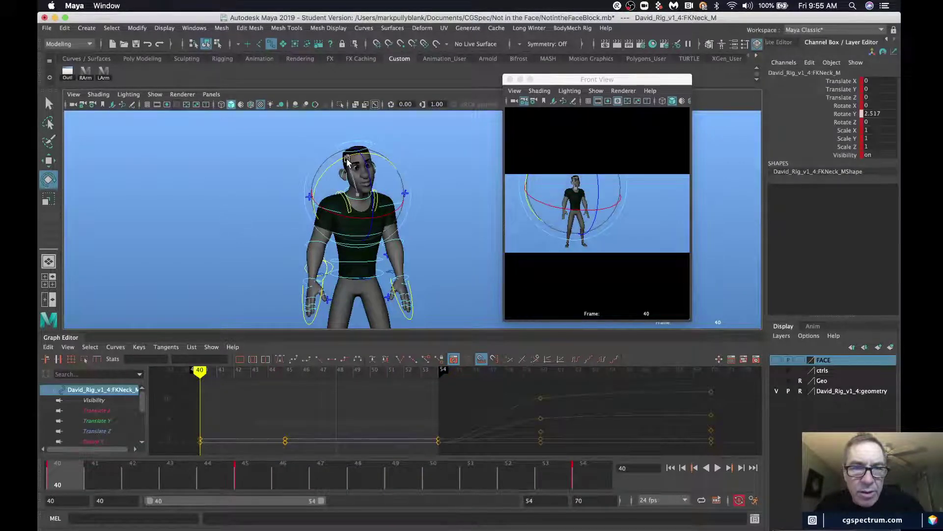
{"action": "left_click", "coordinate": [250, 475], "text": "shift"}
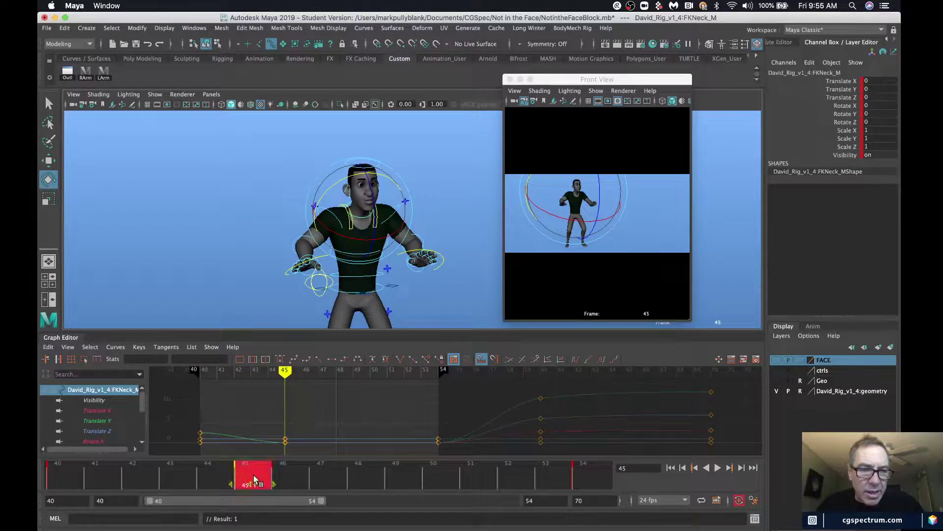
{"action": "left_click_drag", "start_coordinate": [253, 475], "coordinate": [307, 476]}
- Select the head control at frame 43 and key its rotation at about X 0.657, Y -0.007, Z -25.574
{"action": "left_click", "coordinate": [79, 474]}
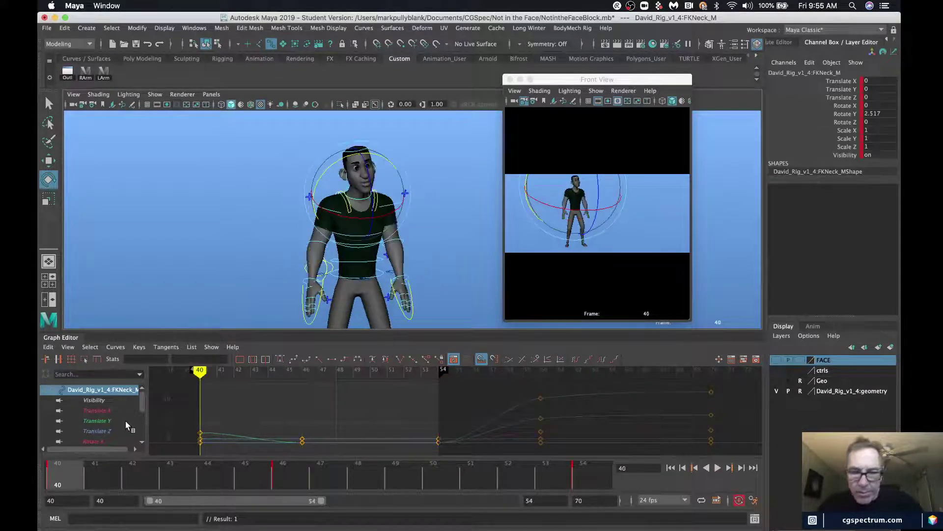
{"action": "key", "text": "alt+period"}
{"action": "key", "text": "alt+period"}
{"action": "key", "text": "alt+period"}
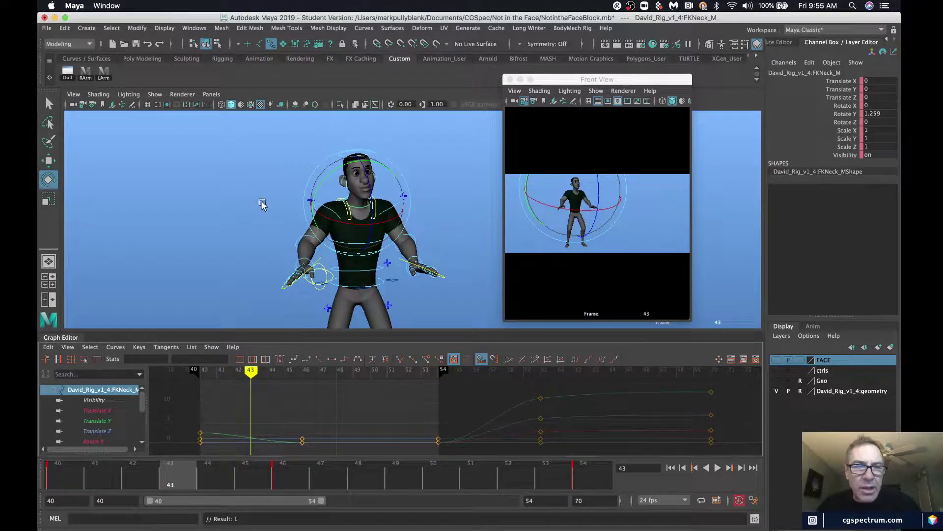
{"action": "left_click", "coordinate": [301, 154]}
{"action": "left_click", "coordinate": [352, 161]}
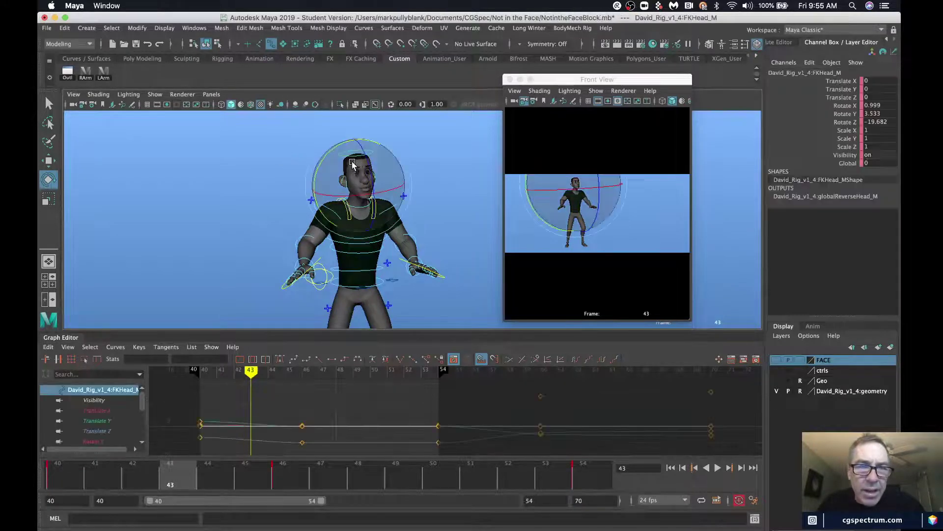
{"action": "left_click_drag", "start_coordinate": [351, 161], "coordinate": [355, 166]}
{"action": "key", "text": "s"}
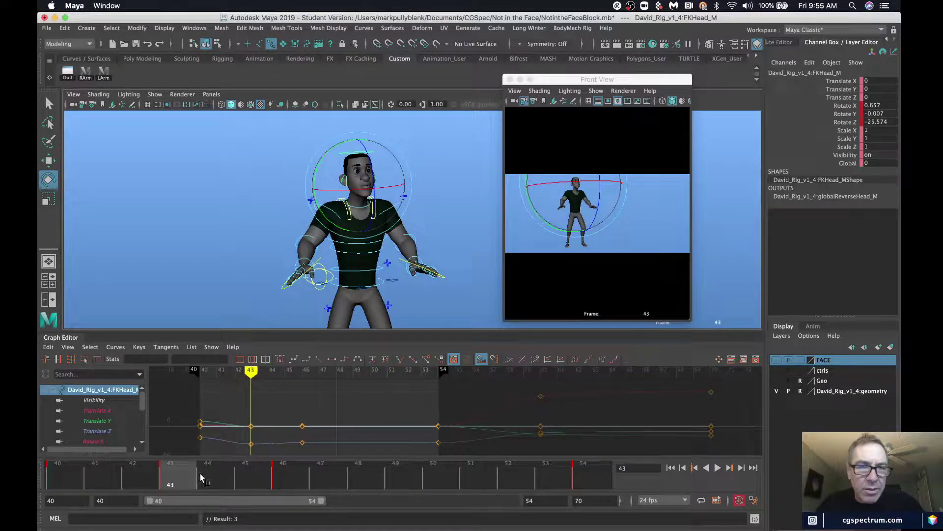
- Review the head motion, move the head control's frame 43 keys to frame 45 and its frame 46 keys to frame 47
{"action": "key", "text": "alt+v"}
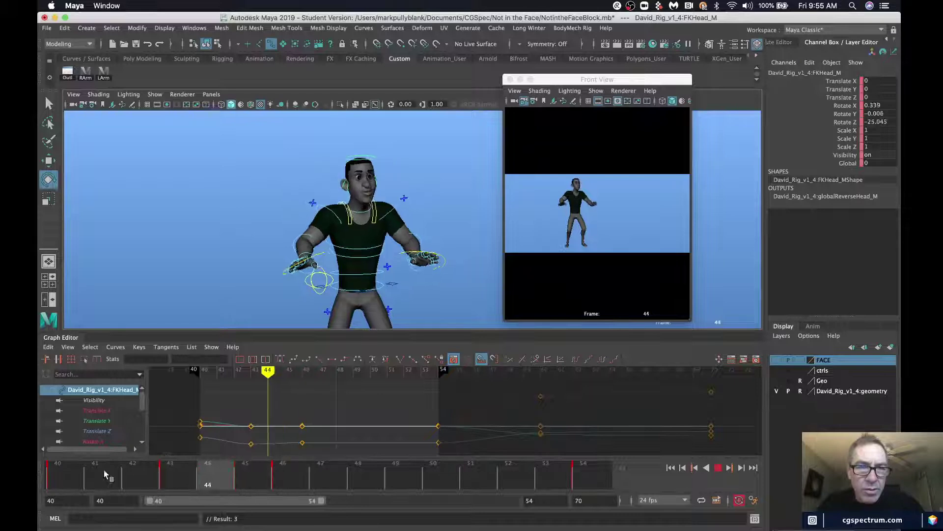
{"action": "left_click_drag", "start_coordinate": [104, 470], "coordinate": [270, 492]}
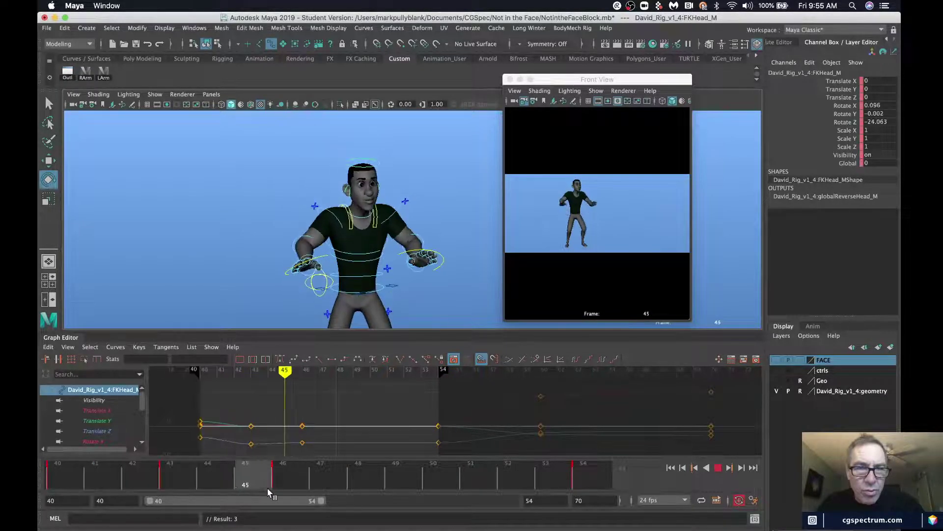
{"action": "left_click", "coordinate": [167, 484], "text": "shift"}
{"action": "left_click_drag", "start_coordinate": [196, 479], "coordinate": [334, 485]}
{"action": "left_click_drag", "start_coordinate": [246, 483], "coordinate": [278, 482]}
{"action": "mouse_move", "coordinate": [112, 481]}
{"action": "left_mouse_down"}
{"action": "mouse_move", "coordinate": [344, 482]}
{"action": "mouse_move", "coordinate": [95, 484]}
{"action": "left_mouse_up"}
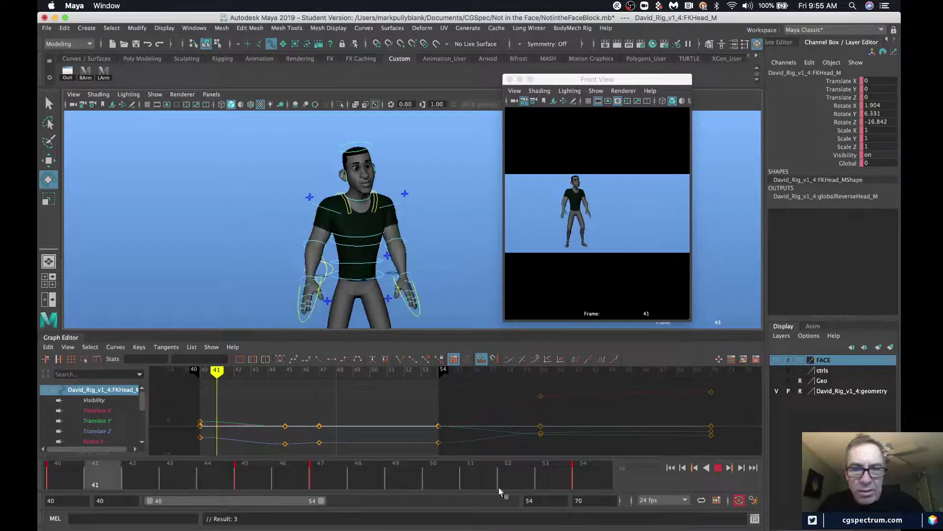
- Play back the animation, make a playblast of frames 40 to 54, watch it enlarged in QuickTime Player and close it
{"action": "left_click", "coordinate": [716, 468]}
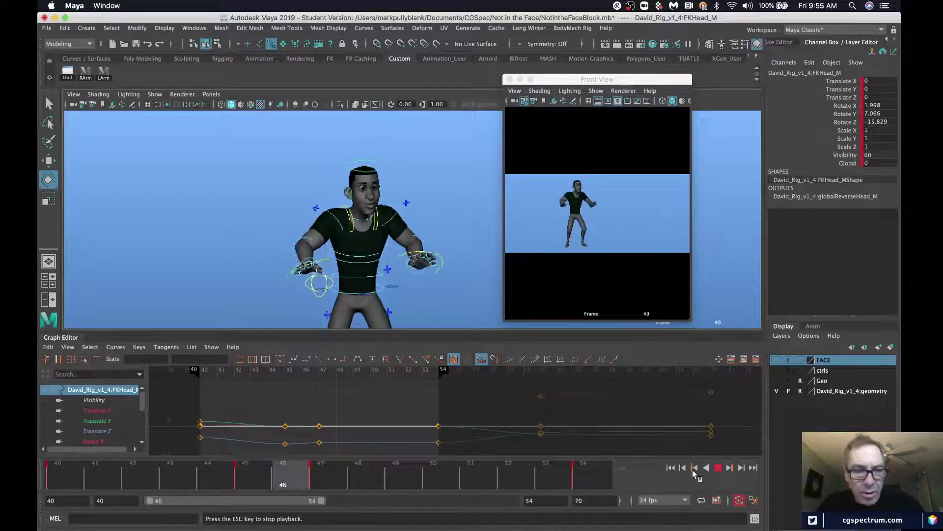
{"action": "key", "text": "Escape"}
{"action": "left_click", "coordinate": [673, 228]}
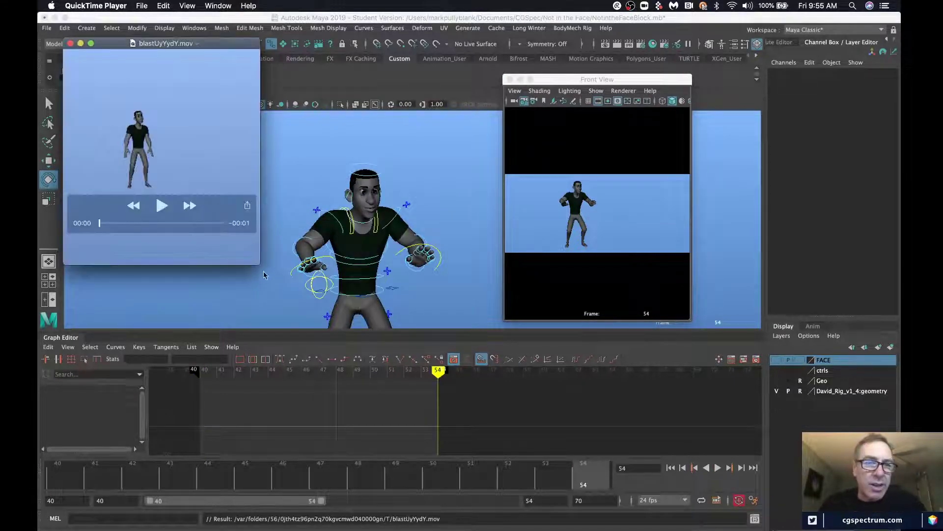
{"action": "left_click_drag", "start_coordinate": [255, 262], "coordinate": [415, 443]}
{"action": "key", "text": "space"}
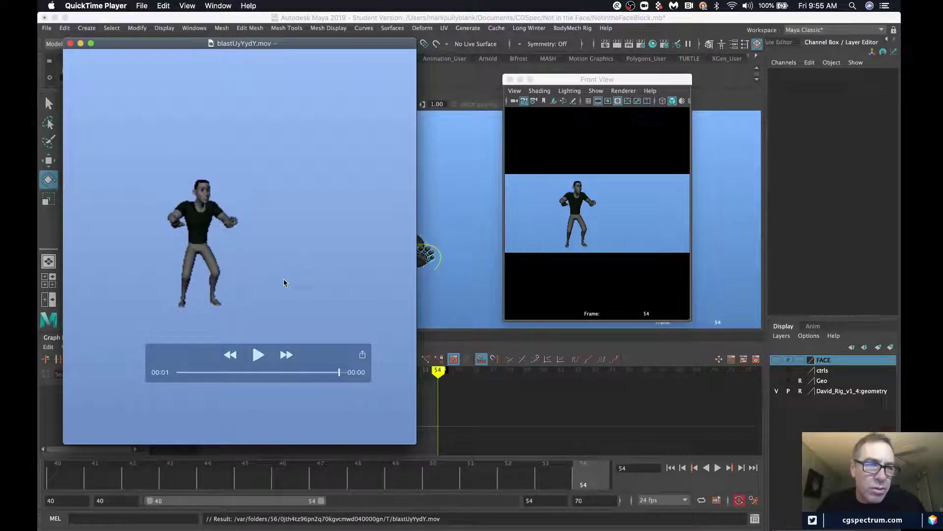
{"action": "key", "text": "super+w"}
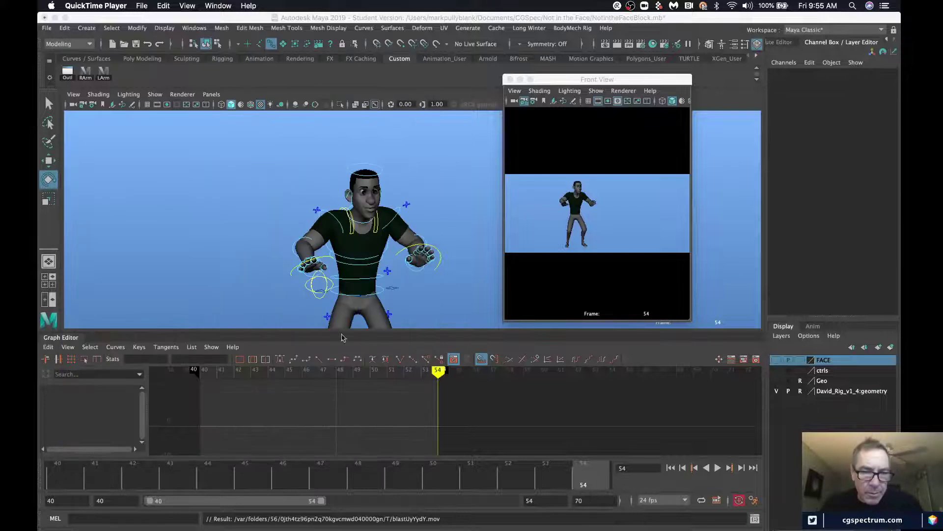
- Rotate the head control at frame 47 to X -1.187, Y -4.1, Z -16.154 and copy that pose to a key at frame 54
{"action": "left_click", "coordinate": [358, 182]}
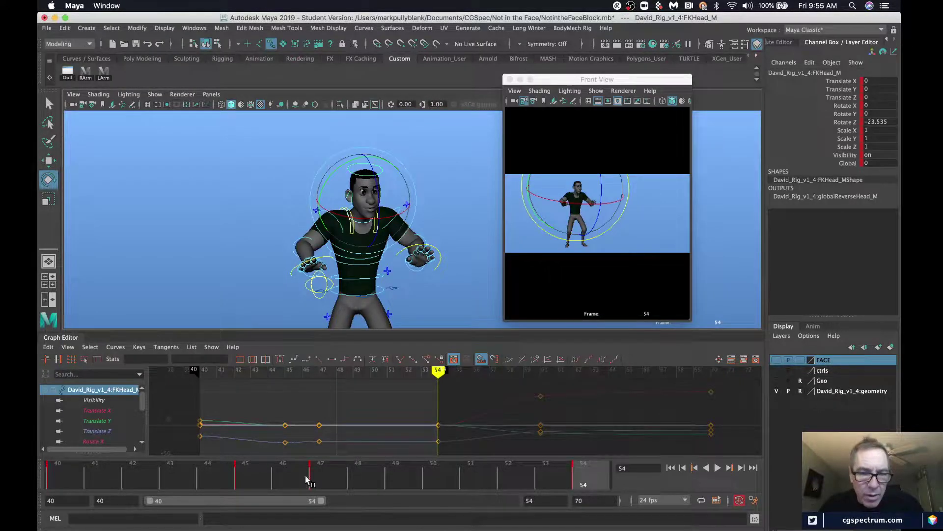
{"action": "left_click", "coordinate": [324, 476]}
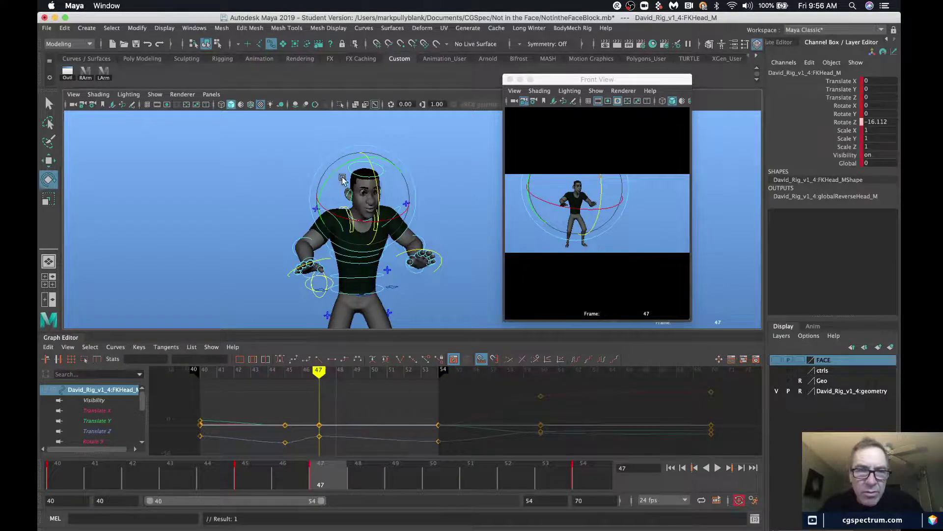
{"action": "left_click_drag", "start_coordinate": [330, 175], "coordinate": [334, 173]}
{"action": "key", "text": "shift+e"}
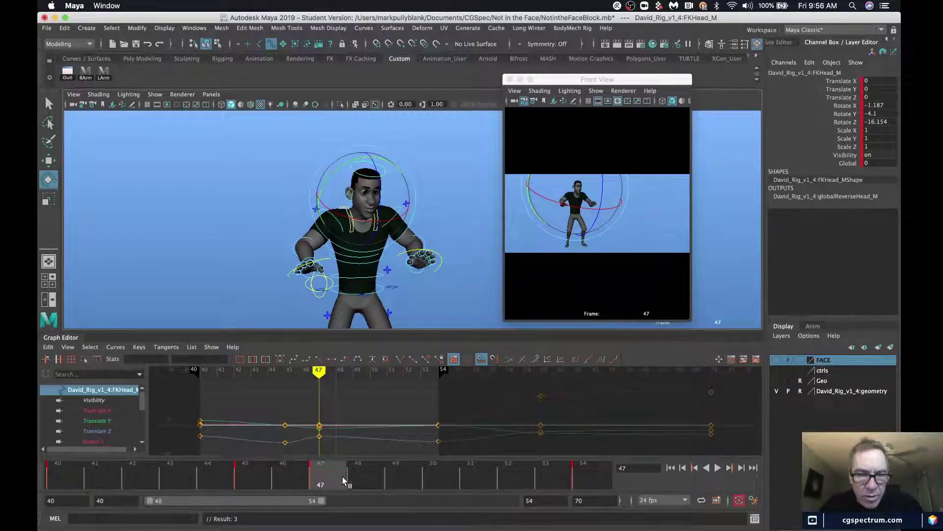
{"action": "middle_click_drag", "start_coordinate": [325, 479], "coordinate": [587, 469]}
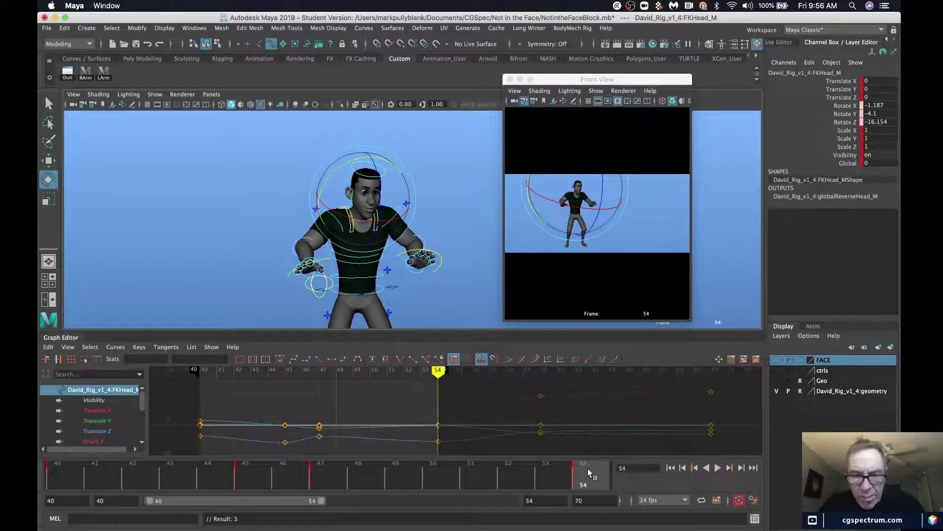
{"action": "key", "text": "s"}
- Delete the head's frame 47 keys, key an in-between pose on the way to frame 54, and move that key to frame 47
{"action": "left_click", "coordinate": [316, 480]}
{"action": "right_click", "coordinate": [328, 477]}
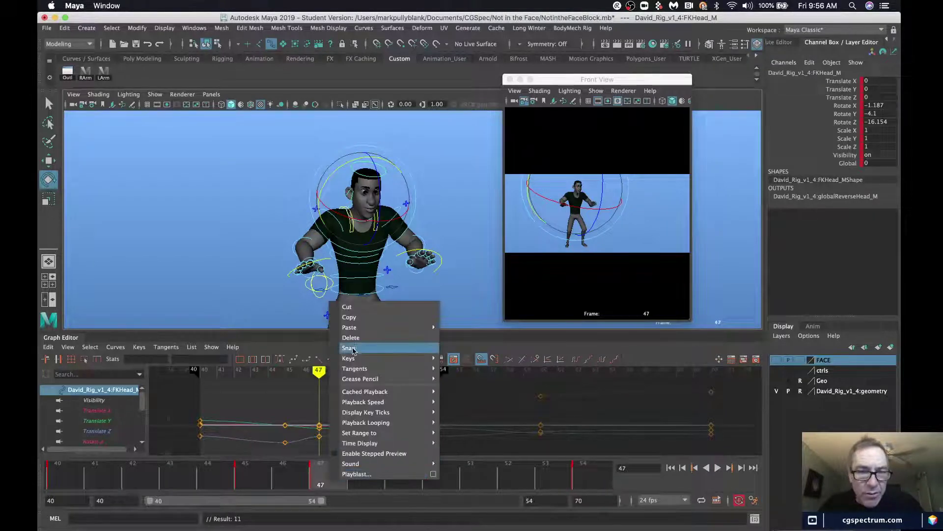
{"action": "left_click", "coordinate": [352, 338]}
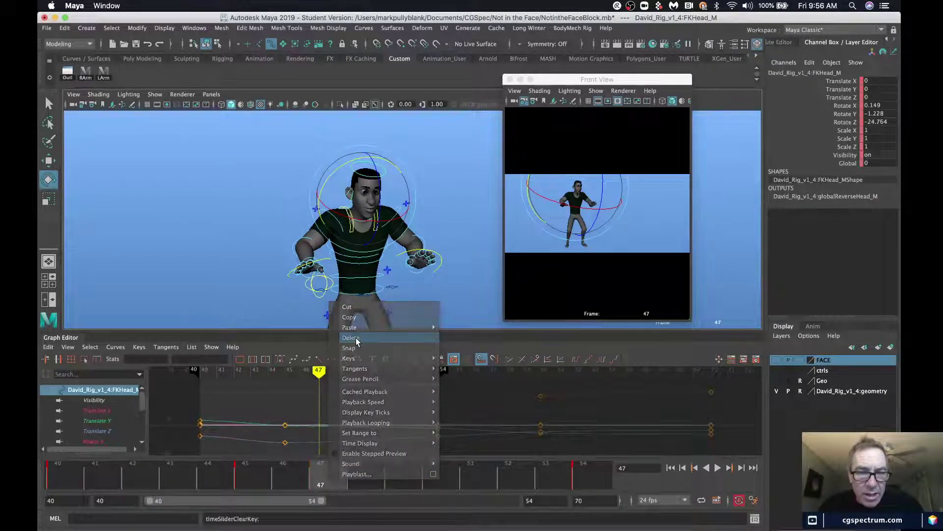
{"action": "left_click", "coordinate": [512, 471]}
{"action": "key", "text": "s"}
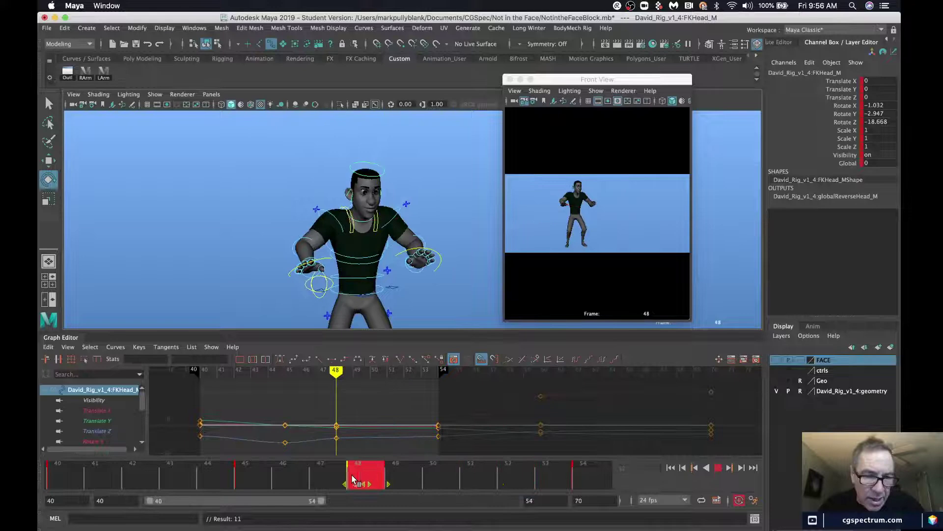
{"action": "left_click_drag", "start_coordinate": [352, 476], "coordinate": [340, 475]}
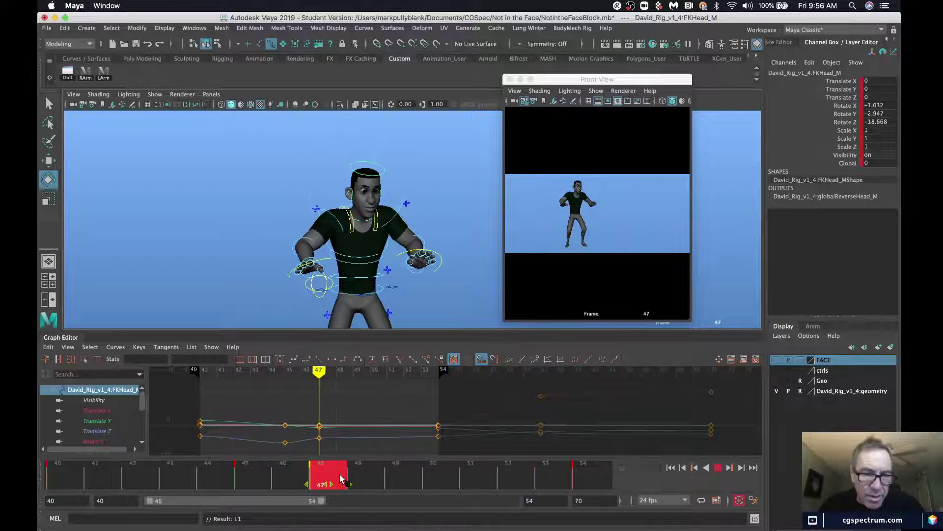
- Scrub through the shot to check how the head settles after frame 47
{"action": "left_click_drag", "start_coordinate": [147, 480], "coordinate": [476, 484]}
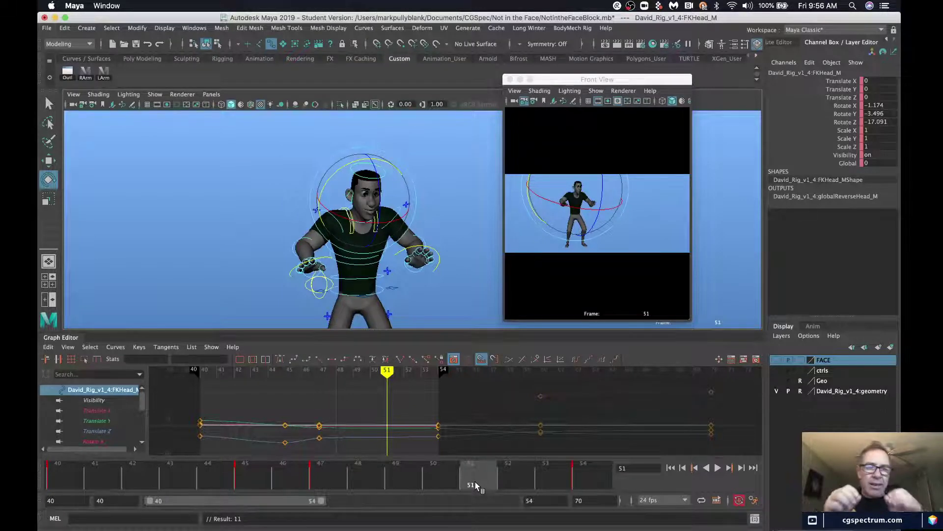
{"action": "left_click", "coordinate": [331, 475]}
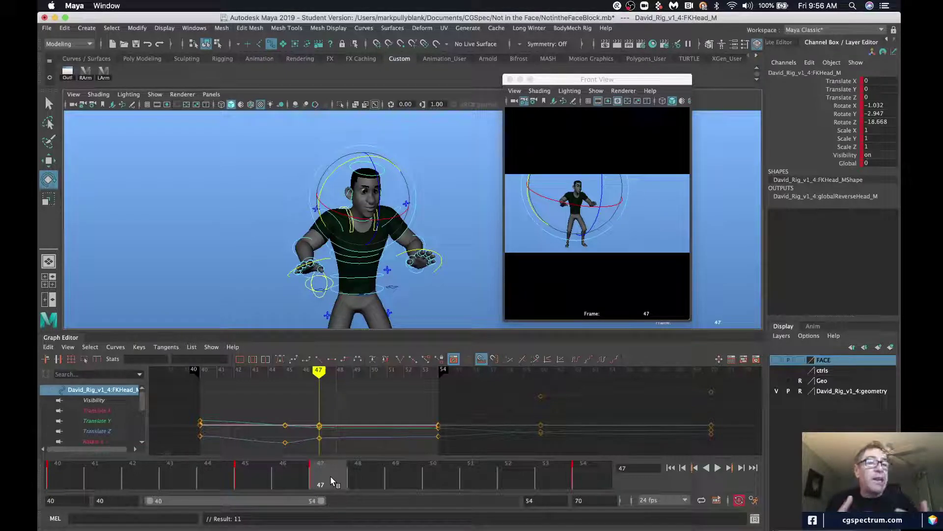
{"action": "left_click", "coordinate": [49, 480]}
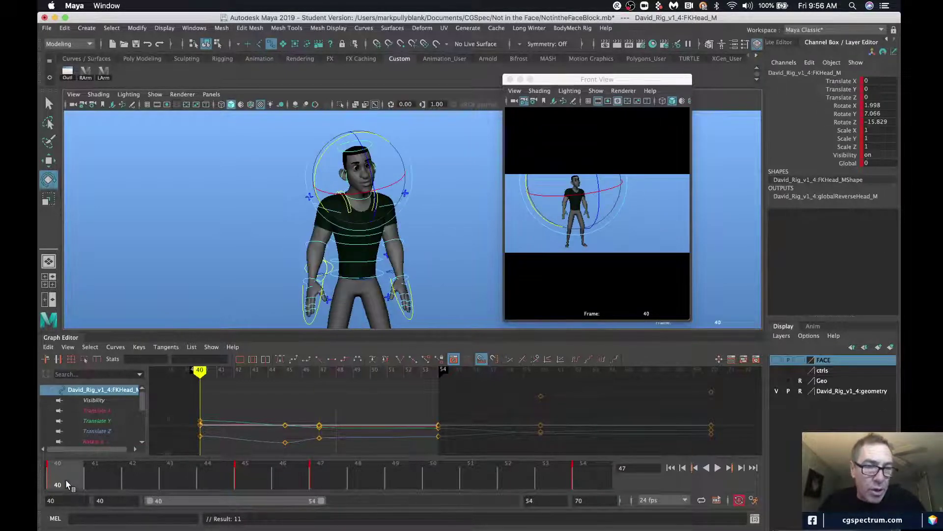
- Select the right scapula control and raise it at frame 43 to about Translate X 0.076, Y -0.28, Z 0.958
{"action": "left_click", "coordinate": [263, 231]}
{"action": "left_click", "coordinate": [357, 220]}
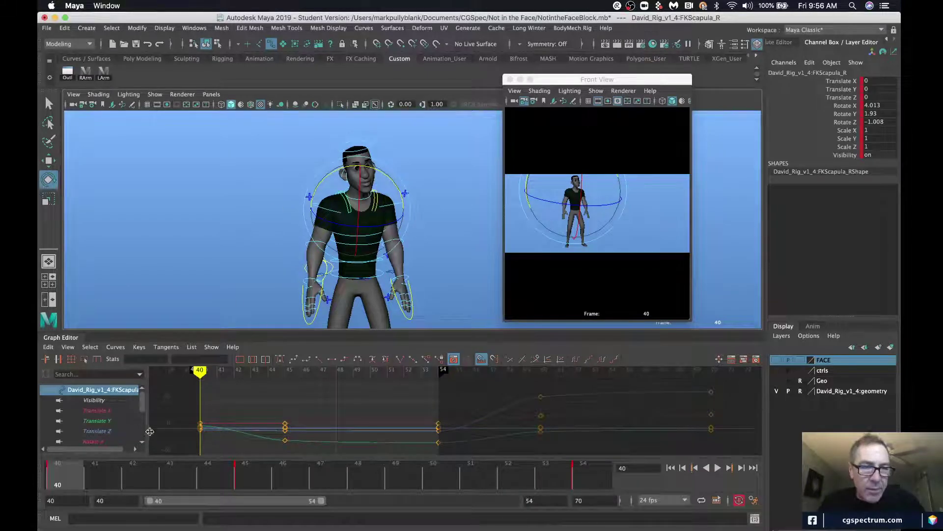
{"action": "key", "text": "alt+period"}
{"action": "key", "text": "alt+period"}
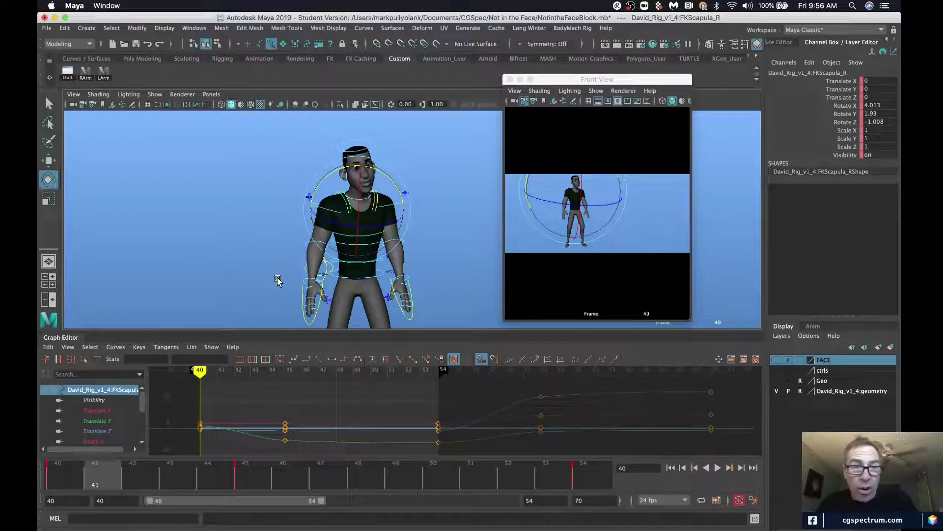
{"action": "key", "text": "alt+period"}
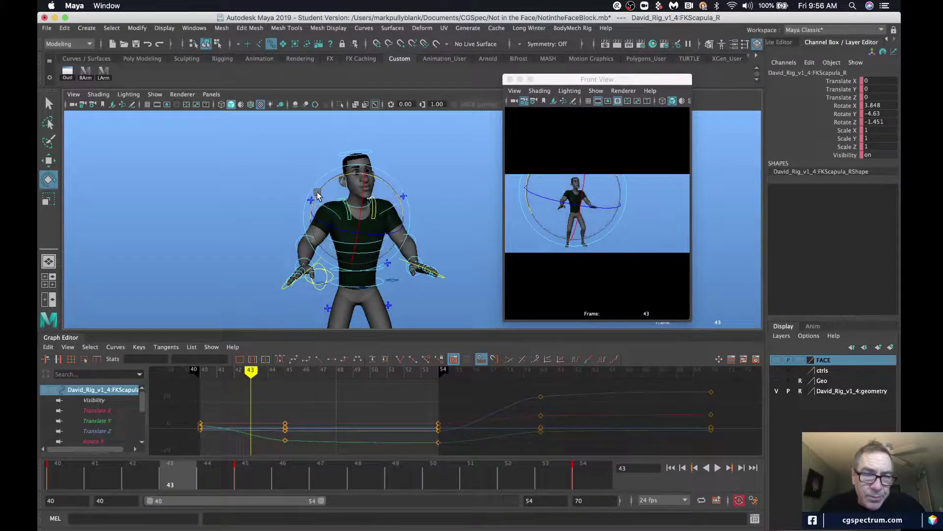
{"action": "key", "text": "w"}
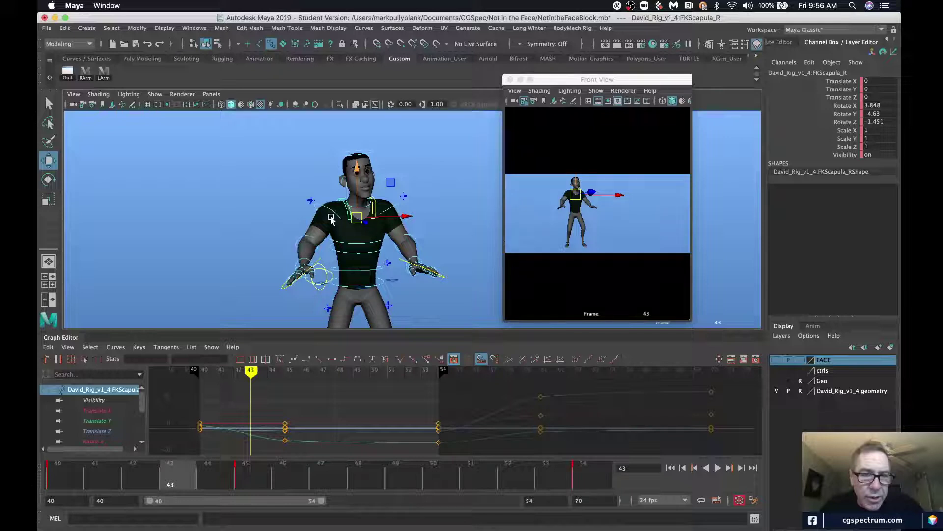
{"action": "left_click_drag", "start_coordinate": [358, 191], "coordinate": [358, 185]}
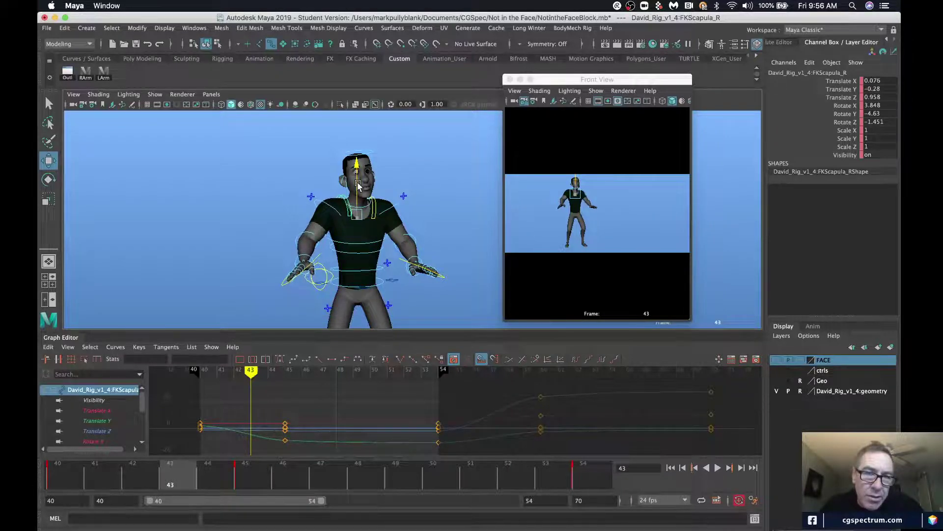
- Rotate the right wrist control at frame 43 to X -17.253, Y 28.121, Z -15.202, key it, and check it against the neighbouring key
{"action": "left_click", "coordinate": [303, 257]}
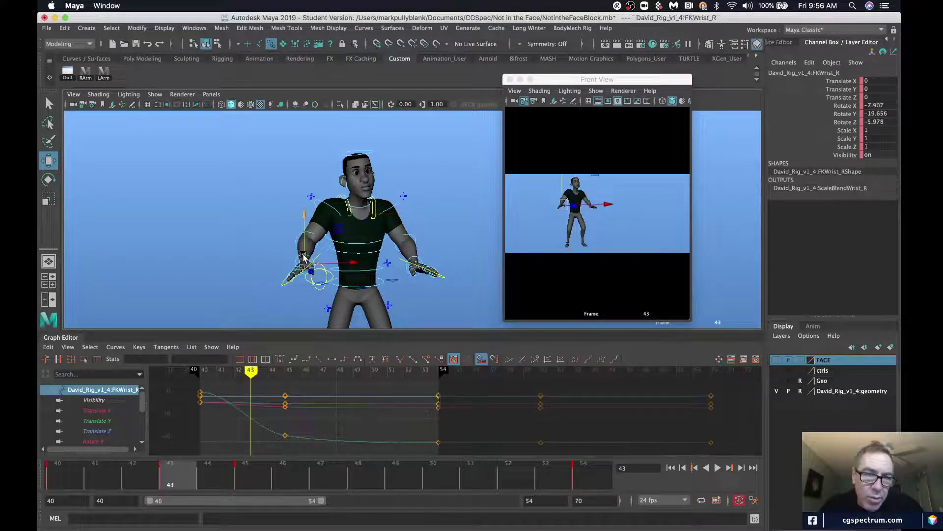
{"action": "key", "text": "e"}
{"action": "left_click_drag", "start_coordinate": [304, 260], "coordinate": [303, 280]}
{"action": "key", "text": "s"}
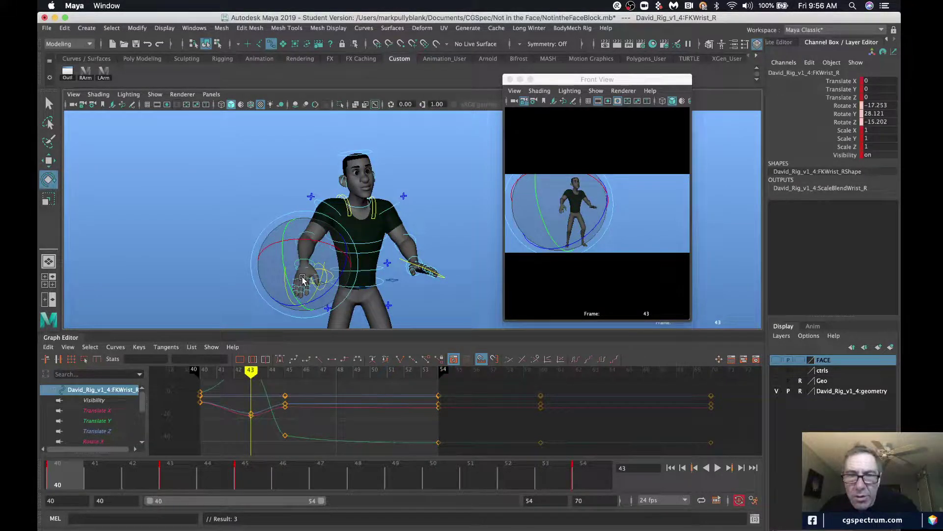
{"action": "key", "text": "comma"}
{"action": "key", "text": "period"}
- Adjust the right shoulder control's rotation at frame 43, compare it with frame 40, and play through the arm motion
{"action": "left_click", "coordinate": [300, 198]}
{"action": "key", "text": "comma"}
{"action": "key", "text": "period"}
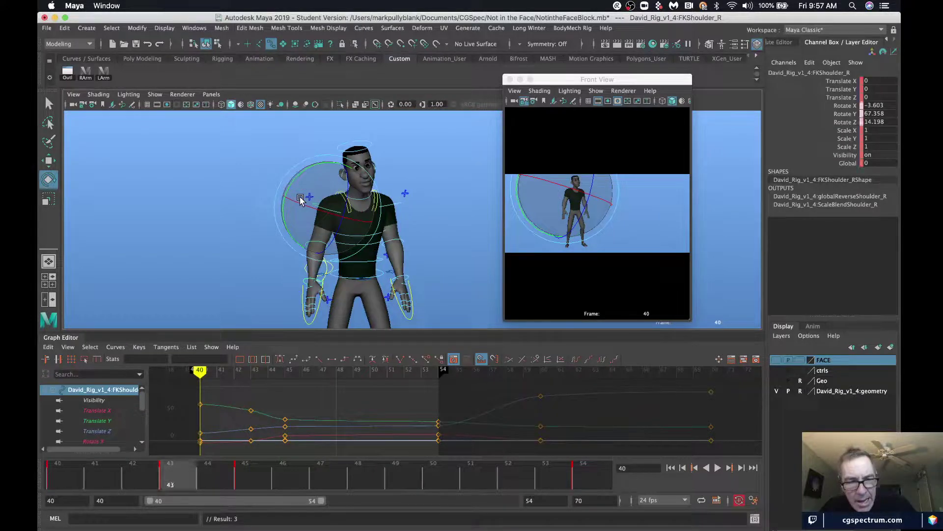
{"action": "key", "text": "period"}
{"action": "key", "text": "comma"}
{"action": "key", "text": "comma"}
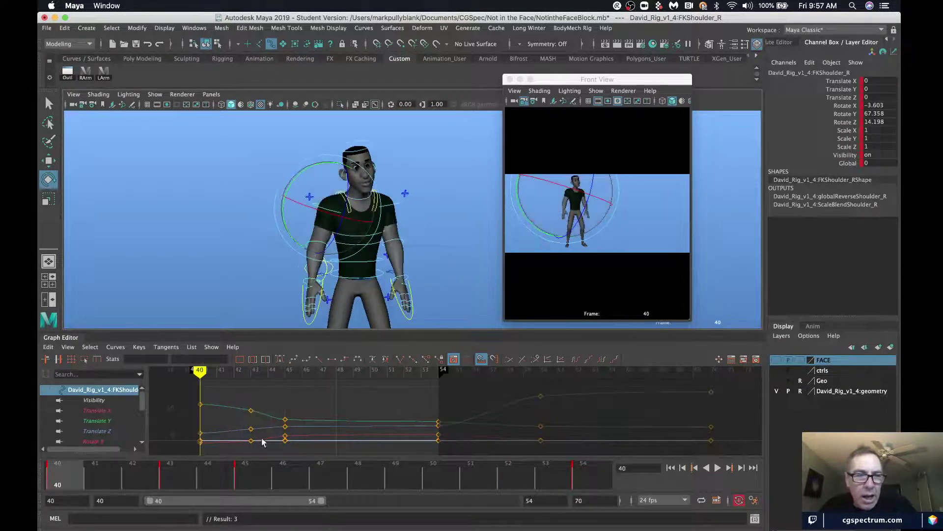
{"action": "key", "text": "alt+v"}
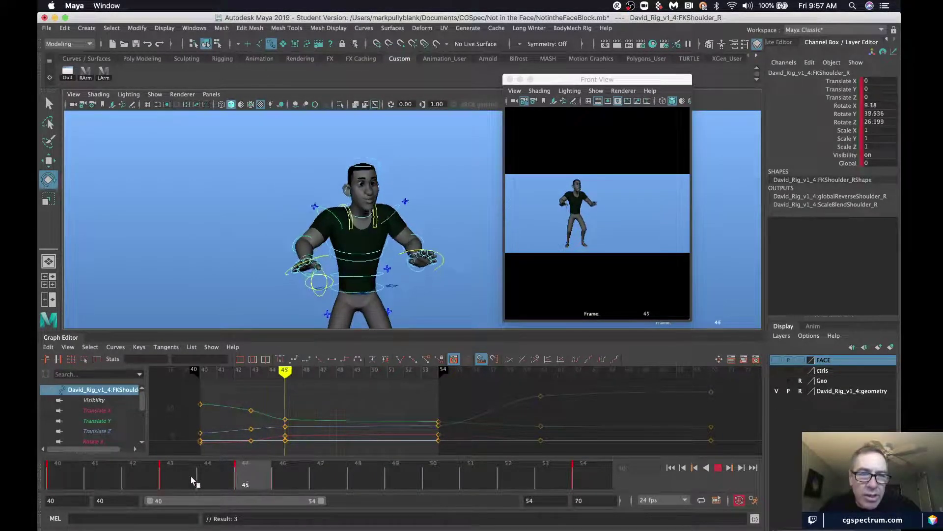
{"action": "left_click_drag", "start_coordinate": [203, 482], "coordinate": [337, 483]}
- Select the right scapula control and scrub between frames 40 and 47 to check how the shoulder moves
{"action": "left_click", "coordinate": [242, 221]}
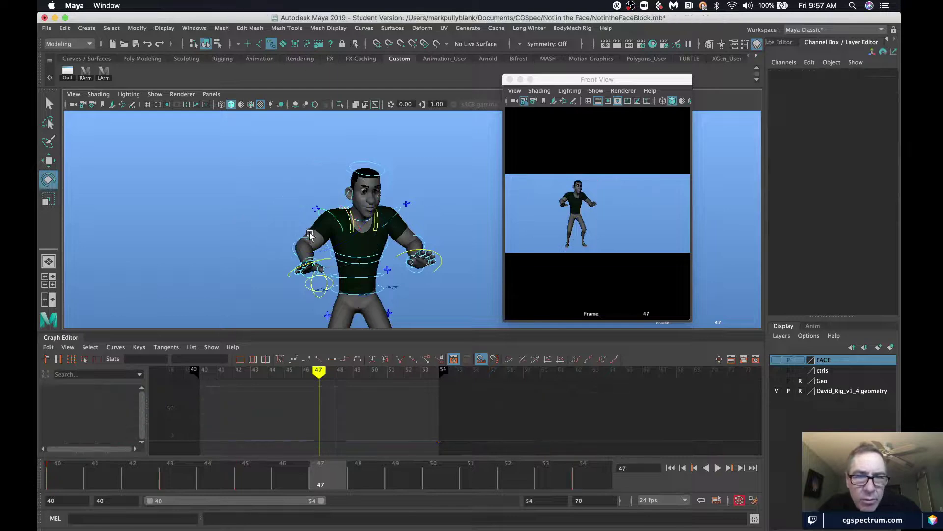
{"action": "left_click", "coordinate": [356, 232]}
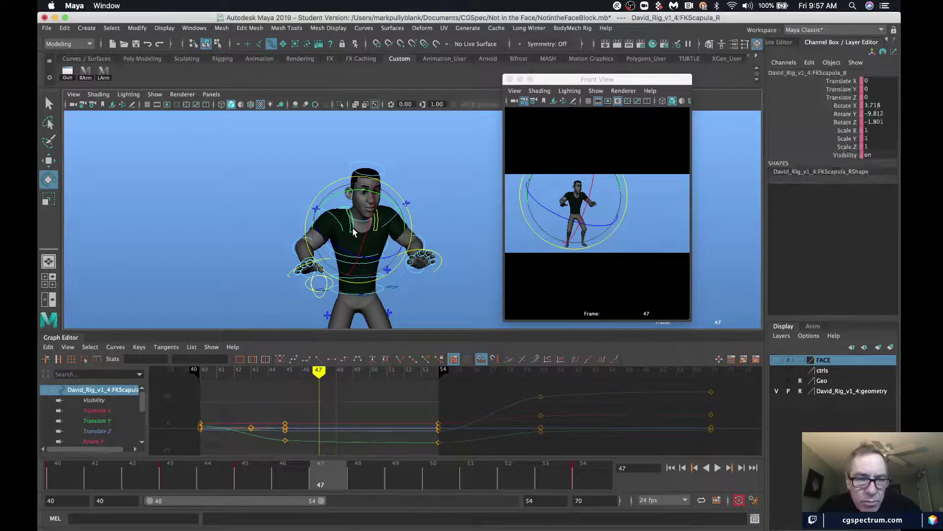
{"action": "left_click_drag", "start_coordinate": [183, 474], "coordinate": [238, 482]}
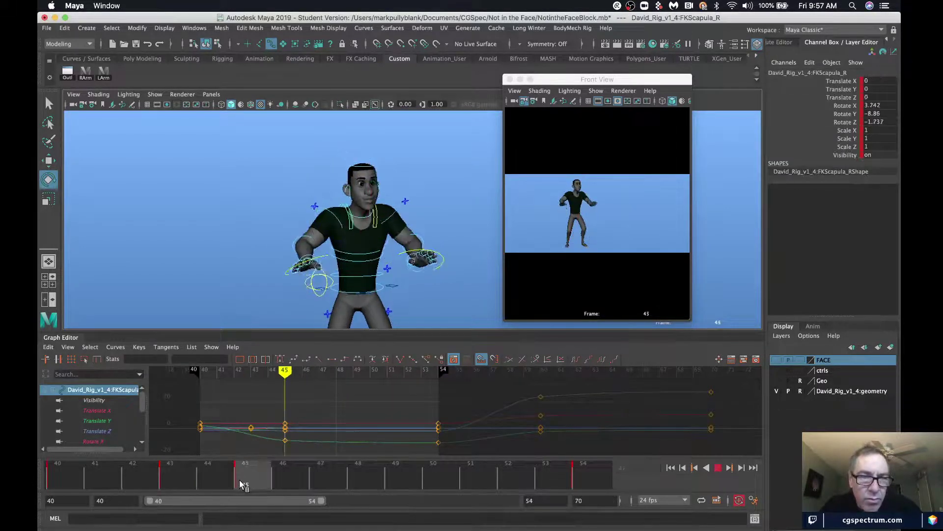
{"action": "key", "text": "q"}
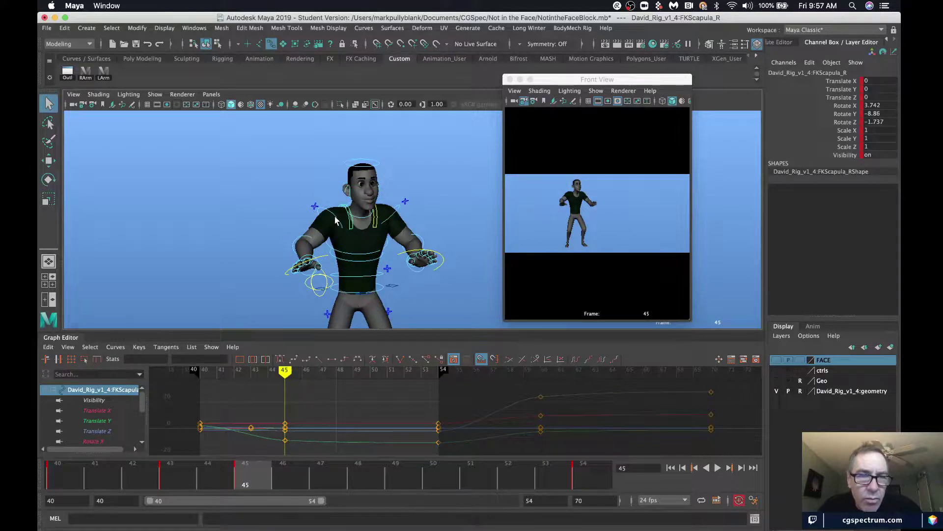
{"action": "left_click", "coordinate": [335, 217]}
{"action": "left_click", "coordinate": [352, 225]}
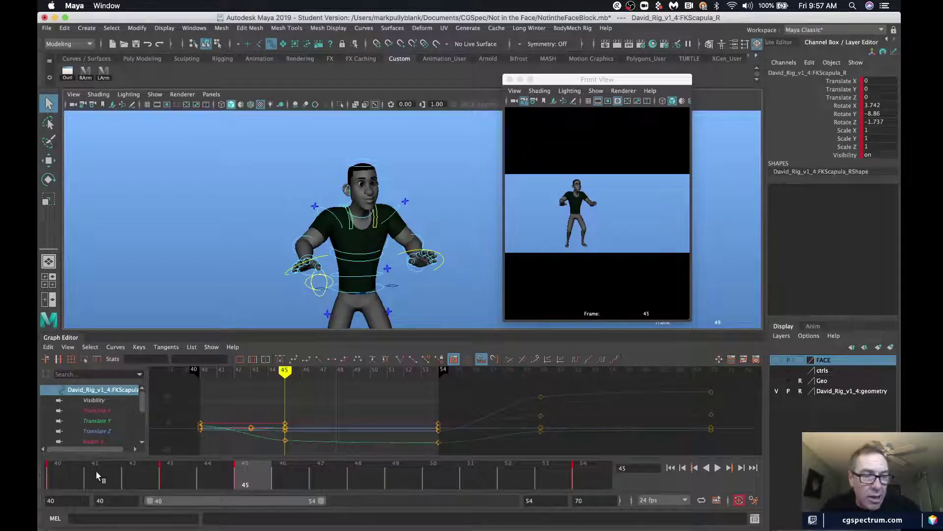
{"action": "left_click_drag", "start_coordinate": [98, 475], "coordinate": [297, 486]}
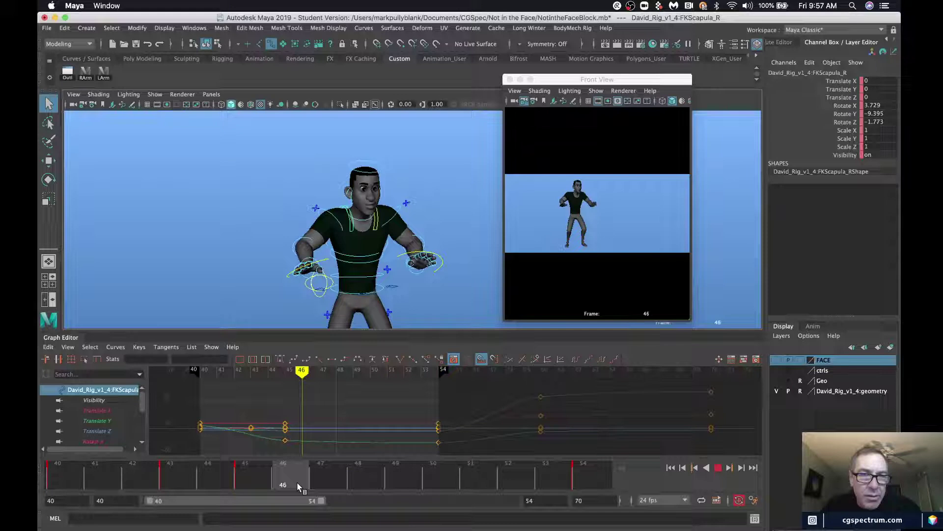
{"action": "left_click", "coordinate": [358, 262]}
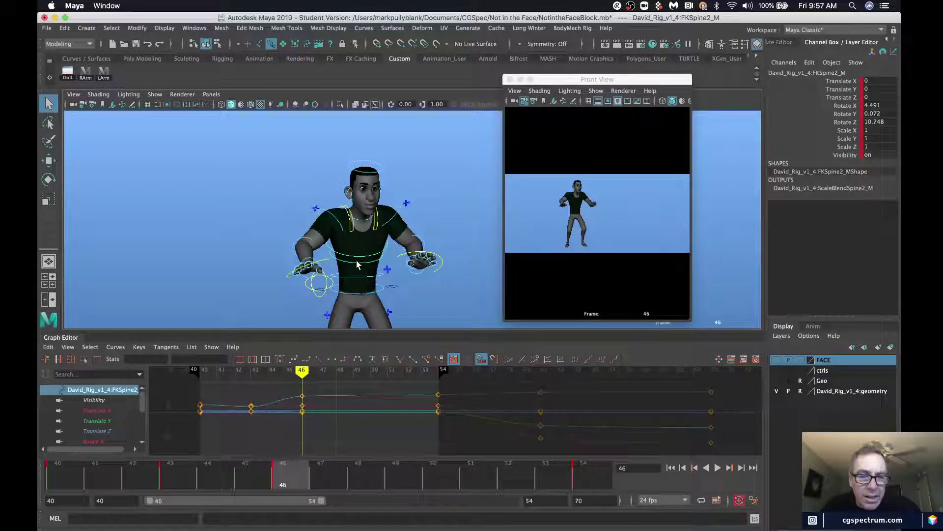
{"action": "key", "text": "e"}
{"action": "left_click_drag", "start_coordinate": [358, 237], "coordinate": [357, 229]}
{"action": "key", "text": "z"}
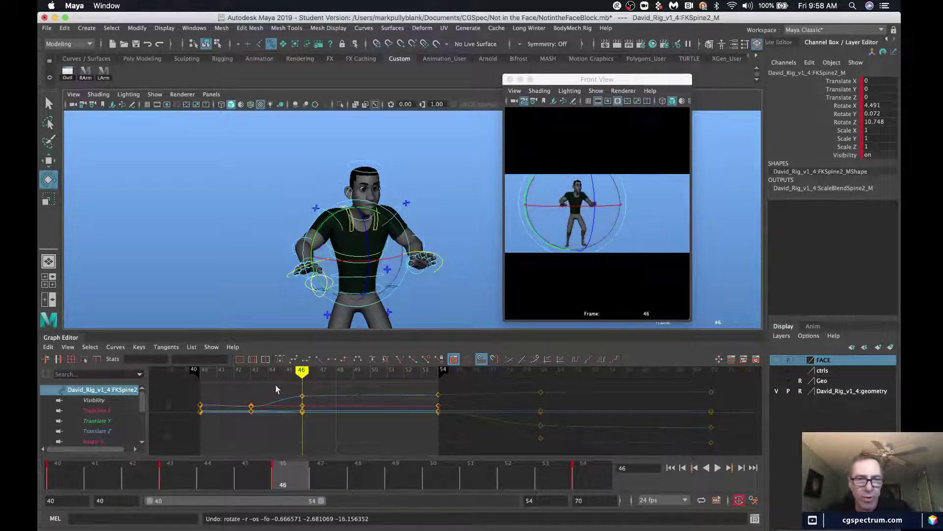
{"action": "left_click", "coordinate": [265, 224]}
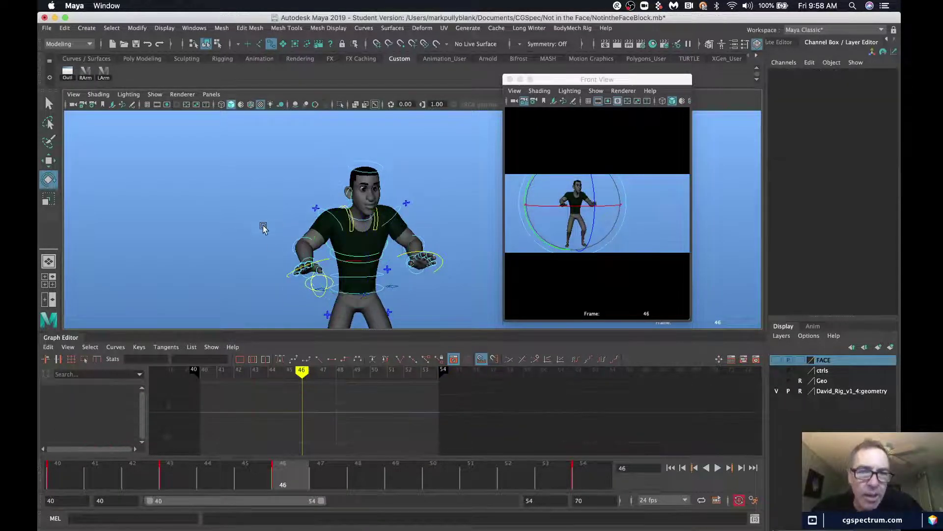
- Play the shot and scrub around frames 44 to 46 to check the right arm's motion
{"action": "left_click", "coordinate": [129, 472]}
{"action": "key", "text": "alt+v"}
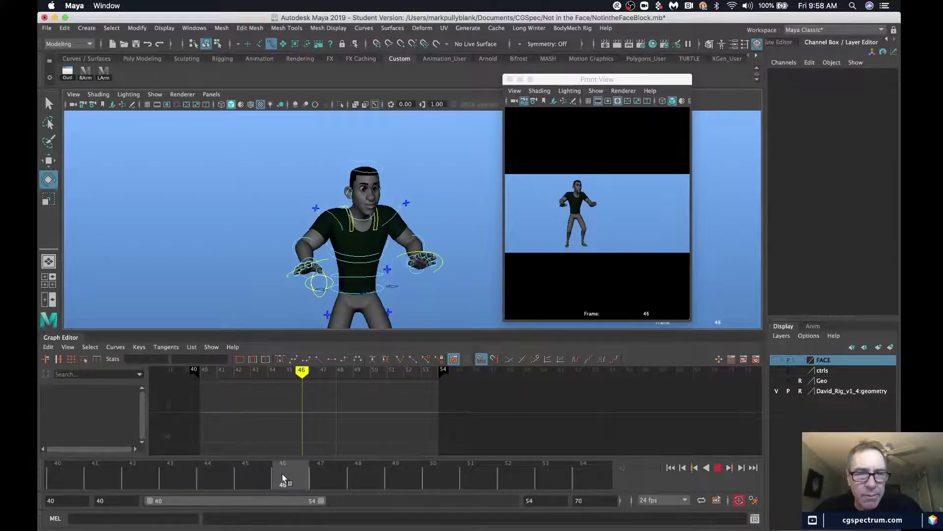
{"action": "left_click_drag", "start_coordinate": [196, 471], "coordinate": [252, 460]}
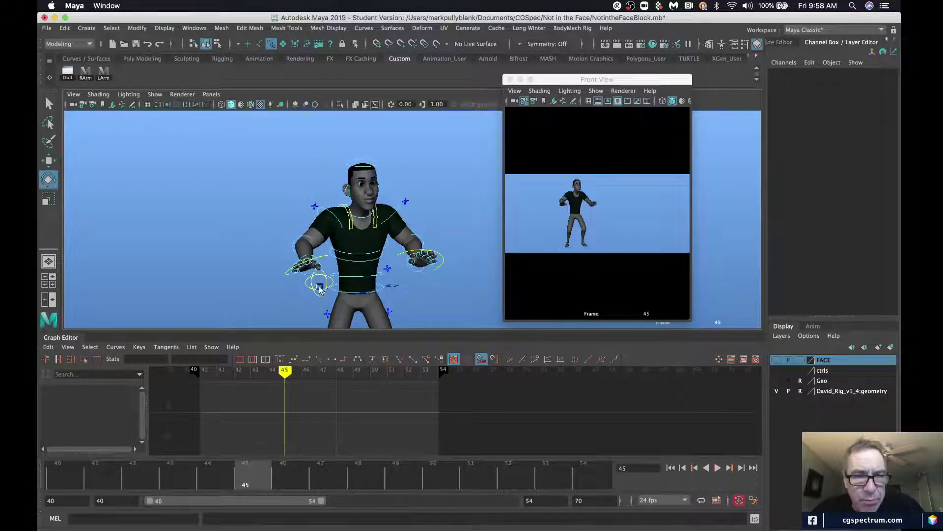
{"action": "left_click_drag", "start_coordinate": [246, 480], "coordinate": [219, 480]}
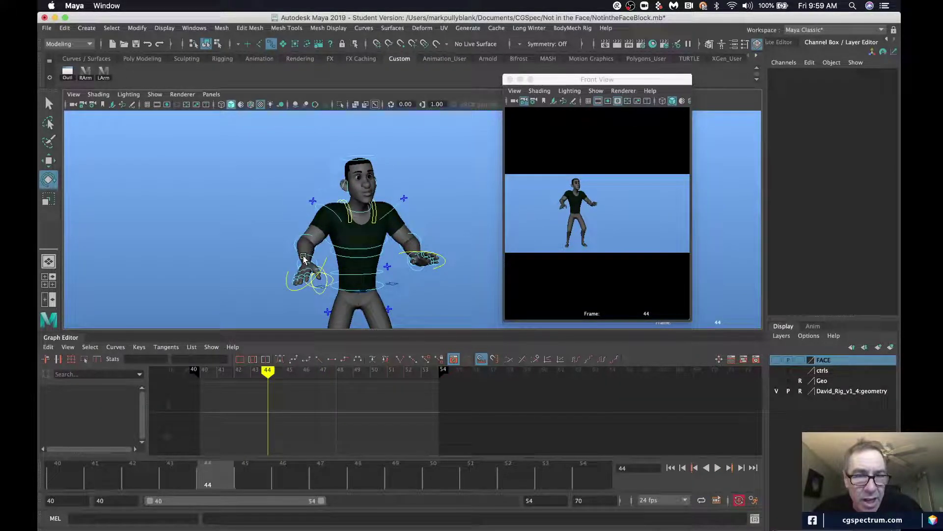
- Create a motion trail for the right wrist control and enable the display of motion trails in the viewport
{"action": "left_click", "coordinate": [305, 260]}
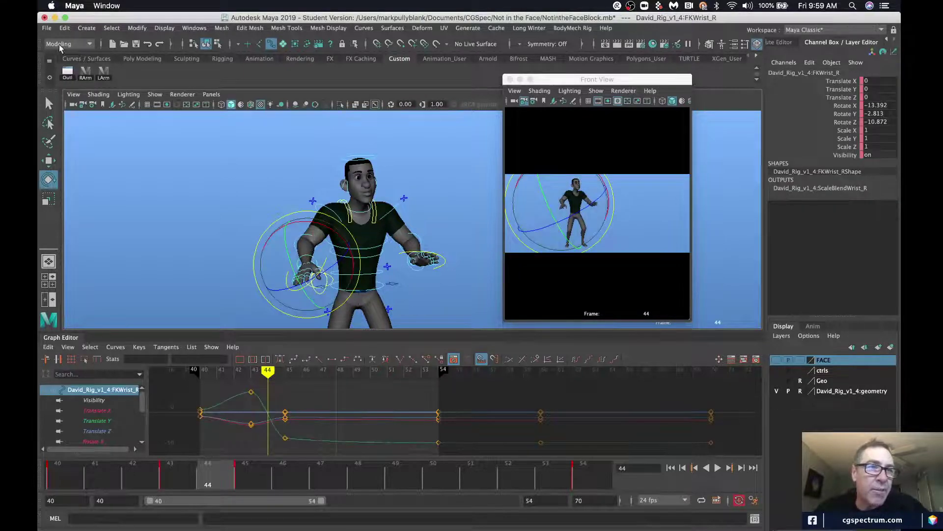
{"action": "left_click", "coordinate": [63, 43]}
{"action": "left_click", "coordinate": [68, 75]}
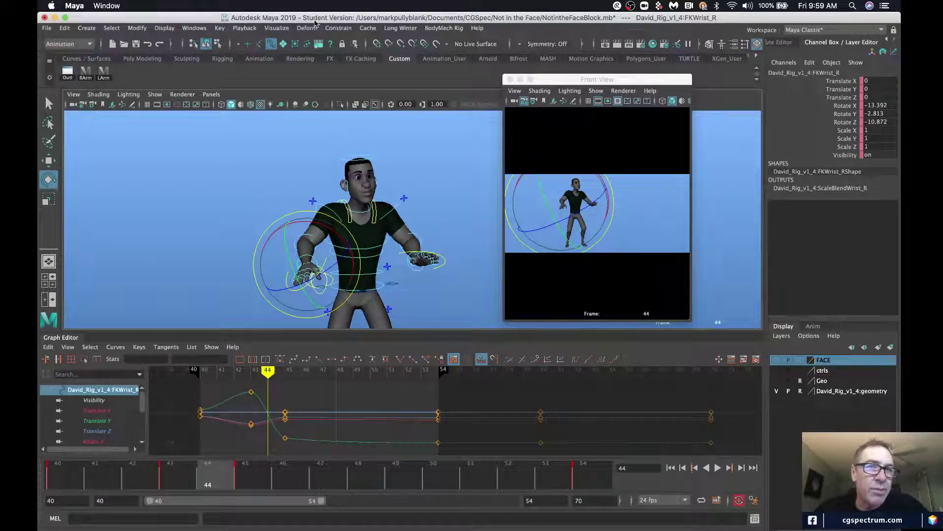
{"action": "left_click", "coordinate": [277, 28]}
{"action": "left_click", "coordinate": [317, 54]}
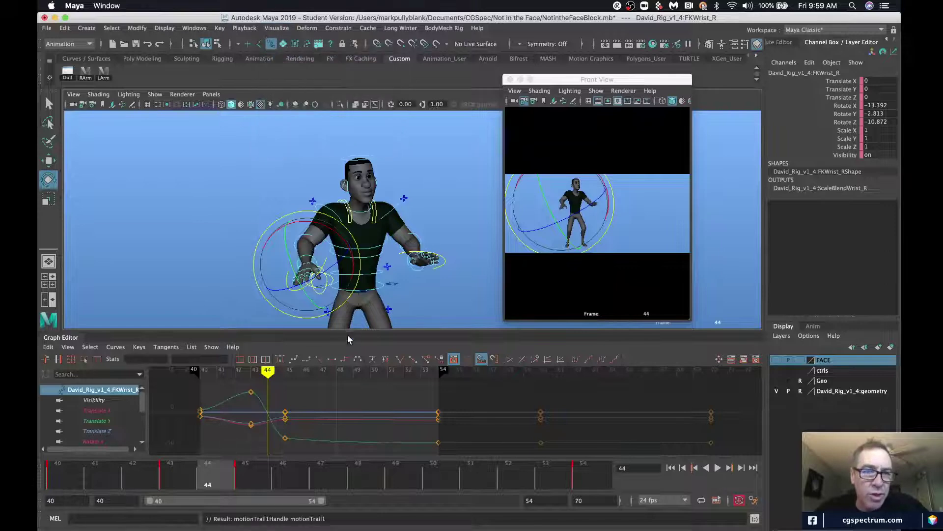
{"action": "left_click", "coordinate": [154, 94]}
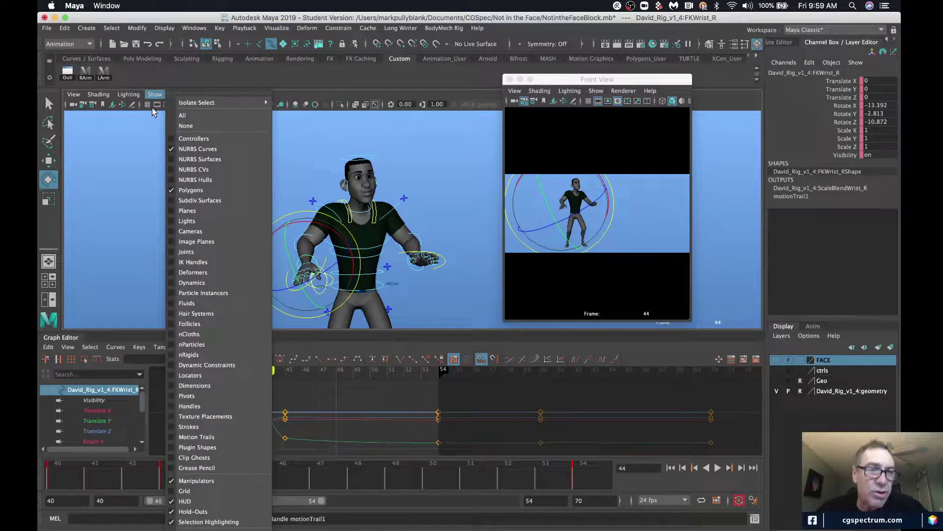
{"action": "left_click", "coordinate": [211, 437]}
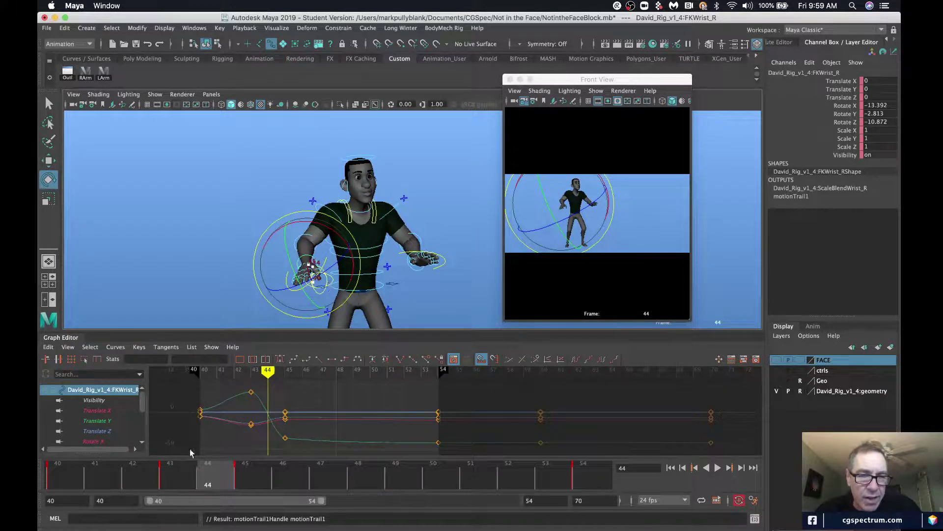
- Examine the right wrist's motion trail up close from the front and side while scrubbing through the move
{"action": "key", "text": "q"}
{"action": "middle_click_drag", "start_coordinate": [298, 260], "coordinate": [285, 226], "text": "alt"}
{"action": "right_click_drag", "start_coordinate": [285, 226], "coordinate": [232, 261], "text": "alt"}
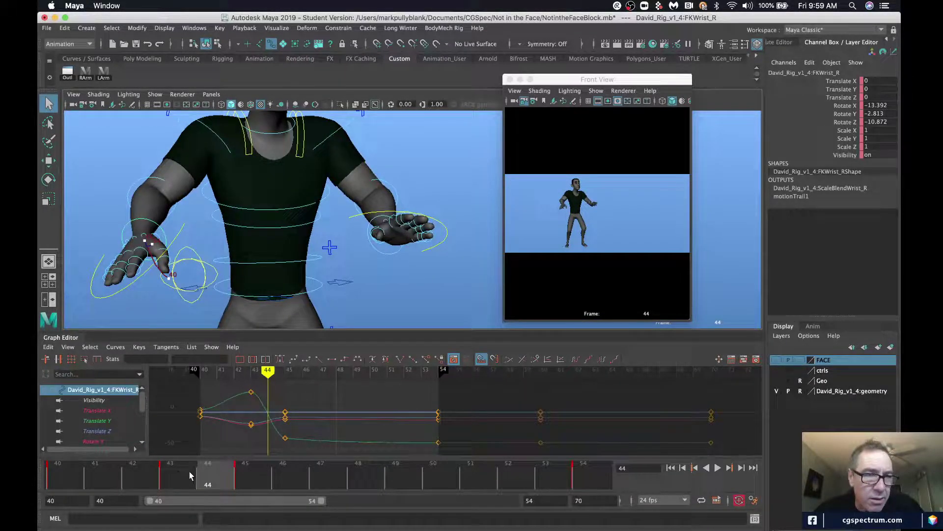
{"action": "left_click_drag", "start_coordinate": [190, 471], "coordinate": [311, 480]}
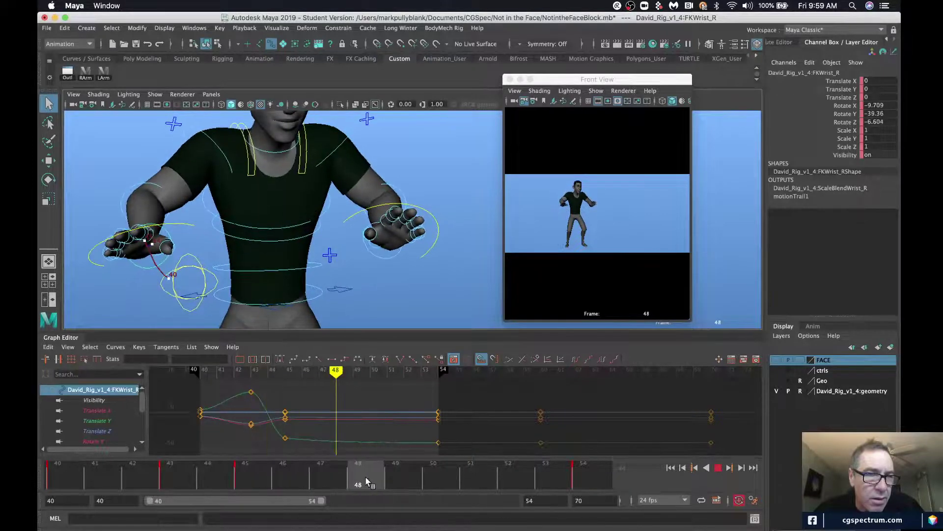
{"action": "left_click_drag", "start_coordinate": [275, 219], "coordinate": [216, 231], "text": "alt"}
{"action": "middle_click_drag", "start_coordinate": [319, 244], "coordinate": [305, 268], "text": "alt"}
{"action": "right_click_drag", "start_coordinate": [305, 267], "coordinate": [356, 262], "text": "alt"}
{"action": "left_click_drag", "start_coordinate": [357, 263], "coordinate": [339, 251], "text": "alt"}
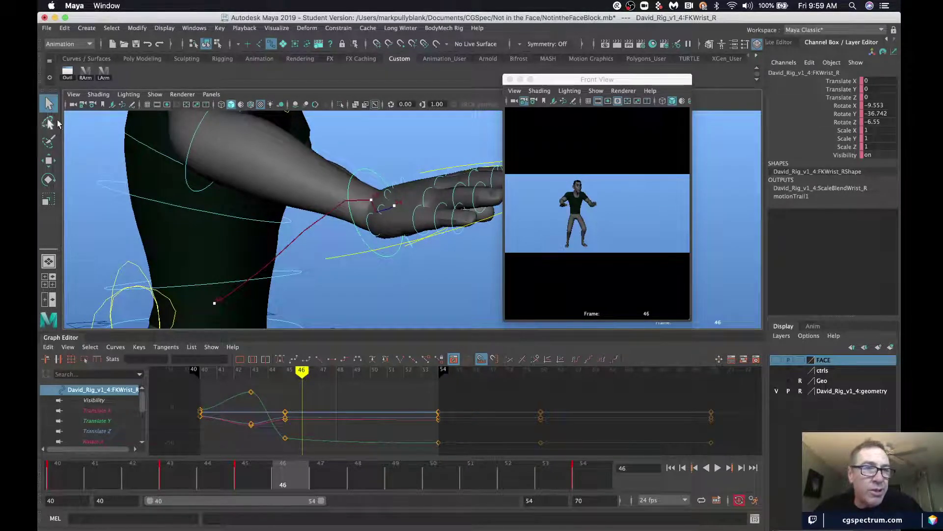
- Delete the right wrist's motion trail handle from the scene and close the Outliner
{"action": "left_click", "coordinate": [68, 73]}
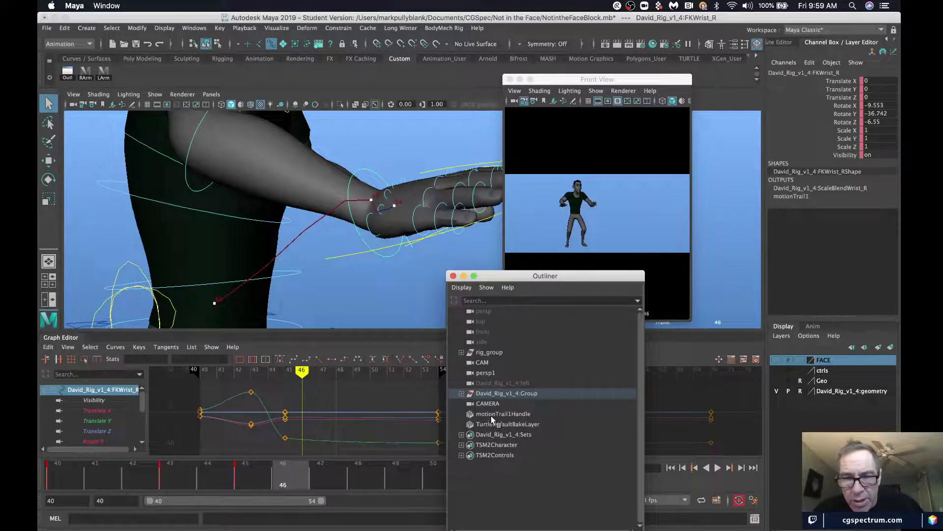
{"action": "left_click", "coordinate": [491, 416]}
{"action": "key", "text": "Delete"}
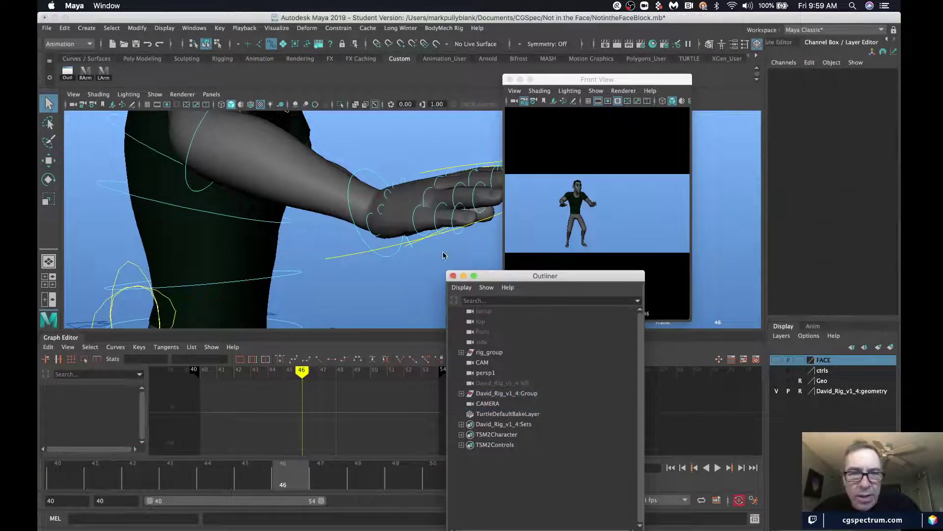
{"action": "left_click", "coordinate": [453, 277]}
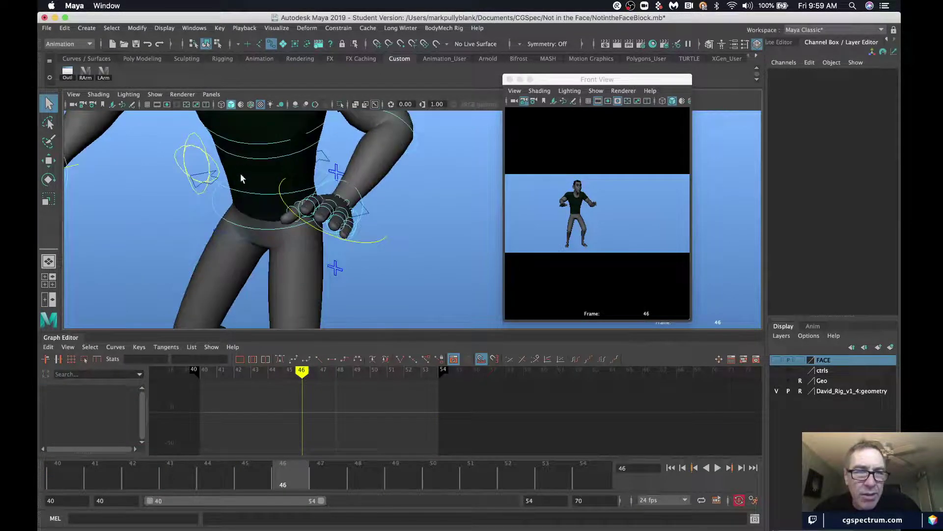
- Select the right scapula, shoulder, elbow and wrist controls and shift their frame 45 keys to frame 46
{"action": "scroll", "coordinate": [240, 173], "scroll_direction": "down", "scroll_amount": 4}
{"action": "middle_click_drag", "start_coordinate": [240, 173], "coordinate": [289, 245], "text": "alt"}
{"action": "left_click_drag", "start_coordinate": [289, 244], "coordinate": [323, 208], "text": "alt"}
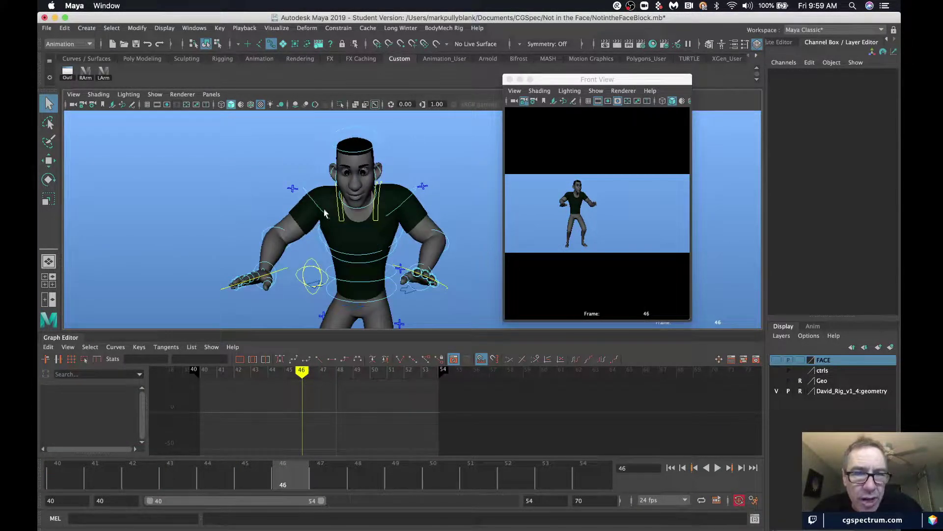
{"action": "left_click", "coordinate": [340, 215]}
{"action": "left_click", "coordinate": [313, 200], "text": "shift"}
{"action": "left_click", "coordinate": [278, 229], "text": "shift"}
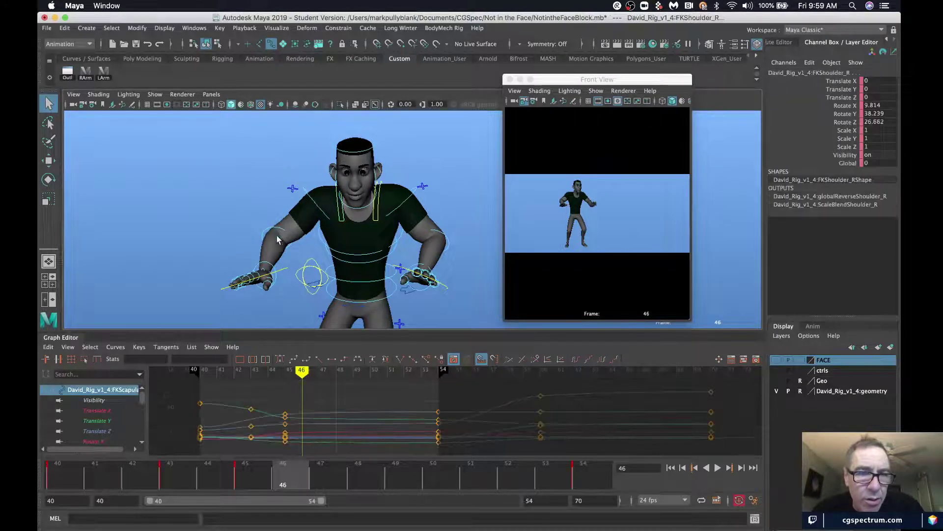
{"action": "left_click", "coordinate": [270, 266], "text": "shift"}
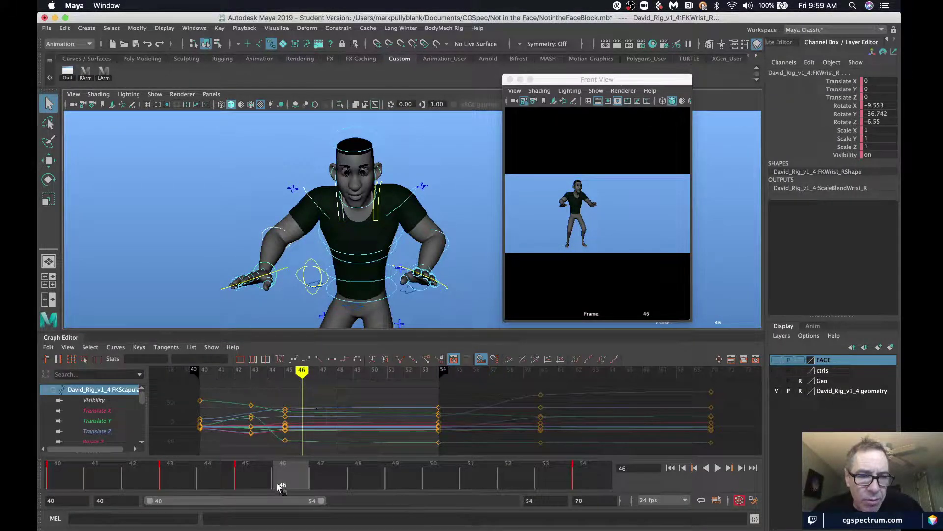
{"action": "left_click", "coordinate": [244, 475], "text": "shift"}
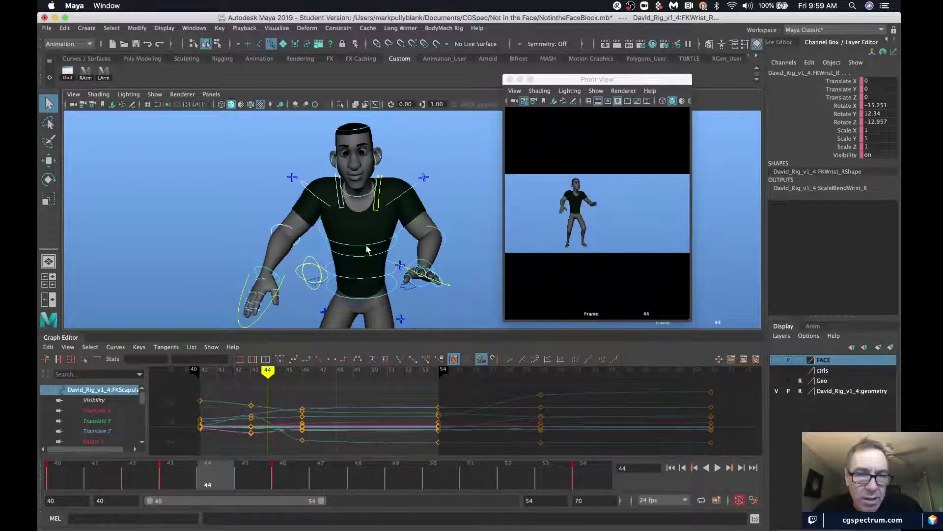
- Check the key timing of the chest, spine and root controls, deselect them, and scrub to frame 49
{"action": "left_click", "coordinate": [367, 250]}
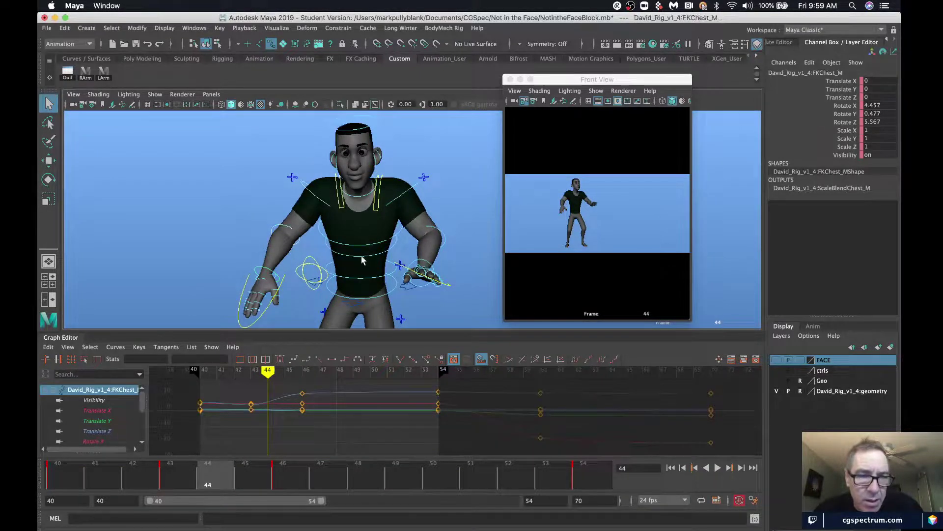
{"action": "left_click", "coordinate": [364, 258]}
{"action": "left_click", "coordinate": [364, 301]}
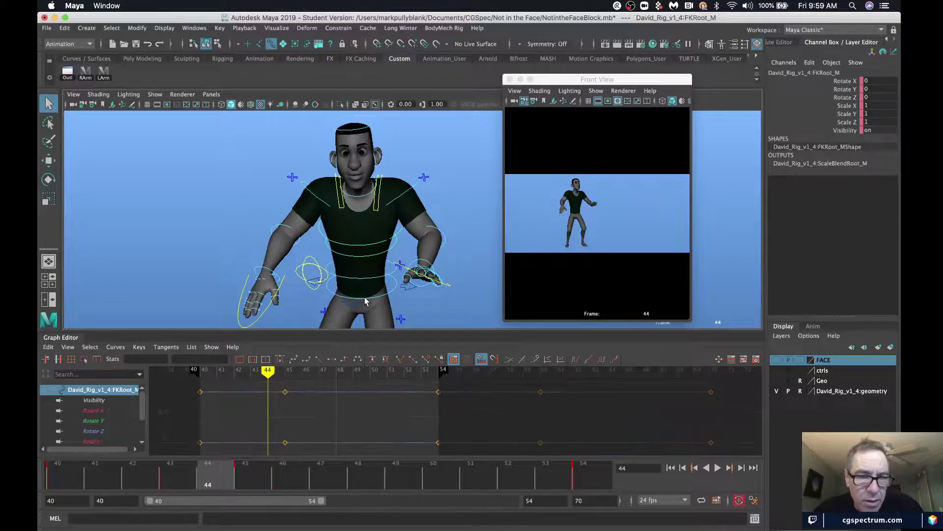
{"action": "left_click", "coordinate": [365, 284]}
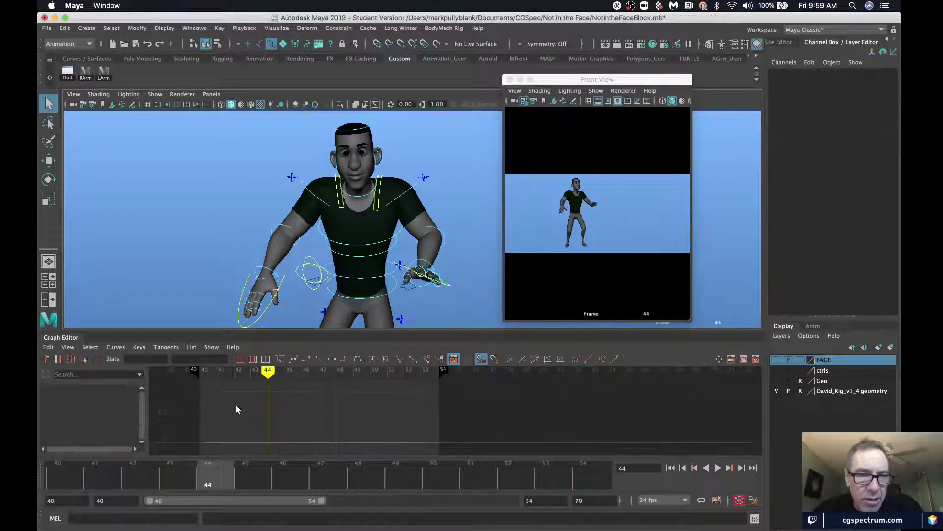
{"action": "left_click_drag", "start_coordinate": [210, 491], "coordinate": [396, 467]}
- Create a new motion trail for the right wrist control and frame it closely from the side
{"action": "left_click", "coordinate": [275, 269]}
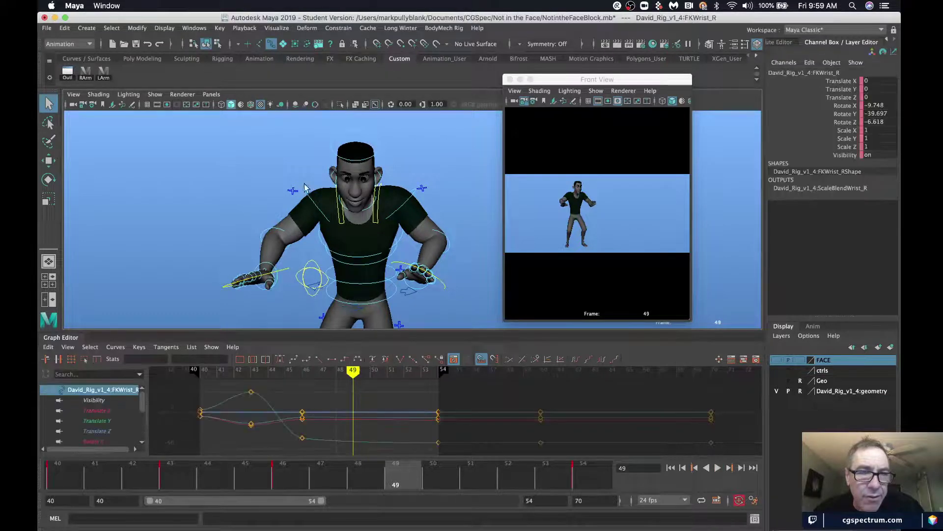
{"action": "left_click", "coordinate": [277, 28]}
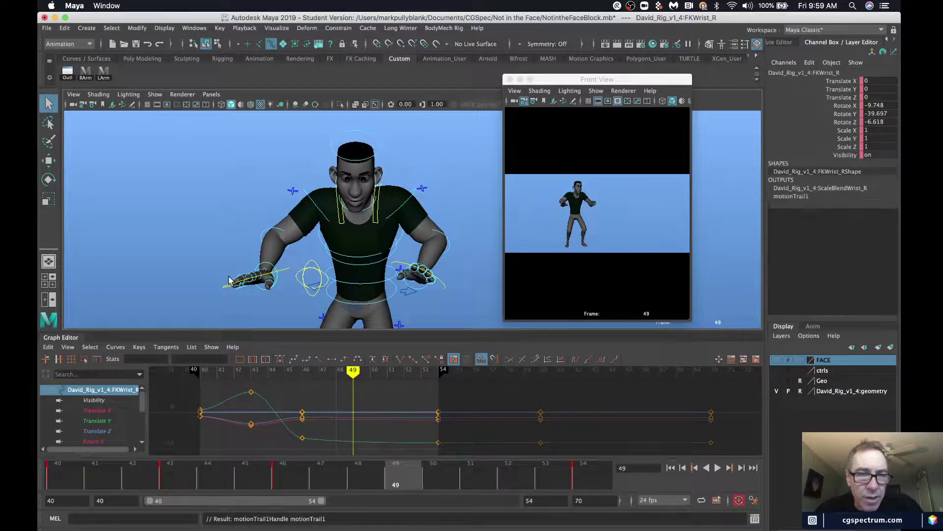
{"action": "left_click_drag", "start_coordinate": [299, 271], "coordinate": [439, 271], "text": "alt"}
{"action": "scroll", "coordinate": [439, 271], "scroll_direction": "up", "scroll_amount": 5}
{"action": "middle_click_drag", "start_coordinate": [439, 271], "coordinate": [363, 211], "text": "alt"}
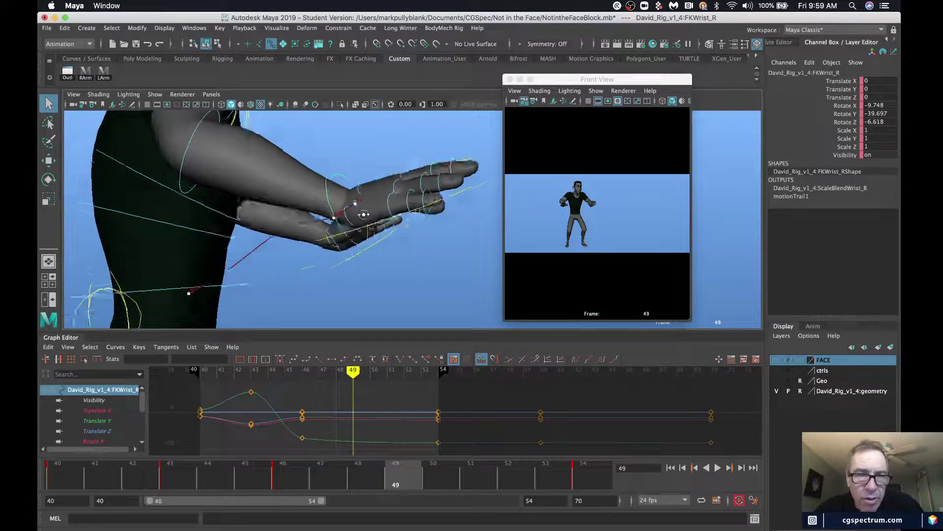
{"action": "left_click_drag", "start_coordinate": [362, 211], "coordinate": [400, 220], "text": "alt"}
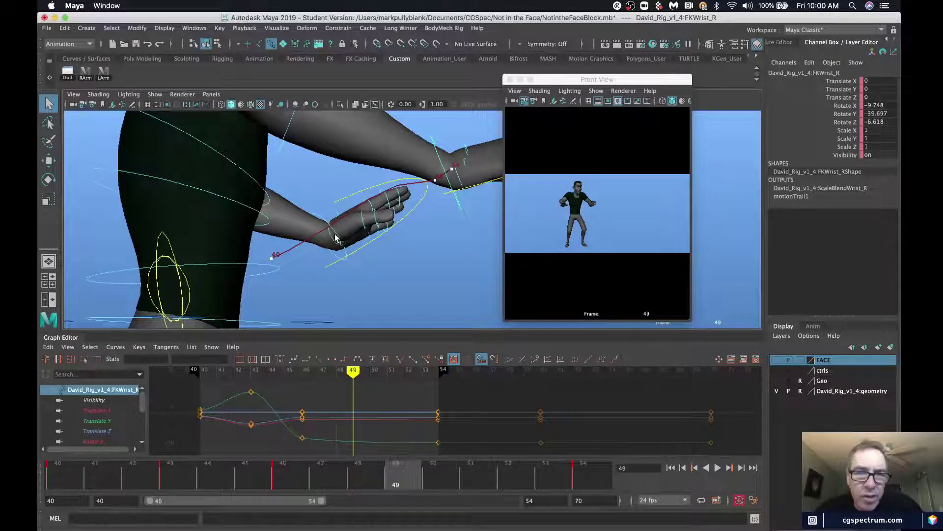
- Step back from frame 49 to 44 and forward to 45 to examine the wrist along its motion trail
{"action": "key", "text": "alt+comma"}
{"action": "key", "text": "alt+comma"}
{"action": "key", "text": "alt+comma"}
{"action": "key", "text": "alt+comma"}
{"action": "key", "text": "alt+comma"}
{"action": "left_click_drag", "start_coordinate": [268, 232], "coordinate": [206, 235], "text": "alt"}
{"action": "key", "text": "alt+period"}
{"action": "scroll", "coordinate": [206, 235], "scroll_direction": "down", "scroll_amount": 5}
- Delete the right wrist's motion trail from the scene through the Outliner and close the Outliner
{"action": "left_click", "coordinate": [67, 73]}
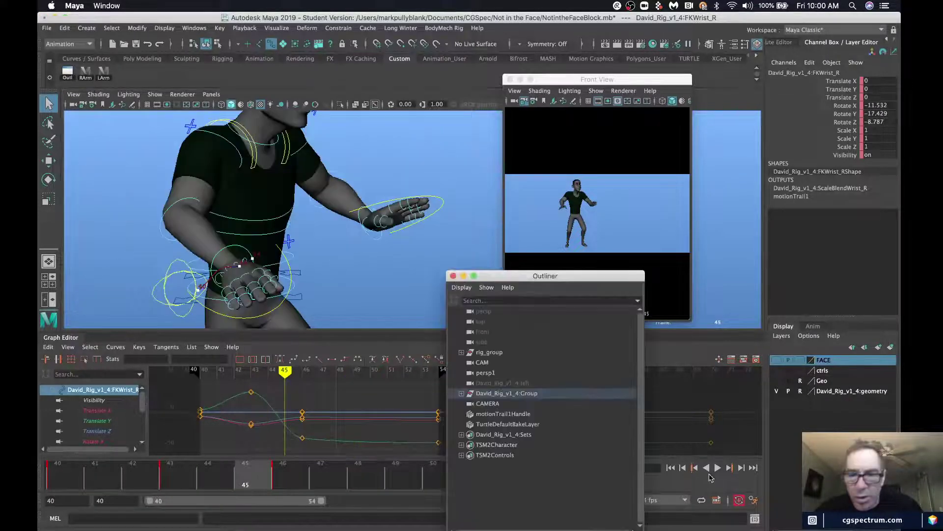
{"action": "left_click", "coordinate": [511, 415]}
{"action": "key", "text": "Delete"}
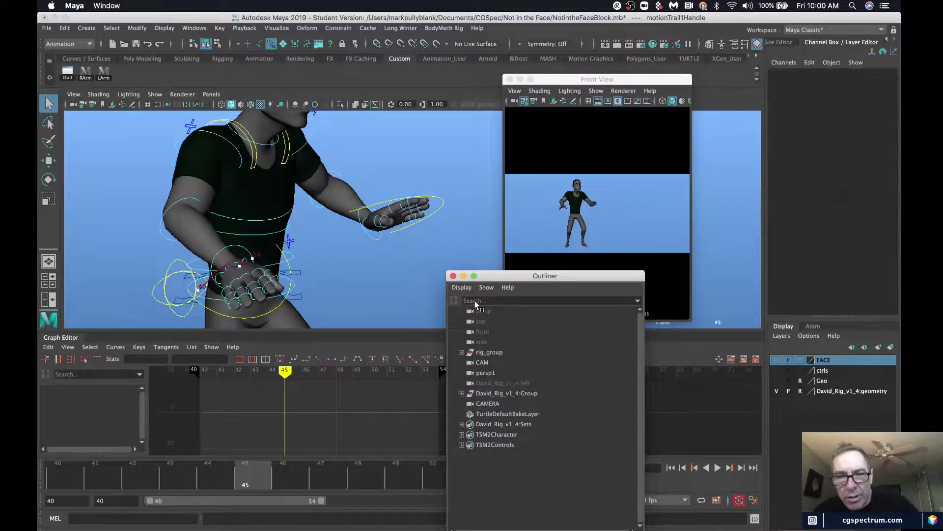
{"action": "left_click", "coordinate": [452, 276]}
- Select the right scapula control and shift it slightly at frame 46, to about 0.1, -0.375, 0.654 in translation
{"action": "left_click_drag", "start_coordinate": [319, 258], "coordinate": [344, 231], "text": "alt"}
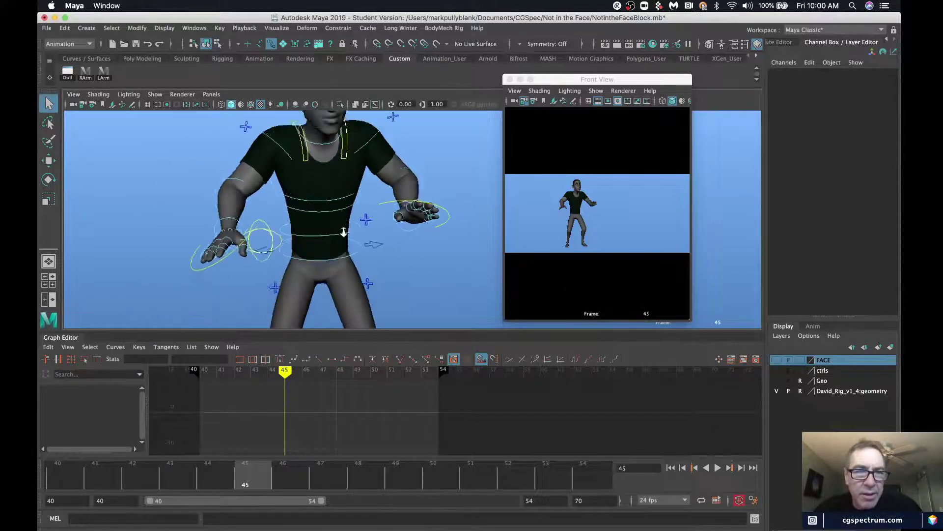
{"action": "scroll", "coordinate": [351, 206], "scroll_direction": "down", "scroll_amount": 4}
{"action": "left_click", "coordinate": [358, 201]}
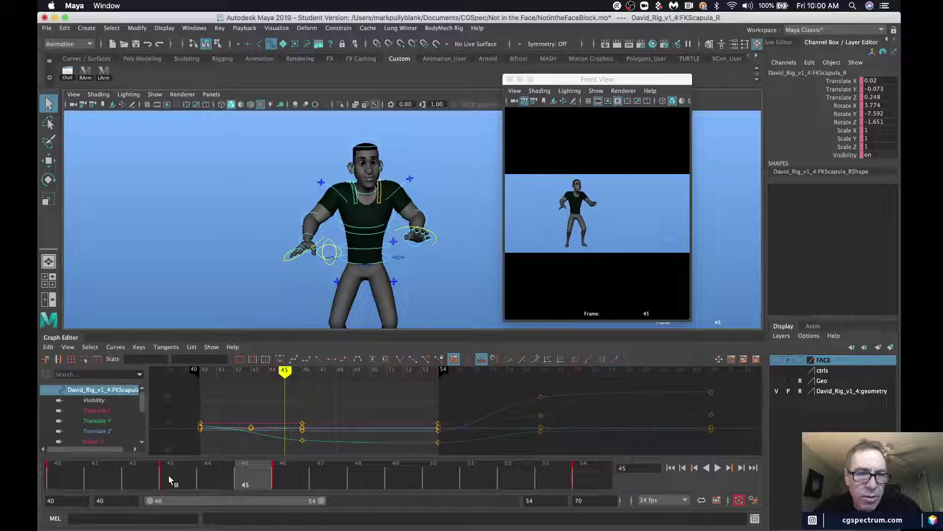
{"action": "left_click_drag", "start_coordinate": [168, 475], "coordinate": [308, 488]}
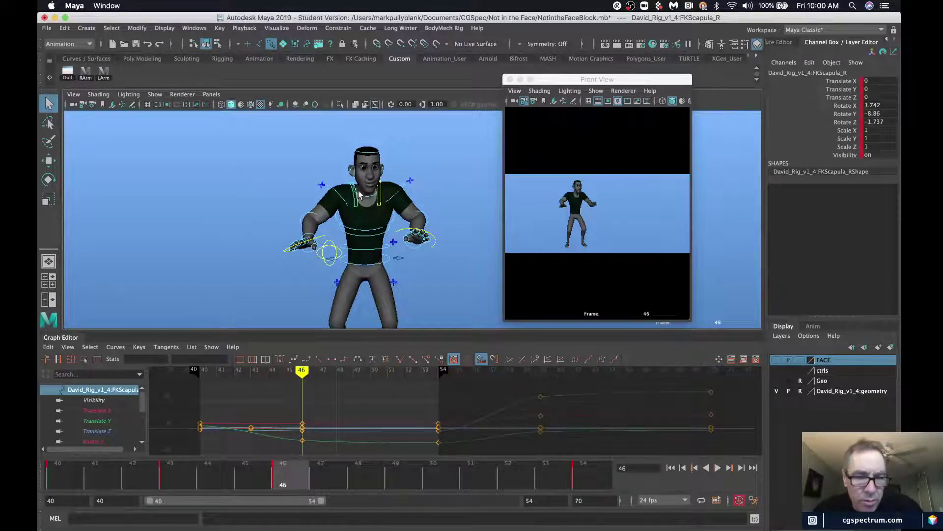
{"action": "key", "text": "w"}
{"action": "left_click_drag", "start_coordinate": [363, 200], "coordinate": [382, 222]}
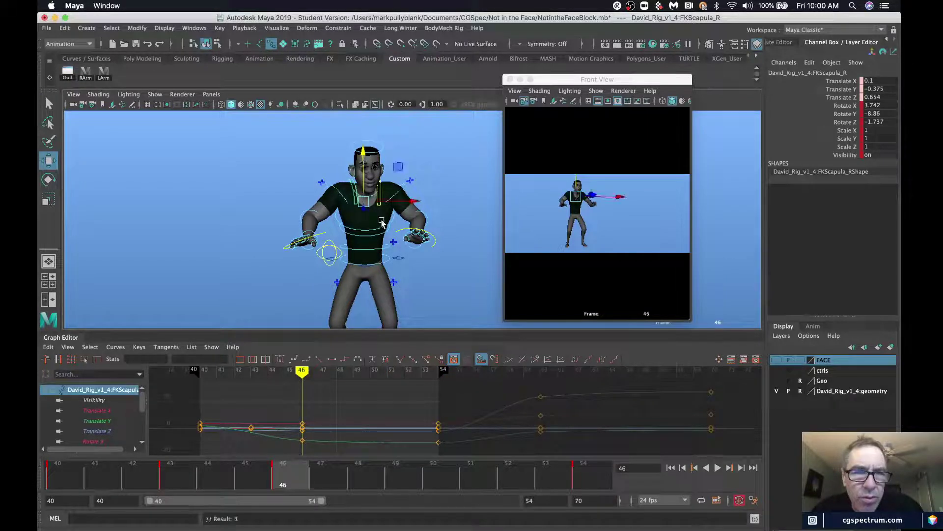
{"action": "left_click", "coordinate": [411, 150]}
- Select the left scapula, shoulder, elbow and wrist controls and shift their frame 45 keys to frame 46
{"action": "left_click", "coordinate": [380, 203]}
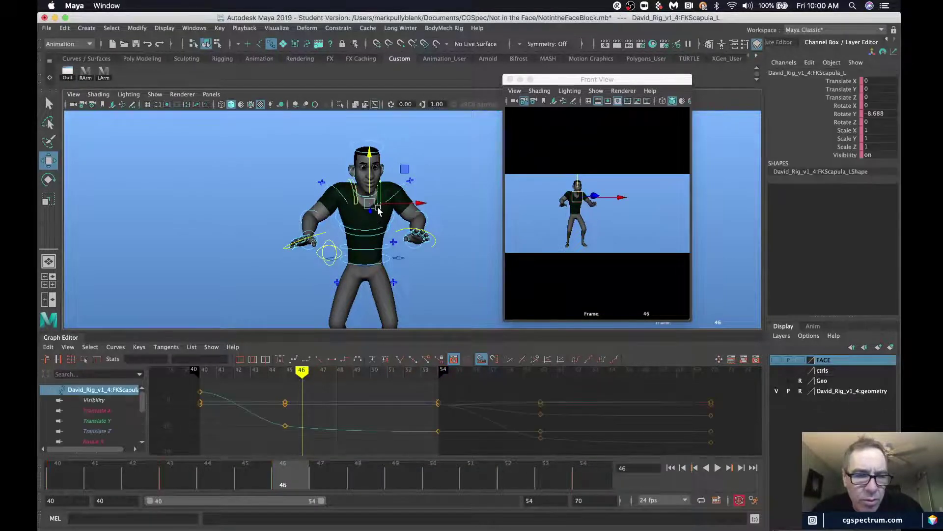
{"action": "key", "text": "q"}
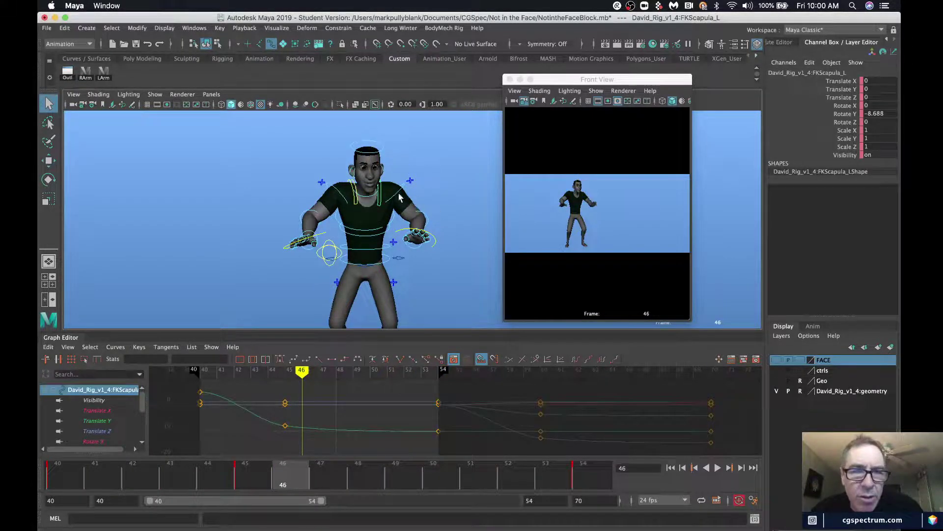
{"action": "left_click", "coordinate": [423, 211]}
{"action": "left_click", "coordinate": [429, 234]}
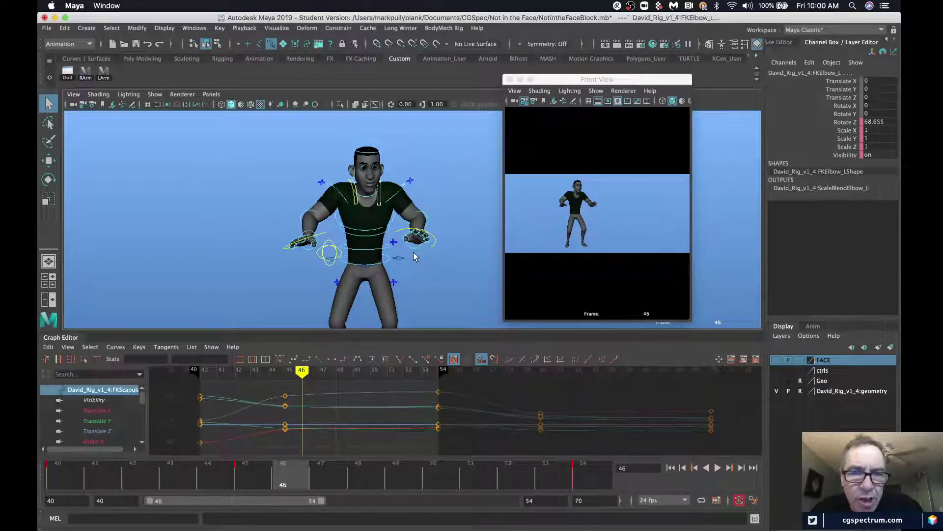
{"action": "left_click", "coordinate": [418, 248]}
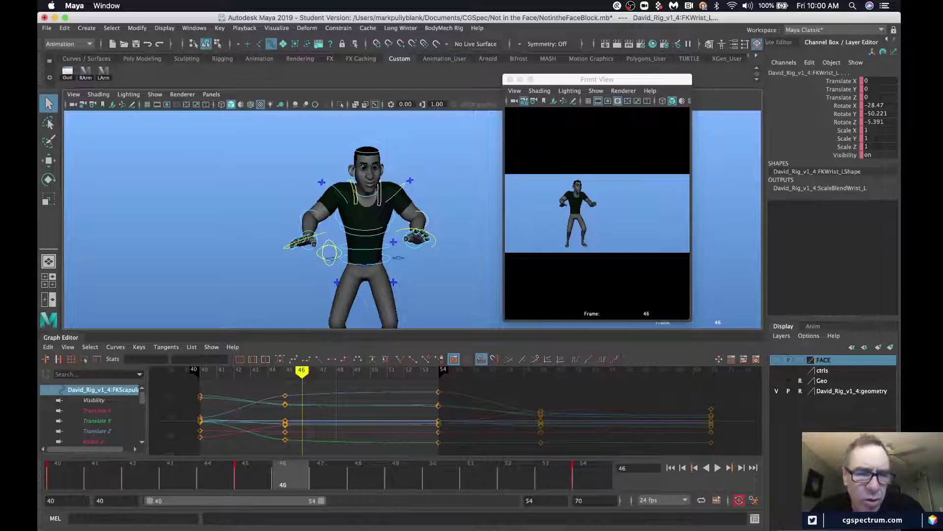
{"action": "left_click", "coordinate": [246, 471], "text": "shift"}
{"action": "left_click_drag", "start_coordinate": [258, 482], "coordinate": [287, 480]}
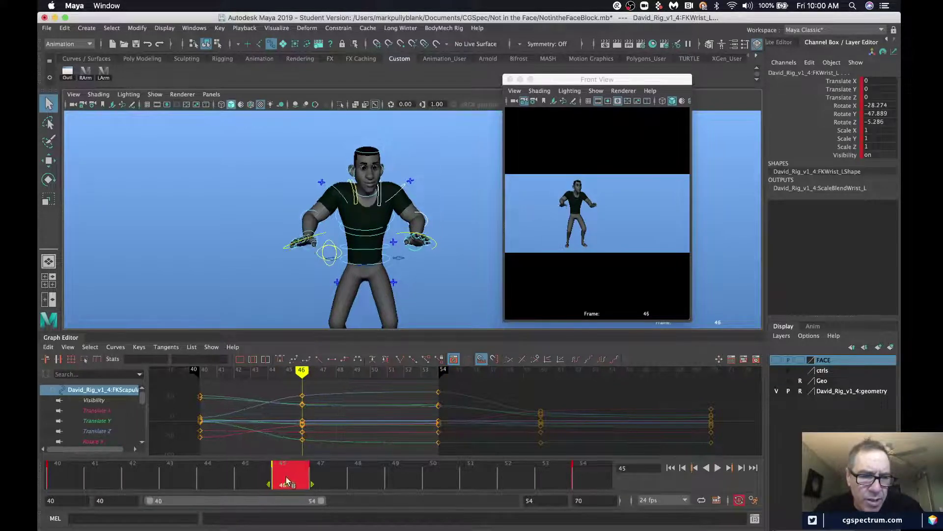
- Rotate the left wrist control at frame 43 and set a key on it
{"action": "left_click", "coordinate": [72, 482]}
{"action": "left_click", "coordinate": [179, 481]}
{"action": "left_click", "coordinate": [382, 192]}
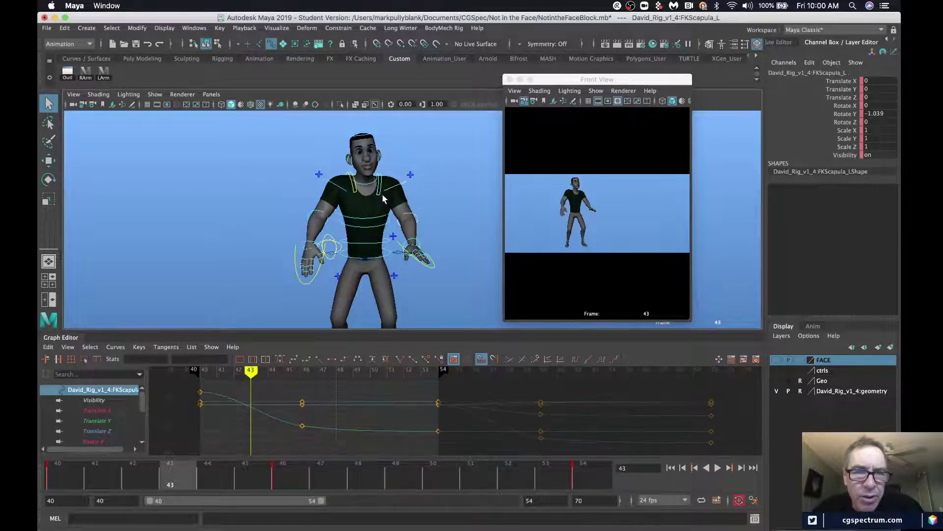
{"action": "left_click", "coordinate": [415, 250]}
{"action": "key", "text": "e"}
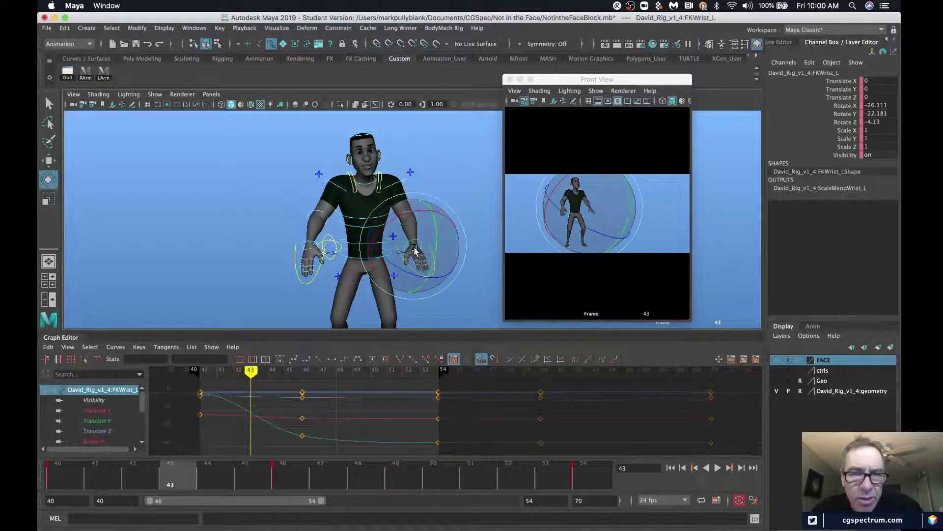
{"action": "left_click_drag", "start_coordinate": [415, 250], "coordinate": [454, 265]}
{"action": "key", "text": "s"}
- Playblast frames 40 to 54 from the front view, review the arm motion in QuickTime Player, and close the movie
{"action": "left_click", "coordinate": [657, 204]}
{"action": "key", "text": "p"}
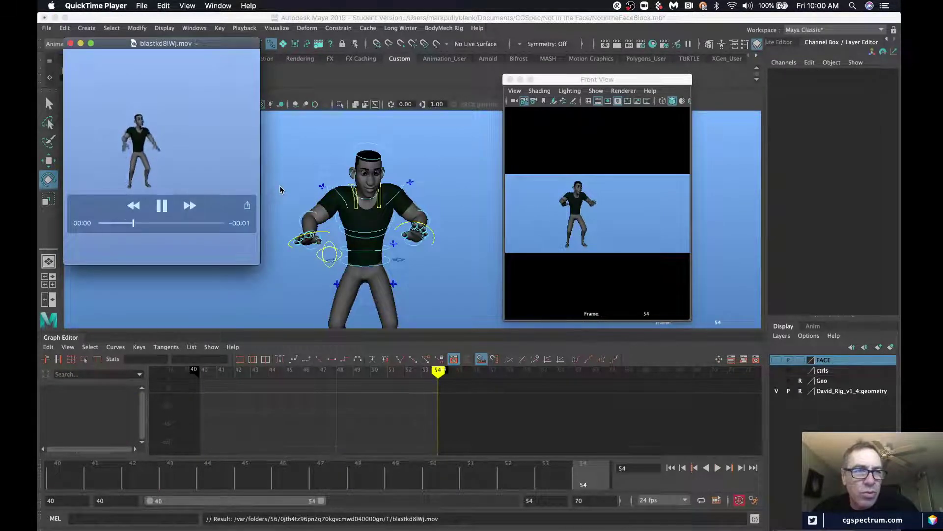
{"action": "key", "text": "space"}
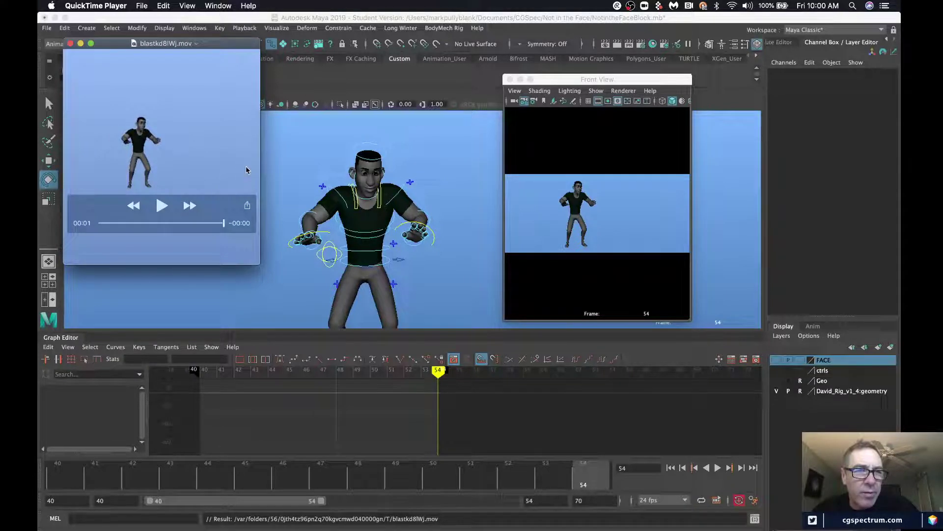
{"action": "key", "text": "space"}
{"action": "key", "text": "space"}
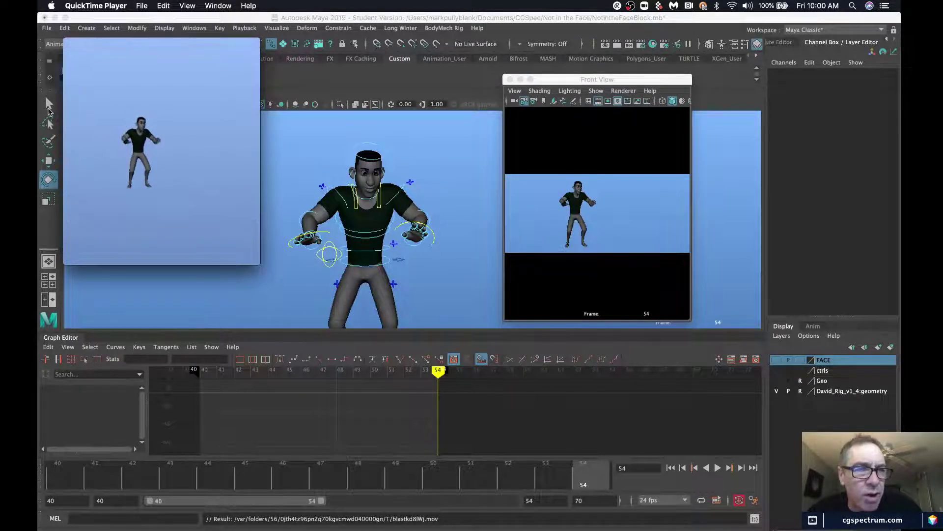
{"action": "left_click", "coordinate": [70, 43]}
- Select all the rig's controls, set the playback range to frames 54 to 68, and review the motion up to frame 57
{"action": "scroll", "coordinate": [299, 176], "scroll_direction": "down", "scroll_amount": 2}
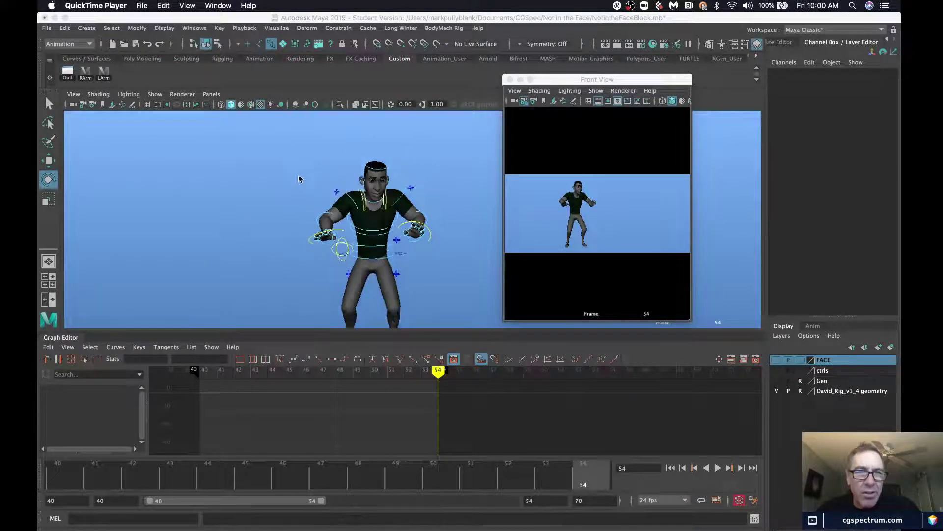
{"action": "scroll", "coordinate": [299, 179], "scroll_direction": "down", "scroll_amount": 3}
{"action": "left_click_drag", "start_coordinate": [316, 189], "coordinate": [524, 415]}
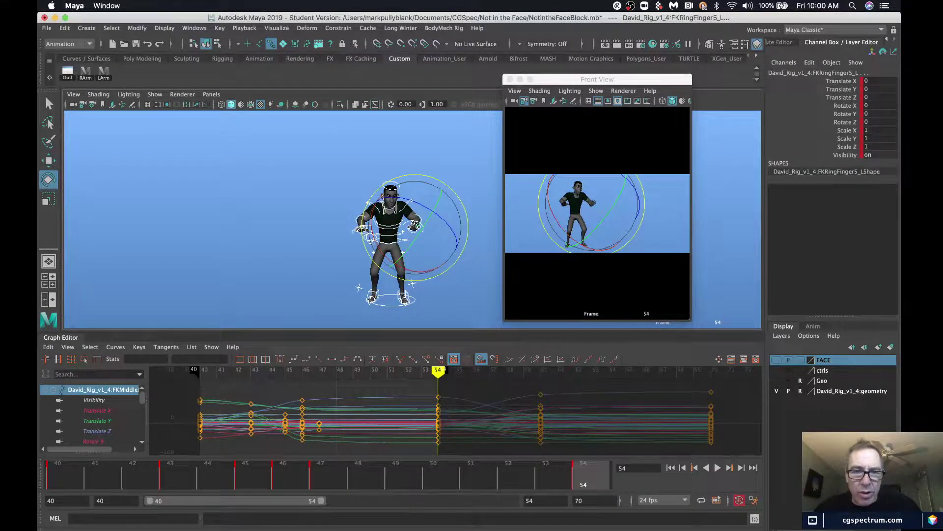
{"action": "left_click_drag", "start_coordinate": [253, 504], "coordinate": [431, 526]}
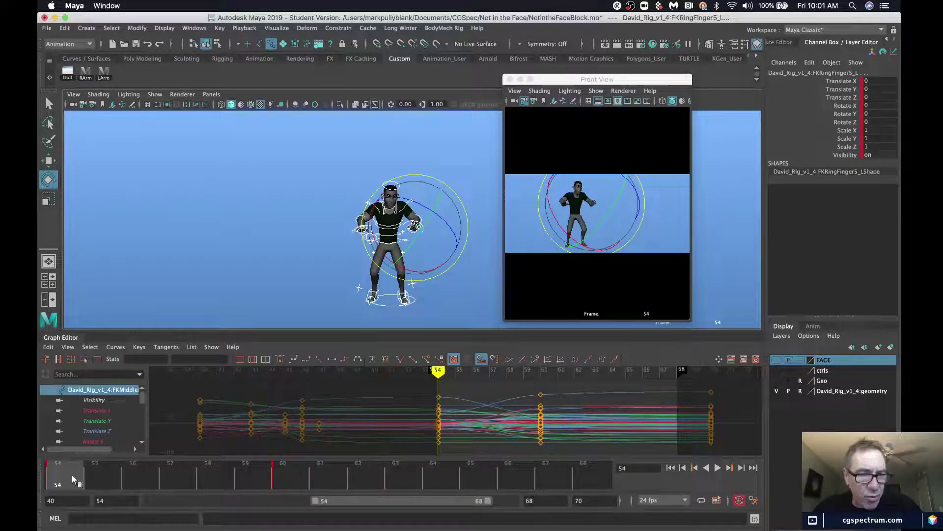
{"action": "key", "text": "alt+v"}
{"action": "left_click_drag", "start_coordinate": [83, 488], "coordinate": [173, 475]}
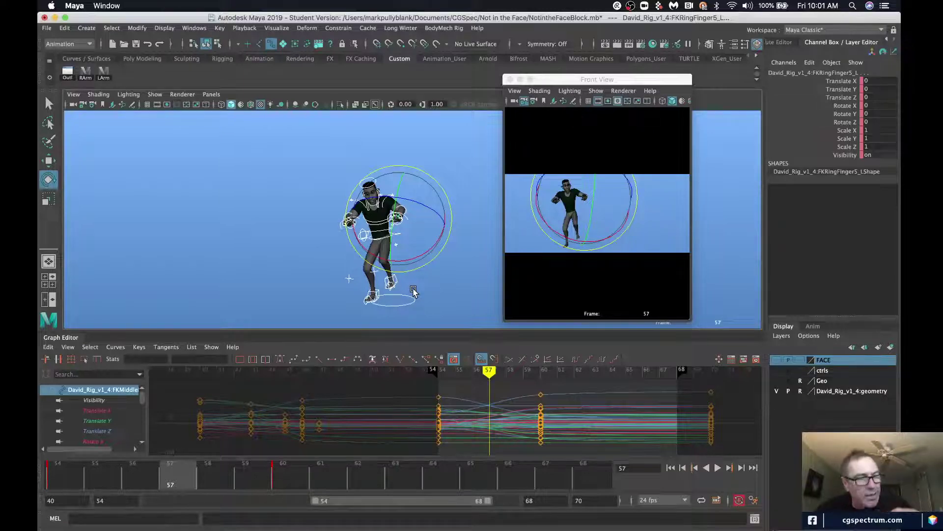
- Copy the left foot control's frame 54 pose to frame 57, key it there, and scrub to check the planted foot
{"action": "left_click", "coordinate": [278, 274]}
{"action": "left_click", "coordinate": [391, 282]}
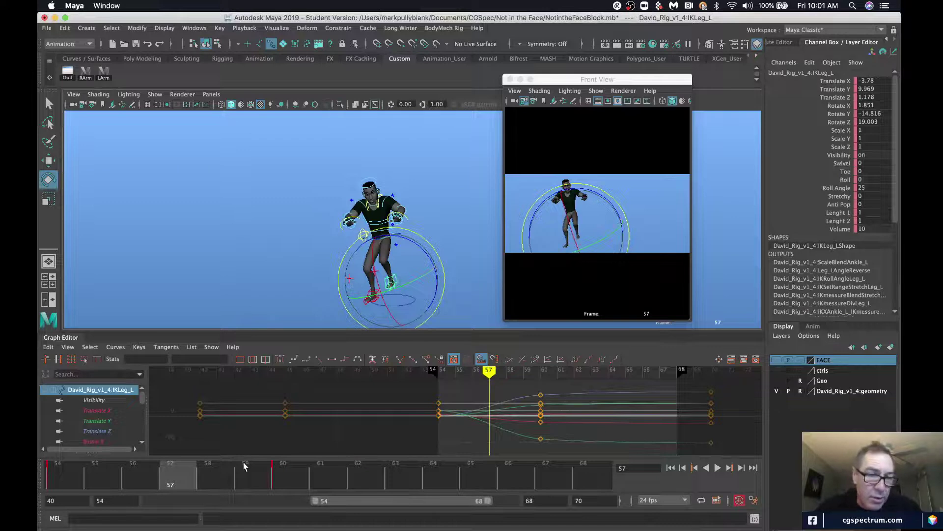
{"action": "left_click_drag", "start_coordinate": [87, 476], "coordinate": [177, 478]}
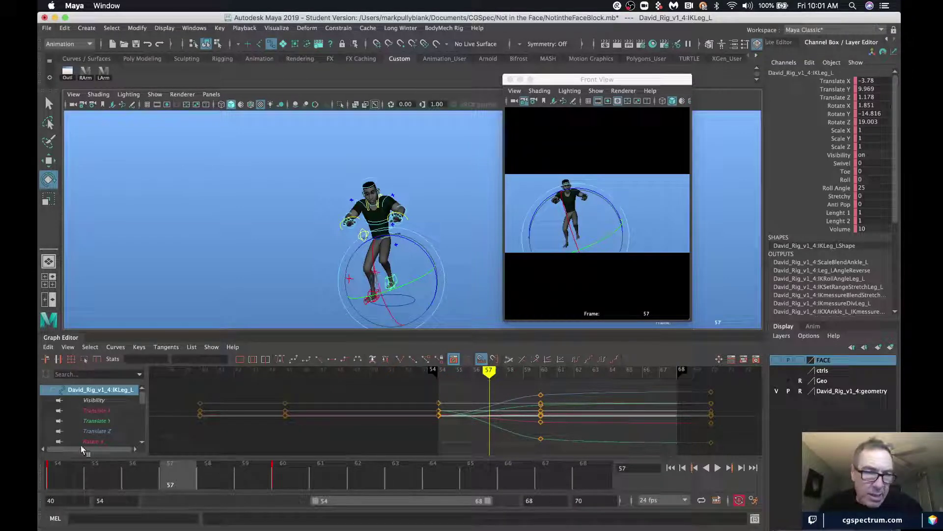
{"action": "left_click", "coordinate": [68, 473]}
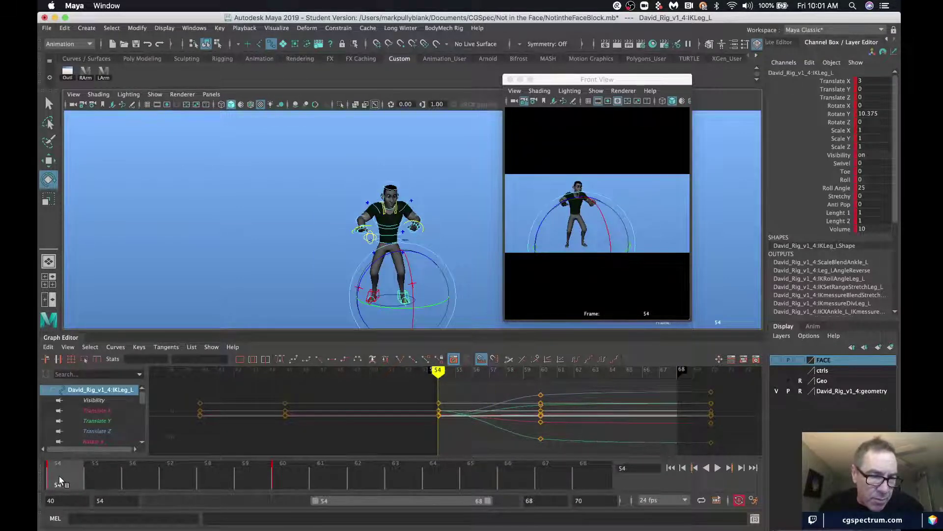
{"action": "left_click_drag", "start_coordinate": [60, 481], "coordinate": [168, 482]}
{"action": "key", "text": "s"}
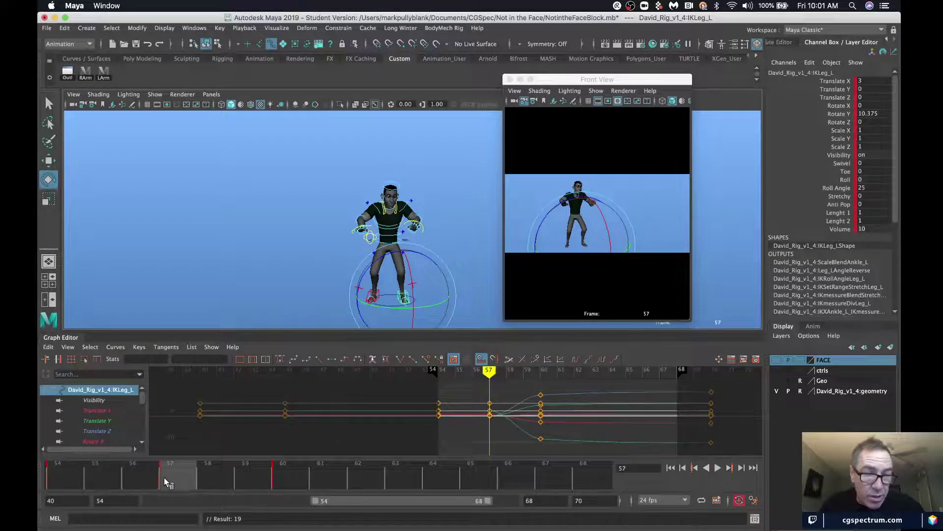
{"action": "left_click_drag", "start_coordinate": [55, 476], "coordinate": [172, 480]}
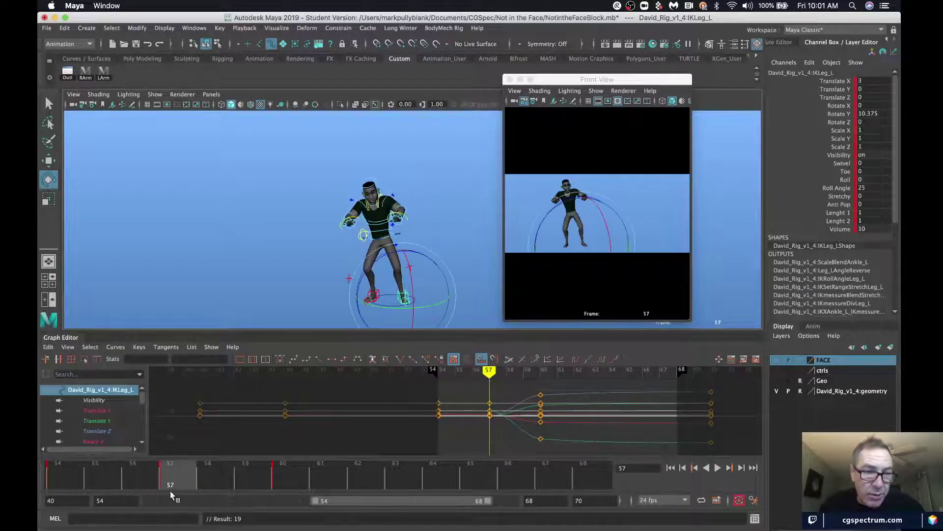
- Lower the root control at frame 57 to a Translate Y of -13.632 so the character dips between poses
{"action": "left_click", "coordinate": [426, 281]}
{"action": "left_click", "coordinate": [401, 236]}
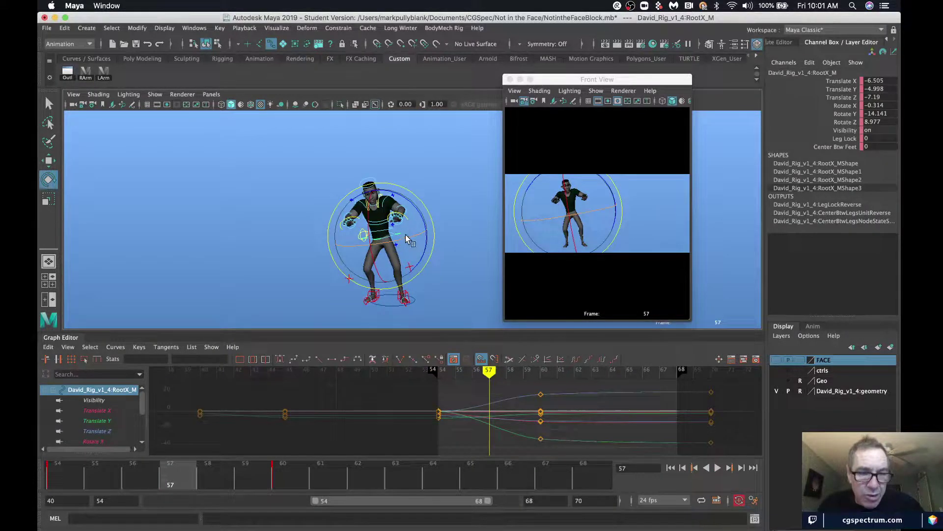
{"action": "key", "text": "w"}
{"action": "left_click_drag", "start_coordinate": [382, 198], "coordinate": [383, 212]}
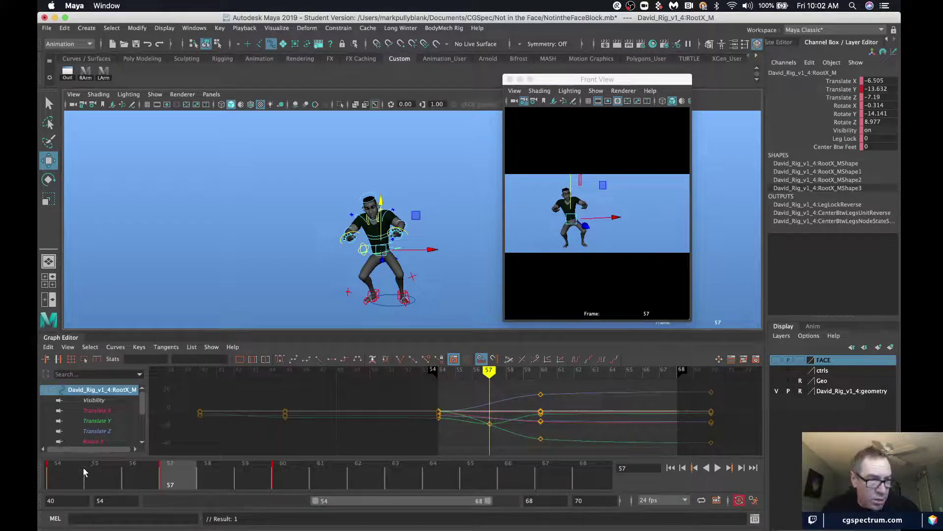
- Play back frames 54 to 68 to review the hip dip, stop, and scrub between frames 54 and 57
{"action": "left_click", "coordinate": [73, 475]}
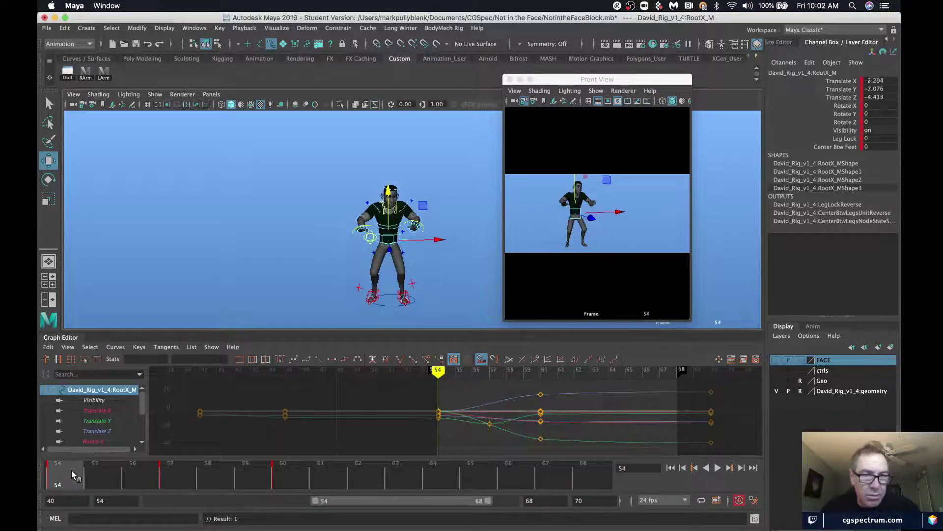
{"action": "left_click", "coordinate": [718, 468]}
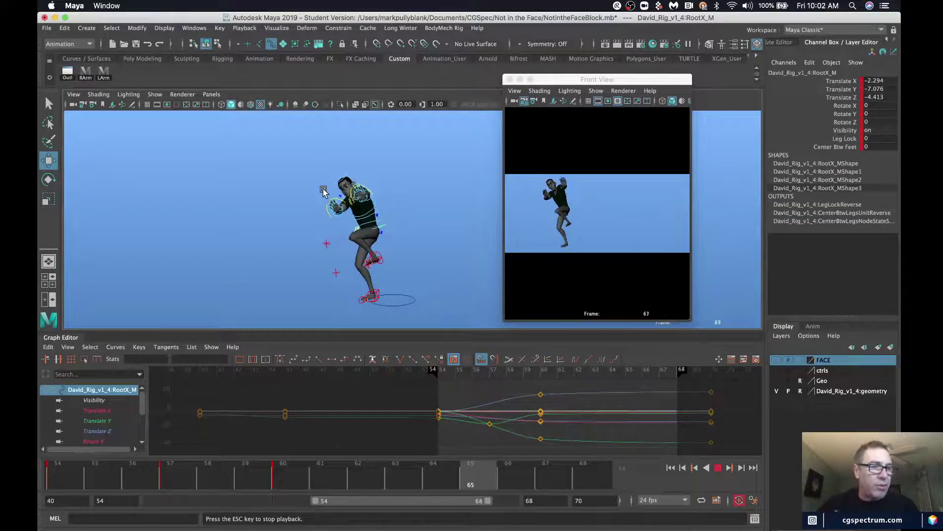
{"action": "key", "text": "Escape"}
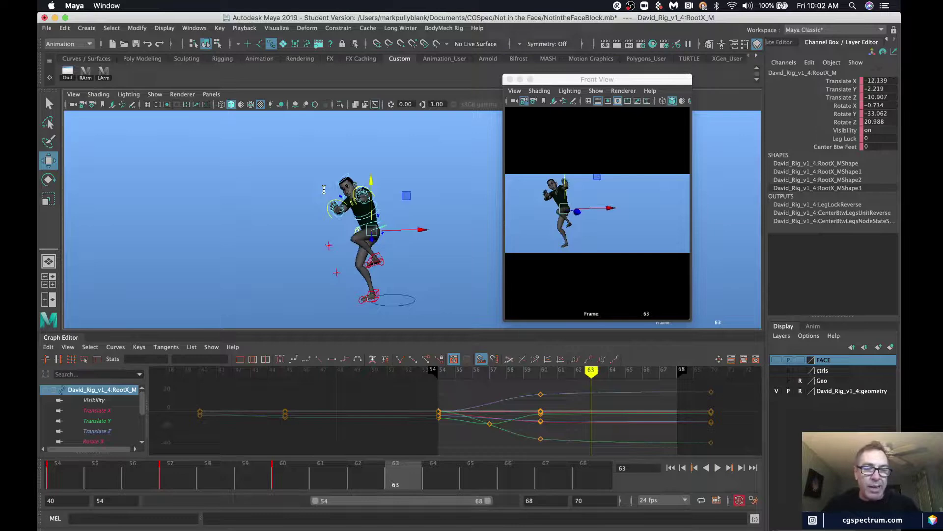
{"action": "left_click", "coordinate": [182, 484]}
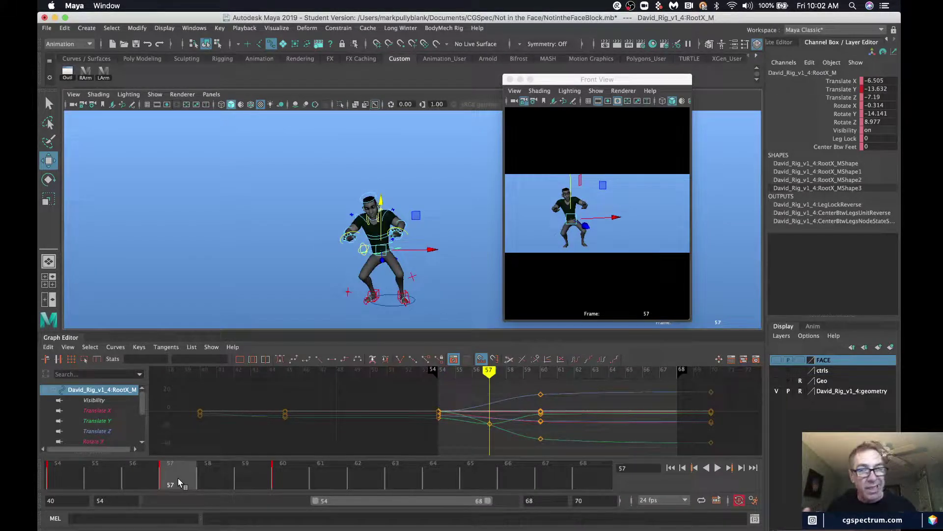
{"action": "left_click_drag", "start_coordinate": [76, 480], "coordinate": [199, 482]}
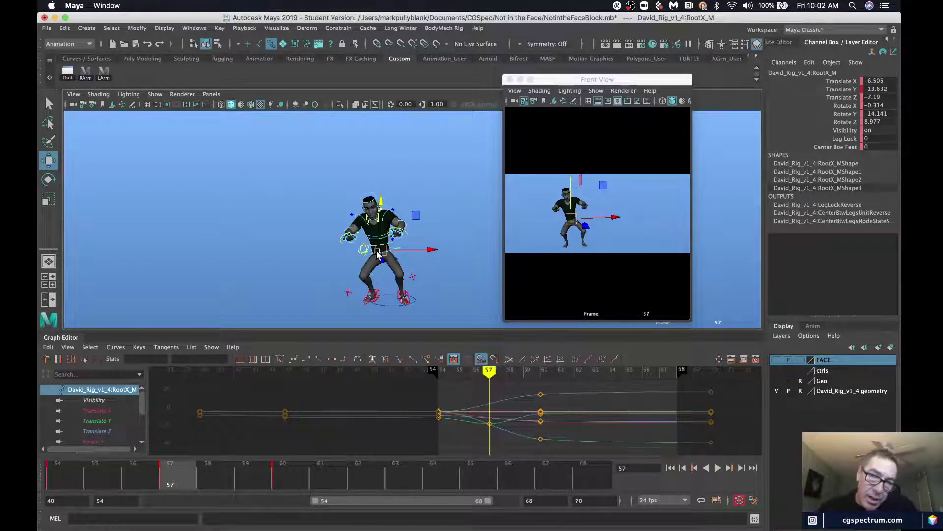
- Rotate the chest and spine controls together at frame 57 to twist the torso, with the spine at about X -2.7, Y -12.5, Z 10.7
{"action": "left_click", "coordinate": [389, 255]}
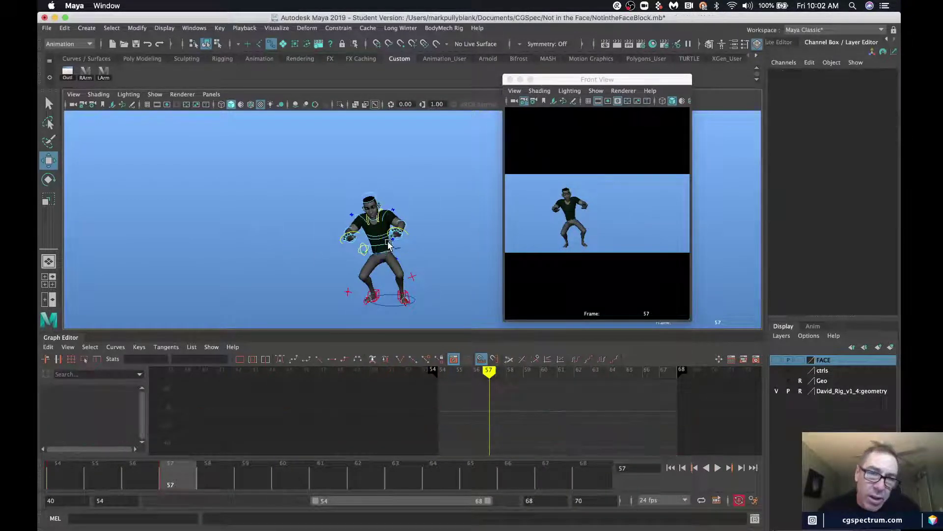
{"action": "scroll", "coordinate": [361, 250], "scroll_direction": "up", "scroll_amount": 4}
{"action": "left_click", "coordinate": [360, 247]}
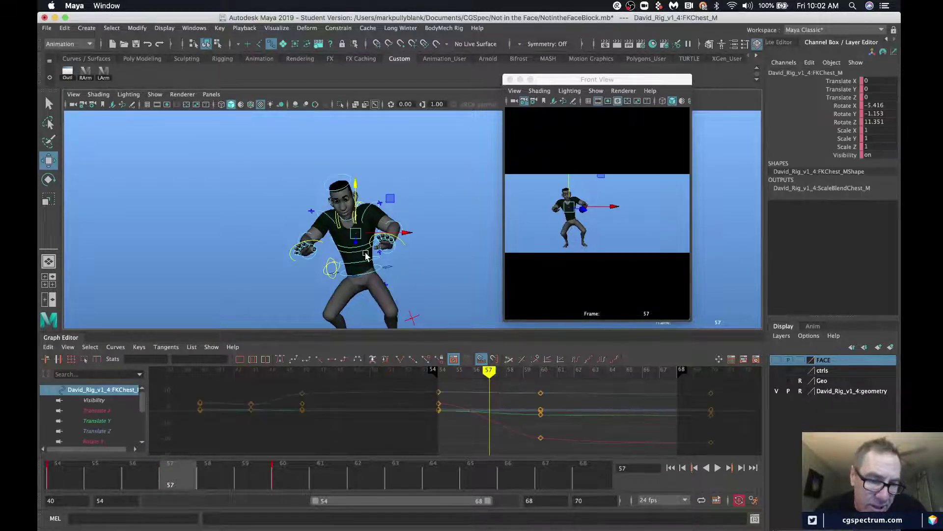
{"action": "key", "text": "q"}
{"action": "left_click", "coordinate": [358, 252], "text": "shift"}
{"action": "key", "text": "e"}
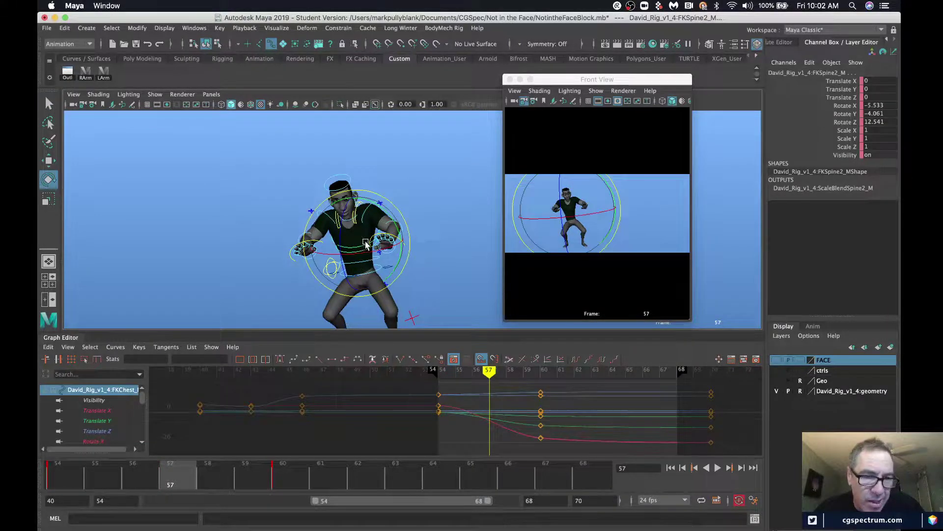
{"action": "left_click_drag", "start_coordinate": [370, 202], "coordinate": [374, 204]}
{"action": "left_click_drag", "start_coordinate": [375, 205], "coordinate": [359, 219]}
- Step back and forth through the keyed poses from frame 54 to compare the torso twist at frame 57
{"action": "key", "text": "comma"}
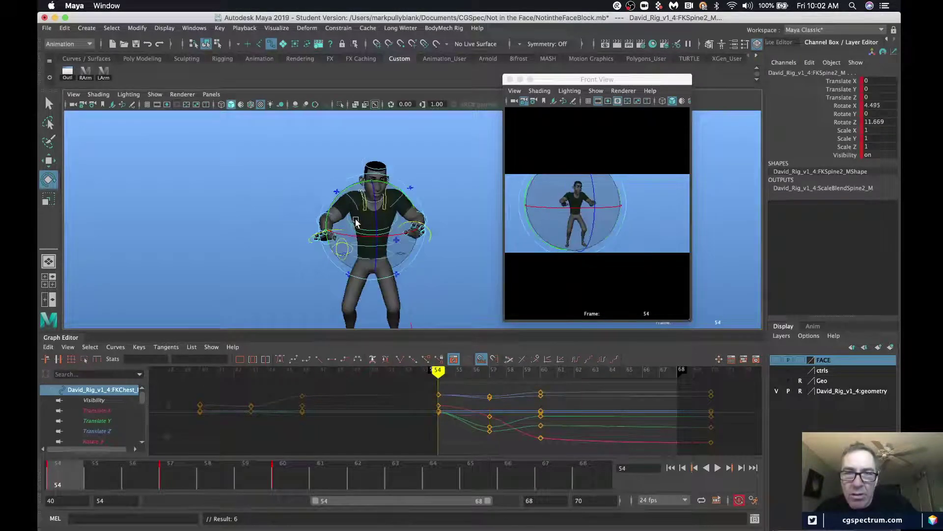
{"action": "key", "text": "period"}
{"action": "key", "text": "period"}
{"action": "key", "text": "comma"}
{"action": "key", "text": "comma"}
{"action": "key", "text": "period"}
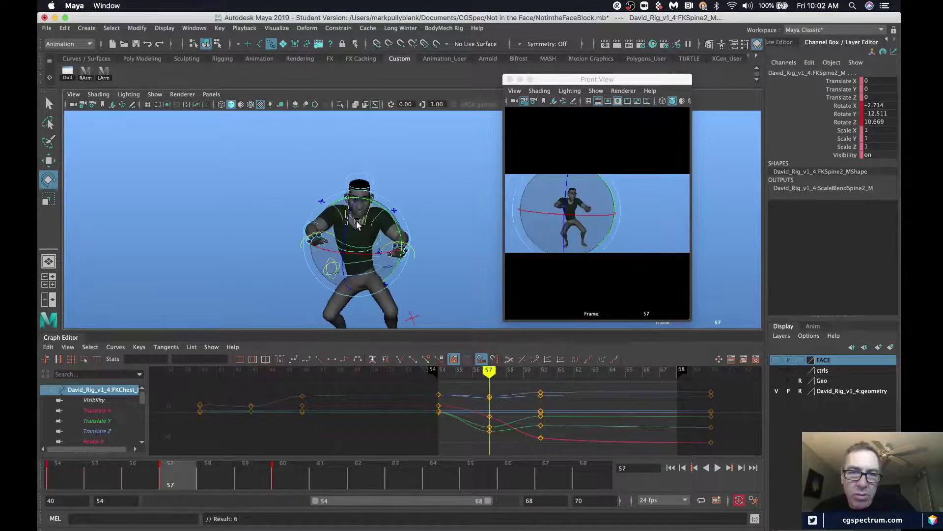
- Raise the left arm at frame 57 by rotating its shoulder, and rotate the left scapula to about X 2.5, Y -11.4, Z -14
{"action": "left_click", "coordinate": [274, 185]}
{"action": "left_click", "coordinate": [377, 217]}
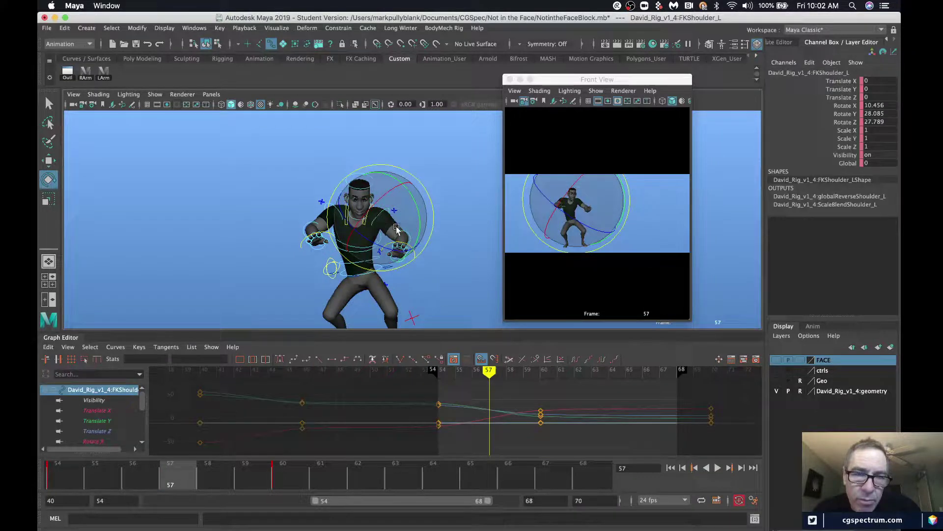
{"action": "left_click_drag", "start_coordinate": [393, 223], "coordinate": [408, 212]}
{"action": "left_click", "coordinate": [402, 217]}
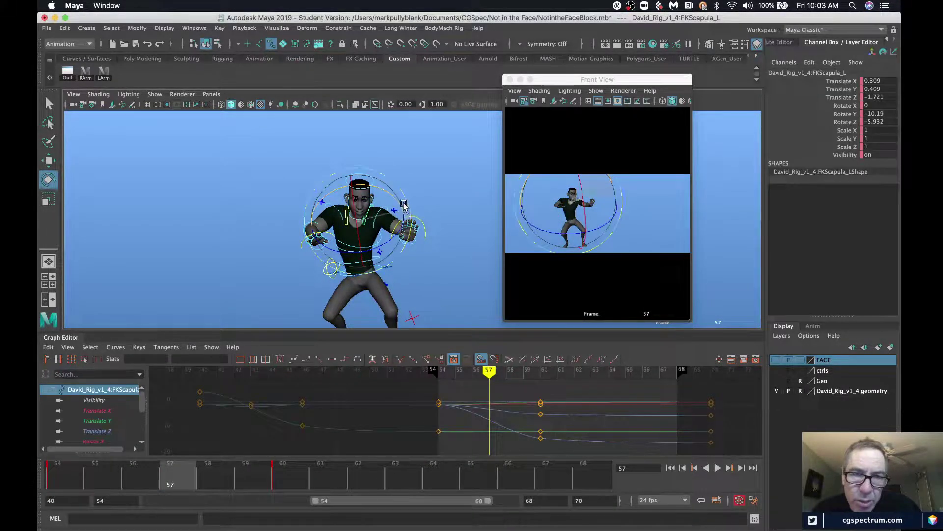
{"action": "left_click_drag", "start_coordinate": [403, 204], "coordinate": [404, 202]}
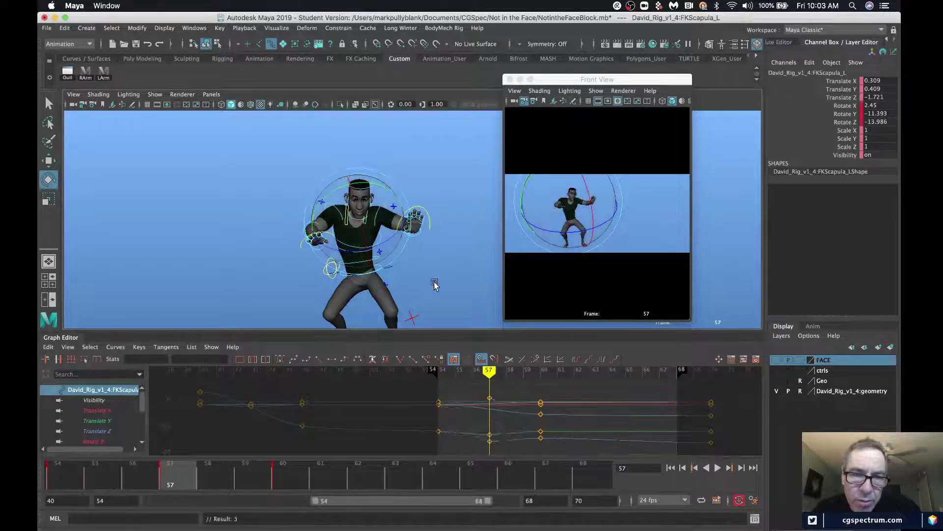
- Bend the left elbow to a Rotate Z of about 37.1 at frame 57 and scrub up to that frame to check the arm
{"action": "left_click", "coordinate": [434, 285]}
{"action": "mouse_move", "coordinate": [400, 239]}
{"action": "left_mouse_down", "text": "alt"}
{"action": "mouse_move", "coordinate": [401, 211]}
{"action": "mouse_move", "coordinate": [407, 232]}
{"action": "left_mouse_up", "text": "alt"}
{"action": "left_click", "coordinate": [401, 211]}
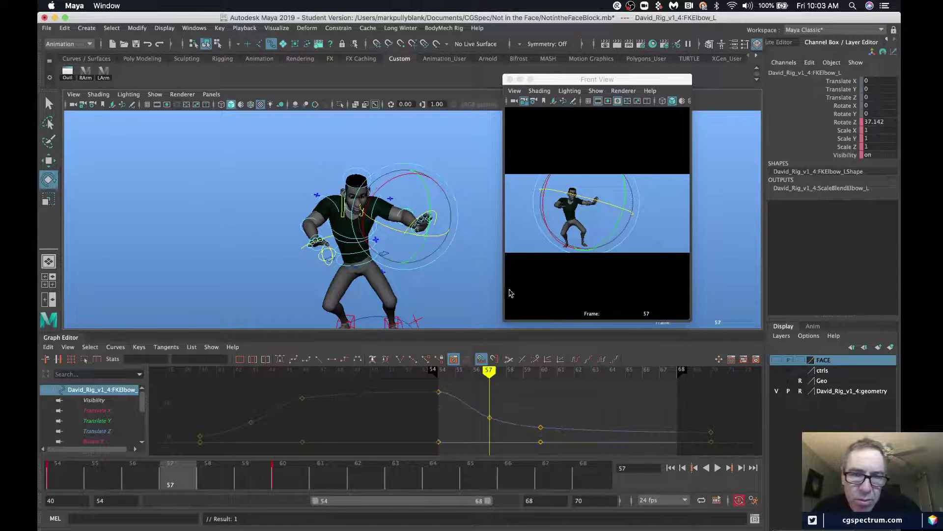
{"action": "left_click_drag", "start_coordinate": [115, 474], "coordinate": [170, 476]}
- Rotate the left wrist at frame 57 to about X 12.5, Y -26.1, Z 22 and scrub frames 54 to 57 to check the hand drag
{"action": "left_click", "coordinate": [447, 236]}
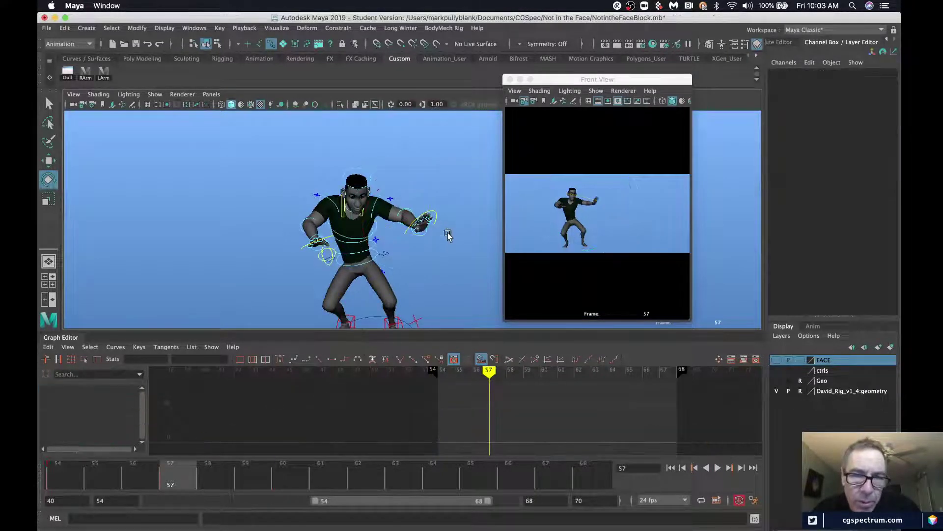
{"action": "left_click", "coordinate": [441, 223]}
{"action": "left_click_drag", "start_coordinate": [440, 224], "coordinate": [375, 252]}
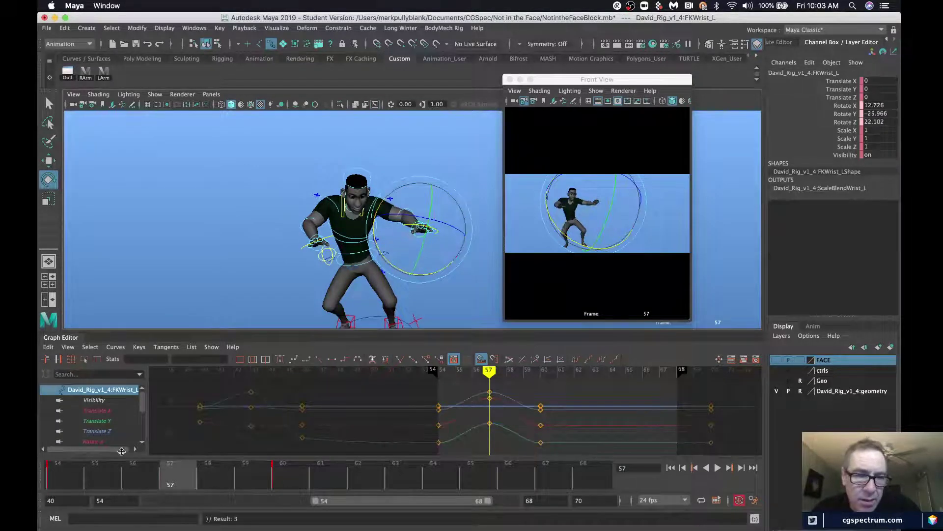
{"action": "left_click_drag", "start_coordinate": [66, 473], "coordinate": [174, 470]}
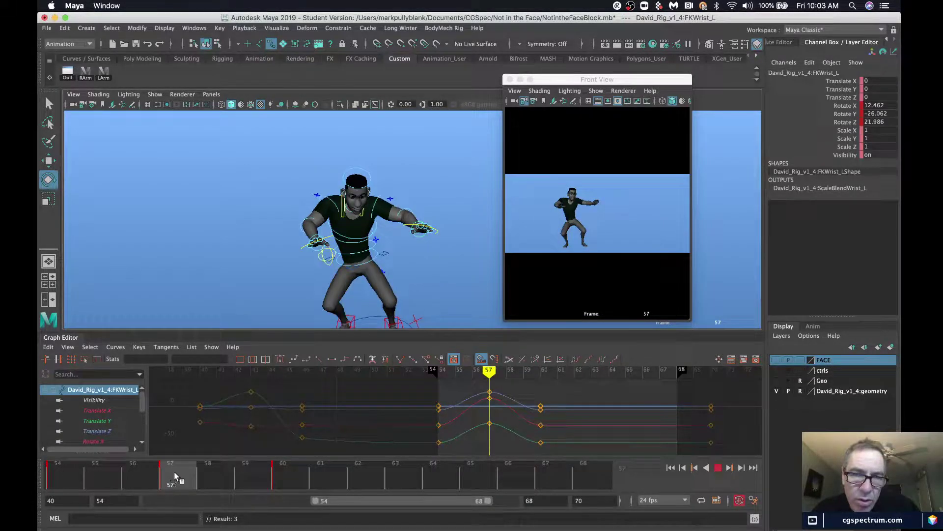
- Turn and tilt the head control at frame 57 to about Rotate X 17.7, Y -20.6, Z -27.3
{"action": "left_click", "coordinate": [353, 187]}
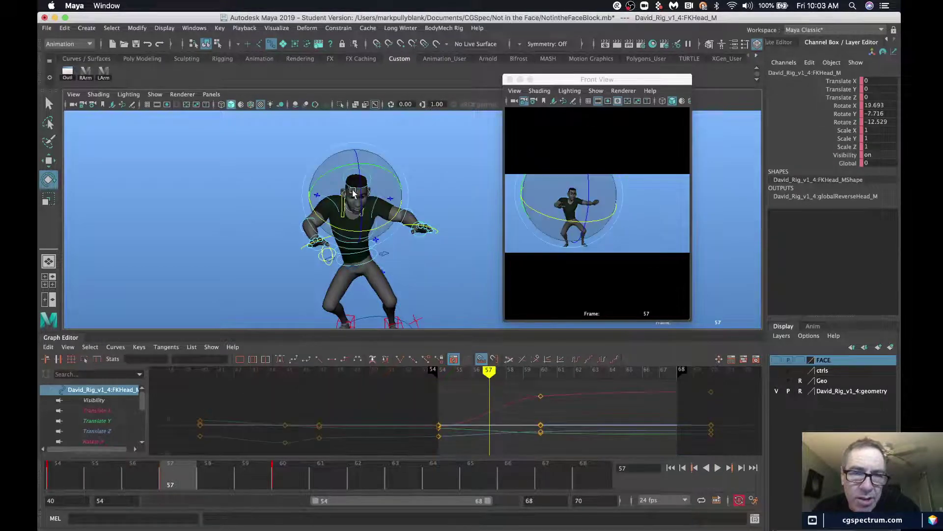
{"action": "left_click_drag", "start_coordinate": [346, 183], "coordinate": [339, 189]}
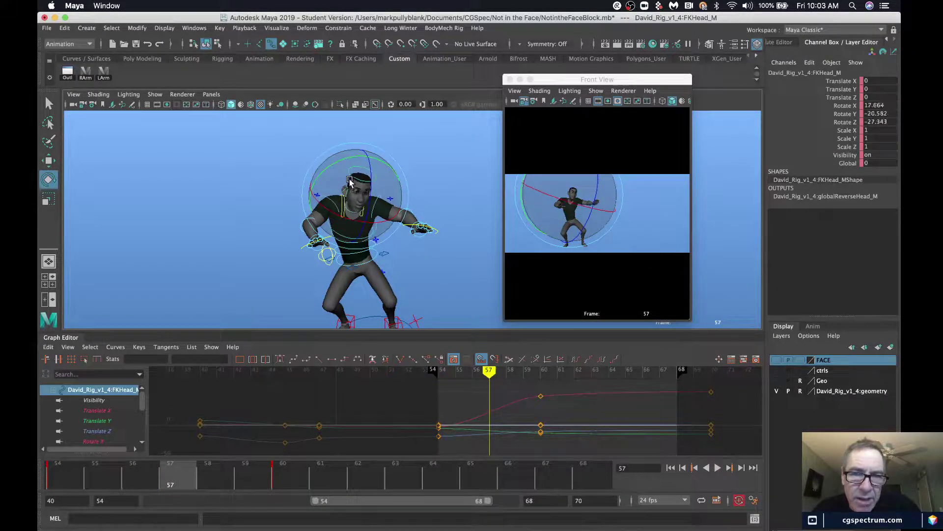
- Key the head control's rotation at frame 57 and check the motion by playing and scrubbing from frame 54
{"action": "key", "text": "shift+e"}
{"action": "left_click", "coordinate": [56, 481]}
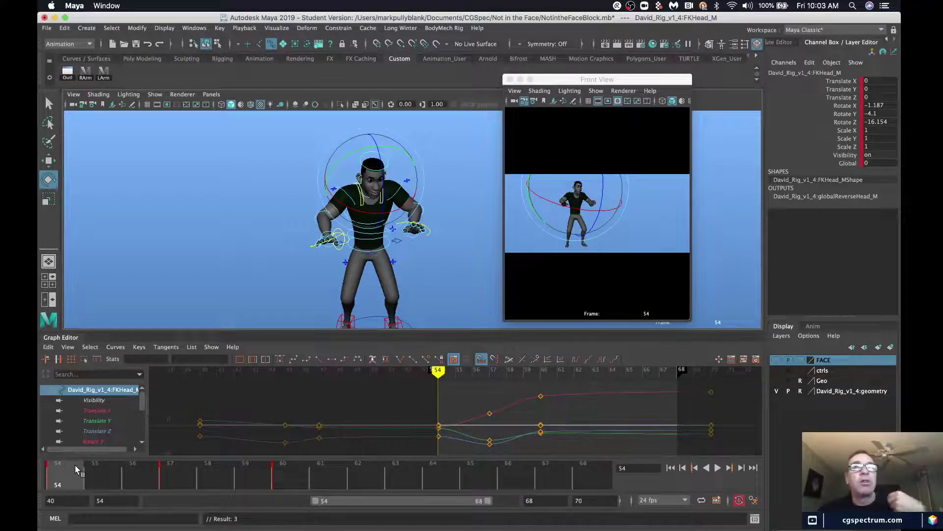
{"action": "left_click", "coordinate": [718, 468]}
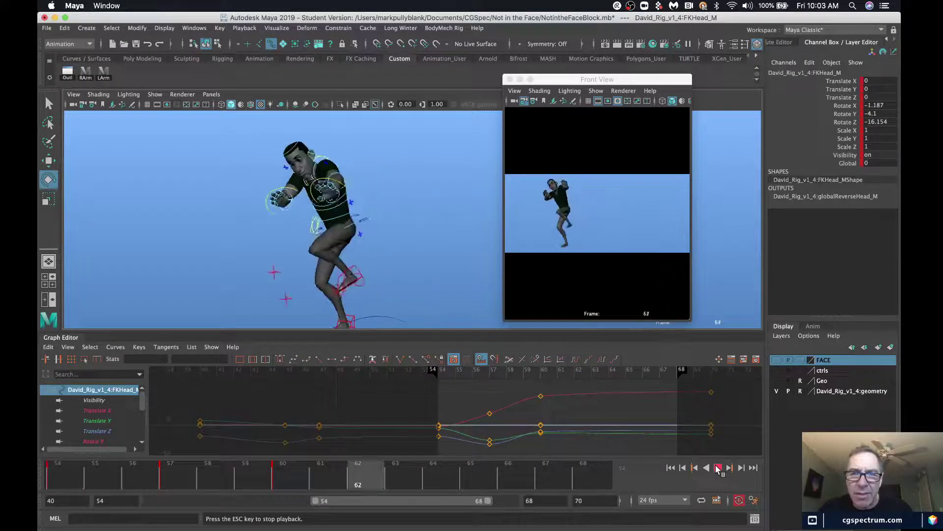
{"action": "left_click", "coordinate": [718, 468]}
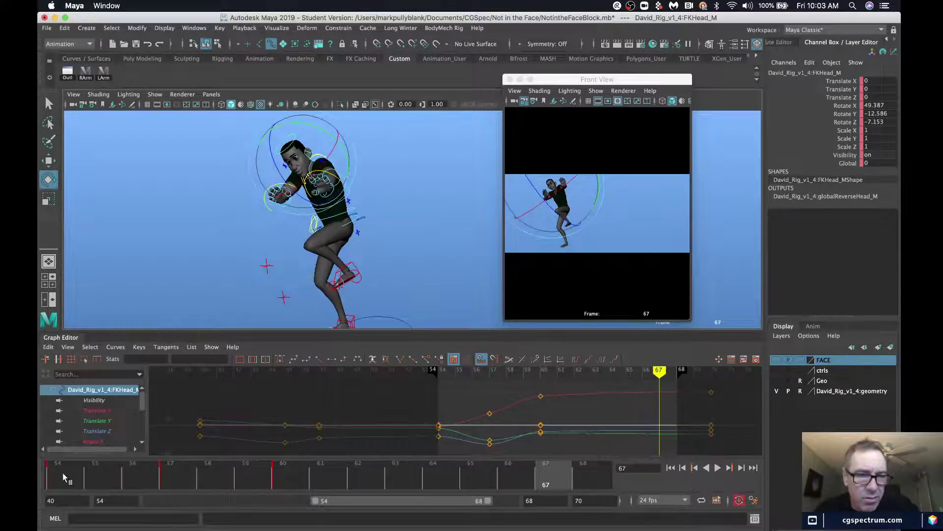
{"action": "key", "text": "alt+v"}
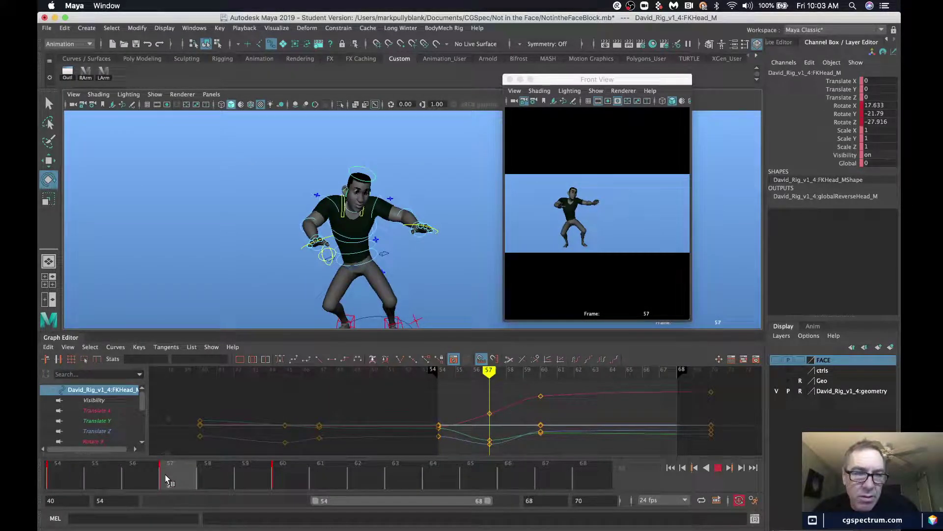
{"action": "key", "text": "alt+v"}
- Try offsetting the neck control at frame 57 to about 2.932, -1.979, 3.976 in translation and key it
{"action": "left_click", "coordinate": [343, 223]}
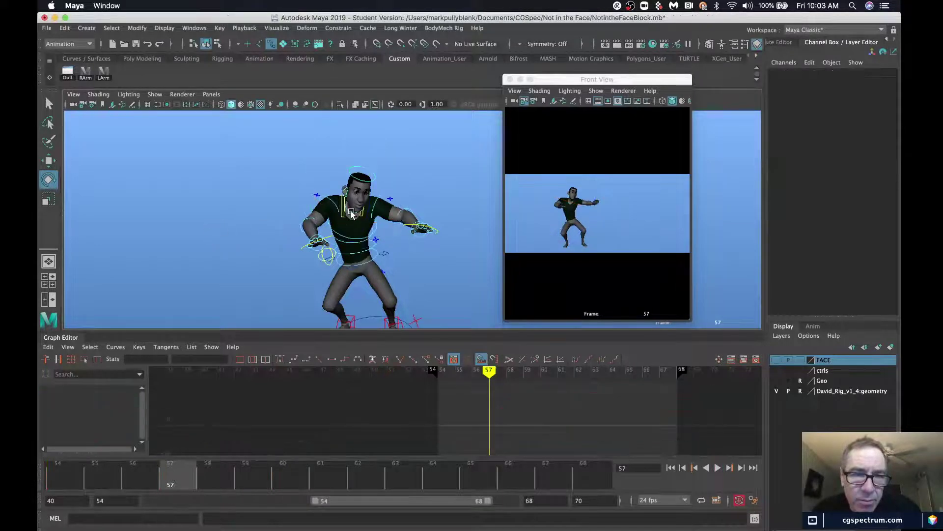
{"action": "left_click", "coordinate": [352, 214]}
{"action": "key", "text": "w"}
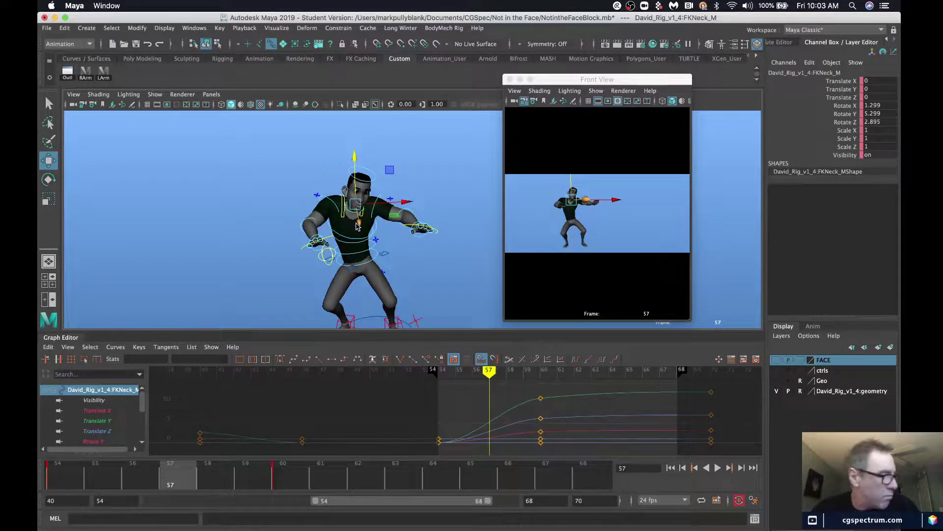
{"action": "left_click_drag", "start_coordinate": [357, 226], "coordinate": [335, 209]}
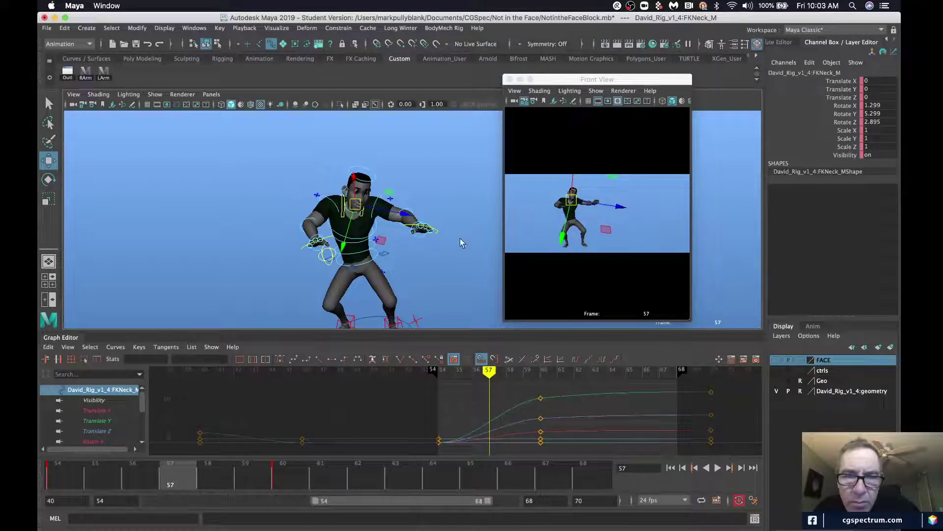
{"action": "left_click_drag", "start_coordinate": [460, 243], "coordinate": [374, 182], "text": "alt"}
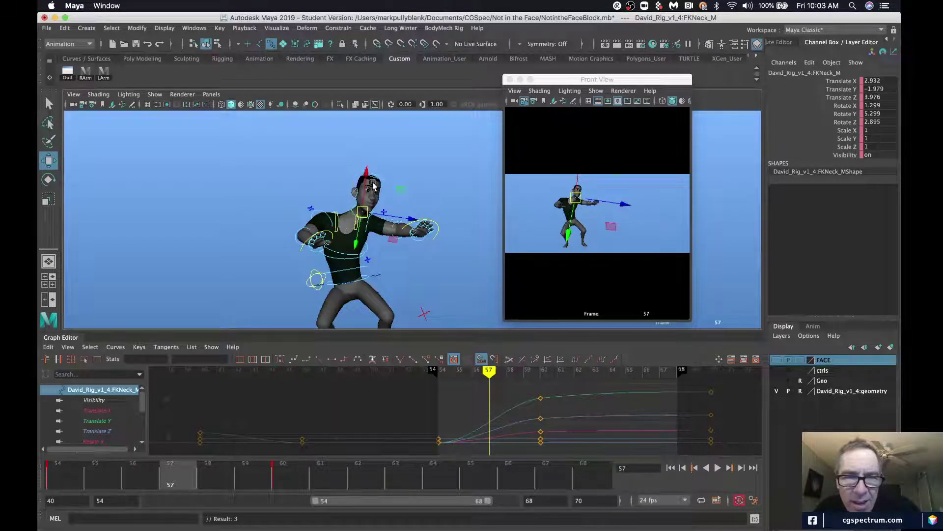
{"action": "key", "text": "s"}
- Try keying the head control at frame 57 with translation about 2.495, -1.659, 0.519 and rotation about 23.8, -40.308, -36.604
{"action": "left_click", "coordinate": [365, 199]}
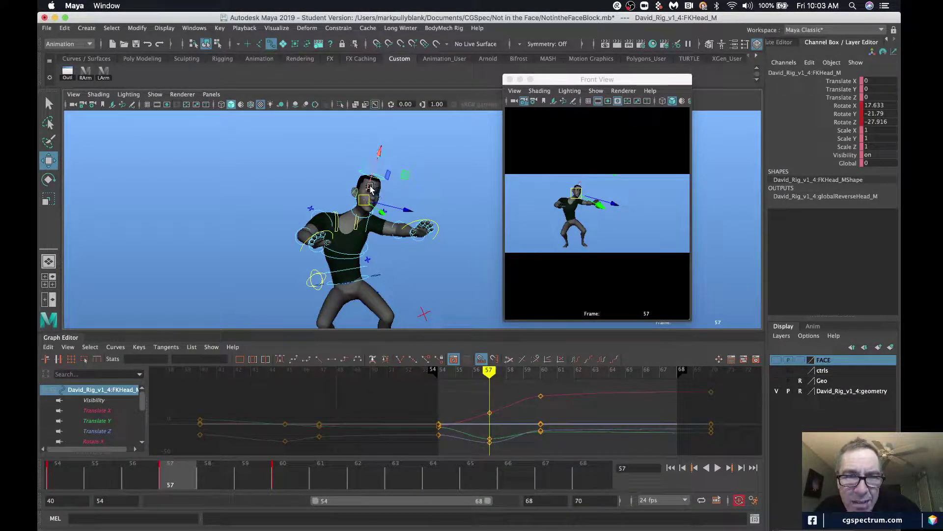
{"action": "key", "text": "s"}
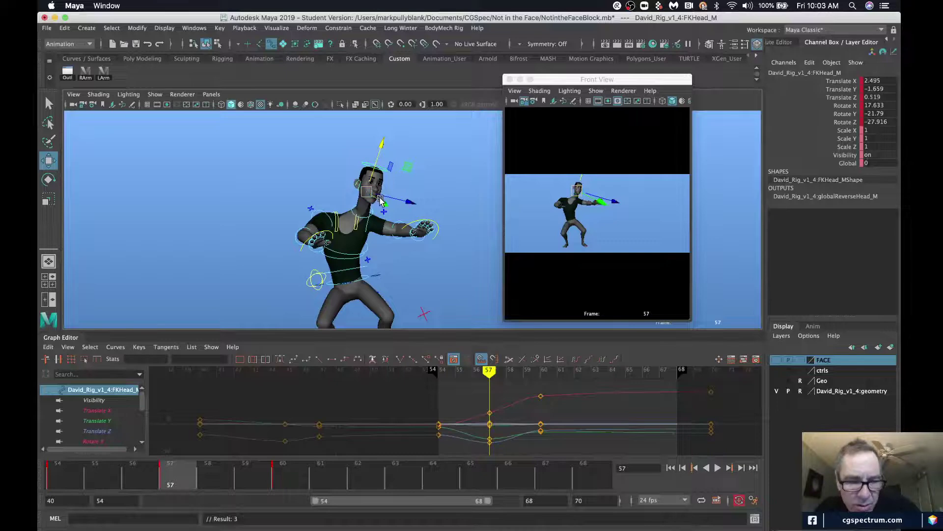
{"action": "key", "text": "e"}
{"action": "left_click_drag", "start_coordinate": [356, 196], "coordinate": [364, 176]}
{"action": "key", "text": "s"}
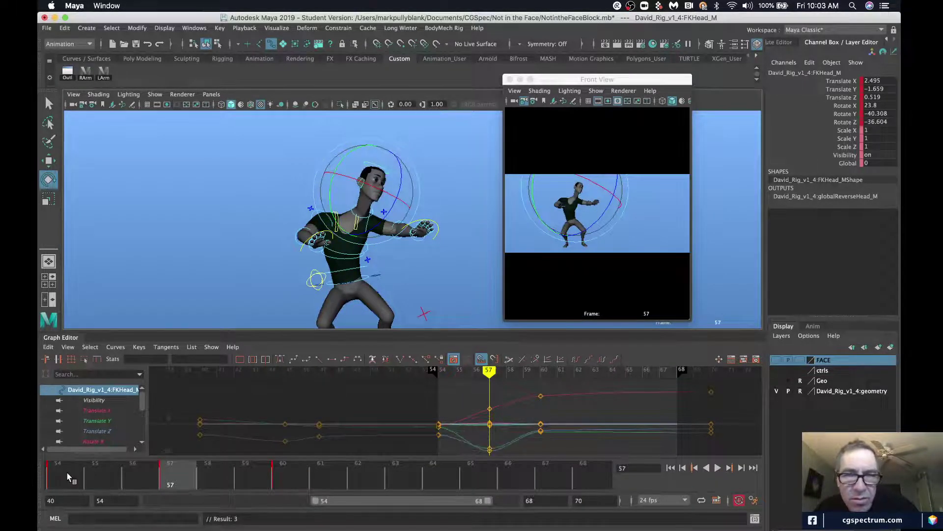
- Playblast the frame 54–68 range, review the movie, and close it
{"action": "left_click", "coordinate": [67, 473]}
{"action": "key", "text": "alt+v"}
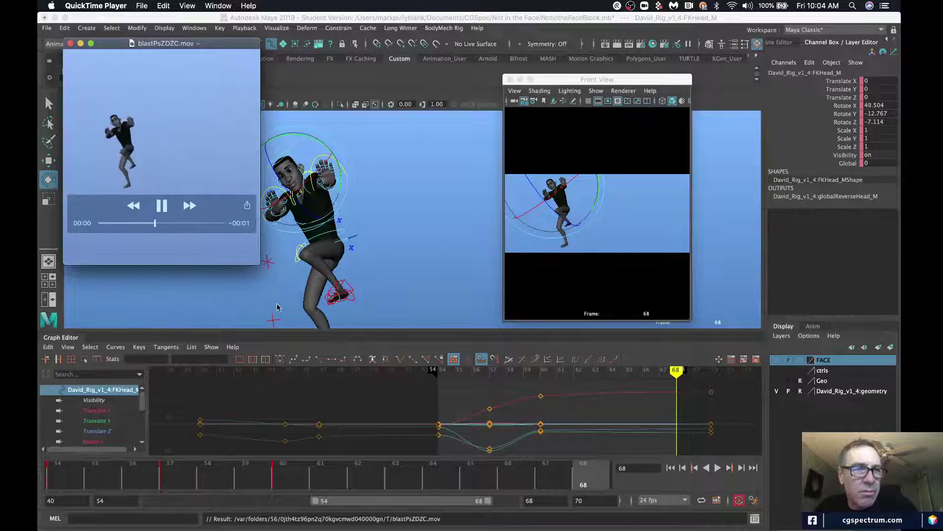
{"action": "key", "text": "space"}
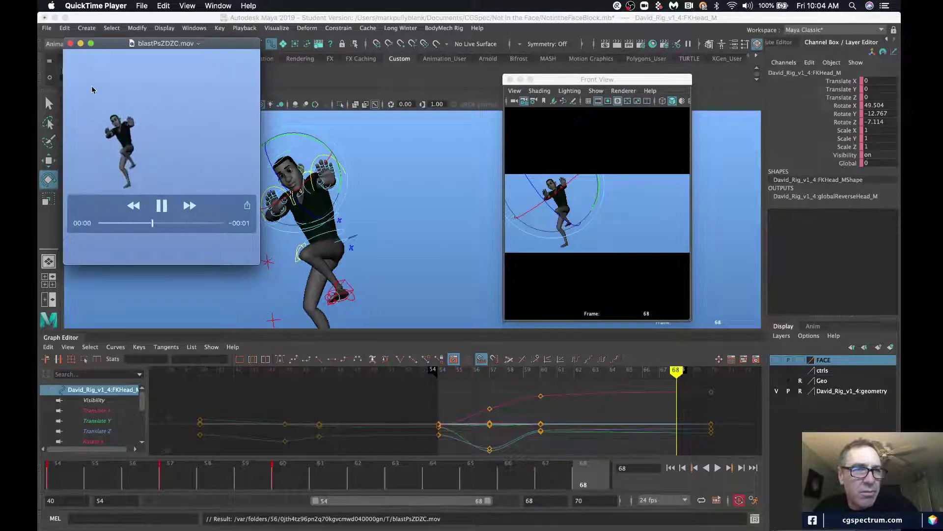
{"action": "left_click", "coordinate": [70, 44]}
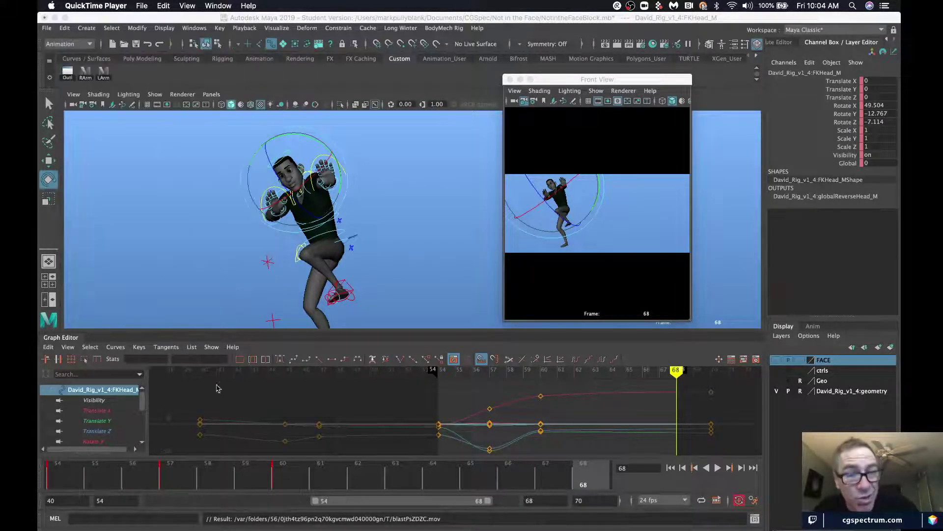
- Return to frame 57, undo the head and neck offsets, and recheck the motion between frames 54 and 57
{"action": "left_click", "coordinate": [193, 471]}
{"action": "key", "text": "super+z"}
{"action": "key", "text": "super+z"}
{"action": "key", "text": "super+z"}
{"action": "key", "text": "super+z"}
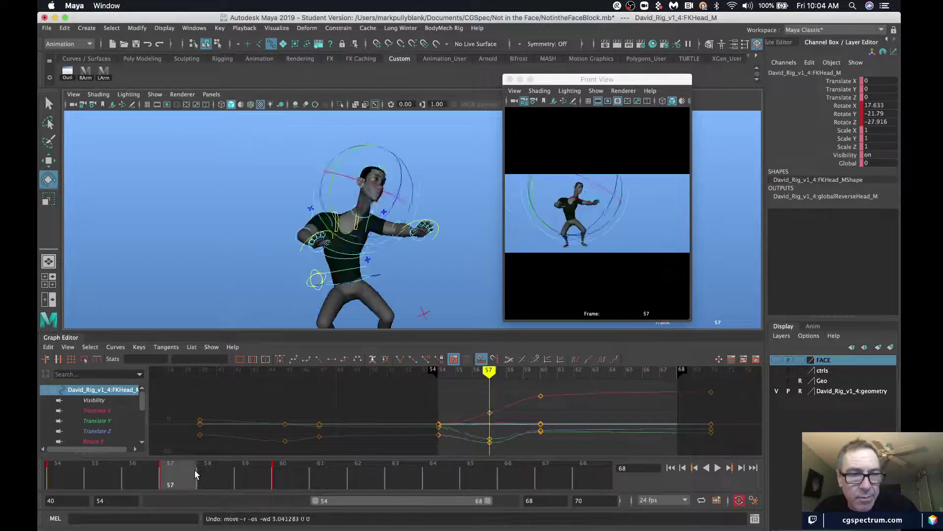
{"action": "key", "text": "super+z"}
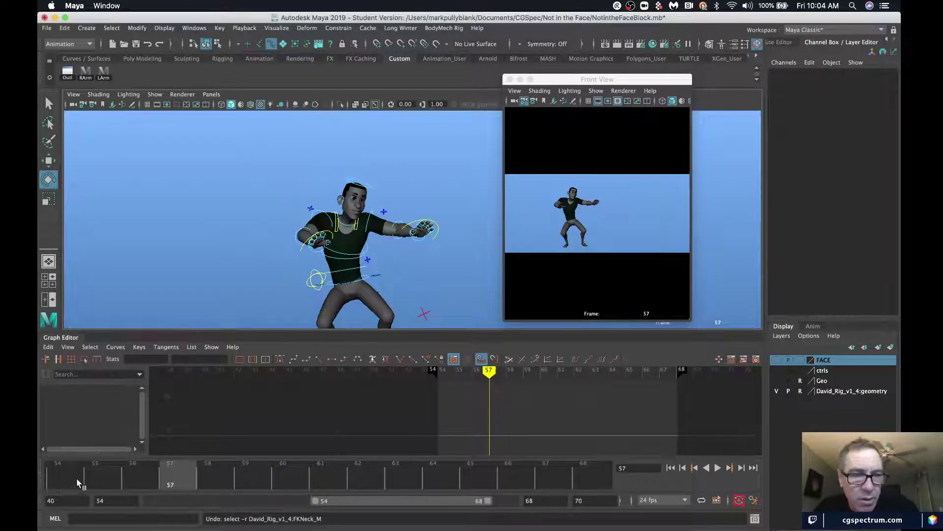
{"action": "key", "text": "alt+v"}
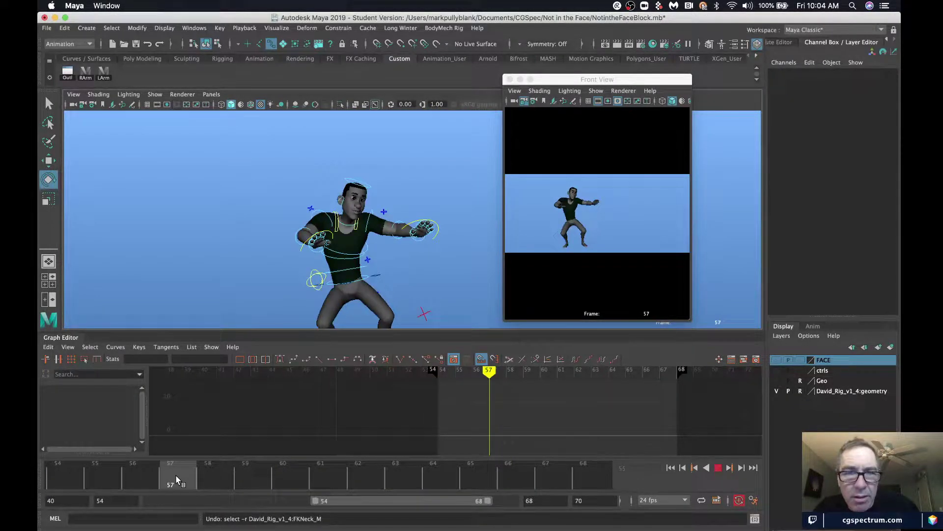
- Rotate the head control at frame 57 to about 11.625, -38.642, -34.801 and scrub from frame 54 to check it
{"action": "left_click", "coordinate": [357, 185]}
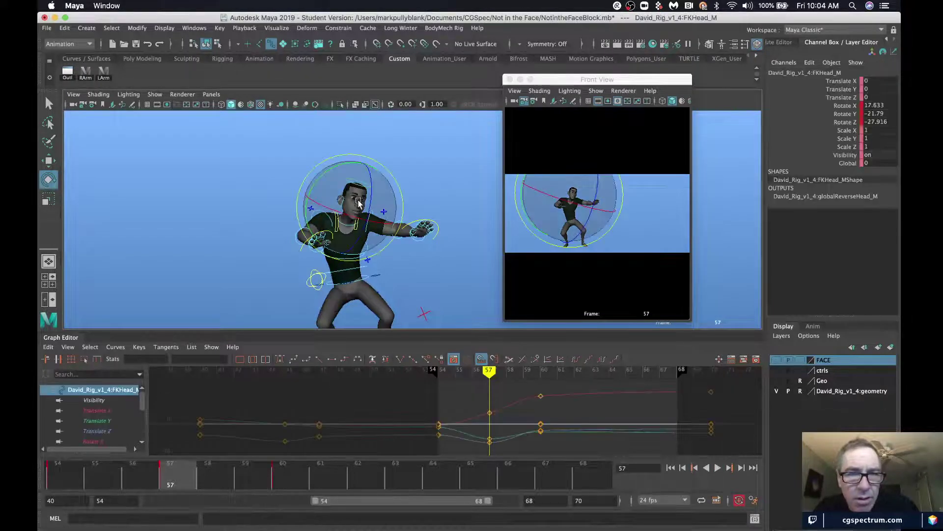
{"action": "mouse_move", "coordinate": [570, 189]}
{"action": "left_mouse_down"}
{"action": "mouse_move", "coordinate": [526, 221]}
{"action": "mouse_move", "coordinate": [525, 212]}
{"action": "left_mouse_up"}
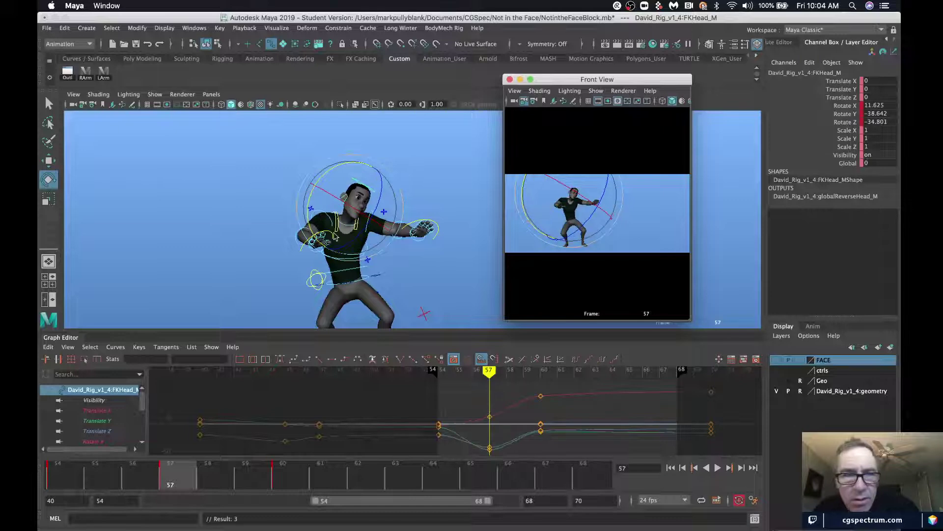
{"action": "left_click", "coordinate": [57, 473]}
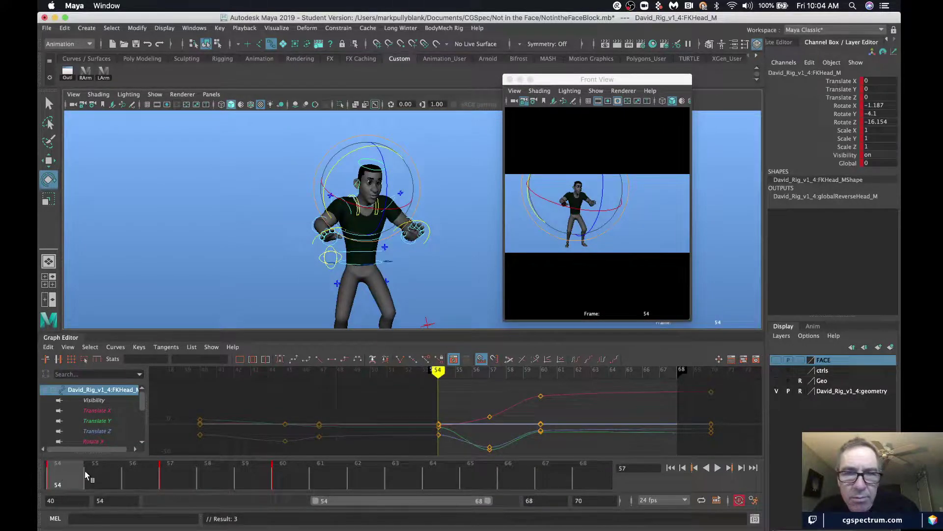
{"action": "mouse_move", "coordinate": [85, 471]}
{"action": "left_mouse_down"}
{"action": "mouse_move", "coordinate": [194, 463]}
{"action": "mouse_move", "coordinate": [49, 458]}
{"action": "mouse_move", "coordinate": [165, 474]}
{"action": "left_mouse_up"}
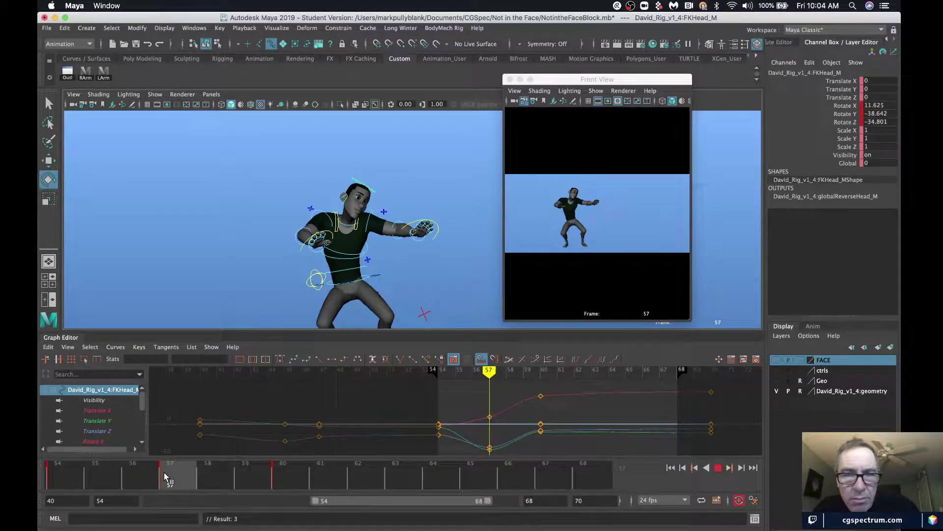
- Rotate the left wrist at frame 57 so the raised hand tips down flat, and scrub from frame 54 to check it
{"action": "left_click", "coordinate": [425, 230]}
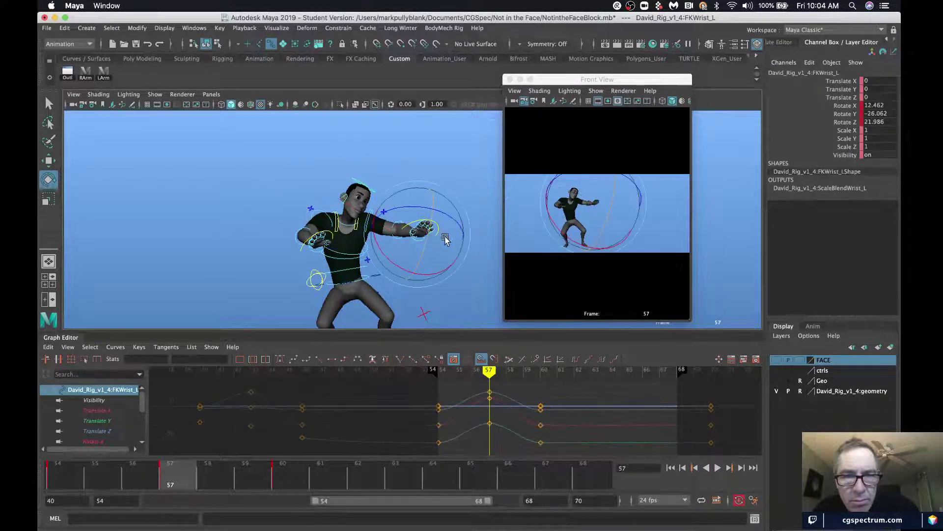
{"action": "left_click", "coordinate": [284, 213]}
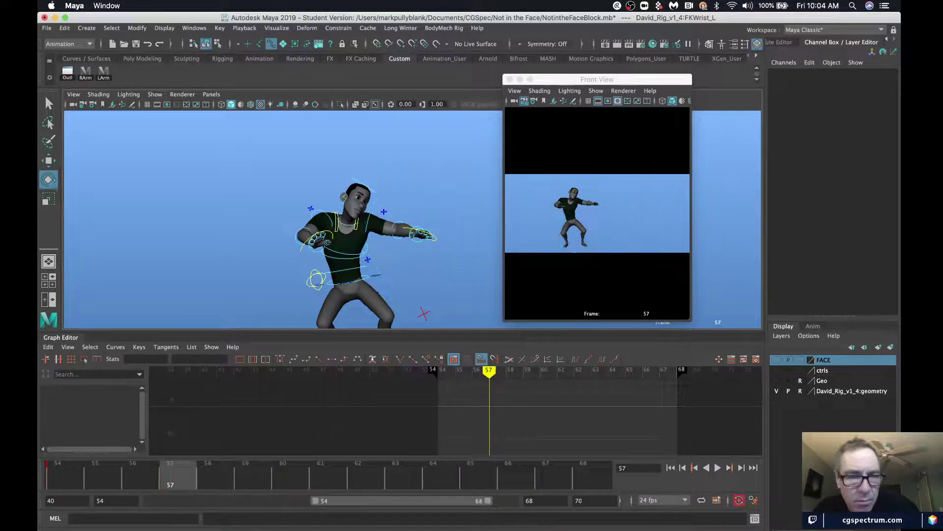
{"action": "left_click_drag", "start_coordinate": [55, 472], "coordinate": [169, 468]}
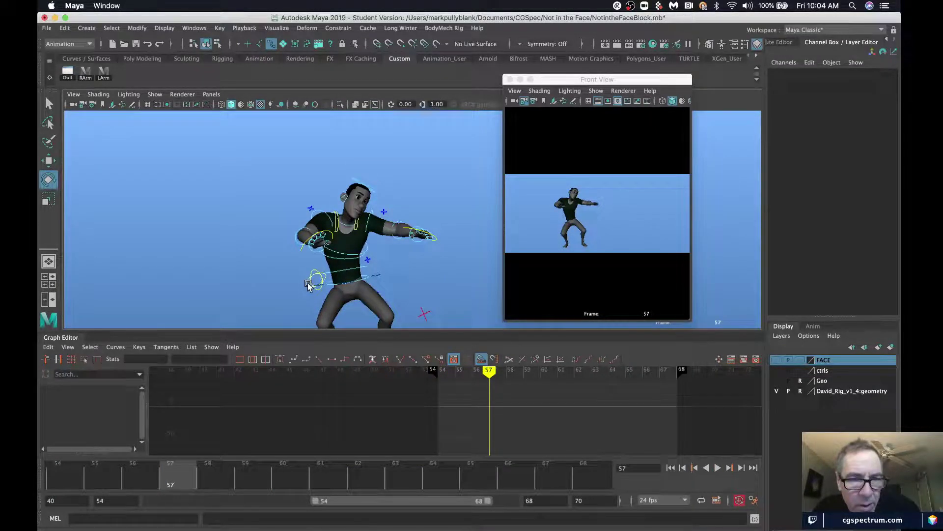
- At frame 57, rotate the hip swinger to about -16.327, 16.251, -35.228 and adjust the right shoulder and scapula so the arm drops inward
{"action": "left_click", "coordinate": [315, 281]}
{"action": "left_click_drag", "start_coordinate": [339, 294], "coordinate": [315, 292]}
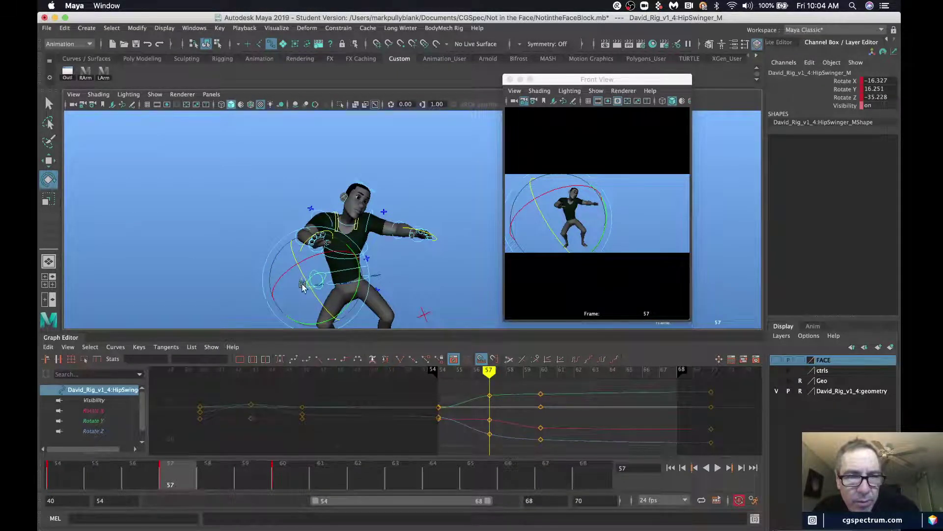
{"action": "left_click", "coordinate": [313, 243]}
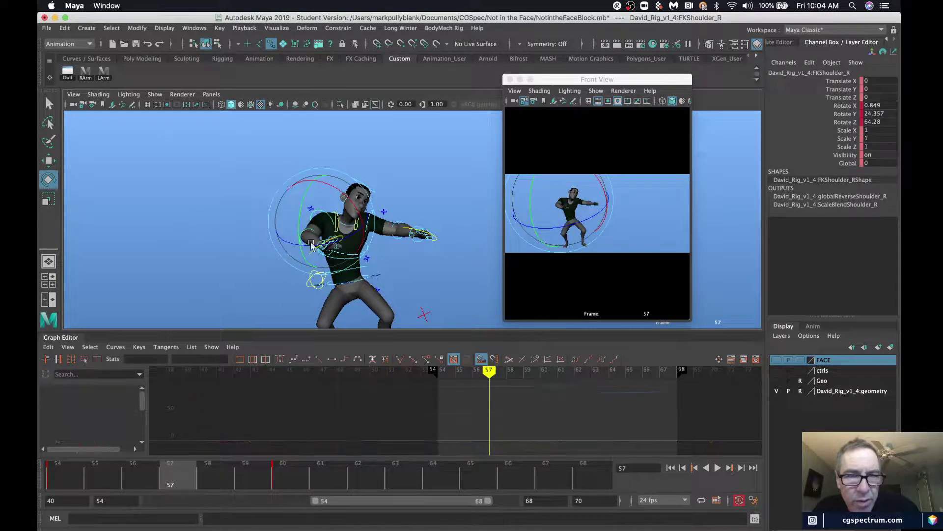
{"action": "left_click", "coordinate": [328, 228]}
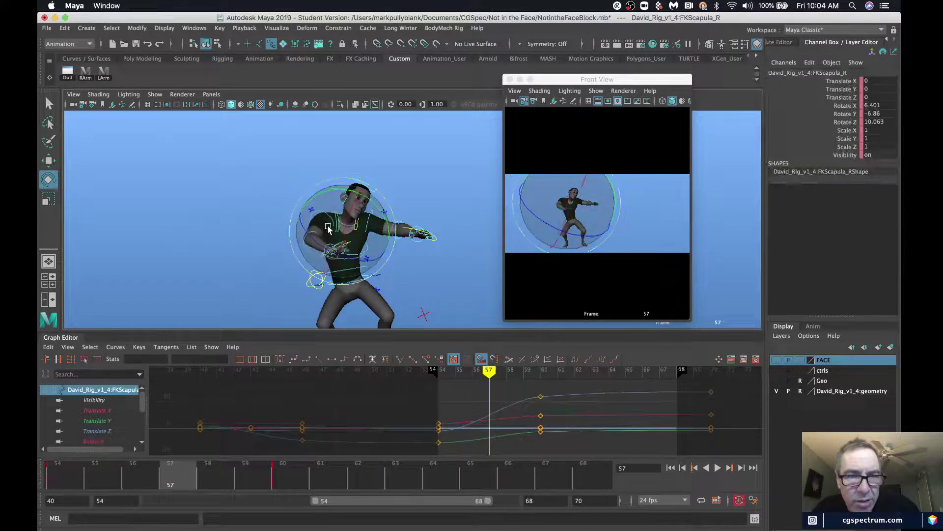
- Rotate the right hand's FKMiddleFinger5 control to about 14.534 on Y at frame 57
{"action": "left_click", "coordinate": [333, 245]}
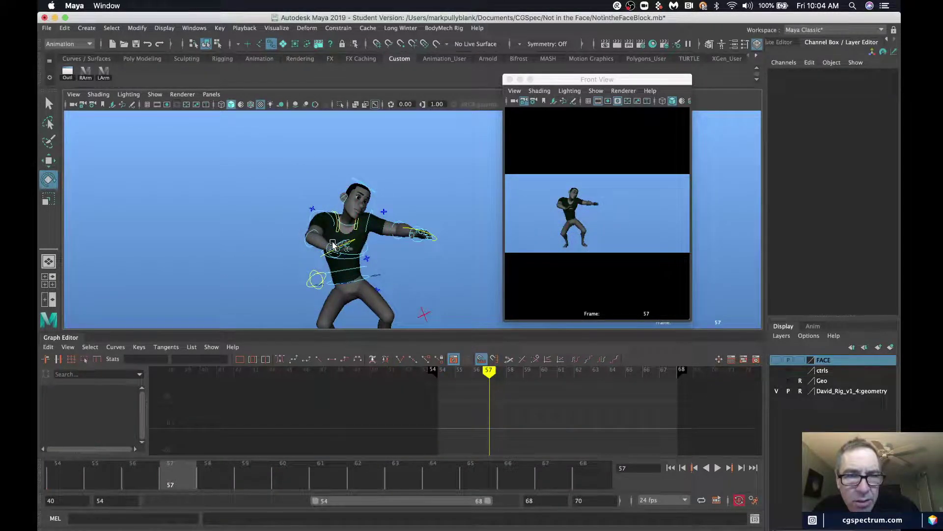
{"action": "left_click", "coordinate": [333, 244]}
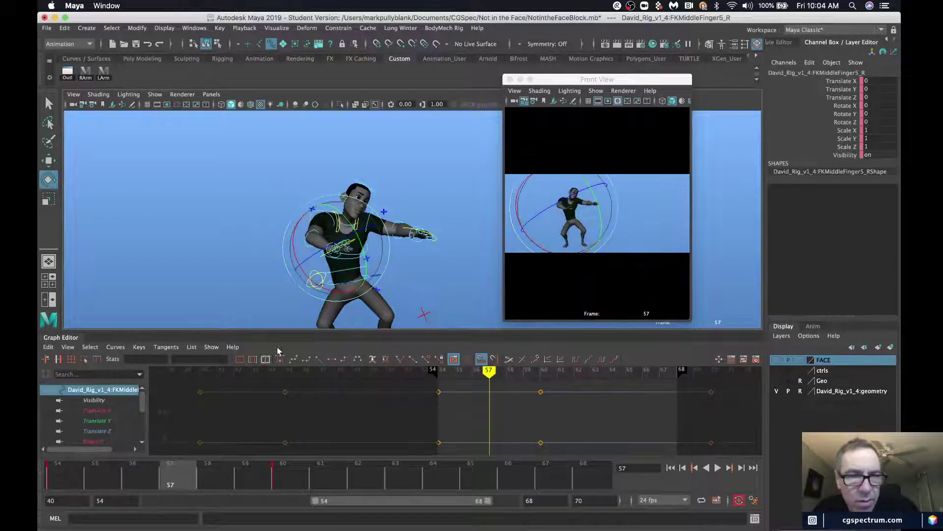
{"action": "left_click_drag", "start_coordinate": [364, 275], "coordinate": [365, 277]}
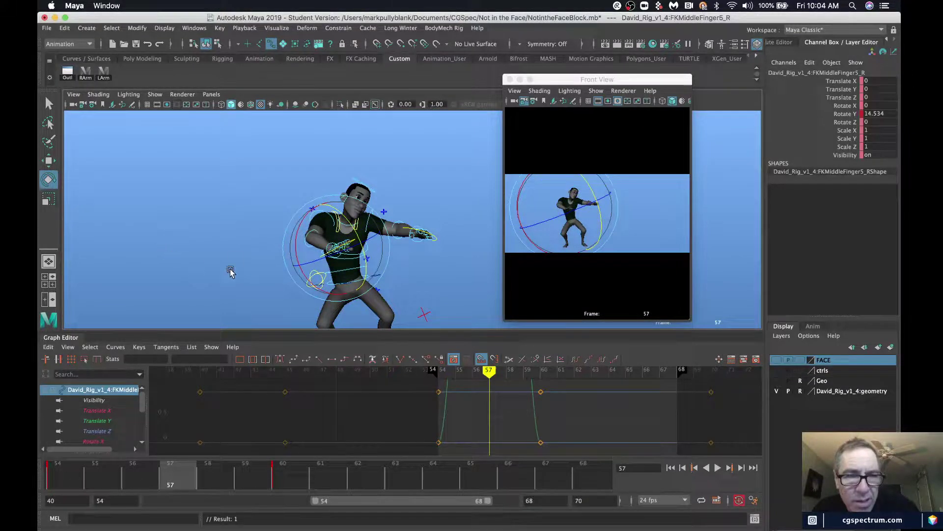
- Key the right wrist at frame 57 with rotation about -3.667, -22.372, -7.168 and play the animation from frame 54
{"action": "left_click", "coordinate": [313, 250]}
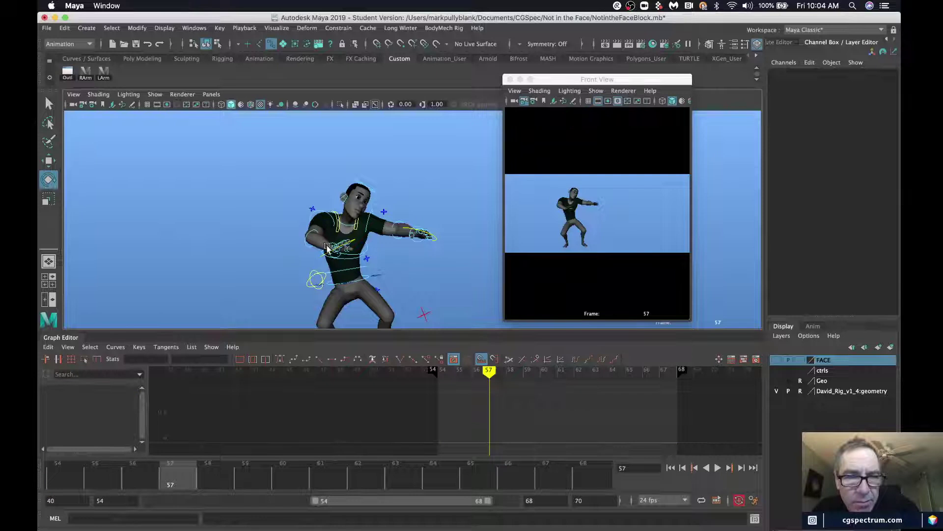
{"action": "left_click", "coordinate": [327, 248]}
{"action": "left_click_drag", "start_coordinate": [353, 259], "coordinate": [355, 275]}
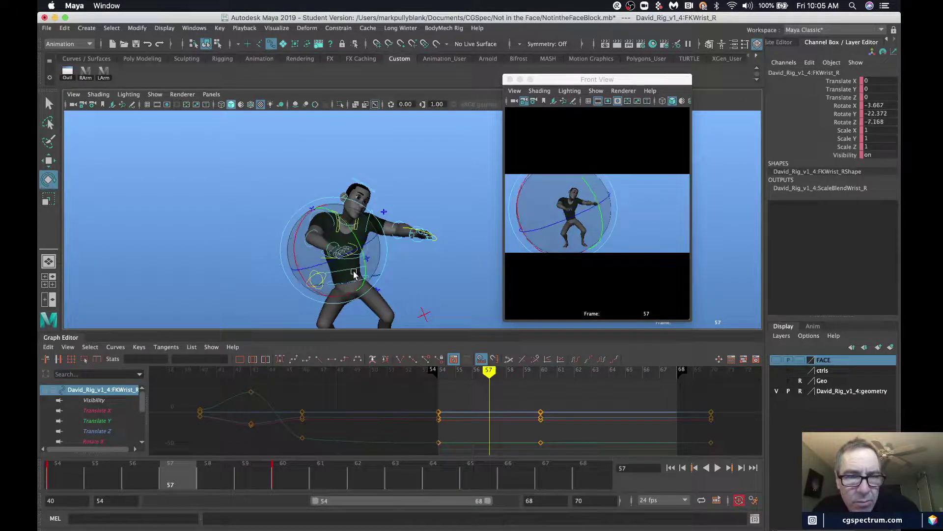
{"action": "key", "text": "s"}
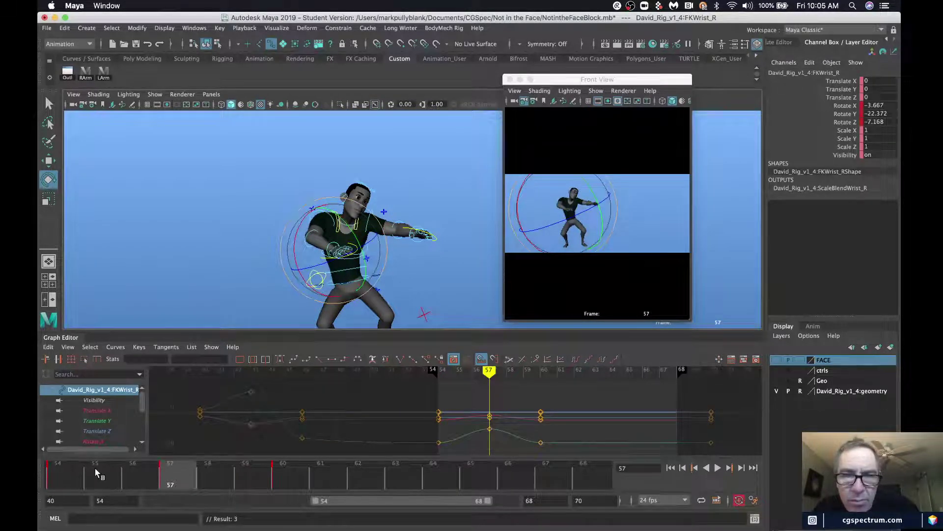
{"action": "mouse_move", "coordinate": [106, 471]}
{"action": "left_mouse_down"}
{"action": "mouse_move", "coordinate": [69, 473]}
{"action": "mouse_move", "coordinate": [291, 480]}
{"action": "mouse_move", "coordinate": [64, 474]}
{"action": "left_mouse_up"}
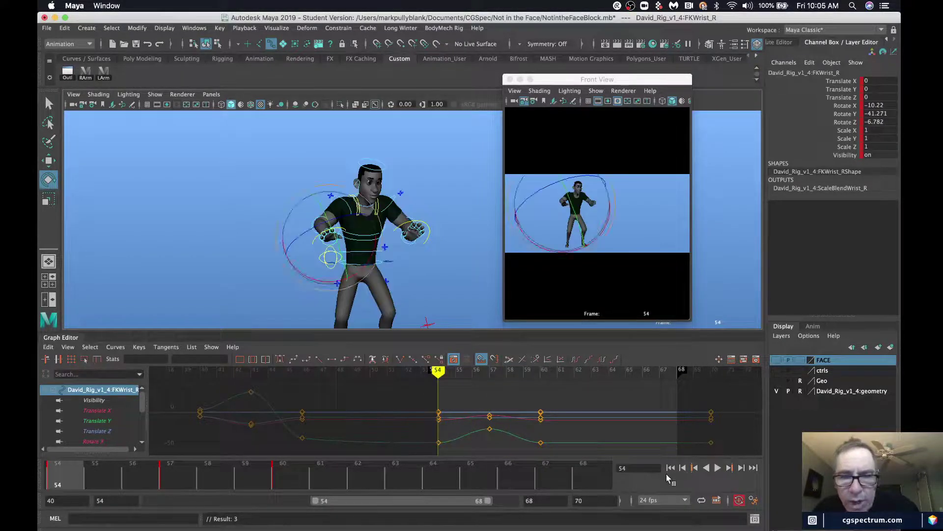
{"action": "left_click", "coordinate": [716, 468]}
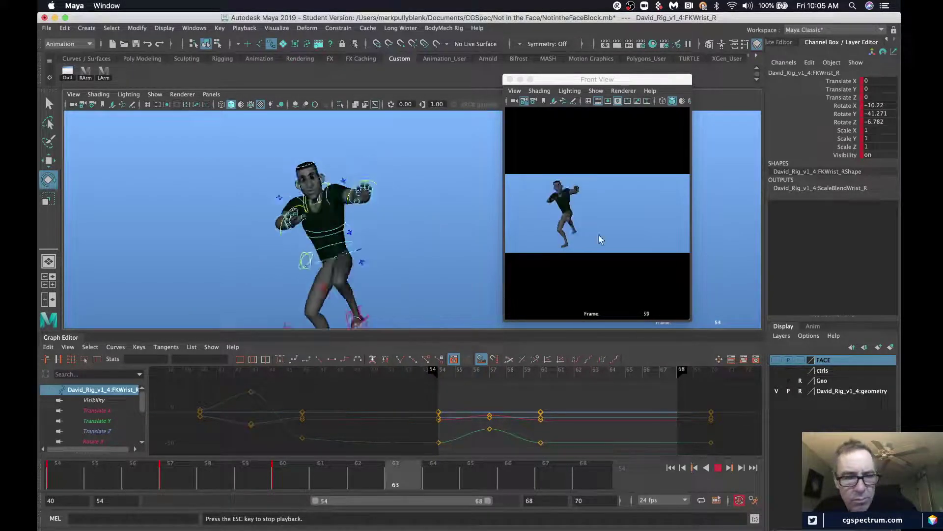
- Stop playback, playblast frames 54 to 68, replay the movie to check the recoil, and close it
{"action": "key", "text": "Escape"}
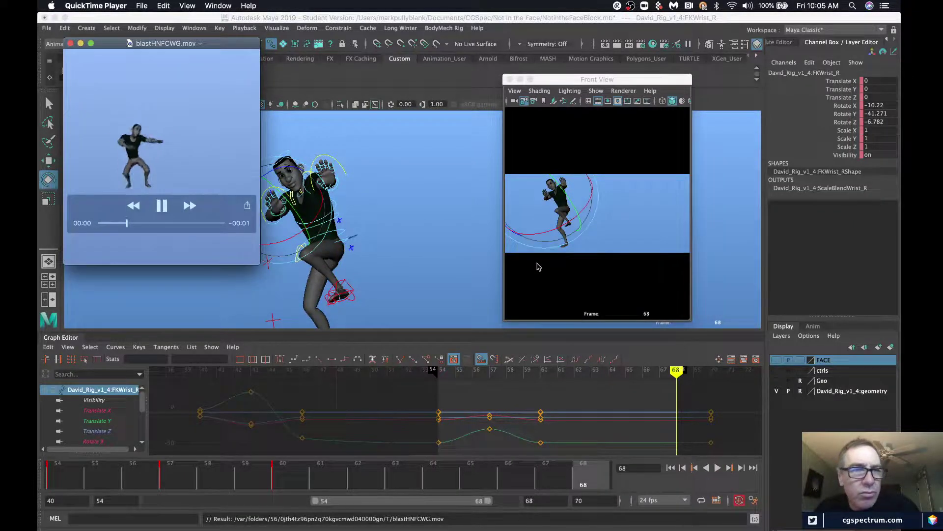
{"action": "key", "text": "space"}
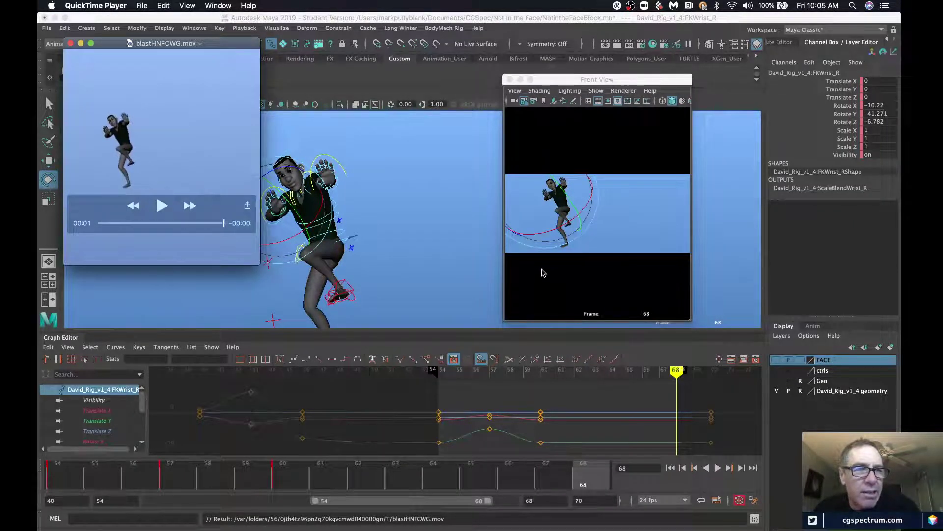
{"action": "key", "text": "space"}
{"action": "key", "text": "space"}
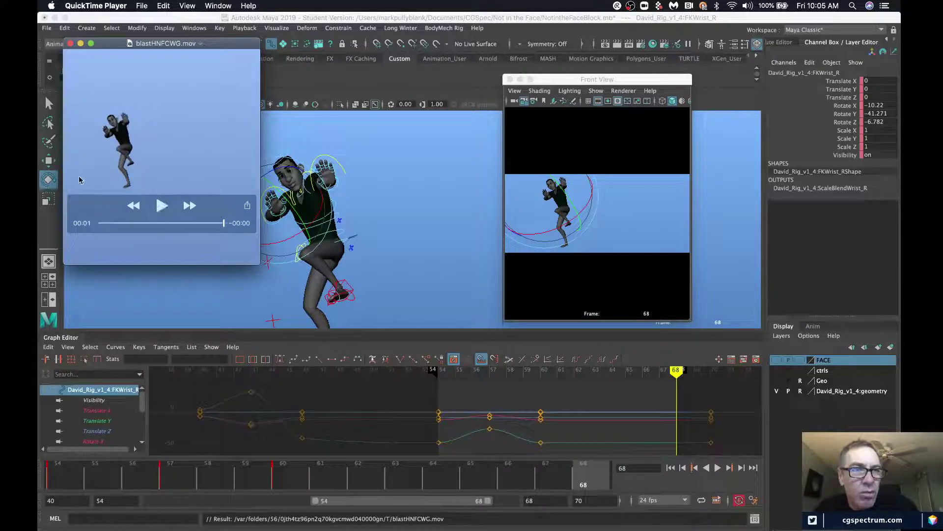
{"action": "key", "text": "space"}
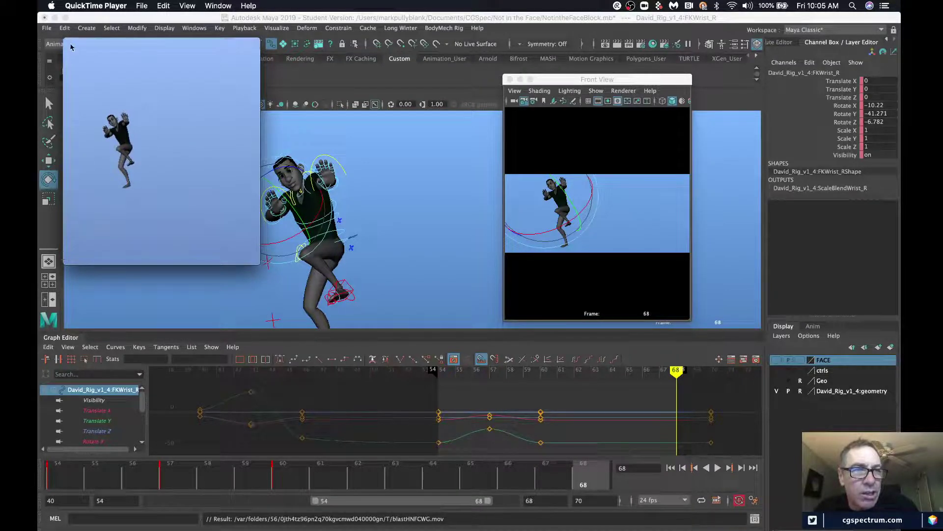
{"action": "left_click", "coordinate": [69, 45]}
- Expand the playback range to frames 40 to 70 and load the audio waveform on the timeline
{"action": "double_click", "coordinate": [400, 504]}
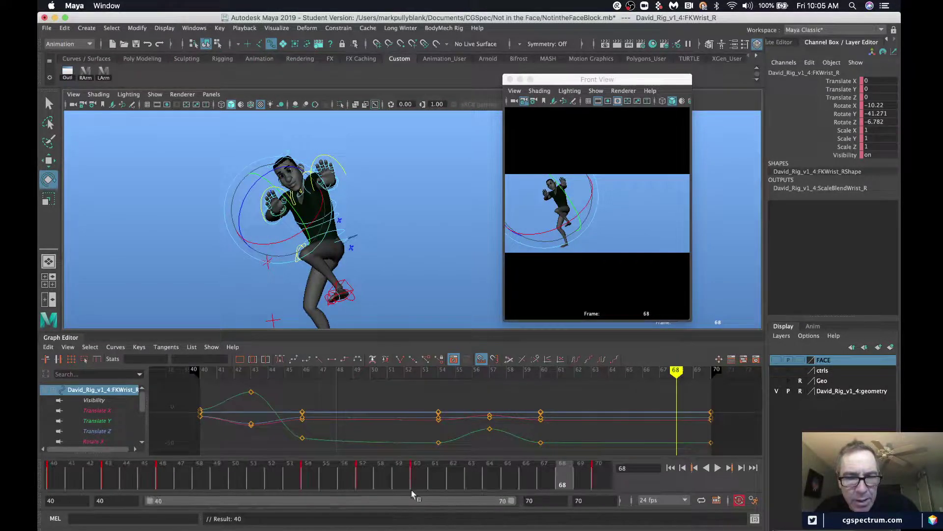
{"action": "right_click", "coordinate": [412, 491]}
{"action": "mouse_move", "coordinate": [467, 466]}
{"action": "left_click", "coordinate": [573, 487]}
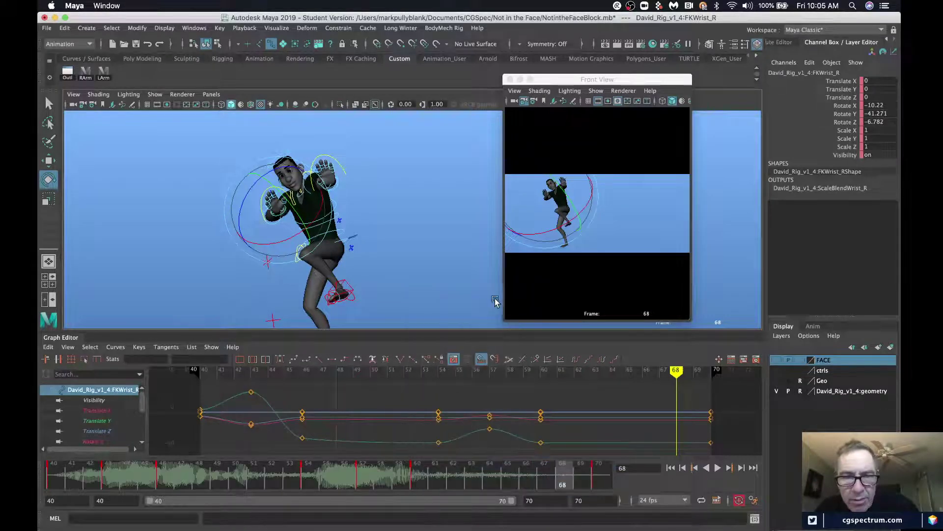
- Enlarge the Front View window, playblast frames 40 to 70 with sound, replay the movie, and close it
{"action": "left_click_drag", "start_coordinate": [508, 322], "coordinate": [202, 422]}
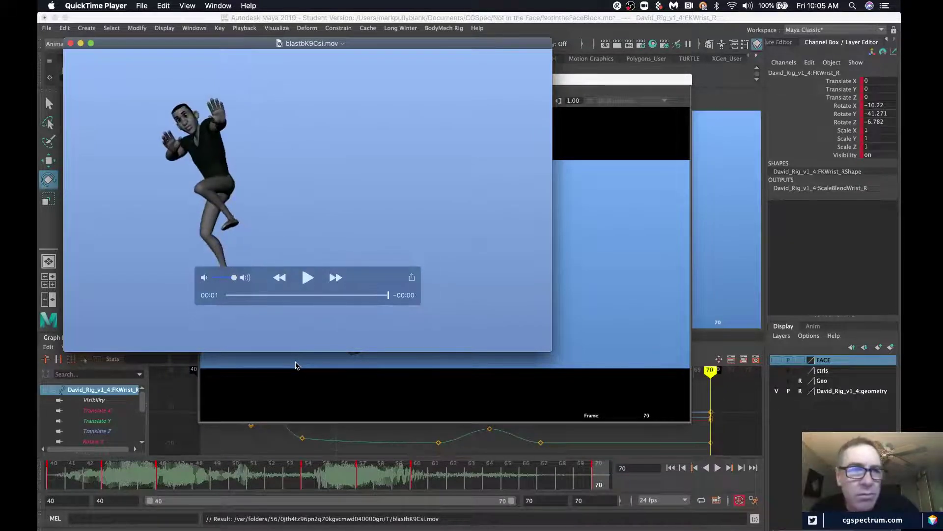
{"action": "key", "text": "space"}
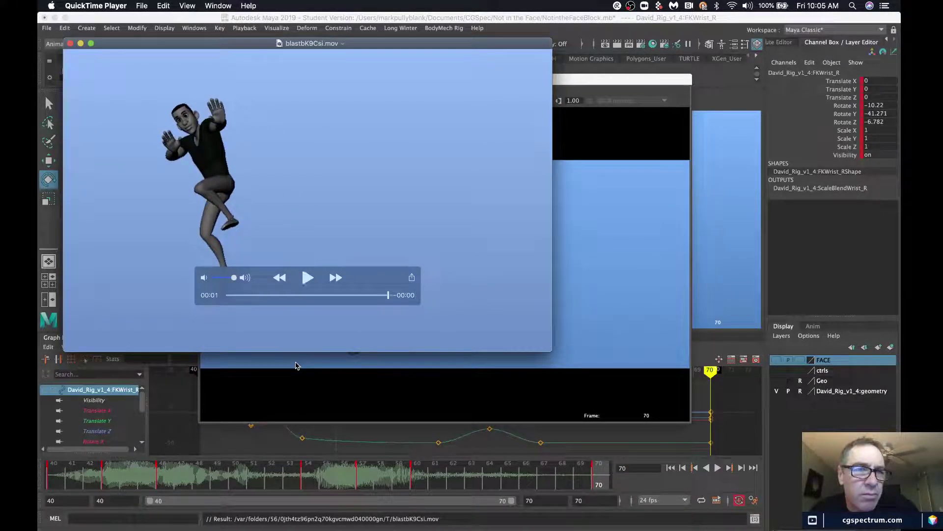
{"action": "key", "text": "space"}
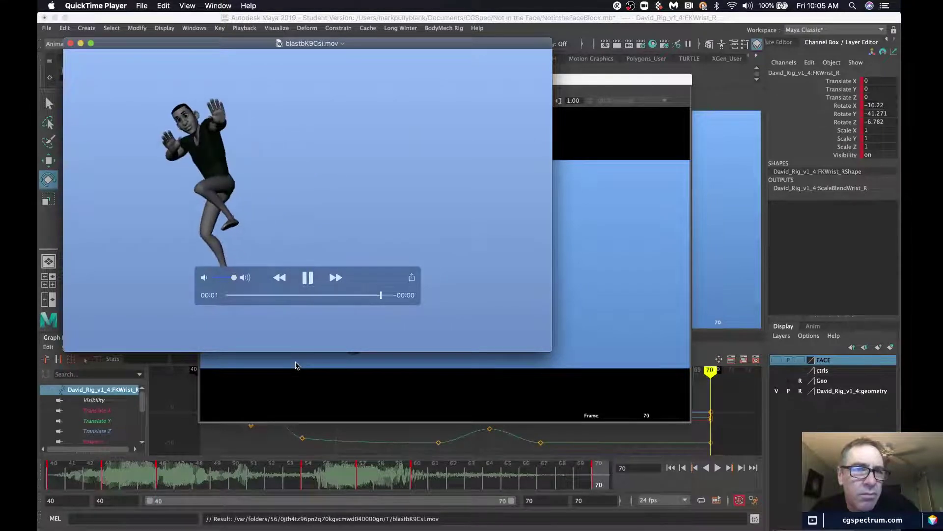
{"action": "key", "text": "space"}
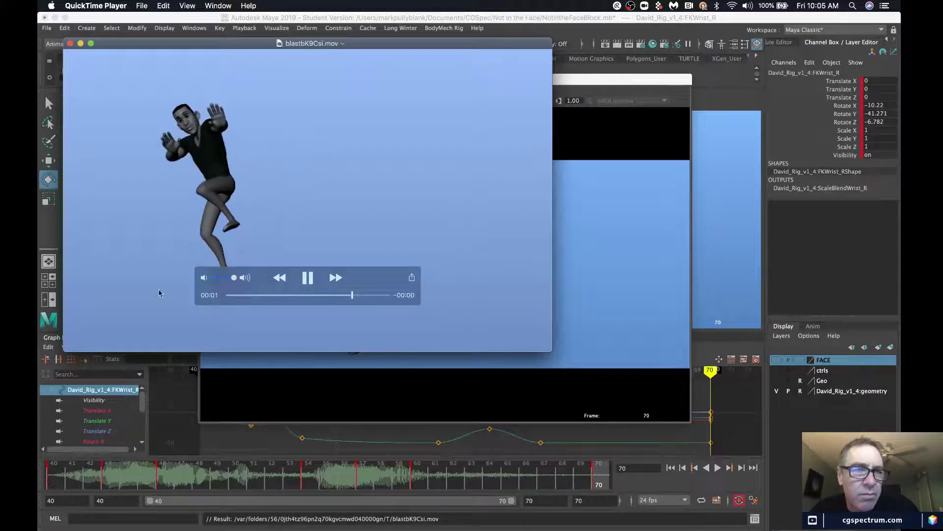
{"action": "left_click", "coordinate": [70, 44]}
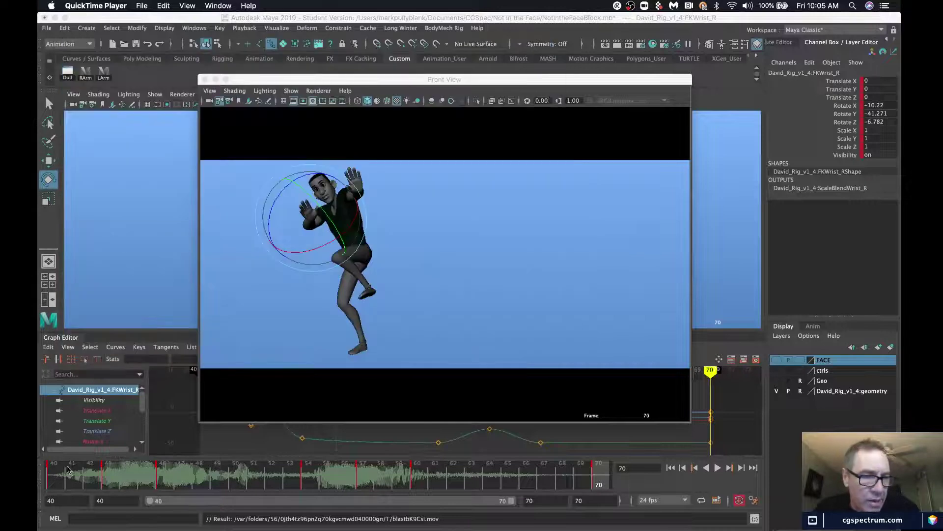
- Select all of the character's body controls, shift their keys at frames 43 to 47 one frame earlier, and check the poses at frames 48 and 44
{"action": "left_click", "coordinate": [63, 482]}
{"action": "left_click_drag", "start_coordinate": [91, 484], "coordinate": [107, 484]}
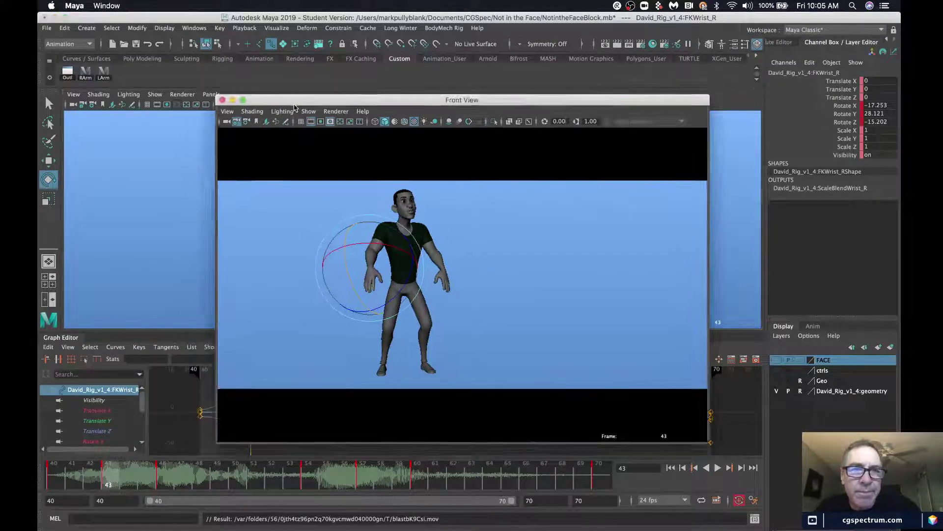
{"action": "left_click_drag", "start_coordinate": [277, 81], "coordinate": [564, 153]}
{"action": "scroll", "coordinate": [320, 204], "scroll_direction": "down", "scroll_amount": 3}
{"action": "middle_click_drag", "start_coordinate": [324, 219], "coordinate": [314, 205], "text": "alt"}
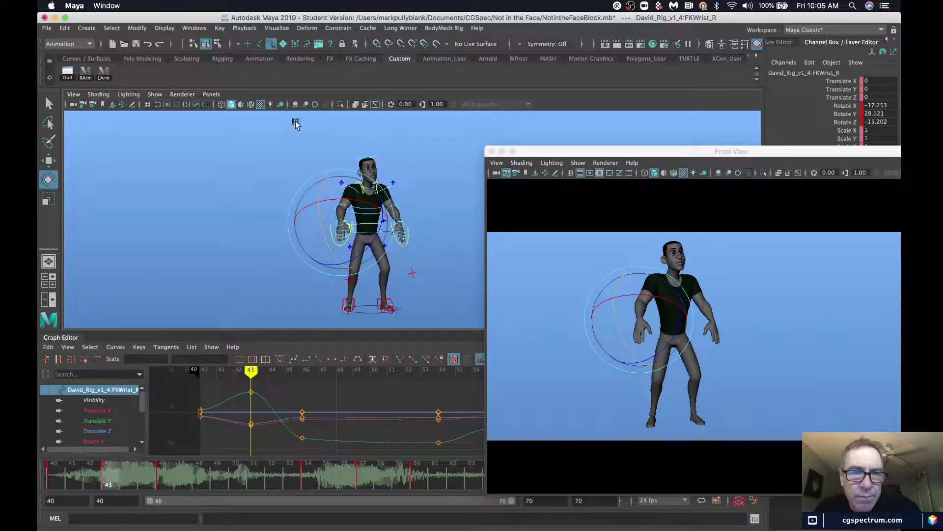
{"action": "left_click_drag", "start_coordinate": [564, 413], "coordinate": [564, 413]}
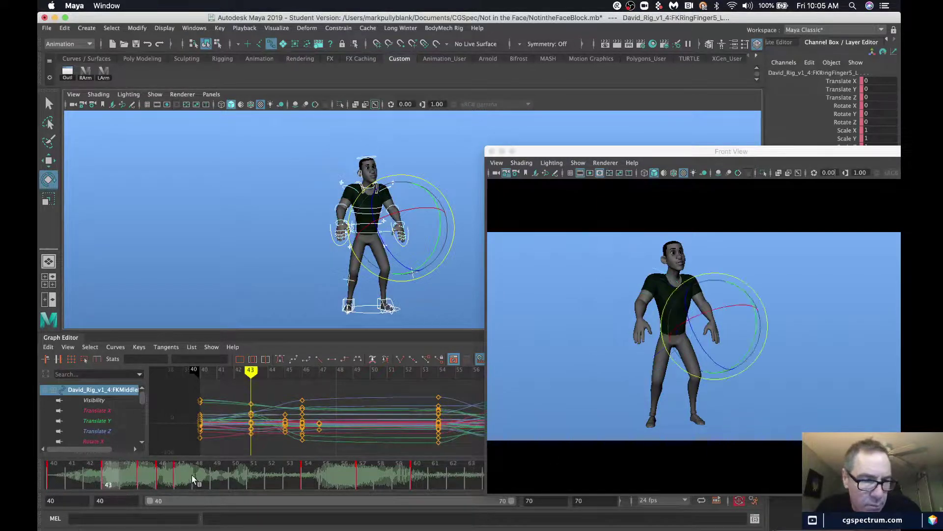
{"action": "left_click_drag", "start_coordinate": [192, 475], "coordinate": [137, 484], "text": "shift"}
{"action": "left_click", "coordinate": [207, 476]}
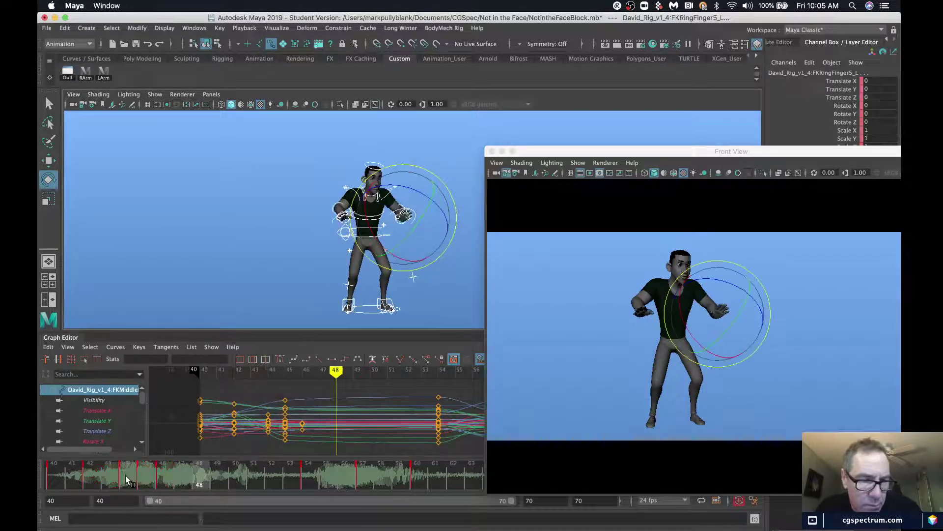
{"action": "left_click", "coordinate": [126, 474]}
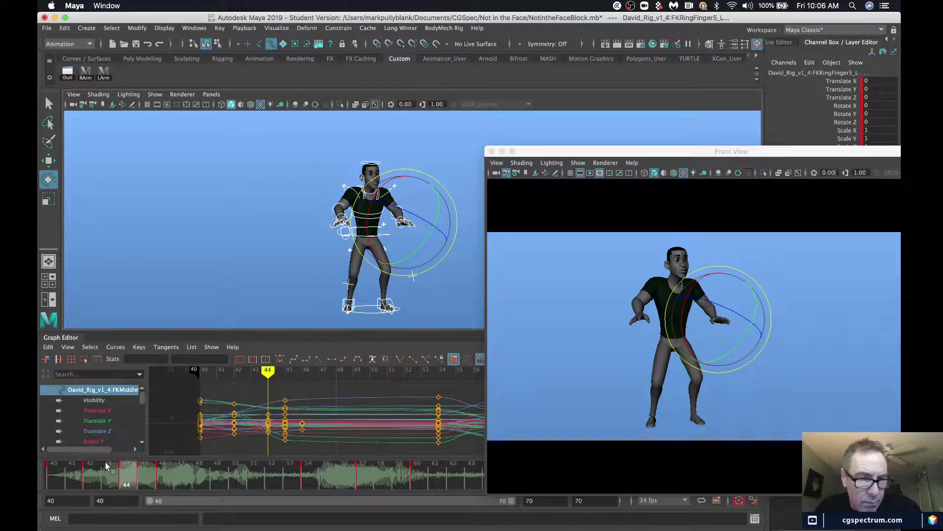
- Deselect the controls, playblast the retimed animation over frames 40 to 70, and close the movie after reviewing it
{"action": "left_click", "coordinate": [567, 355]}
{"action": "key", "text": "alt+p"}
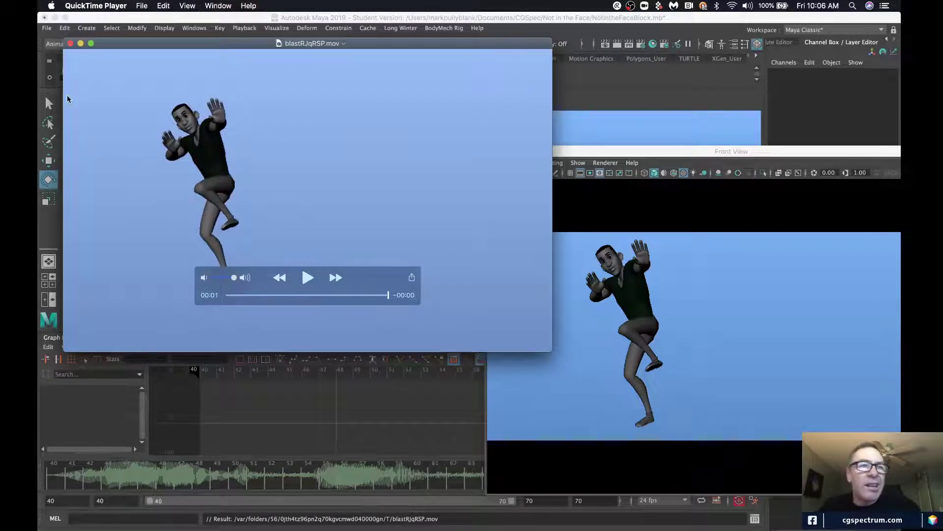
{"action": "left_click", "coordinate": [71, 44]}
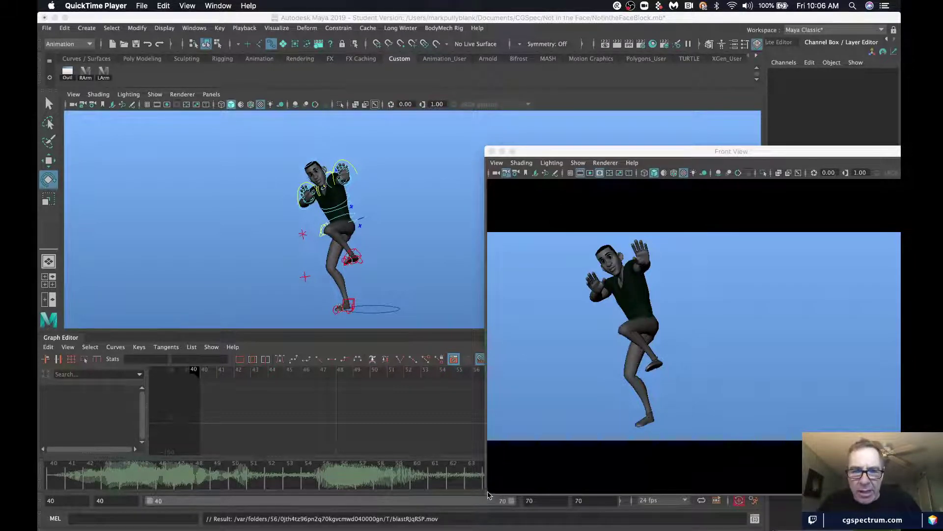
- Shrink the Front View window clear of the character in the main viewport and make the FACE layer visible
{"action": "left_click_drag", "start_coordinate": [564, 153], "coordinate": [422, 83]}
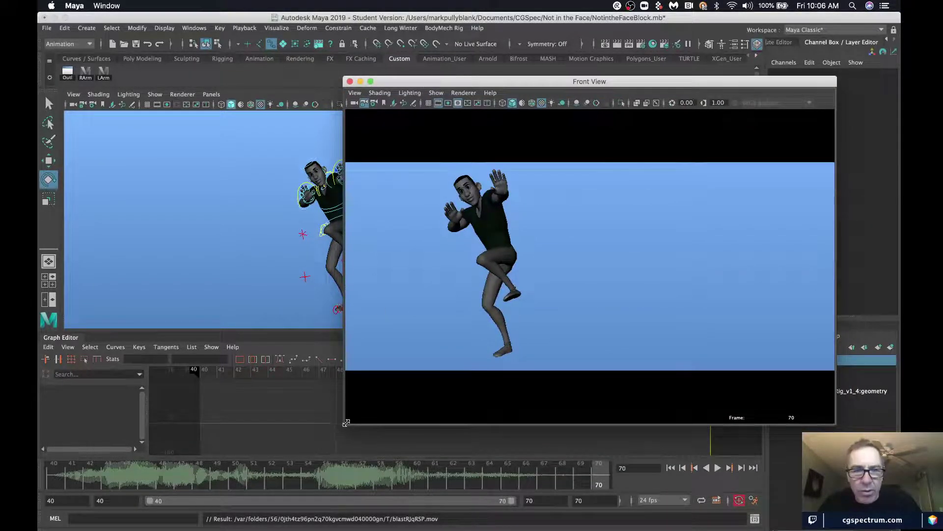
{"action": "left_click_drag", "start_coordinate": [346, 422], "coordinate": [625, 221]}
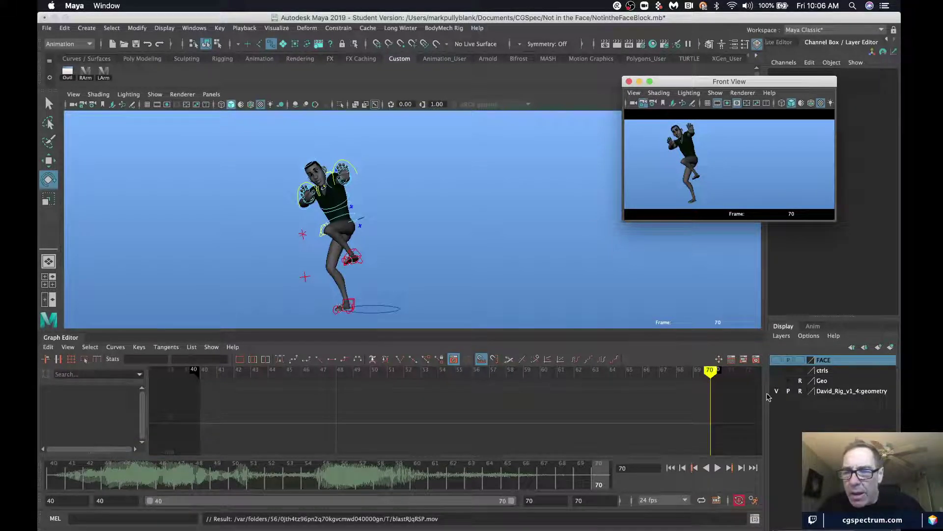
{"action": "left_click", "coordinate": [777, 360]}
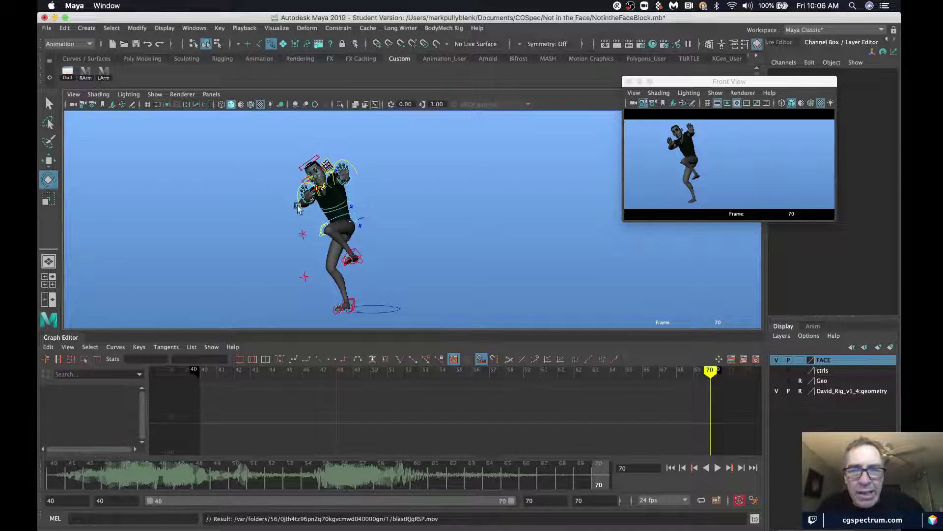
{"action": "left_click", "coordinate": [777, 391]}
{"action": "left_click", "coordinate": [777, 392]}
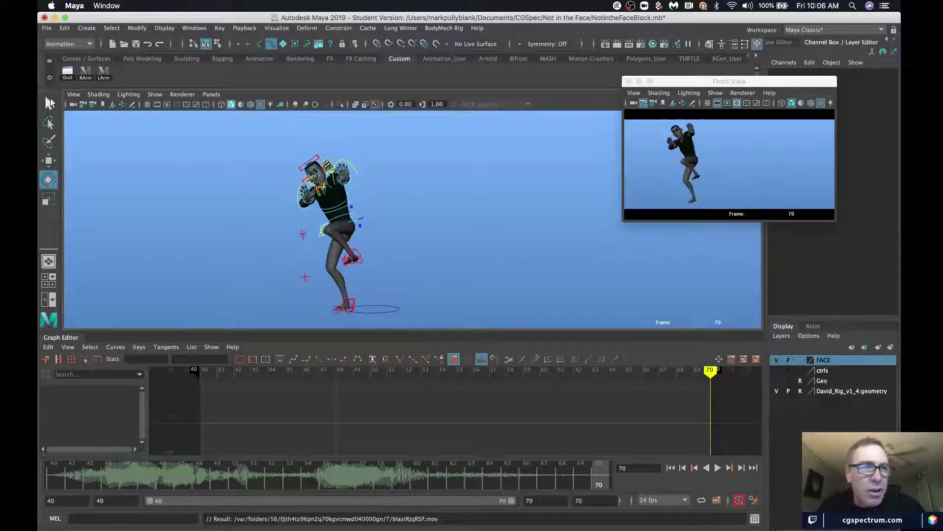
- Select David_Rig_v1_4:Main inside the rig's group in the Outliner and create a display layer from it
{"action": "left_click", "coordinate": [67, 73]}
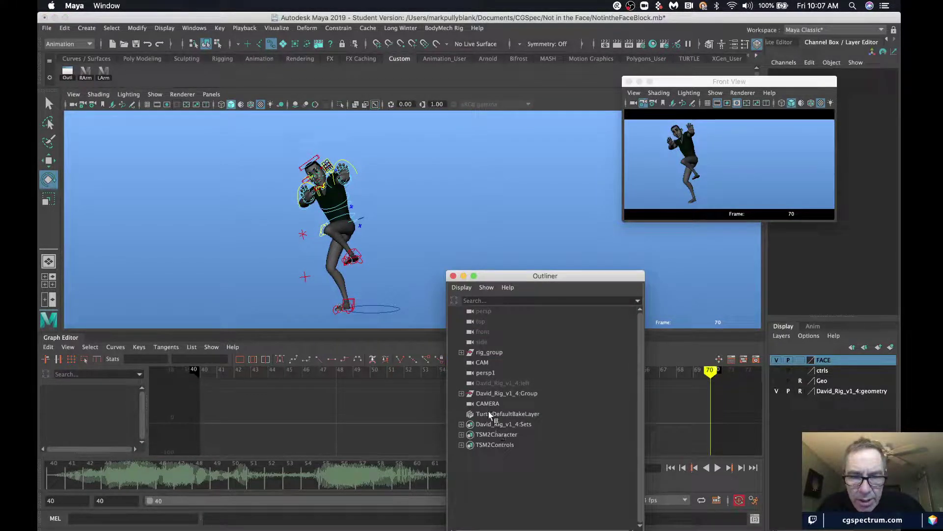
{"action": "left_click", "coordinate": [461, 393]}
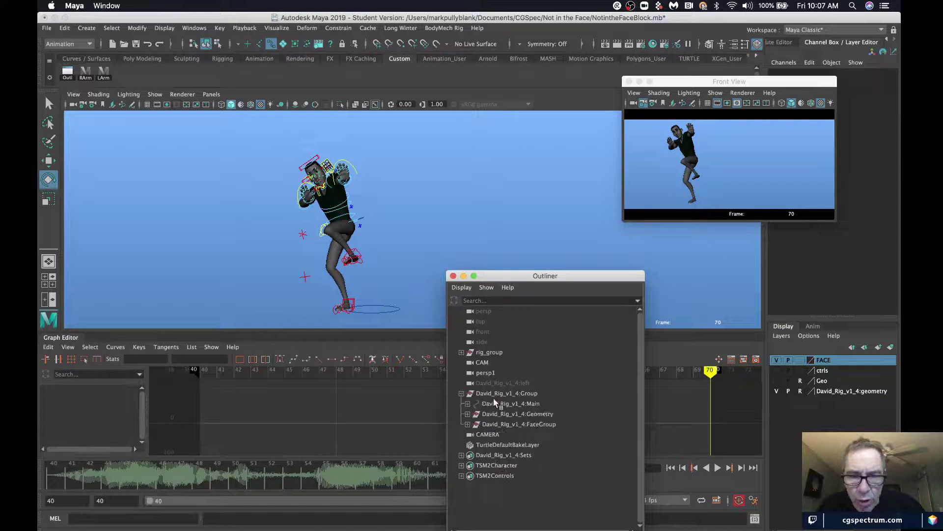
{"action": "left_click", "coordinate": [530, 403]}
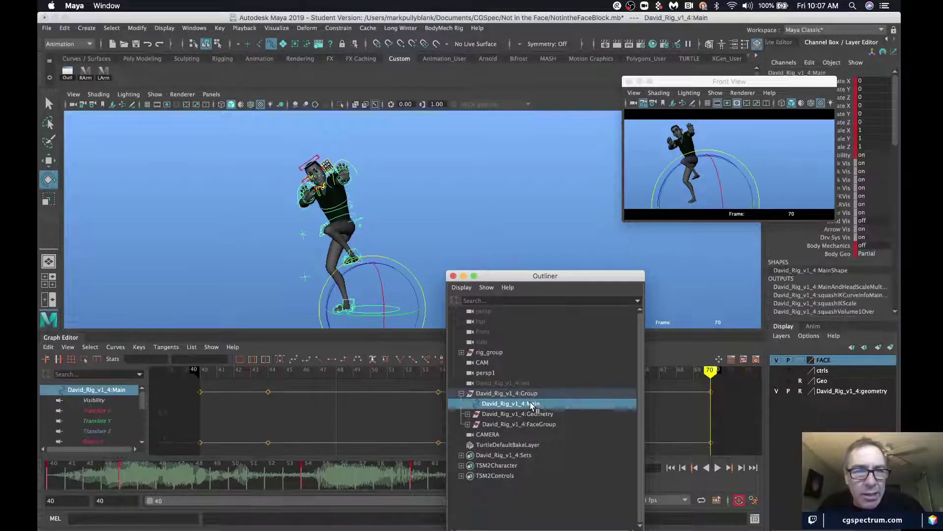
{"action": "left_click", "coordinate": [890, 347]}
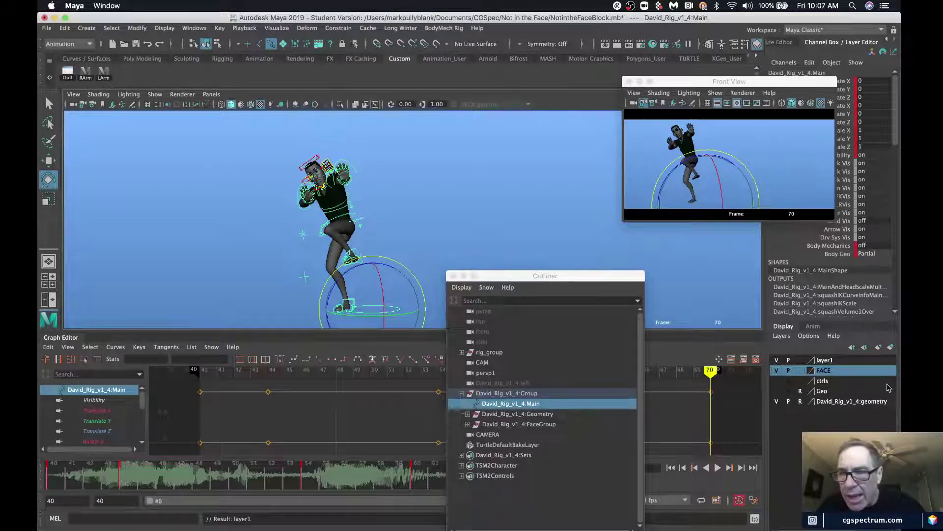
- Rename the new display layer to MAIN, hide it, and close the Outliner
{"action": "double_click", "coordinate": [826, 361]}
{"action": "double_click", "coordinate": [452, 212]}
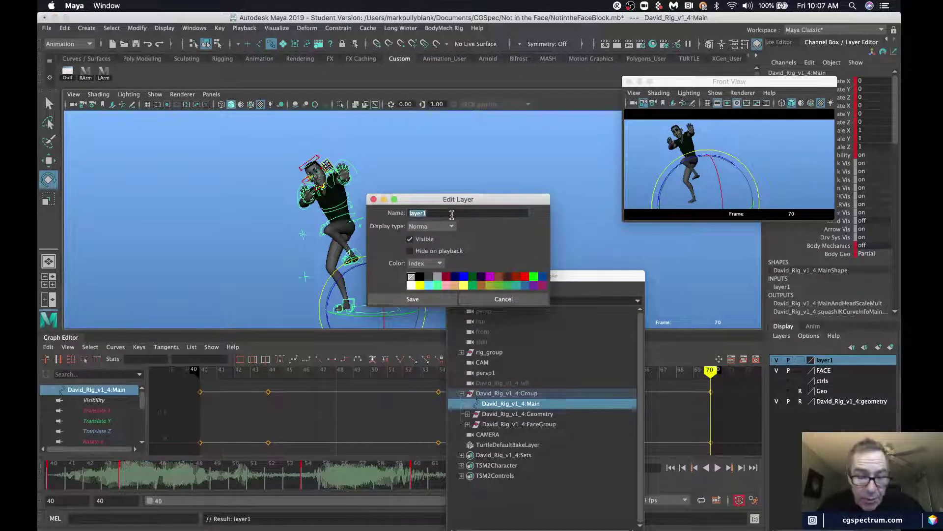
{"action": "type", "text": "MAIN"}
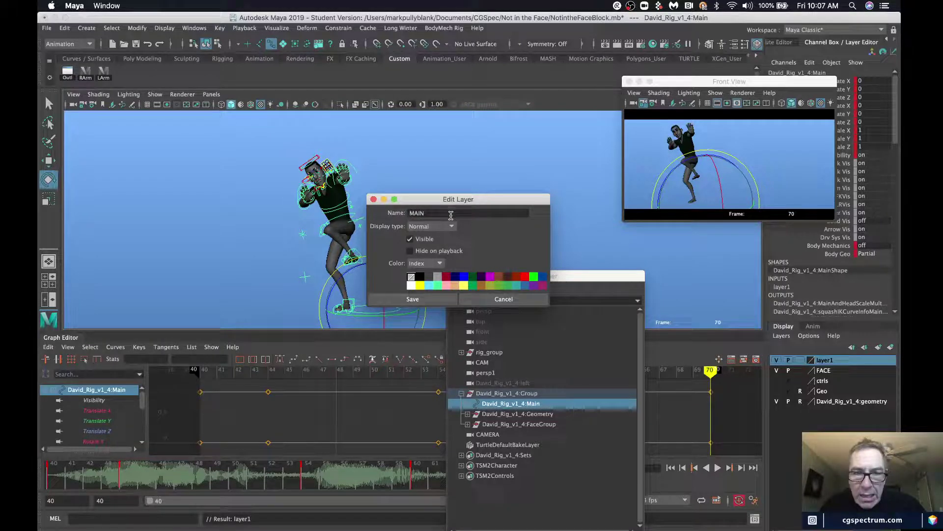
{"action": "left_click", "coordinate": [413, 299]}
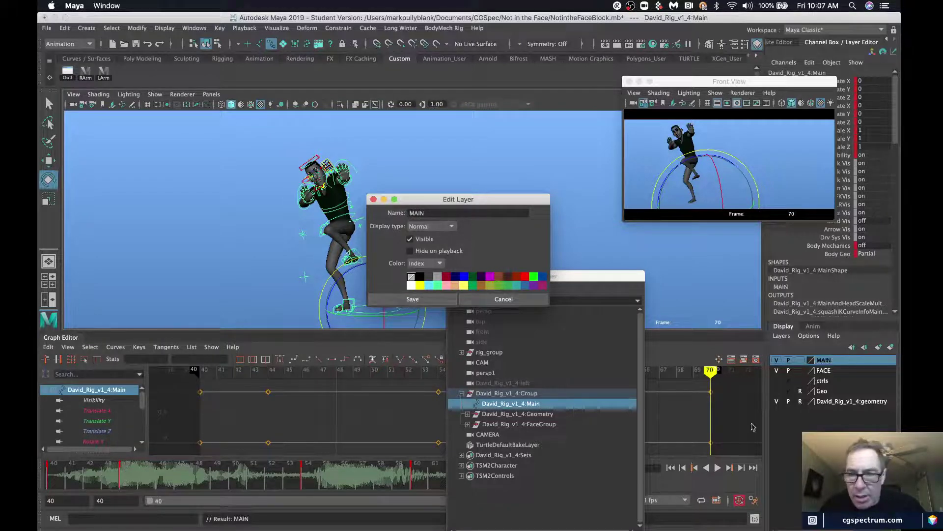
{"action": "left_click", "coordinate": [777, 360]}
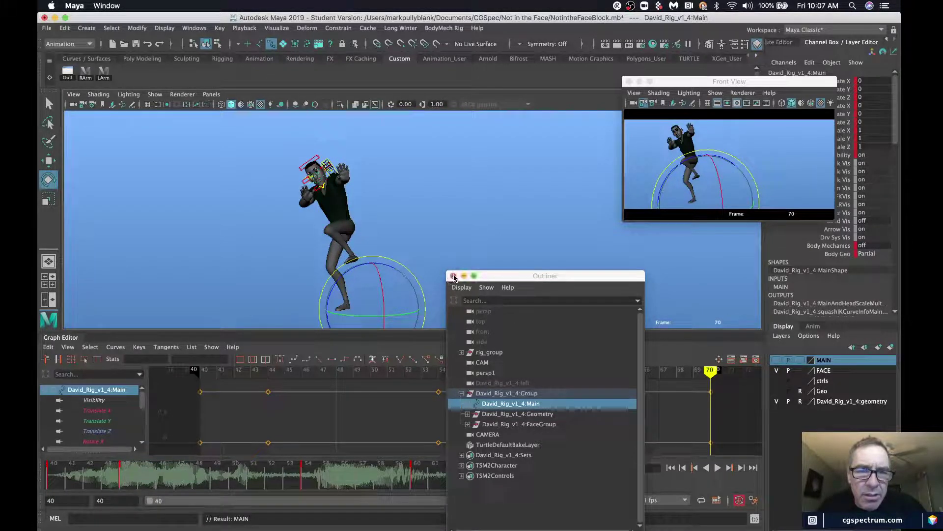
{"action": "left_click", "coordinate": [453, 275]}
- Try stretching the head by moving the squashTop_M control about 21.6 units on Y at frame 70, and undo the move
{"action": "scroll", "coordinate": [352, 248], "scroll_direction": "up", "scroll_amount": 5}
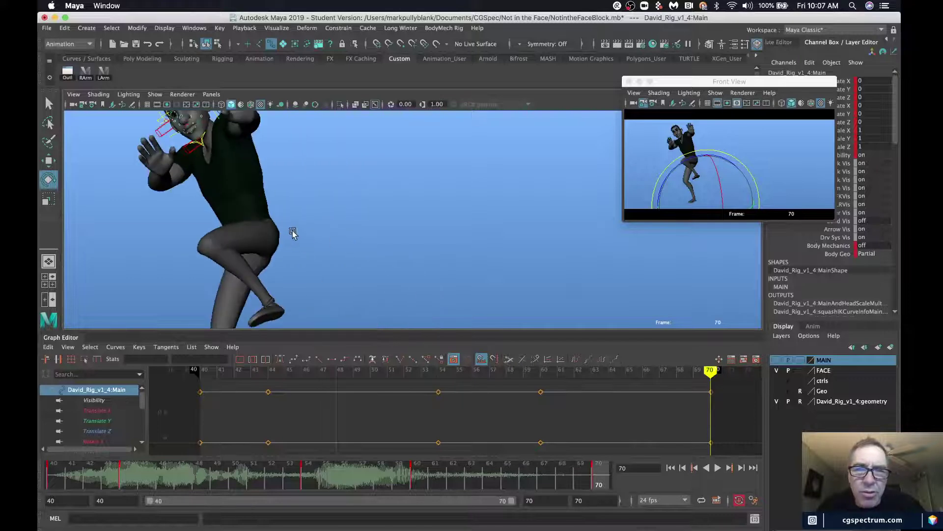
{"action": "middle_click_drag", "start_coordinate": [261, 214], "coordinate": [386, 259], "text": "alt"}
{"action": "left_click_drag", "start_coordinate": [308, 182], "coordinate": [316, 182], "text": "alt"}
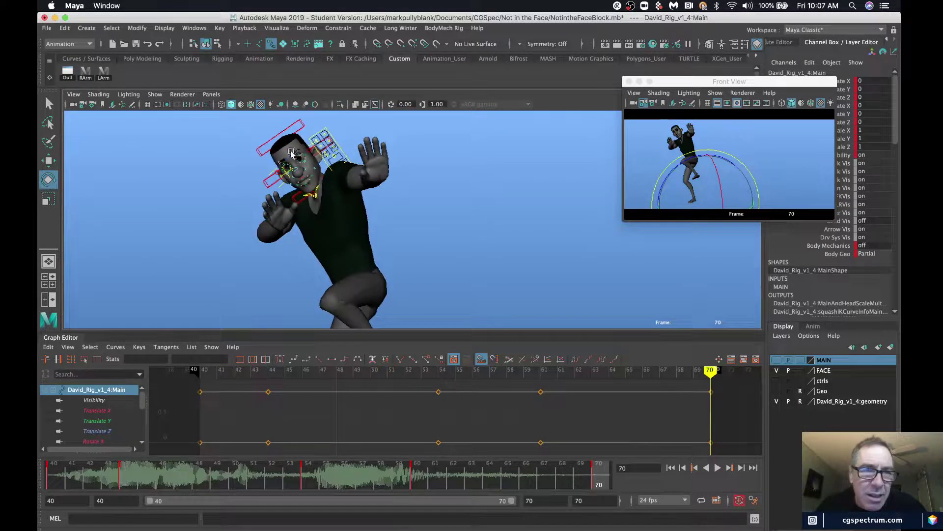
{"action": "left_click", "coordinate": [273, 141]}
{"action": "key", "text": "w"}
{"action": "middle_click_drag", "start_coordinate": [282, 148], "coordinate": [318, 202], "text": "alt"}
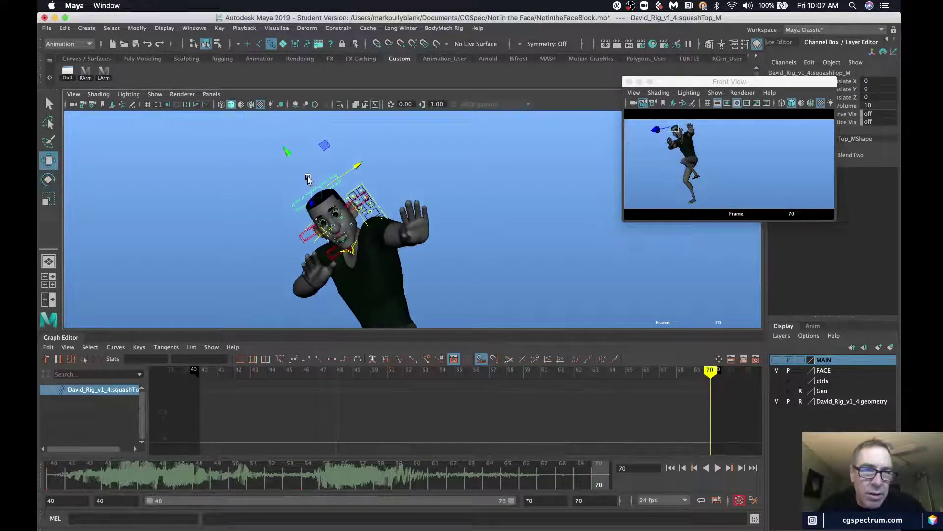
{"action": "left_click_drag", "start_coordinate": [306, 176], "coordinate": [253, 105]}
{"action": "key", "text": "ctrl+z"}
- Go to frame 40 and frame a close view of the head with its facial controls
{"action": "left_click", "coordinate": [61, 477]}
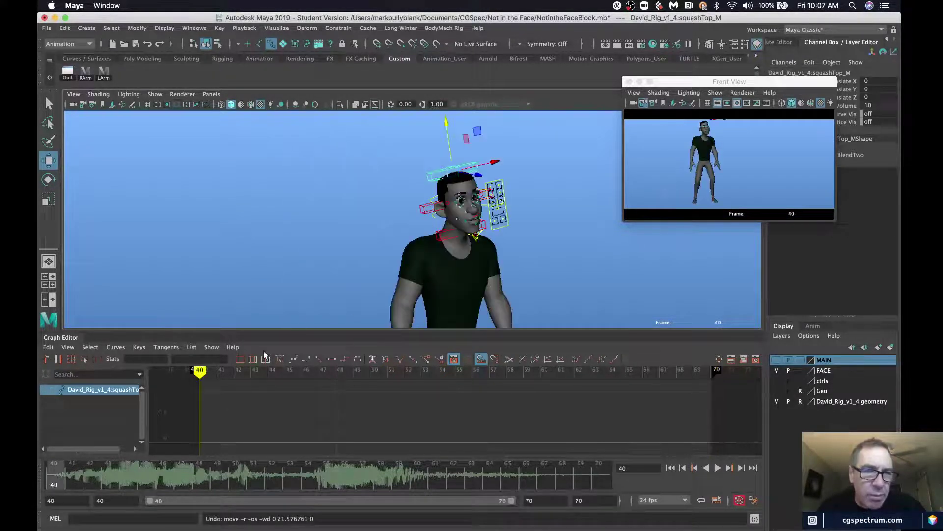
{"action": "left_click_drag", "start_coordinate": [476, 237], "coordinate": [417, 249], "text": "alt"}
{"action": "scroll", "coordinate": [440, 231], "scroll_direction": "up", "scroll_amount": 4}
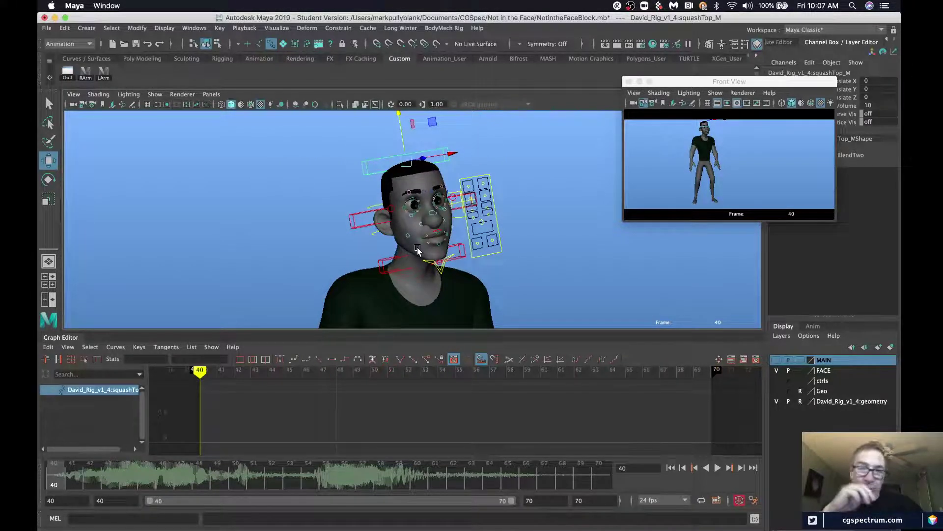
- Select all of the facial controls on the head and set a key on them at frame 40
{"action": "scroll", "coordinate": [417, 250], "scroll_direction": "down", "scroll_amount": 5}
{"action": "left_click_drag", "start_coordinate": [217, 112], "coordinate": [547, 380]}
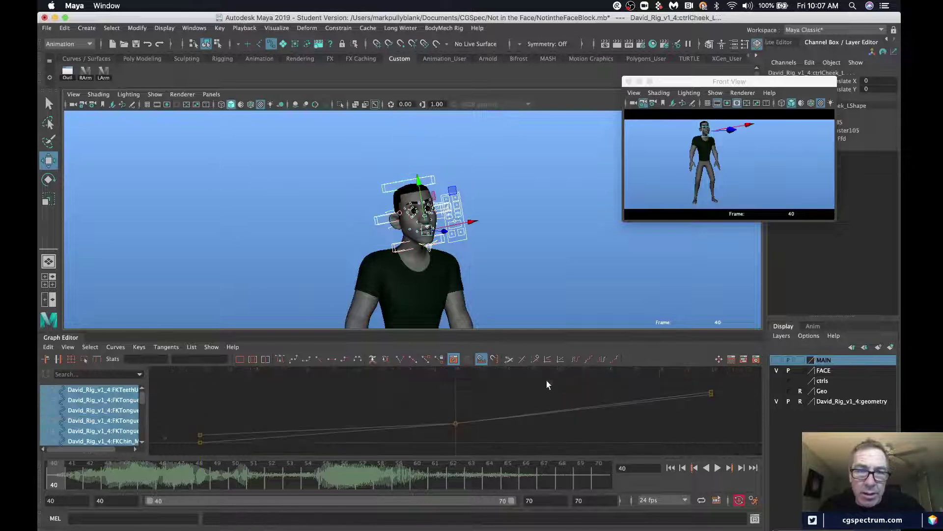
{"action": "left_click", "coordinate": [393, 247]}
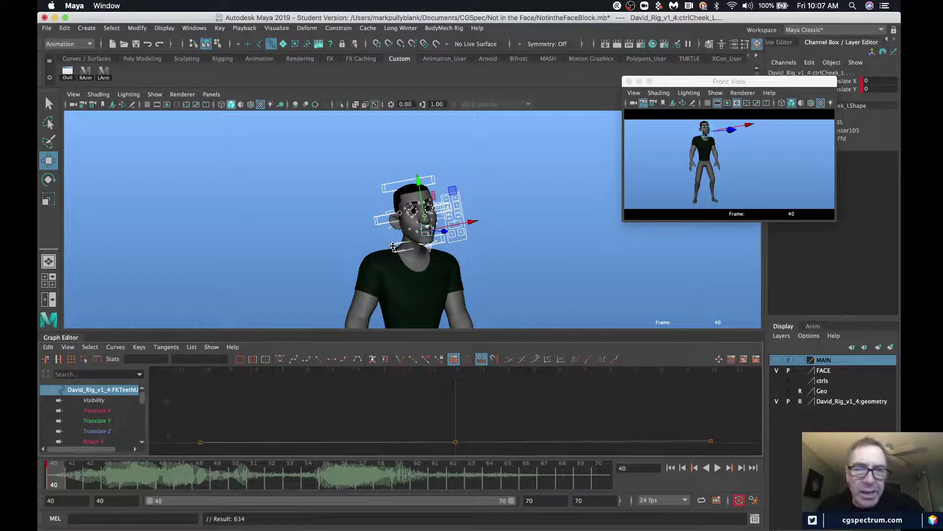
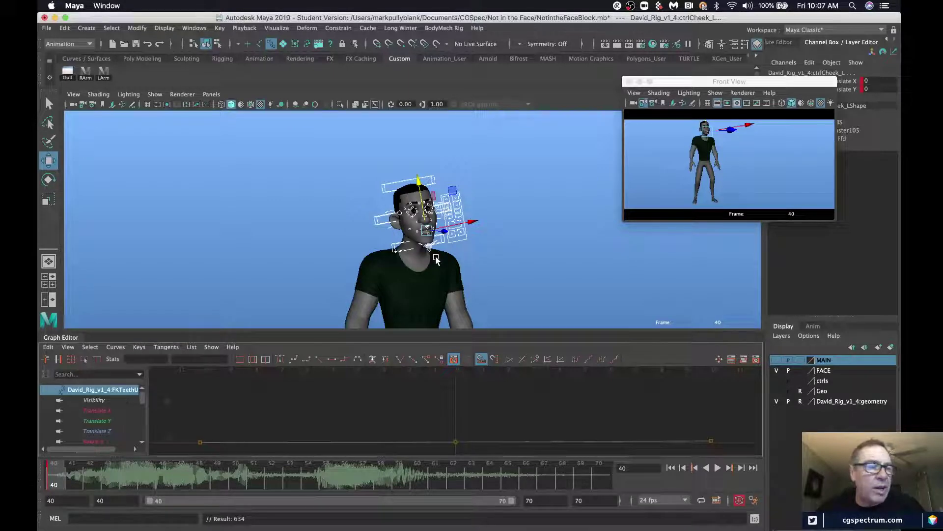
- Clear the control selection and enlarge the floating Front View window
{"action": "scroll", "coordinate": [439, 254], "scroll_direction": "up", "scroll_amount": 10}
{"action": "left_click_drag", "start_coordinate": [439, 254], "coordinate": [419, 243], "text": "alt"}
{"action": "left_click", "coordinate": [311, 296]}
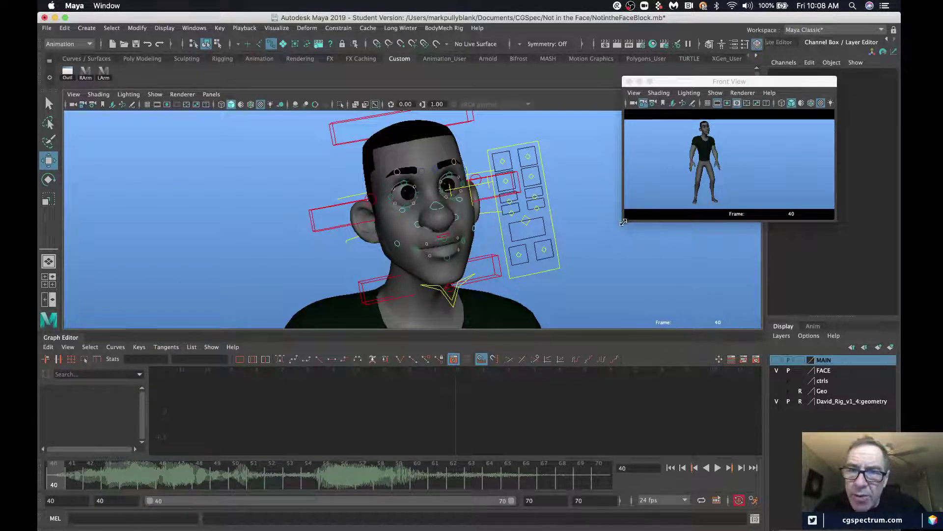
{"action": "left_click_drag", "start_coordinate": [624, 222], "coordinate": [598, 256]}
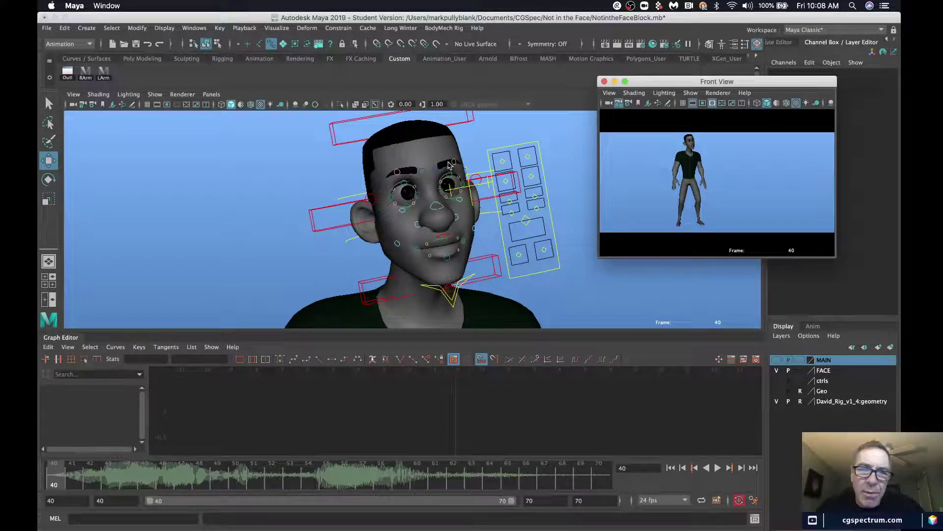
- Raise the browHalf_R control to 0.44 on Translate Y in object space at frame 40
{"action": "left_click", "coordinate": [396, 171]}
{"action": "left_click", "coordinate": [403, 167]}
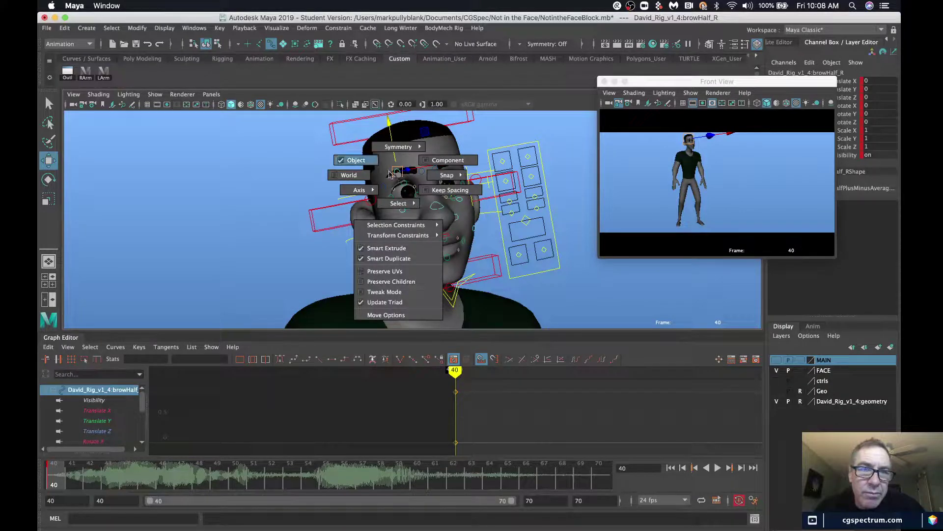
{"action": "left_click_drag", "start_coordinate": [396, 154], "coordinate": [396, 149]}
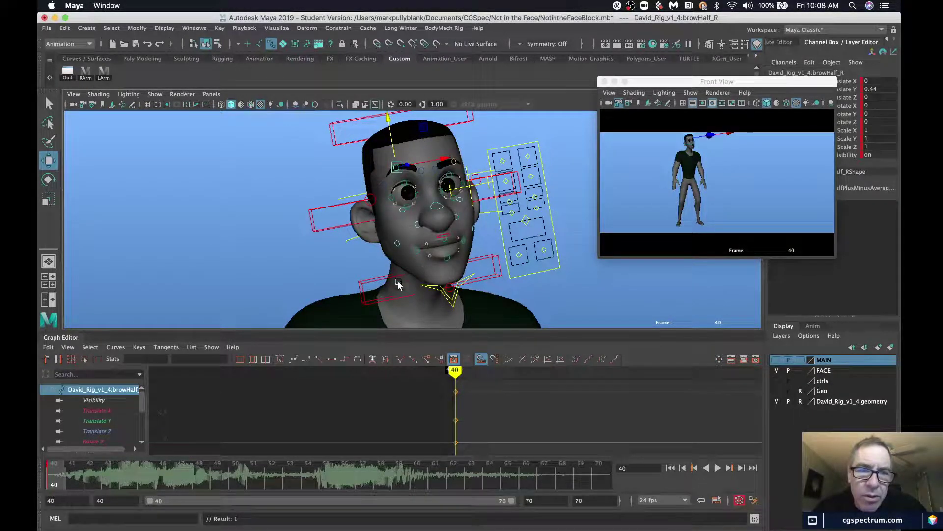
- Swing the jaw sideways by rotating the FKJaw_M control to about 8.974 on Z at frame 40
{"action": "left_click", "coordinate": [451, 302]}
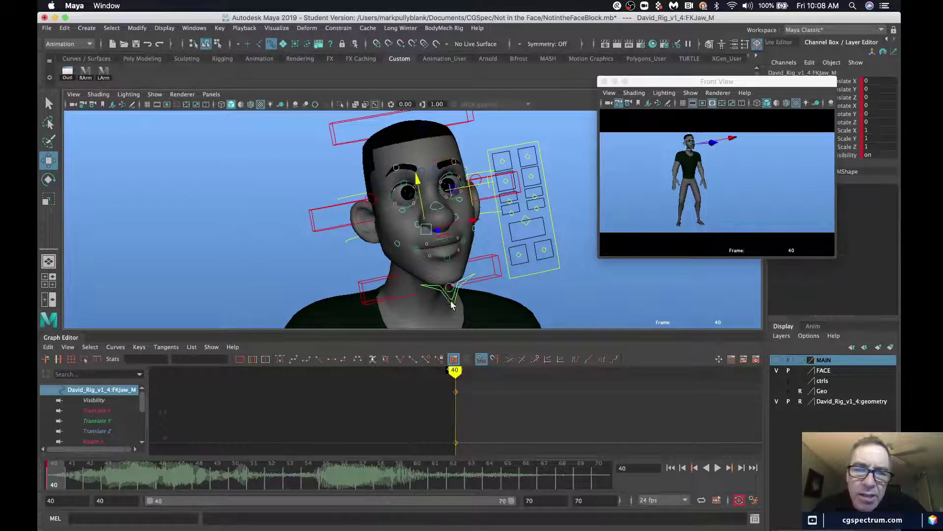
{"action": "key", "text": "e"}
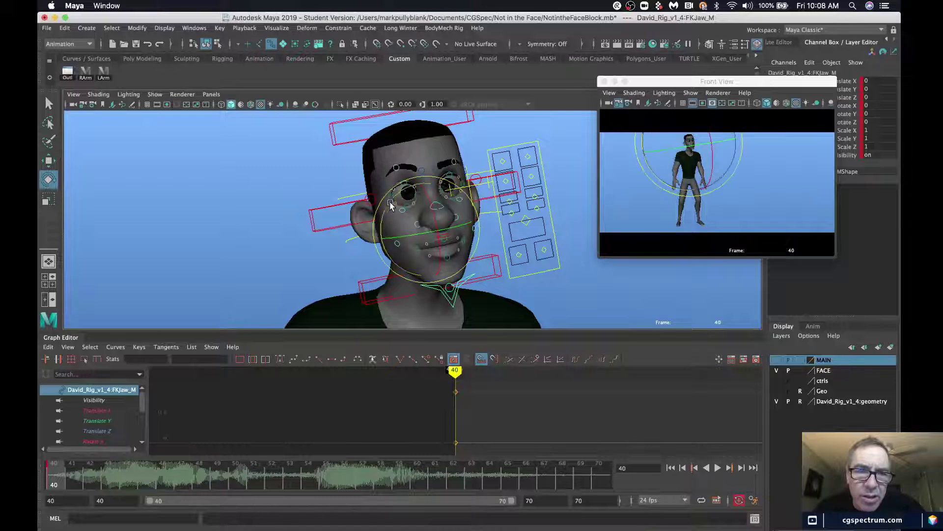
{"action": "left_click_drag", "start_coordinate": [391, 206], "coordinate": [383, 210]}
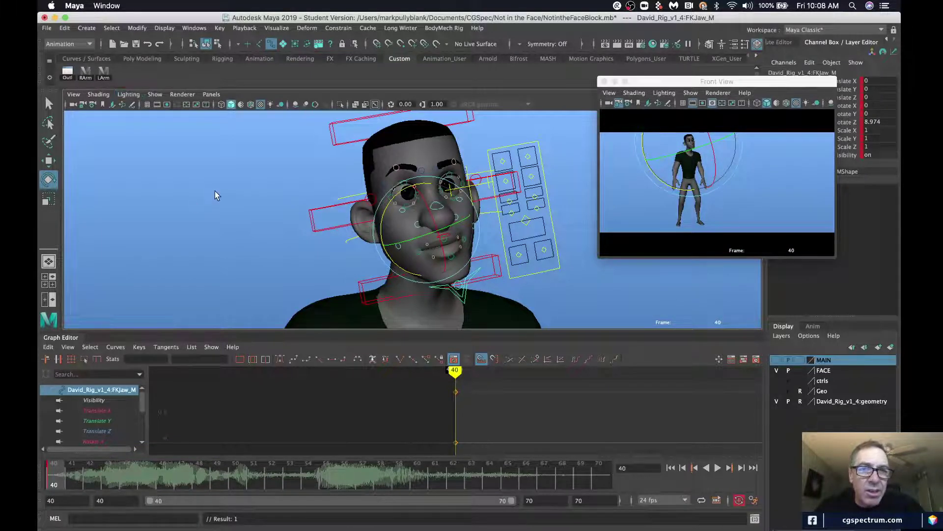
- Save the scene under its existing file name, keeping the jaw control selected for rotation
{"action": "key", "text": "q"}
{"action": "key", "text": "super+s"}
{"action": "key", "text": "Return"}
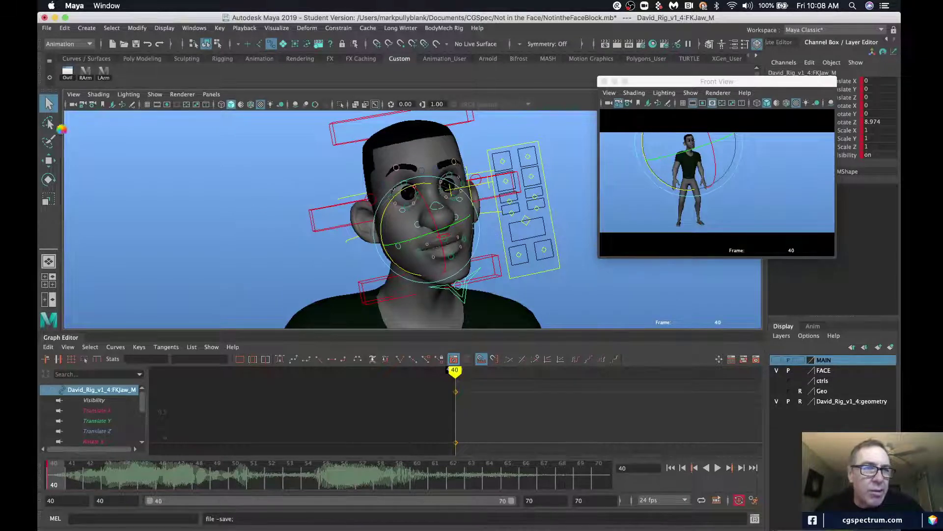
{"action": "key", "text": "e"}
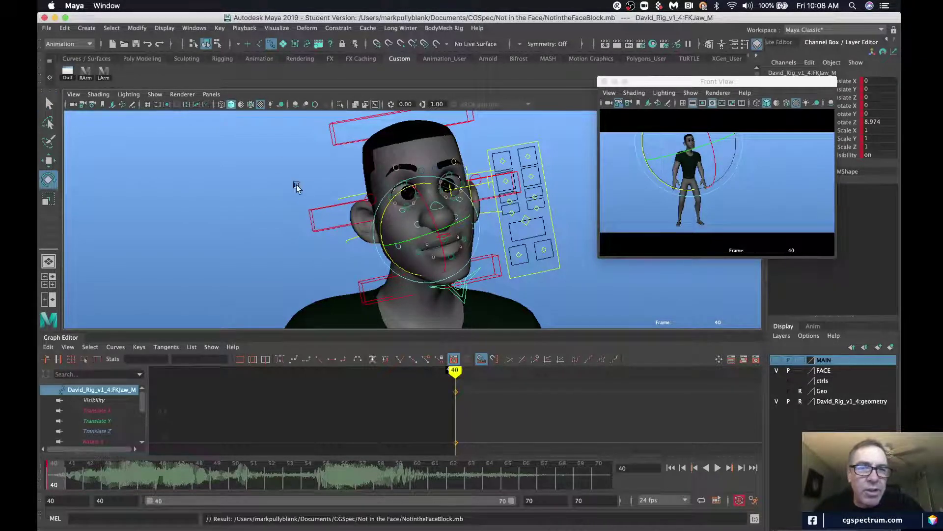
- Open Grease Pencil, add a frame at frame 40, and trace the outline of the head and jaw
{"action": "left_click", "coordinate": [131, 104]}
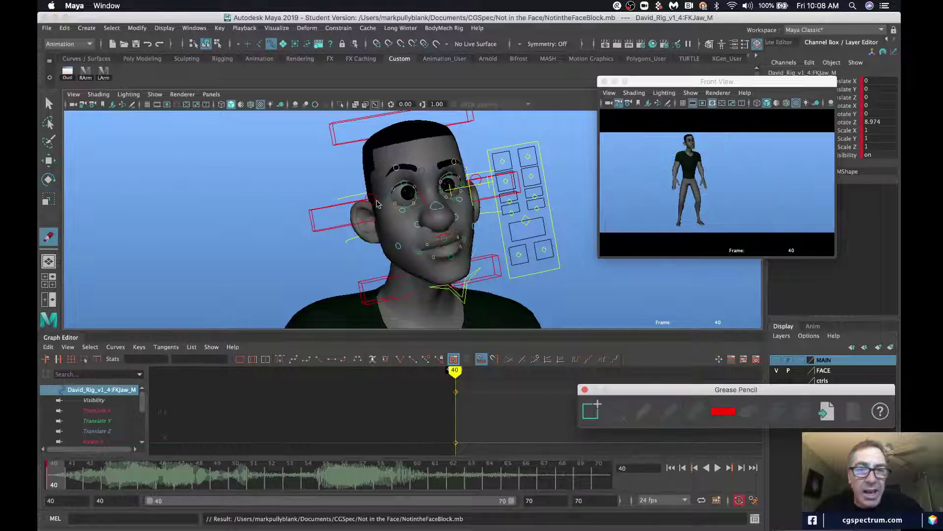
{"action": "left_click", "coordinate": [589, 409]}
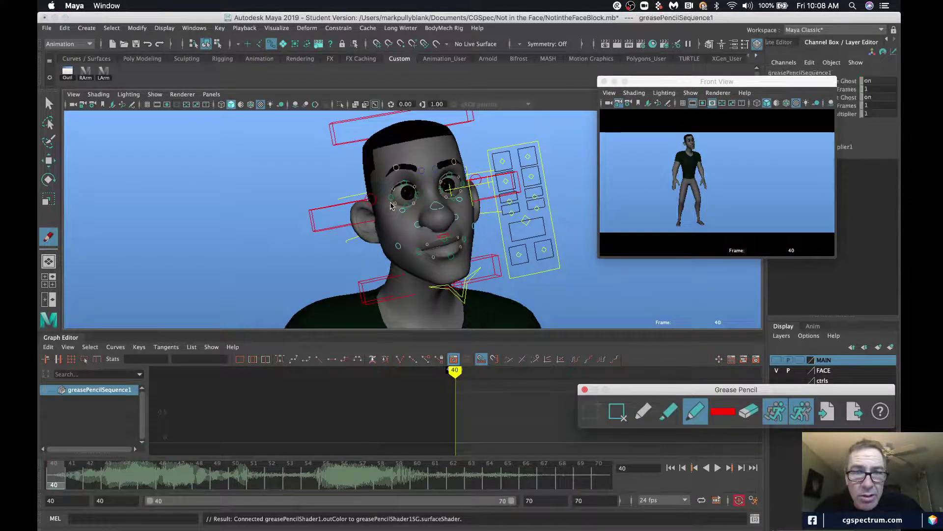
{"action": "scroll", "coordinate": [377, 172], "scroll_direction": "down", "scroll_amount": 2}
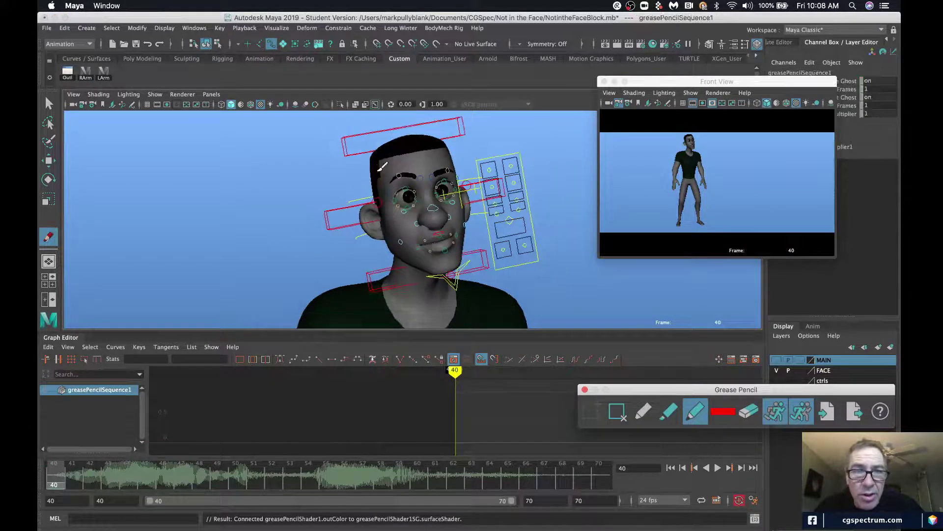
{"action": "left_click", "coordinate": [376, 145]}
{"action": "left_click_drag", "start_coordinate": [371, 163], "coordinate": [373, 206]}
{"action": "left_click_drag", "start_coordinate": [389, 250], "coordinate": [448, 281]}
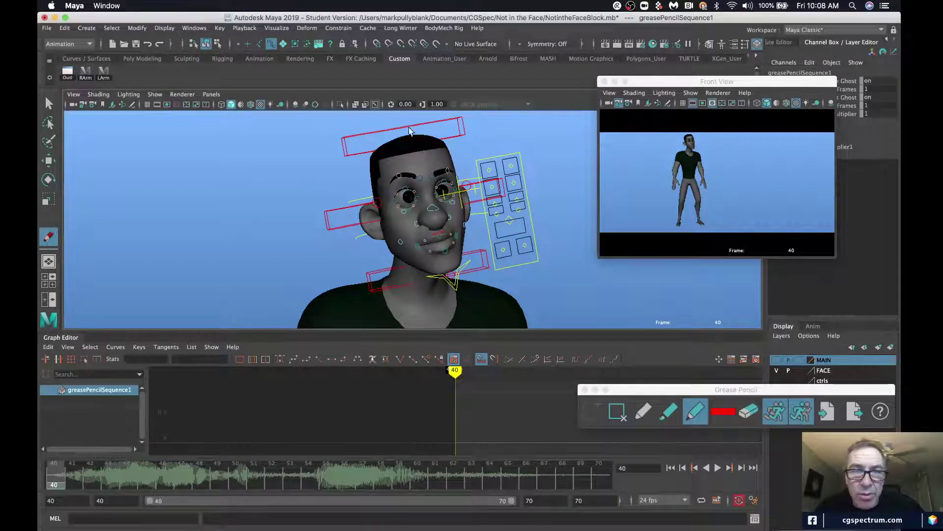
- Show grease pencil strokes in the viewport and draw a closed red outline around the head
{"action": "left_click", "coordinate": [112, 112]}
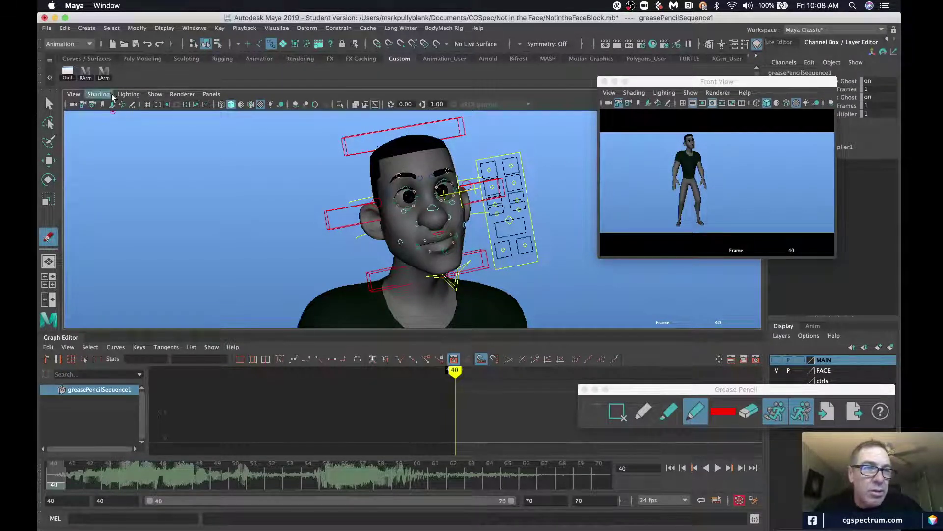
{"action": "left_click", "coordinate": [153, 97]}
{"action": "left_click", "coordinate": [214, 467]}
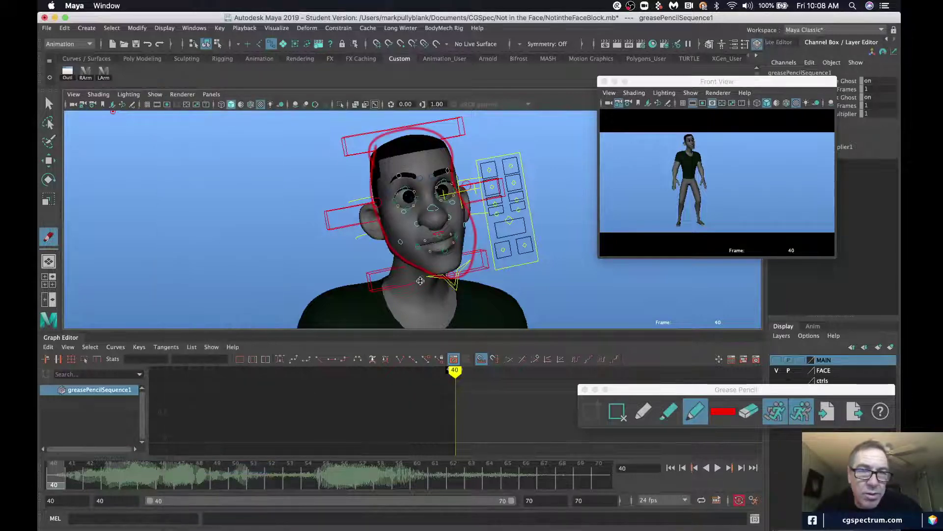
{"action": "left_click_drag", "start_coordinate": [374, 161], "coordinate": [397, 256]}
{"action": "mouse_move", "coordinate": [437, 281]}
{"action": "left_mouse_down"}
{"action": "mouse_move", "coordinate": [470, 259]}
{"action": "mouse_move", "coordinate": [467, 221]}
{"action": "mouse_move", "coordinate": [453, 173]}
{"action": "mouse_move", "coordinate": [428, 142]}
{"action": "mouse_move", "coordinate": [395, 133]}
{"action": "left_mouse_up"}
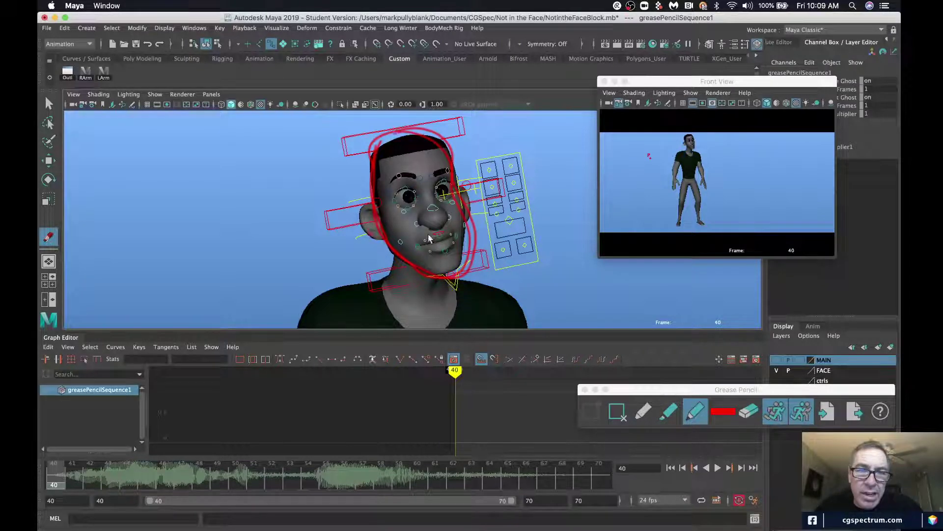
- Sketch two running legs with feet beneath the red head outline on an empty area of the view
{"action": "middle_click_drag", "start_coordinate": [430, 236], "coordinate": [595, 226], "text": "alt"}
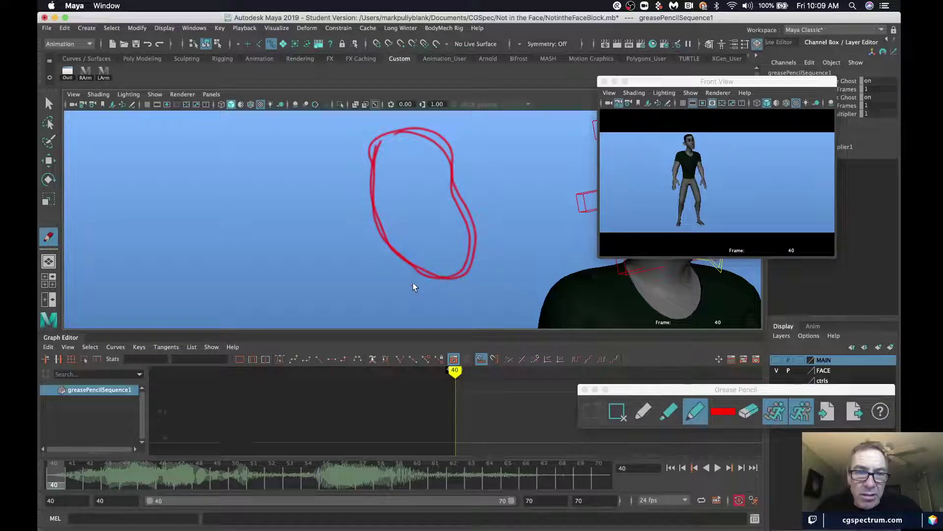
{"action": "left_click_drag", "start_coordinate": [352, 297], "coordinate": [399, 254]}
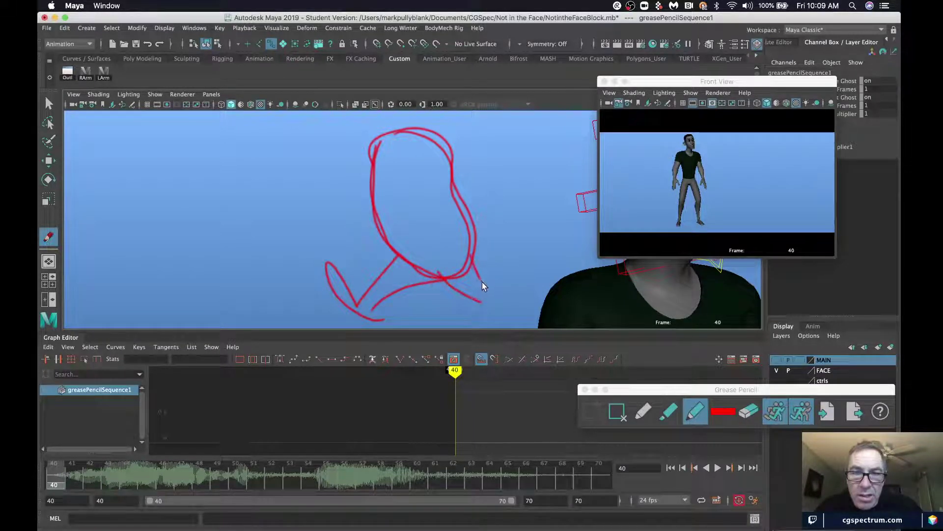
{"action": "mouse_move", "coordinate": [482, 303]}
{"action": "left_mouse_down"}
{"action": "mouse_move", "coordinate": [528, 298]}
{"action": "mouse_move", "coordinate": [521, 315]}
{"action": "mouse_move", "coordinate": [535, 321]}
{"action": "mouse_move", "coordinate": [484, 278]}
{"action": "left_mouse_up"}
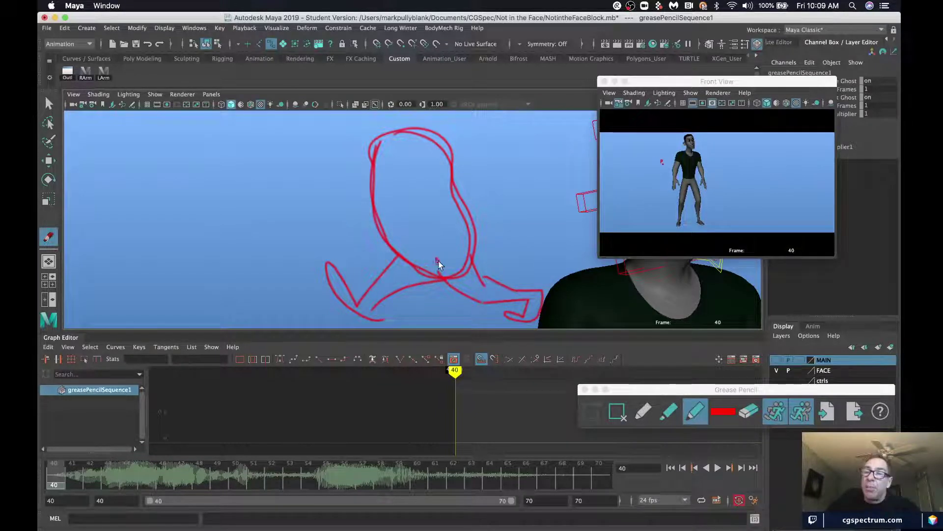
- Delete the grease pencil frame with its sketch, close Grease Pencil, and return to the Select tool
{"action": "left_click", "coordinate": [616, 408]}
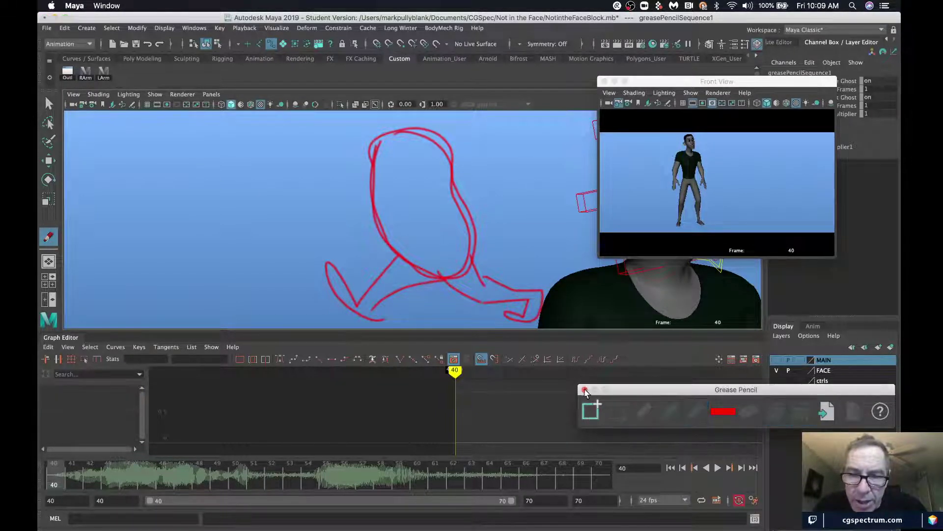
{"action": "left_click", "coordinate": [584, 390]}
{"action": "left_click", "coordinate": [45, 104]}
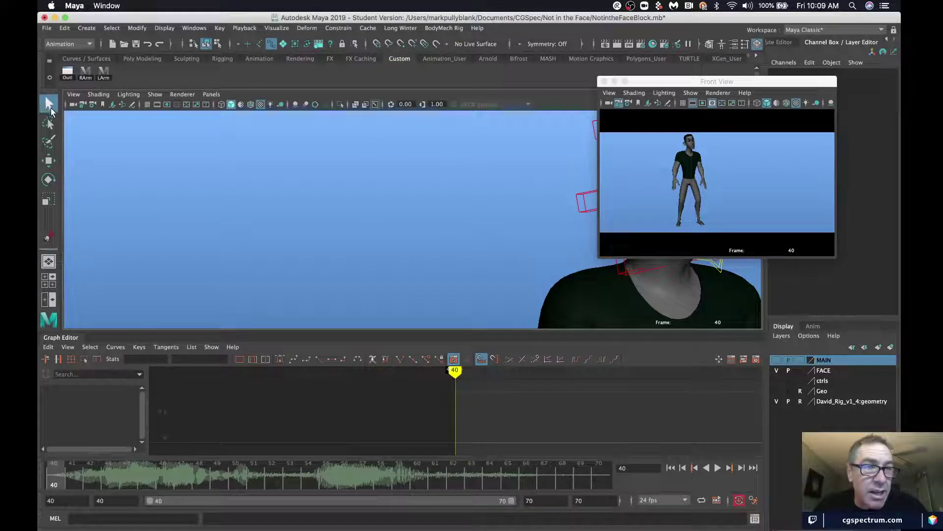
- Shift the top of the head sideways by moving squashTop_M to about 0.971 on Translate X at frame 40
{"action": "middle_click_drag", "start_coordinate": [513, 250], "coordinate": [194, 242], "text": "alt"}
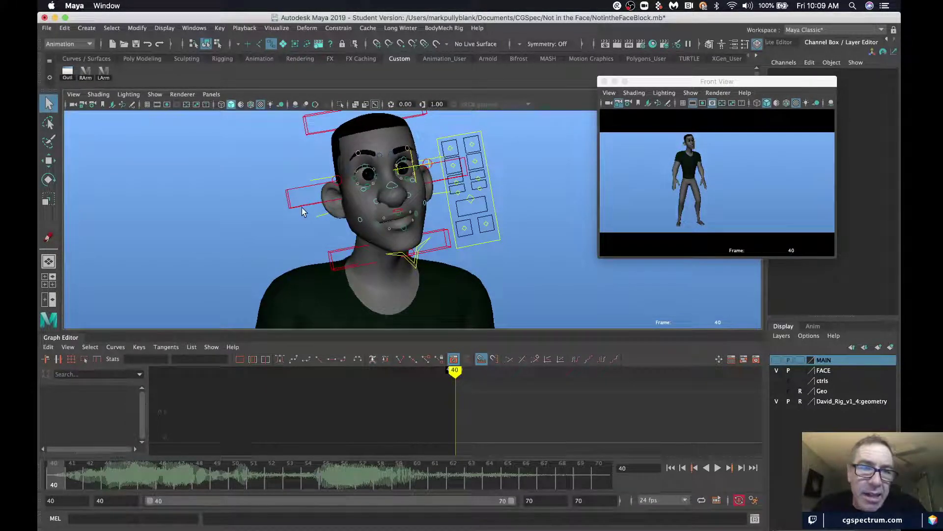
{"action": "middle_click_drag", "start_coordinate": [327, 141], "coordinate": [333, 177], "text": "alt"}
{"action": "left_click", "coordinate": [333, 170]}
{"action": "key", "text": "e"}
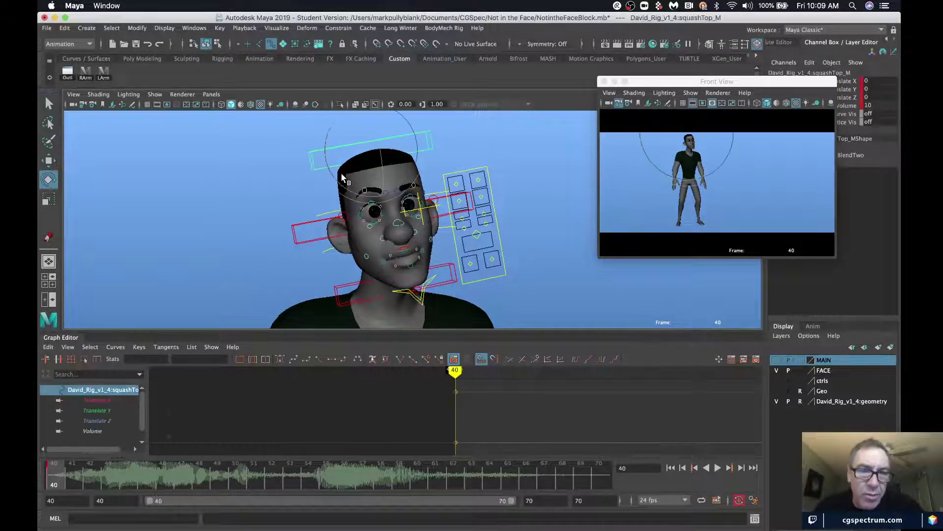
{"action": "key", "text": "w"}
{"action": "left_click_drag", "start_coordinate": [417, 140], "coordinate": [427, 139]}
{"action": "left_click_drag", "start_coordinate": [426, 137], "coordinate": [424, 138]}
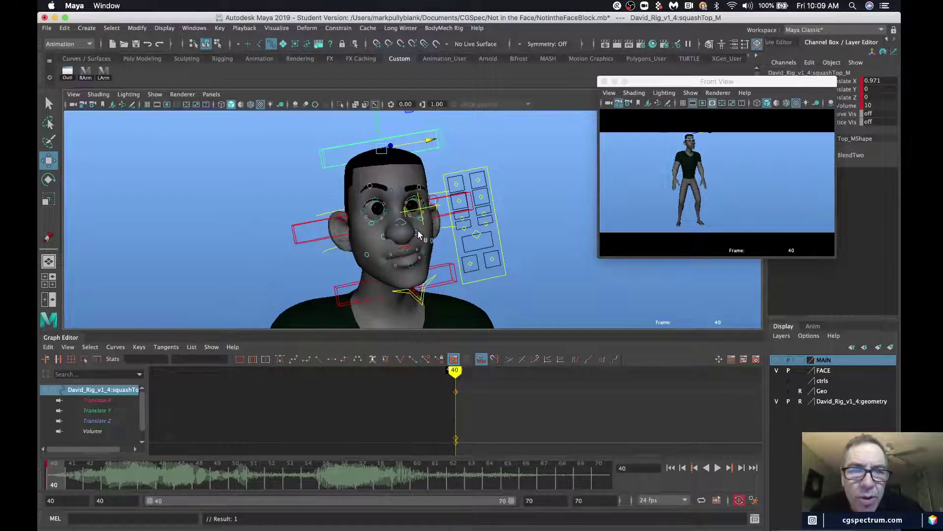
- Lower the character's left eyebrow and adjust its inner end with the browInner_L control at frame 40
{"action": "left_click_drag", "start_coordinate": [388, 247], "coordinate": [374, 182], "text": "alt"}
{"action": "left_click", "coordinate": [359, 204]}
{"action": "left_click", "coordinate": [379, 196]}
{"action": "left_click", "coordinate": [352, 200]}
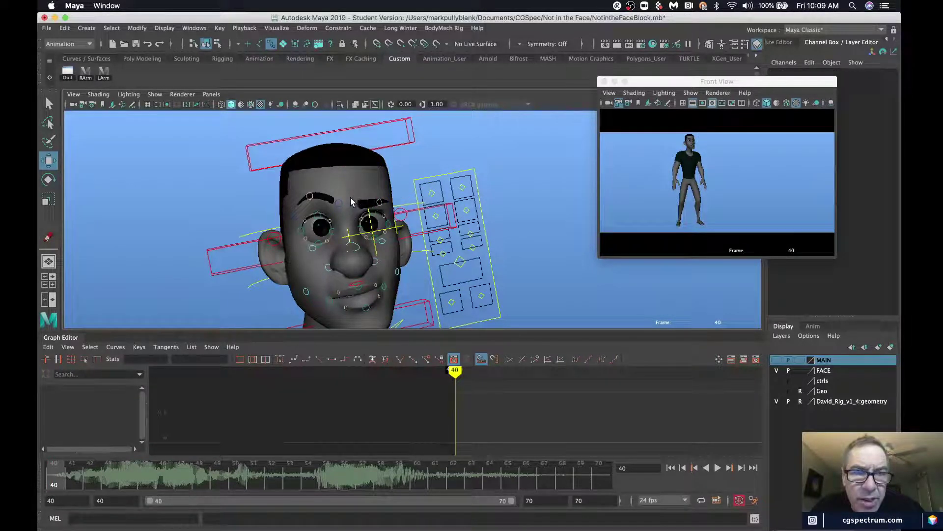
{"action": "left_click", "coordinate": [352, 201]}
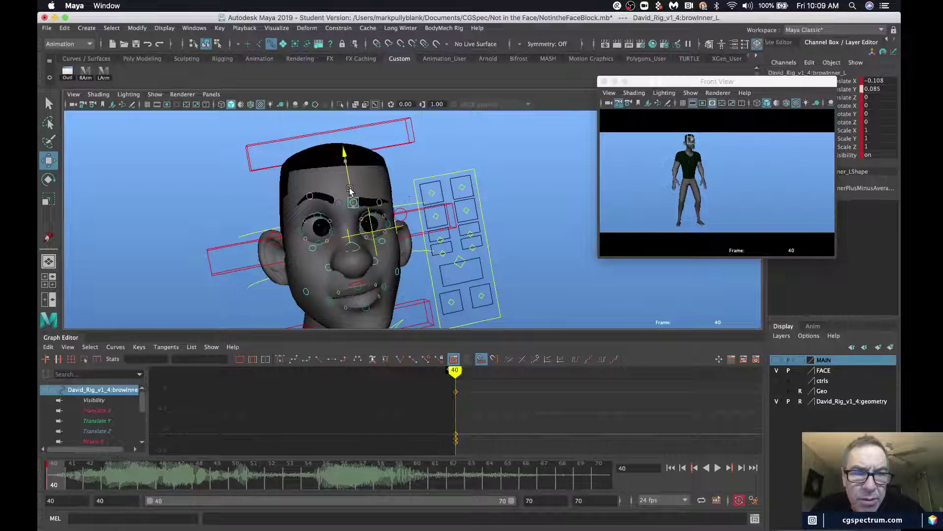
{"action": "left_click_drag", "start_coordinate": [350, 190], "coordinate": [320, 250]}
- Lower the mouth corners by moving Lip6_R to about -0.133 and Lip6_L to about -0.251 on Translate Y
{"action": "left_click", "coordinate": [320, 256]}
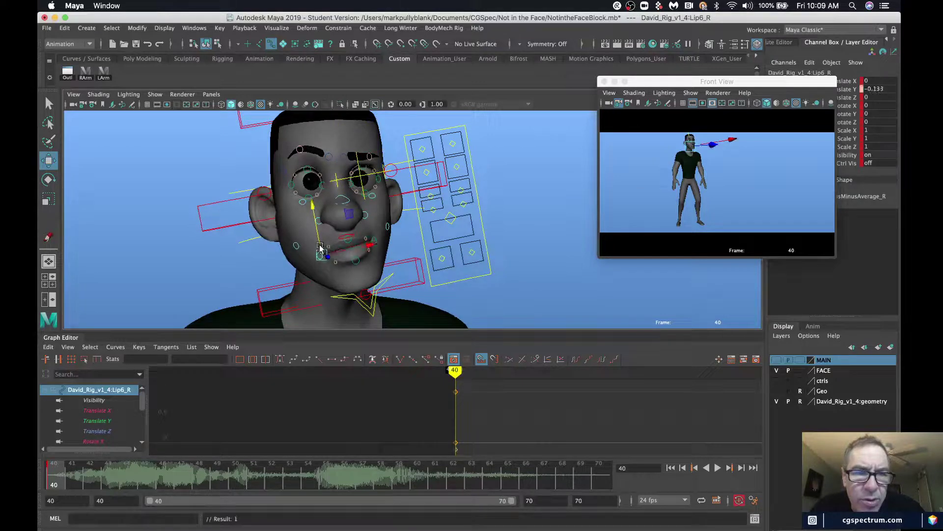
{"action": "left_click", "coordinate": [377, 239]}
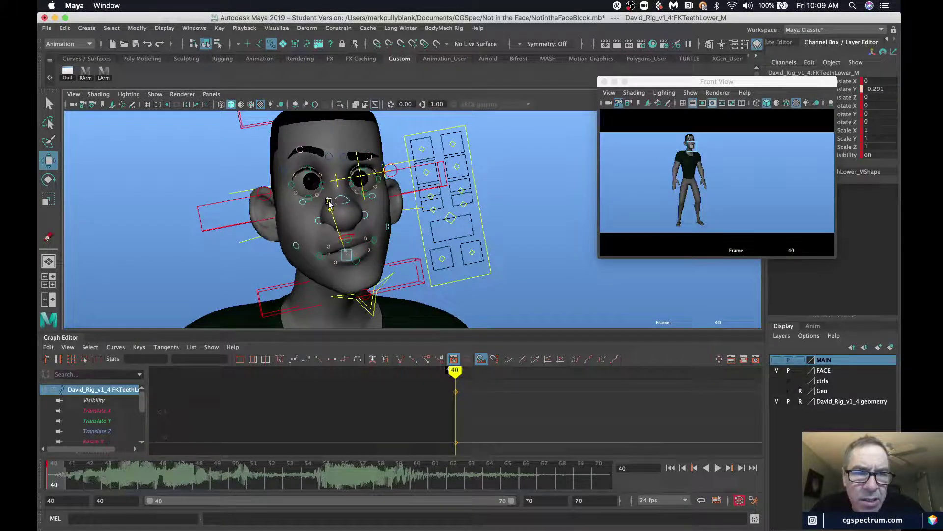
{"action": "key", "text": "ctrl+z"}
{"action": "left_click", "coordinate": [379, 257]}
{"action": "left_click", "coordinate": [373, 239]}
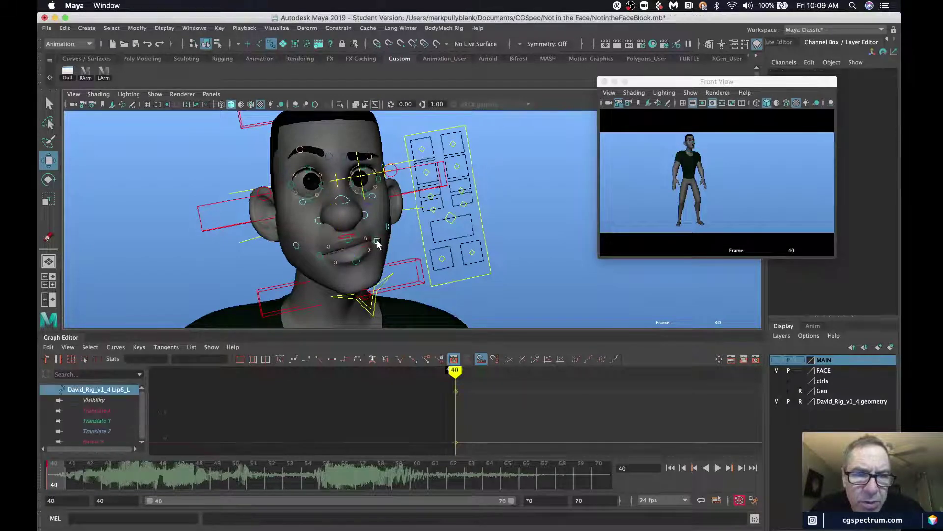
{"action": "left_click_drag", "start_coordinate": [368, 215], "coordinate": [369, 221]}
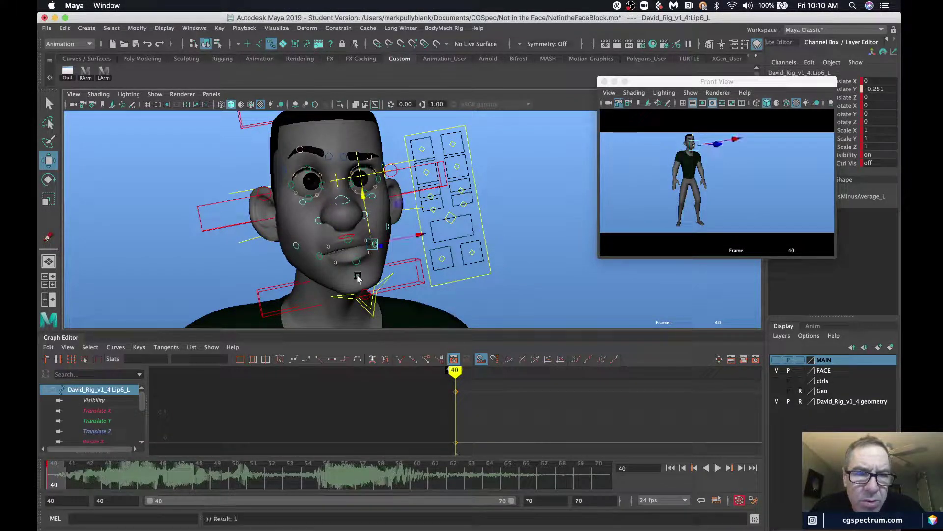
- Open the jaw slightly by rotating the FKJaw_M control to about 4.562 on X at frame 40
{"action": "left_click", "coordinate": [367, 299]}
{"action": "left_click_drag", "start_coordinate": [355, 264], "coordinate": [359, 271]}
{"action": "key", "text": "ctrl+z"}
{"action": "left_click", "coordinate": [372, 316]}
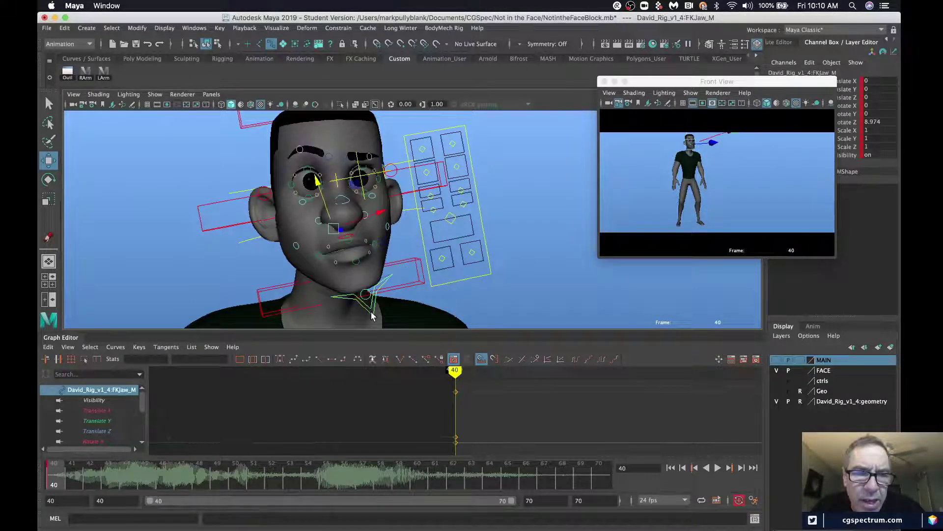
{"action": "key", "text": "e"}
{"action": "left_click_drag", "start_coordinate": [346, 252], "coordinate": [347, 257]}
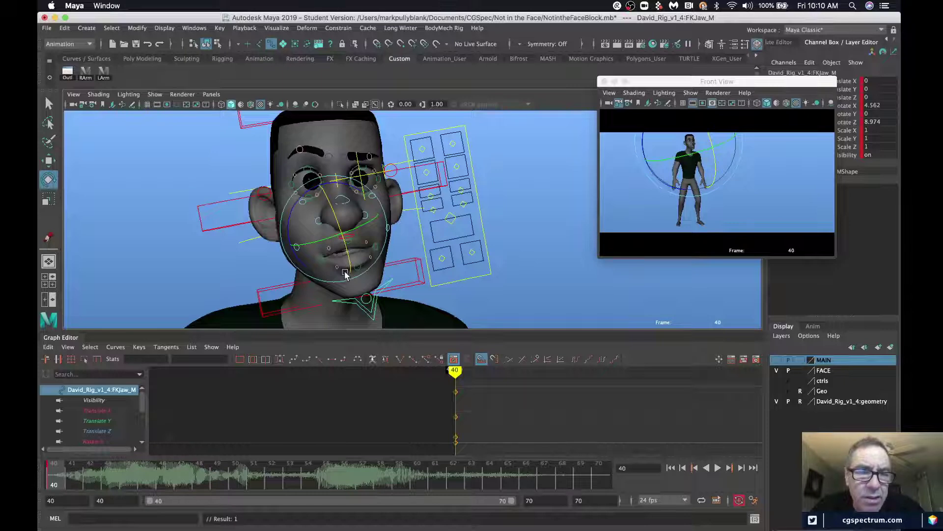
- Raise the left side of the upper lip by moving upperLip3_L to about 0.368 on Translate Y, and key it at frame 40
{"action": "left_click", "coordinate": [249, 256]}
{"action": "left_click", "coordinate": [370, 237]}
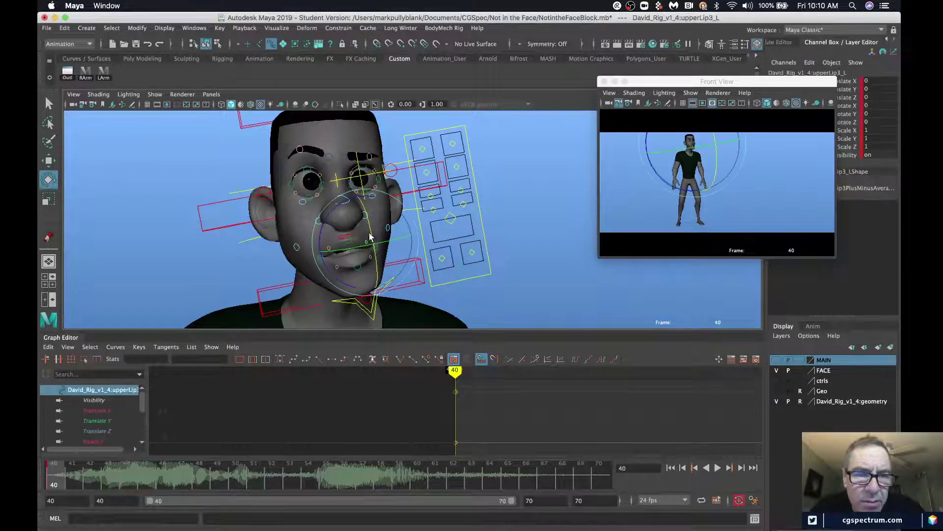
{"action": "key", "text": "w"}
{"action": "left_click_drag", "start_coordinate": [365, 231], "coordinate": [364, 222]}
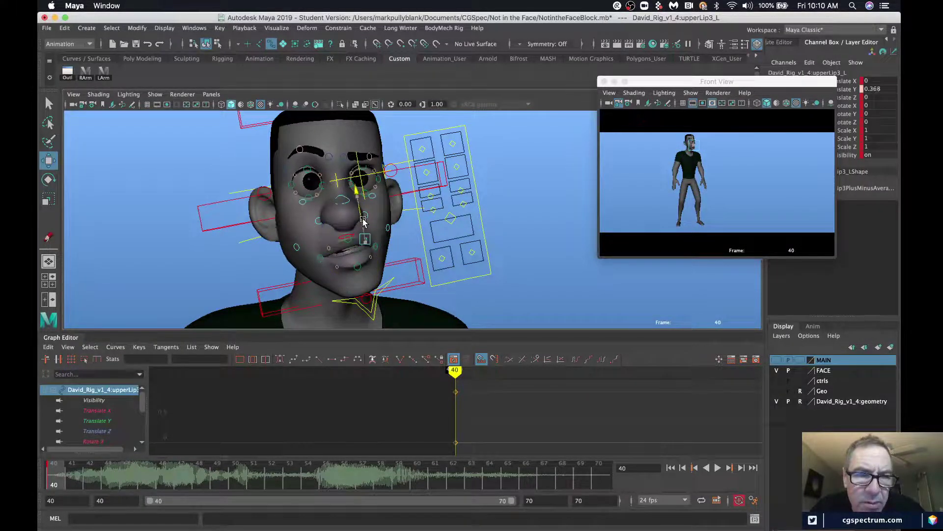
{"action": "key", "text": "s"}
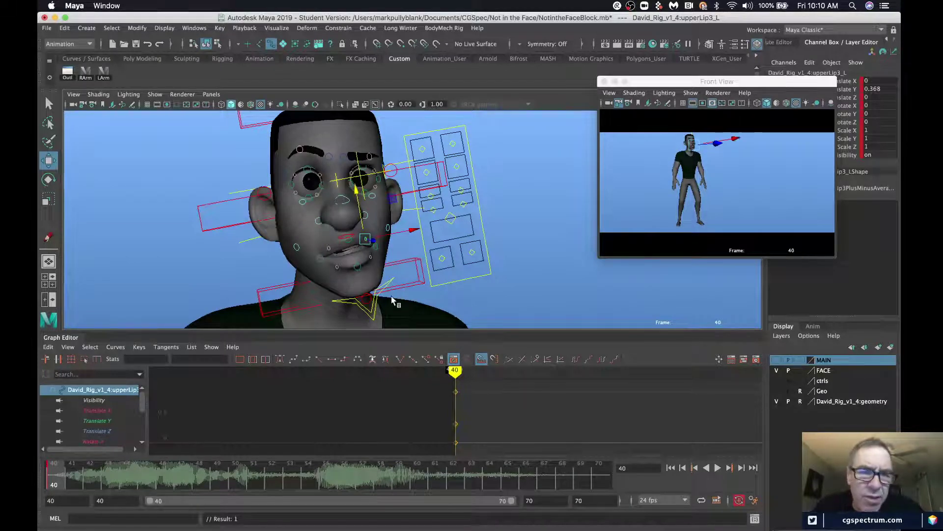
{"action": "scroll", "coordinate": [414, 313], "scroll_direction": "down", "scroll_amount": 3}
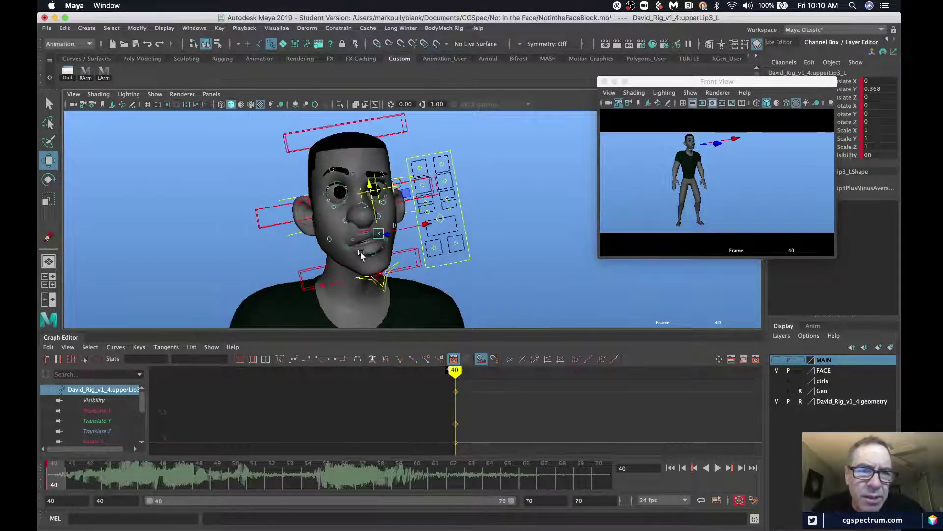
{"action": "left_click", "coordinate": [383, 291]}
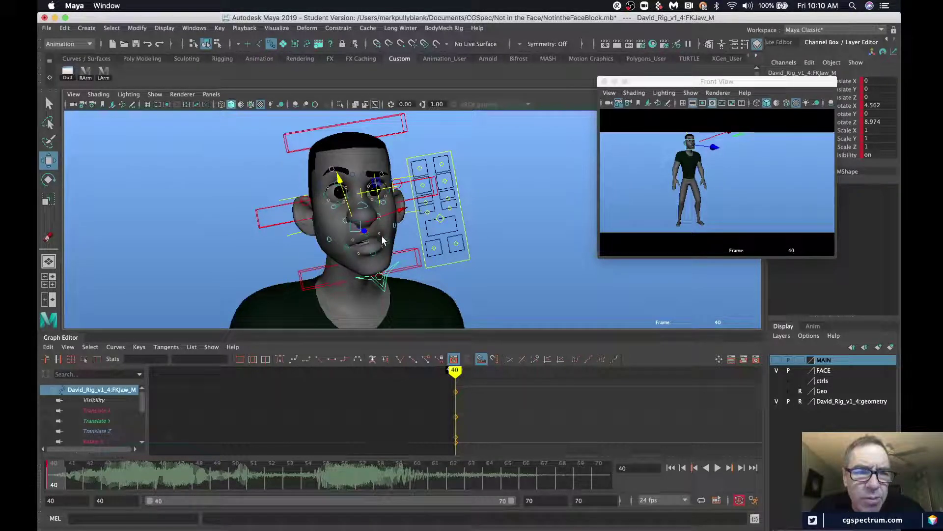
{"action": "scroll", "coordinate": [381, 238], "scroll_direction": "up", "scroll_amount": 3}
{"action": "left_click", "coordinate": [355, 271]}
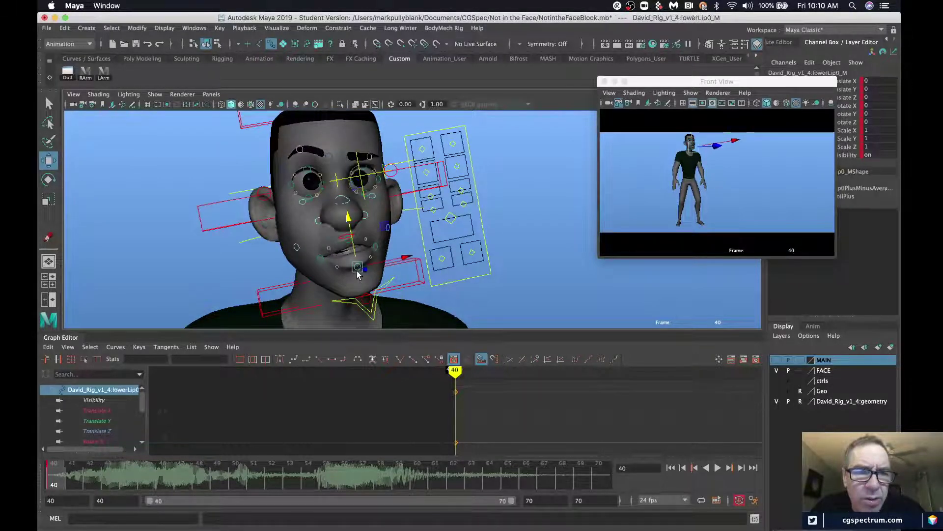
- Show the MAIN display layer and select the Main control at the feet, with the Front View window moved clear of its attributes
{"action": "scroll", "coordinate": [351, 272], "scroll_direction": "down", "scroll_amount": 8}
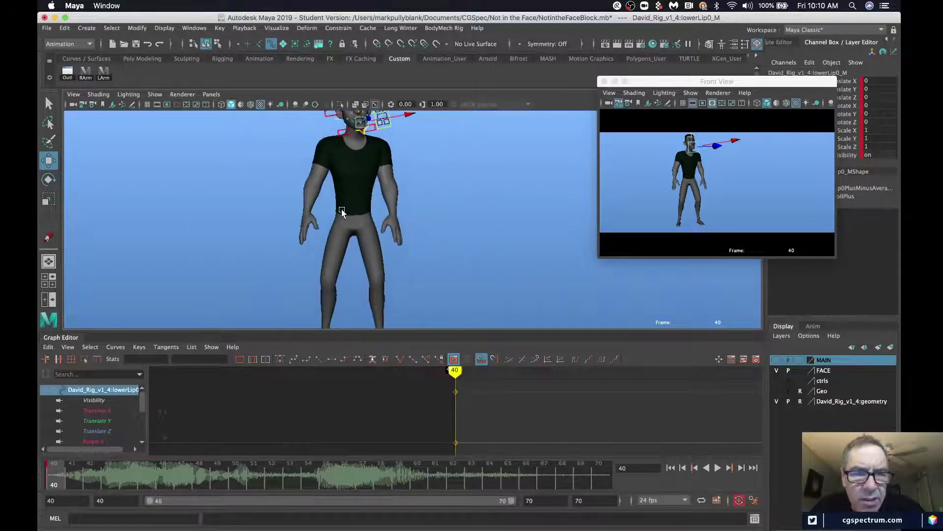
{"action": "left_click_drag", "start_coordinate": [342, 211], "coordinate": [358, 279], "text": "alt"}
{"action": "middle_click_drag", "start_coordinate": [358, 279], "coordinate": [358, 231], "text": "alt"}
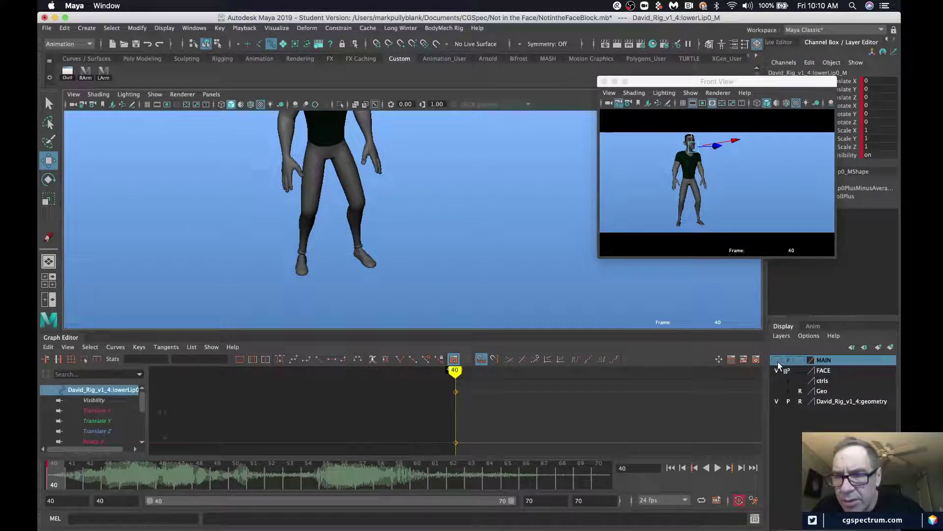
{"action": "left_click", "coordinate": [337, 284]}
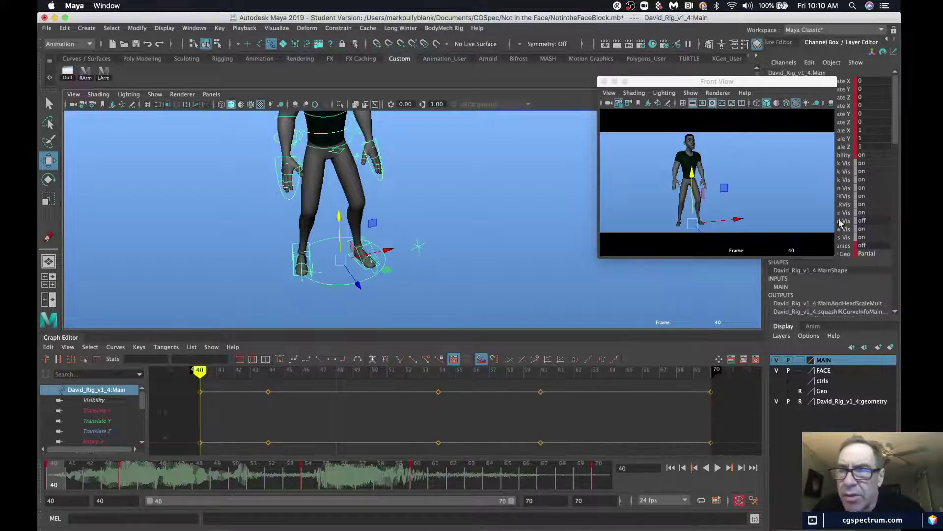
{"action": "left_click_drag", "start_coordinate": [766, 76], "coordinate": [711, 76]}
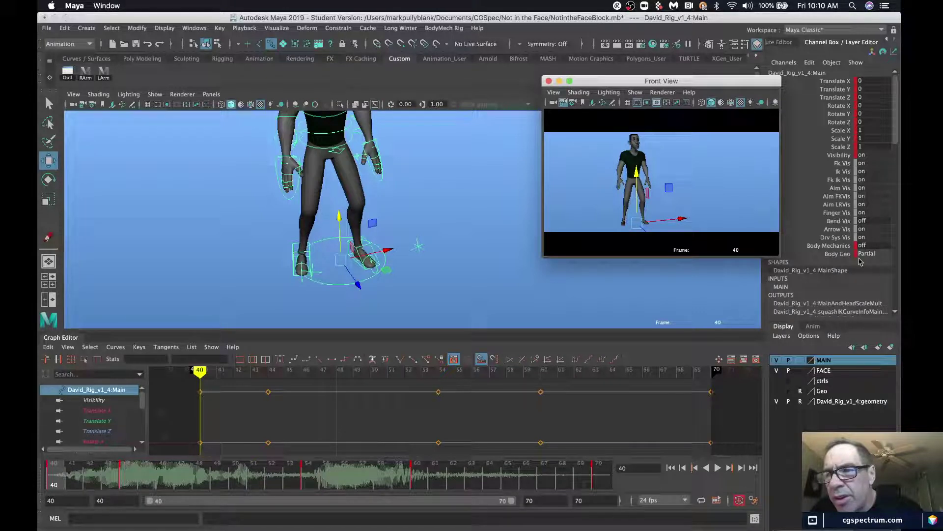
- Turn Body Mechanics on for the Main control and inspect the character's head from several angles
{"action": "double_click", "coordinate": [872, 247]}
{"action": "type", "text": "1"}
{"action": "key", "text": "Return"}
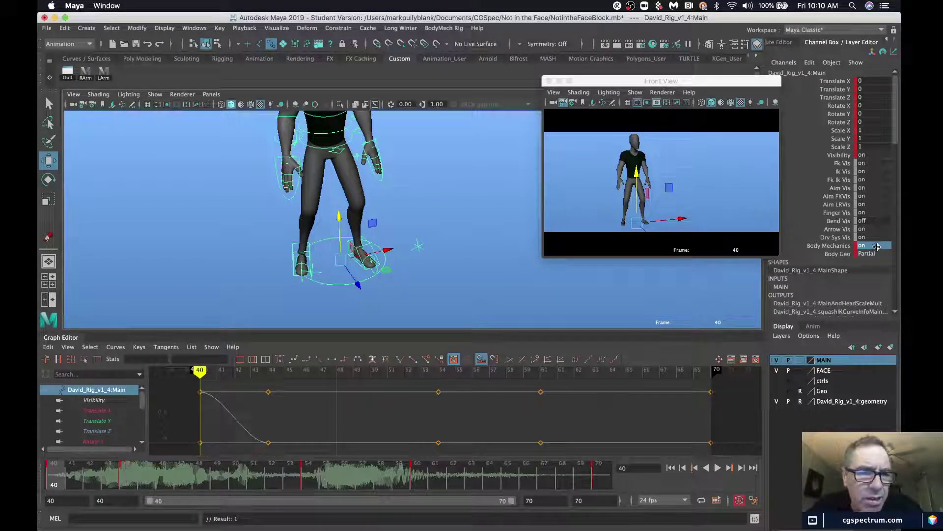
{"action": "right_click_drag", "start_coordinate": [366, 239], "coordinate": [380, 162], "text": "alt"}
{"action": "middle_click_drag", "start_coordinate": [382, 132], "coordinate": [395, 172], "text": "alt"}
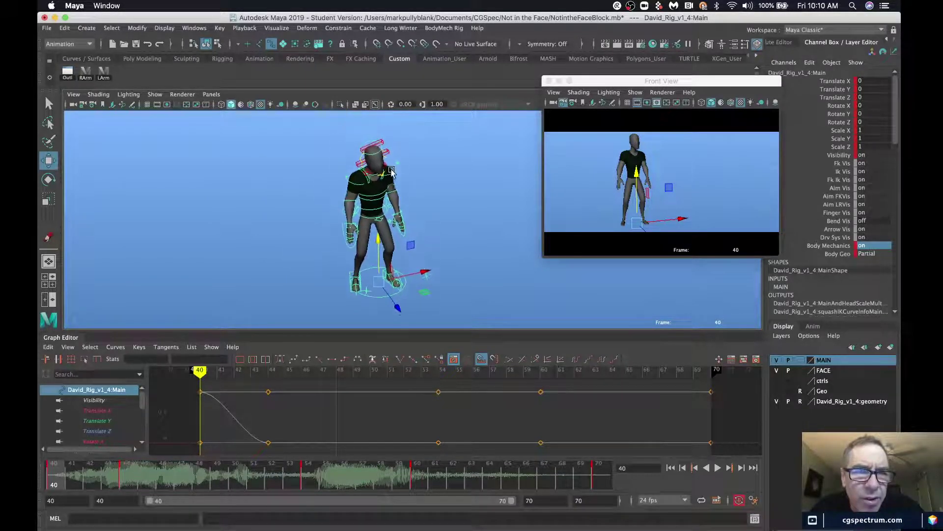
{"action": "left_click_drag", "start_coordinate": [395, 172], "coordinate": [429, 163], "text": "alt"}
{"action": "scroll", "coordinate": [429, 164], "scroll_direction": "up", "scroll_amount": 5}
{"action": "middle_click_drag", "start_coordinate": [404, 140], "coordinate": [427, 208], "text": "alt"}
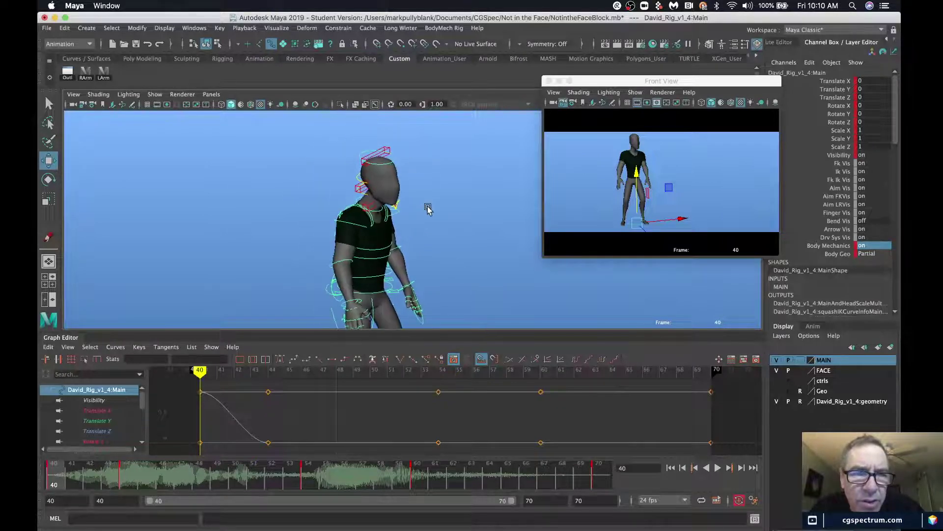
{"action": "left_click_drag", "start_coordinate": [456, 216], "coordinate": [422, 216], "text": "alt"}
- Turn Body Mechanics back off on the Main control
{"action": "left_click", "coordinate": [871, 245]}
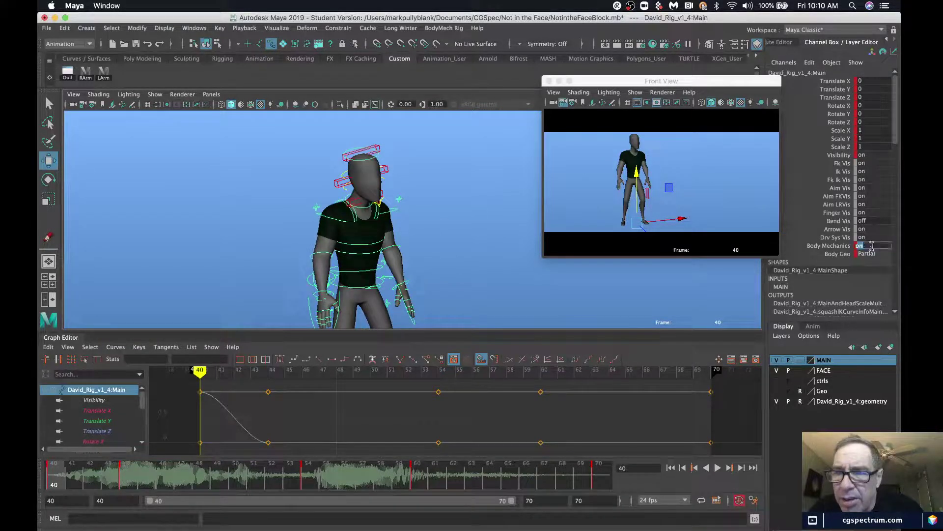
{"action": "type", "text": "0"}
{"action": "key", "text": "Return"}
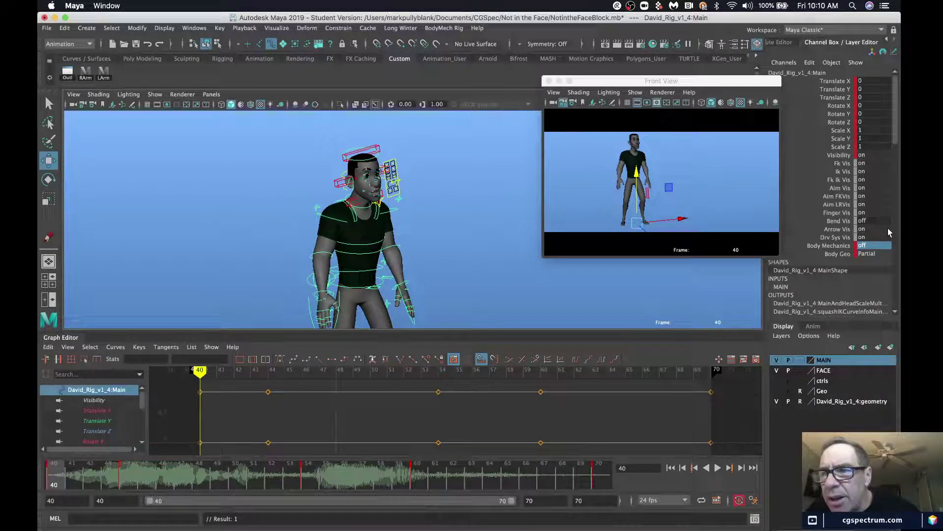
- Try the Full option for Body Geo on the Main control, and return it to Partial
{"action": "left_click", "coordinate": [877, 255]}
{"action": "left_click", "coordinate": [878, 264]}
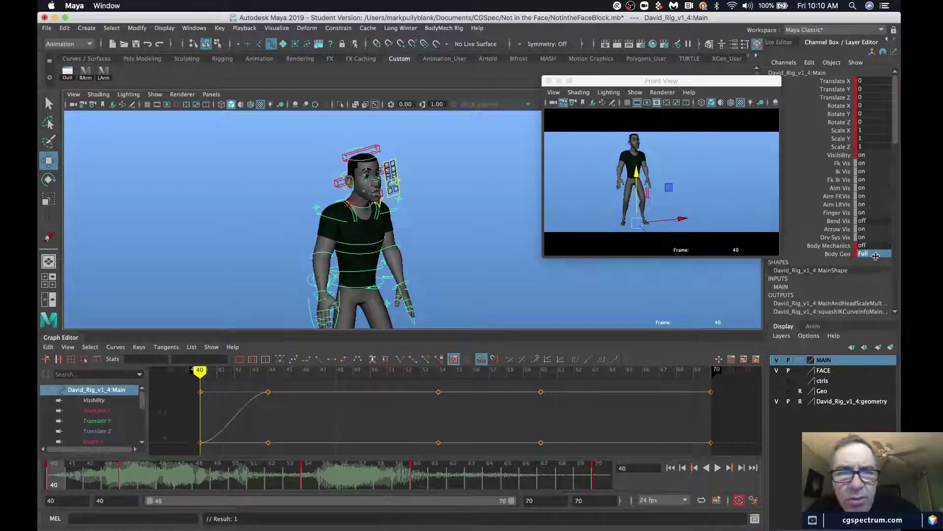
{"action": "left_click", "coordinate": [877, 256]}
{"action": "left_click", "coordinate": [876, 274]}
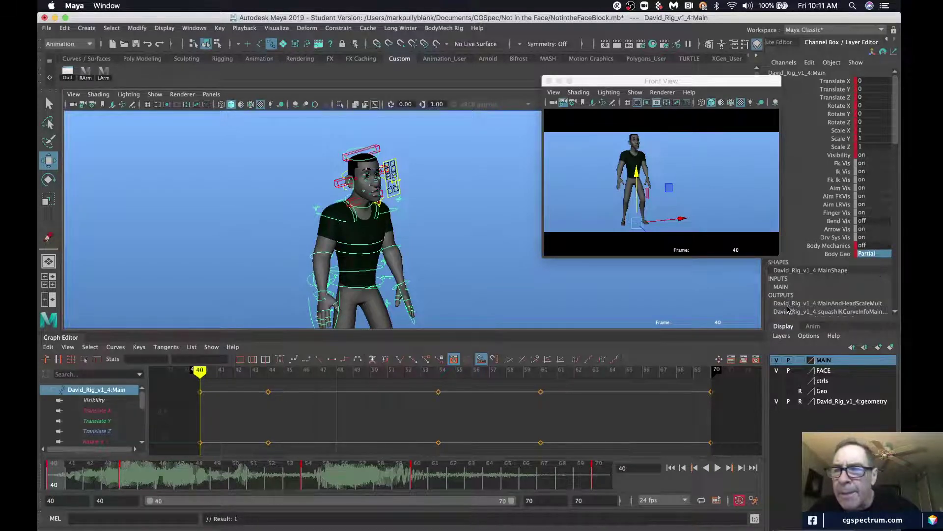
- Hide the body controls by turning off the visibility of the MAIN display layer
{"action": "scroll", "coordinate": [374, 215], "scroll_direction": "up", "scroll_amount": 3}
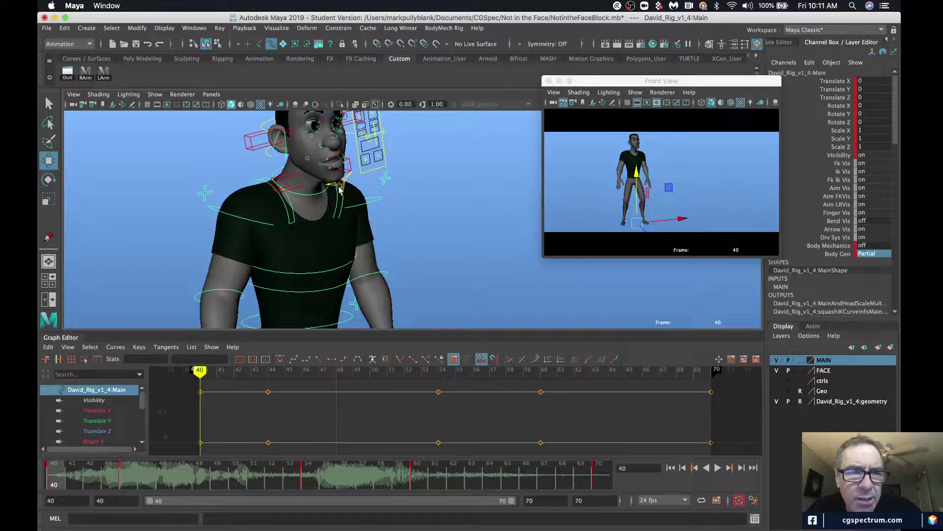
{"action": "middle_click_drag", "start_coordinate": [339, 189], "coordinate": [340, 190], "text": "alt"}
{"action": "left_click", "coordinate": [777, 360]}
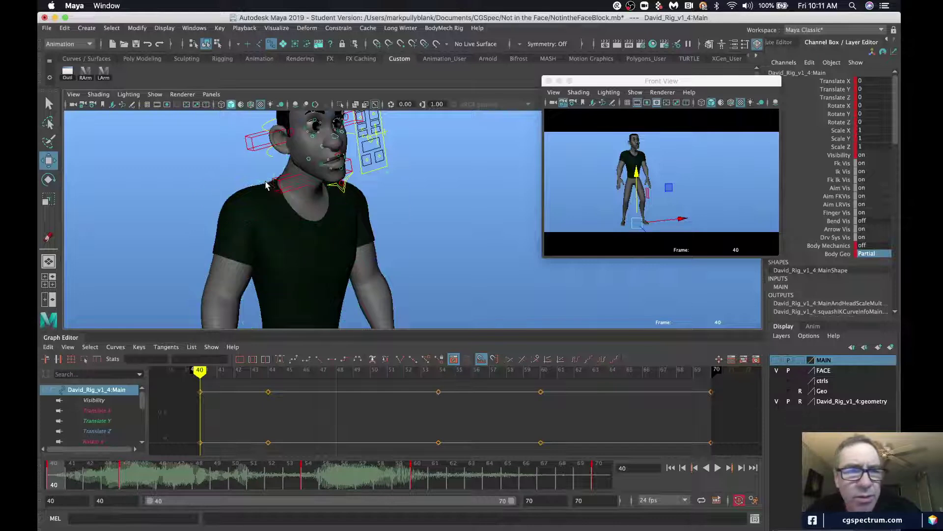
{"action": "scroll", "coordinate": [339, 173], "scroll_direction": "down", "scroll_amount": 3}
{"action": "middle_click_drag", "start_coordinate": [340, 175], "coordinate": [341, 184], "text": "alt"}
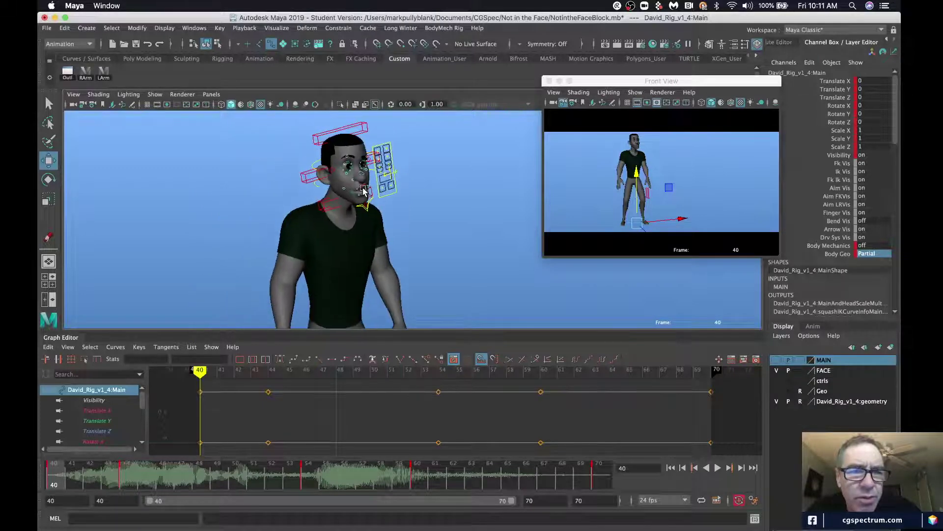
- Select the ctrlBox face panel and FKLips_M, and examine the facial controls around the mouth up close
{"action": "left_click", "coordinate": [392, 196]}
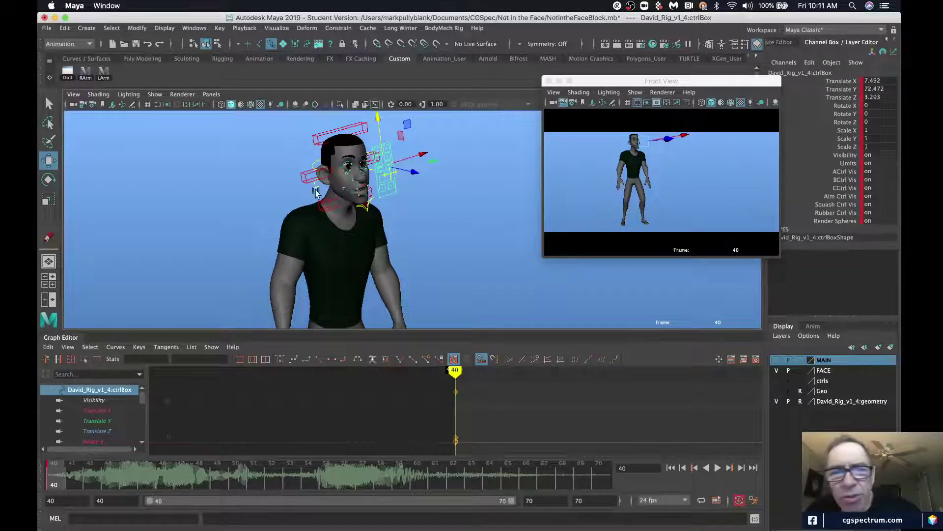
{"action": "scroll", "coordinate": [347, 181], "scroll_direction": "up", "scroll_amount": 2}
{"action": "middle_click_drag", "start_coordinate": [347, 137], "coordinate": [380, 181], "text": "alt"}
{"action": "left_click_drag", "start_coordinate": [381, 182], "coordinate": [368, 178], "text": "alt"}
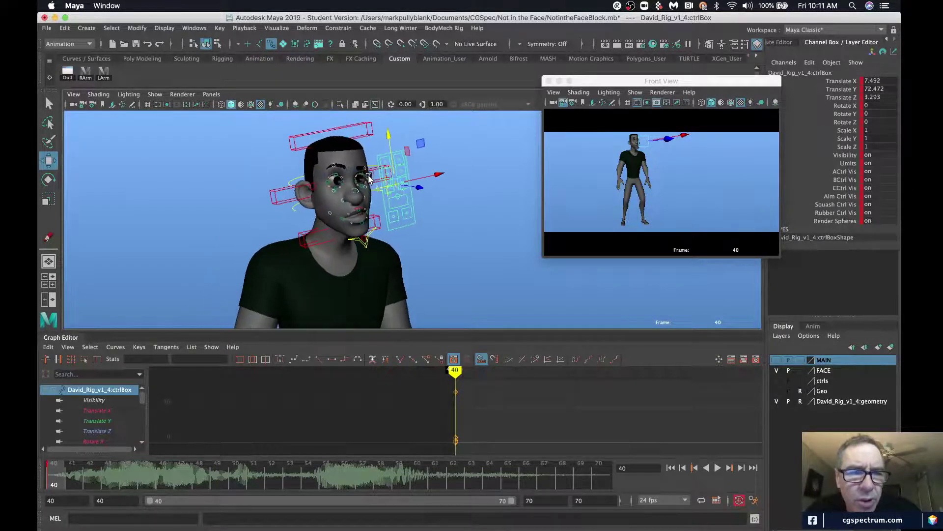
{"action": "right_click_drag", "start_coordinate": [301, 177], "coordinate": [339, 179], "text": "alt"}
{"action": "middle_click_drag", "start_coordinate": [299, 176], "coordinate": [320, 180], "text": "alt"}
{"action": "left_click_drag", "start_coordinate": [320, 180], "coordinate": [330, 182], "text": "alt"}
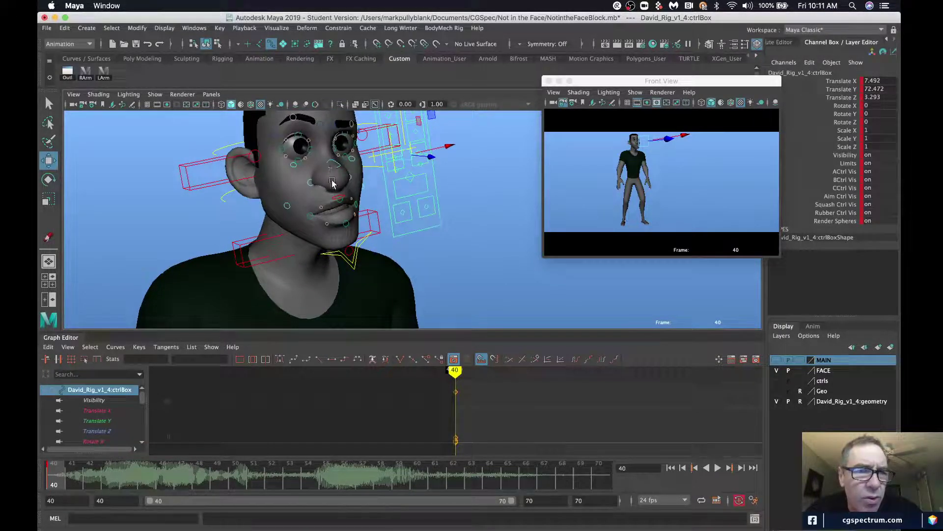
{"action": "left_click_drag", "start_coordinate": [338, 223], "coordinate": [309, 211], "text": "alt"}
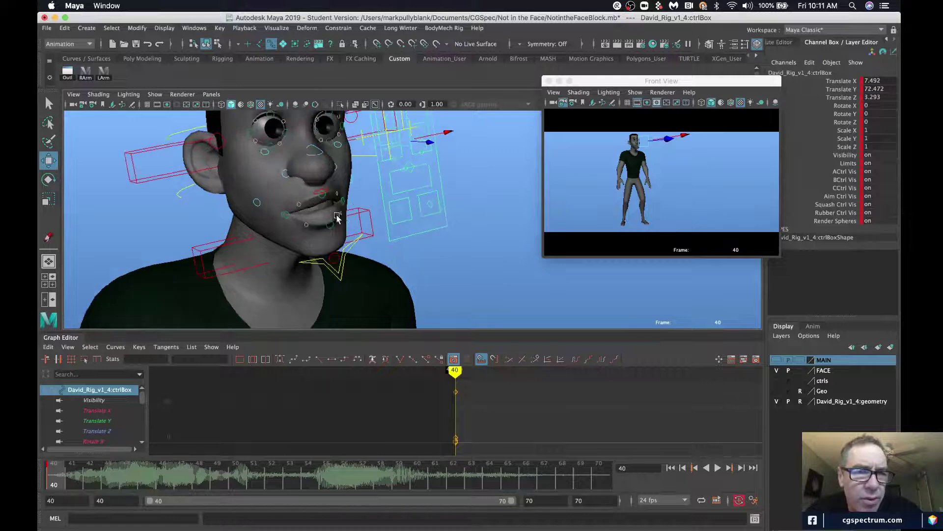
{"action": "left_click", "coordinate": [314, 193]}
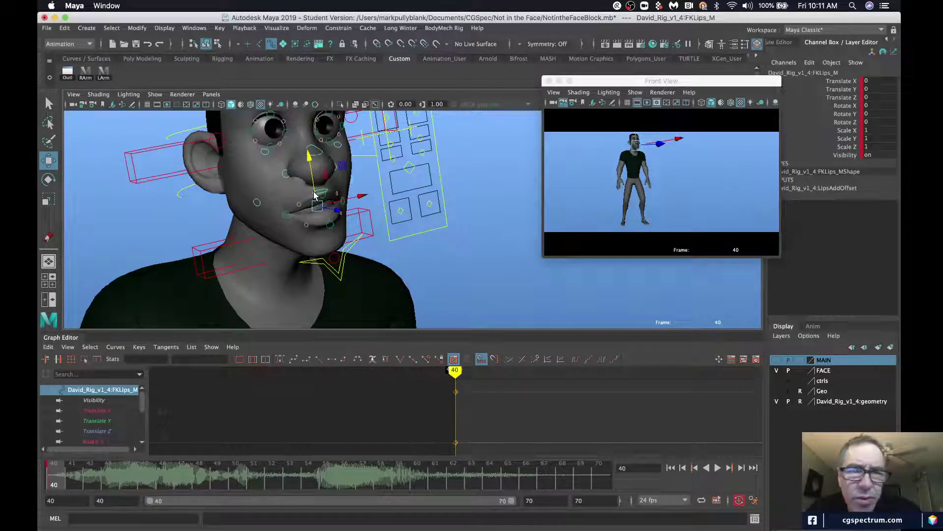
- Try ctrlMouthCorner_R at about 0.956 on Translate X and -1 on Translate Y, and undo the move
{"action": "left_click", "coordinate": [395, 213]}
{"action": "left_click_drag", "start_coordinate": [396, 215], "coordinate": [418, 222]}
{"action": "key", "text": "super+z"}
{"action": "scroll", "coordinate": [367, 229], "scroll_direction": "down", "scroll_amount": 2}
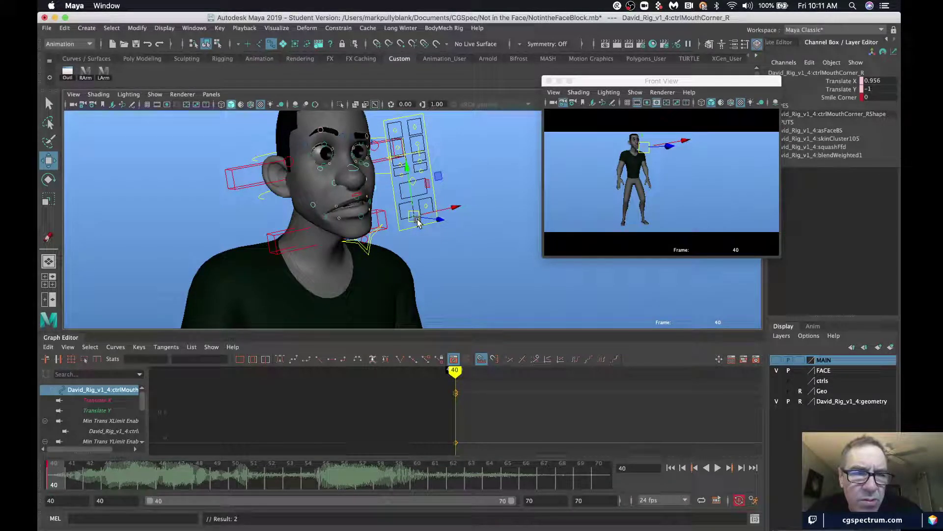
{"action": "key", "text": "super+z"}
- Raise the character's left lower eyelid slightly with its centre control and key it at frame 40
{"action": "scroll", "coordinate": [349, 193], "scroll_direction": "down", "scroll_amount": 3}
{"action": "scroll", "coordinate": [349, 206], "scroll_direction": "up", "scroll_amount": 5}
{"action": "middle_click_drag", "start_coordinate": [350, 193], "coordinate": [348, 210], "text": "alt"}
{"action": "left_click_drag", "start_coordinate": [358, 204], "coordinate": [315, 249], "text": "alt"}
{"action": "scroll", "coordinate": [315, 252], "scroll_direction": "up", "scroll_amount": 5}
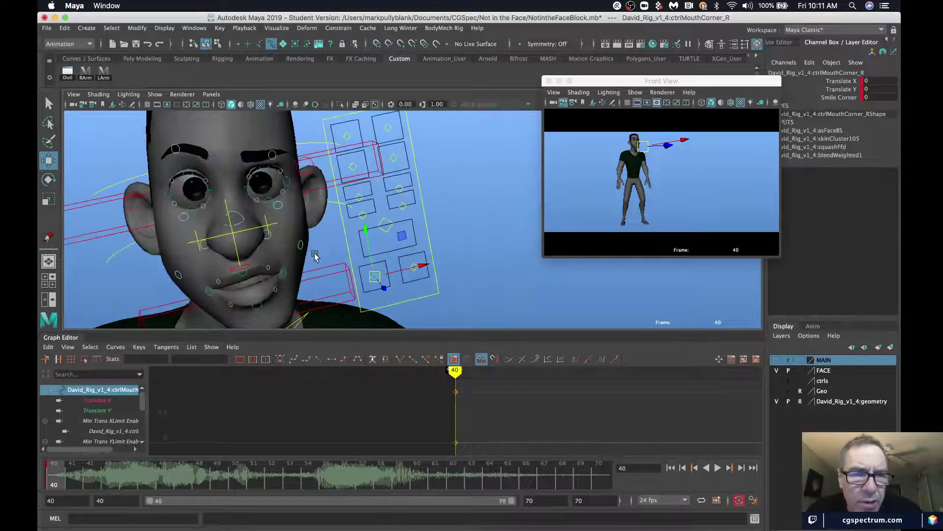
{"action": "left_click", "coordinate": [272, 207]}
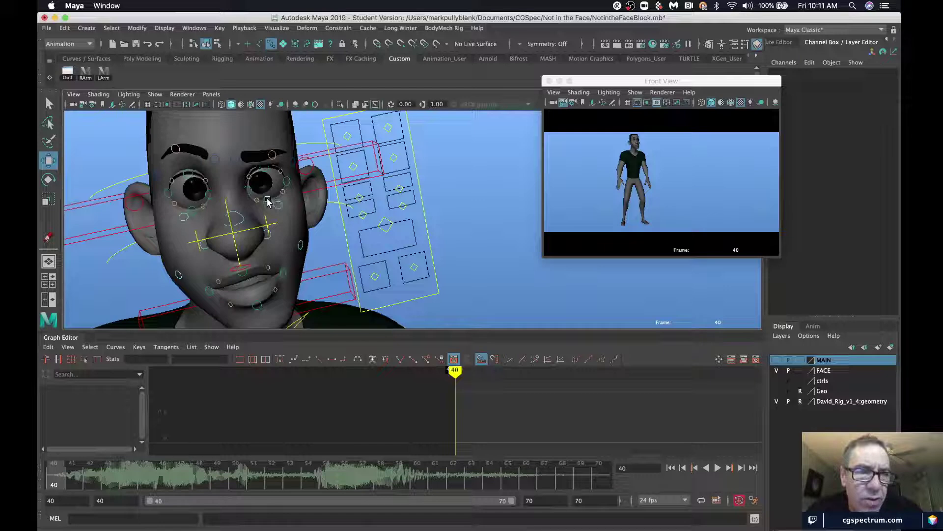
{"action": "left_click", "coordinate": [268, 199]}
{"action": "left_click_drag", "start_coordinate": [266, 178], "coordinate": [267, 171]}
{"action": "key", "text": "s"}
- Raise the left upper eyelid by moving upperLid1_L to about 0.16 on Translate Y, and key it at frame 40
{"action": "left_click", "coordinate": [269, 168]}
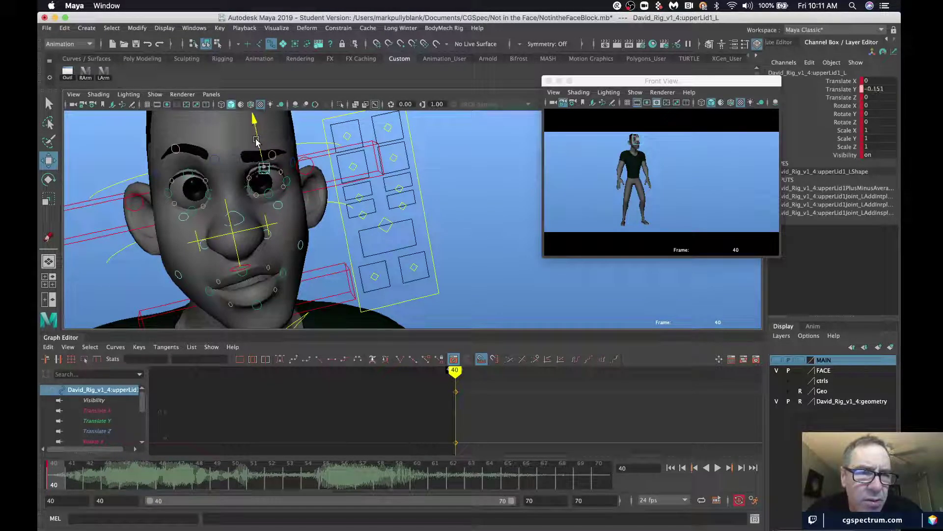
{"action": "left_click_drag", "start_coordinate": [256, 141], "coordinate": [257, 136]}
{"action": "key", "text": "s"}
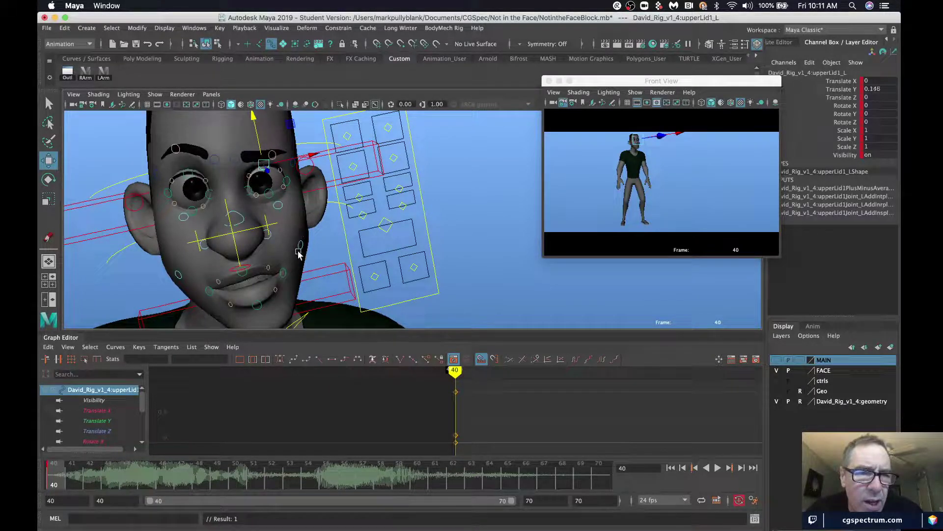
- Adjust the left nostril with noseCorner_L and rotate Nose_CTRL_M to about 3.857 on Z, keying both at frame 40
{"action": "left_click", "coordinate": [268, 237]}
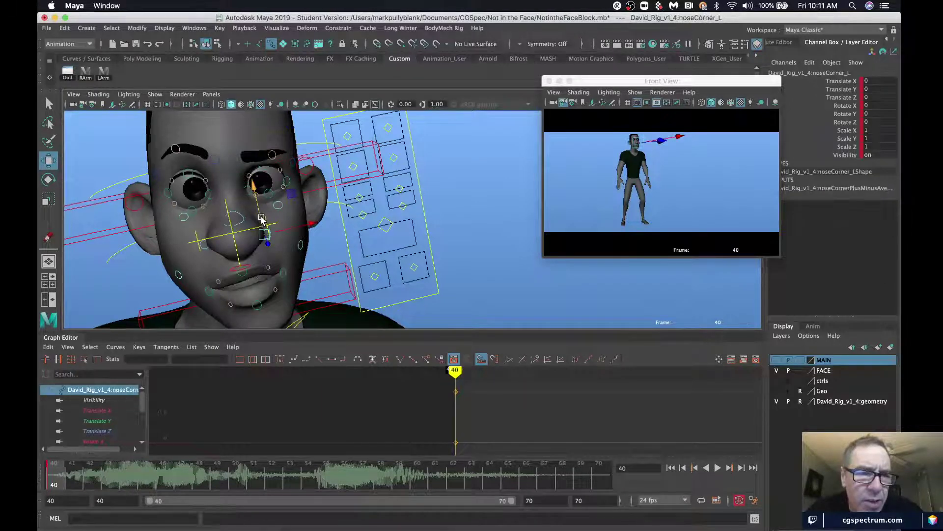
{"action": "left_click_drag", "start_coordinate": [262, 220], "coordinate": [268, 225]}
{"action": "key", "text": "s"}
{"action": "left_click", "coordinate": [253, 221]}
{"action": "key", "text": "e"}
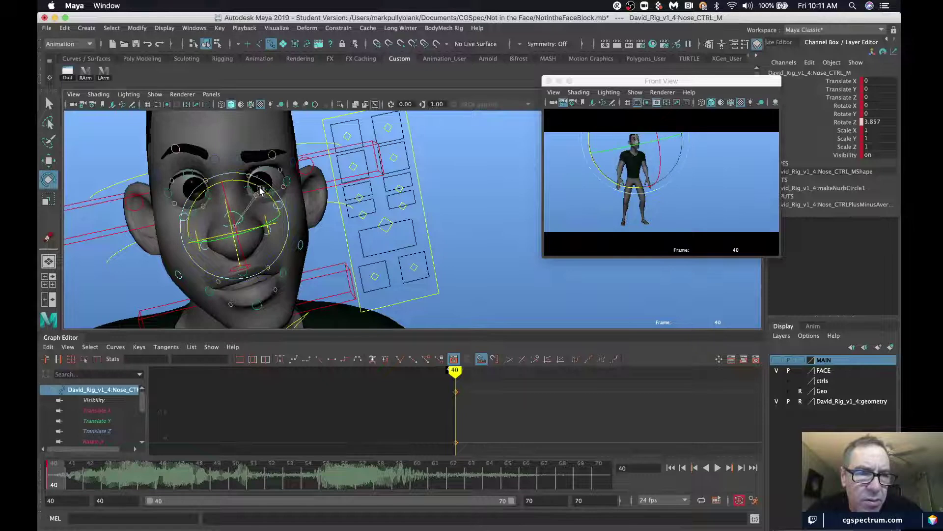
{"action": "key", "text": "s"}
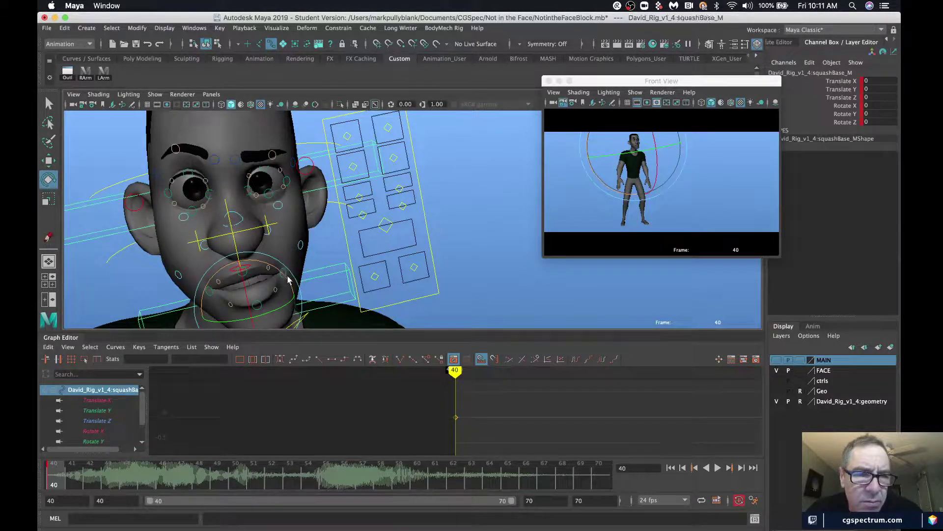
- Adjust the left mouth corner with Lip6_L and raise upperLip3_L to about 0.556 on Translate Y at frame 40
{"action": "left_click", "coordinate": [283, 272]}
{"action": "left_click", "coordinate": [282, 271]}
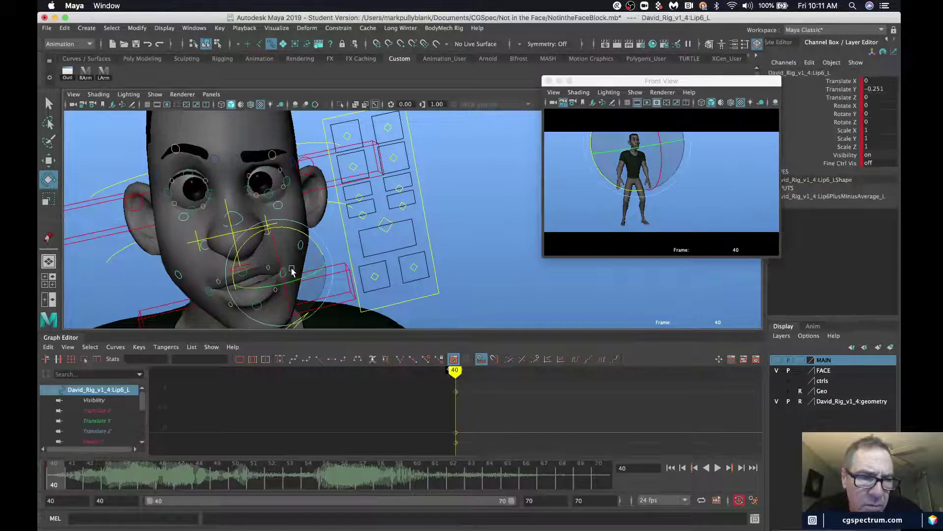
{"action": "key", "text": "w"}
{"action": "left_click_drag", "start_coordinate": [293, 272], "coordinate": [366, 260]}
{"action": "left_click", "coordinate": [271, 269]}
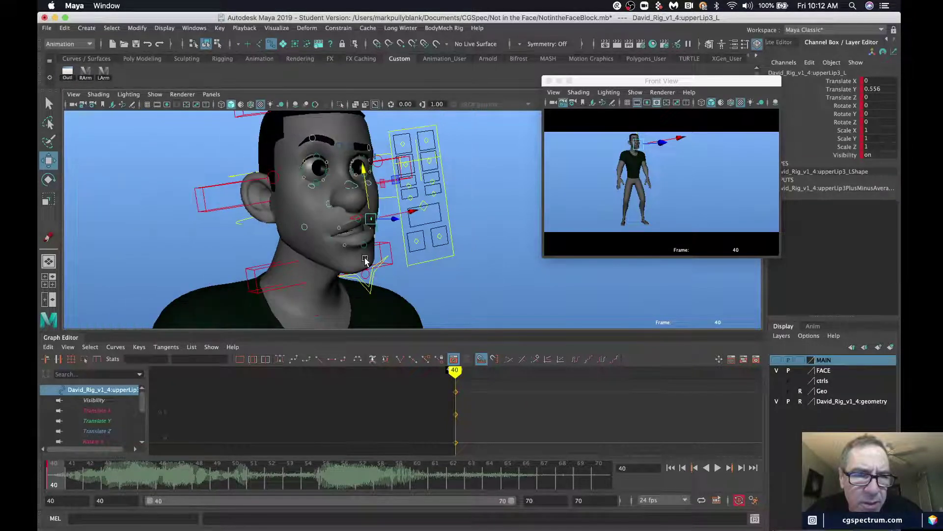
{"action": "left_click", "coordinate": [426, 202]}
{"action": "left_click_drag", "start_coordinate": [426, 202], "coordinate": [413, 219]}
{"action": "key", "text": "z"}
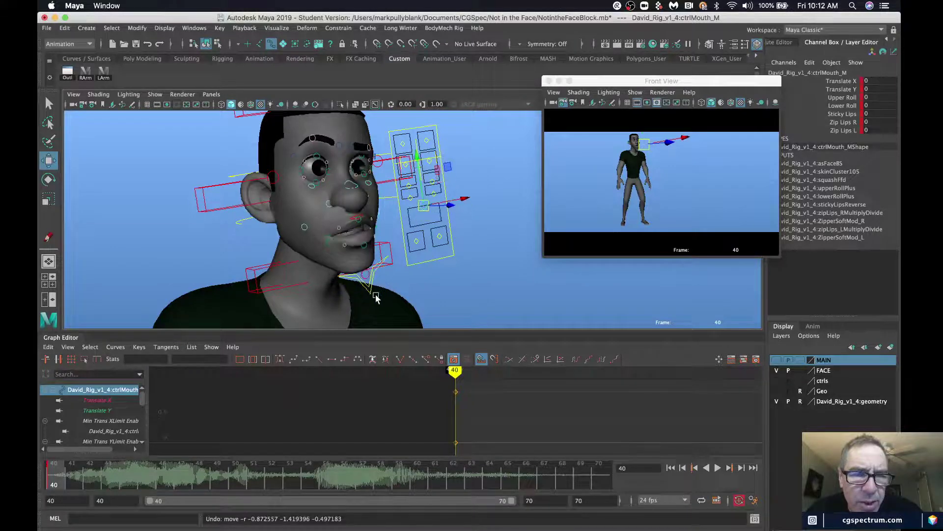
- Reset the jaw control FKJaw_M to 0 on Rotate X, Y and Z at frame 40
{"action": "left_click", "coordinate": [369, 289]}
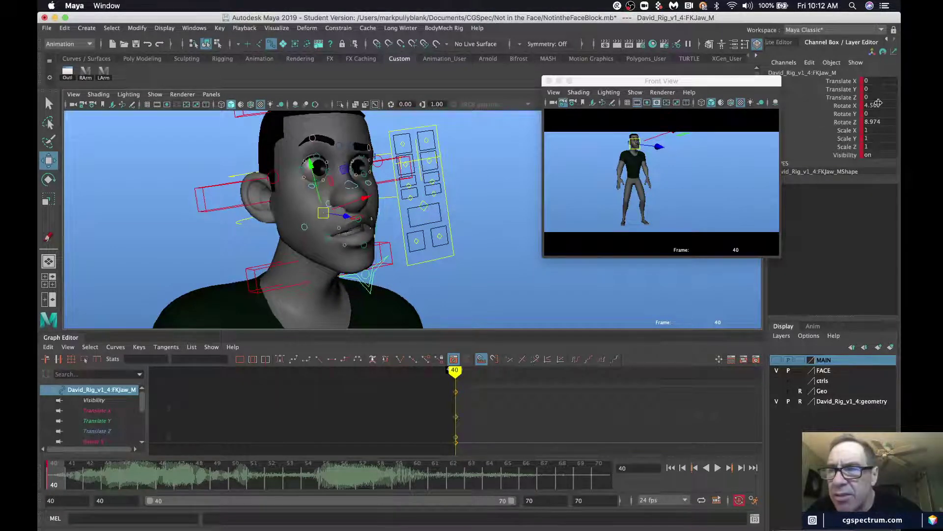
{"action": "left_click_drag", "start_coordinate": [879, 105], "coordinate": [878, 122]}
{"action": "type", "text": "0"}
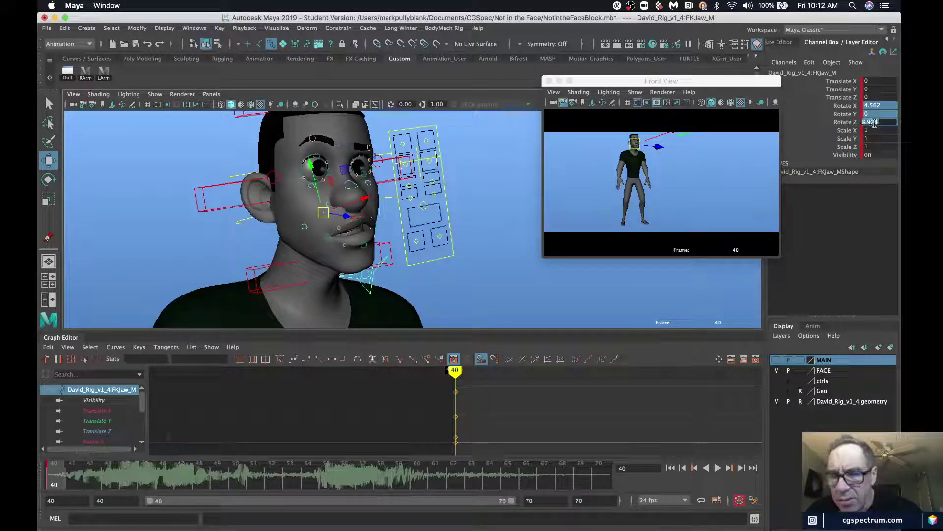
{"action": "key", "text": "Return"}
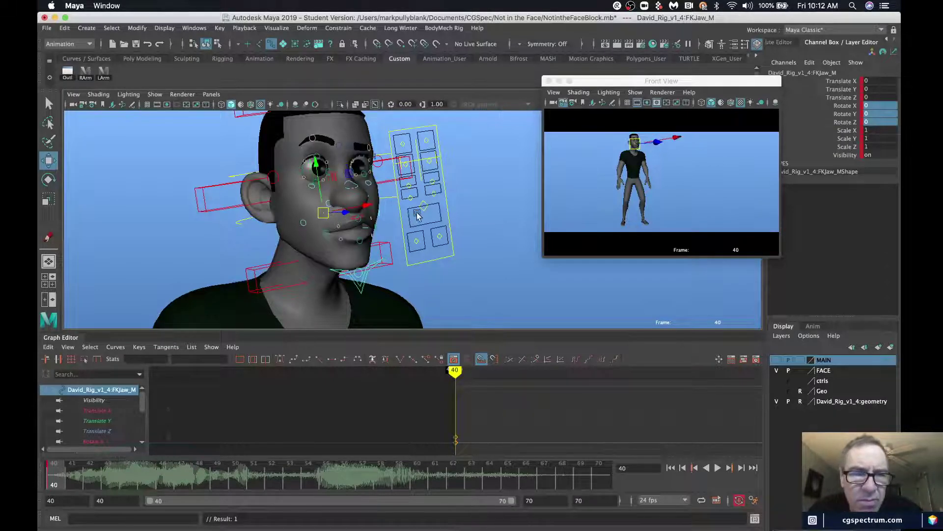
- Move ctrlMouth_M to about -0.094 on X and -0.239 on Y, and upperLip3_L to about 0.042 on X and 0.279 on Y at frame 40
{"action": "left_click", "coordinate": [424, 208]}
{"action": "mouse_move", "coordinate": [424, 208]}
{"action": "left_mouse_down"}
{"action": "mouse_move", "coordinate": [433, 212]}
{"action": "mouse_move", "coordinate": [415, 211]}
{"action": "mouse_move", "coordinate": [428, 214]}
{"action": "mouse_move", "coordinate": [416, 219]}
{"action": "mouse_move", "coordinate": [410, 212]}
{"action": "mouse_move", "coordinate": [431, 208]}
{"action": "mouse_move", "coordinate": [411, 206]}
{"action": "mouse_move", "coordinate": [430, 211]}
{"action": "mouse_move", "coordinate": [394, 228]}
{"action": "mouse_move", "coordinate": [438, 213]}
{"action": "mouse_move", "coordinate": [420, 218]}
{"action": "left_mouse_up"}
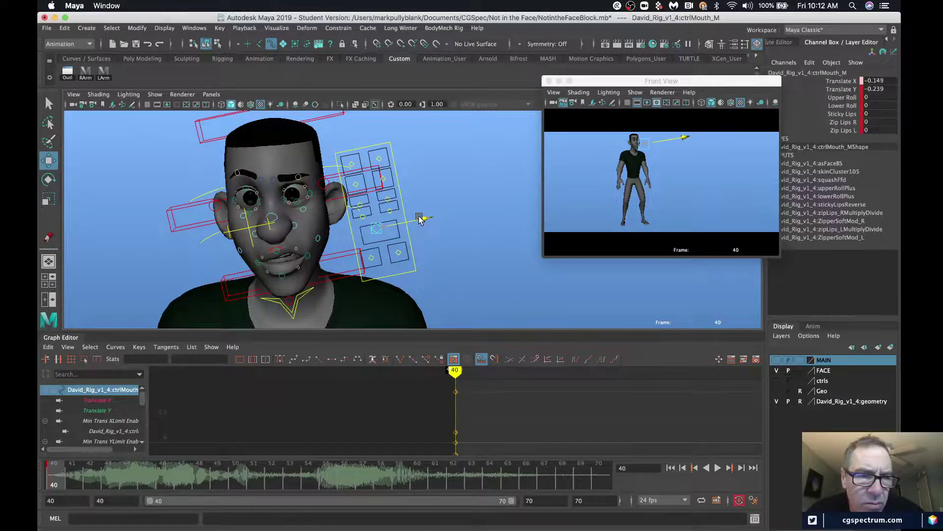
{"action": "mouse_move", "coordinate": [354, 223]}
{"action": "left_mouse_down", "text": "alt"}
{"action": "mouse_move", "coordinate": [373, 211]}
{"action": "mouse_move", "coordinate": [365, 222]}
{"action": "left_mouse_up", "text": "alt"}
{"action": "left_click", "coordinate": [347, 189]}
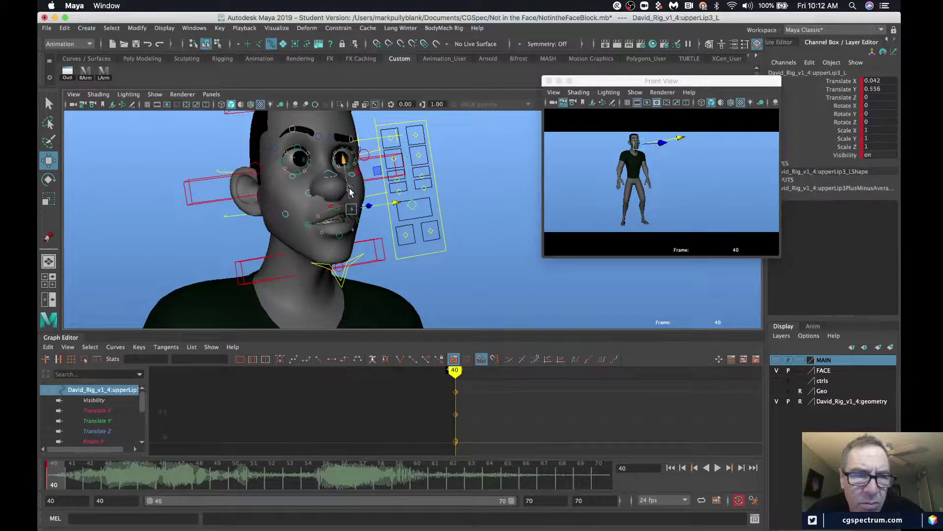
{"action": "left_click_drag", "start_coordinate": [346, 186], "coordinate": [346, 186]}
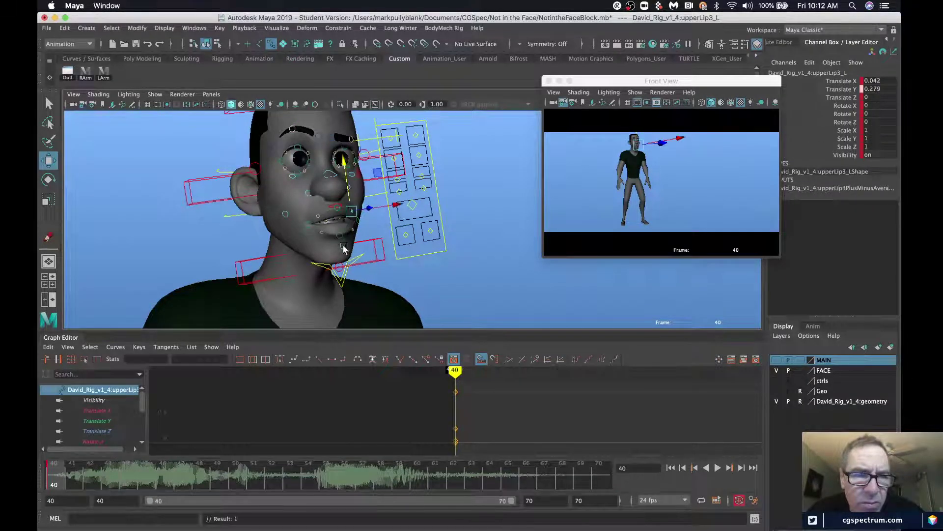
- Adjust the right mouth corner with Lip6_R and nudge cheek_L to about 0.008 on Translate Y at frame 40
{"action": "left_click", "coordinate": [344, 285]}
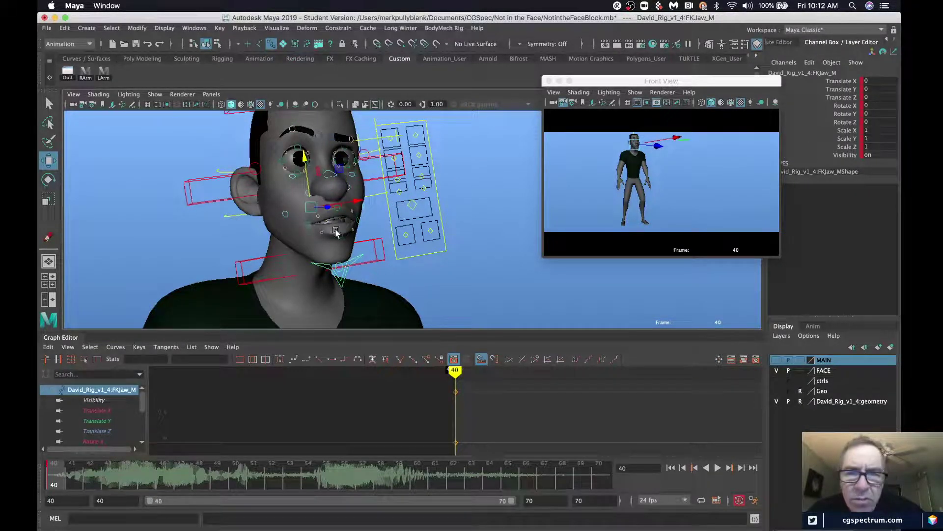
{"action": "left_click_drag", "start_coordinate": [302, 248], "coordinate": [315, 248], "text": "alt"}
{"action": "left_click", "coordinate": [334, 237]}
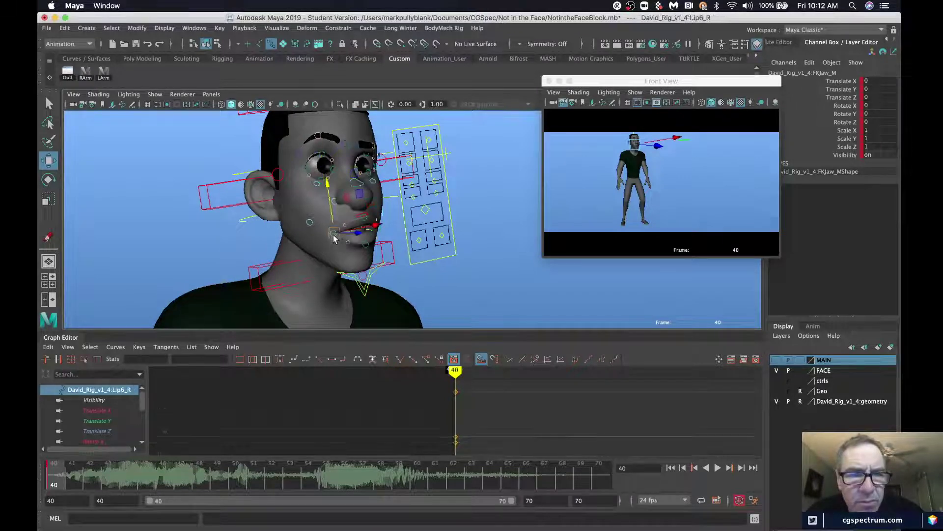
{"action": "left_click_drag", "start_coordinate": [329, 208], "coordinate": [310, 212]}
{"action": "left_click", "coordinate": [309, 226]}
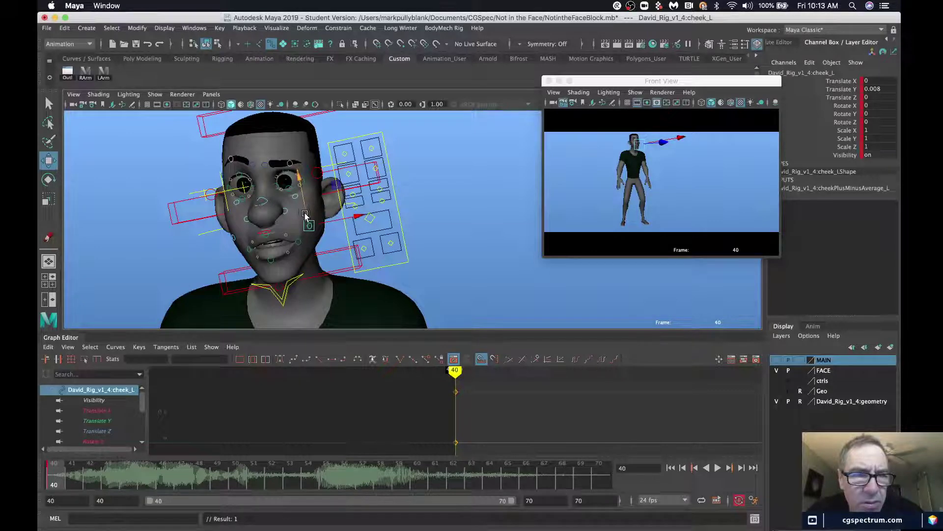
{"action": "left_click_drag", "start_coordinate": [304, 216], "coordinate": [316, 214], "text": "alt"}
{"action": "left_click", "coordinate": [326, 186]}
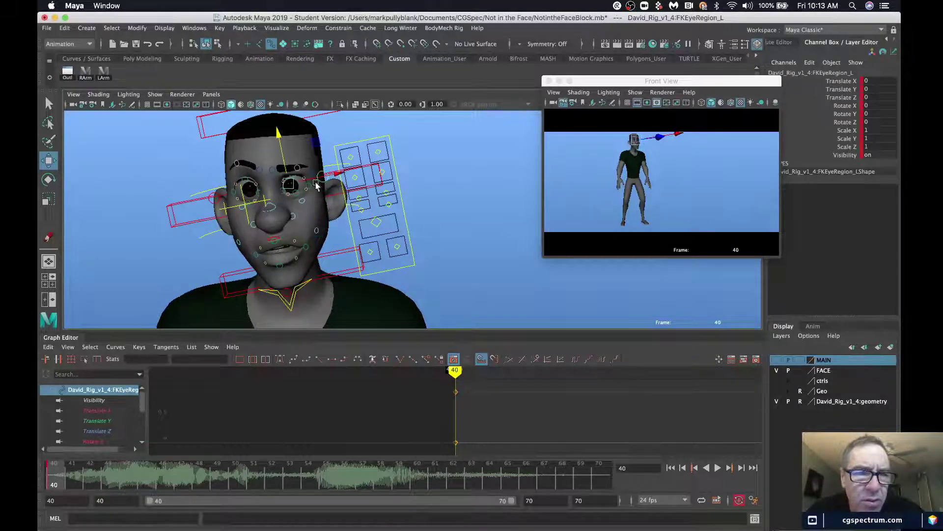
{"action": "left_click_drag", "start_coordinate": [305, 184], "coordinate": [479, 170]}
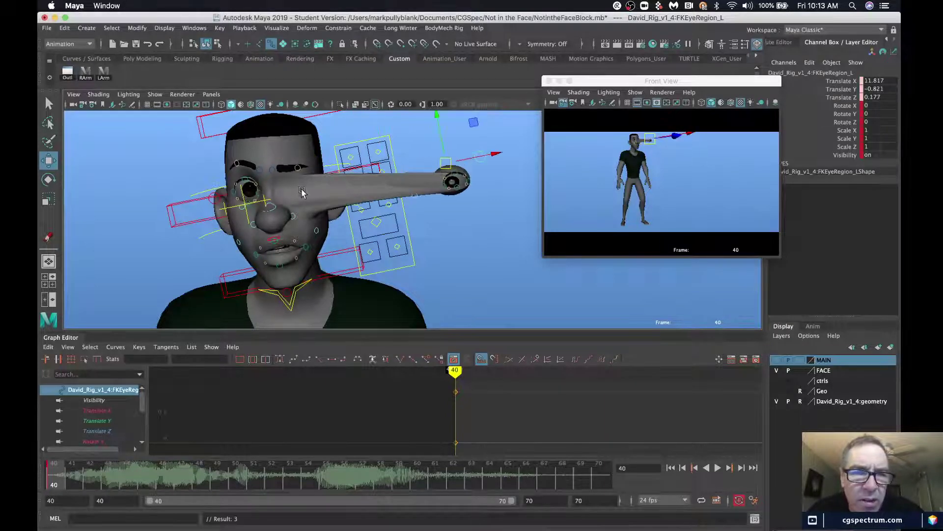
{"action": "key", "text": "z"}
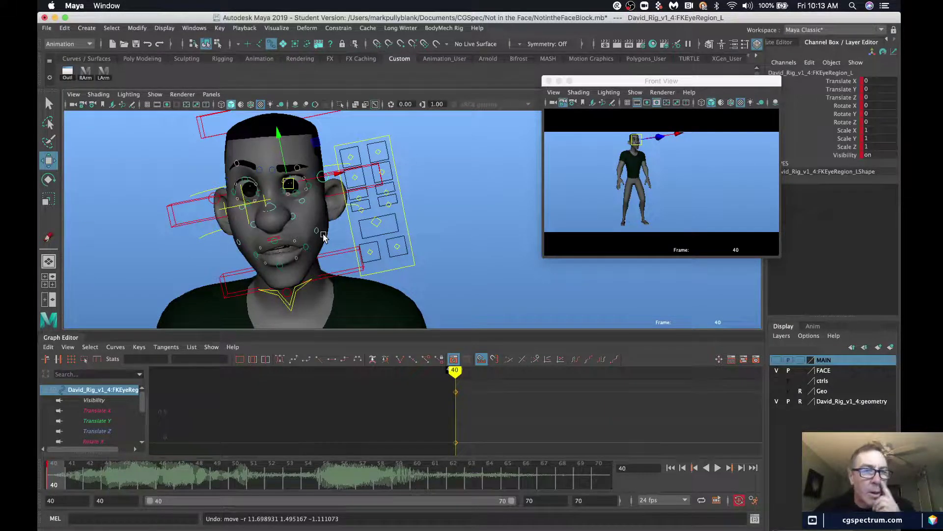
- Select all the facial controls, key them at frame 40, and advance the animation to frame 44
{"action": "left_click_drag", "start_coordinate": [268, 260], "coordinate": [290, 247], "text": "alt"}
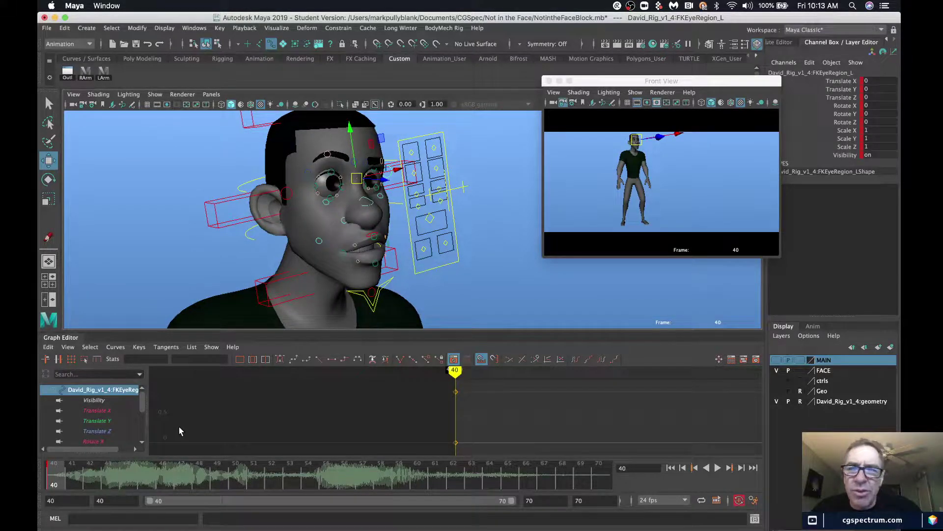
{"action": "left_click_drag", "start_coordinate": [332, 268], "coordinate": [314, 252], "text": "alt"}
{"action": "left_click_drag", "start_coordinate": [230, 154], "coordinate": [459, 295]}
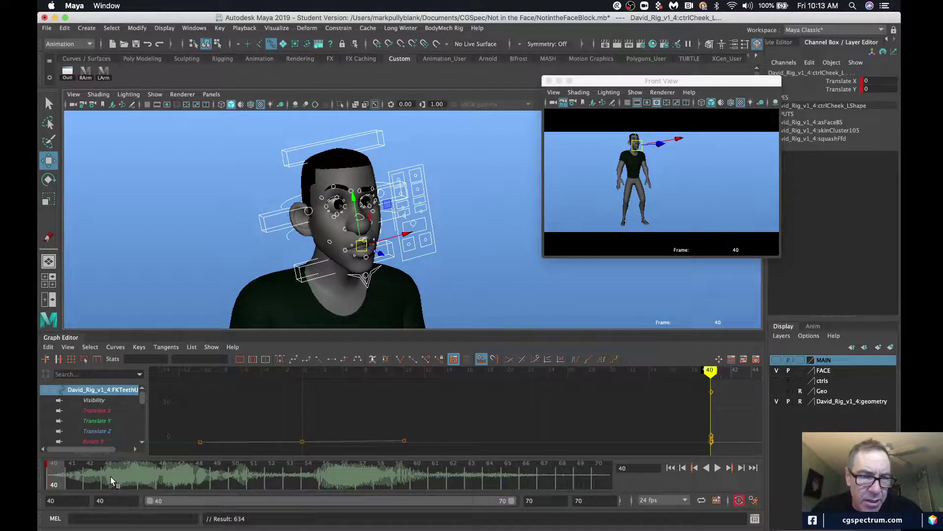
{"action": "key", "text": "alt+v"}
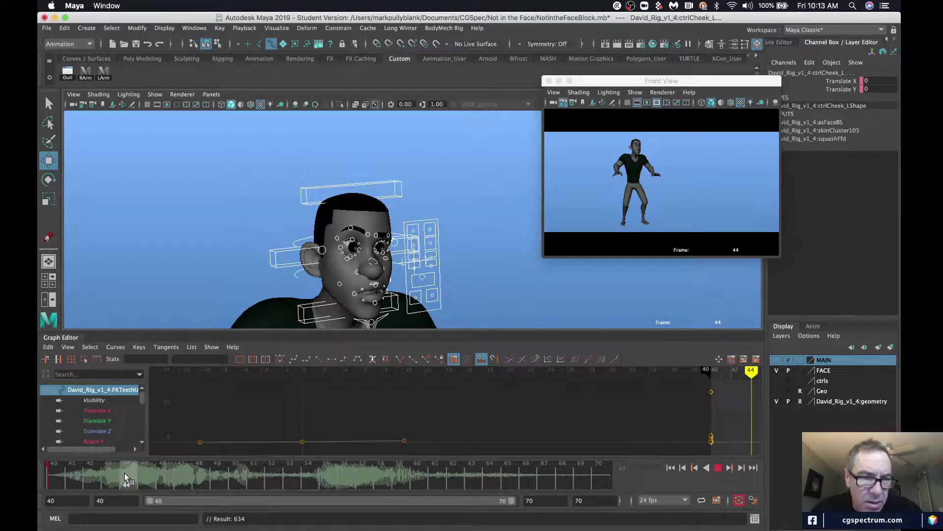
{"action": "mouse_move", "coordinate": [125, 473]}
{"action": "left_mouse_down"}
{"action": "mouse_move", "coordinate": [66, 473]}
{"action": "mouse_move", "coordinate": [125, 473]}
{"action": "left_mouse_up"}
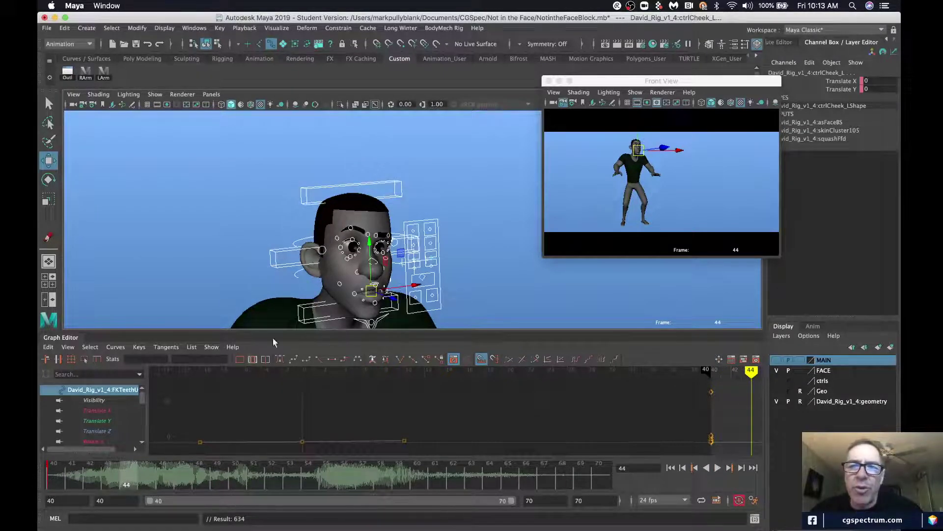
- Stretch the top of the head at frame 44 by raising squashTop_M to about 0.485 on Translate Y
{"action": "middle_click_drag", "start_coordinate": [347, 277], "coordinate": [337, 240], "text": "alt"}
{"action": "right_click_drag", "start_coordinate": [336, 239], "coordinate": [379, 268], "text": "alt"}
{"action": "middle_click_drag", "start_coordinate": [379, 268], "coordinate": [380, 248], "text": "alt"}
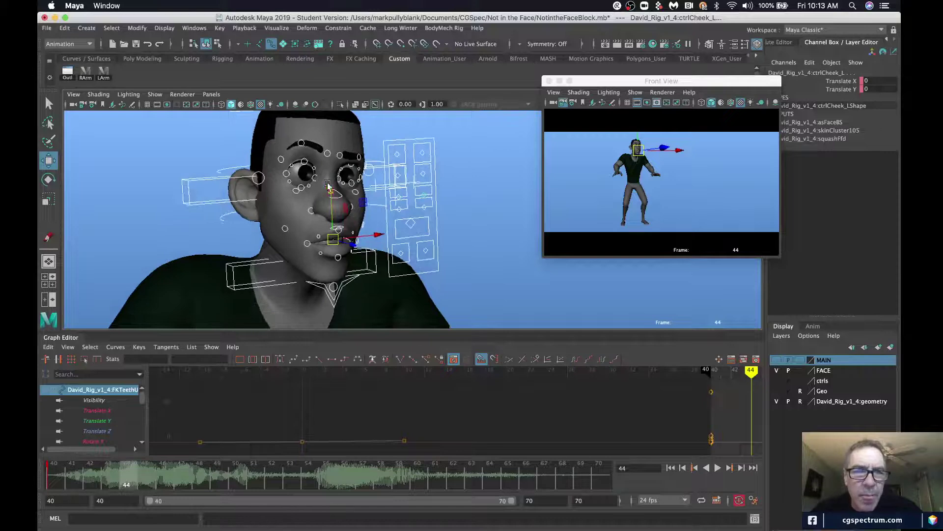
{"action": "left_click_drag", "start_coordinate": [329, 186], "coordinate": [285, 170], "text": "alt"}
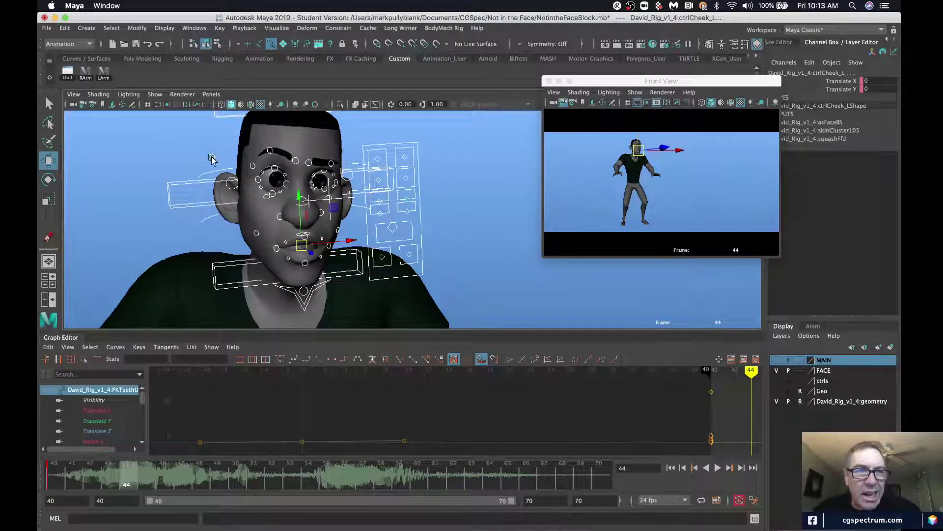
{"action": "left_click_drag", "start_coordinate": [226, 169], "coordinate": [236, 182], "text": "alt"}
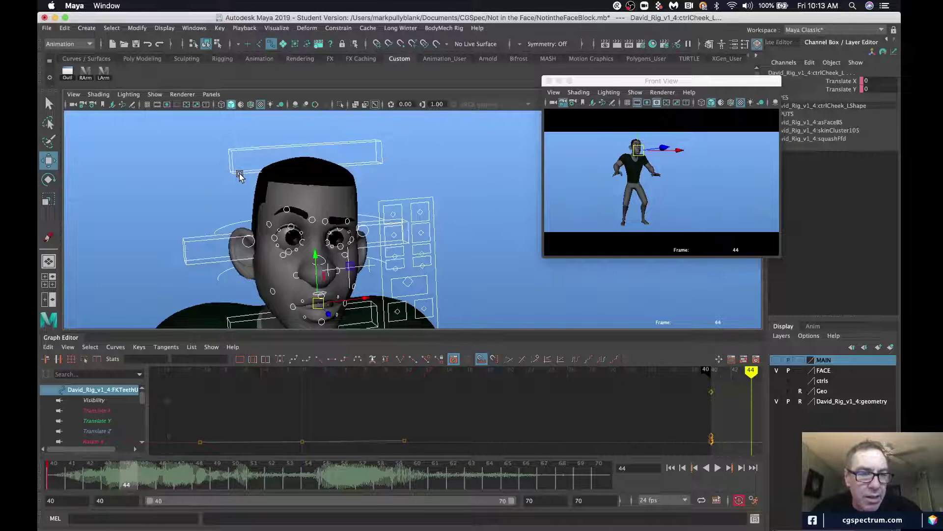
{"action": "left_click", "coordinate": [240, 174]}
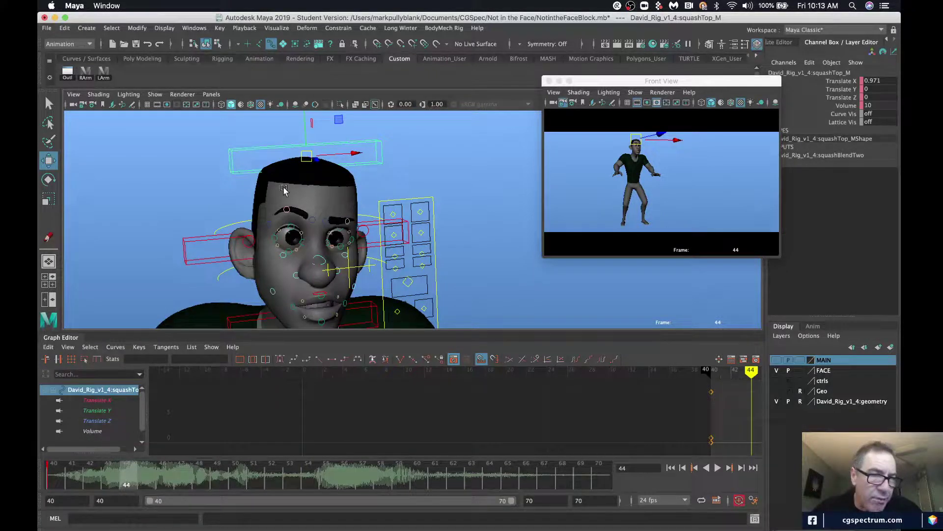
{"action": "left_click_drag", "start_coordinate": [308, 143], "coordinate": [305, 129]}
- Try opening the mouth at frame 44 by moving ctrlMouth_M to about -0.113 on Translate X and -0.823 on Translate Y
{"action": "middle_click_drag", "start_coordinate": [304, 258], "coordinate": [298, 211], "text": "alt"}
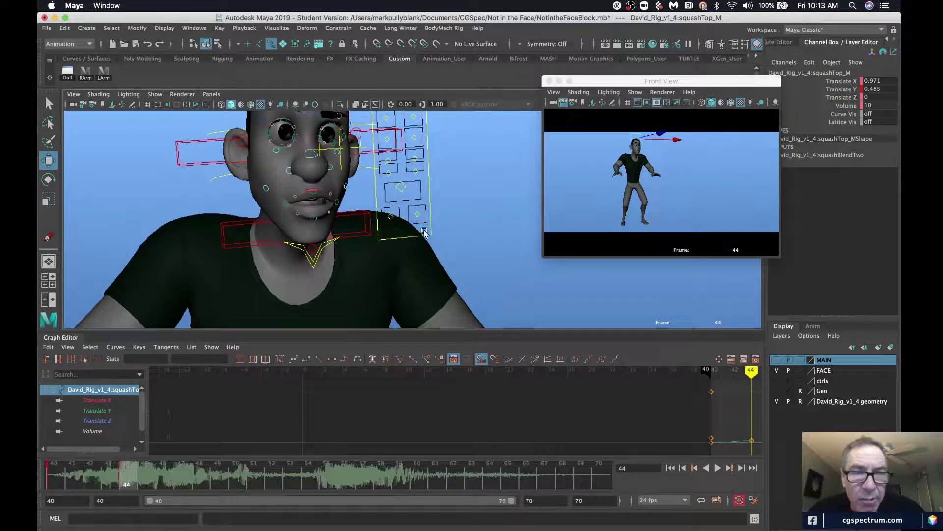
{"action": "left_click", "coordinate": [401, 188]}
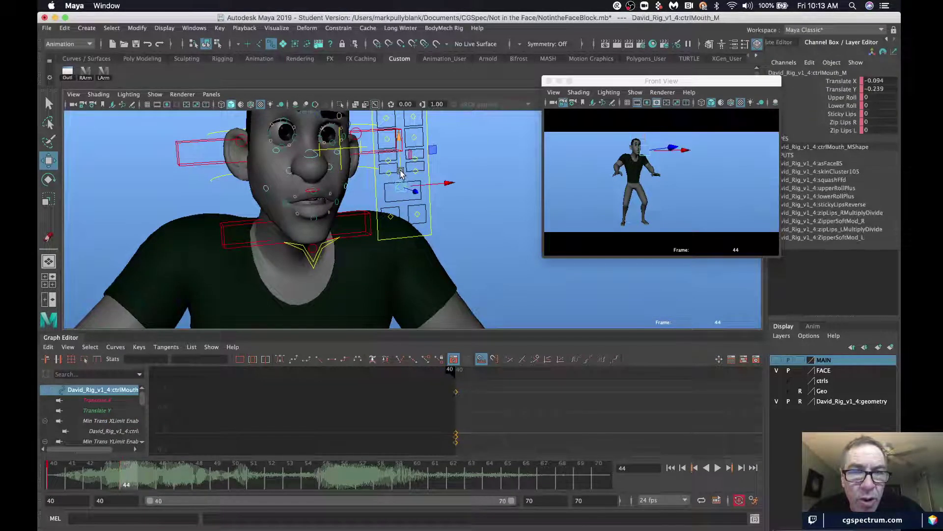
{"action": "left_click_drag", "start_coordinate": [400, 174], "coordinate": [403, 180]}
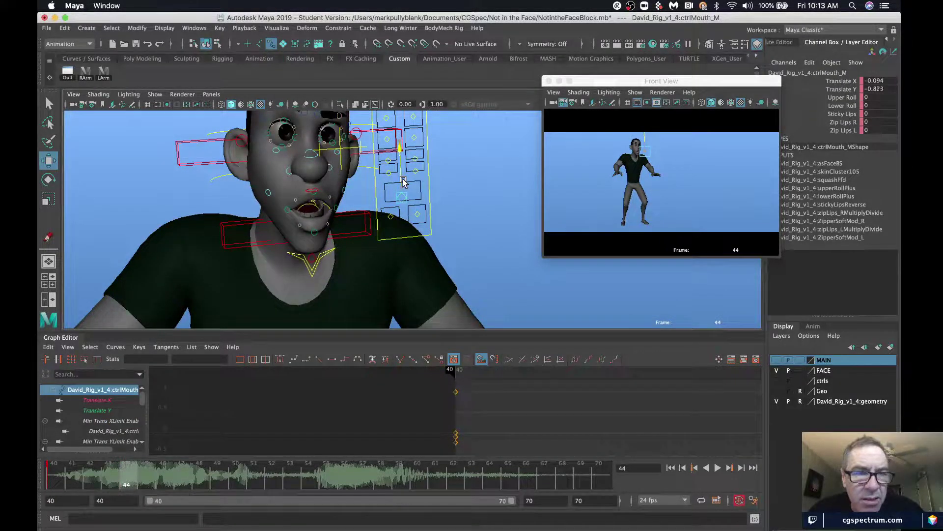
{"action": "mouse_move", "coordinate": [452, 197]}
{"action": "left_mouse_down"}
{"action": "mouse_move", "coordinate": [432, 194]}
{"action": "mouse_move", "coordinate": [459, 200]}
{"action": "mouse_move", "coordinate": [444, 205]}
{"action": "left_mouse_up"}
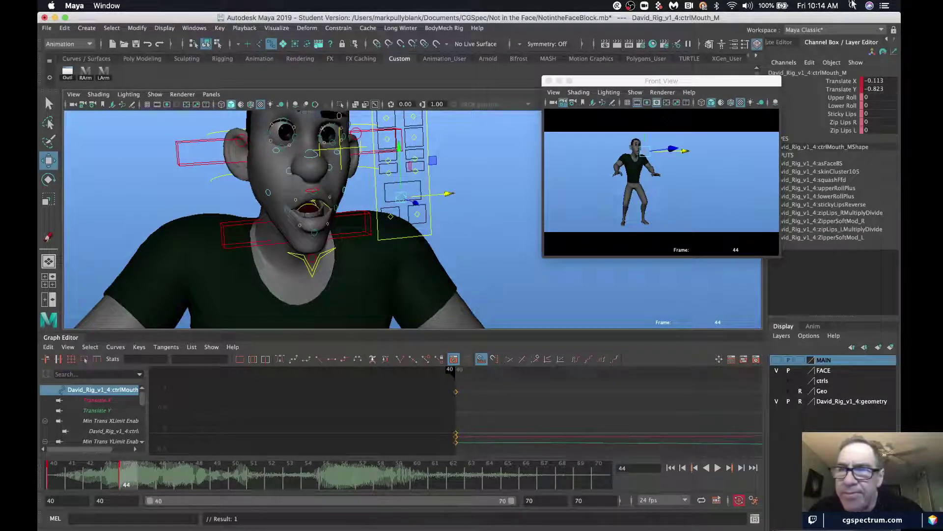
- Reset ctrlMouth_M to 0 on Translate X and Translate Y at frame 44
{"action": "left_click_drag", "start_coordinate": [879, 80], "coordinate": [886, 87]}
{"action": "type", "text": "1"}
{"action": "key", "text": "Return"}
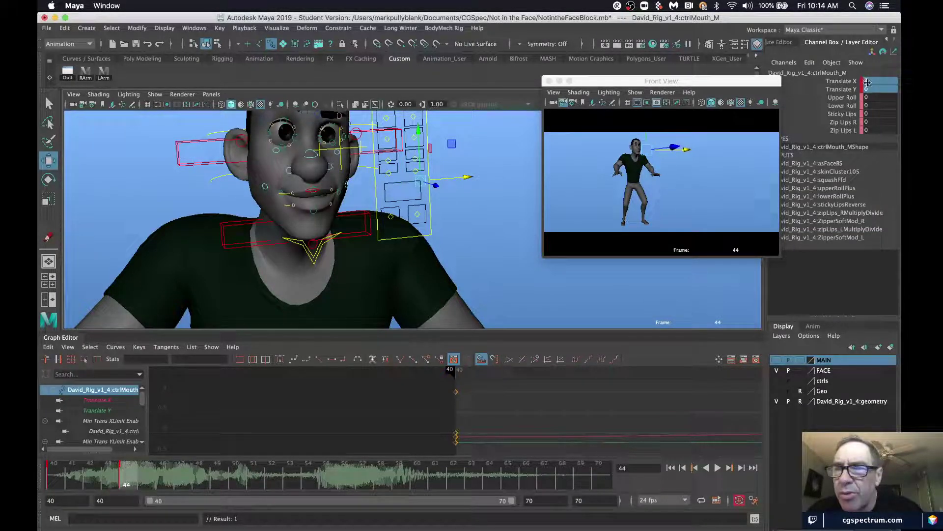
{"action": "double_click", "coordinate": [868, 81]}
{"action": "key", "text": "Return"}
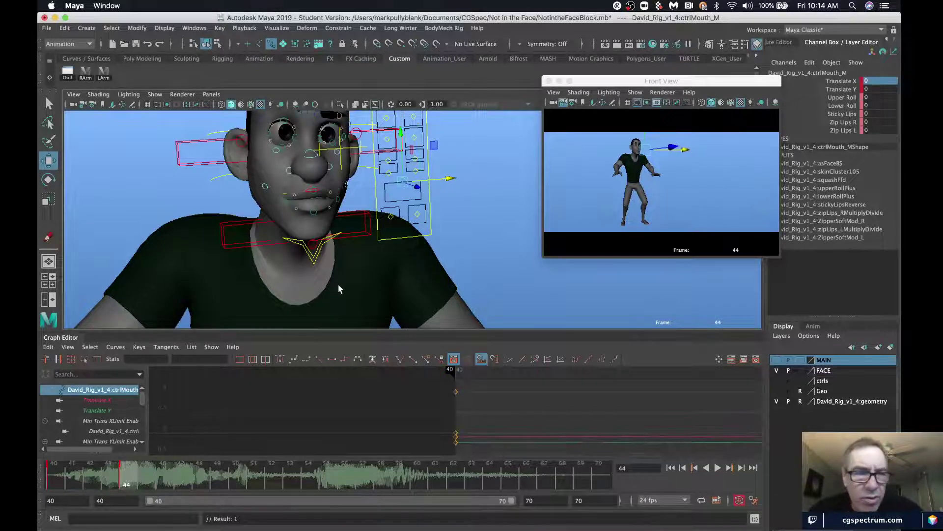
- Open the jaw at frame 44 by rotating FKJaw_M to about 19.138 on Rotate X
{"action": "left_click", "coordinate": [315, 259]}
{"action": "key", "text": "e"}
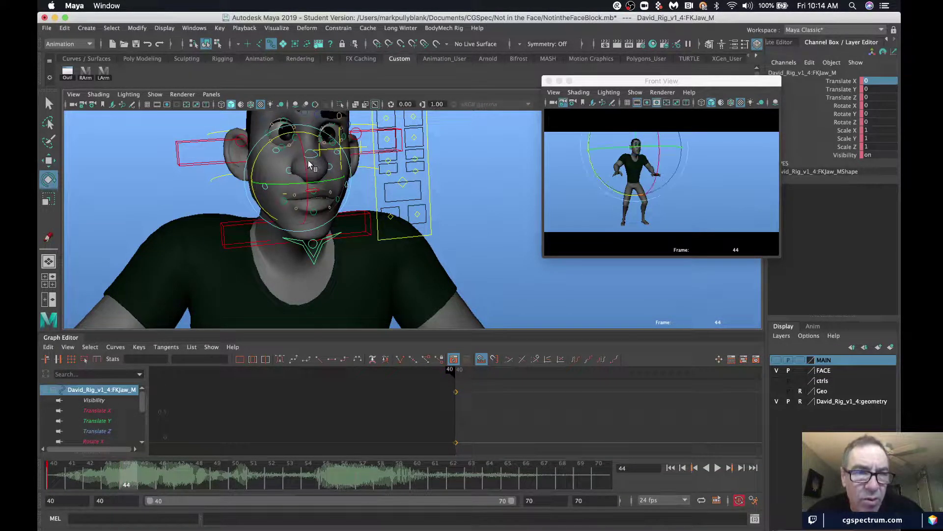
{"action": "left_click_drag", "start_coordinate": [311, 162], "coordinate": [300, 172]}
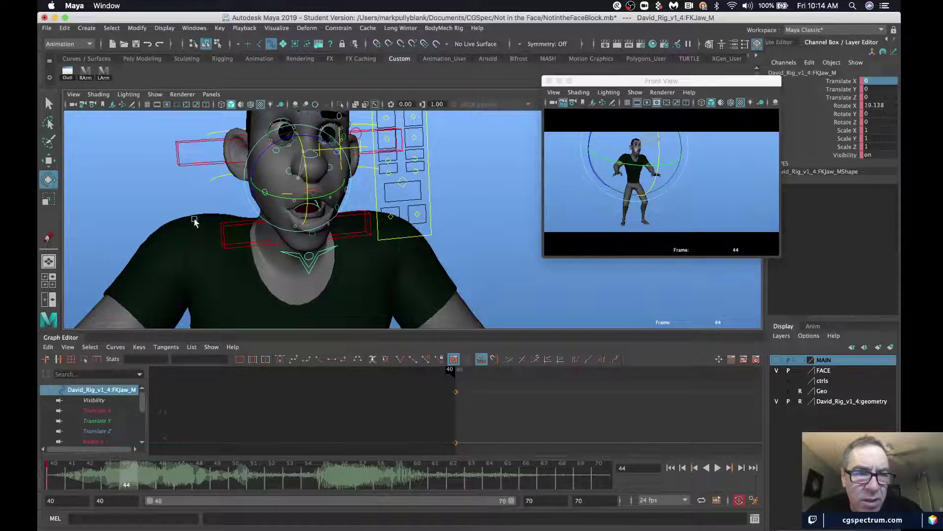
- Raise the right side of the upper lip at frame 44 by moving upperLip3_R to about 0.482 on Translate Y
{"action": "left_click", "coordinate": [298, 209]}
{"action": "left_click", "coordinate": [295, 206]}
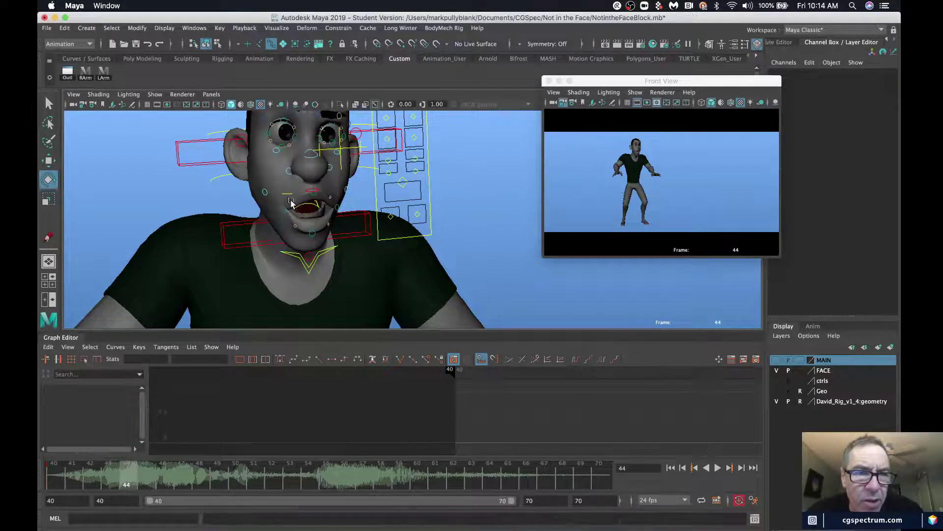
{"action": "key", "text": "w"}
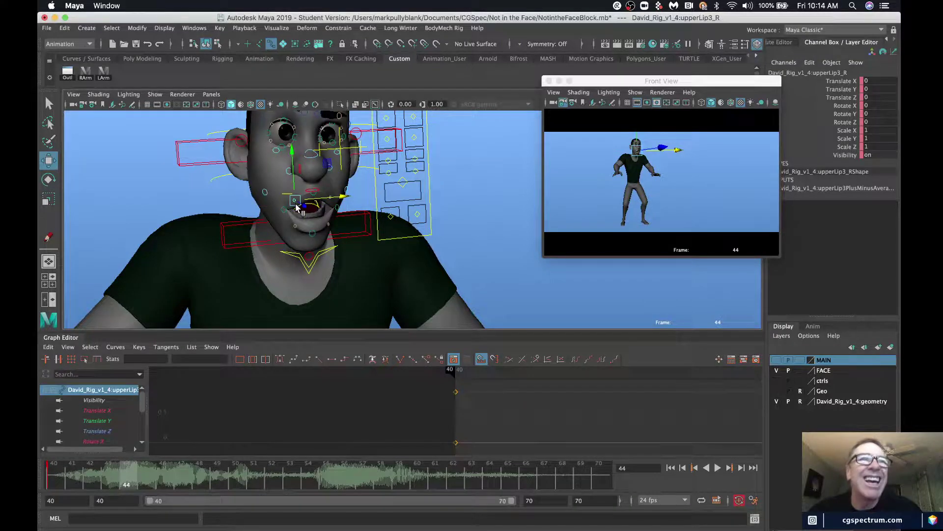
{"action": "left_click_drag", "start_coordinate": [292, 181], "coordinate": [292, 171]}
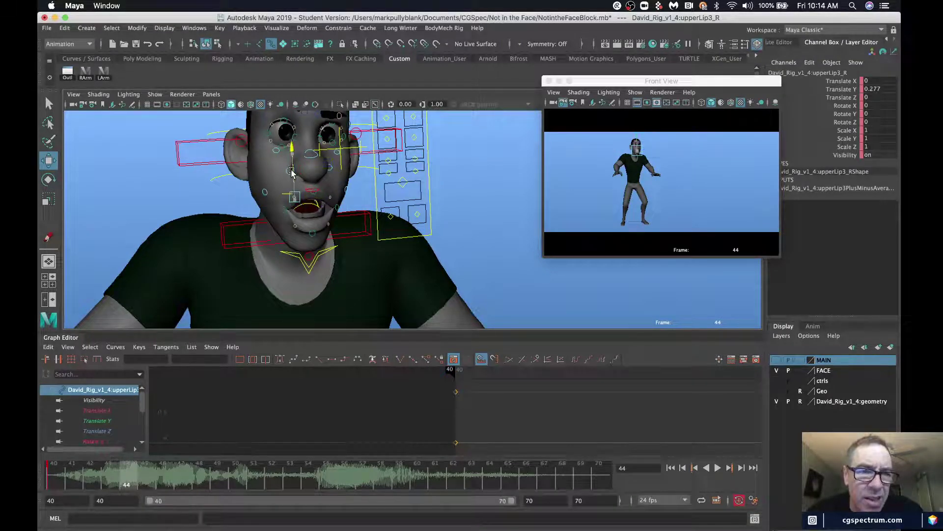
- Raise the left side of the upper lip at frame 44 by moving upperLip3_L to about 0.706 on Translate Y
{"action": "left_click", "coordinate": [330, 203]}
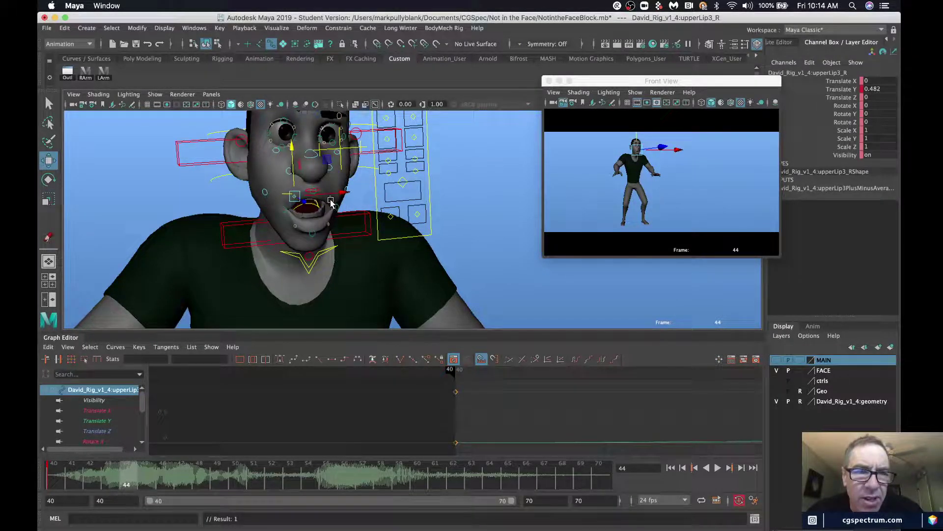
{"action": "left_click", "coordinate": [331, 199]}
{"action": "left_click", "coordinate": [330, 198]}
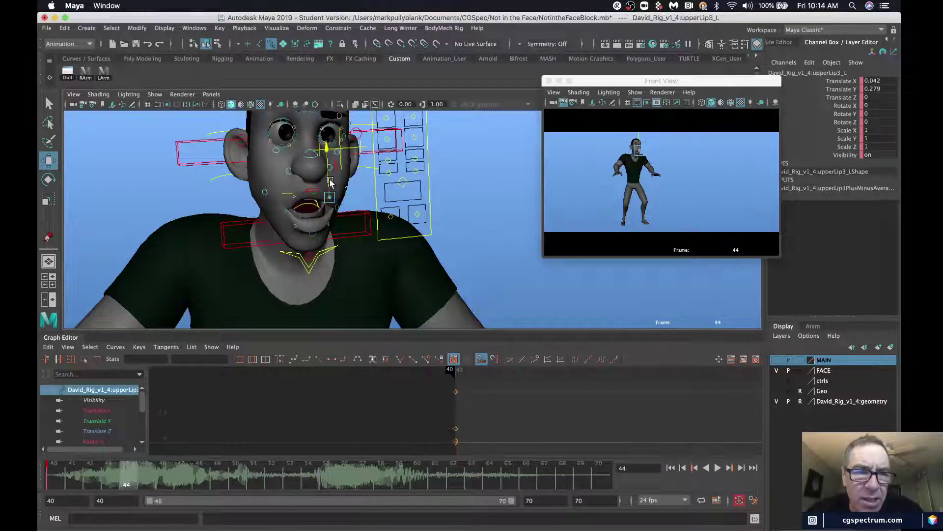
{"action": "left_click_drag", "start_coordinate": [330, 181], "coordinate": [330, 177]}
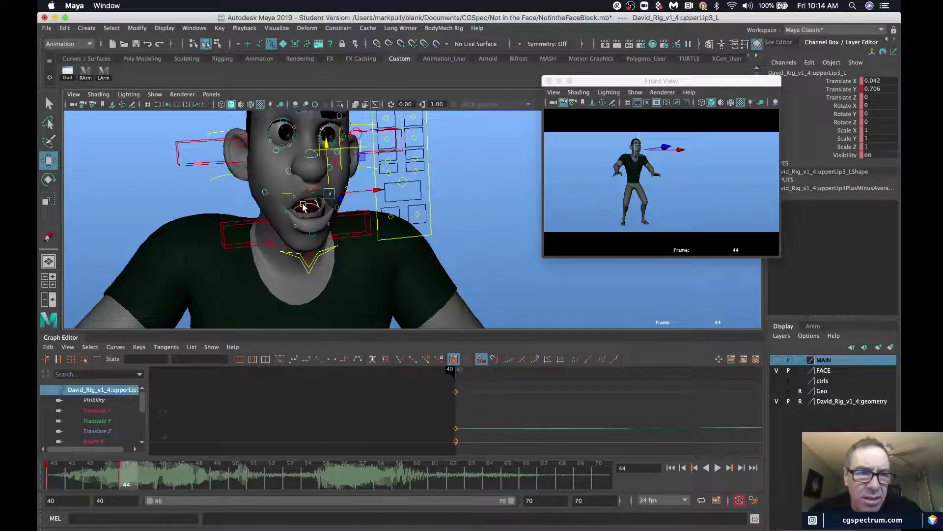
- Adjust the right mouth corner at frame 44 by moving Lip6_R to about -0.15 on Translate X
{"action": "left_click", "coordinate": [286, 211]}
{"action": "left_click_drag", "start_coordinate": [322, 207], "coordinate": [318, 207]}
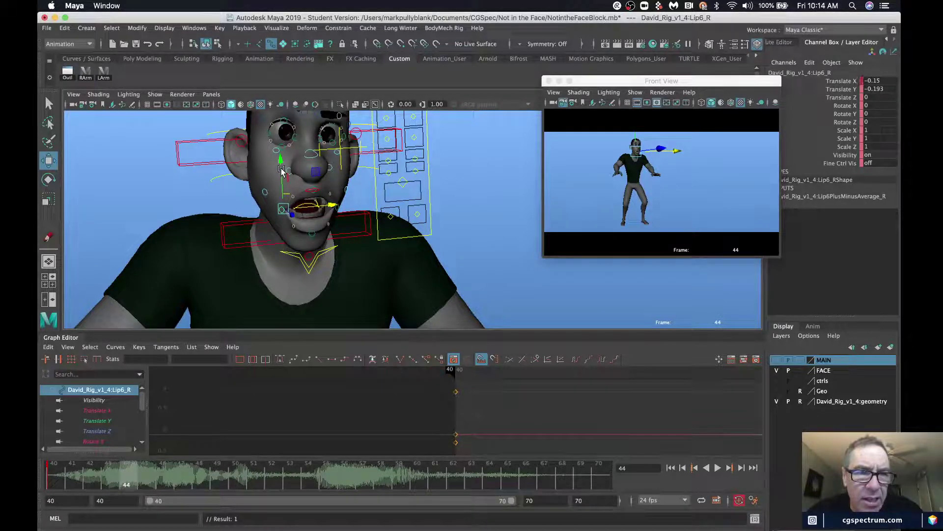
{"action": "left_click_drag", "start_coordinate": [305, 156], "coordinate": [287, 182], "text": "alt"}
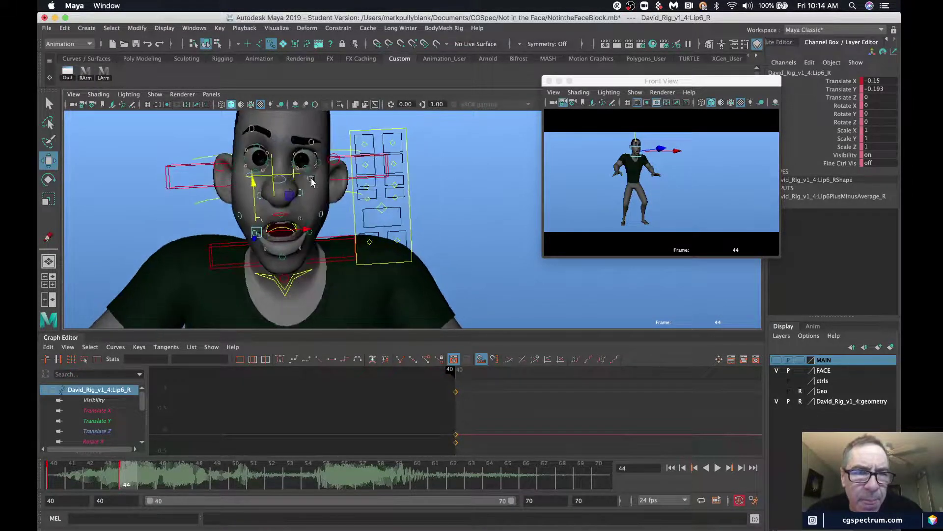
- Adjust the left cheek raiser's height at frame 44 and reset cheek_L to 0 on Translate X and Translate Y
{"action": "left_click", "coordinate": [311, 179]}
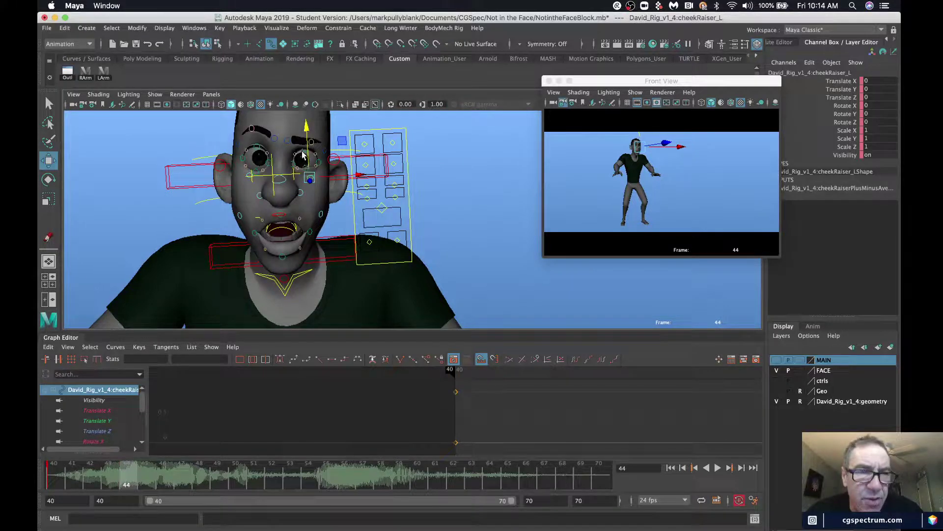
{"action": "left_click_drag", "start_coordinate": [306, 144], "coordinate": [309, 145]}
{"action": "left_click", "coordinate": [333, 227]}
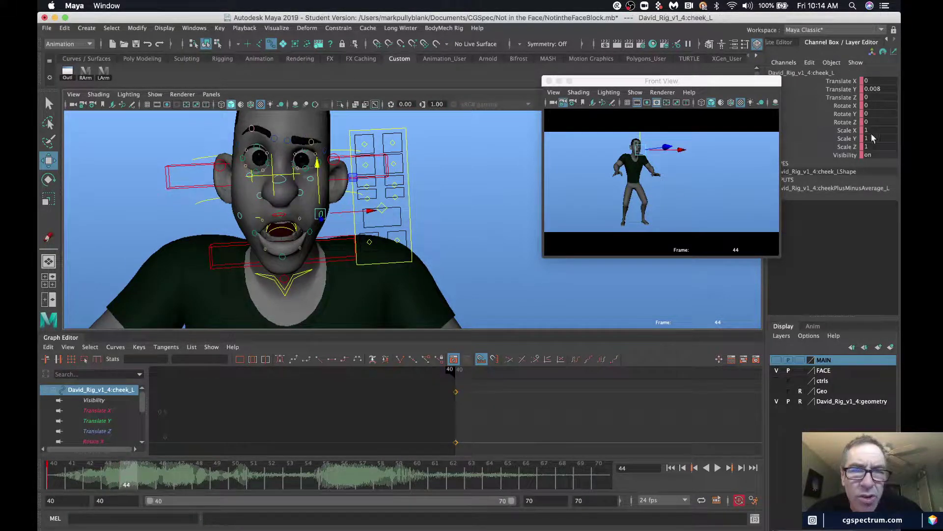
{"action": "left_click_drag", "start_coordinate": [878, 82], "coordinate": [878, 89]}
{"action": "type", "text": "0"}
{"action": "key", "text": "Return"}
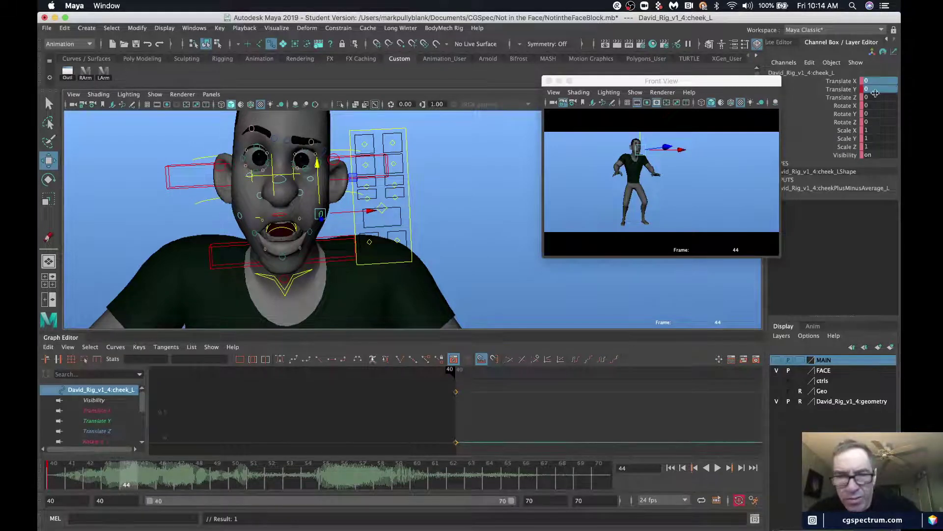
- Raise the three right brow controls together at frame 44, bringing browOuter_R to about 0.281 on Translate Y
{"action": "left_click_drag", "start_coordinate": [317, 170], "coordinate": [353, 167], "text": "alt"}
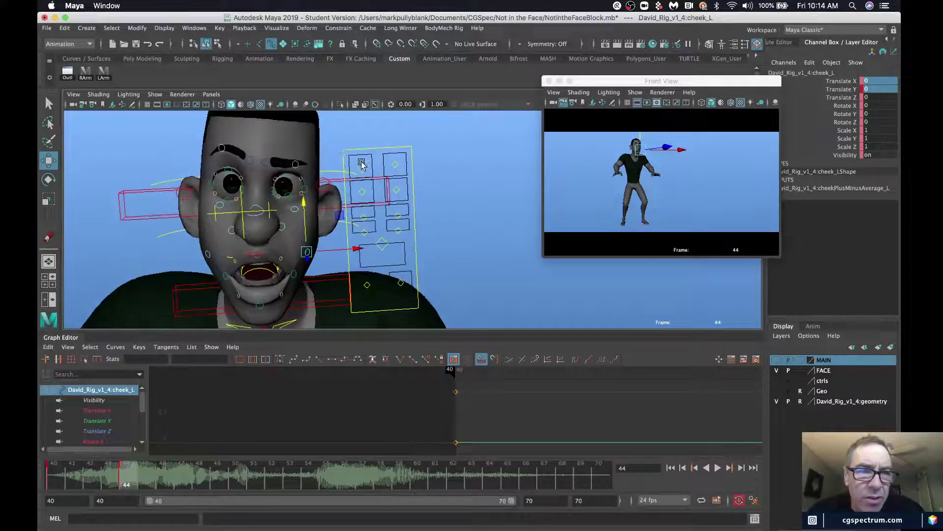
{"action": "left_click_drag", "start_coordinate": [228, 162], "coordinate": [268, 165], "text": "alt"}
{"action": "left_click", "coordinate": [304, 152]}
{"action": "left_click", "coordinate": [272, 139], "text": "shift"}
{"action": "left_click", "coordinate": [251, 159], "text": "shift"}
{"action": "key", "text": "s"}
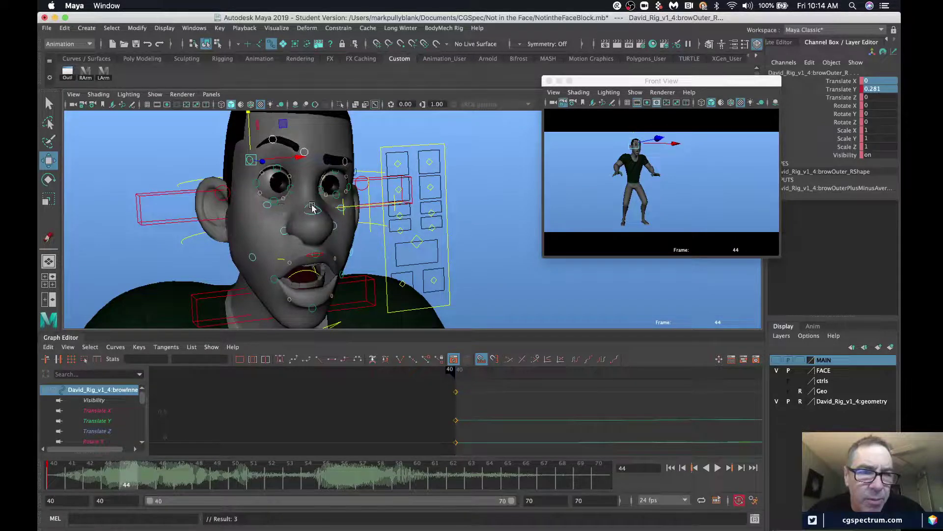
- Raise the left brow controls together at frame 44, bringing browOuter_L to about 0.337 on Translate Y
{"action": "left_click_drag", "start_coordinate": [343, 167], "coordinate": [305, 155], "text": "alt"}
{"action": "left_click", "coordinate": [294, 170]}
{"action": "left_click", "coordinate": [307, 182]}
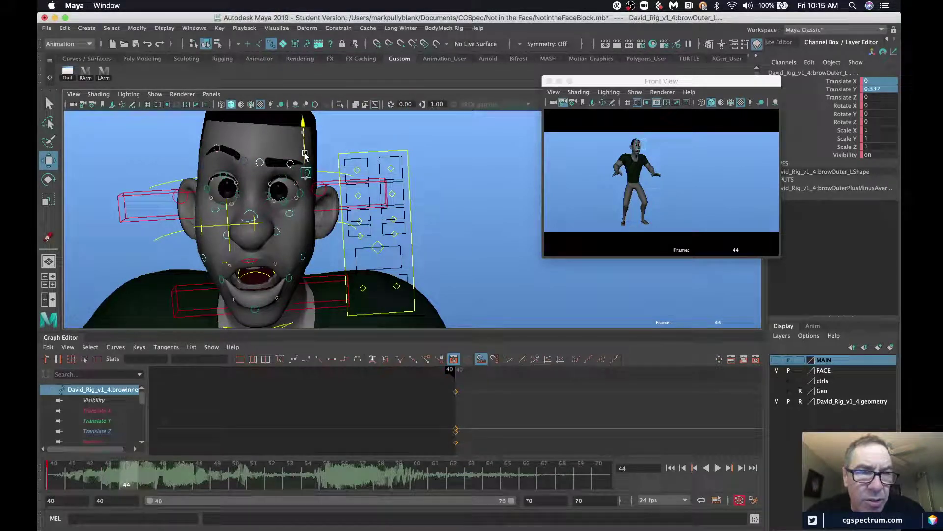
- Reset the left lower eyelid control lowerLid1_L to 0 on Translate X and Translate Y at frame 44
{"action": "left_click", "coordinate": [284, 206]}
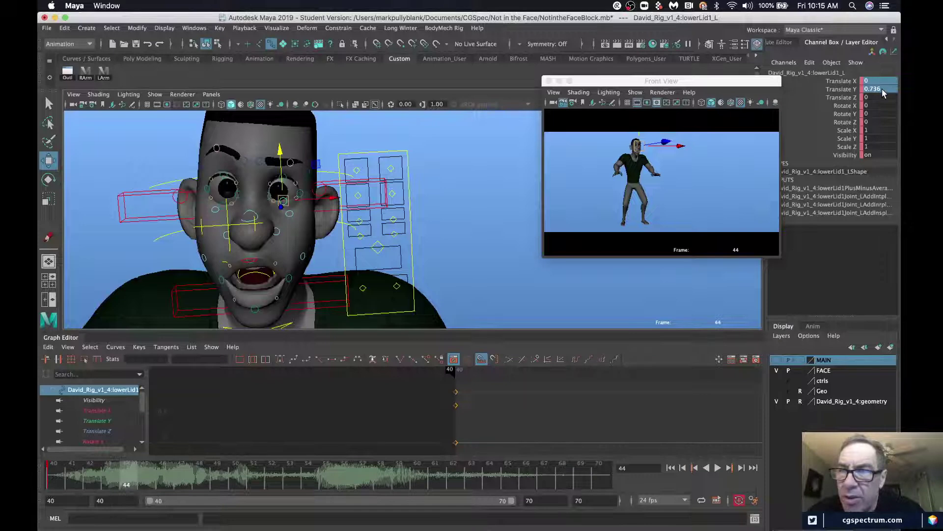
{"action": "left_click_drag", "start_coordinate": [883, 93], "coordinate": [883, 92]}
{"action": "type", "text": "0"}
{"action": "key", "text": "Return"}
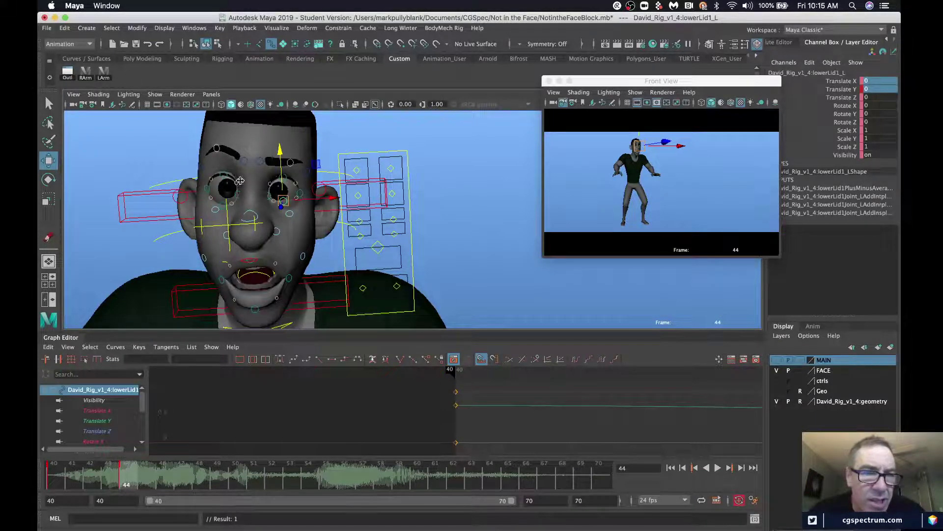
- Stretch both eye regions vertically at frame 44, with Scale Y about 1.097 on FKEyeRegion_L and about 1.164 on FKEyeRegion_R
{"action": "left_click", "coordinate": [313, 195]}
{"action": "key", "text": "r"}
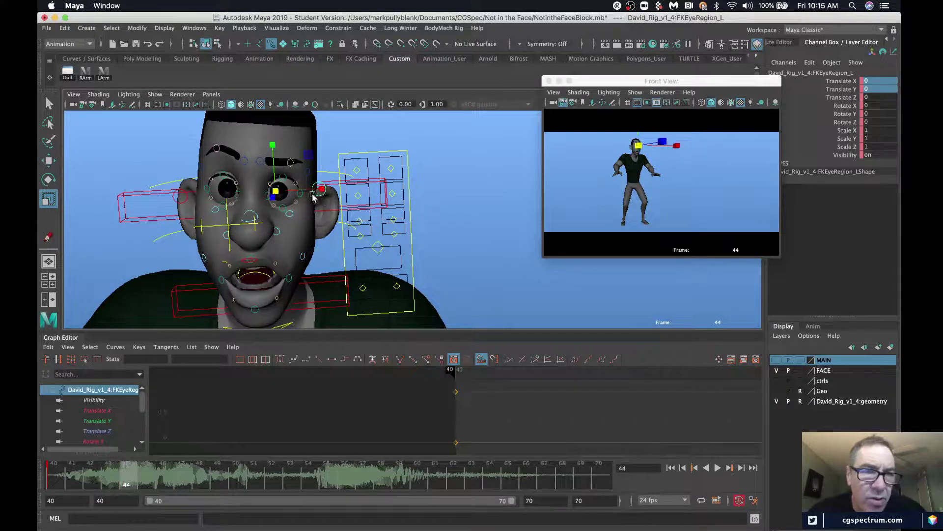
{"action": "left_click_drag", "start_coordinate": [274, 191], "coordinate": [281, 189]}
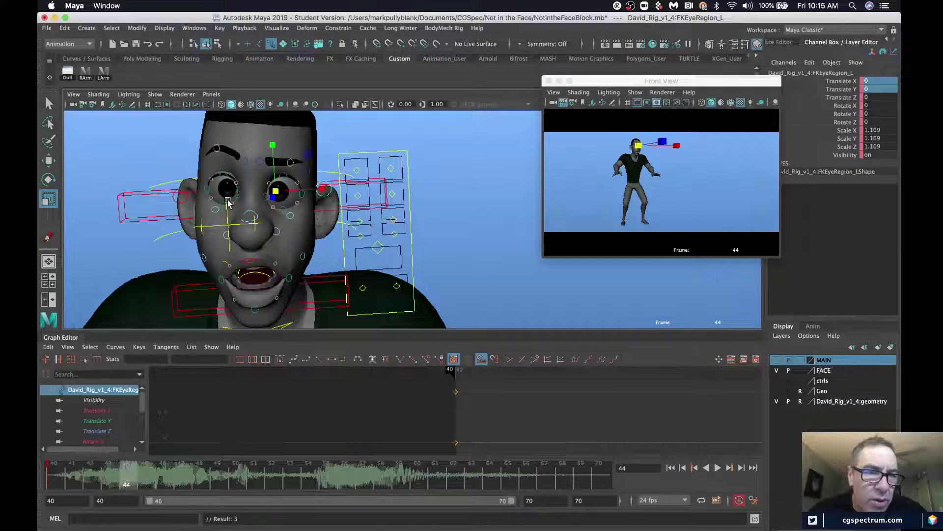
{"action": "key", "text": "ctrl+z"}
{"action": "left_click", "coordinate": [272, 147]}
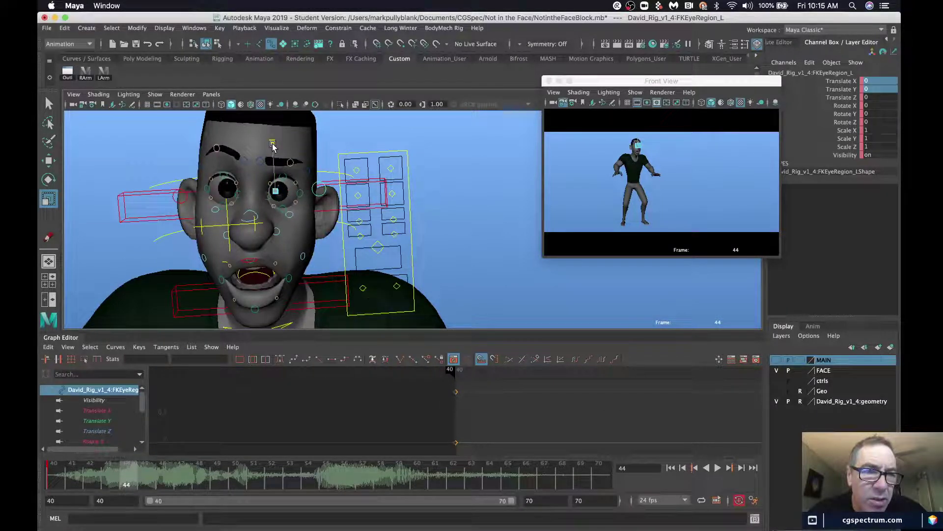
{"action": "left_click_drag", "start_coordinate": [273, 142], "coordinate": [273, 142]}
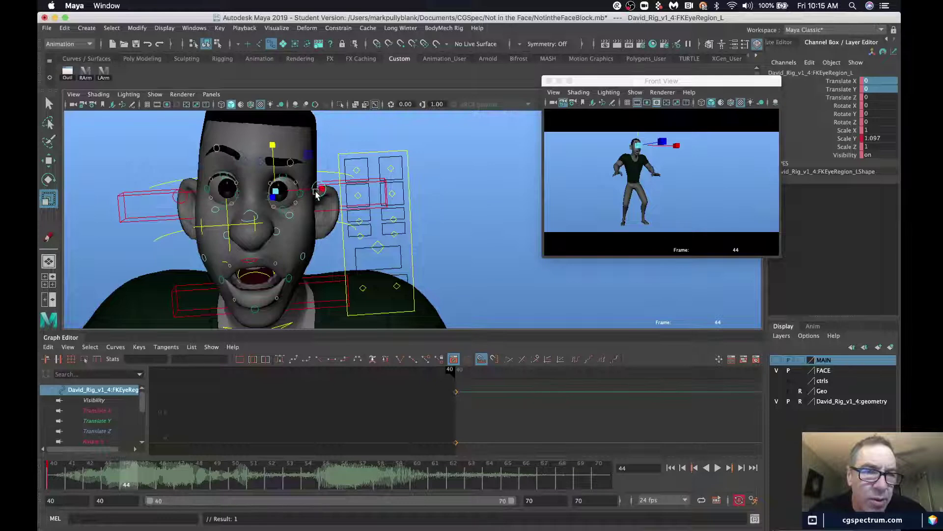
{"action": "left_click_drag", "start_coordinate": [320, 188], "coordinate": [321, 188]}
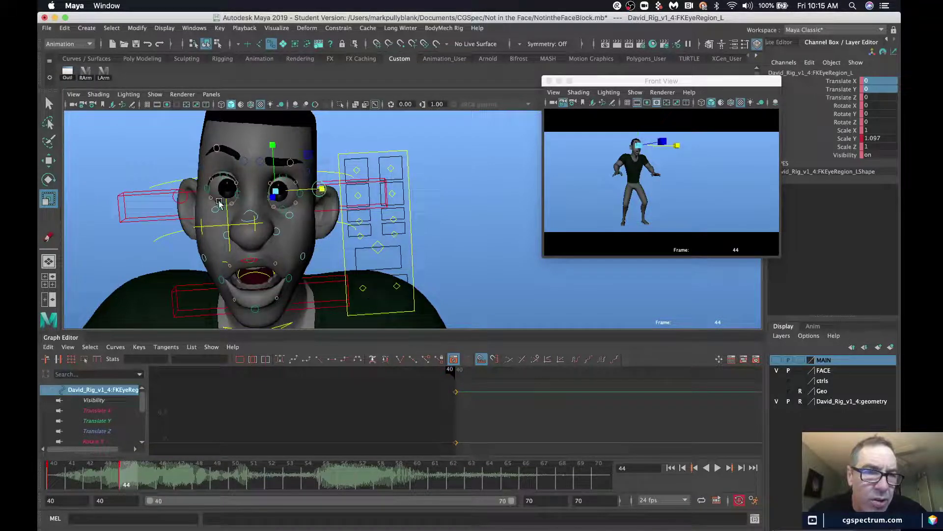
{"action": "left_click", "coordinate": [185, 205]}
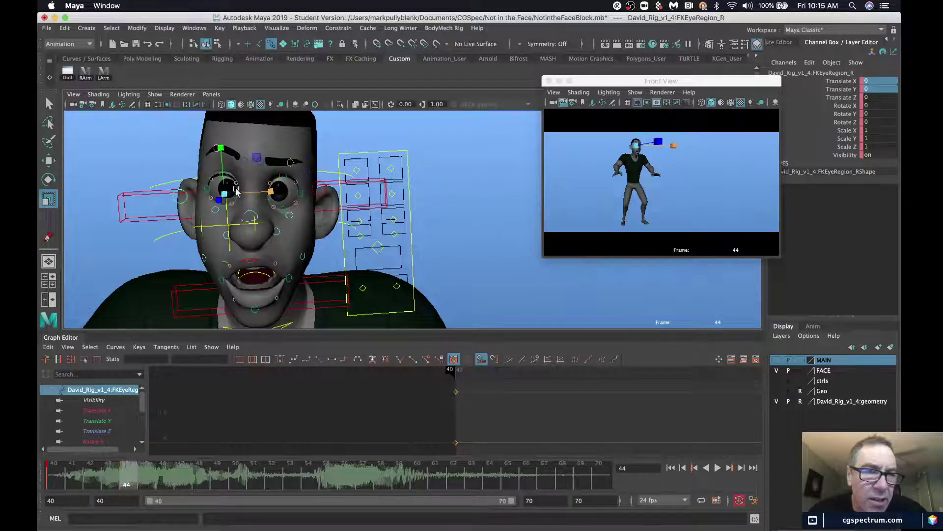
{"action": "left_click_drag", "start_coordinate": [221, 148], "coordinate": [221, 141]}
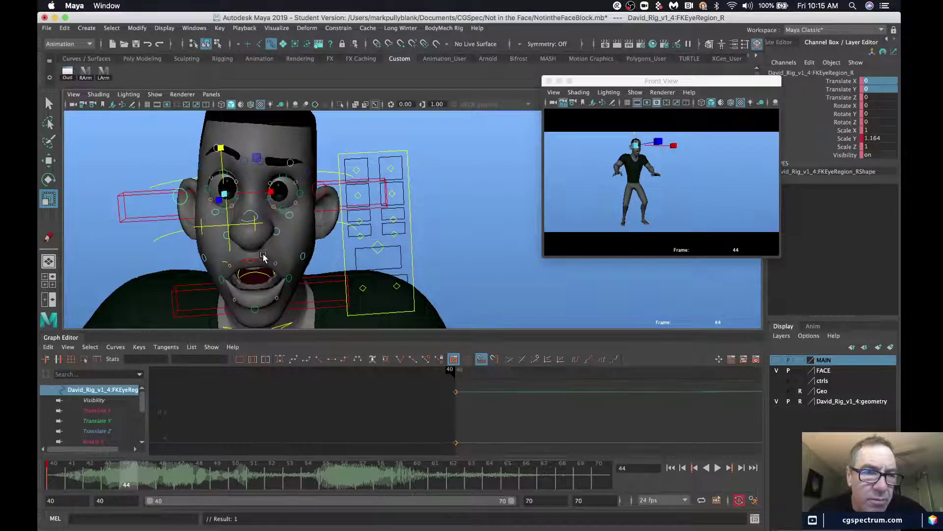
- Reshape the inner brows at frame 44, lowering browInner_L and moving browInner_R to about 0.606 on Translate Y
{"action": "middle_click_drag", "start_coordinate": [262, 258], "coordinate": [290, 256], "text": "alt"}
{"action": "scroll", "coordinate": [273, 251], "scroll_direction": "down", "scroll_amount": 5}
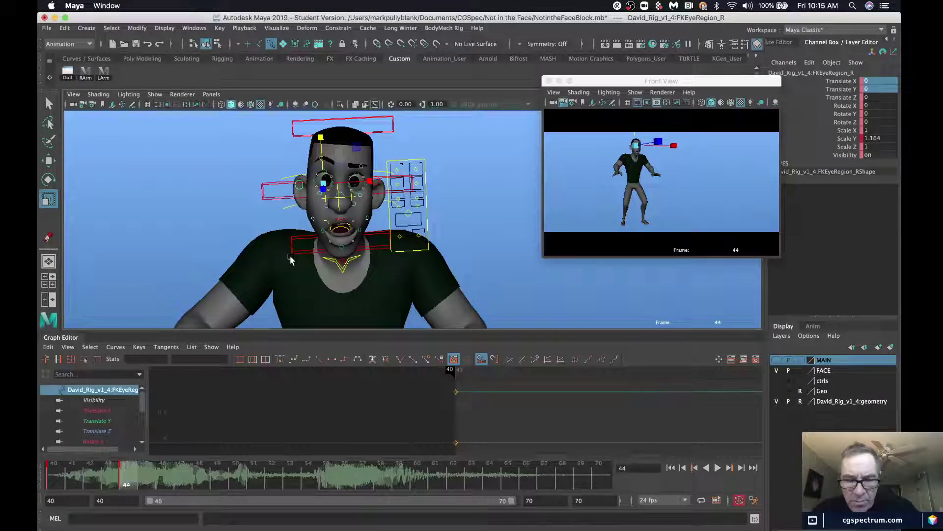
{"action": "left_click", "coordinate": [347, 167]}
{"action": "key", "text": "w"}
{"action": "left_click_drag", "start_coordinate": [345, 146], "coordinate": [347, 157]}
{"action": "left_click", "coordinate": [335, 166]}
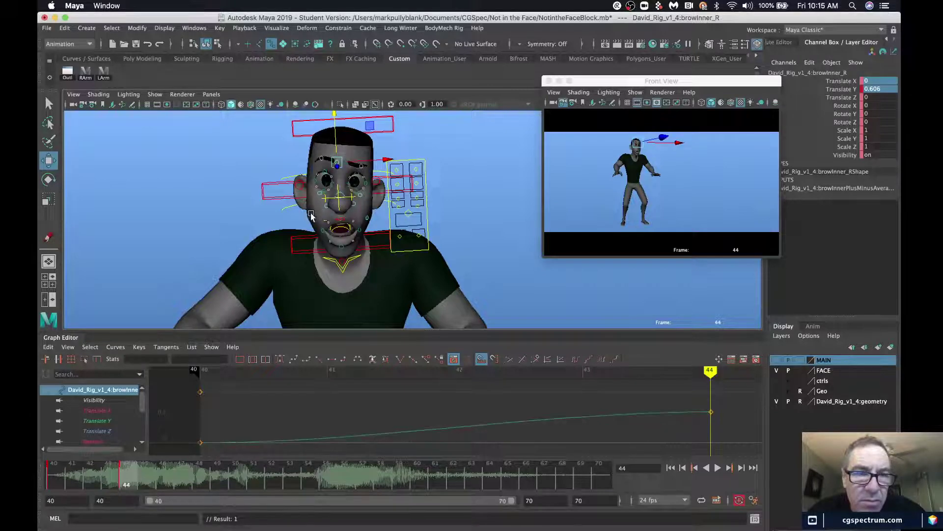
- Open and skew the jaw at frame 44, keying FKJaw_M's rotation at about 24.204 on X, 1.987 on Y and 3.181 on Z
{"action": "left_click_drag", "start_coordinate": [338, 153], "coordinate": [346, 253], "text": "alt"}
{"action": "left_click", "coordinate": [358, 262]}
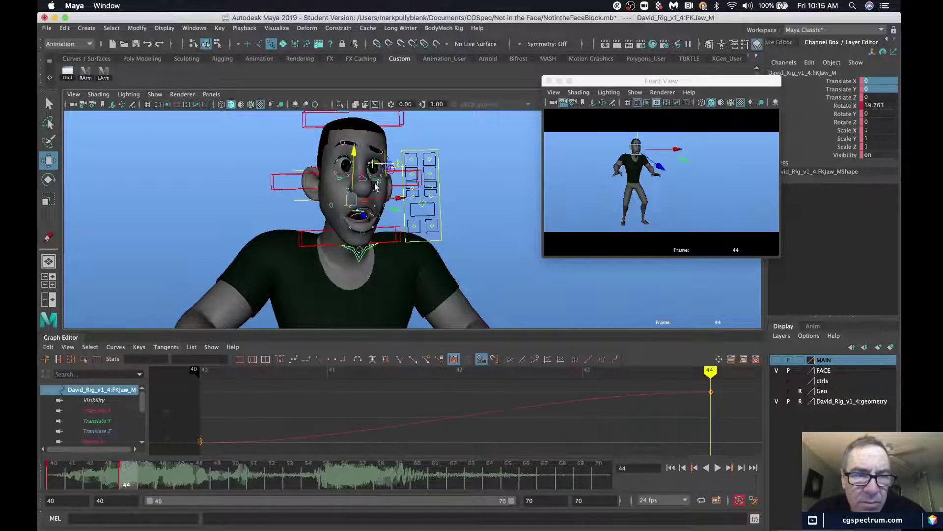
{"action": "key", "text": "e"}
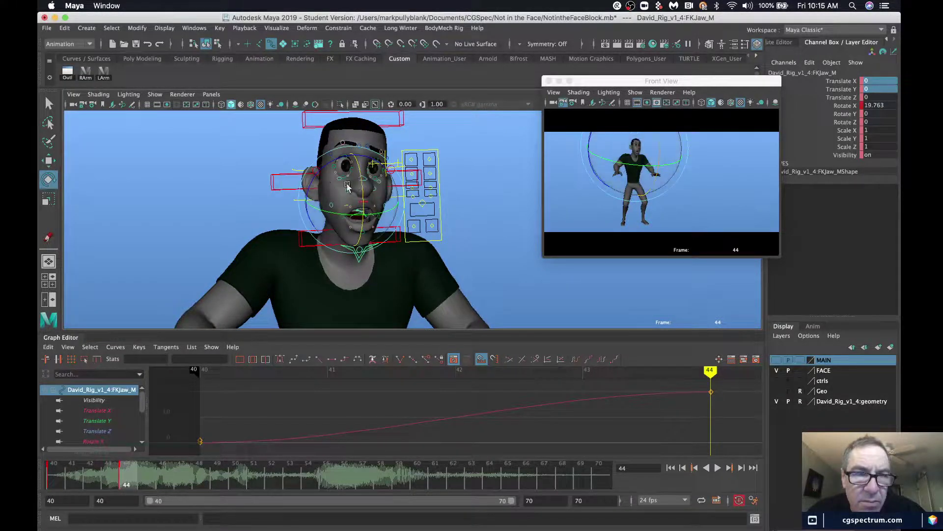
{"action": "left_click_drag", "start_coordinate": [329, 187], "coordinate": [329, 188]}
{"action": "key", "text": "shift+e"}
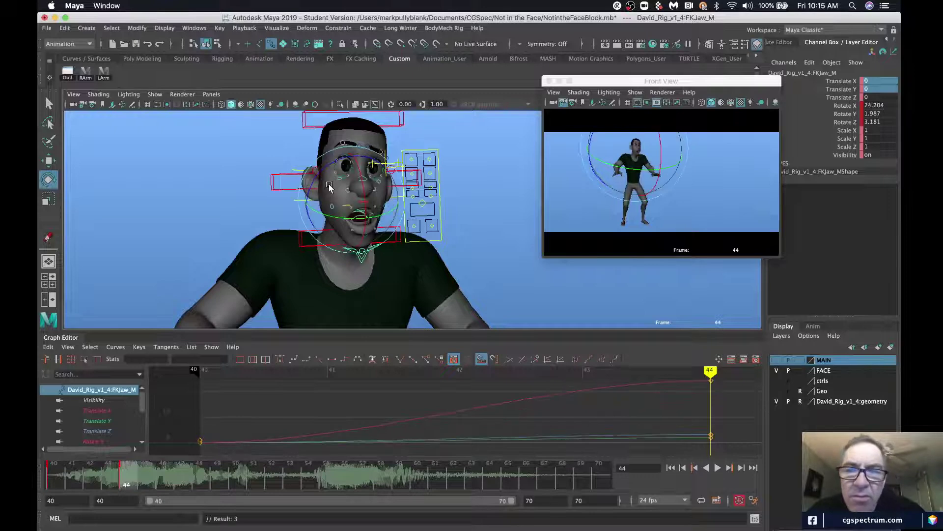
- Squash the head at frame 42 by setting squashTop_M to 0 on Translate X and about -0.403 on Translate Y
{"action": "scroll", "coordinate": [407, 208], "scroll_direction": "down", "scroll_amount": 2}
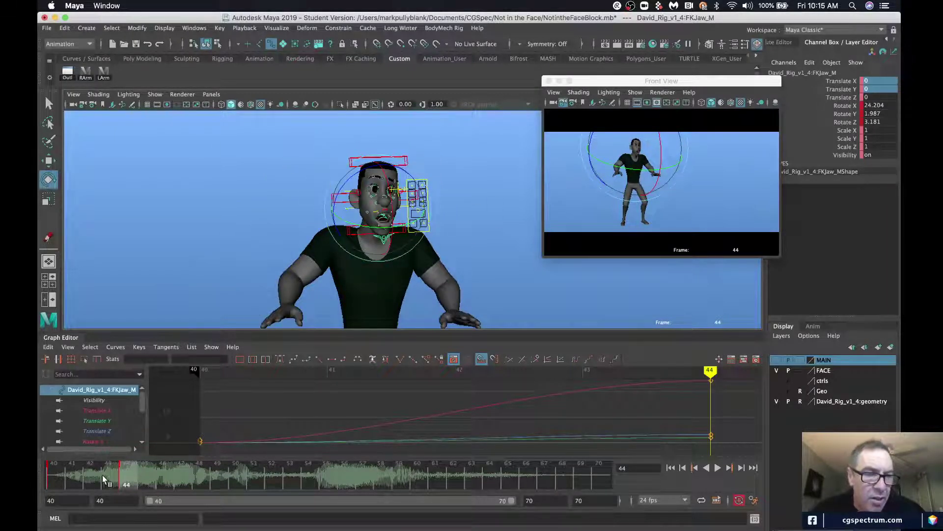
{"action": "left_click", "coordinate": [99, 469]}
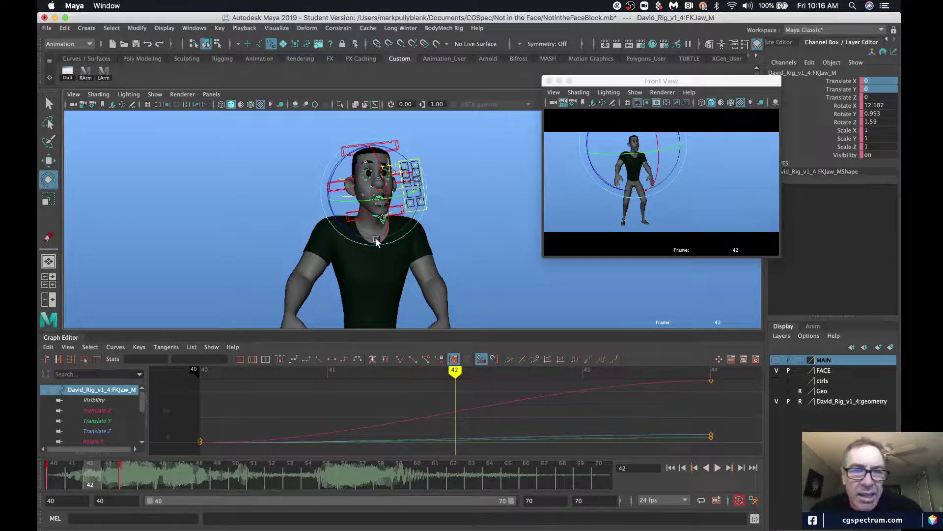
{"action": "left_click", "coordinate": [331, 151]}
{"action": "left_click", "coordinate": [347, 149]}
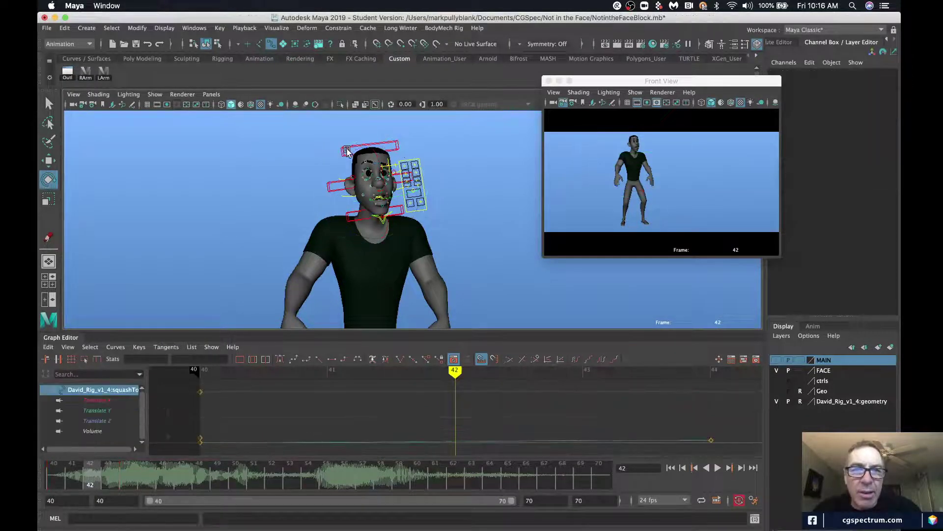
{"action": "key", "text": "w"}
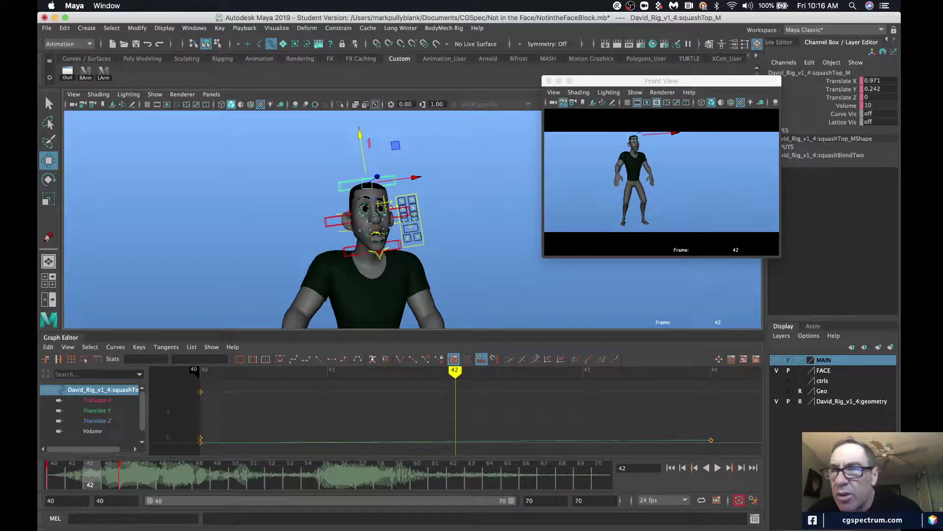
{"action": "left_click_drag", "start_coordinate": [882, 80], "coordinate": [878, 89]}
{"action": "type", "text": "0"}
{"action": "key", "text": "Return"}
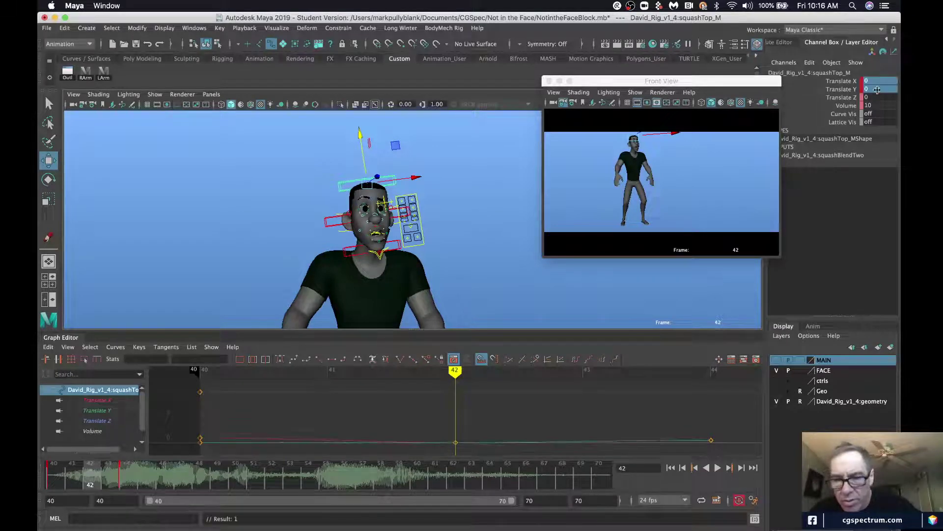
{"action": "key", "text": "super+z"}
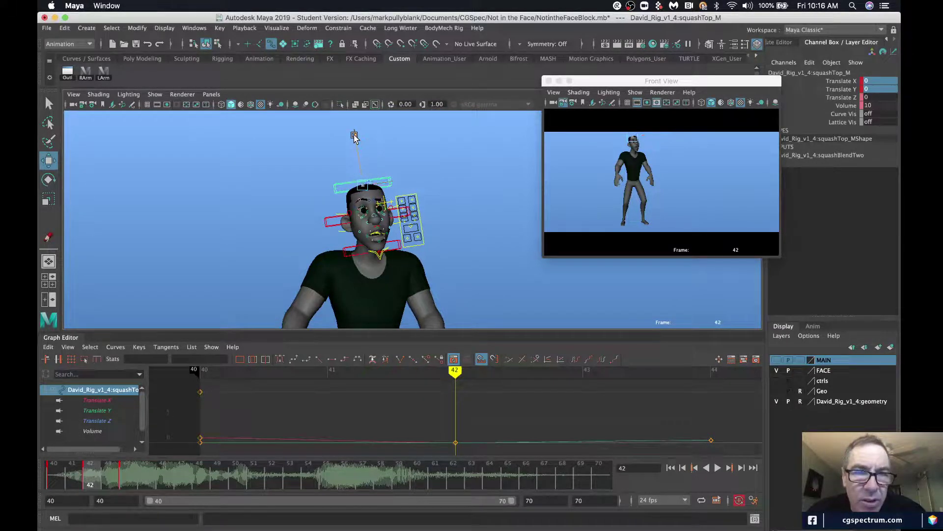
{"action": "key", "text": "super+z"}
- Set Scale Y to 1 on FKEyeRegion_L and FKEyeRegion_R at frame 42
{"action": "scroll", "coordinate": [402, 204], "scroll_direction": "up", "scroll_amount": 5}
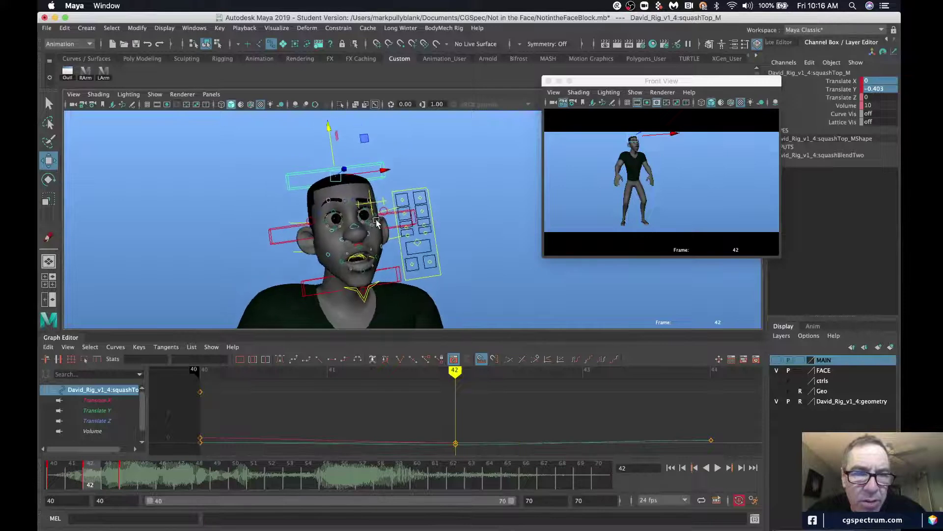
{"action": "left_click", "coordinate": [360, 230]}
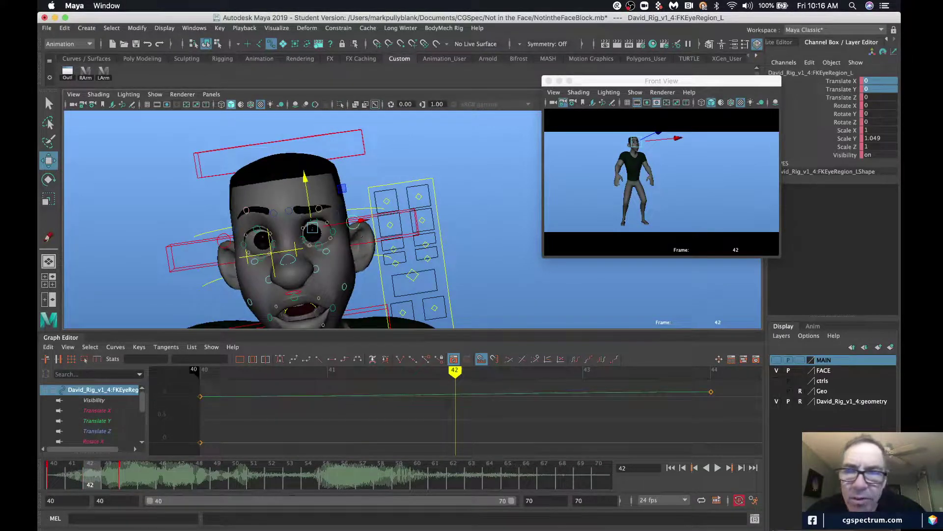
{"action": "double_click", "coordinate": [889, 139]}
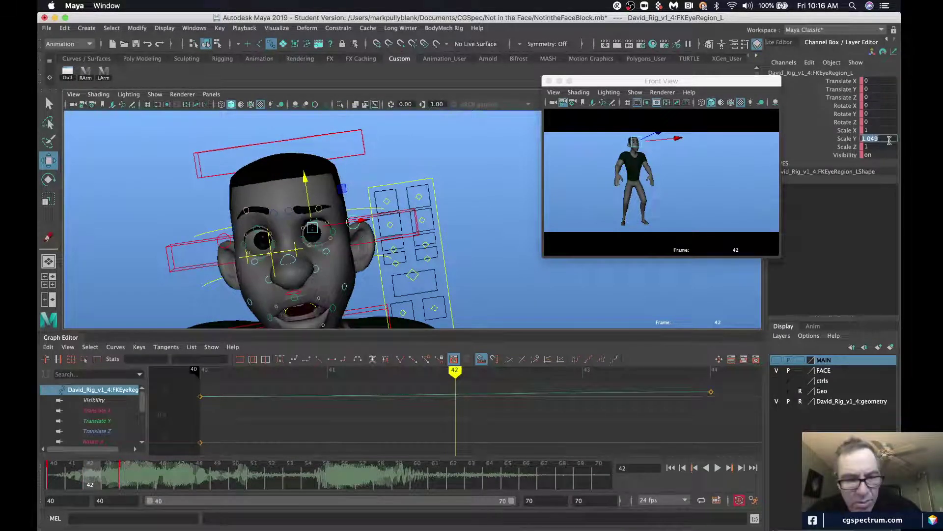
{"action": "type", "text": "1"}
{"action": "key", "text": "Return"}
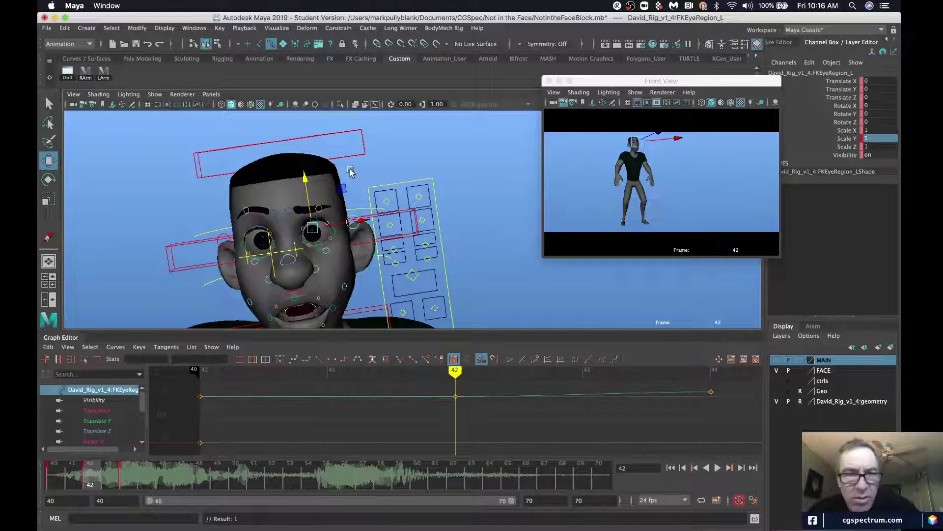
{"action": "left_click", "coordinate": [225, 248]}
{"action": "double_click", "coordinate": [884, 140]}
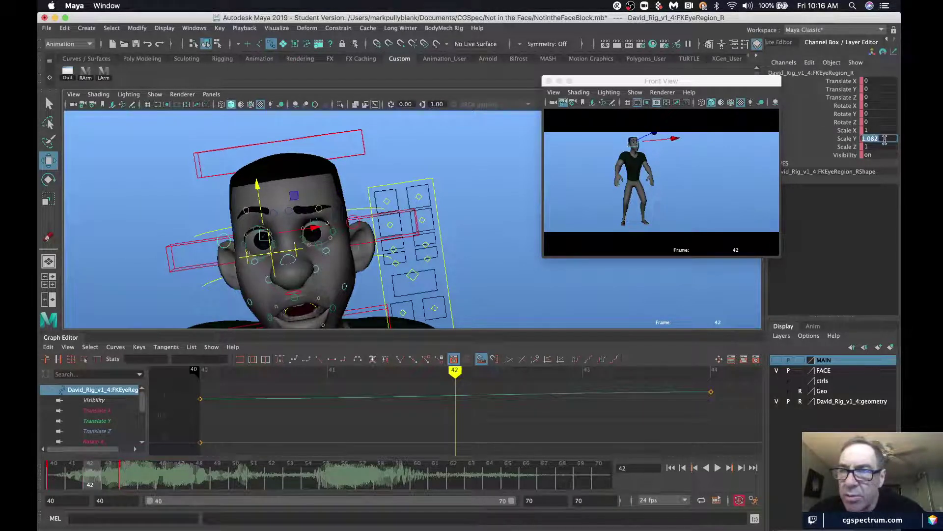
{"action": "type", "text": "1"}
{"action": "key", "text": "Return"}
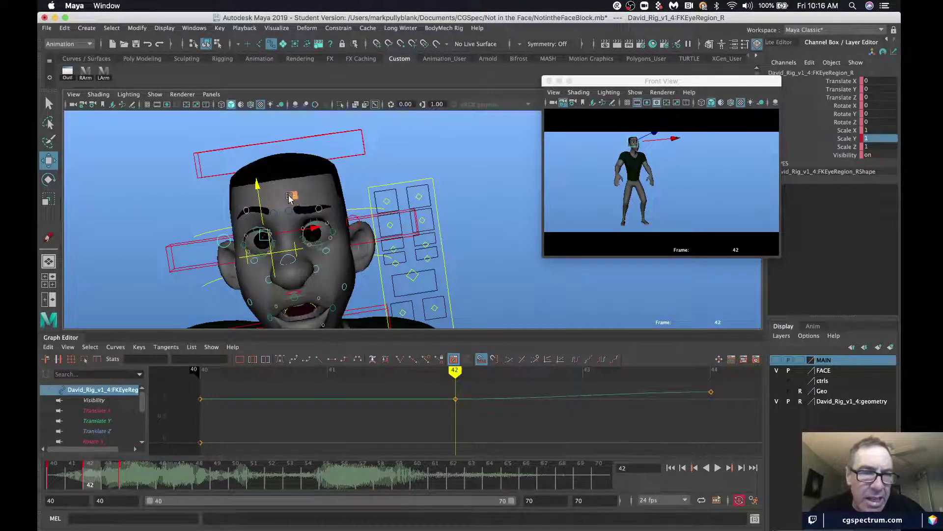
{"action": "middle_click_drag", "start_coordinate": [293, 194], "coordinate": [313, 158], "text": "alt"}
{"action": "left_click_drag", "start_coordinate": [293, 188], "coordinate": [303, 187], "text": "alt"}
{"action": "middle_click_drag", "start_coordinate": [339, 192], "coordinate": [354, 150], "text": "alt"}
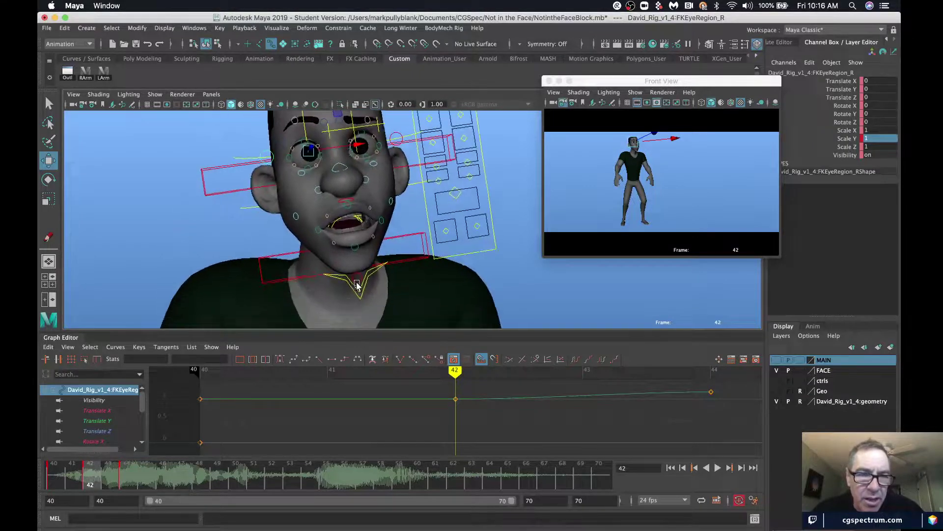
- Close the jaw at frame 42 by rotating FKJaw_M to about -3.785 on X, key it, and compare with frame 40
{"action": "left_click", "coordinate": [356, 290]}
{"action": "key", "text": "e"}
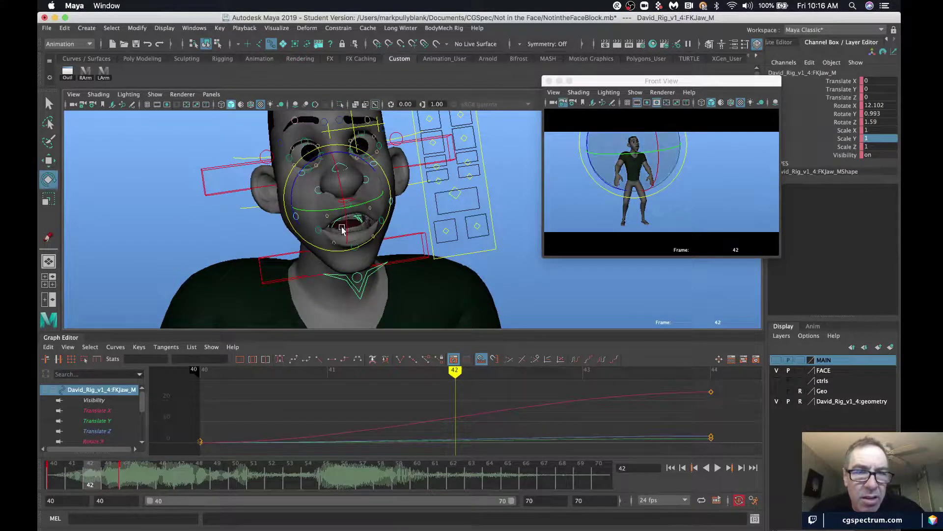
{"action": "left_click_drag", "start_coordinate": [347, 232], "coordinate": [346, 216]}
{"action": "key", "text": "s"}
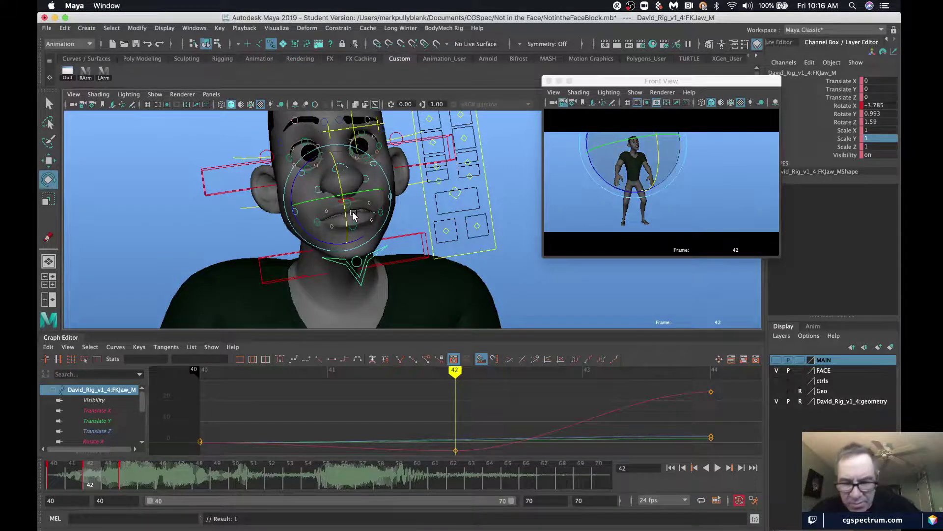
{"action": "key", "text": "comma"}
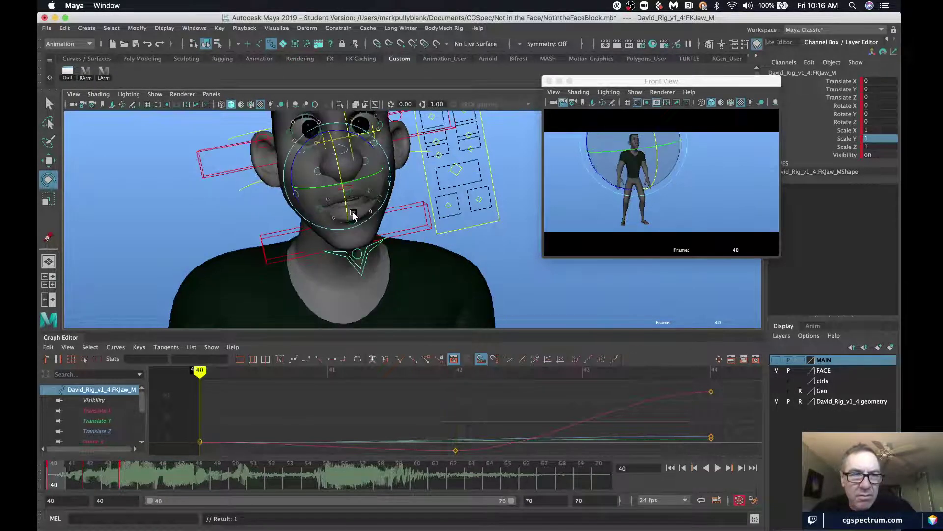
{"action": "key", "text": "period"}
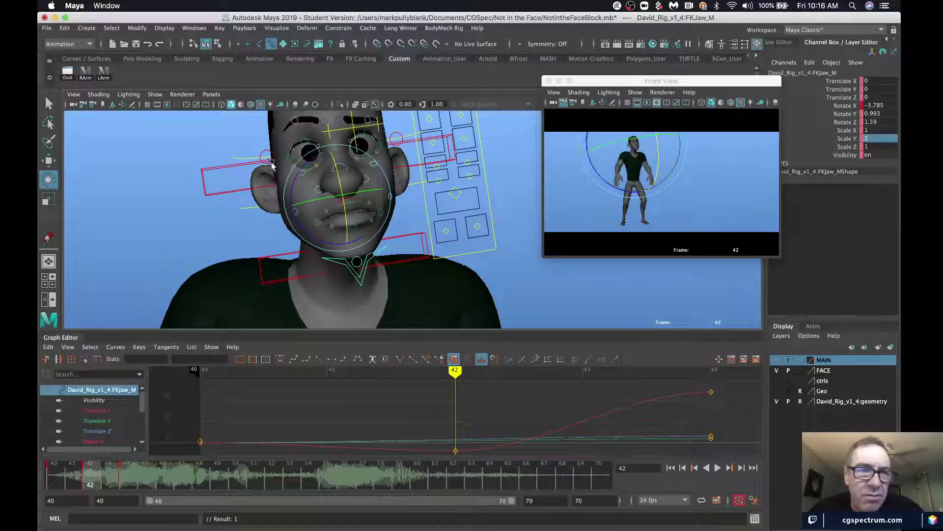
- Lower browHalf_R to about 0.369 on Translate Y and key it at frame 42
{"action": "left_click_drag", "start_coordinate": [272, 165], "coordinate": [275, 181], "text": "alt"}
{"action": "left_click", "coordinate": [284, 180]}
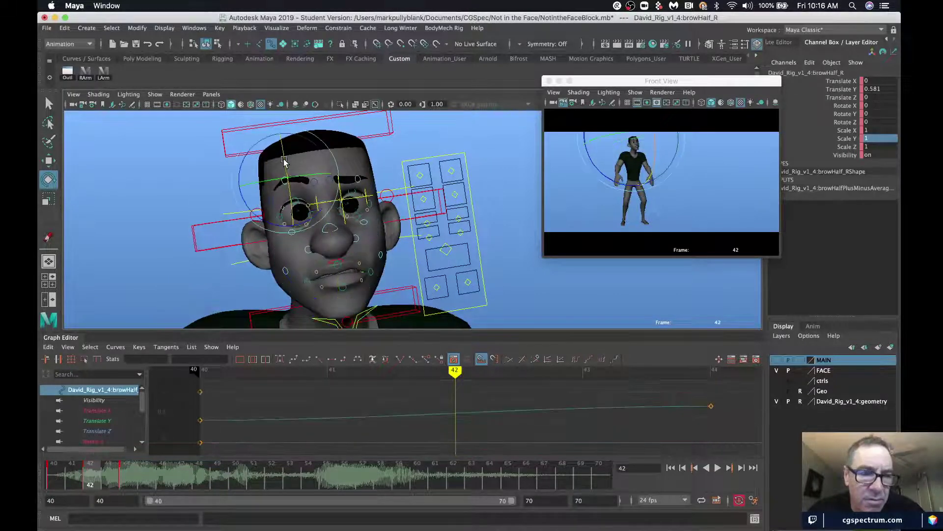
{"action": "key", "text": "w"}
{"action": "left_click_drag", "start_coordinate": [278, 148], "coordinate": [279, 150]}
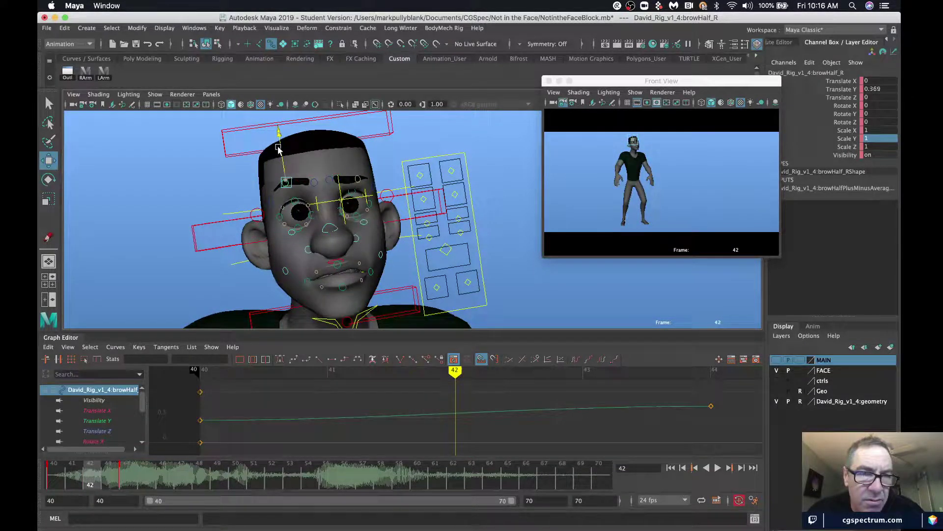
{"action": "key", "text": "s"}
{"action": "key", "text": "q"}
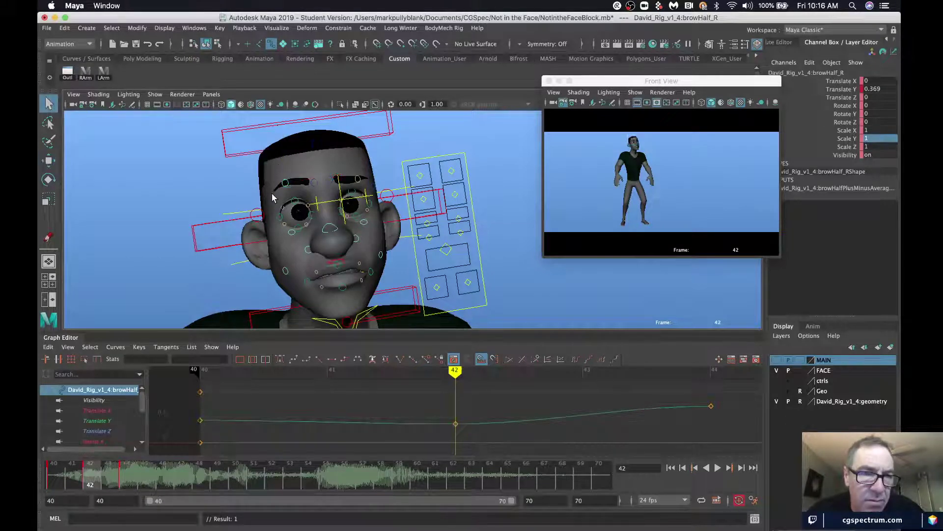
- Select the inner, middle and outer brow controls on both sides, lower them together and key them at frame 42
{"action": "left_click", "coordinate": [314, 187]}
{"action": "left_click", "coordinate": [315, 182], "text": "shift"}
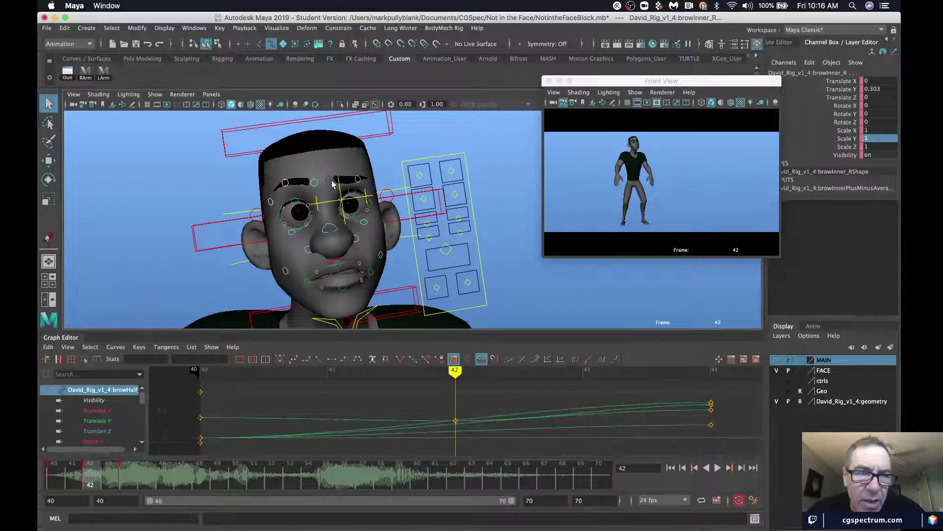
{"action": "left_click", "coordinate": [329, 180], "text": "shift"}
{"action": "left_click", "coordinate": [359, 181], "text": "shift"}
{"action": "left_click_drag", "start_coordinate": [359, 181], "coordinate": [382, 172], "text": "alt"}
{"action": "left_click", "coordinate": [363, 201], "text": "shift"}
{"action": "key", "text": "w"}
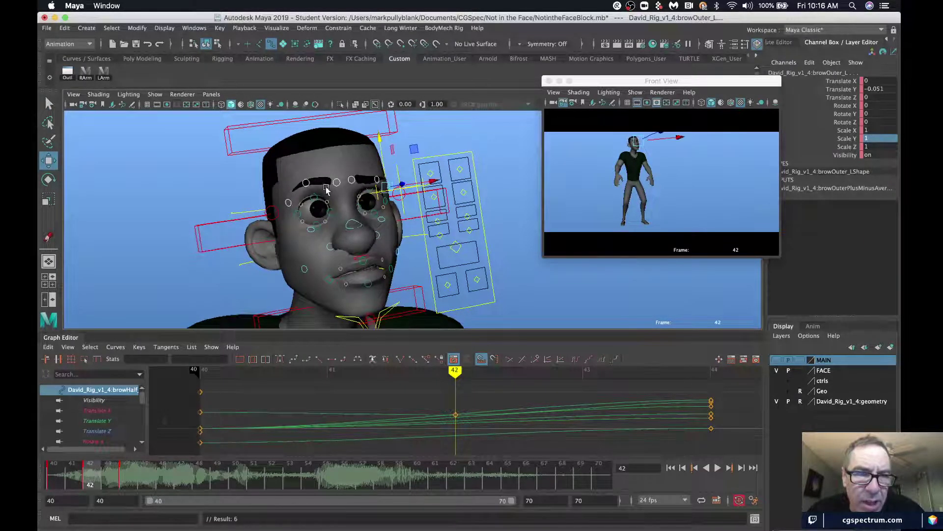
- Lower upperLid1_R and upperLid1_L together, bringing Translate Y to about -0.683 on upperLid1_L, and key both at frame 42
{"action": "left_click", "coordinate": [314, 197]}
{"action": "left_click_drag", "start_coordinate": [313, 198], "coordinate": [290, 202], "text": "alt"}
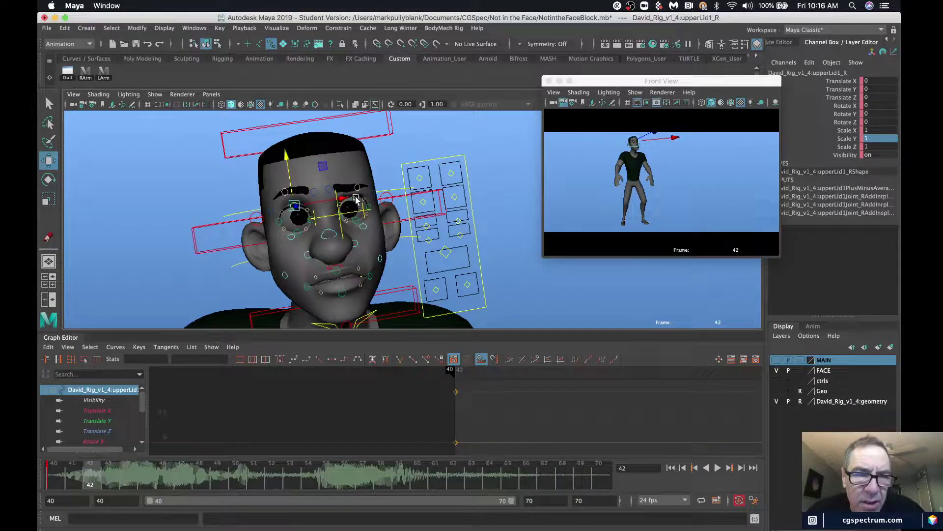
{"action": "left_click", "coordinate": [356, 199]}
{"action": "left_click_drag", "start_coordinate": [345, 150], "coordinate": [344, 169]}
{"action": "key", "text": "s"}
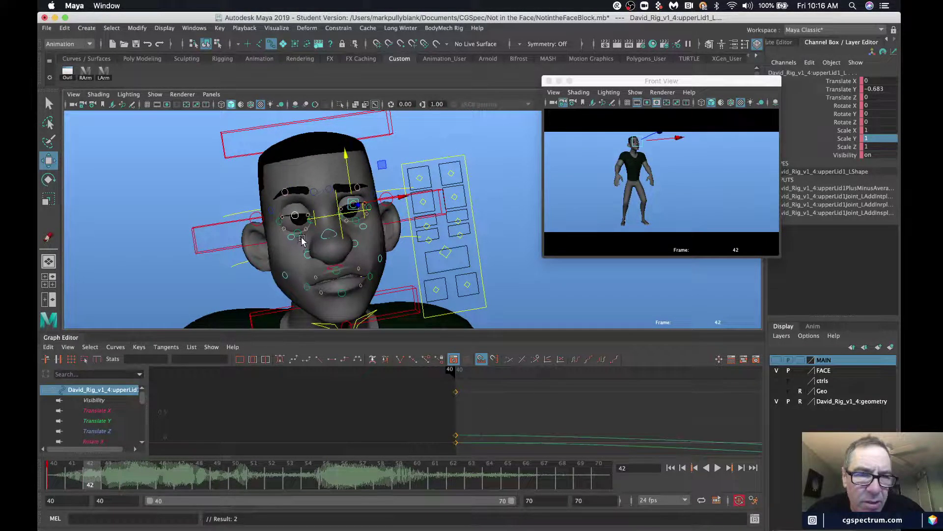
- Raise lowerLid1_R and lowerLid1_L together, bringing Translate Y to about 1.349 on lowerLid1_L, and key both at frame 42
{"action": "left_click", "coordinate": [354, 230]}
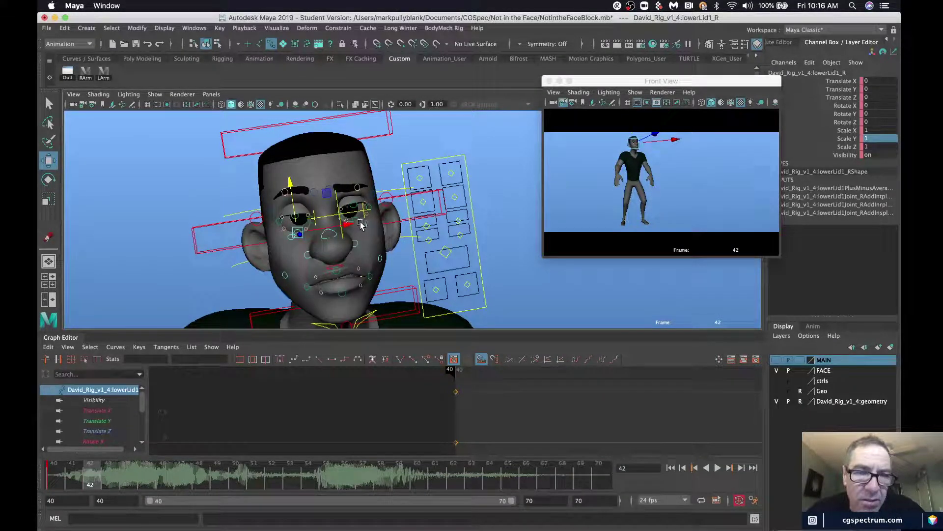
{"action": "left_click", "coordinate": [360, 224]}
{"action": "left_click_drag", "start_coordinate": [353, 203], "coordinate": [349, 174]}
{"action": "key", "text": "s"}
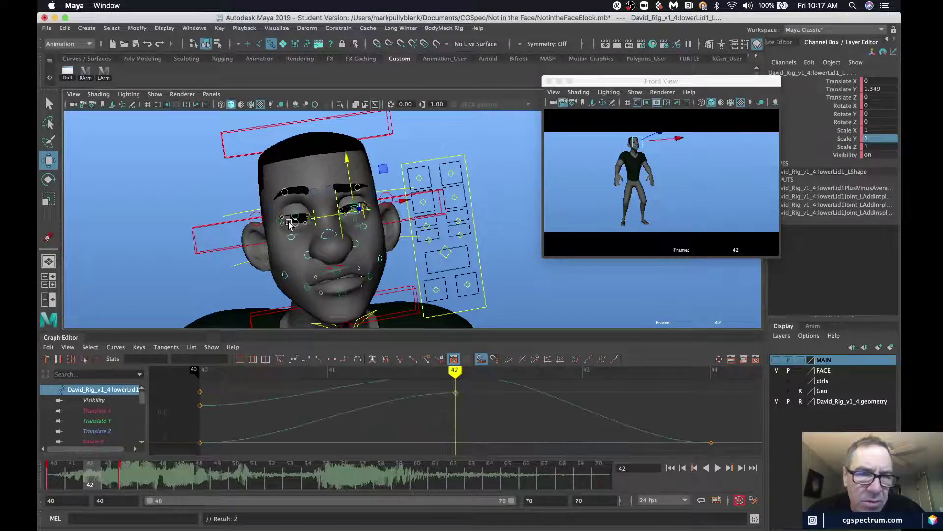
{"action": "left_click", "coordinate": [254, 225]}
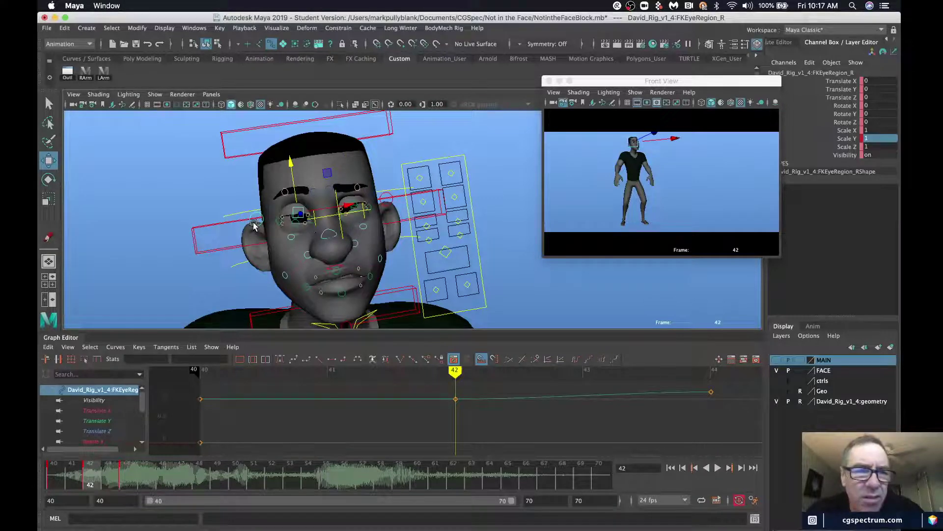
{"action": "left_click", "coordinate": [237, 196]}
{"action": "right_click_drag", "start_coordinate": [238, 195], "coordinate": [297, 232], "text": "alt"}
{"action": "left_click", "coordinate": [268, 217]}
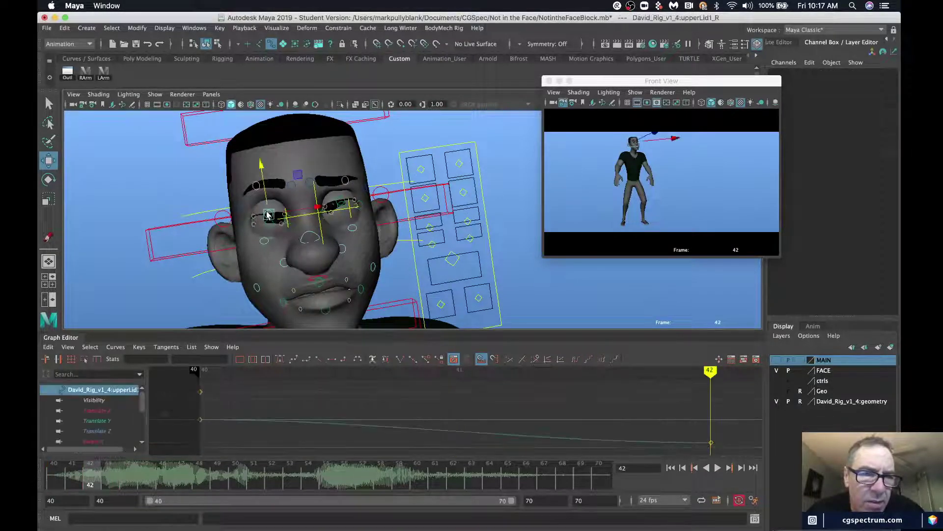
{"action": "left_click", "coordinate": [426, 199]}
{"action": "mouse_move", "coordinate": [427, 197]}
{"action": "left_mouse_down"}
{"action": "mouse_move", "coordinate": [421, 211]}
{"action": "mouse_move", "coordinate": [438, 190]}
{"action": "left_mouse_up"}
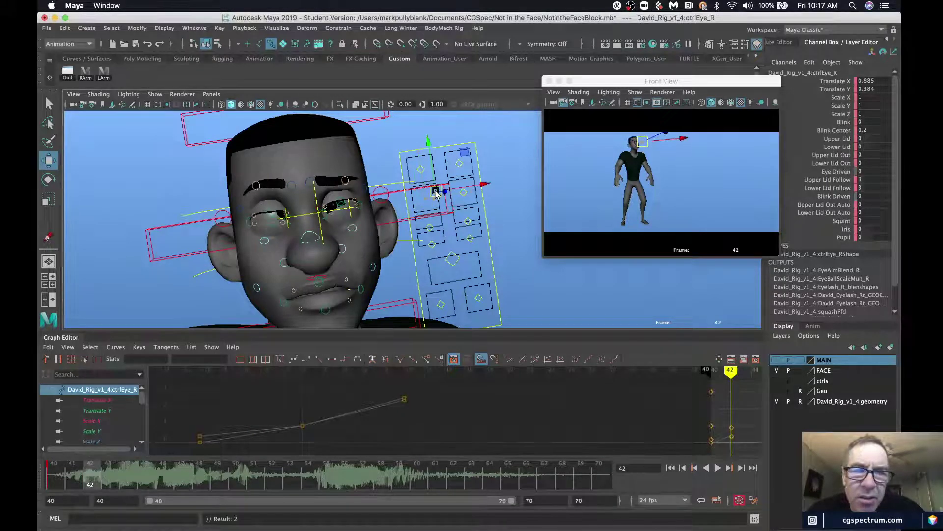
{"action": "key", "text": "z"}
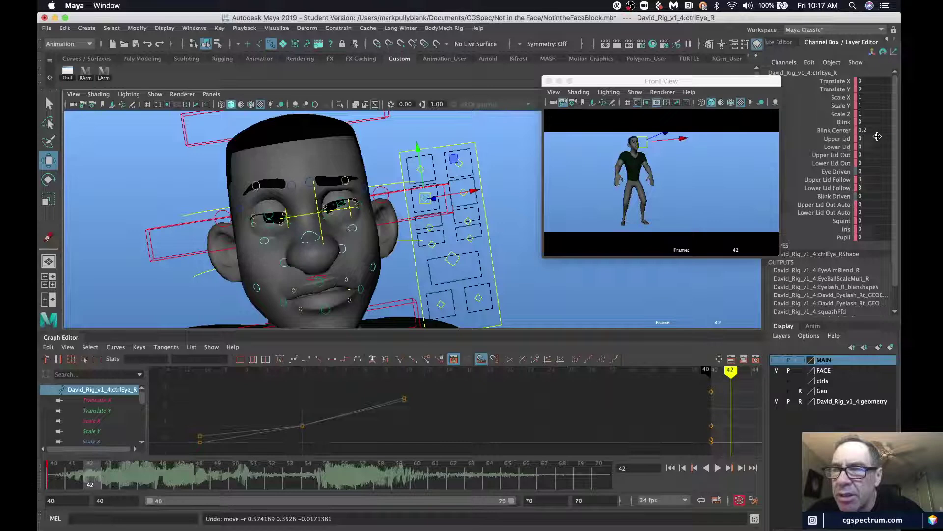
- Close the right eye at frame 42 by setting Upper Lid and Lower Lid to 10 on ctrlEye_R
{"action": "left_click", "coordinate": [876, 142]}
{"action": "type", "text": "1"}
{"action": "key", "text": "Return"}
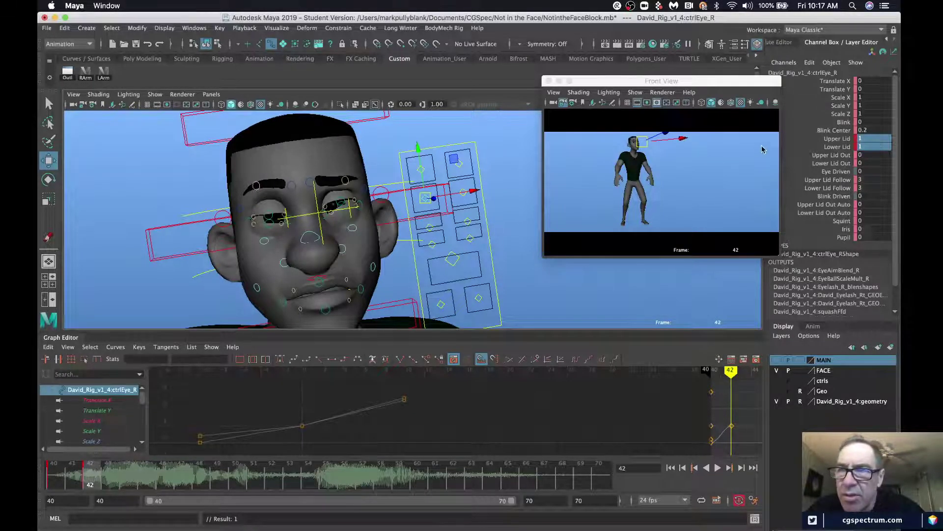
{"action": "left_click_drag", "start_coordinate": [838, 139], "coordinate": [843, 146]}
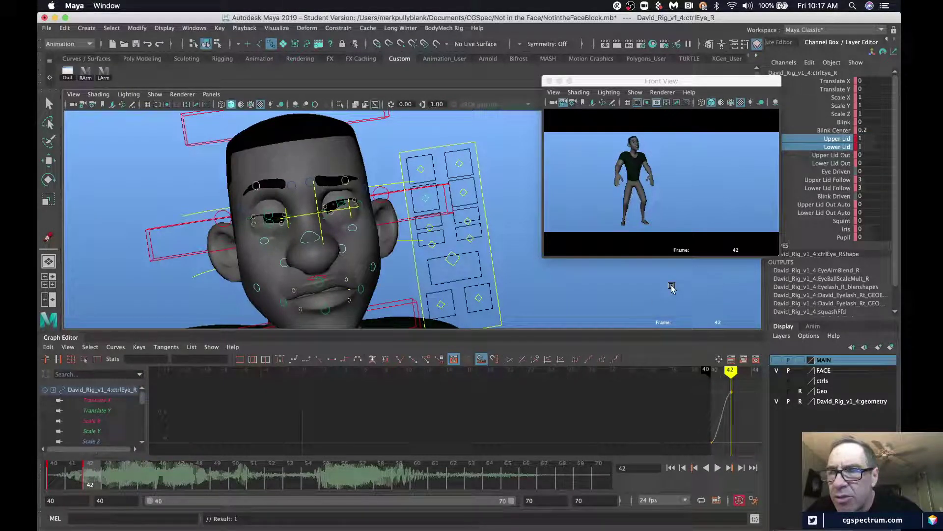
{"action": "middle_click_drag", "start_coordinate": [652, 289], "coordinate": [697, 285]}
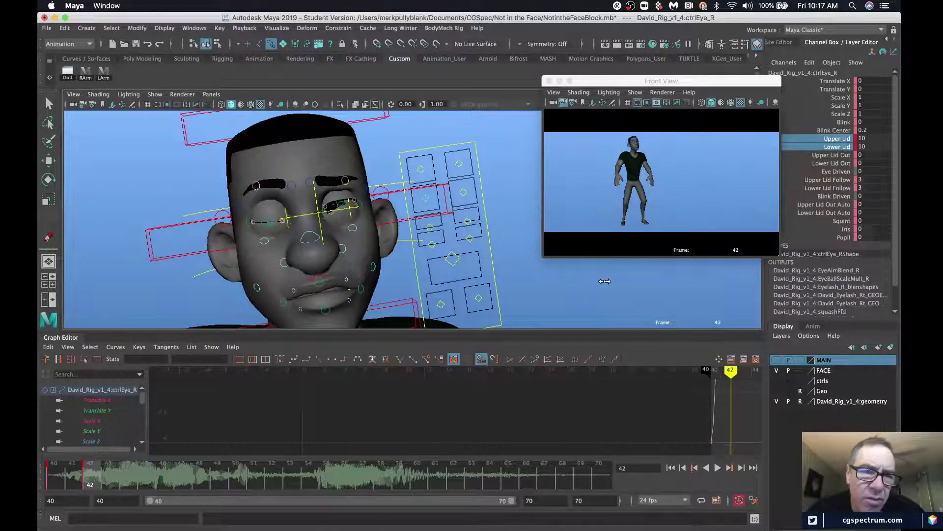
- Close the left eye at frame 42 by setting Upper Lid and Lower Lid to 10 on ctrlEye_L, and key it
{"action": "left_click", "coordinate": [463, 192]}
{"action": "key", "text": "w"}
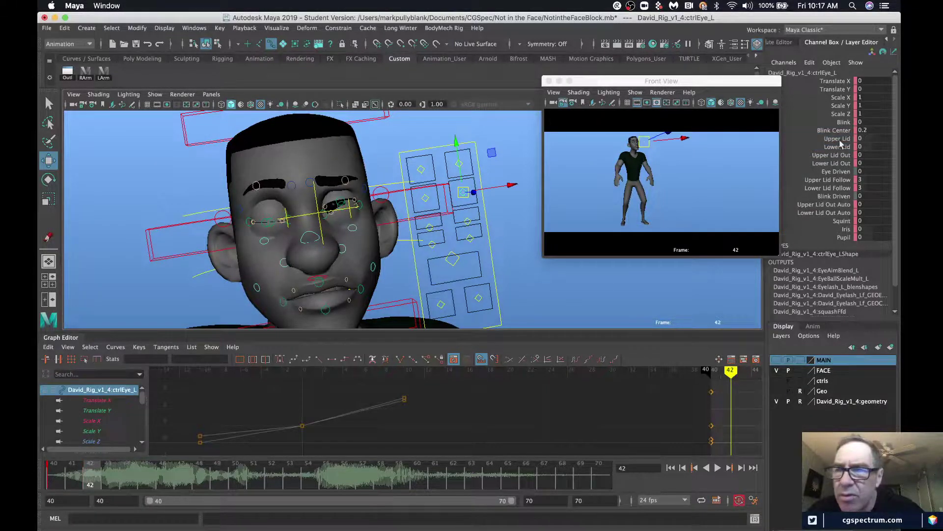
{"action": "left_click_drag", "start_coordinate": [840, 140], "coordinate": [837, 147]}
{"action": "middle_click_drag", "start_coordinate": [691, 293], "coordinate": [756, 283]}
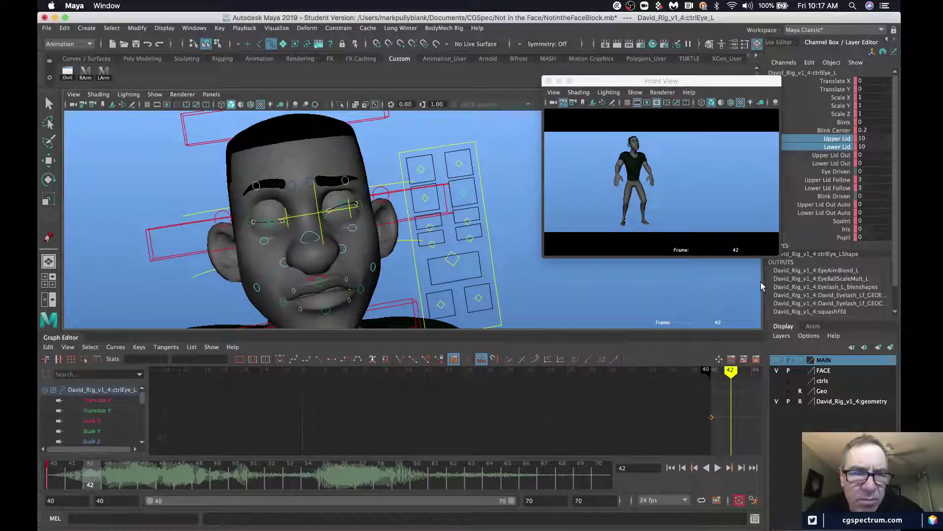
{"action": "key", "text": "s"}
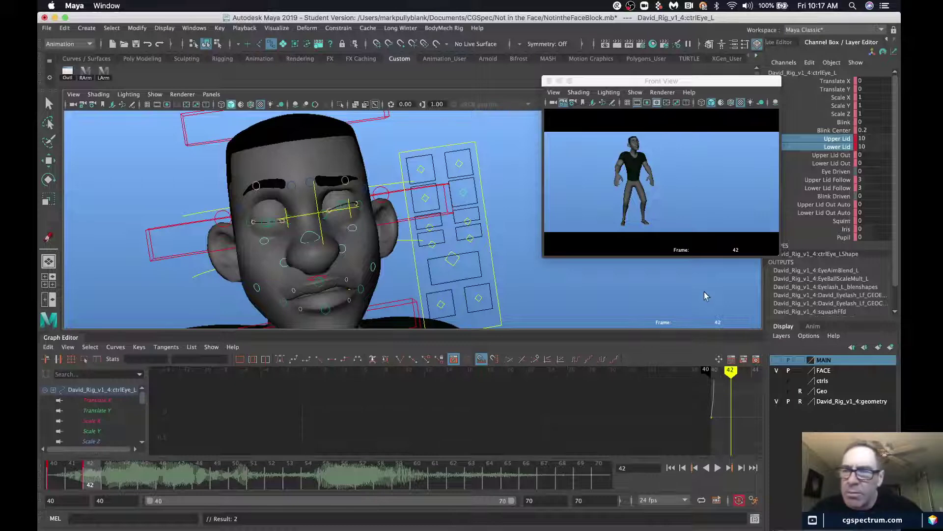
- Set and key Squint at frame 42 at 3.2 on ctrlEye_L and 4.2 on ctrlEye_R
{"action": "left_click", "coordinate": [841, 220]}
{"action": "mouse_move", "coordinate": [582, 299]}
{"action": "middle_mouse_down"}
{"action": "mouse_move", "coordinate": [601, 301]}
{"action": "mouse_move", "coordinate": [588, 300]}
{"action": "middle_mouse_up"}
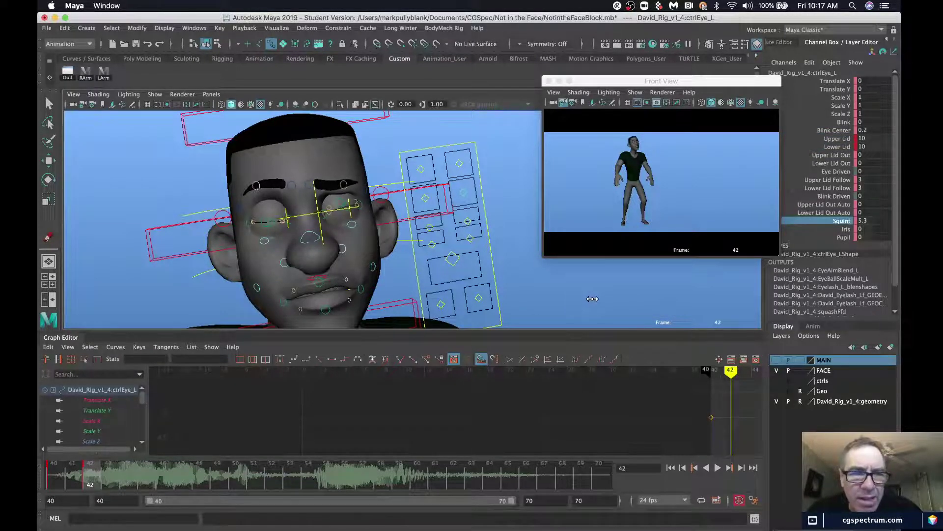
{"action": "key", "text": "s"}
{"action": "left_click", "coordinate": [424, 198]}
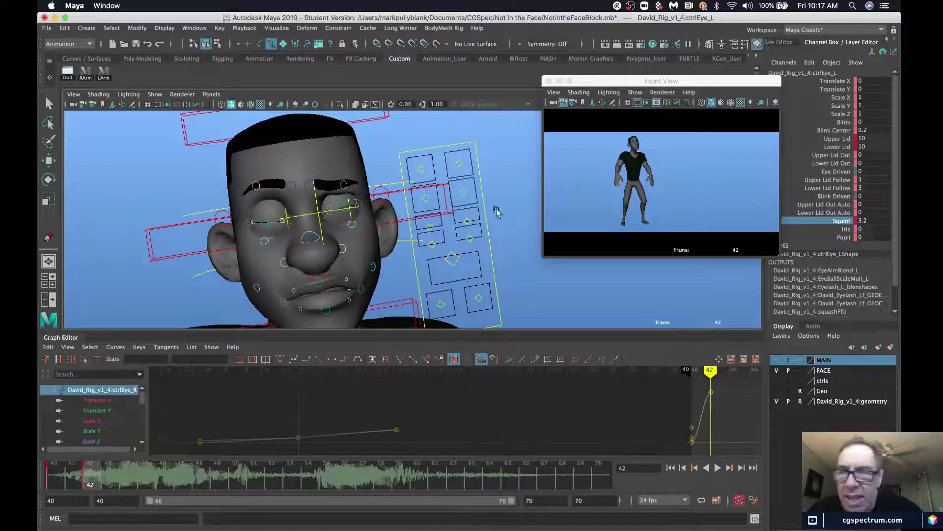
{"action": "key", "text": "w"}
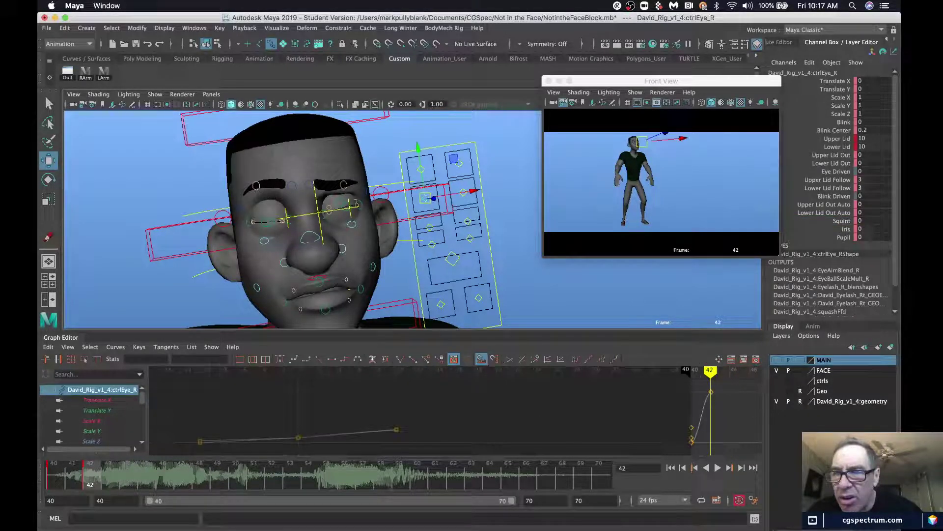
{"action": "left_click", "coordinate": [842, 221]}
{"action": "middle_click_drag", "start_coordinate": [604, 282], "coordinate": [655, 272]}
{"action": "key", "text": "s"}
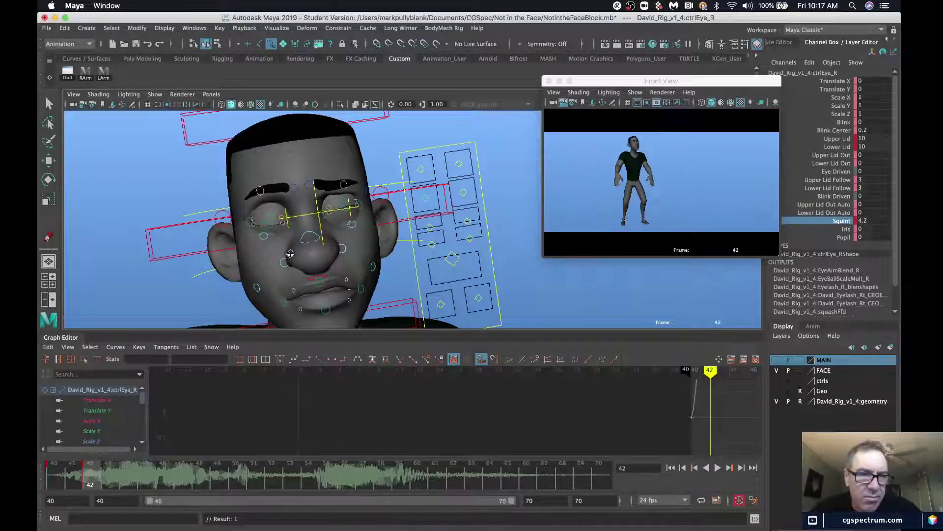
- Adjust cheek_R and cheek_L together at frame 42, bringing Translate Y to about -0.022 on cheek_L, and key them
{"action": "left_click_drag", "start_coordinate": [362, 269], "coordinate": [364, 227], "text": "alt"}
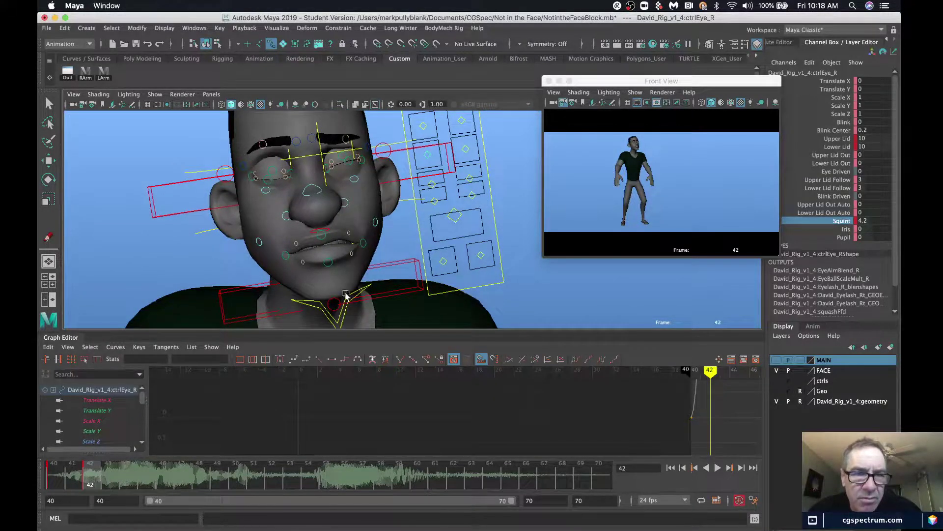
{"action": "left_click", "coordinate": [259, 242]}
{"action": "key", "text": "w"}
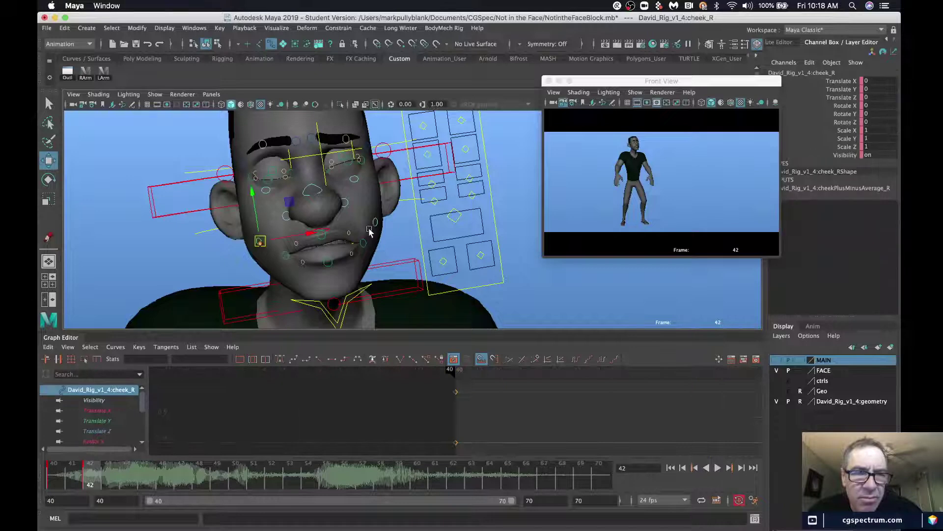
{"action": "left_click", "coordinate": [370, 230]}
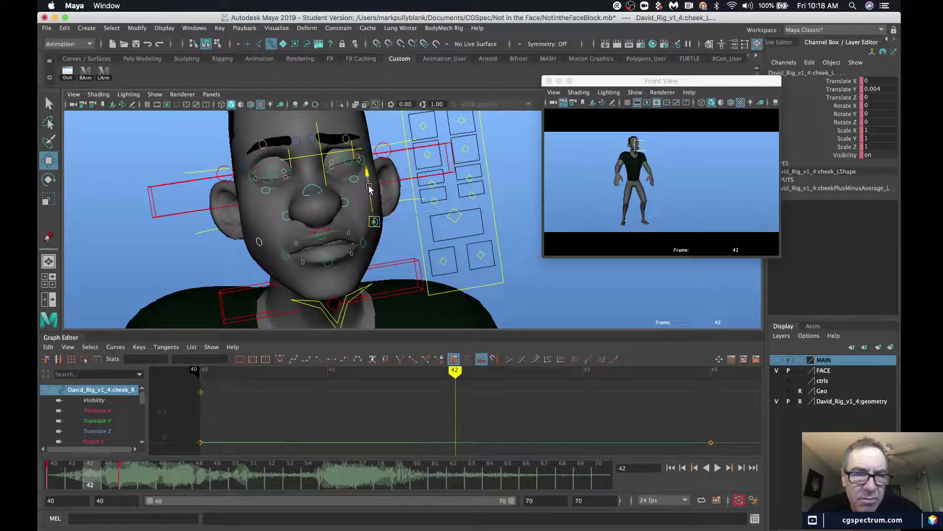
{"action": "left_click_drag", "start_coordinate": [369, 186], "coordinate": [369, 191]}
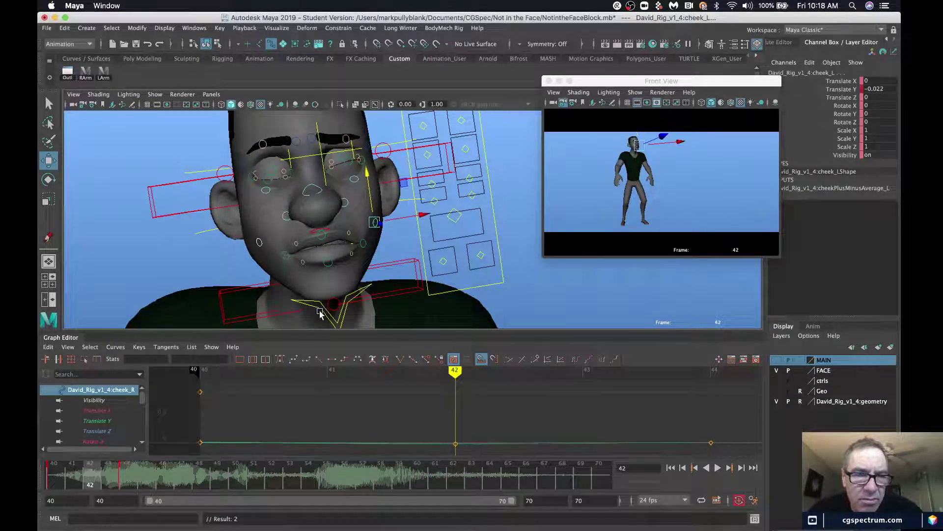
{"action": "left_click", "coordinate": [322, 311]}
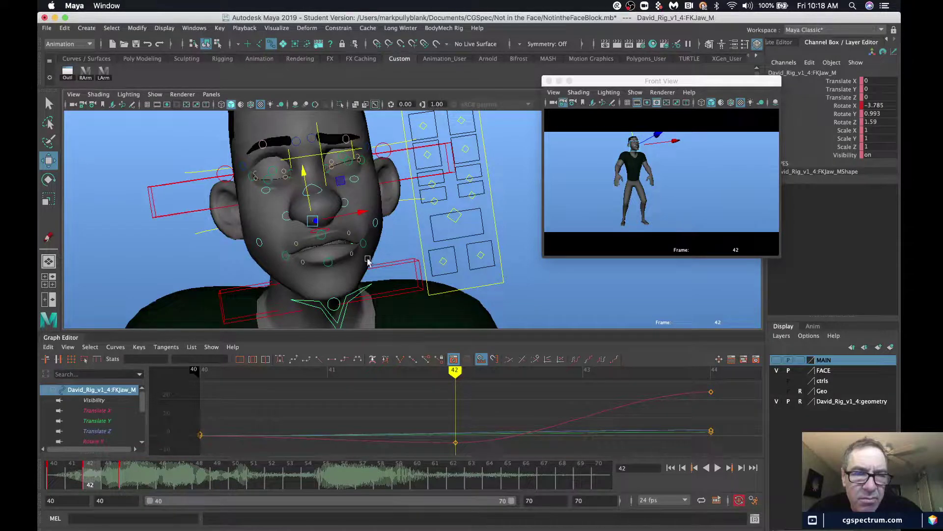
{"action": "left_click", "coordinate": [401, 264]}
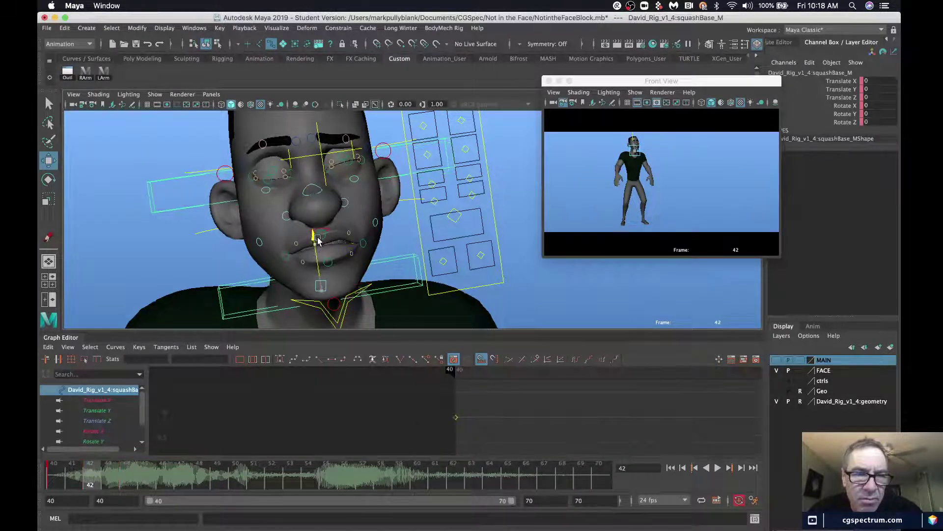
{"action": "key", "text": "z"}
- Push the middle of the head back at frame 42 by moving squashMiddle_M to about -0.529 on Translate Z
{"action": "left_click_drag", "start_coordinate": [178, 196], "coordinate": [227, 225], "text": "alt"}
{"action": "left_click", "coordinate": [221, 236]}
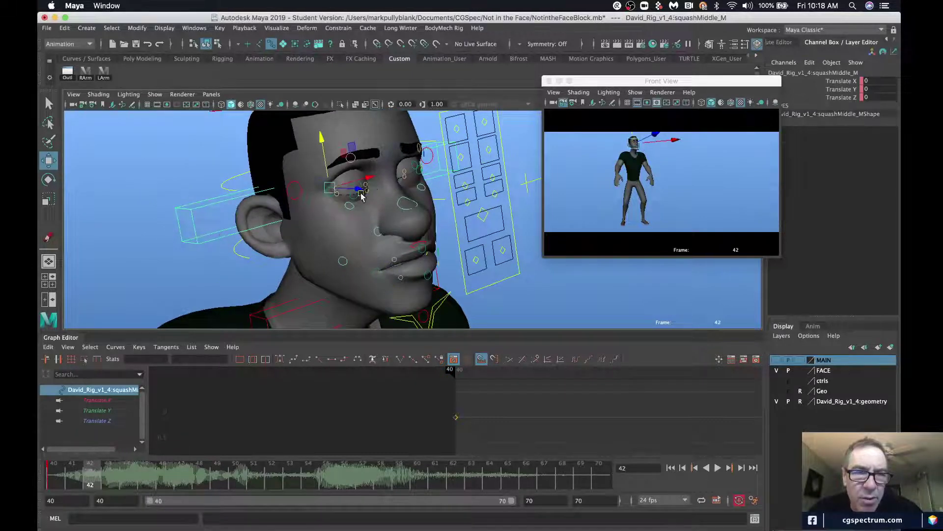
{"action": "left_click_drag", "start_coordinate": [359, 189], "coordinate": [353, 191]}
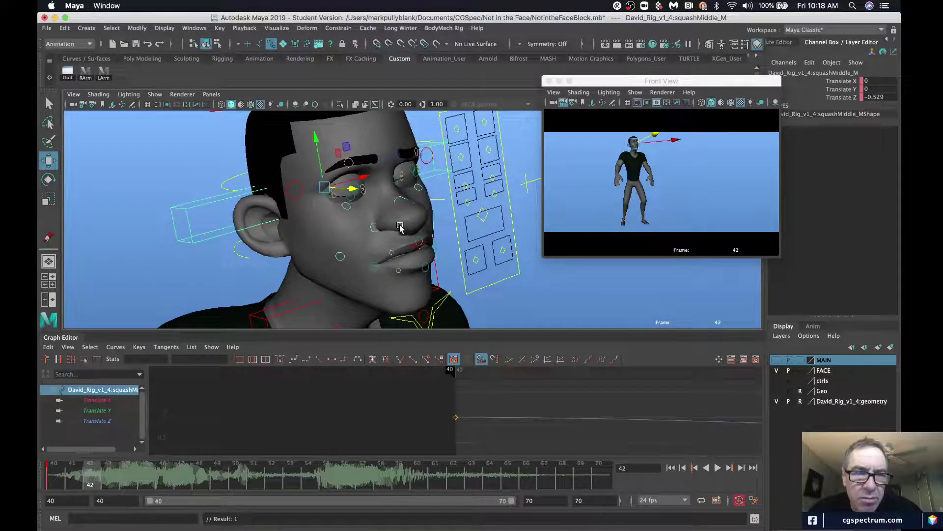
- Set and key squashMiddle_M's Translate Z at 0 on frame 44
{"action": "key", "text": "bracketleft"}
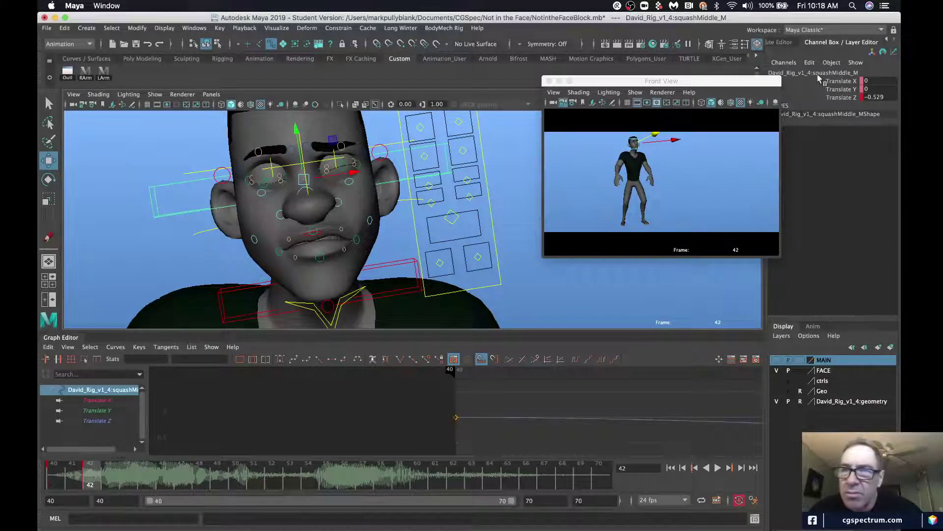
{"action": "key", "text": "alt+period"}
{"action": "key", "text": "alt+period"}
{"action": "left_click", "coordinate": [887, 98]}
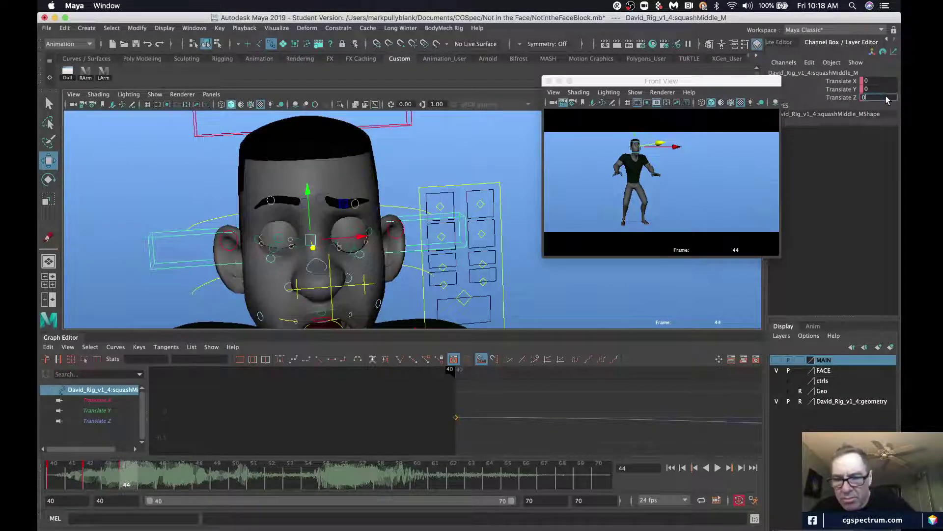
{"action": "key", "text": "Return"}
- Reset Upper Lid, Lower Lid and Squint to 0 on both ctrlEye_R and ctrlEye_L at frame 44
{"action": "middle_click_drag", "start_coordinate": [323, 191], "coordinate": [328, 155], "text": "alt"}
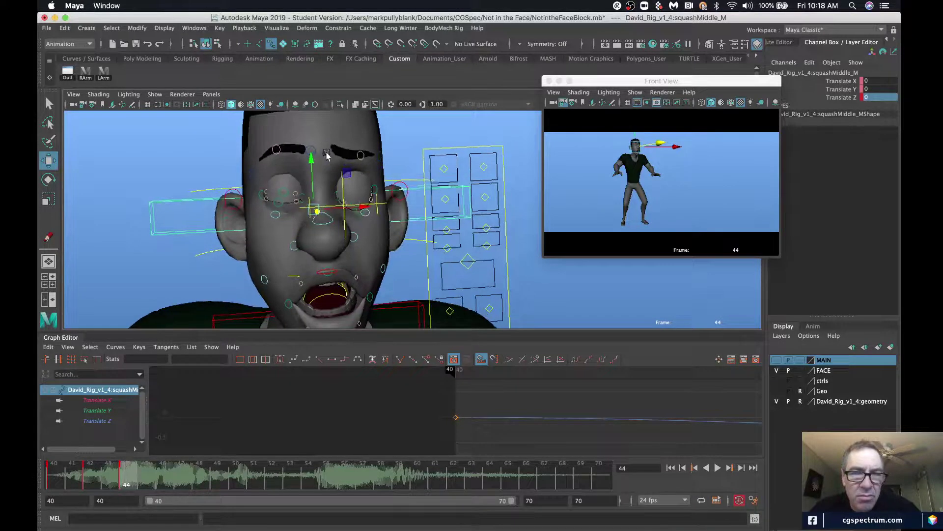
{"action": "left_click", "coordinate": [442, 202]}
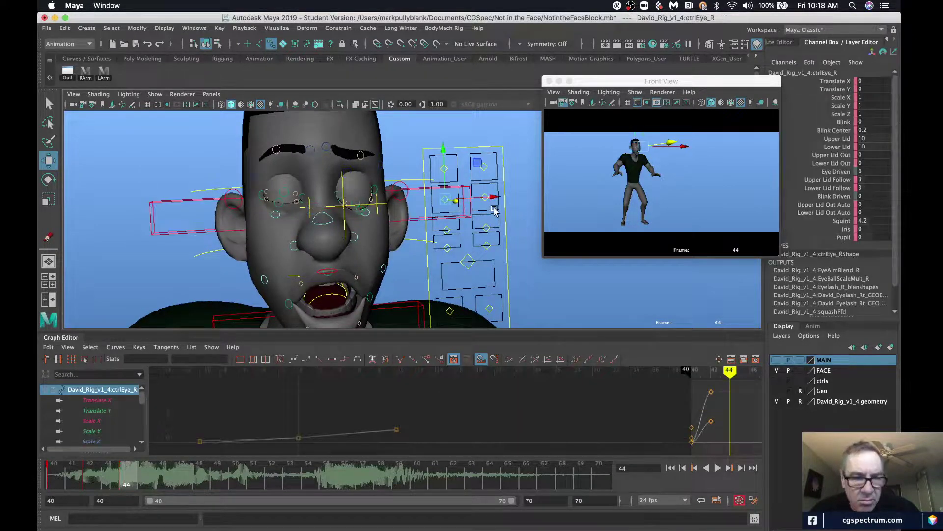
{"action": "key", "text": "q"}
{"action": "left_click", "coordinate": [486, 201]}
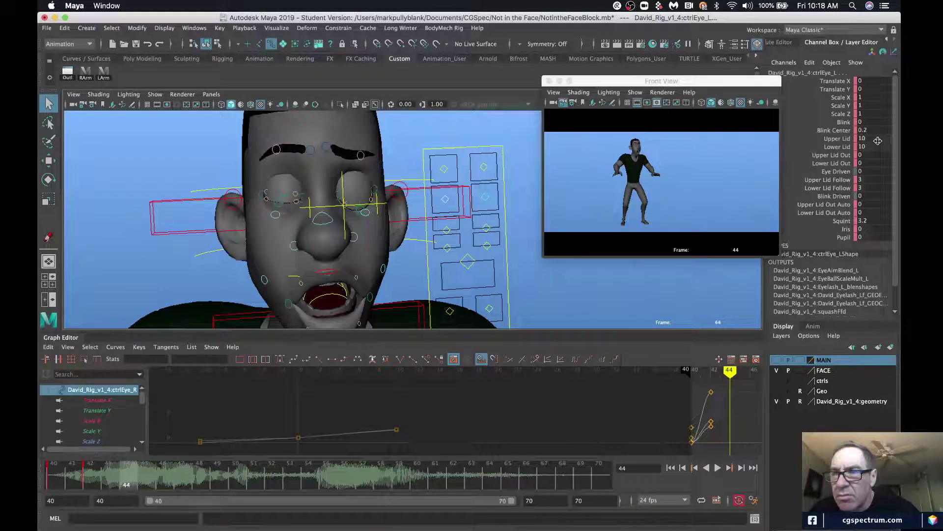
{"action": "left_click_drag", "start_coordinate": [878, 140], "coordinate": [876, 146]}
{"action": "type", "text": "0"}
{"action": "key", "text": "Return"}
{"action": "double_click", "coordinate": [878, 220]}
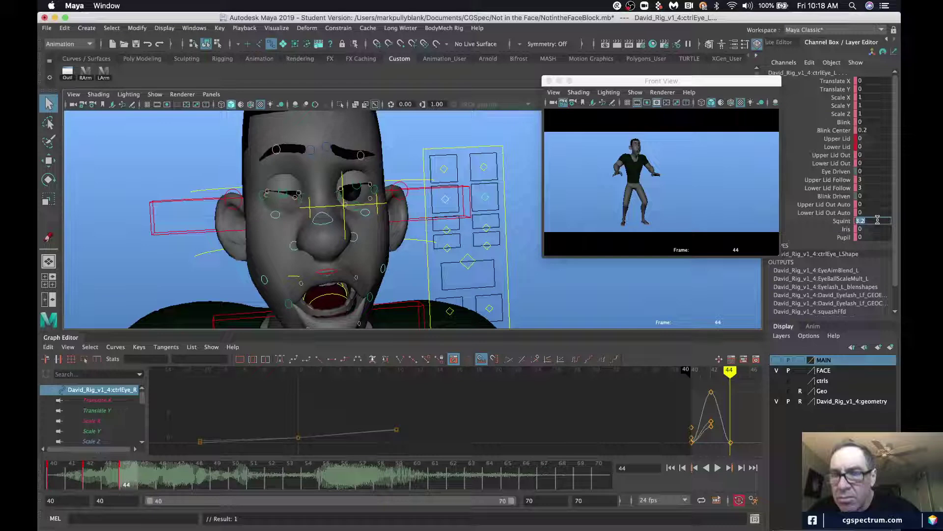
{"action": "type", "text": "0"}
{"action": "key", "text": "Return"}
- Zero the translation and rotation of the main upper and lower lid controls on both eyes at frame 44
{"action": "left_click", "coordinate": [290, 209]}
{"action": "left_click", "coordinate": [284, 201]}
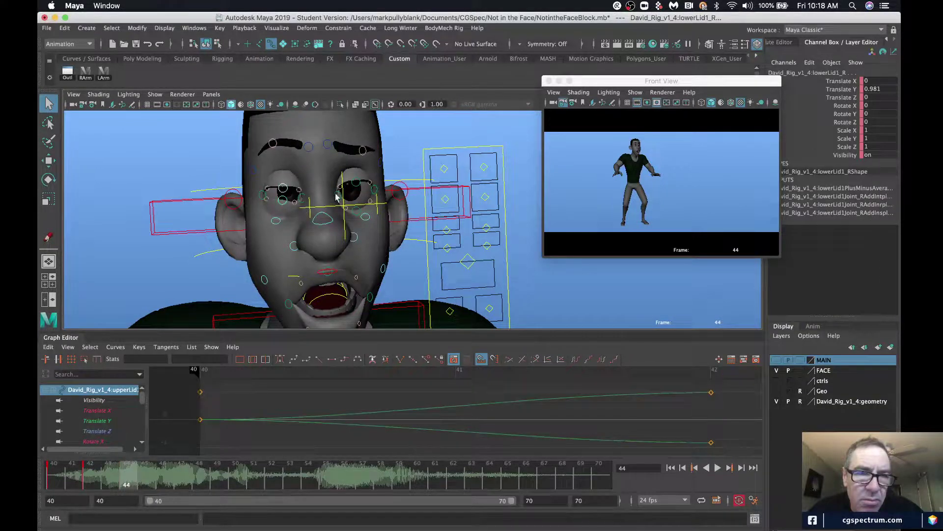
{"action": "left_click", "coordinate": [355, 184]}
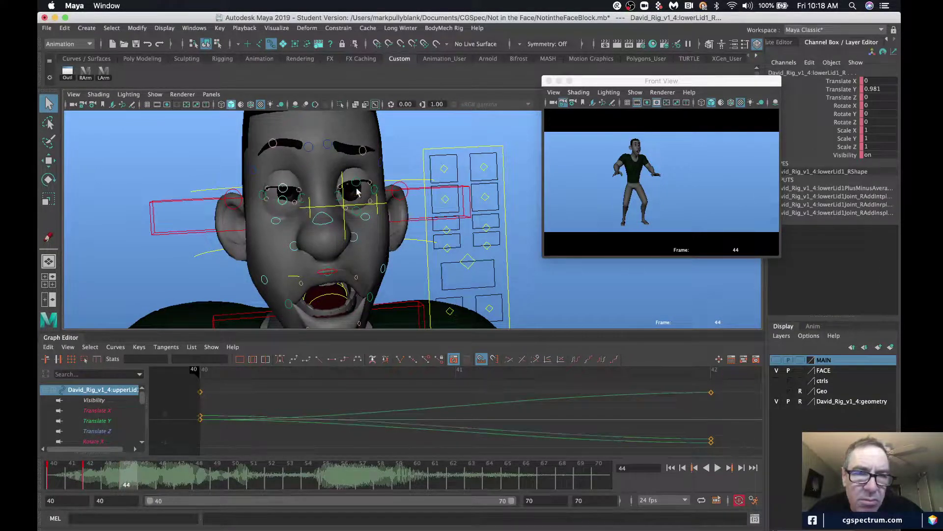
{"action": "left_click", "coordinate": [364, 217]}
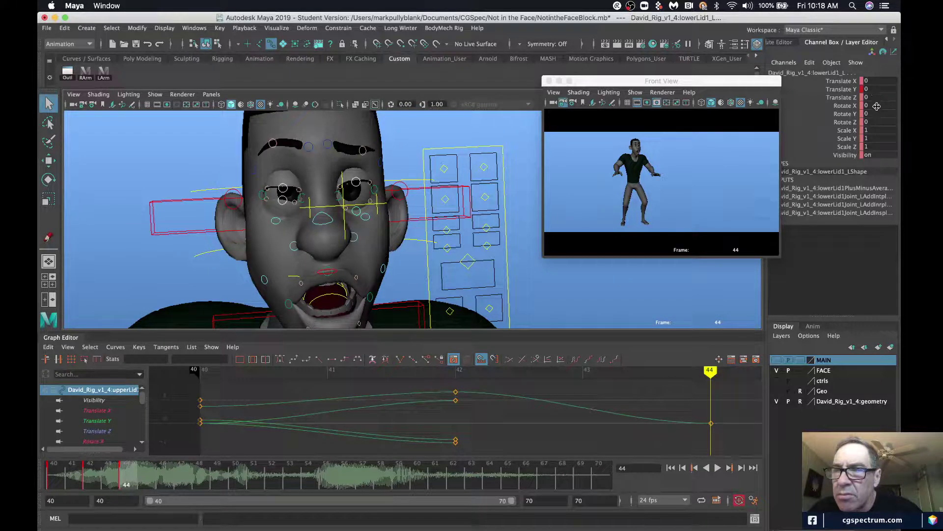
{"action": "left_click_drag", "start_coordinate": [879, 87], "coordinate": [879, 119]}
{"action": "key", "text": "Return"}
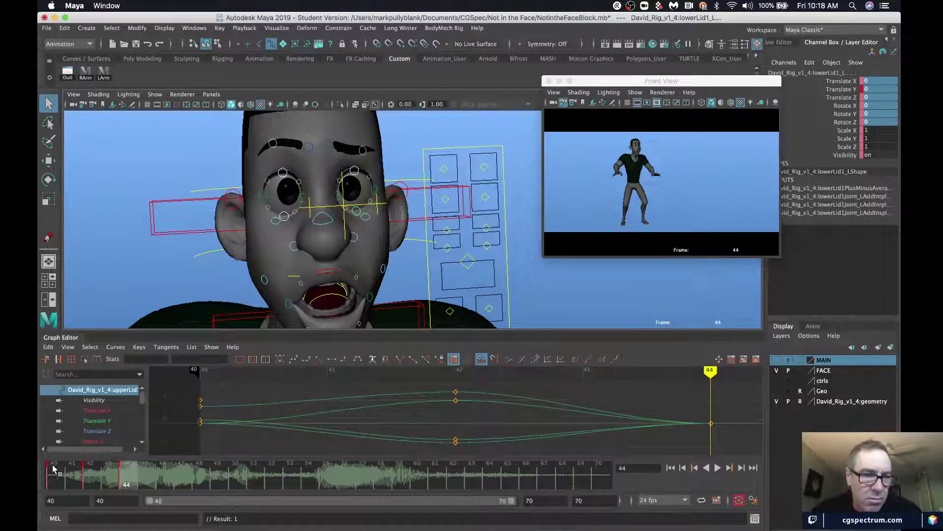
- Scrub the animation from frame 40 to frame 47 and examine the open eyes up close
{"action": "mouse_move", "coordinate": [63, 476]}
{"action": "left_mouse_down"}
{"action": "mouse_move", "coordinate": [192, 482]}
{"action": "mouse_move", "coordinate": [191, 462]}
{"action": "left_mouse_up"}
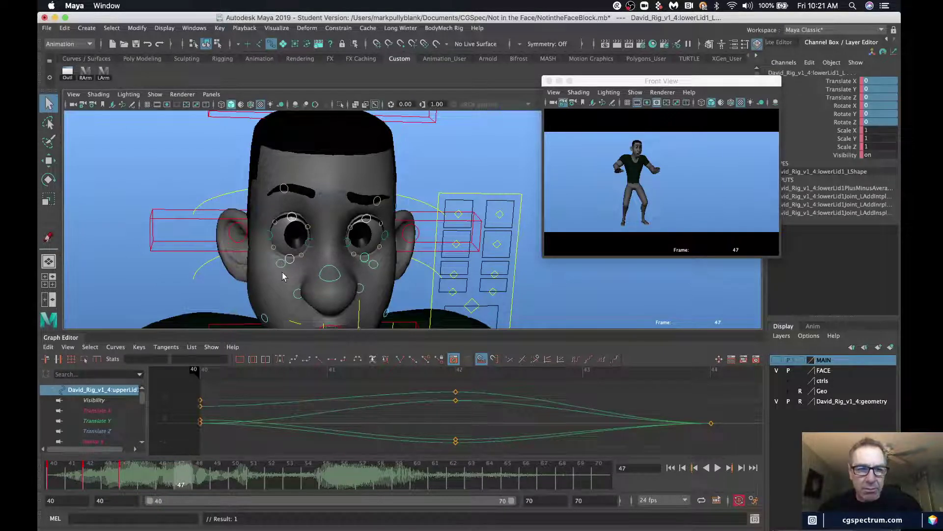
{"action": "key", "text": "f"}
{"action": "middle_click_drag", "start_coordinate": [268, 270], "coordinate": [432, 231], "text": "alt"}
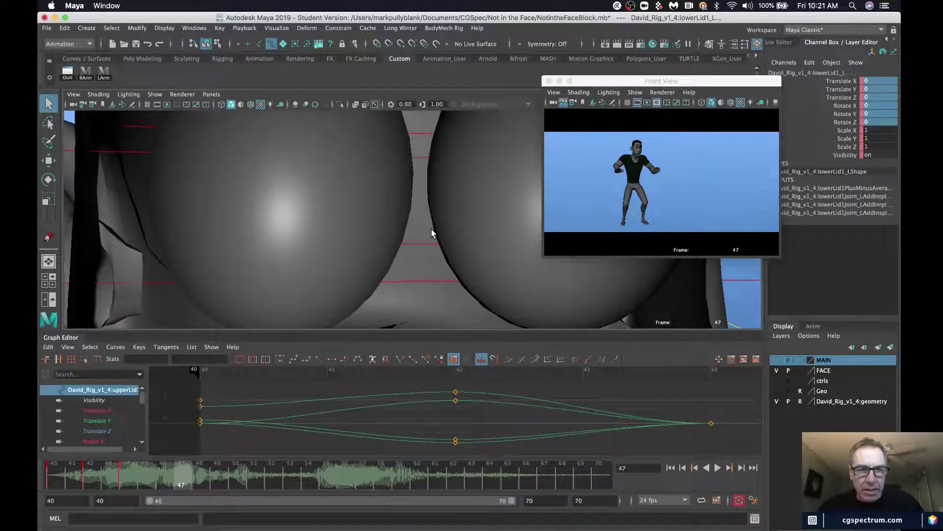
{"action": "right_click_drag", "start_coordinate": [432, 232], "coordinate": [414, 228], "text": "alt"}
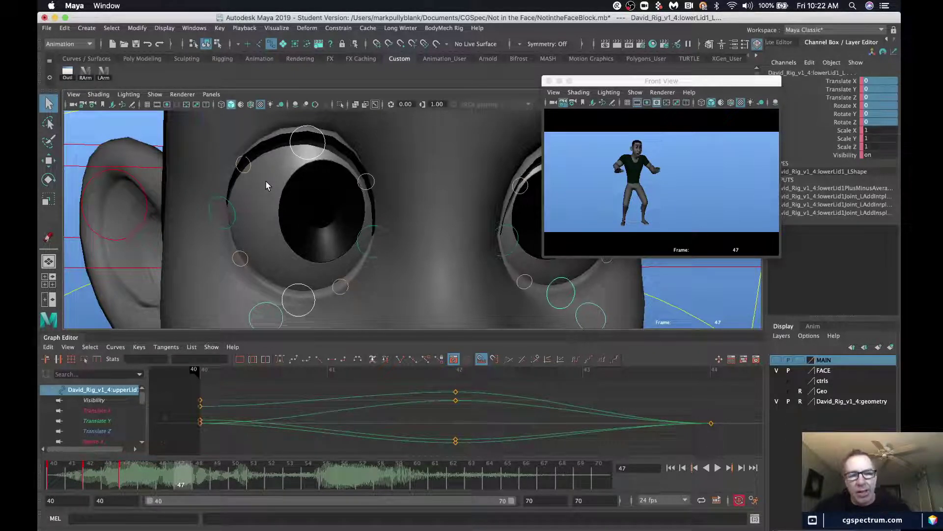
- Sketch a red tilted three-dimensional box with the Grease Pencil in the empty area beside the character at frame 47
{"action": "scroll", "coordinate": [375, 236], "scroll_direction": "down", "scroll_amount": 6}
{"action": "middle_click_drag", "start_coordinate": [380, 237], "coordinate": [434, 239], "text": "alt"}
{"action": "scroll", "coordinate": [428, 249], "scroll_direction": "down", "scroll_amount": 4}
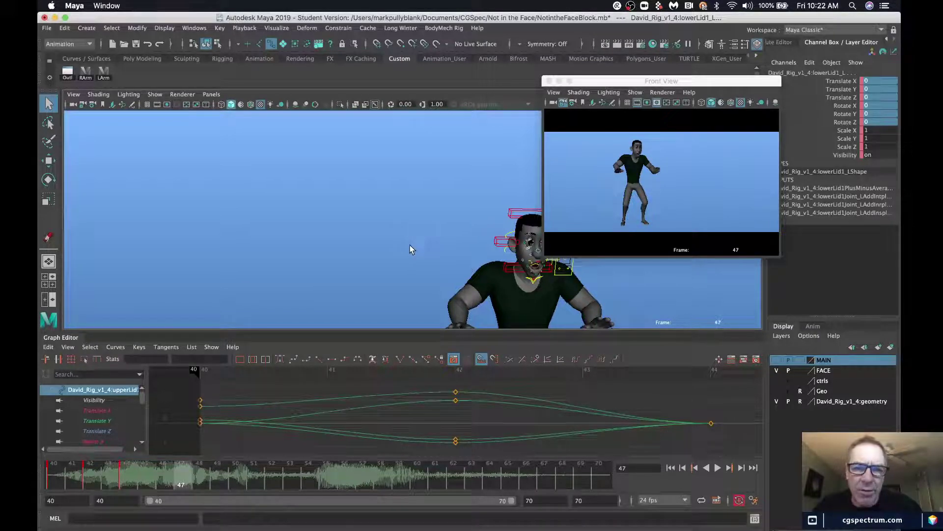
{"action": "middle_click_drag", "start_coordinate": [410, 245], "coordinate": [412, 221], "text": "alt"}
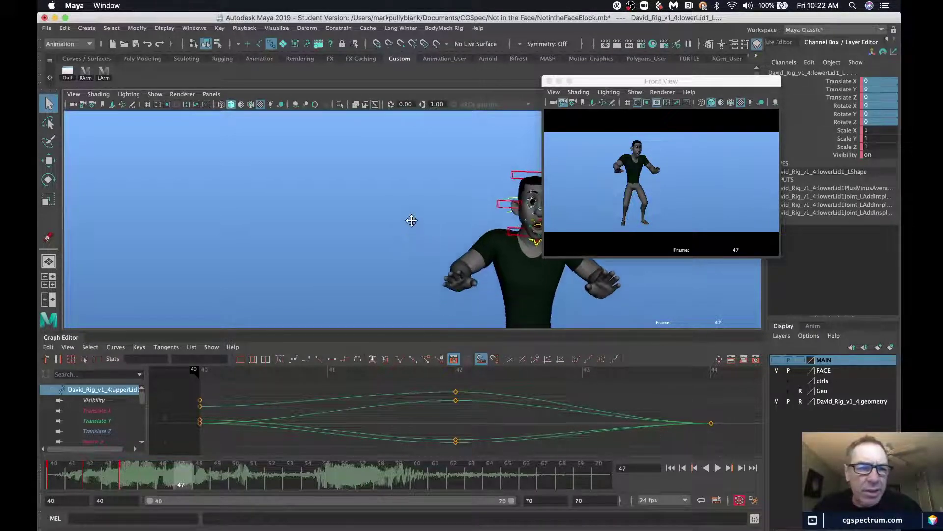
{"action": "left_click", "coordinate": [133, 105]}
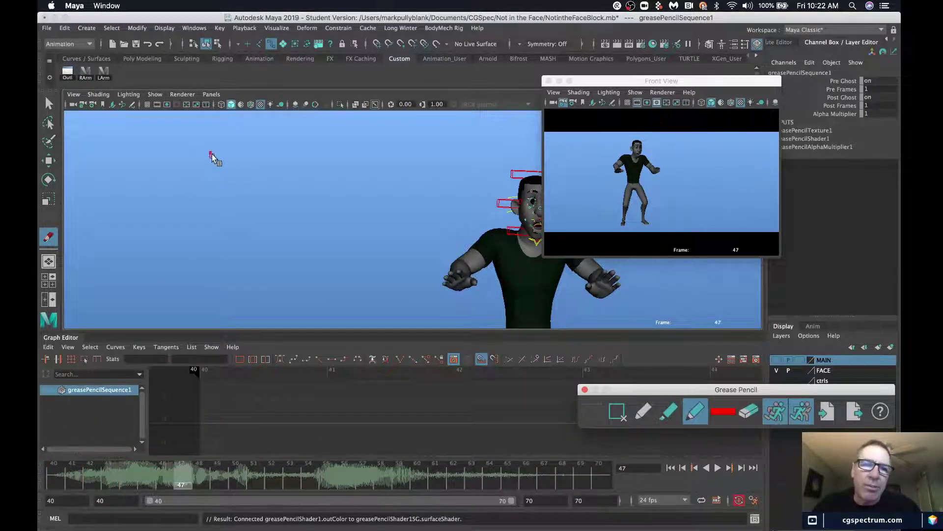
{"action": "left_click_drag", "start_coordinate": [210, 154], "coordinate": [148, 189]}
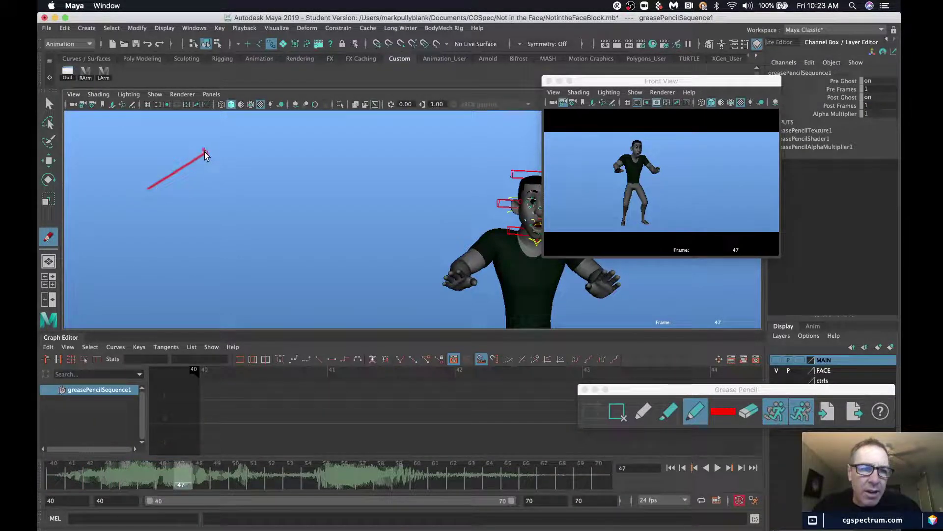
{"action": "left_click_drag", "start_coordinate": [206, 156], "coordinate": [250, 235]}
{"action": "left_click_drag", "start_coordinate": [149, 189], "coordinate": [154, 199]}
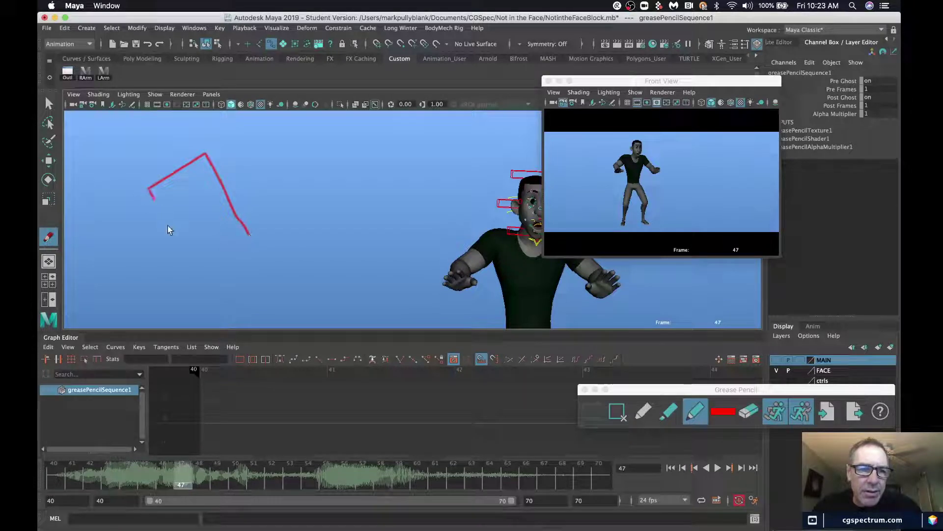
{"action": "mouse_move", "coordinate": [168, 230]}
{"action": "left_mouse_down"}
{"action": "mouse_move", "coordinate": [194, 263]}
{"action": "mouse_move", "coordinate": [251, 239]}
{"action": "left_mouse_up"}
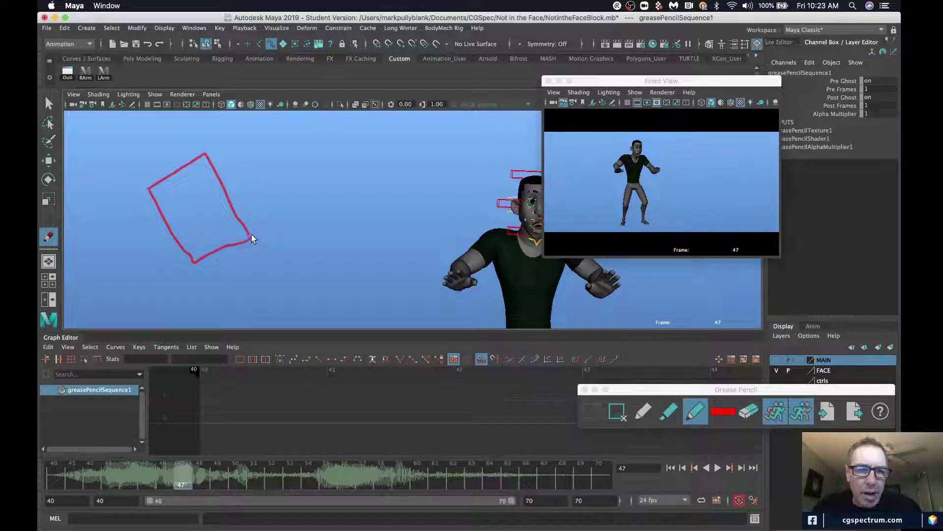
{"action": "mouse_move", "coordinate": [191, 262]}
{"action": "left_mouse_down"}
{"action": "mouse_move", "coordinate": [216, 262]}
{"action": "mouse_move", "coordinate": [263, 239]}
{"action": "mouse_move", "coordinate": [207, 153]}
{"action": "left_mouse_up"}
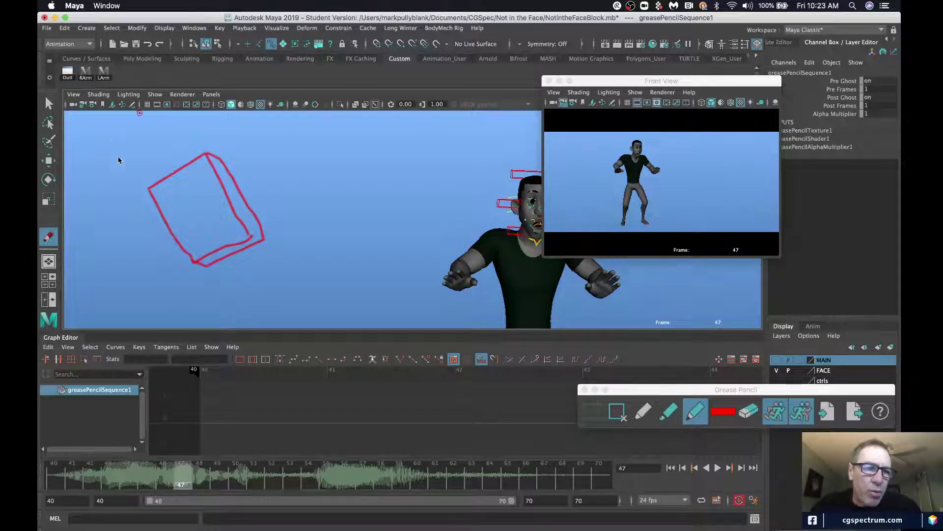
- Label the sketch with a circled 1 and draw a second red box tilted the opposite way
{"action": "mouse_move", "coordinate": [108, 137]}
{"action": "left_mouse_down"}
{"action": "mouse_move", "coordinate": [107, 149]}
{"action": "mouse_move", "coordinate": [93, 154]}
{"action": "mouse_move", "coordinate": [123, 137]}
{"action": "mouse_move", "coordinate": [83, 140]}
{"action": "left_mouse_up"}
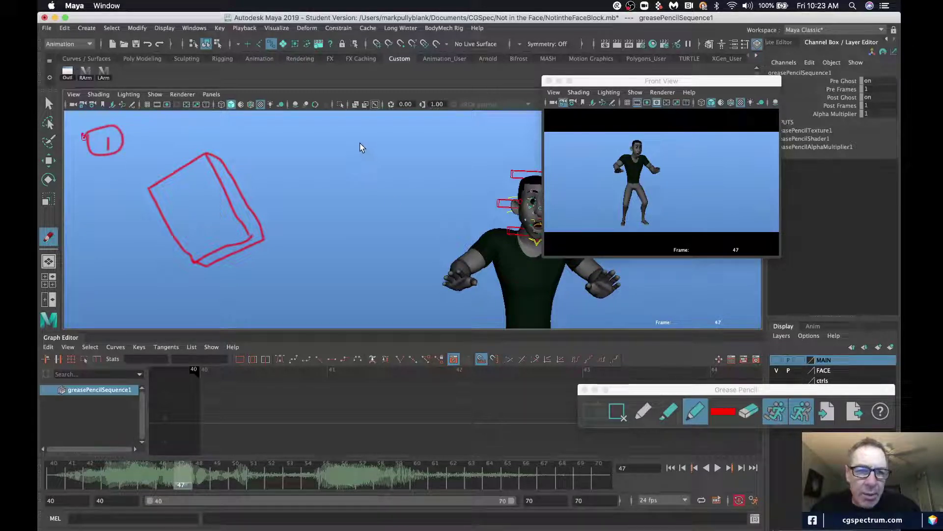
{"action": "left_click_drag", "start_coordinate": [360, 146], "coordinate": [314, 234]}
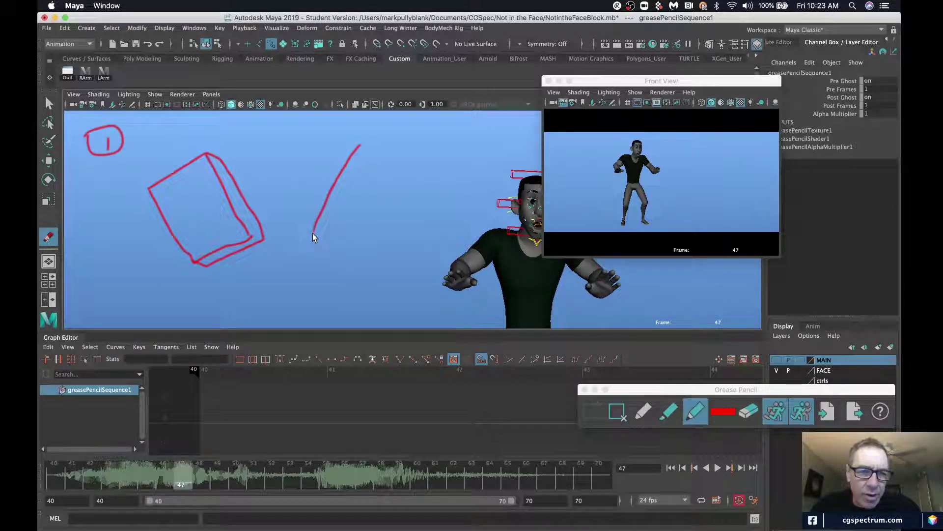
{"action": "mouse_move", "coordinate": [359, 255]}
{"action": "left_mouse_down"}
{"action": "mouse_move", "coordinate": [374, 262]}
{"action": "mouse_move", "coordinate": [394, 234]}
{"action": "left_mouse_up"}
{"action": "mouse_move", "coordinate": [413, 193]}
{"action": "left_mouse_down"}
{"action": "mouse_move", "coordinate": [420, 175]}
{"action": "mouse_move", "coordinate": [355, 144]}
{"action": "mouse_move", "coordinate": [338, 148]}
{"action": "mouse_move", "coordinate": [305, 204]}
{"action": "left_mouse_up"}
{"action": "left_click_drag", "start_coordinate": [288, 252], "coordinate": [317, 266]}
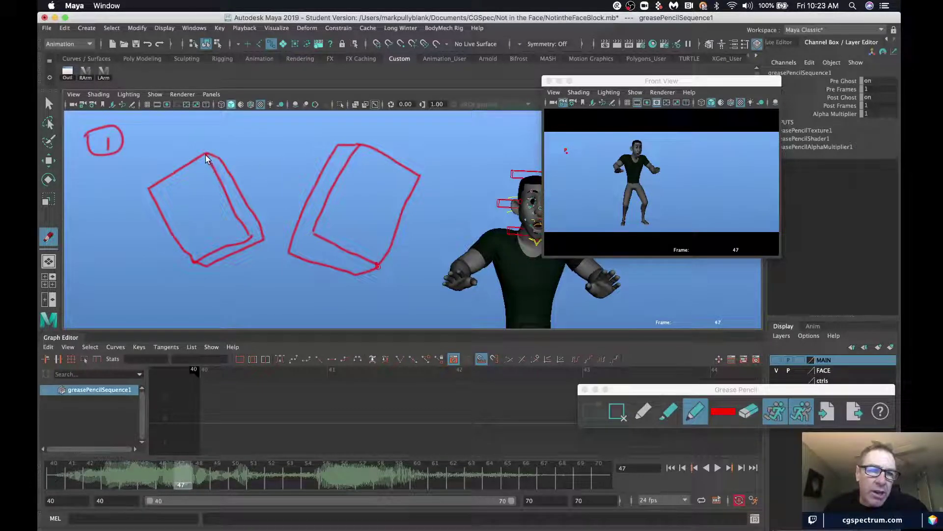
- Change the Grease Pencil color to black and draw two arcs linking the top corners of the first box to those of the second
{"action": "left_click", "coordinate": [723, 413]}
{"action": "left_click", "coordinate": [721, 388]}
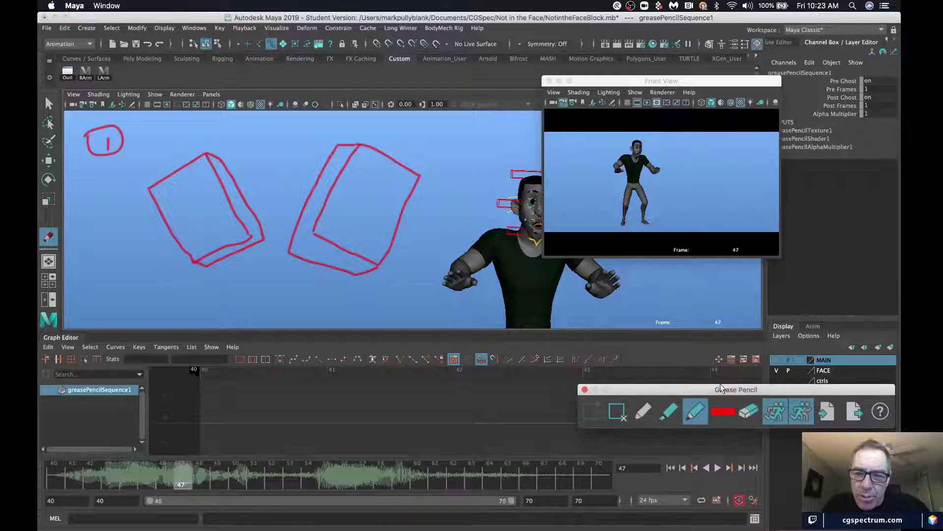
{"action": "left_click", "coordinate": [722, 412]}
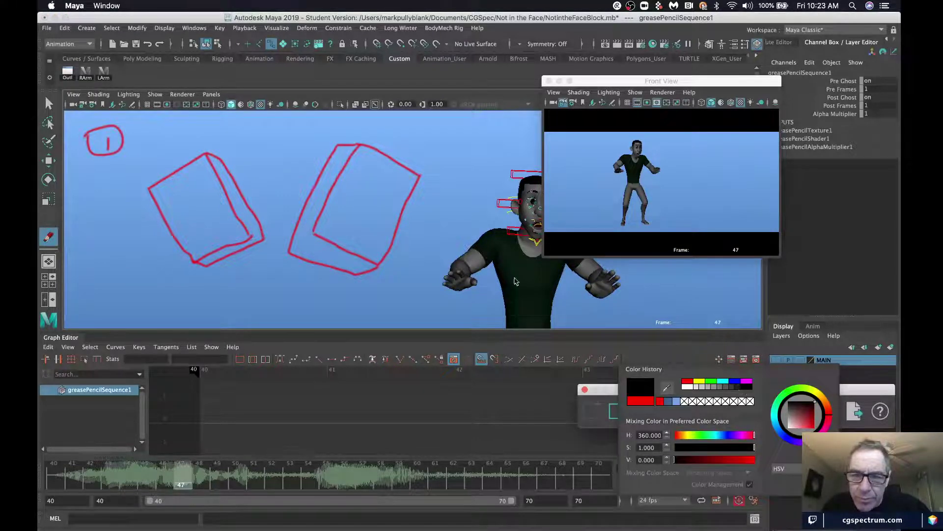
{"action": "left_click", "coordinate": [205, 154]}
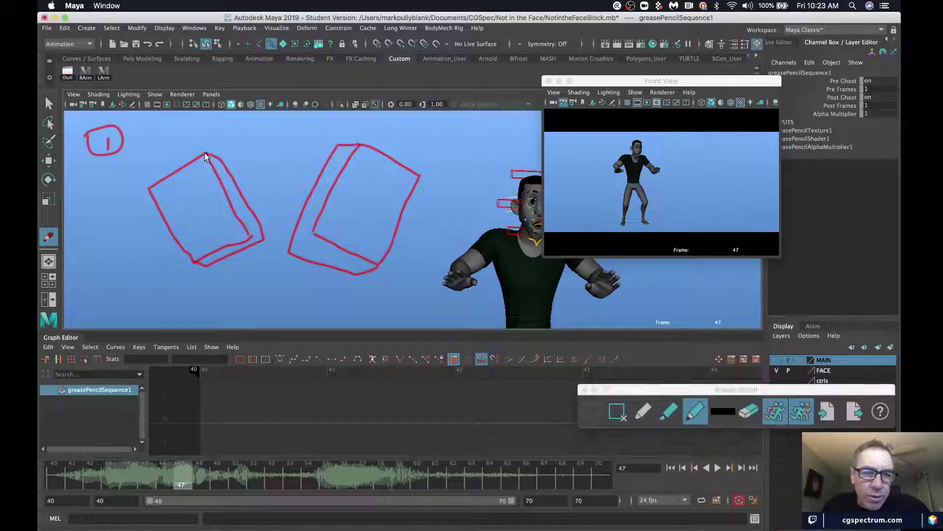
{"action": "mouse_move", "coordinate": [205, 153]}
{"action": "left_mouse_down"}
{"action": "mouse_move", "coordinate": [281, 122]}
{"action": "mouse_move", "coordinate": [346, 124]}
{"action": "mouse_move", "coordinate": [418, 177]}
{"action": "left_mouse_up"}
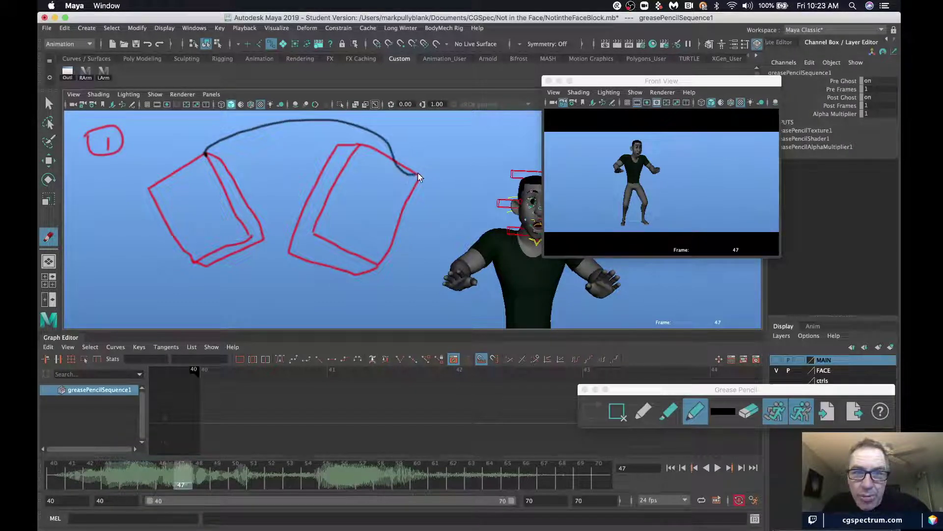
{"action": "key", "text": "ctrl+z"}
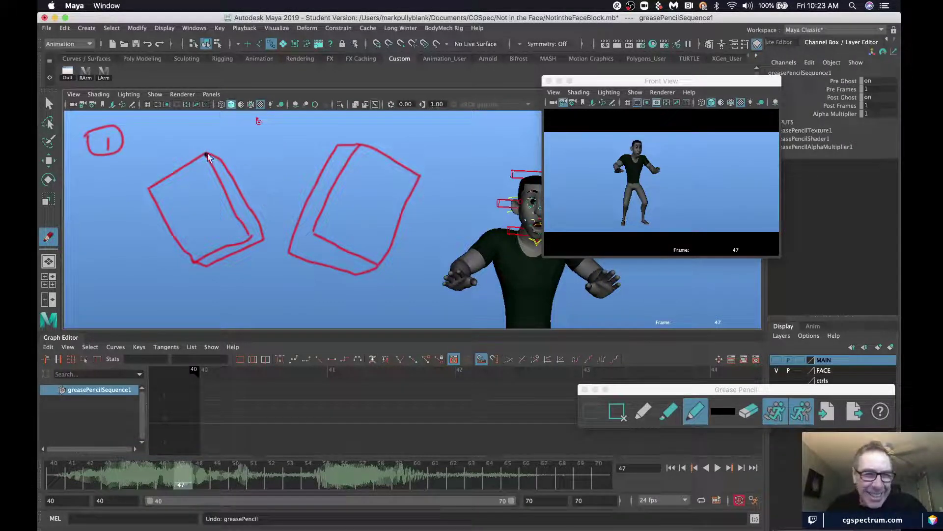
{"action": "mouse_move", "coordinate": [208, 155]}
{"action": "left_mouse_down"}
{"action": "mouse_move", "coordinate": [292, 121]}
{"action": "mouse_move", "coordinate": [339, 124]}
{"action": "mouse_move", "coordinate": [388, 142]}
{"action": "mouse_move", "coordinate": [420, 175]}
{"action": "left_mouse_up"}
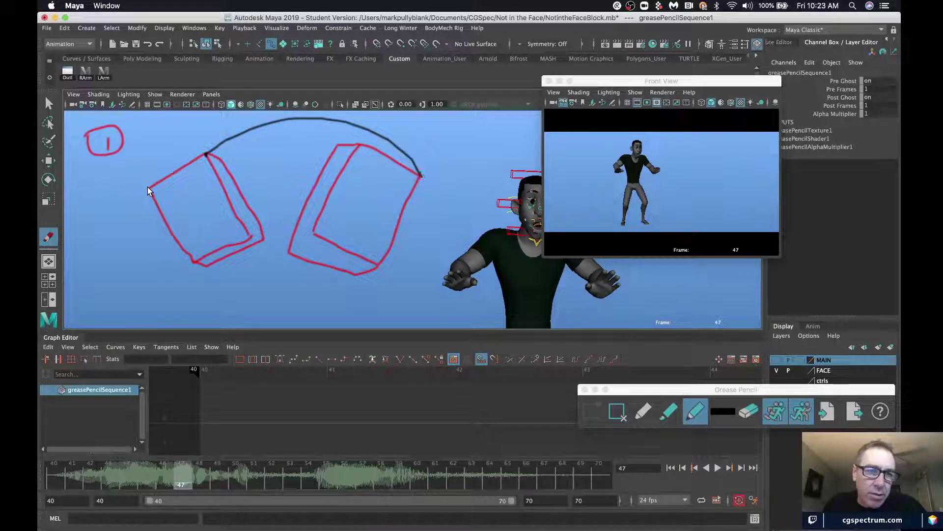
{"action": "mouse_move", "coordinate": [148, 189]}
{"action": "left_mouse_down"}
{"action": "mouse_move", "coordinate": [195, 152]}
{"action": "mouse_move", "coordinate": [248, 129]}
{"action": "mouse_move", "coordinate": [358, 146]}
{"action": "left_mouse_up"}
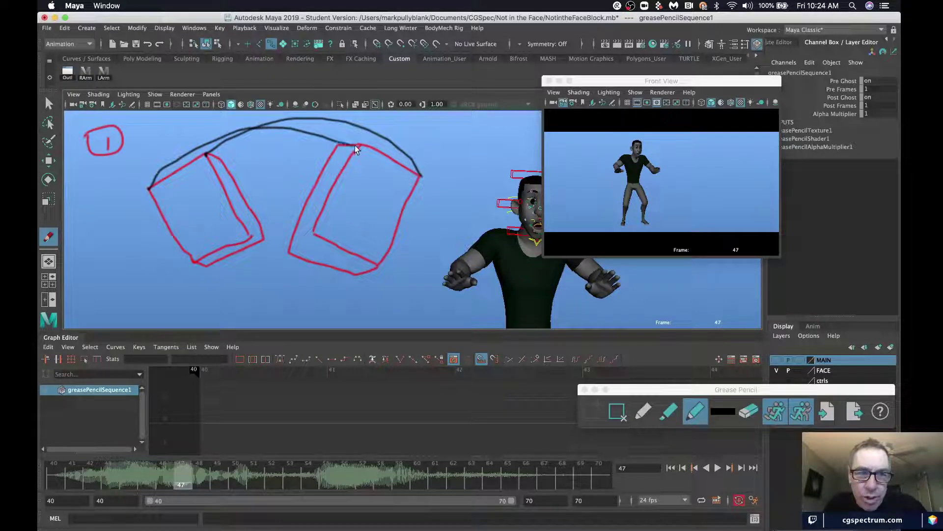
- Mark the middle of the two arcs with a black dash and draw a vertical line down from it between the two boxes
{"action": "left_click", "coordinate": [278, 129]}
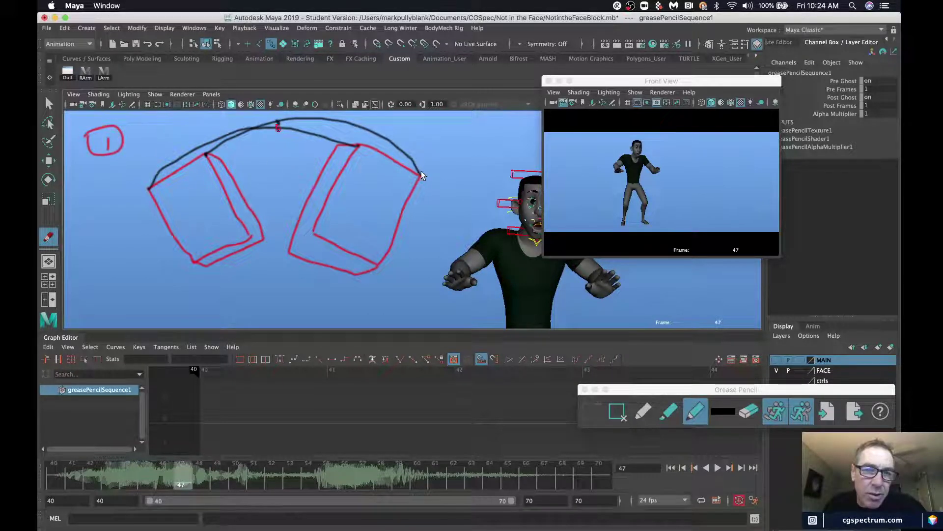
{"action": "left_click", "coordinate": [296, 118]}
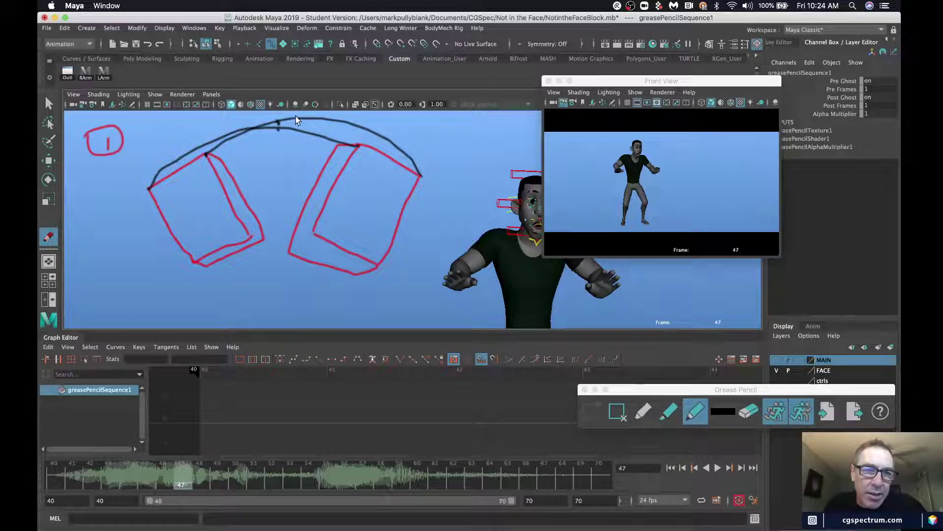
{"action": "left_click", "coordinate": [250, 128]}
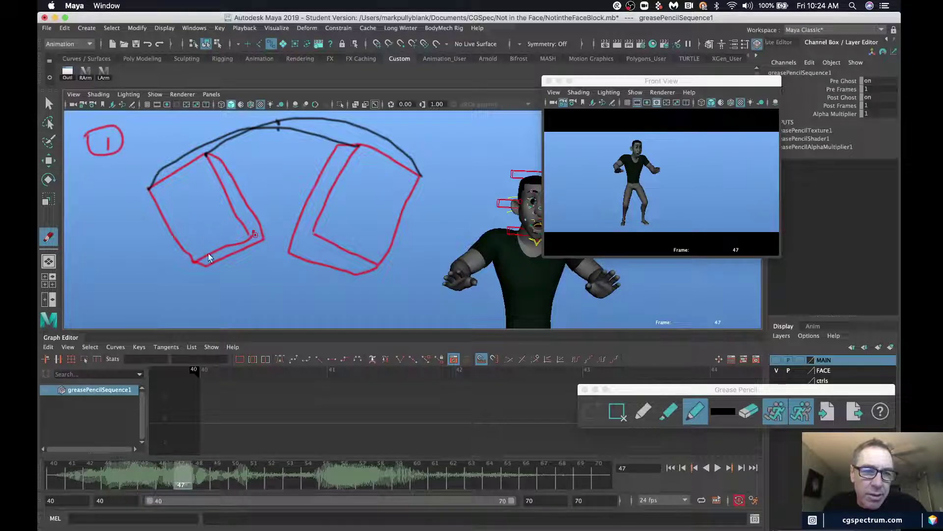
{"action": "left_click_drag", "start_coordinate": [278, 122], "coordinate": [276, 220]}
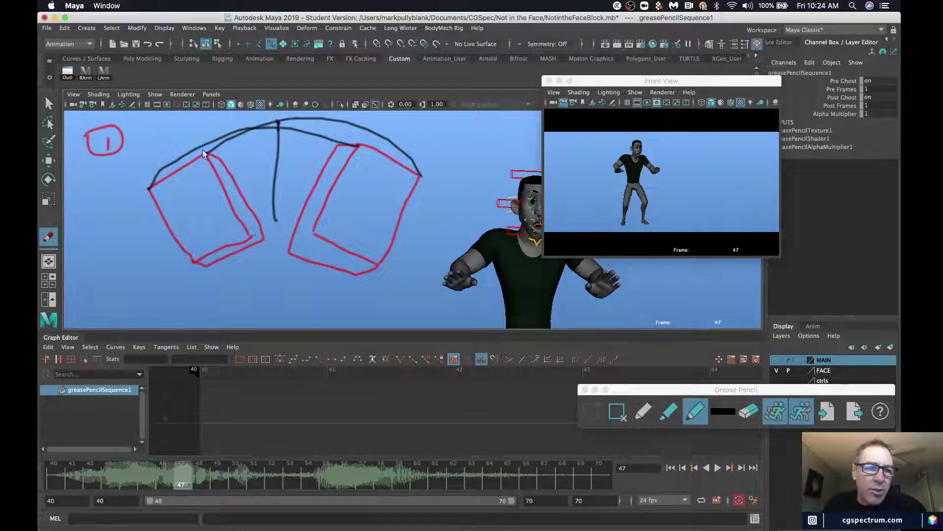
- Sketch black curved, trailing shapes off the upper and outer edges of the first tilted box
{"action": "mouse_move", "coordinate": [204, 154]}
{"action": "left_mouse_down"}
{"action": "mouse_move", "coordinate": [182, 131]}
{"action": "mouse_move", "coordinate": [148, 123]}
{"action": "mouse_move", "coordinate": [150, 138]}
{"action": "mouse_move", "coordinate": [190, 176]}
{"action": "left_mouse_up"}
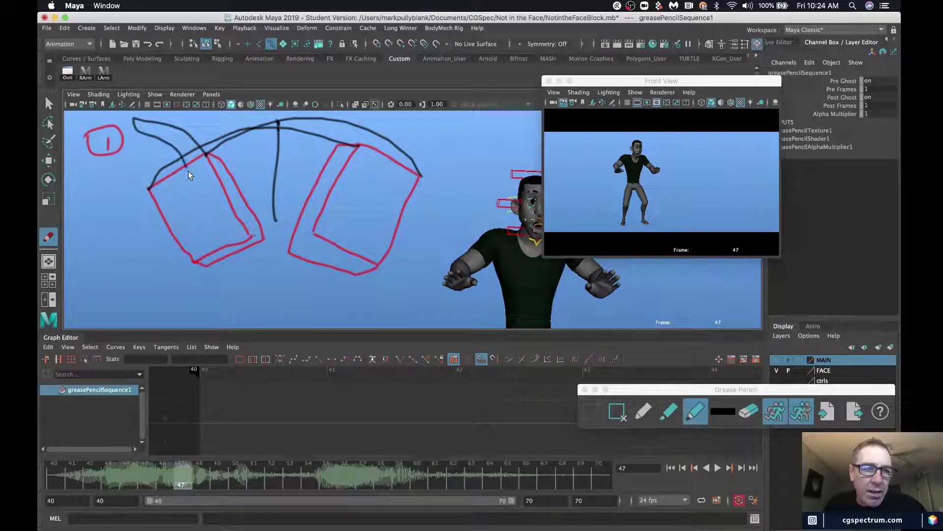
{"action": "mouse_move", "coordinate": [133, 126]}
{"action": "left_mouse_down"}
{"action": "mouse_move", "coordinate": [124, 123]}
{"action": "mouse_move", "coordinate": [121, 140]}
{"action": "left_mouse_up"}
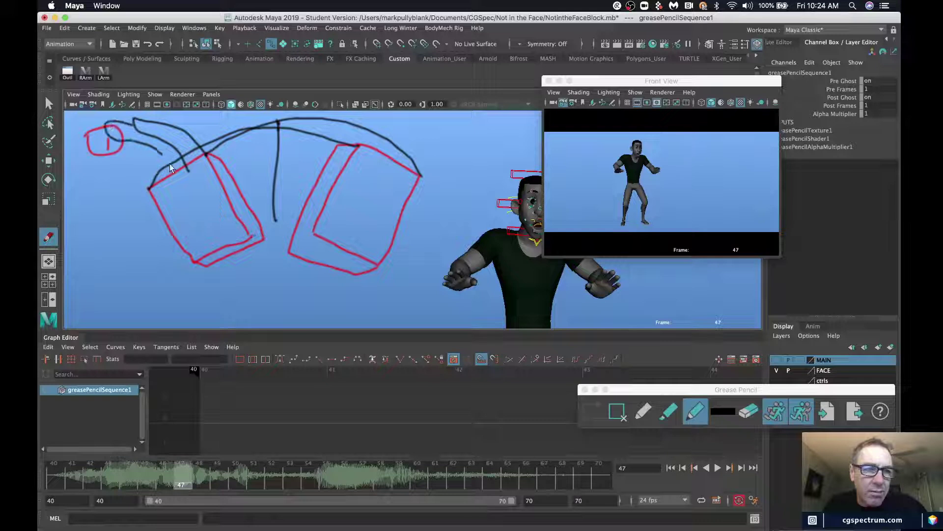
{"action": "left_click_drag", "start_coordinate": [170, 164], "coordinate": [172, 177]}
{"action": "mouse_move", "coordinate": [119, 141]}
{"action": "left_mouse_down"}
{"action": "mouse_move", "coordinate": [93, 153]}
{"action": "mouse_move", "coordinate": [157, 212]}
{"action": "mouse_move", "coordinate": [114, 250]}
{"action": "mouse_move", "coordinate": [164, 215]}
{"action": "left_mouse_up"}
- Delete the Grease Pencil sketch at frame 47, restore the Select tool and close the Grease Pencil window
{"action": "left_click", "coordinate": [580, 388]}
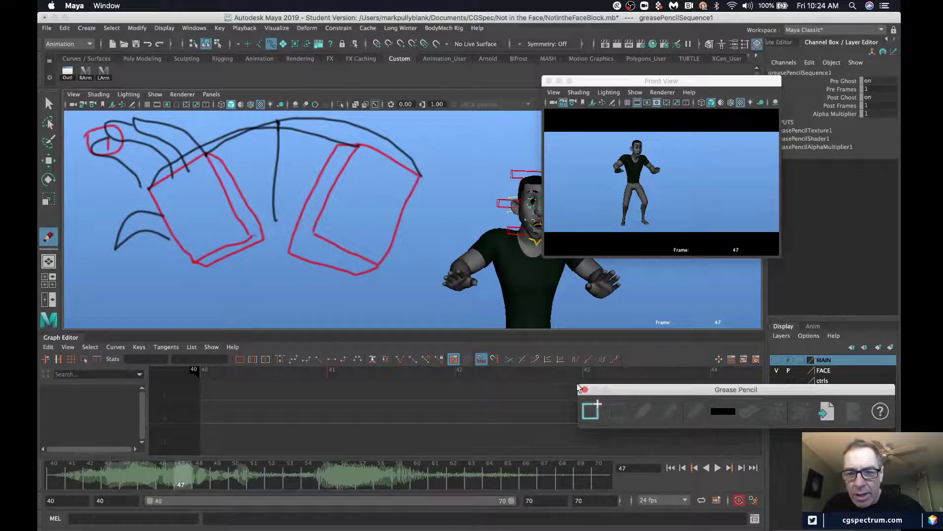
{"action": "key", "text": "Delete"}
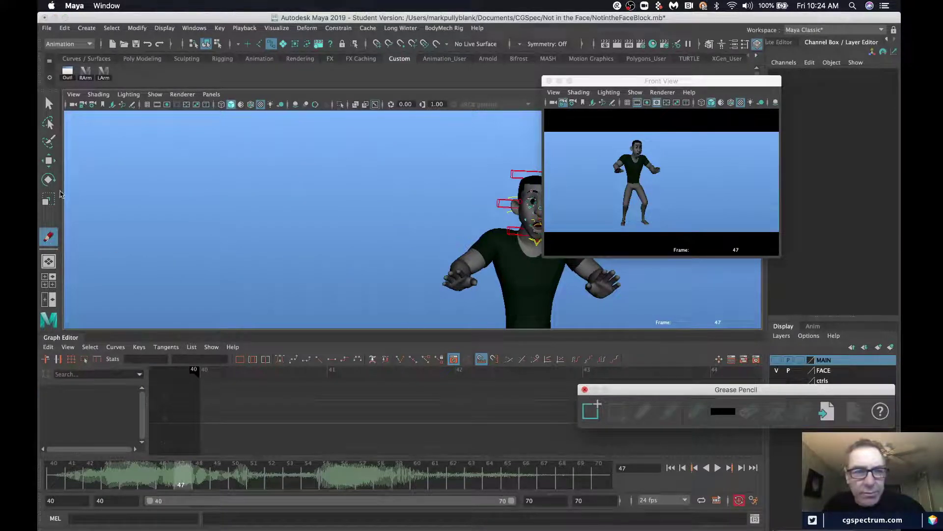
{"action": "left_click", "coordinate": [48, 103]}
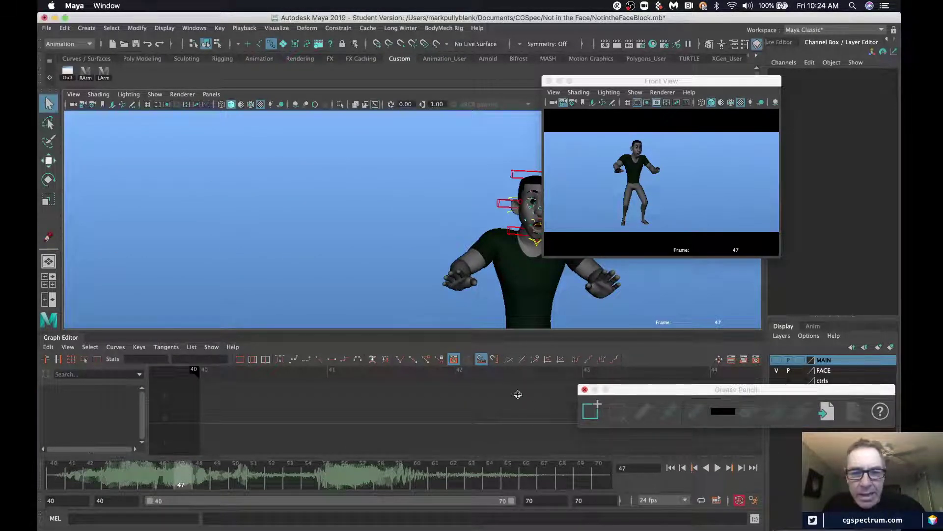
{"action": "left_click", "coordinate": [585, 389]}
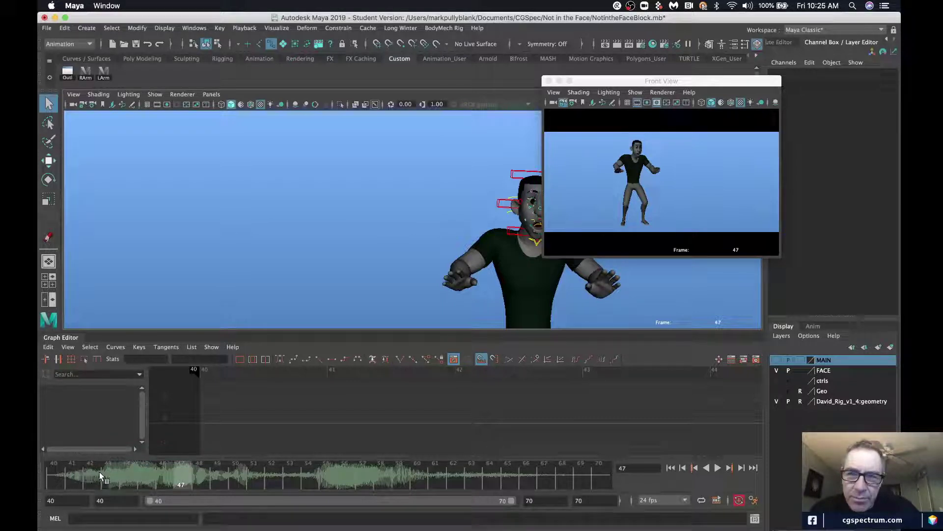
- Select all the face controls and set keys on them at frames 44 and 42
{"action": "left_click_drag", "start_coordinate": [100, 473], "coordinate": [181, 472]}
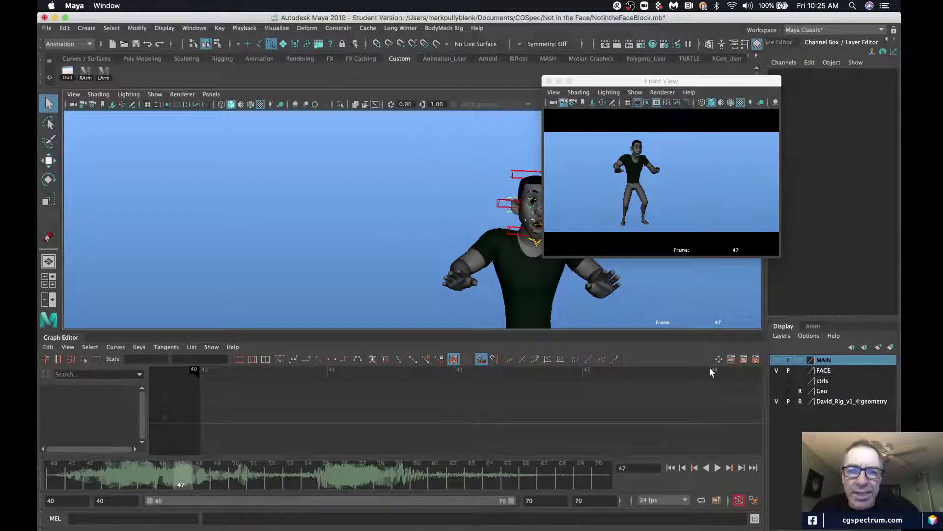
{"action": "left_click_drag", "start_coordinate": [709, 367], "coordinate": [711, 369]}
{"action": "left_click", "coordinate": [127, 479]}
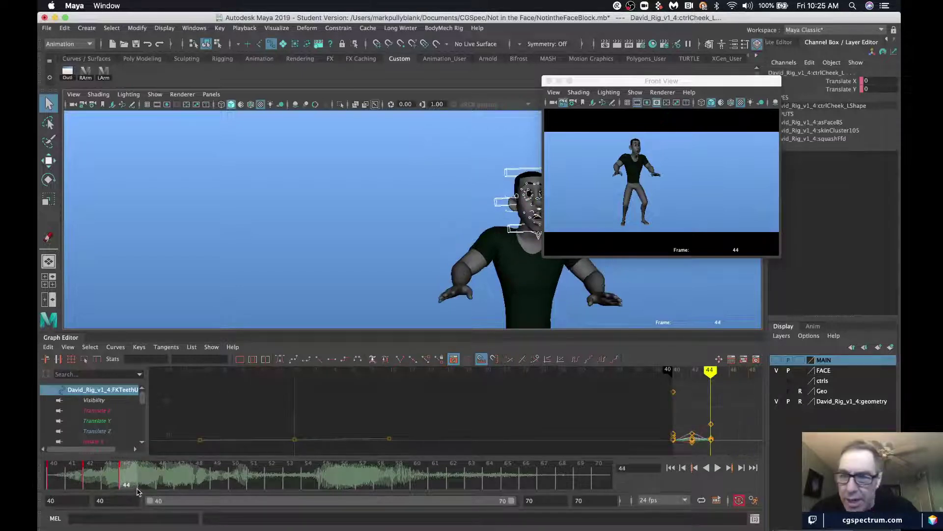
{"action": "key", "text": "s"}
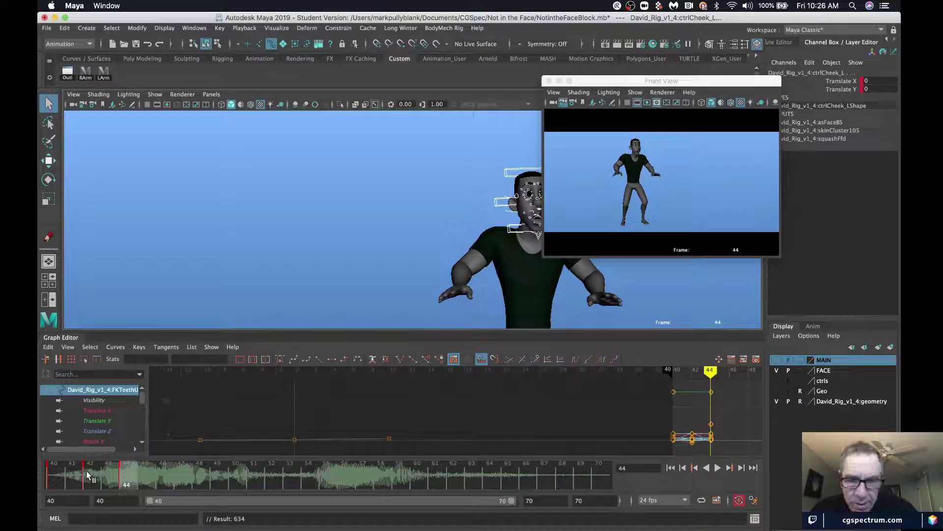
{"action": "left_click", "coordinate": [87, 470]}
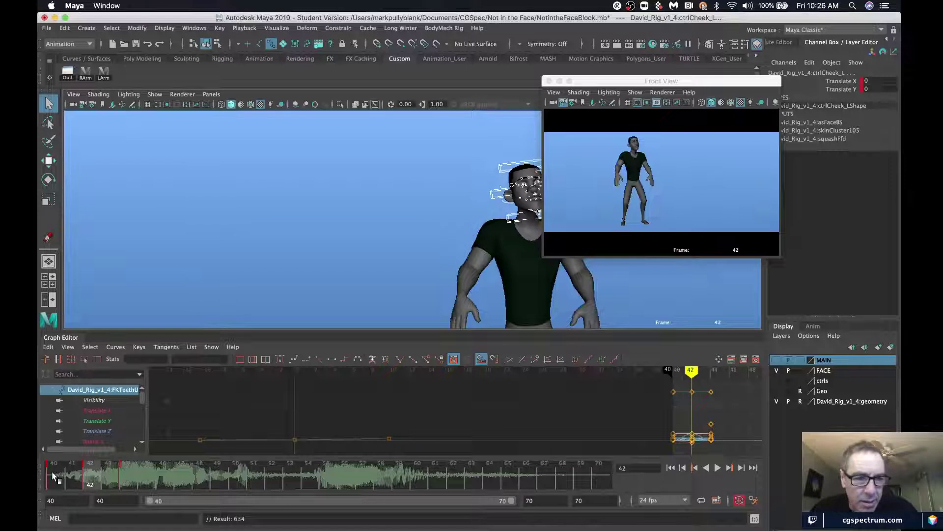
{"action": "left_click", "coordinate": [52, 471]}
{"action": "left_click", "coordinate": [88, 473]}
{"action": "key", "text": "s"}
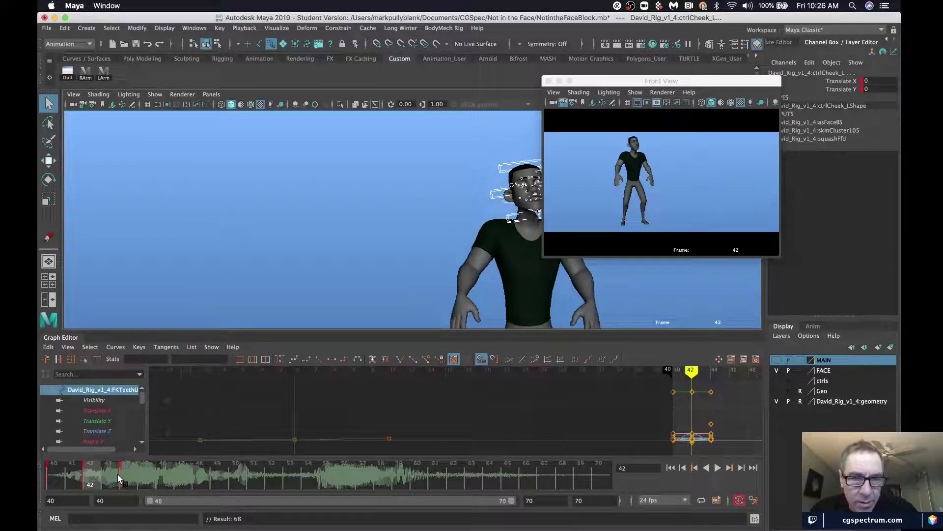
- Compare the face poses at frames 40, 42, 44 and 47 up close
{"action": "left_click", "coordinate": [117, 476]}
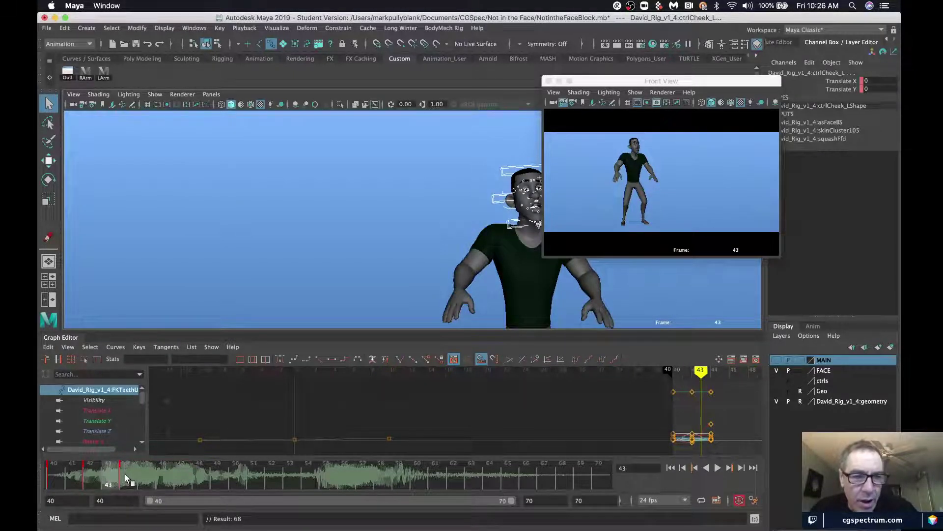
{"action": "left_click", "coordinate": [124, 474]}
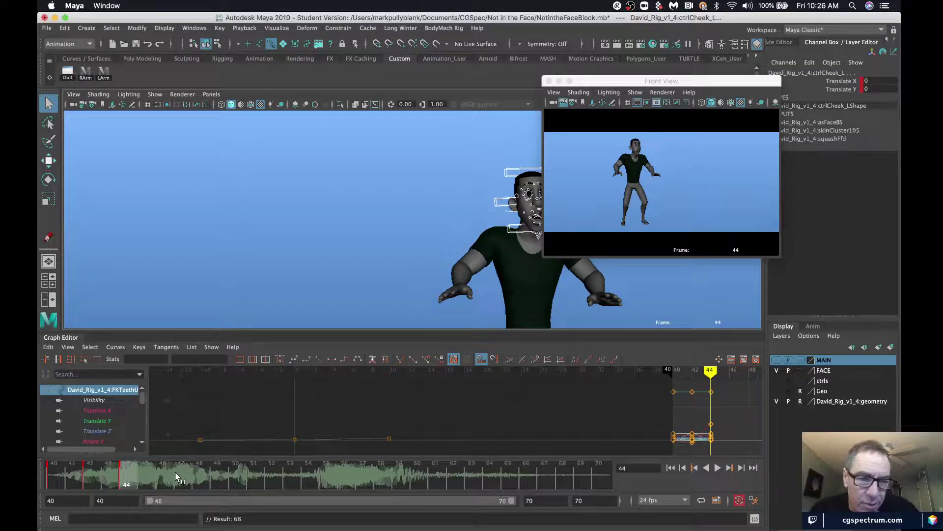
{"action": "mouse_move", "coordinate": [164, 483]}
{"action": "left_mouse_down"}
{"action": "mouse_move", "coordinate": [181, 482]}
{"action": "mouse_move", "coordinate": [176, 475]}
{"action": "left_mouse_up"}
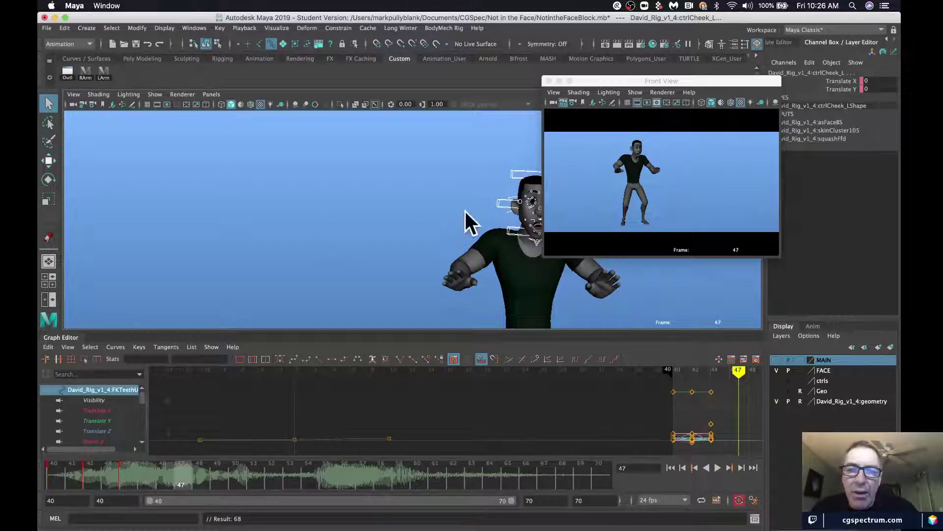
{"action": "middle_click_drag", "start_coordinate": [470, 219], "coordinate": [343, 203], "text": "alt"}
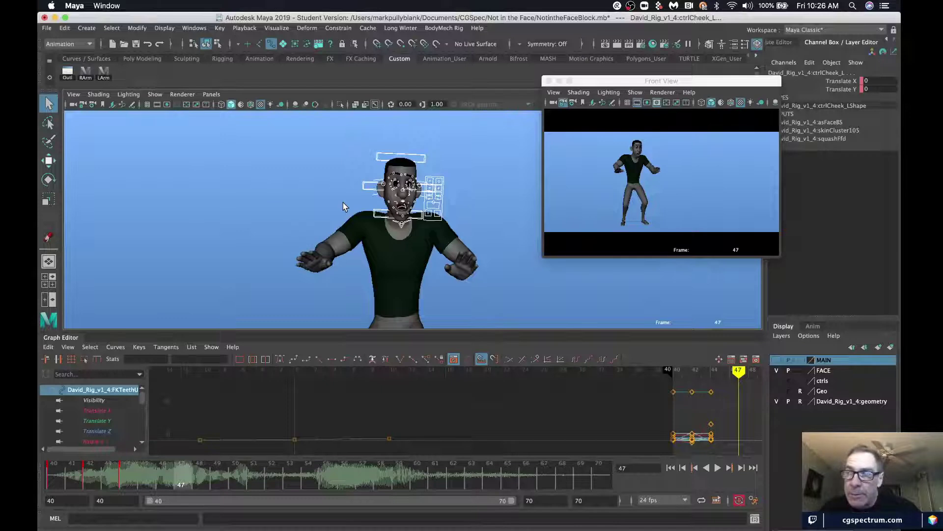
{"action": "right_click_drag", "start_coordinate": [293, 154], "coordinate": [393, 219], "text": "alt"}
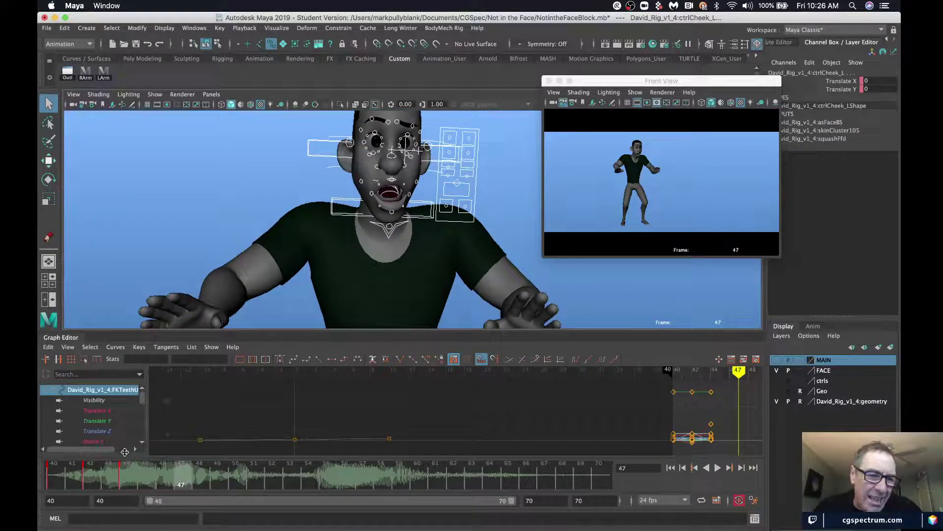
{"action": "left_click", "coordinate": [86, 474]}
{"action": "middle_click_drag", "start_coordinate": [360, 260], "coordinate": [395, 269], "text": "alt"}
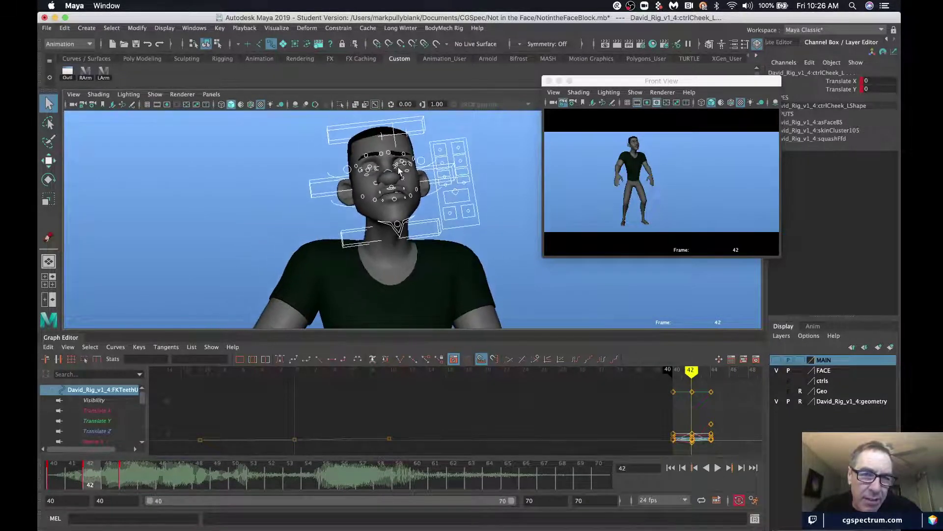
{"action": "left_click", "coordinate": [69, 473]}
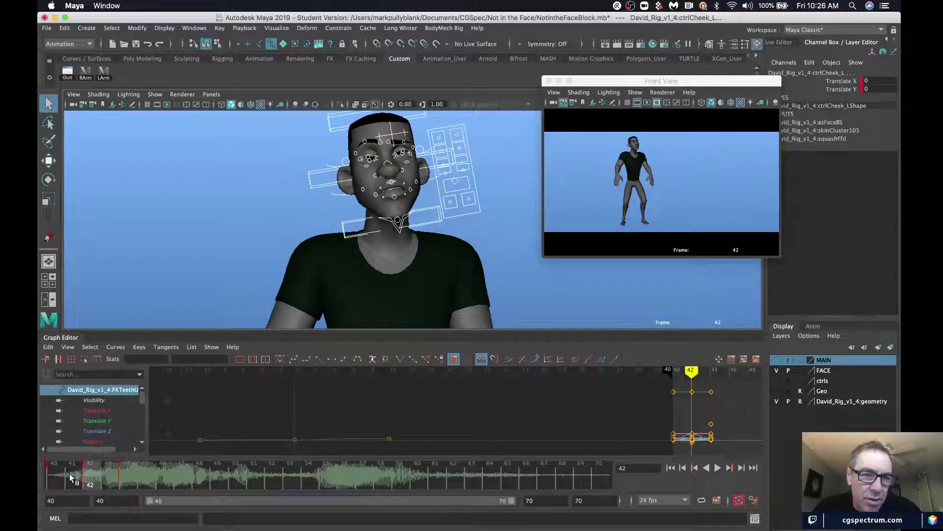
{"action": "left_click", "coordinate": [55, 474]}
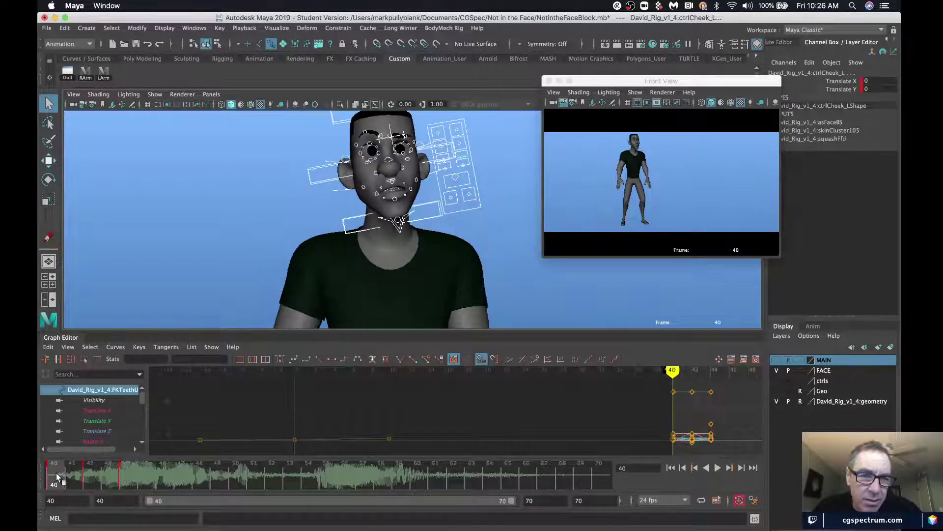
{"action": "left_click", "coordinate": [127, 471]}
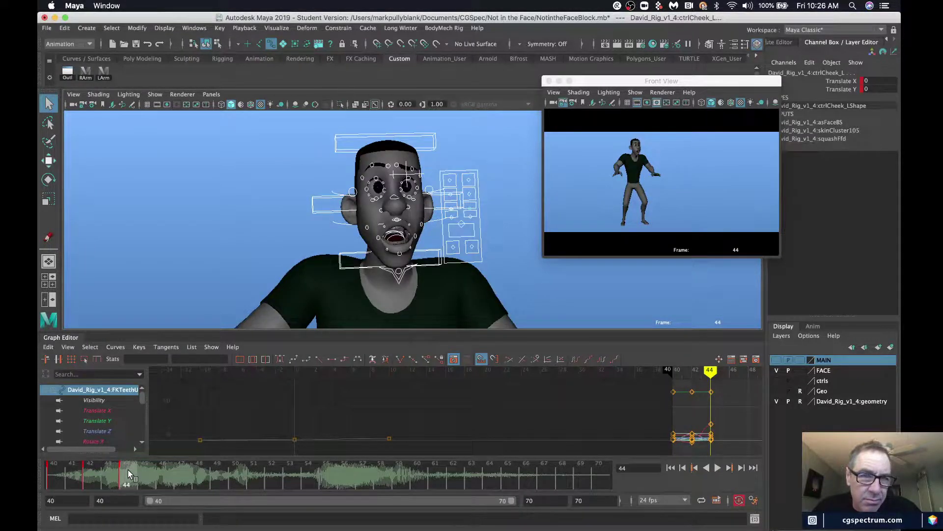
- Key the in-between face pose at frame 41, copy it to frame 47, and delete the temporary key at frame 41
{"action": "left_click", "coordinate": [69, 474]}
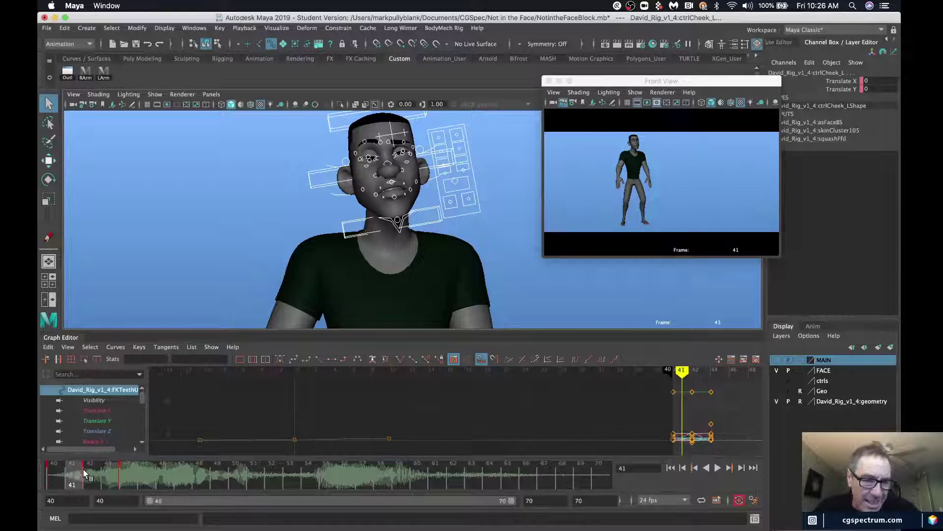
{"action": "key", "text": "s"}
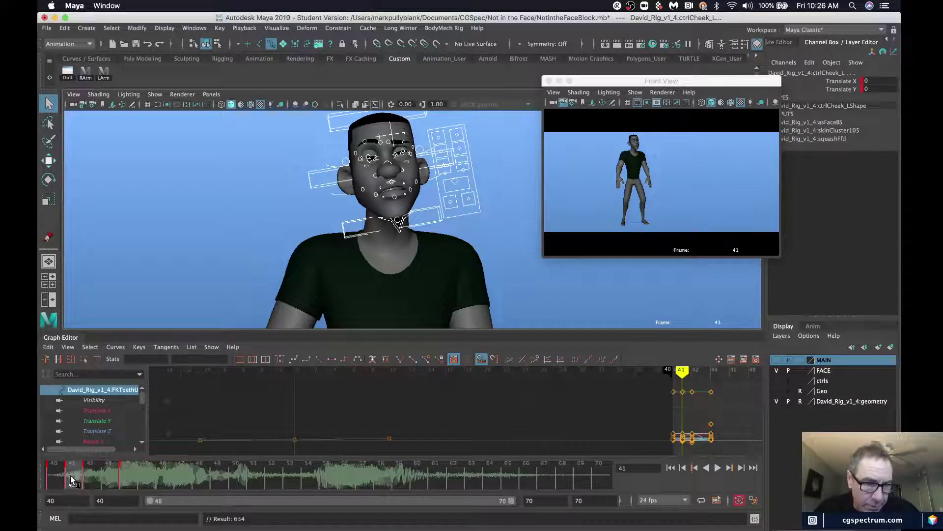
{"action": "left_click_drag", "start_coordinate": [71, 479], "coordinate": [181, 484]}
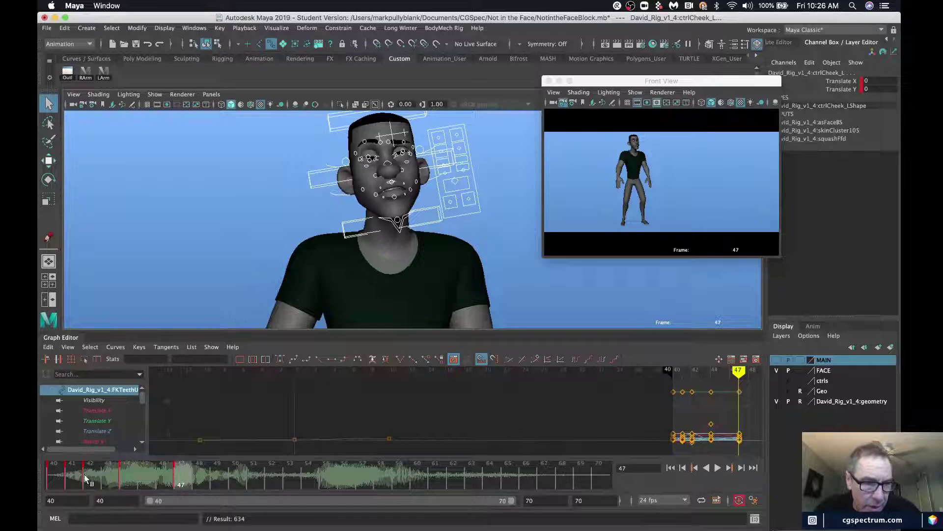
{"action": "left_click", "coordinate": [73, 473]}
{"action": "right_click", "coordinate": [72, 473]}
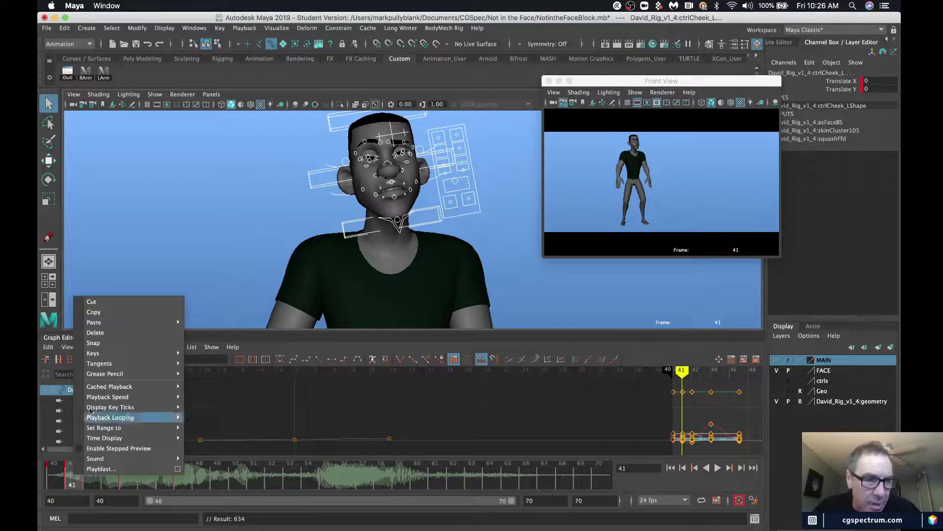
{"action": "left_click", "coordinate": [101, 332]}
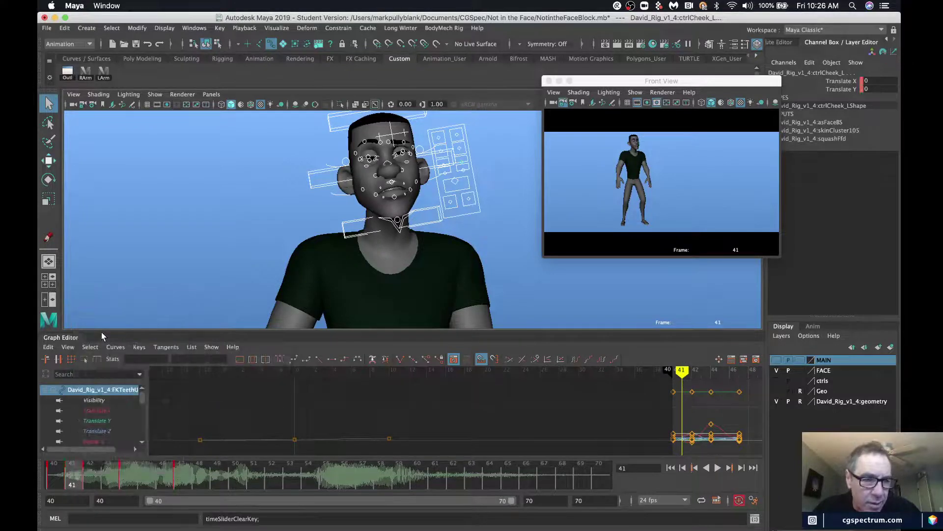
- Move the copied half-closed eye pose key from frame 47 to frame 46
{"action": "left_click_drag", "start_coordinate": [85, 477], "coordinate": [165, 481]}
{"action": "left_click", "coordinate": [87, 481]}
{"action": "left_click", "coordinate": [174, 480]}
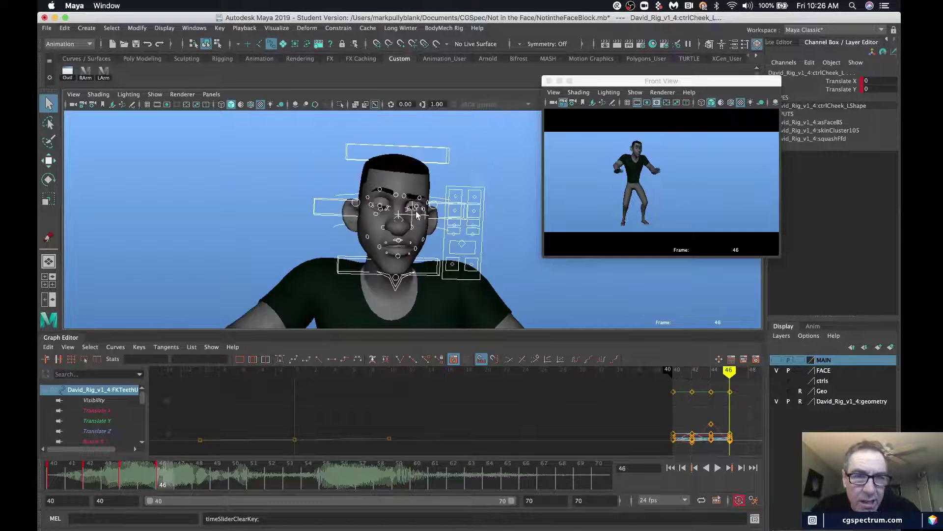
- Set Translate Y of the character's right upper and lower eyelid controls to 0 at frame 46
{"action": "scroll", "coordinate": [366, 223], "scroll_direction": "up", "scroll_amount": 5}
{"action": "left_click", "coordinate": [372, 222]}
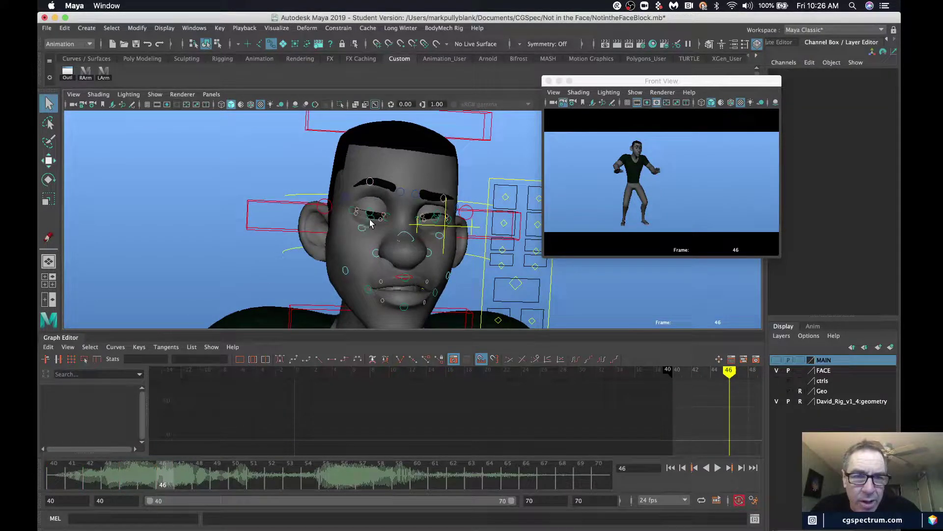
{"action": "left_click", "coordinate": [374, 214]}
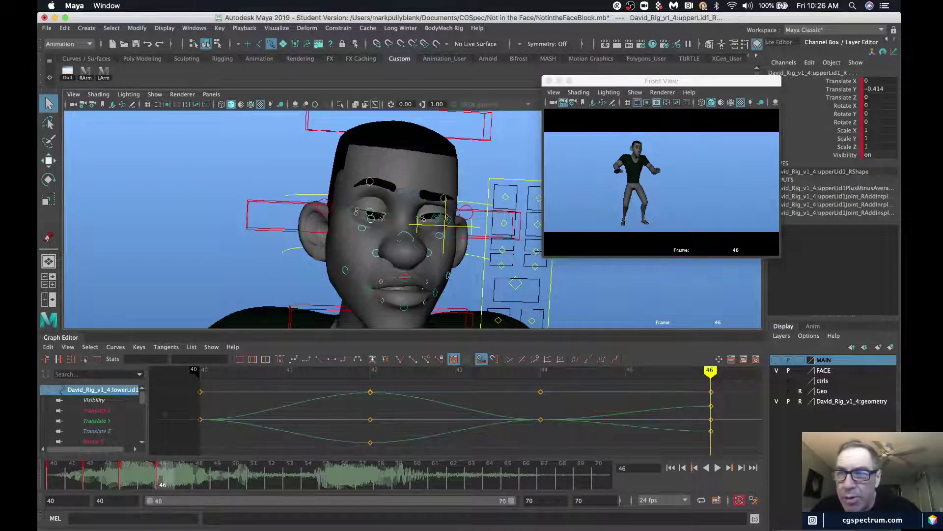
{"action": "double_click", "coordinate": [882, 89]}
{"action": "key", "text": "Return"}
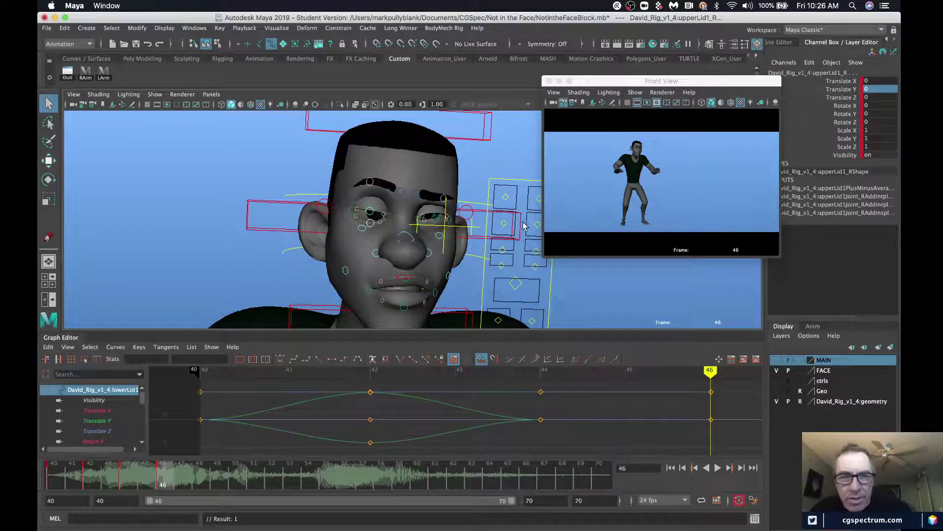
- Set Upper Lid and Lower Lid of the character's right eye control to 0 at frame 46
{"action": "left_click", "coordinate": [370, 214]}
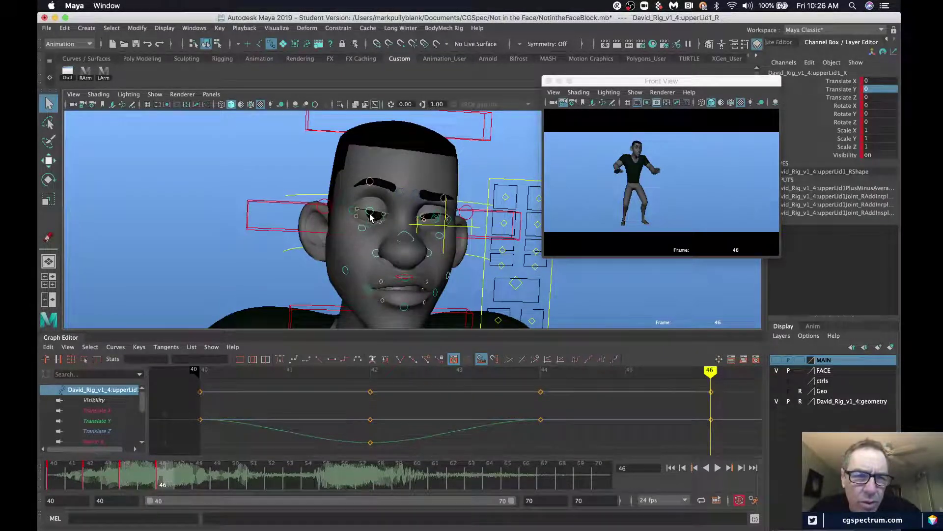
{"action": "left_click", "coordinate": [504, 226]}
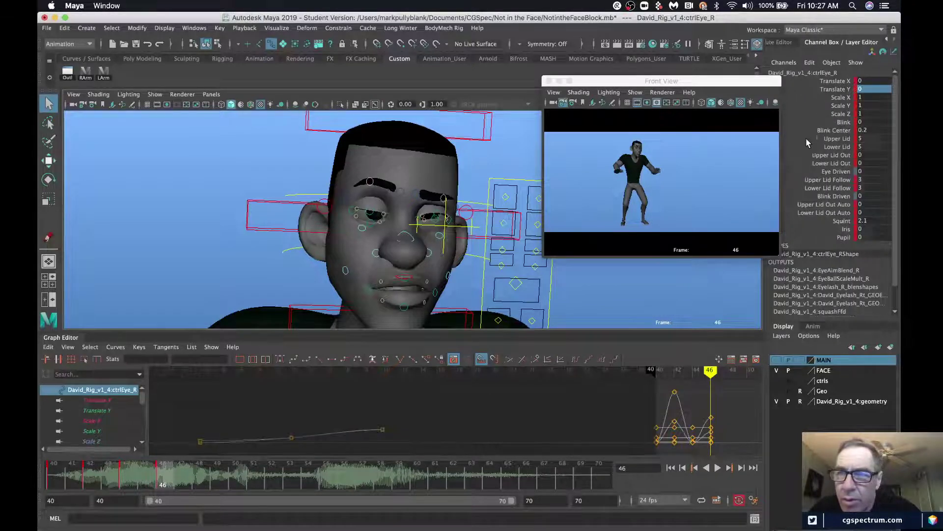
{"action": "left_click_drag", "start_coordinate": [872, 140], "coordinate": [870, 146]}
{"action": "key", "text": "Return"}
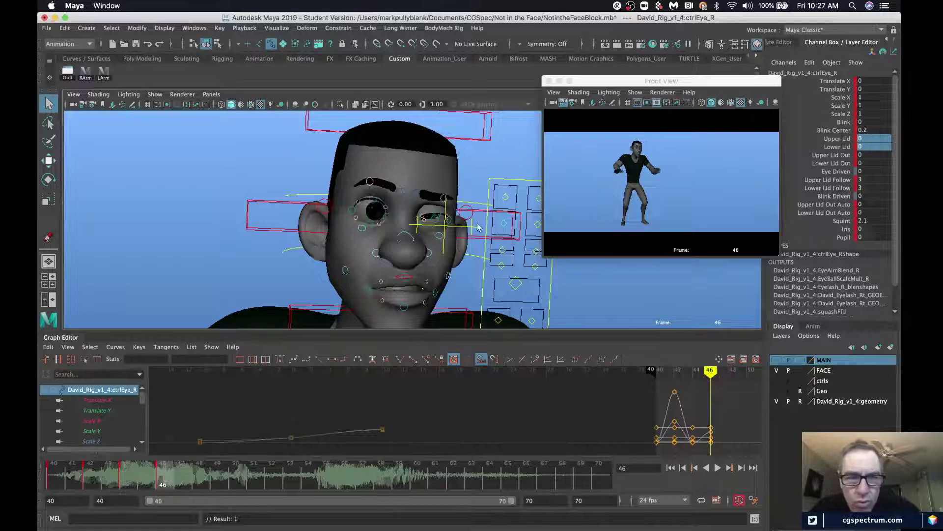
- Set Translate Y of the character's left upper and lower eyelid controls to 0 at frame 46
{"action": "left_click", "coordinate": [439, 220]}
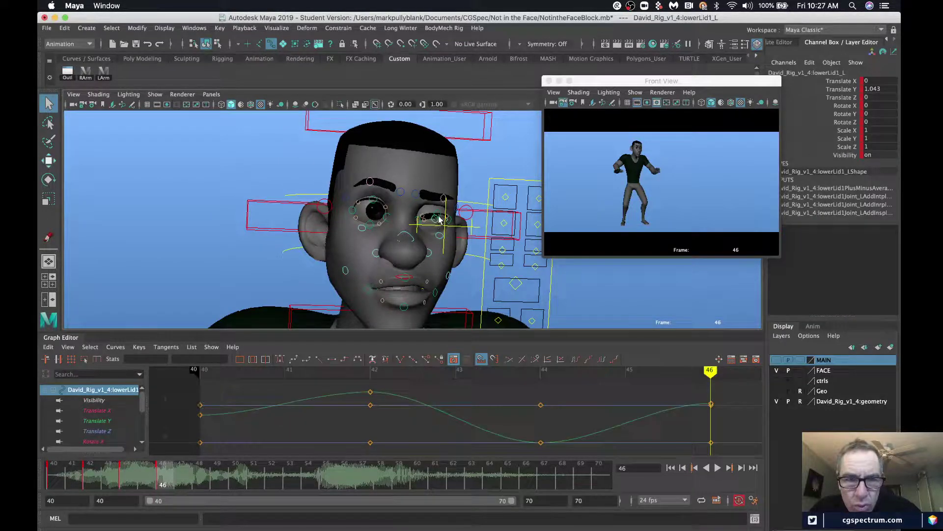
{"action": "left_click", "coordinate": [441, 215]}
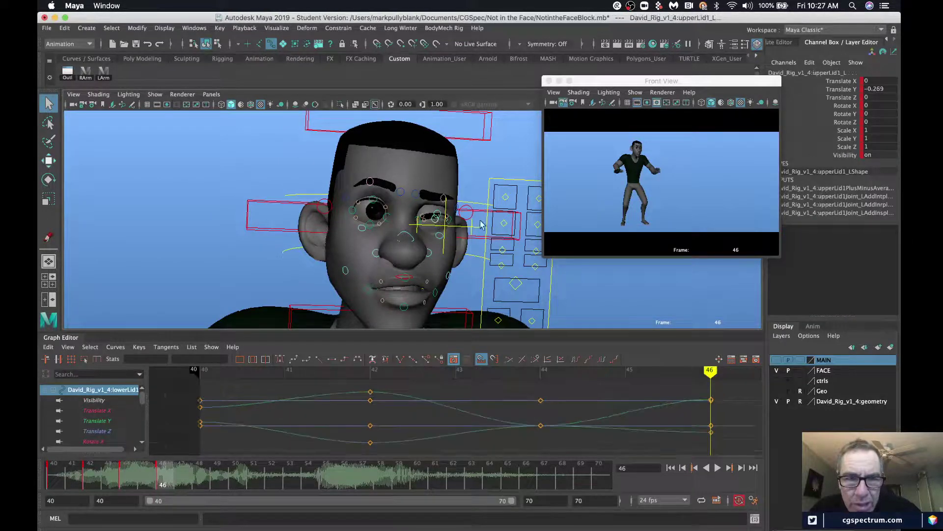
{"action": "double_click", "coordinate": [879, 89]}
{"action": "type", "text": "0"}
{"action": "key", "text": "Return"}
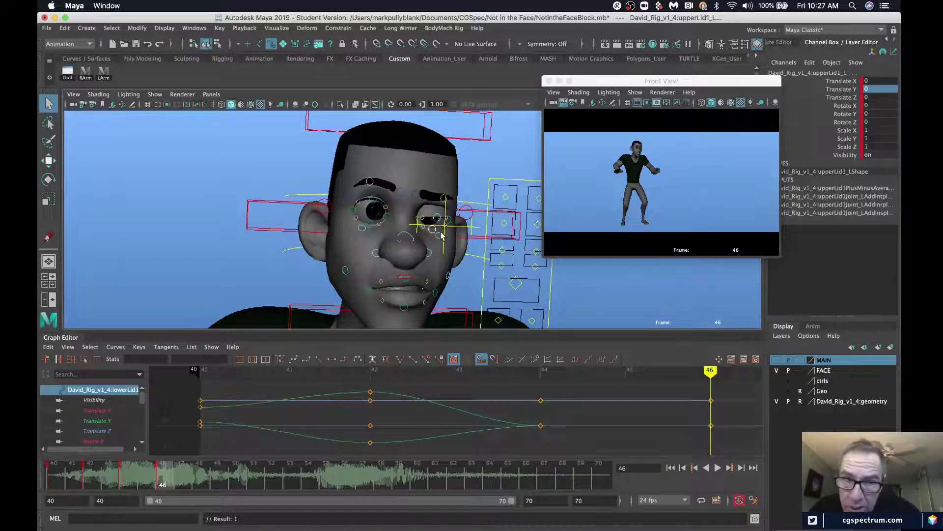
- Set Upper Lid and Lower Lid of the character's left eye control to 0 at frame 46
{"action": "left_click", "coordinate": [537, 225]}
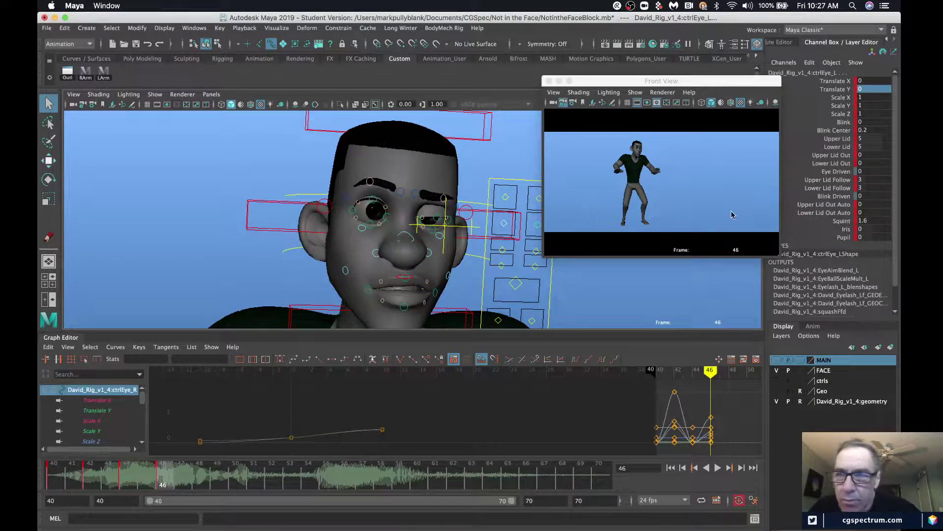
{"action": "left_click_drag", "start_coordinate": [874, 138], "coordinate": [874, 146]}
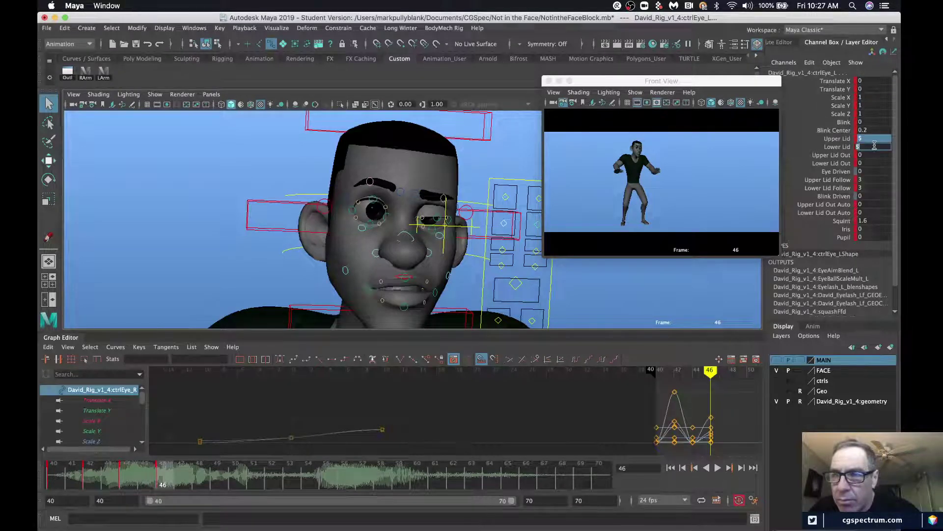
{"action": "type", "text": "0"}
{"action": "key", "text": "Return"}
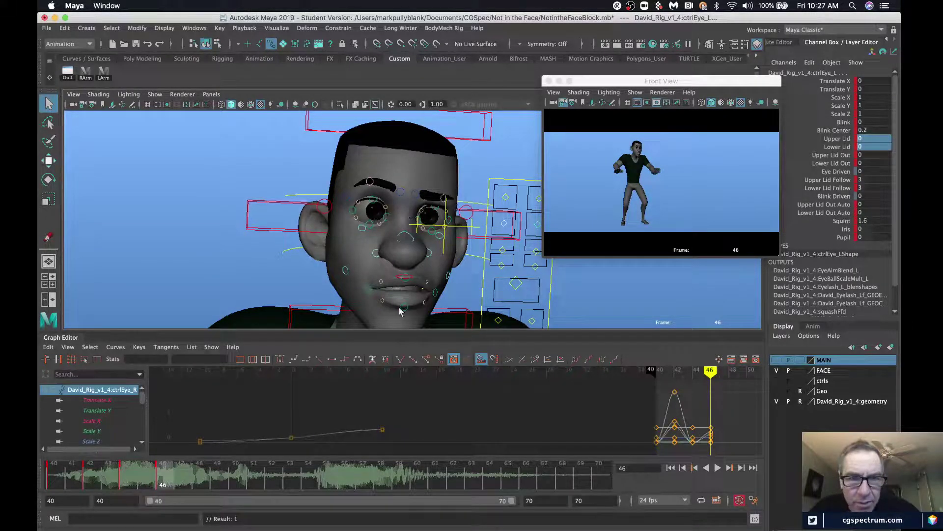
- Rotate the jaw control at frame 46 to about -6.785 in X and 1.251 in Y, closing the mouth
{"action": "middle_click_drag", "start_coordinate": [393, 278], "coordinate": [391, 204], "text": "alt"}
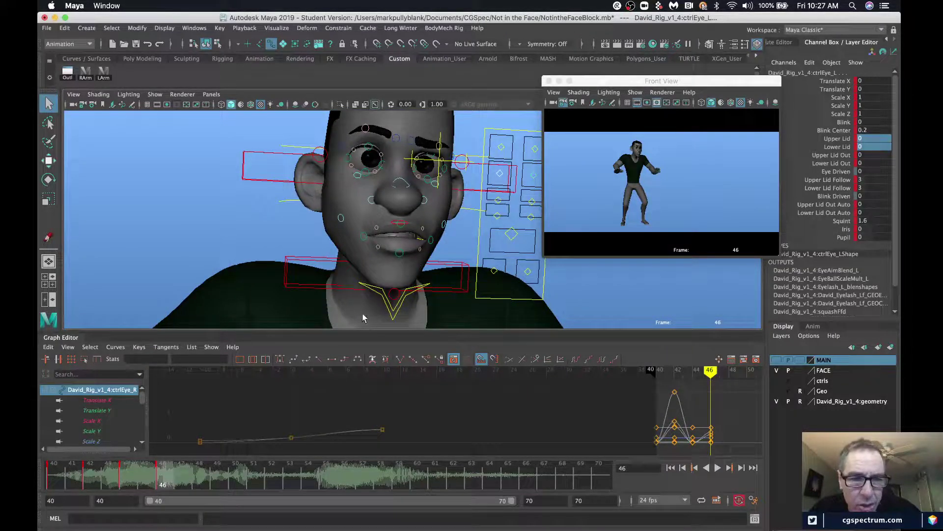
{"action": "left_click", "coordinate": [381, 295]}
{"action": "key", "text": "e"}
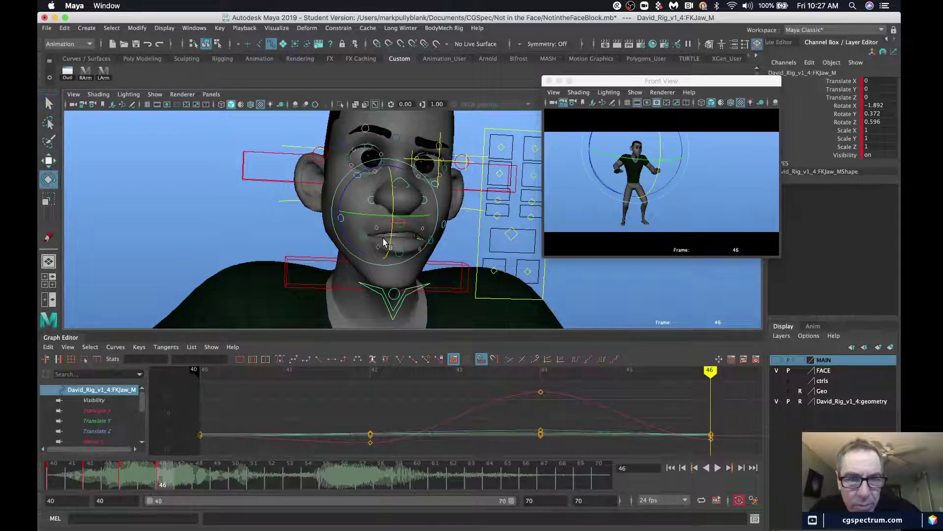
{"action": "left_click_drag", "start_coordinate": [385, 235], "coordinate": [387, 240]}
{"action": "left_click", "coordinate": [244, 246]}
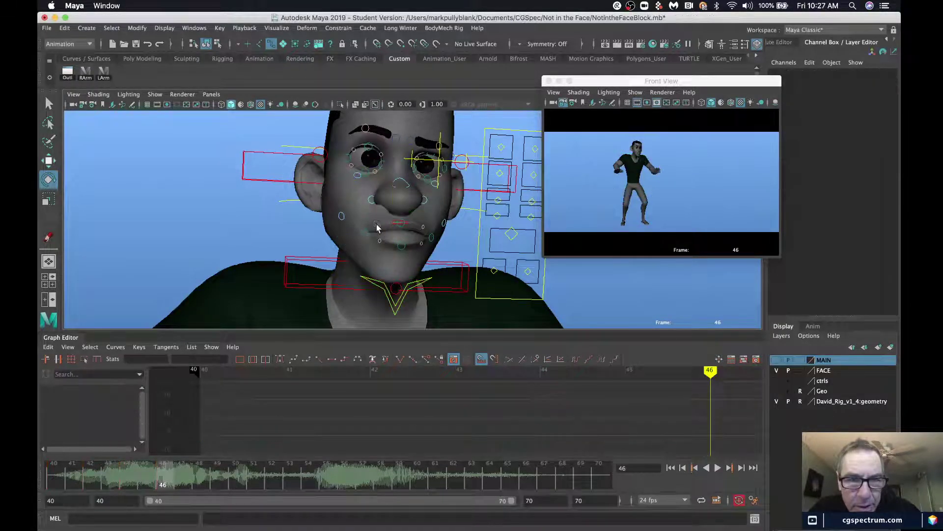
- Raise the upper lip control on the character's right side to about 0.681 in Translate Y and key it
{"action": "left_click", "coordinate": [378, 226]}
{"action": "key", "text": "w"}
{"action": "left_click_drag", "start_coordinate": [388, 231], "coordinate": [378, 199]}
{"action": "key", "text": "s"}
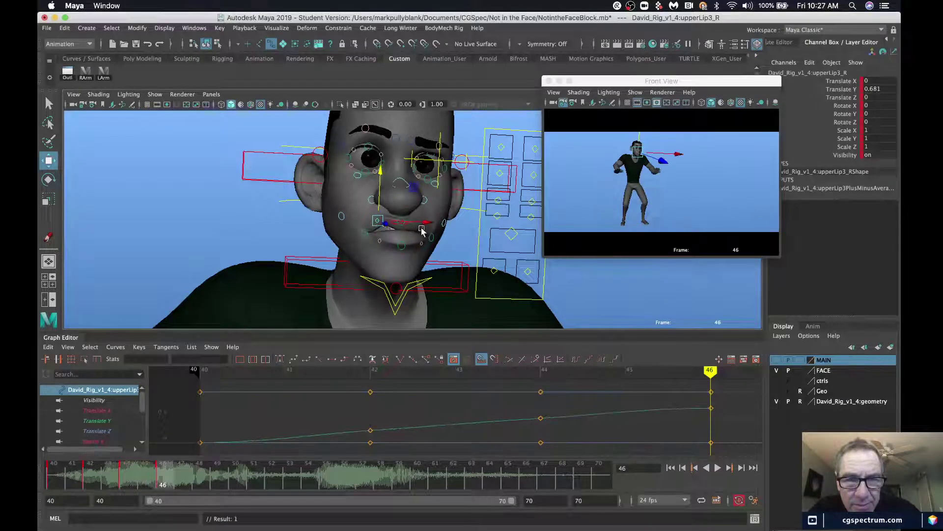
- Raise the character's left upper lip control to about 0.359 in Translate Y and adjust the middle upper lip control
{"action": "left_click", "coordinate": [423, 220]}
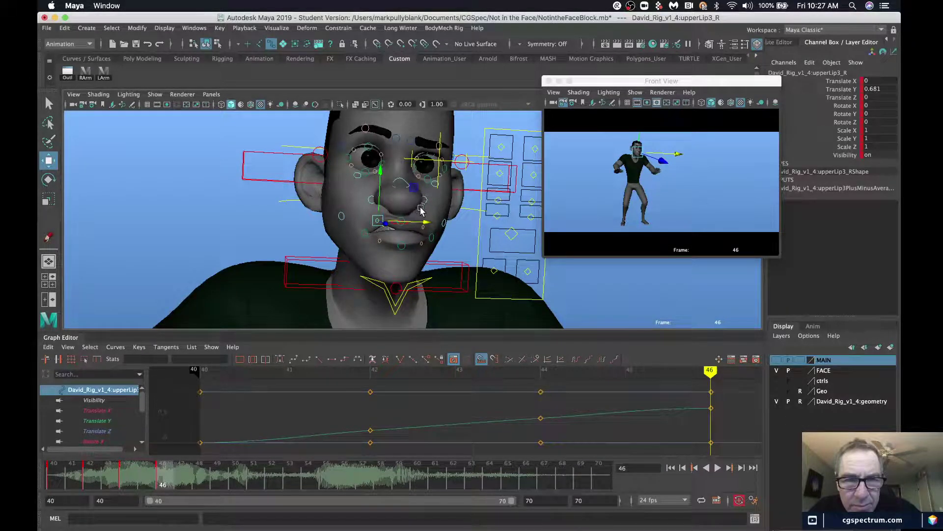
{"action": "left_click", "coordinate": [423, 227]}
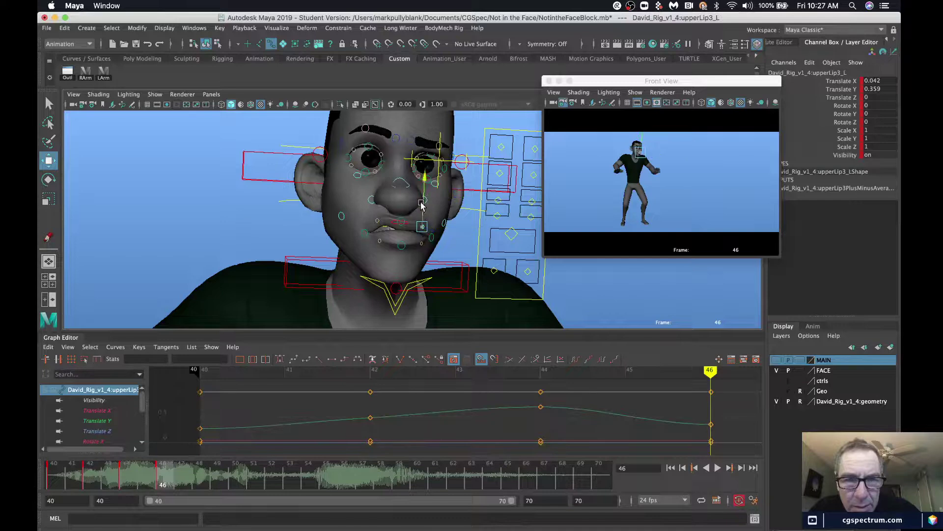
{"action": "left_click", "coordinate": [403, 220]}
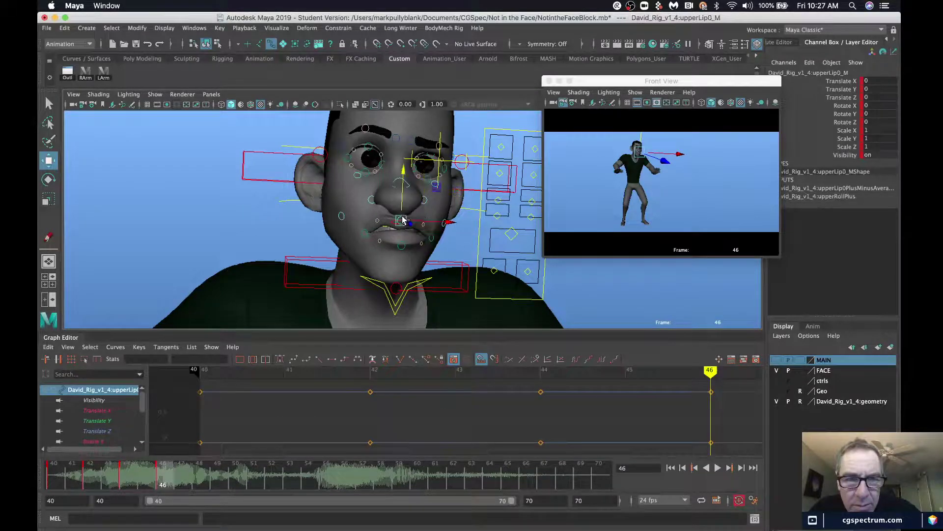
{"action": "left_click_drag", "start_coordinate": [402, 207], "coordinate": [415, 233]}
- Move the main mouth control to about 0.177 in Translate X and -0.195 in Translate Y, and key it
{"action": "left_click", "coordinate": [366, 233]}
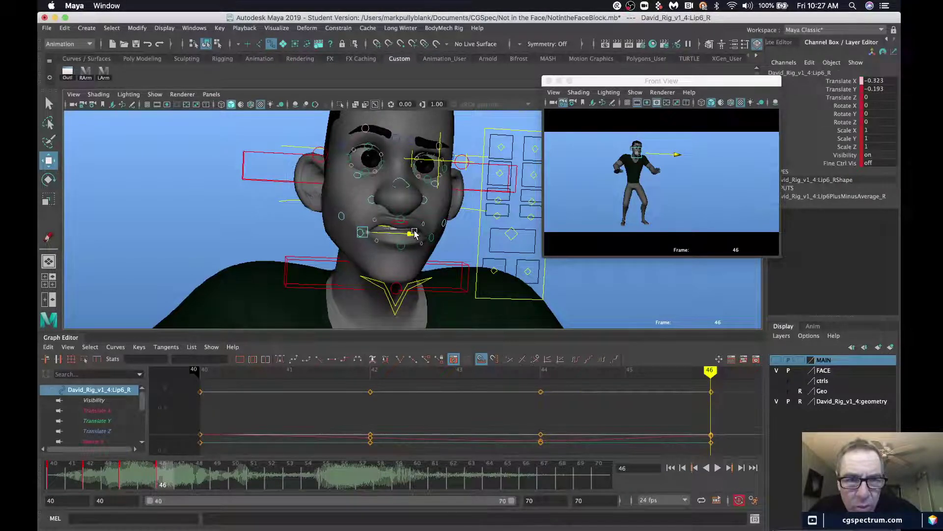
{"action": "key", "text": "z"}
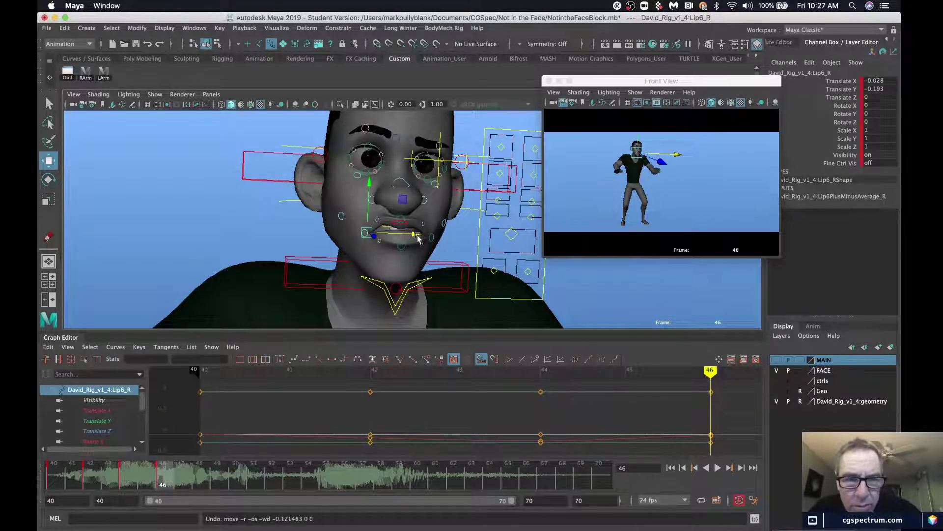
{"action": "left_click", "coordinate": [509, 237]}
{"action": "left_click_drag", "start_coordinate": [531, 234], "coordinate": [536, 235]}
{"action": "key", "text": "s"}
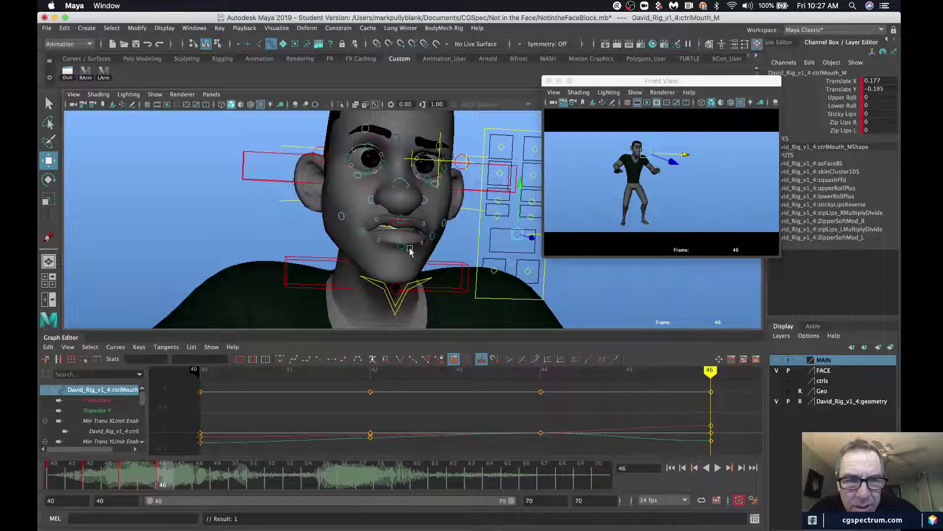
- Rotate the jaw control to about -4.636 in X at frame 46 to open the mouth slightly
{"action": "left_click", "coordinate": [397, 293]}
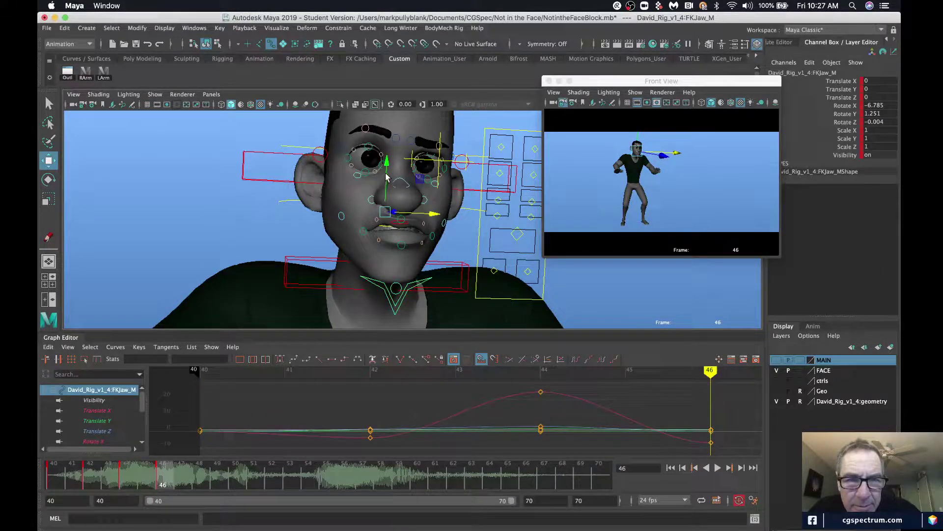
{"action": "left_click_drag", "start_coordinate": [386, 182], "coordinate": [392, 192]}
{"action": "key", "text": "z"}
{"action": "key", "text": "e"}
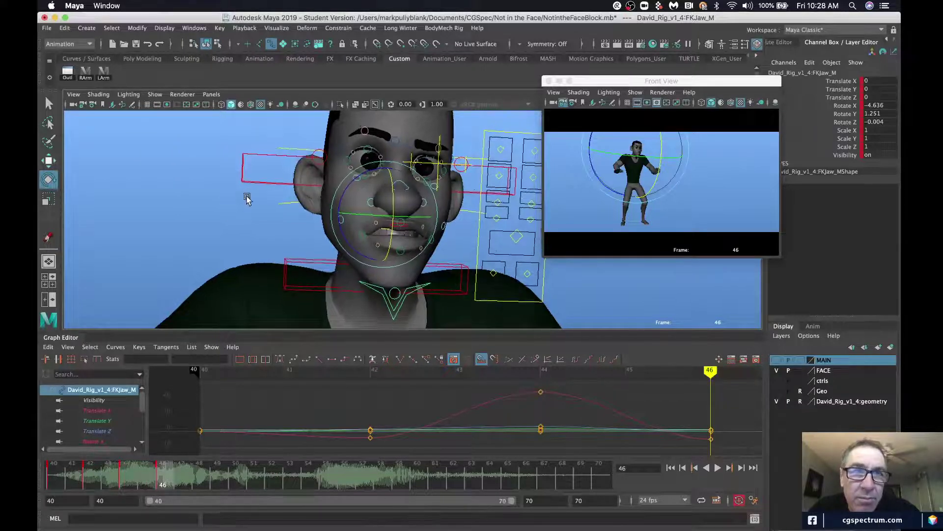
- Adjust the character's right brow and raise its inner brow control to about 0.366 in Translate Y, then key it
{"action": "left_click_drag", "start_coordinate": [247, 196], "coordinate": [299, 190], "text": "alt"}
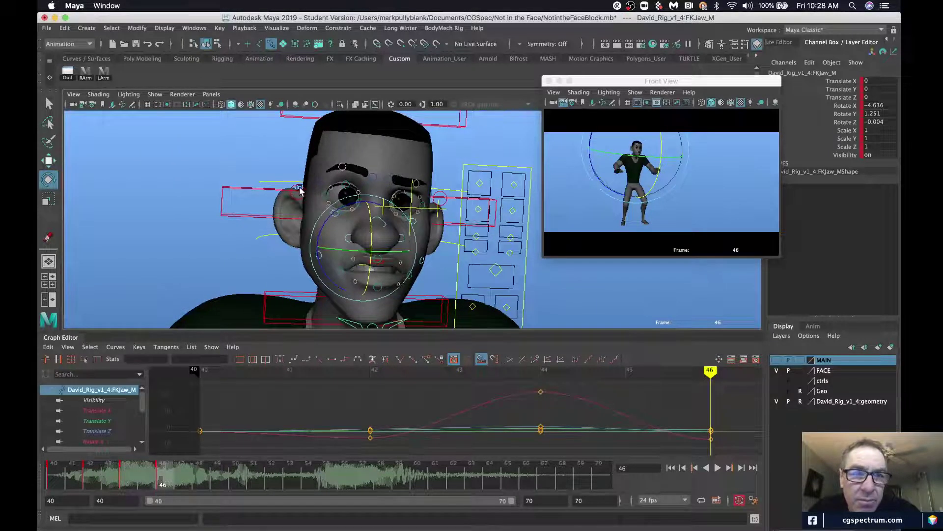
{"action": "left_click", "coordinate": [343, 167]}
{"action": "key", "text": "w"}
{"action": "left_click_drag", "start_coordinate": [344, 155], "coordinate": [374, 157]}
{"action": "left_click", "coordinate": [373, 171]}
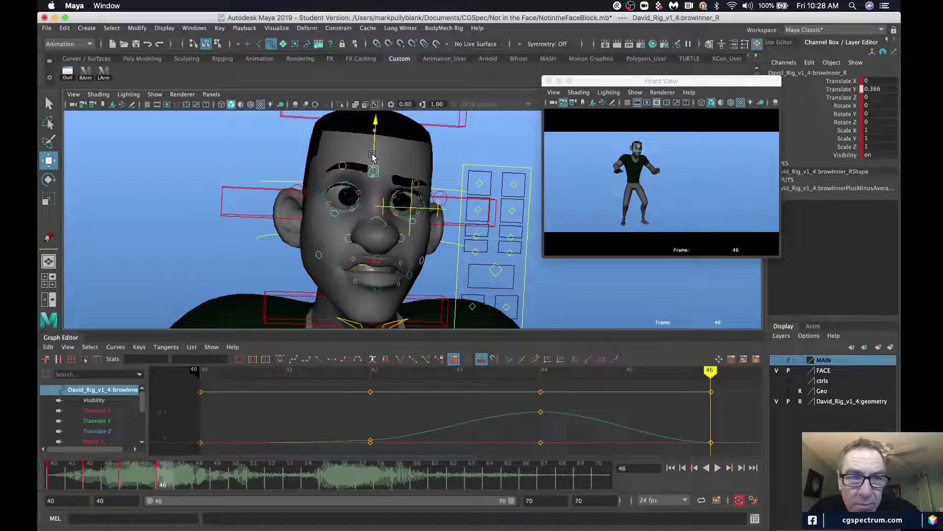
{"action": "key", "text": "s"}
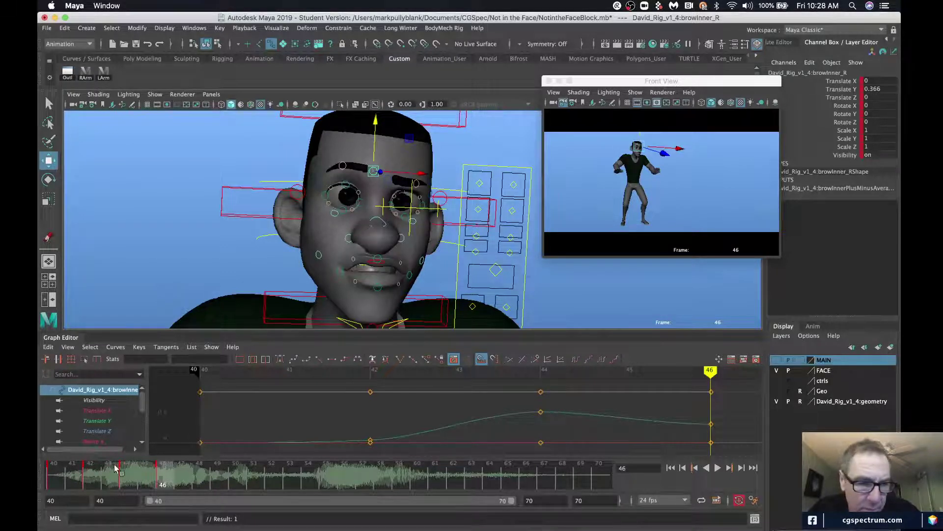
- Scrub the timeline up to frame 50 to check the facial motion and return to frame 46
{"action": "left_click", "coordinate": [100, 474]}
{"action": "left_click_drag", "start_coordinate": [100, 474], "coordinate": [182, 471]}
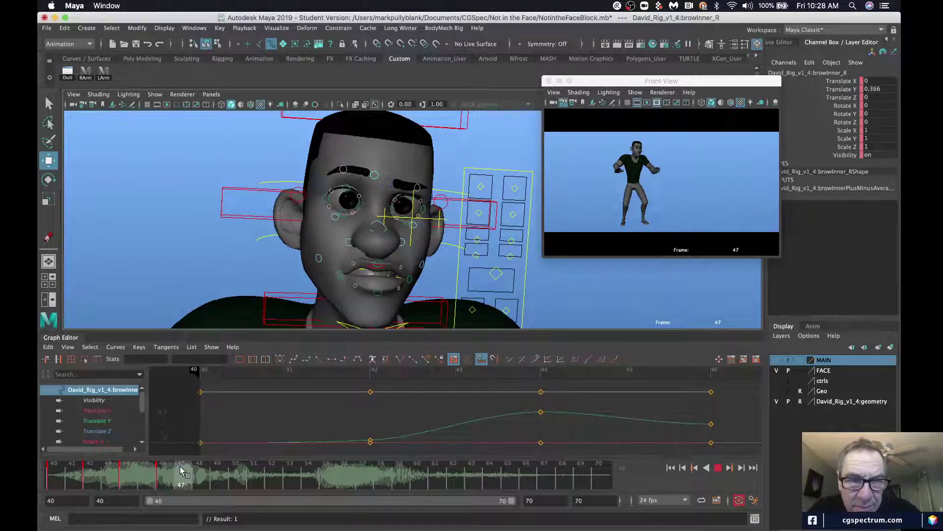
{"action": "left_click", "coordinate": [195, 471]}
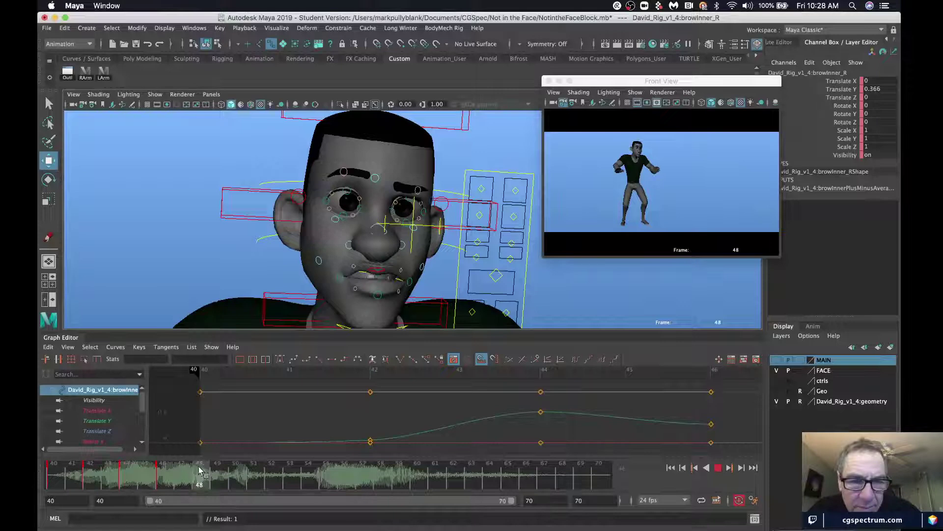
{"action": "left_click", "coordinate": [214, 470]}
{"action": "left_click", "coordinate": [239, 472]}
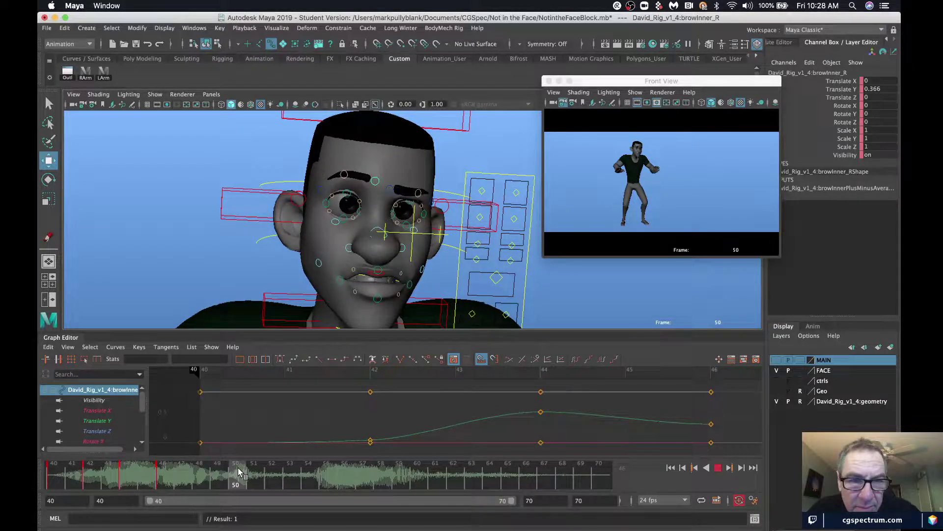
{"action": "left_click", "coordinate": [162, 470]}
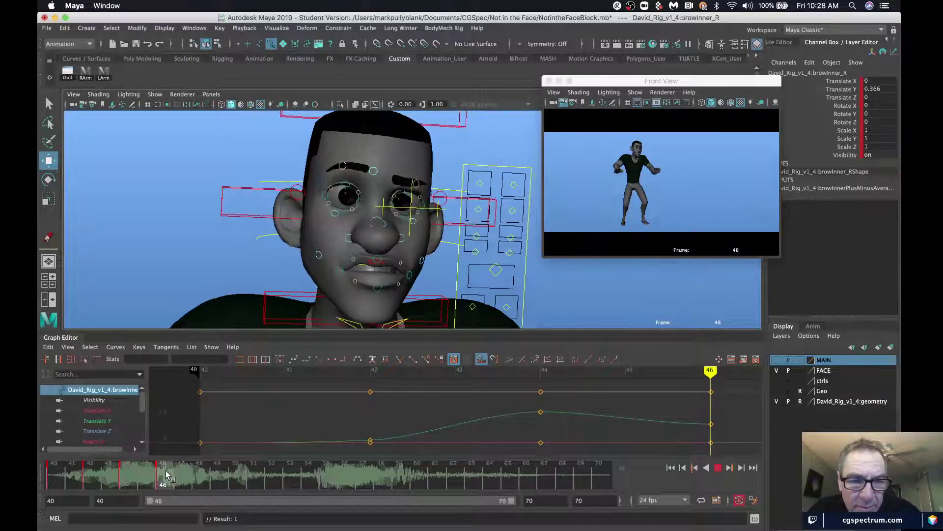
- Raise both lower eyelid controls to about 0.503 in Translate Y and adjust the character's right cheek to about 0.017
{"action": "left_click", "coordinate": [340, 213]}
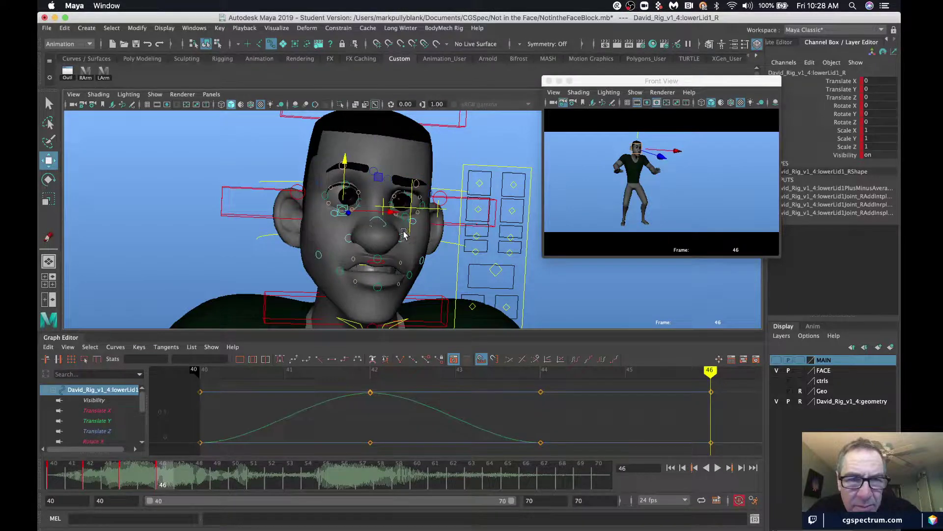
{"action": "left_click", "coordinate": [396, 206]}
{"action": "left_click_drag", "start_coordinate": [396, 206], "coordinate": [406, 183]}
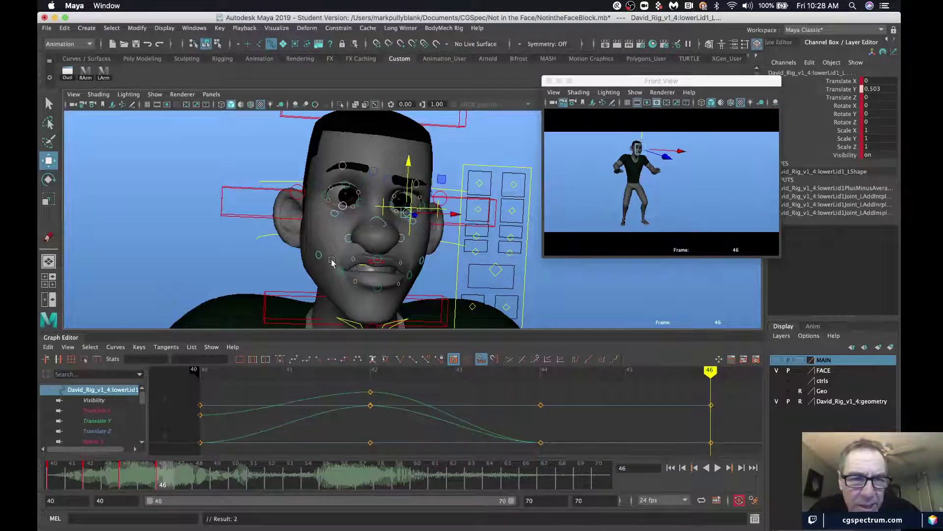
{"action": "left_click", "coordinate": [320, 256]}
{"action": "left_click_drag", "start_coordinate": [321, 230], "coordinate": [321, 230]}
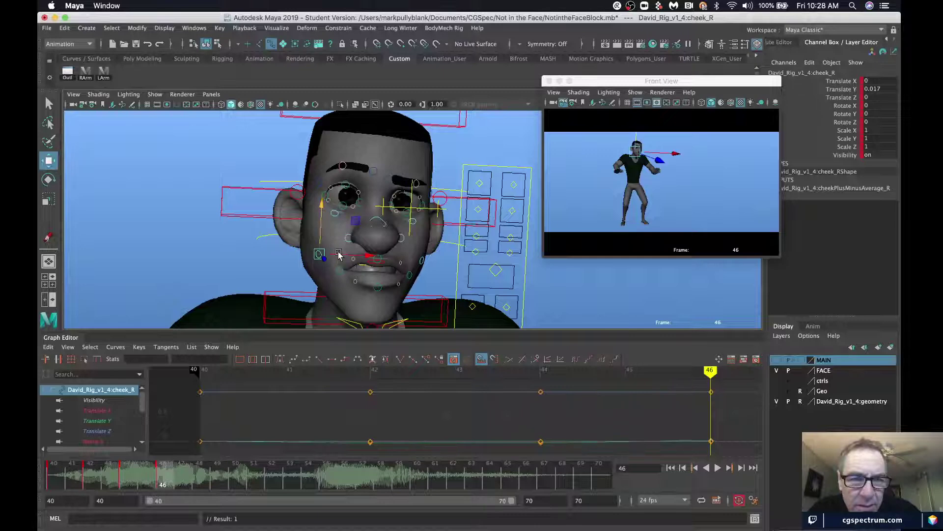
- Try shifting the squash control above the head to about -0.58 in Translate Y and compare the two head shapes
{"action": "left_click", "coordinate": [304, 118]}
{"action": "middle_click_drag", "start_coordinate": [364, 132], "coordinate": [360, 195], "text": "alt"}
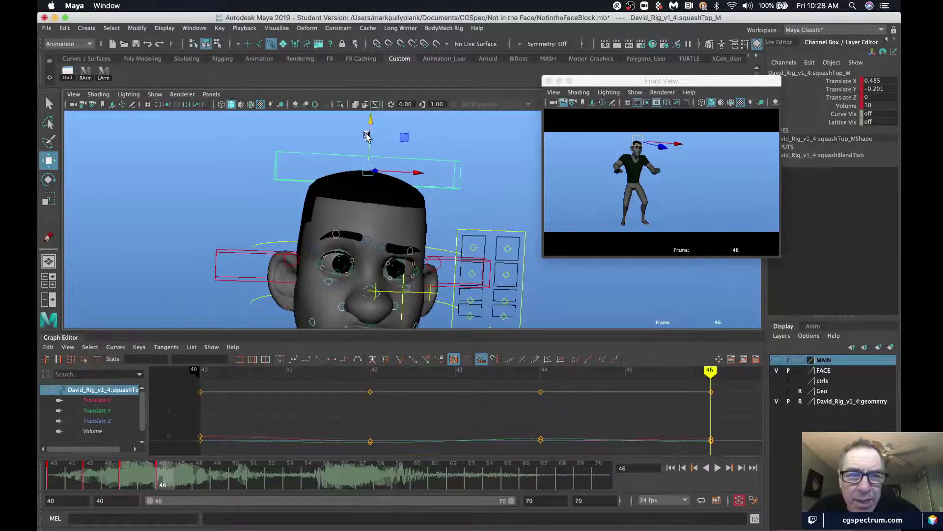
{"action": "left_click_drag", "start_coordinate": [367, 135], "coordinate": [367, 131]}
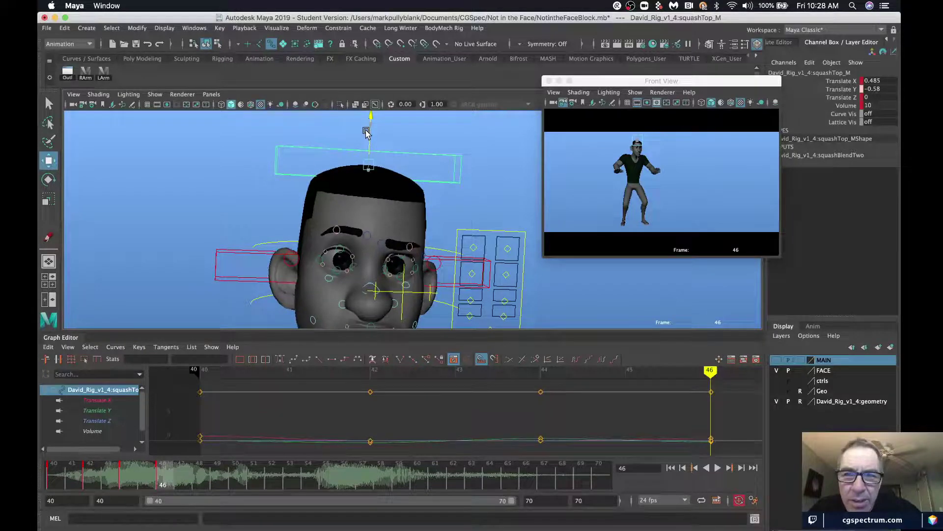
{"action": "key", "text": "z"}
{"action": "key", "text": "shift+z"}
{"action": "middle_click_drag", "start_coordinate": [392, 223], "coordinate": [385, 194], "text": "alt"}
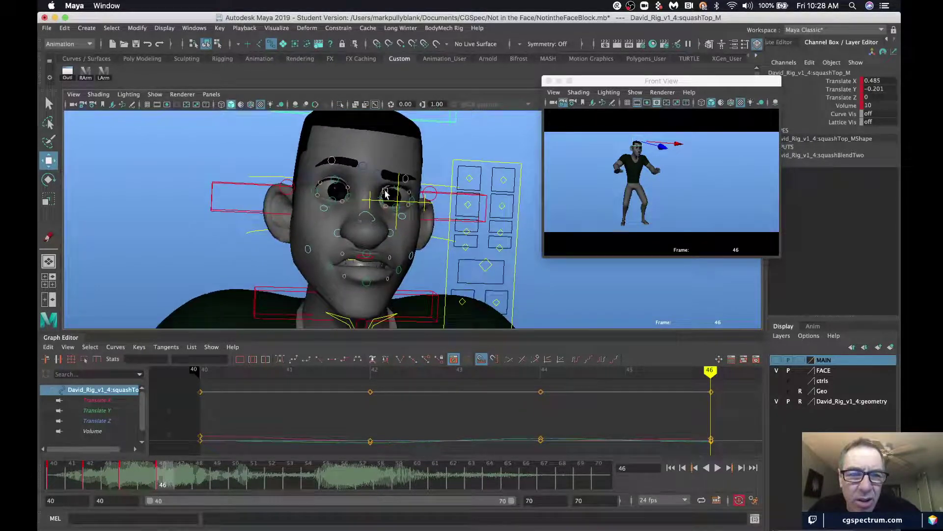
- Try lowering the squash control at the base of the head to about -1.738 in Translate Y
{"action": "left_click", "coordinate": [288, 320]}
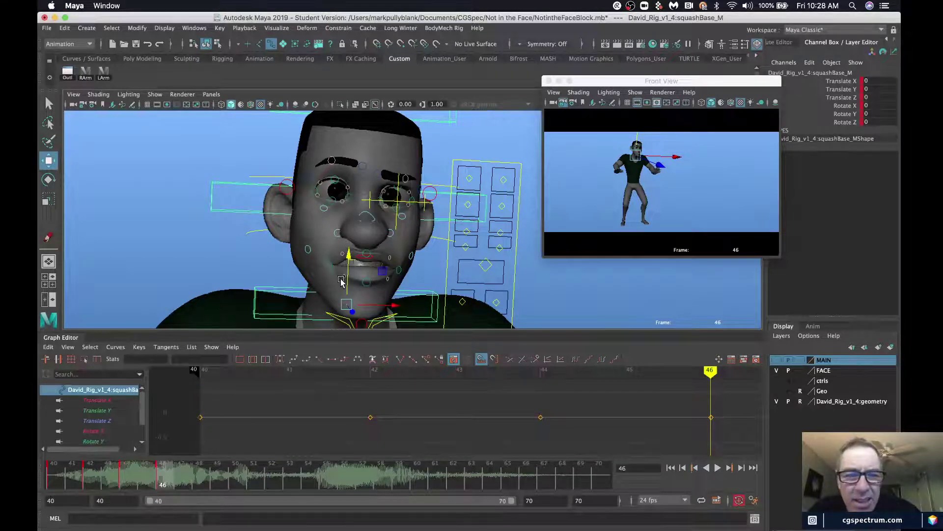
{"action": "left_click_drag", "start_coordinate": [342, 281], "coordinate": [347, 307]}
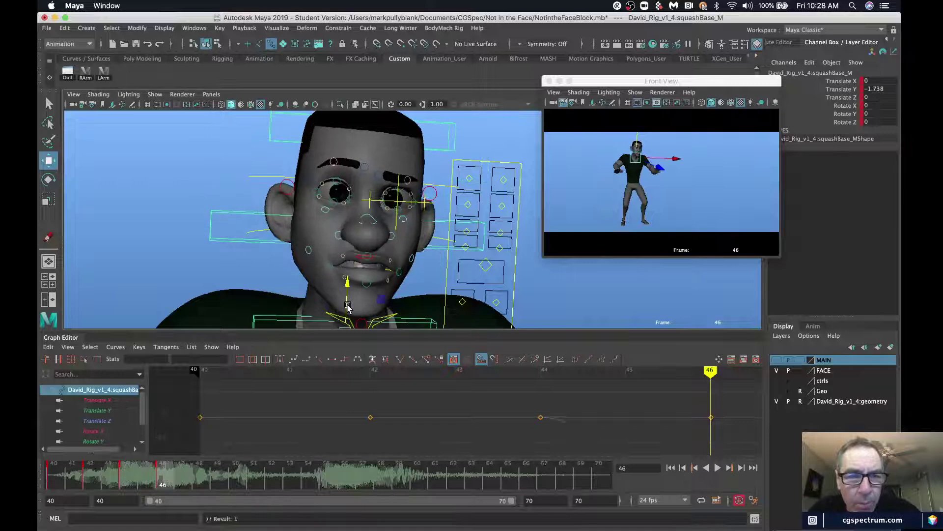
{"action": "key", "text": "super+z"}
- Set Translate X and Translate Y of the squash control above the head to 0
{"action": "left_click", "coordinate": [236, 212]}
{"action": "left_click_drag", "start_coordinate": [236, 212], "coordinate": [288, 196], "text": "alt"}
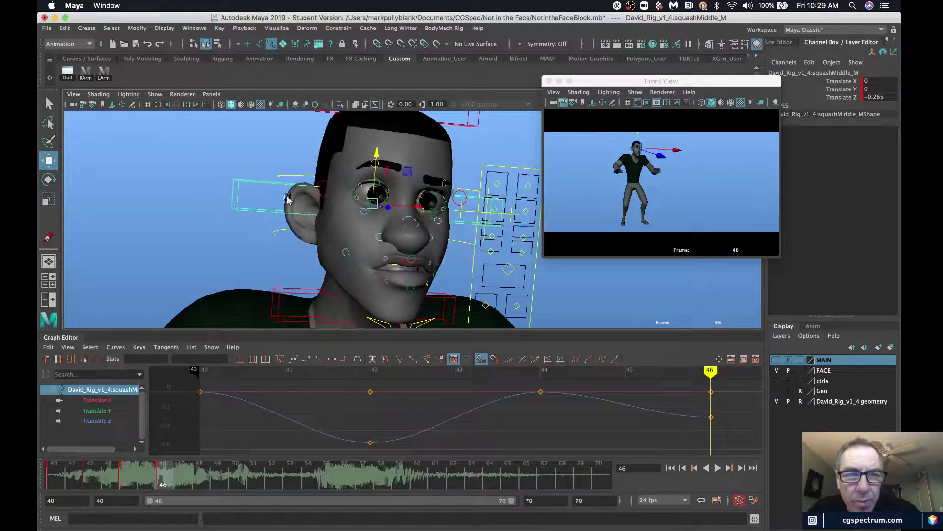
{"action": "left_click", "coordinate": [469, 123]}
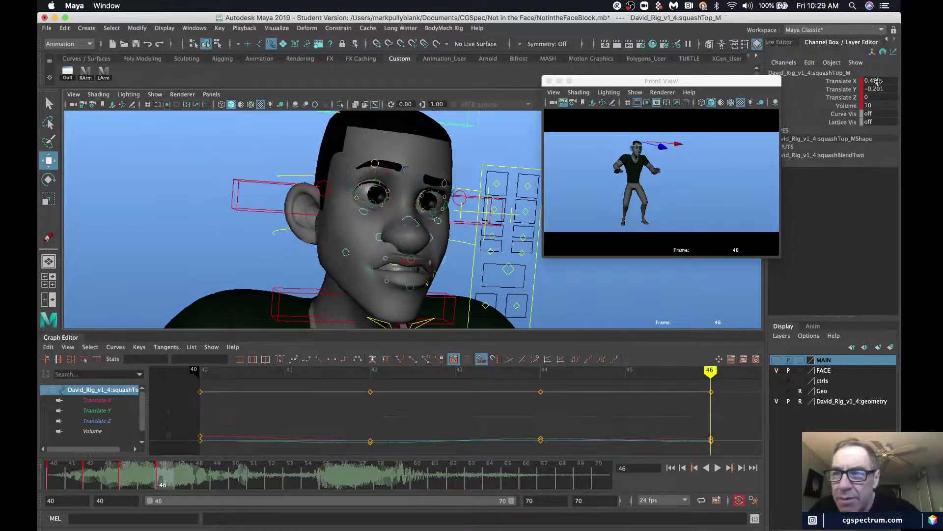
{"action": "left_click_drag", "start_coordinate": [878, 82], "coordinate": [878, 90]}
{"action": "type", "text": "0"}
{"action": "key", "text": "Return"}
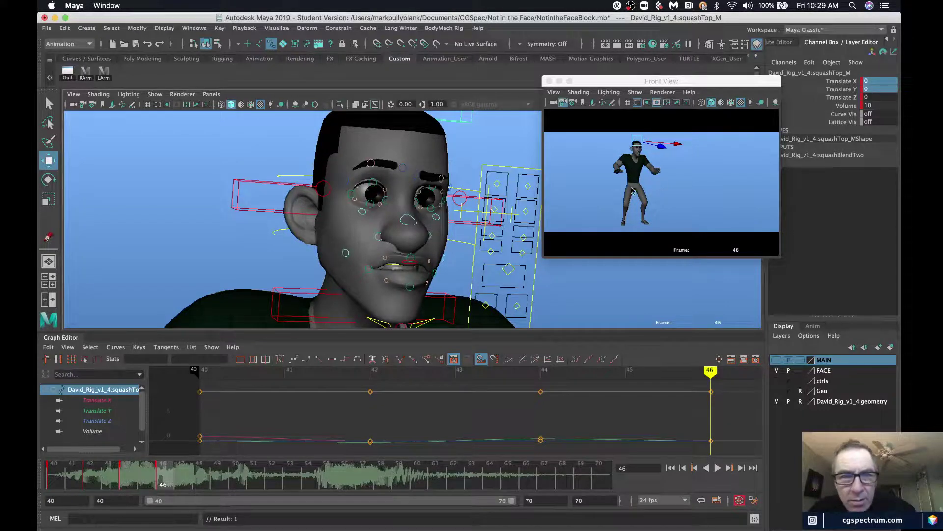
- Move the middle head squash control to about -0.488 in Translate Z at frame 46
{"action": "left_click", "coordinate": [283, 216]}
{"action": "left_click_drag", "start_coordinate": [275, 211], "coordinate": [344, 231], "text": "alt"}
{"action": "left_click_drag", "start_coordinate": [478, 228], "coordinate": [475, 228]}
{"action": "left_click_drag", "start_coordinate": [479, 245], "coordinate": [438, 243], "text": "alt"}
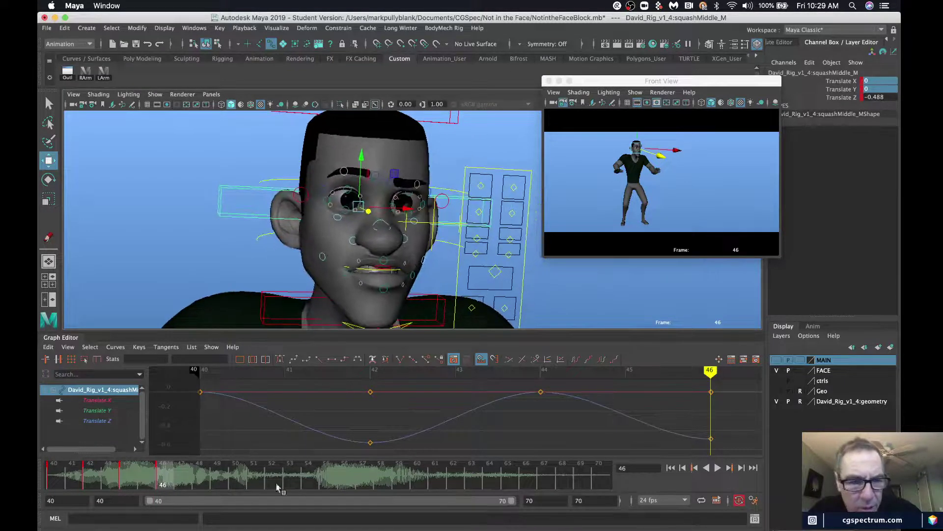
- Scrub the animation to frame 51 and hide the manipulators in the Front View window
{"action": "mouse_move", "coordinate": [107, 473]}
{"action": "left_mouse_down"}
{"action": "mouse_move", "coordinate": [296, 491]}
{"action": "mouse_move", "coordinate": [224, 485]}
{"action": "mouse_move", "coordinate": [265, 486]}
{"action": "left_mouse_up"}
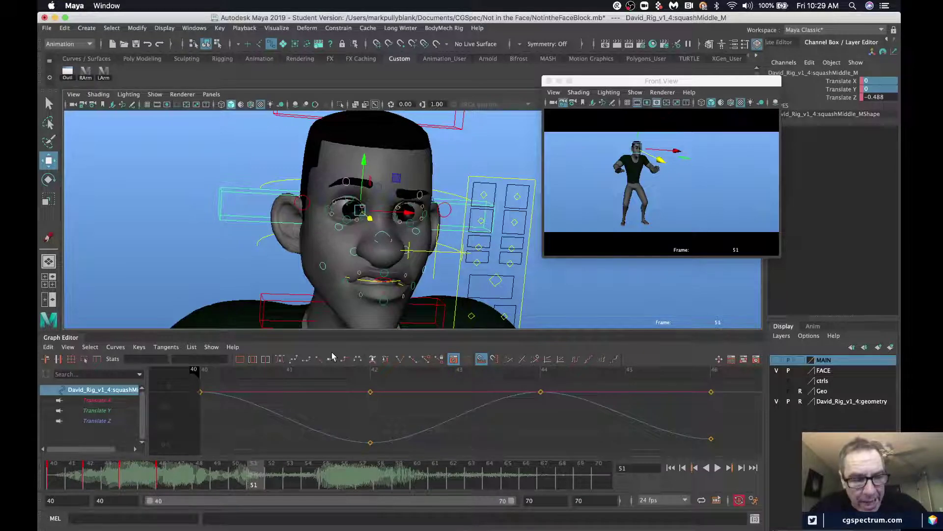
{"action": "left_click", "coordinate": [635, 93]}
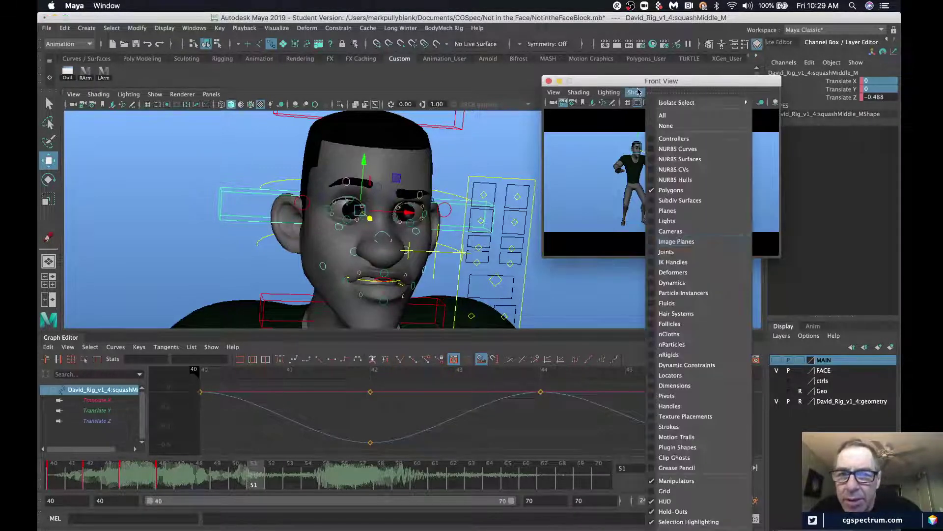
{"action": "left_click", "coordinate": [673, 480]}
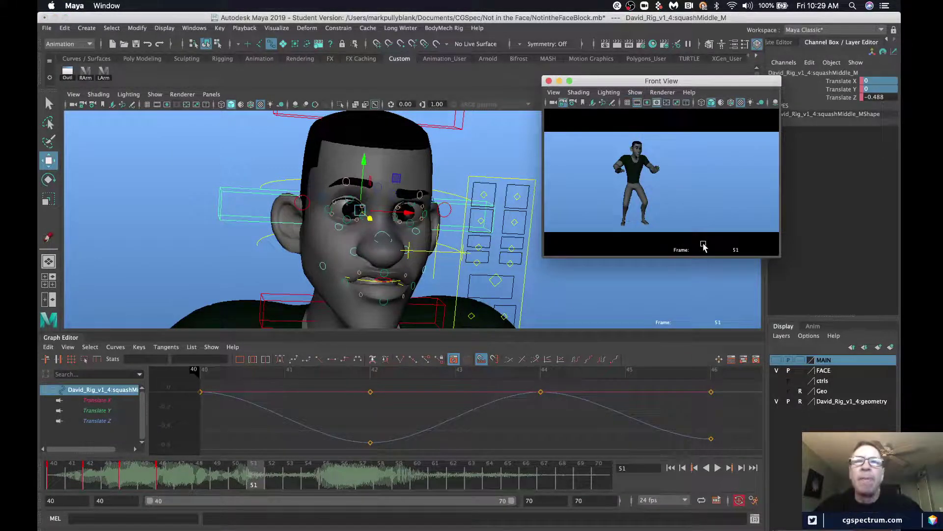
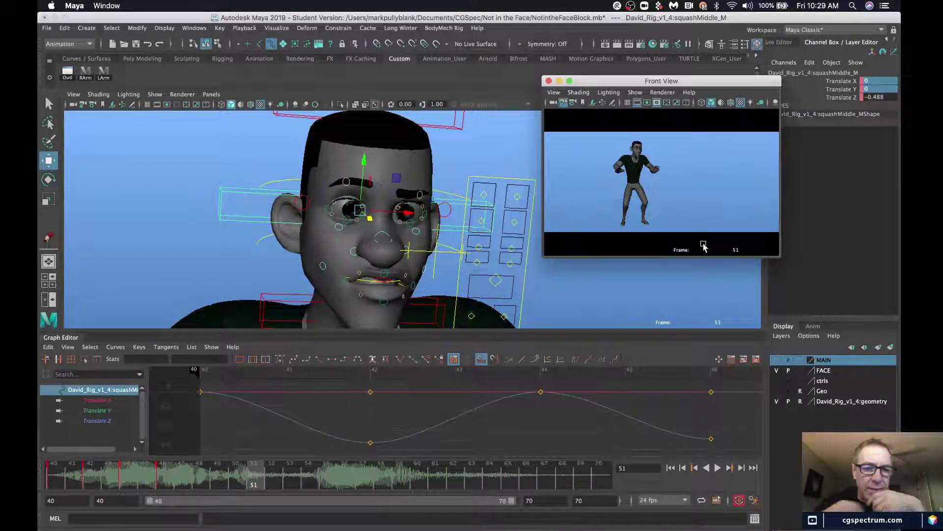
- Select all the facial controls around the character's head and key them at frame 51
{"action": "scroll", "coordinate": [389, 228], "scroll_direction": "down", "scroll_amount": 5}
{"action": "left_click_drag", "start_coordinate": [263, 135], "coordinate": [512, 363]}
{"action": "scroll", "coordinate": [395, 228], "scroll_direction": "up", "scroll_amount": 5}
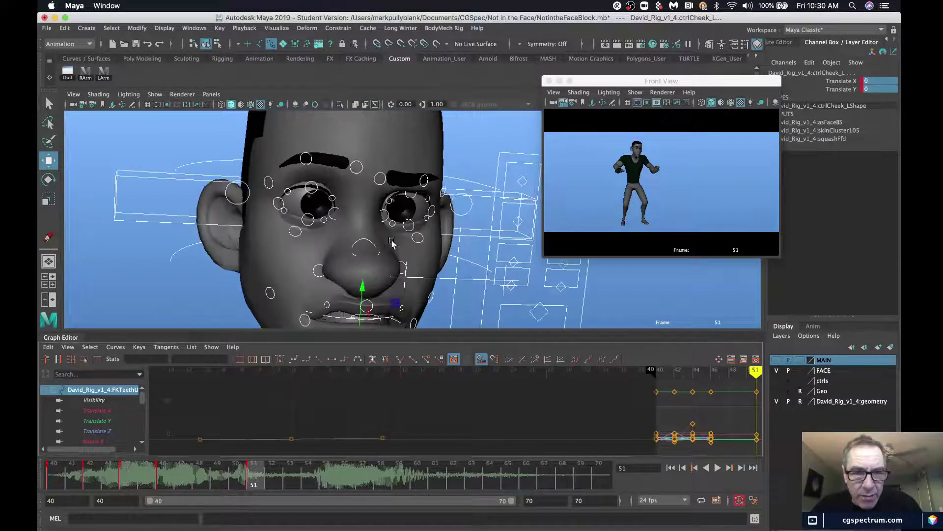
- Rotate the jaw control at the chin slightly so the mouth closes further at frame 51
{"action": "middle_click_drag", "start_coordinate": [379, 285], "coordinate": [371, 196], "text": "alt"}
{"action": "left_click_drag", "start_coordinate": [372, 305], "coordinate": [350, 278], "text": "alt"}
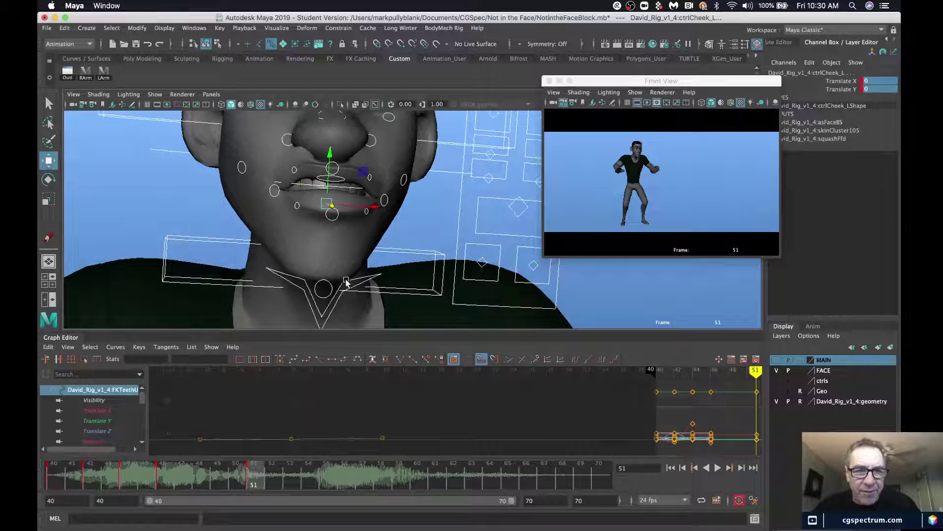
{"action": "left_click", "coordinate": [346, 279]}
{"action": "middle_click_drag", "start_coordinate": [349, 267], "coordinate": [353, 282], "text": "alt"}
{"action": "left_click", "coordinate": [349, 297]}
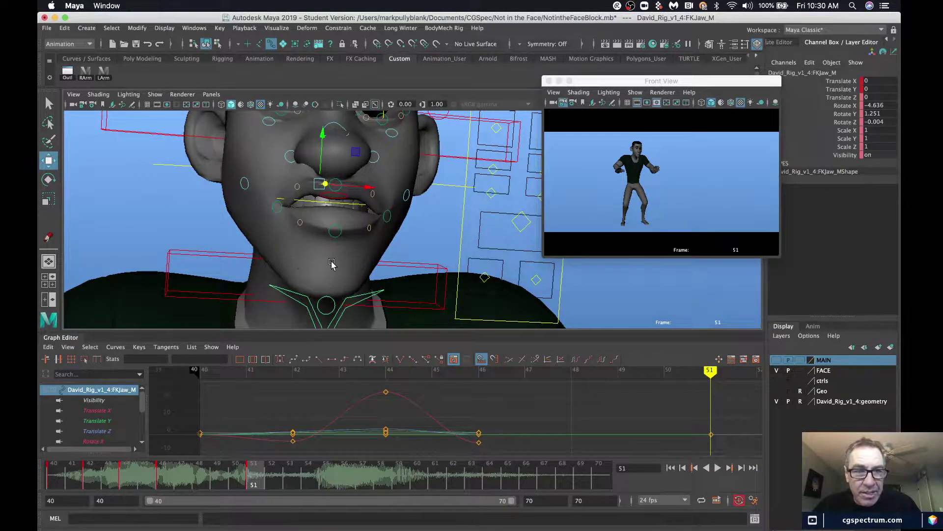
{"action": "key", "text": "e"}
{"action": "left_click_drag", "start_coordinate": [322, 190], "coordinate": [323, 198]}
{"action": "left_click", "coordinate": [211, 220]}
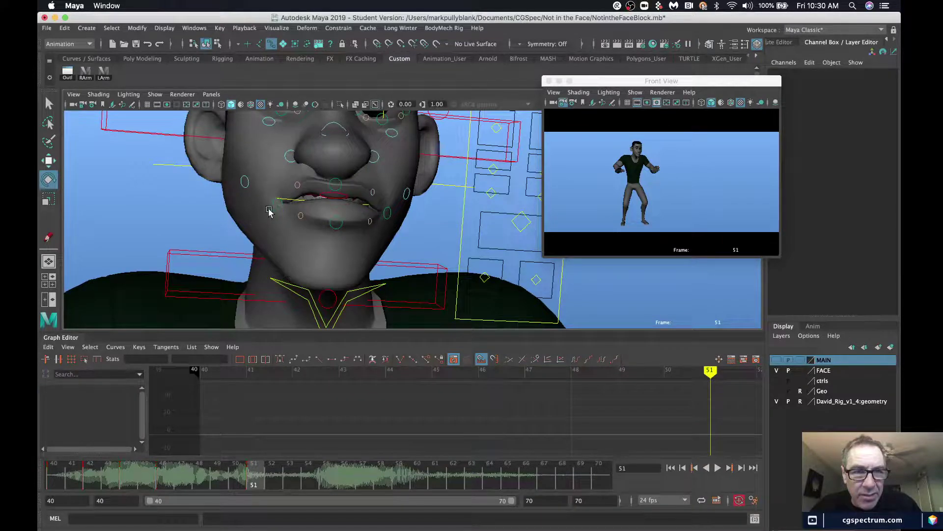
- Widen the mouth by pulling both lip corner controls outward, with the character's left corner at about 0.569 in Translate X
{"action": "left_click", "coordinate": [277, 204]}
{"action": "key", "text": "w"}
{"action": "left_click_drag", "start_coordinate": [291, 205], "coordinate": [337, 220], "text": "alt"}
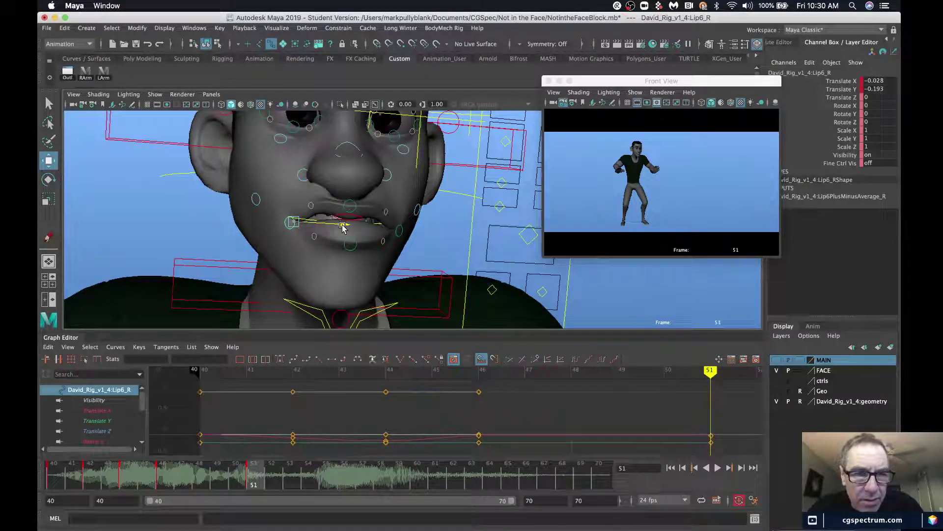
{"action": "left_click", "coordinate": [398, 231]}
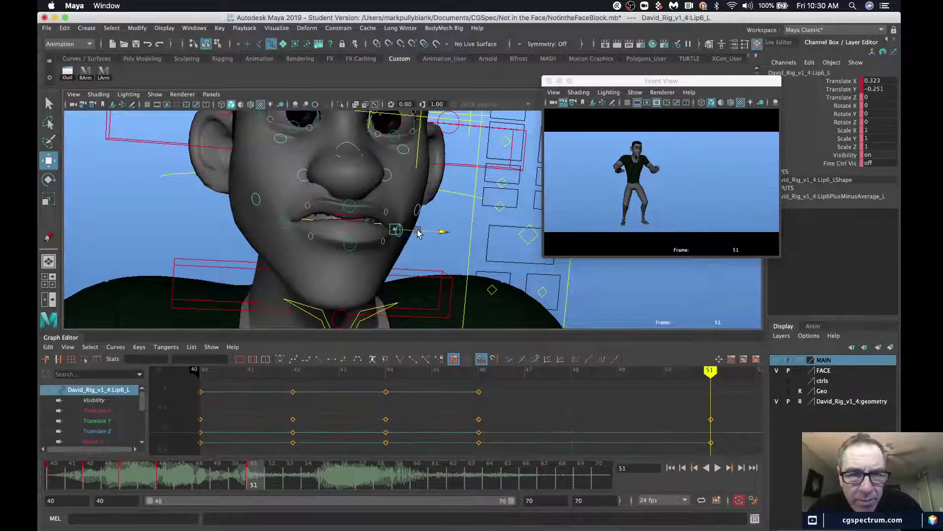
{"action": "left_click_drag", "start_coordinate": [417, 232], "coordinate": [421, 231]}
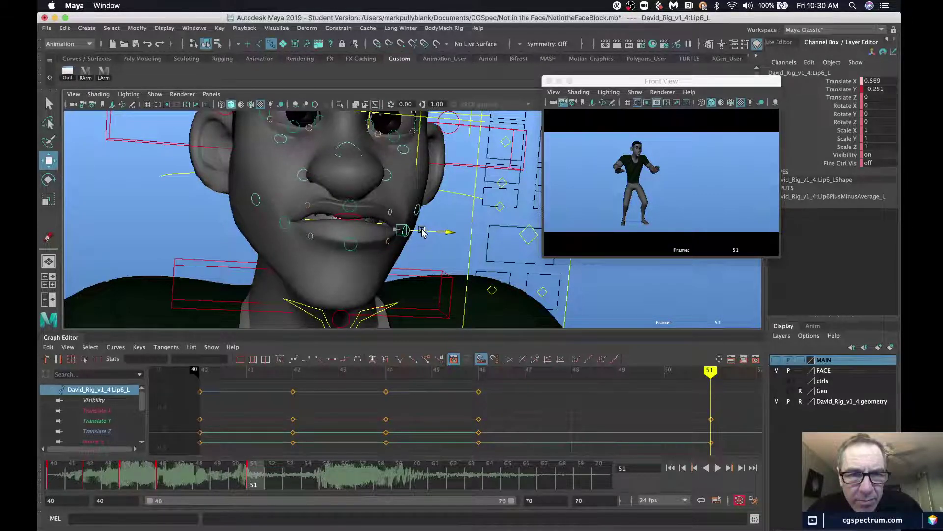
- Pose and key the centre lower lip control at about -29.384 in Rotate X, -0.134 in Translate Y and 0.075 in Translate Z
{"action": "left_click", "coordinate": [352, 248]}
{"action": "key", "text": "e"}
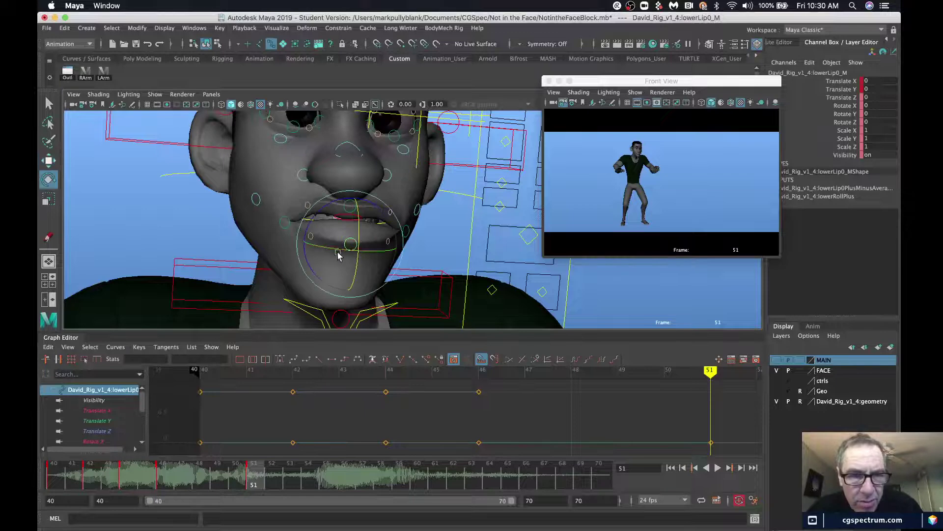
{"action": "left_click_drag", "start_coordinate": [338, 254], "coordinate": [349, 199]}
{"action": "key", "text": "w"}
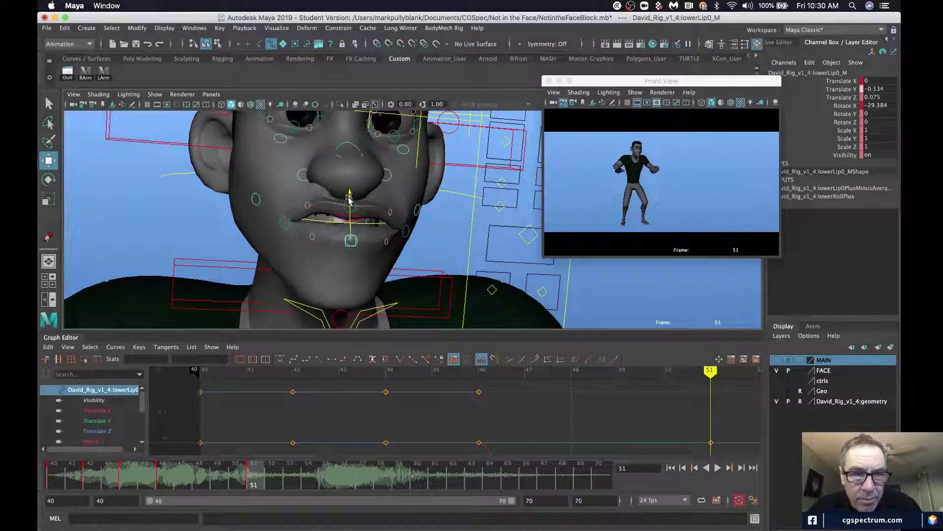
{"action": "key", "text": "s"}
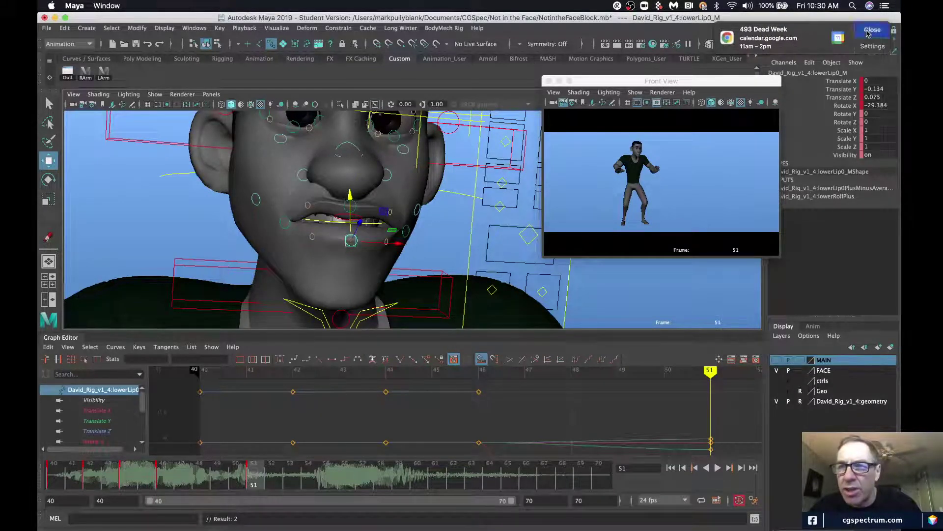
{"action": "left_click", "coordinate": [867, 31]}
- Try raising the nose control slightly and undo the move
{"action": "left_click_drag", "start_coordinate": [209, 293], "coordinate": [246, 274], "text": "alt"}
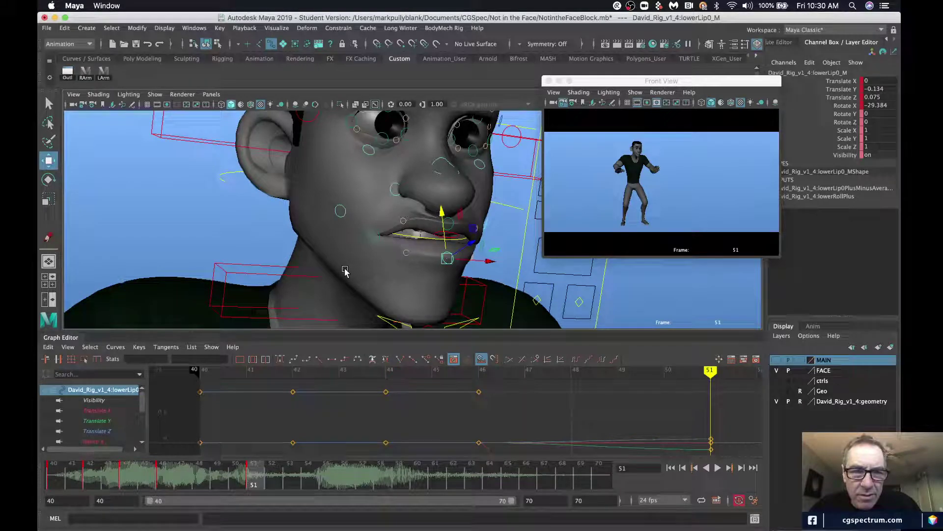
{"action": "left_click", "coordinate": [403, 221]}
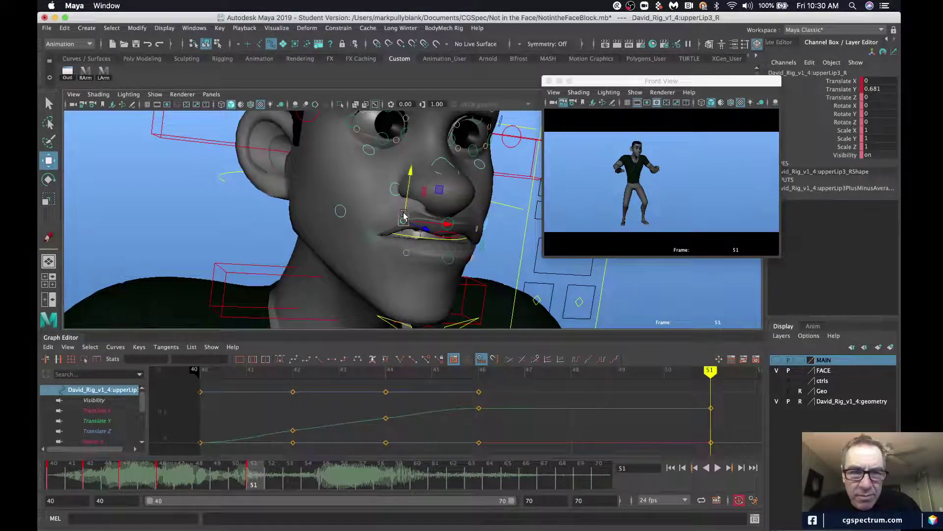
{"action": "left_click", "coordinate": [437, 170]}
{"action": "left_click_drag", "start_coordinate": [444, 163], "coordinate": [445, 156]}
{"action": "key", "text": "super+z"}
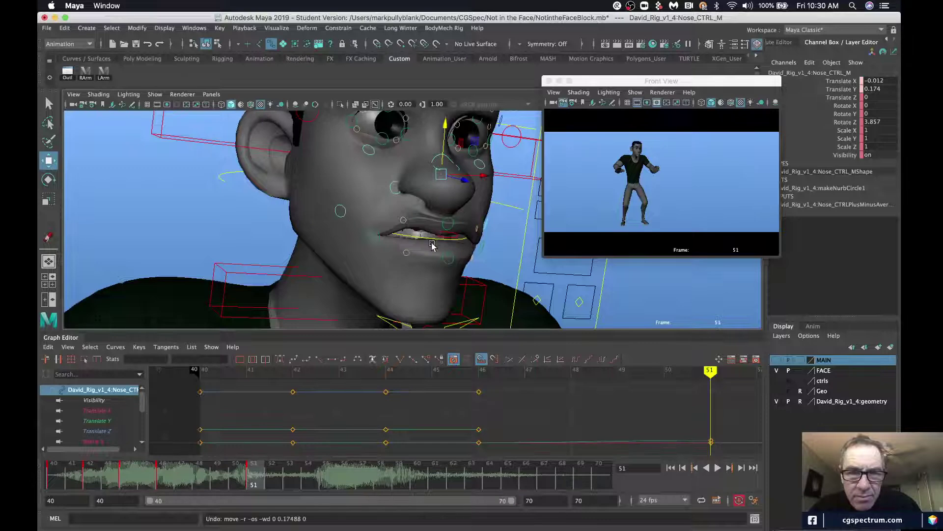
- Adjust the overall lips control to about -0.002 in Translate Y
{"action": "left_click", "coordinate": [435, 230]}
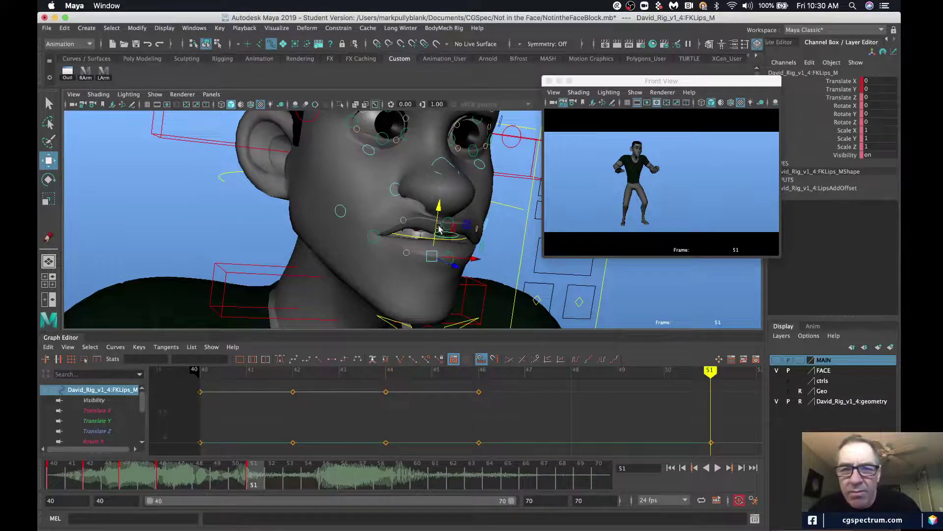
{"action": "left_click_drag", "start_coordinate": [439, 229], "coordinate": [440, 205]}
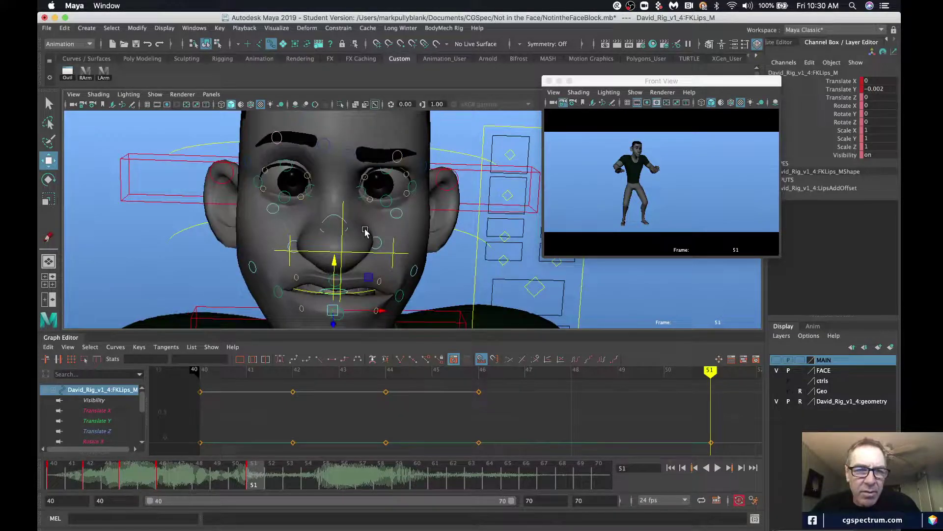
- Raise the middle lower eyelid controls of both eyes together, with the character's left one at about 0.764 in Translate Y
{"action": "scroll", "coordinate": [364, 230], "scroll_direction": "down", "scroll_amount": 6}
{"action": "scroll", "coordinate": [362, 234], "scroll_direction": "up", "scroll_amount": 4}
{"action": "left_click", "coordinate": [312, 194]}
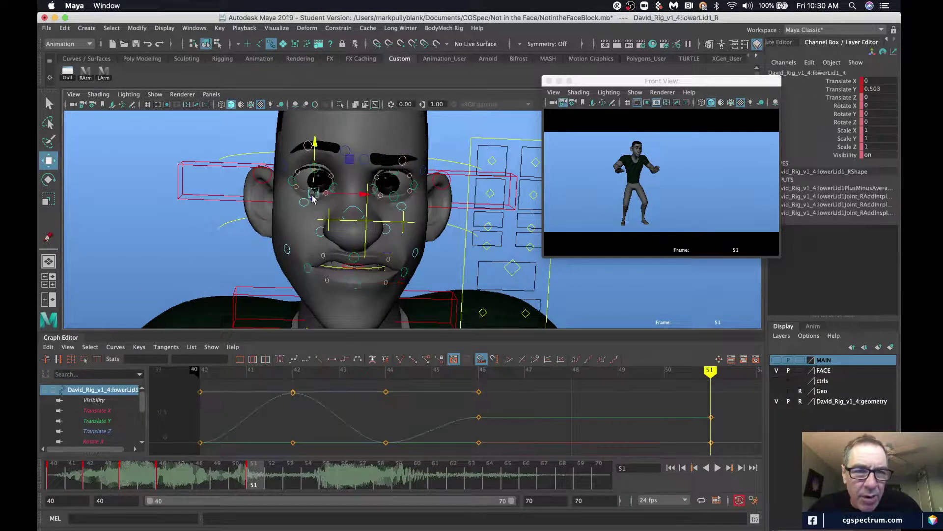
{"action": "left_click", "coordinate": [392, 195]}
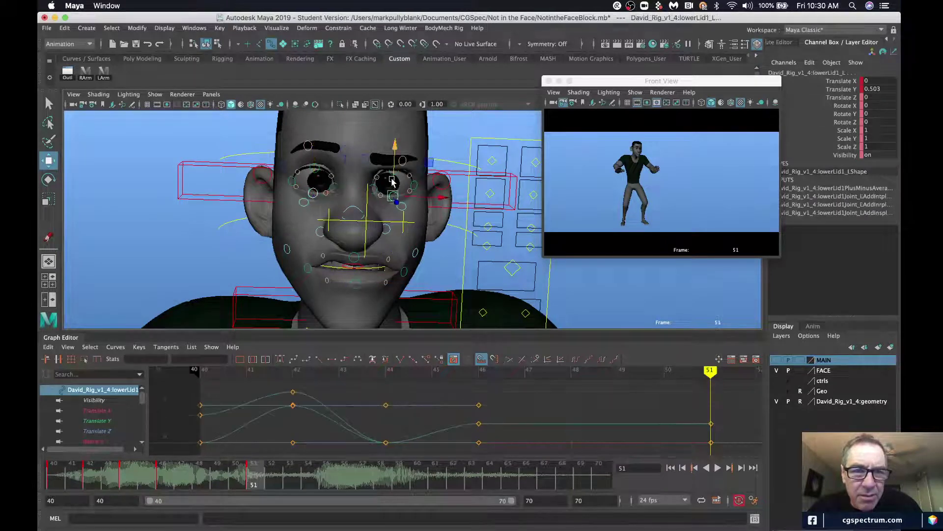
{"action": "left_click_drag", "start_coordinate": [393, 177], "coordinate": [393, 171]}
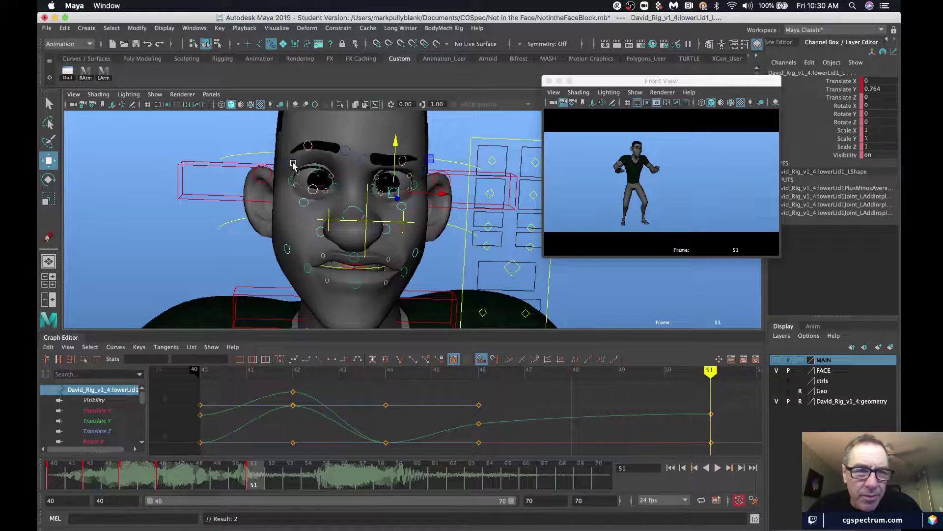
- Lower the character's right eyebrow by moving its brow controls down together
{"action": "left_click", "coordinate": [307, 146]}
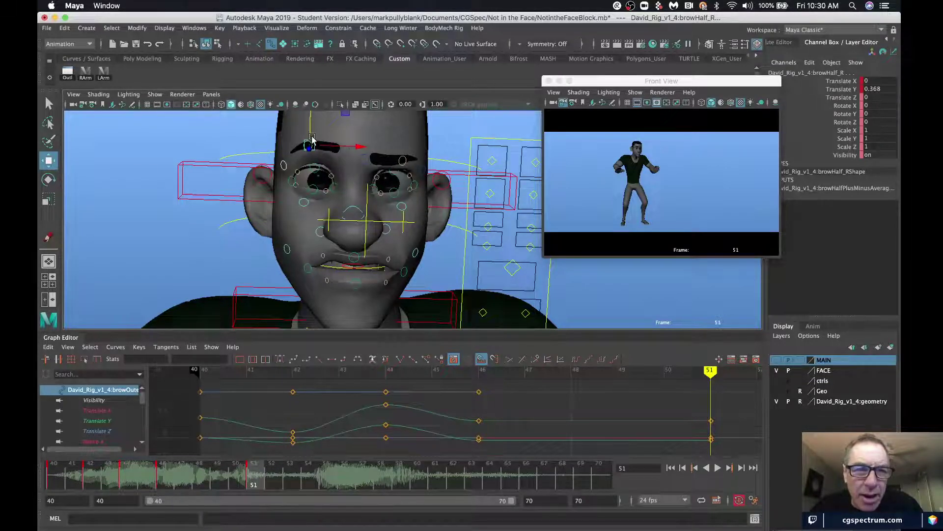
{"action": "left_click", "coordinate": [345, 150]}
{"action": "left_click_drag", "start_coordinate": [345, 137], "coordinate": [343, 145]}
- Lower the inner, middle and outer controls of the character's left eyebrow, with the outer one at about -0.145 in Translate Y
{"action": "key", "text": "q"}
{"action": "left_click", "coordinate": [364, 163]}
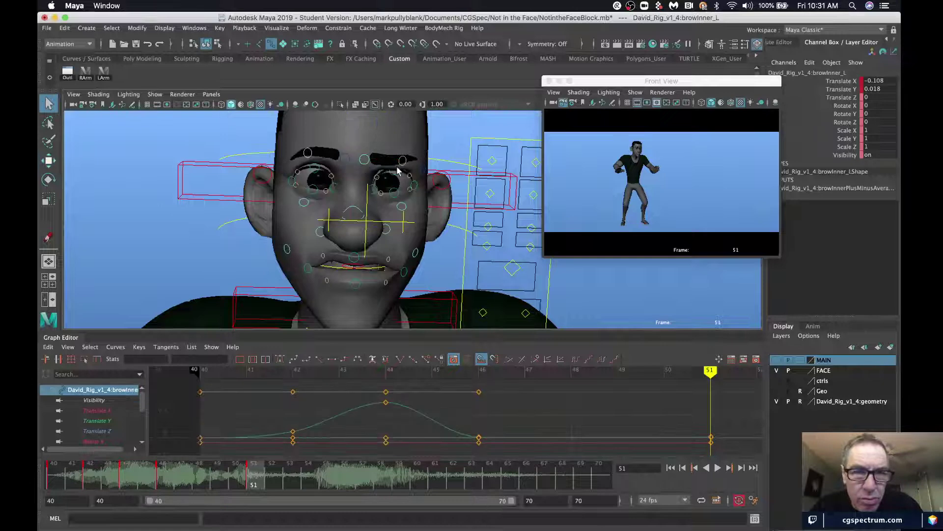
{"action": "left_click", "coordinate": [402, 163]}
{"action": "left_click", "coordinate": [423, 170]}
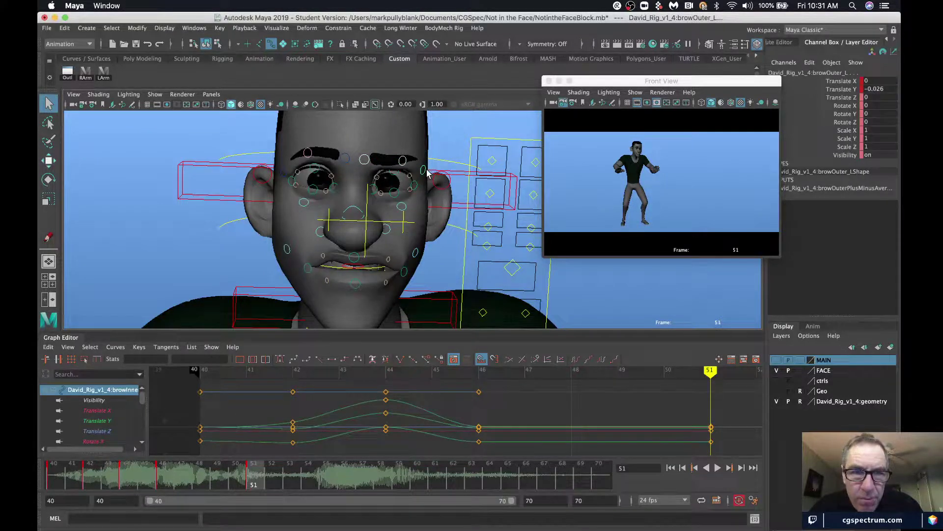
{"action": "key", "text": "w"}
{"action": "left_click_drag", "start_coordinate": [425, 135], "coordinate": [424, 154]}
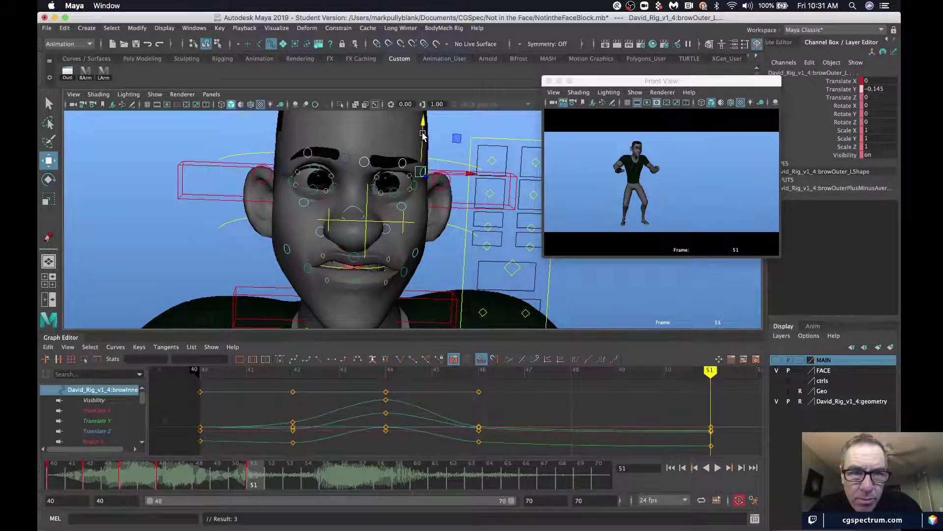
- Increase Squint on both eye controls, with the character's left eye at 4.3, and key them at frame 51
{"action": "left_click", "coordinate": [441, 189]}
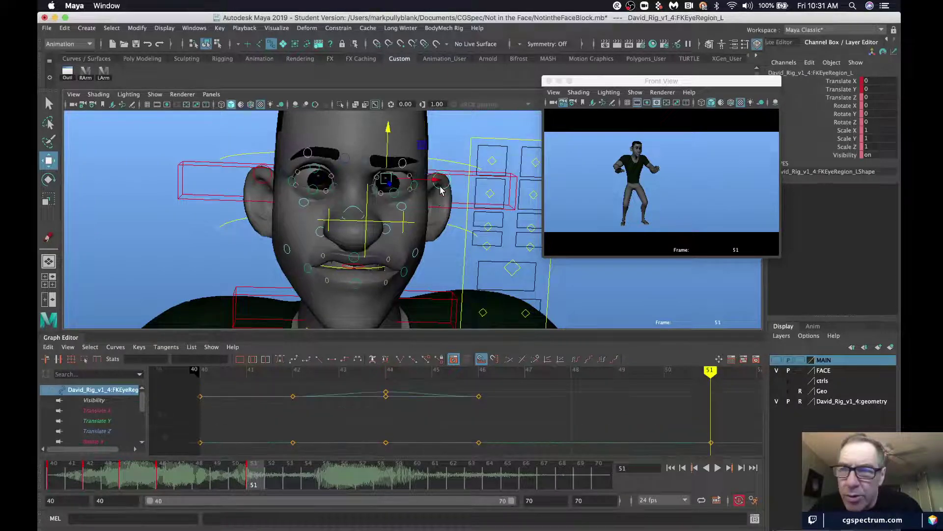
{"action": "left_click", "coordinate": [492, 197]}
{"action": "key", "text": "q"}
{"action": "left_click", "coordinate": [532, 201]}
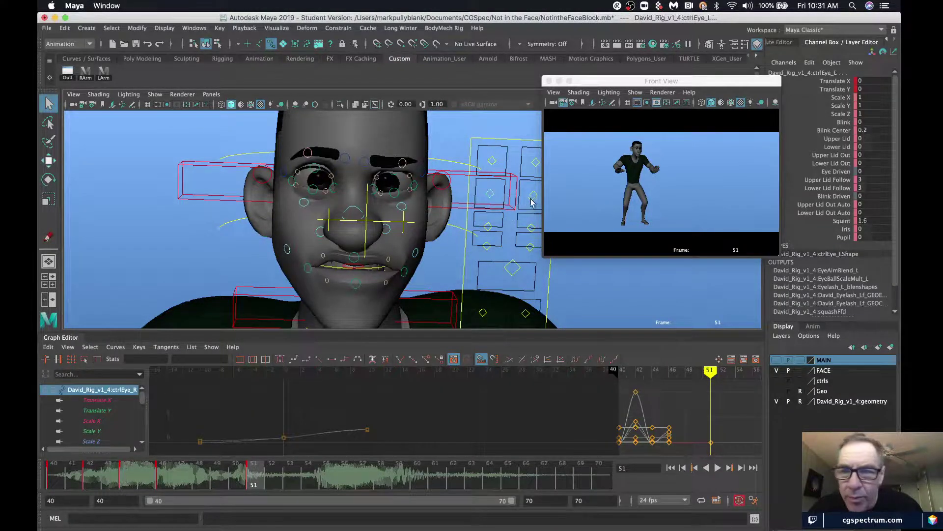
{"action": "left_click", "coordinate": [839, 221]}
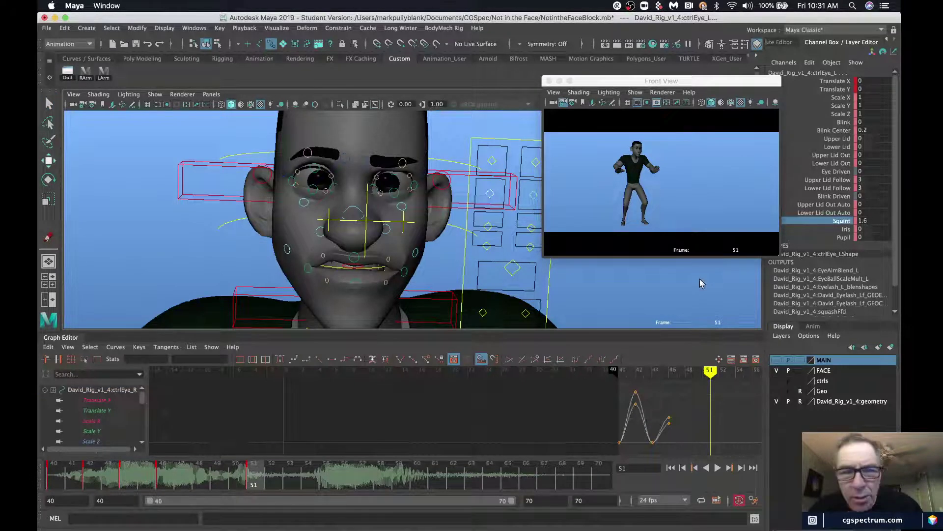
{"action": "middle_click_drag", "start_coordinate": [700, 279], "coordinate": [712, 273]}
{"action": "key", "text": "s"}
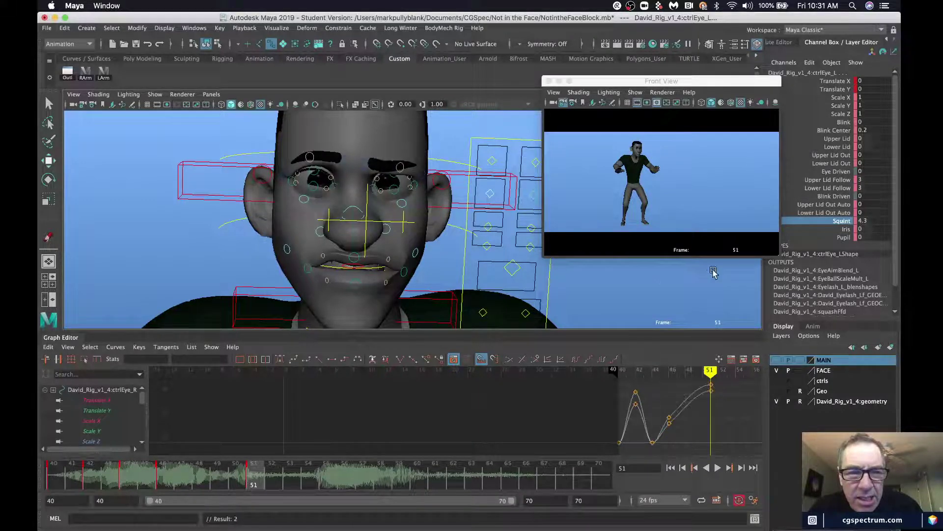
- Try the mouth control's Upper Roll and Lower Roll at -3.7 and vary its Sticky Lips, undoing the changes
{"action": "left_click", "coordinate": [513, 269]}
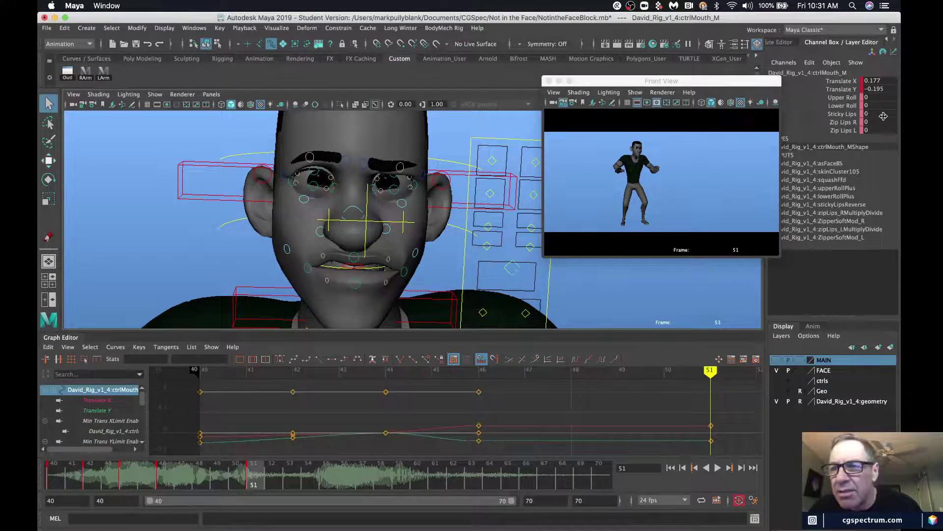
{"action": "left_click_drag", "start_coordinate": [838, 98], "coordinate": [841, 106]}
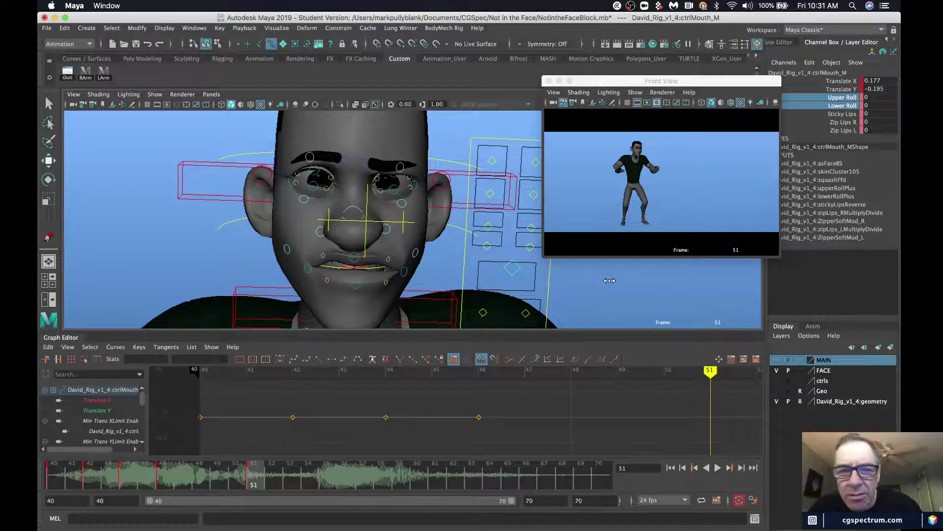
{"action": "middle_click_drag", "start_coordinate": [612, 281], "coordinate": [589, 289]}
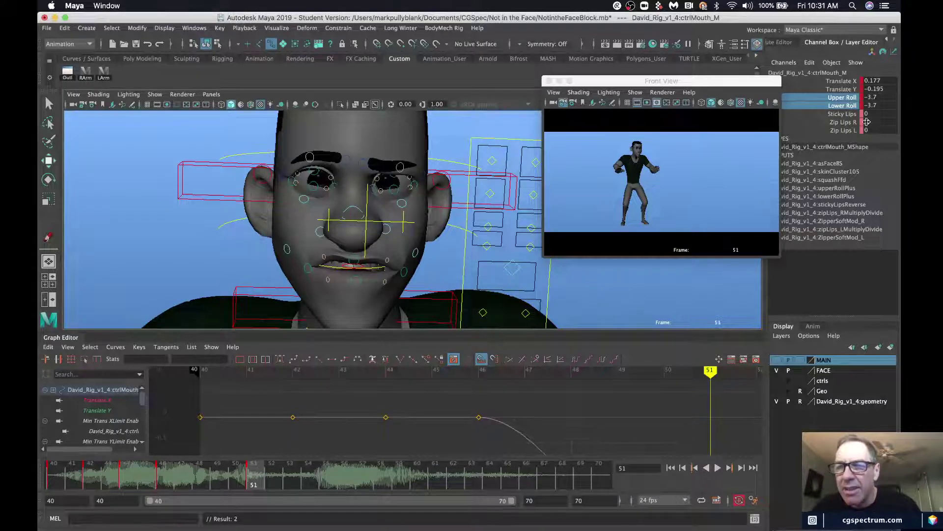
{"action": "left_click", "coordinate": [843, 114]}
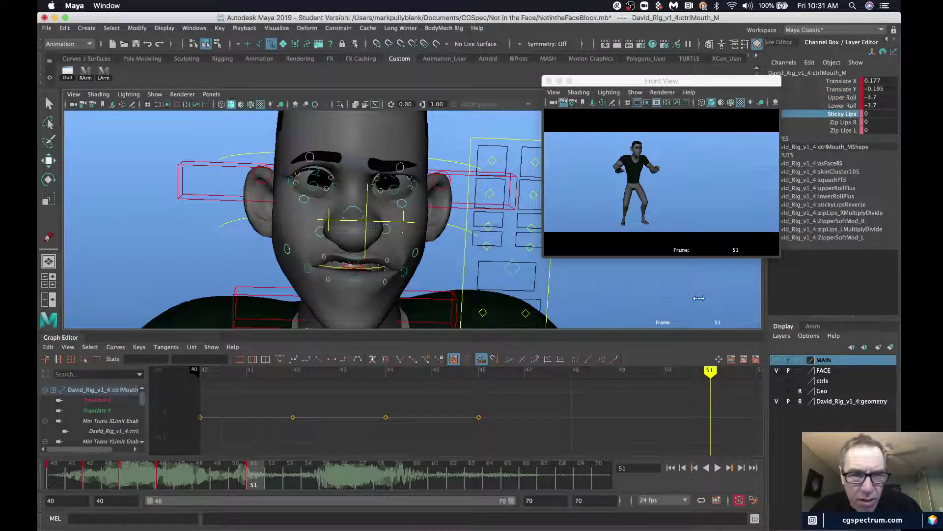
{"action": "middle_click_drag", "start_coordinate": [699, 299], "coordinate": [632, 299]}
{"action": "key", "text": "z"}
{"action": "key", "text": "z"}
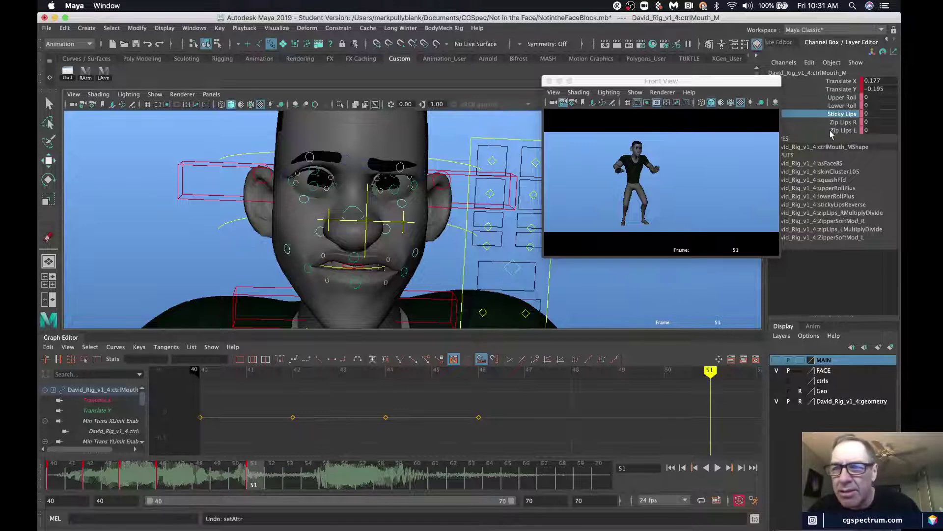
- Try adjusting Zip Lips R and Zip Lips L on the mouth control and undo the changes
{"action": "left_click_drag", "start_coordinate": [841, 123], "coordinate": [840, 130]}
{"action": "middle_click_drag", "start_coordinate": [715, 293], "coordinate": [604, 291]}
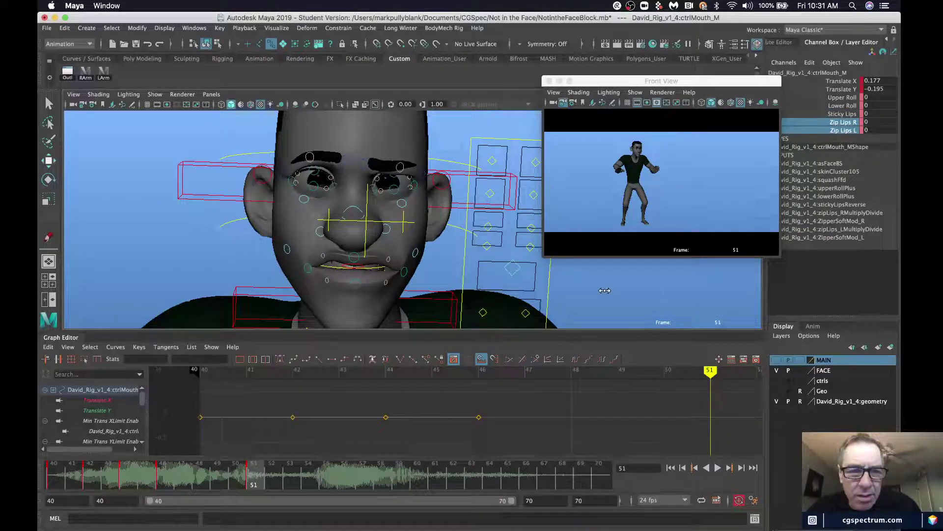
{"action": "middle_click_drag", "start_coordinate": [862, 269], "coordinate": [612, 296]}
{"action": "key", "text": "z"}
{"action": "key", "text": "z"}
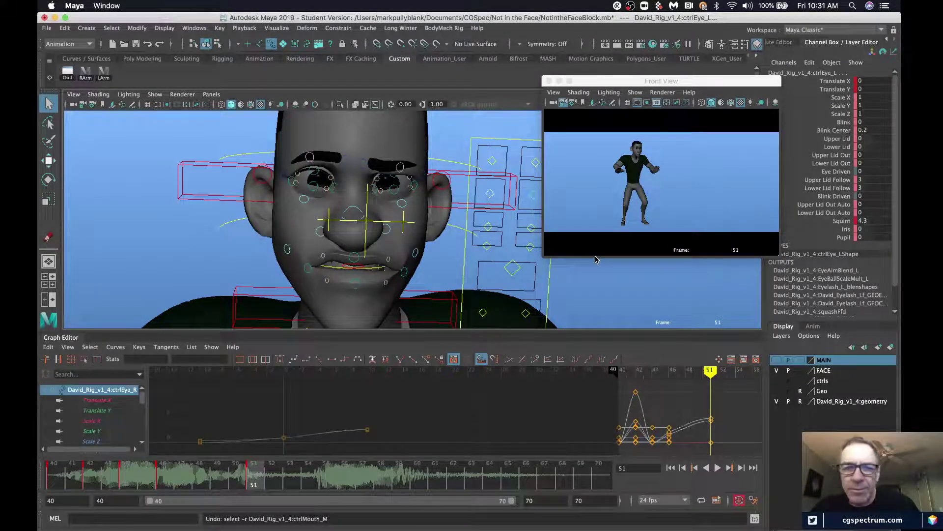
- Raise the upper lip control on the character's left side to about 0.848 in Translate Y
{"action": "left_click", "coordinate": [389, 260]}
{"action": "key", "text": "w"}
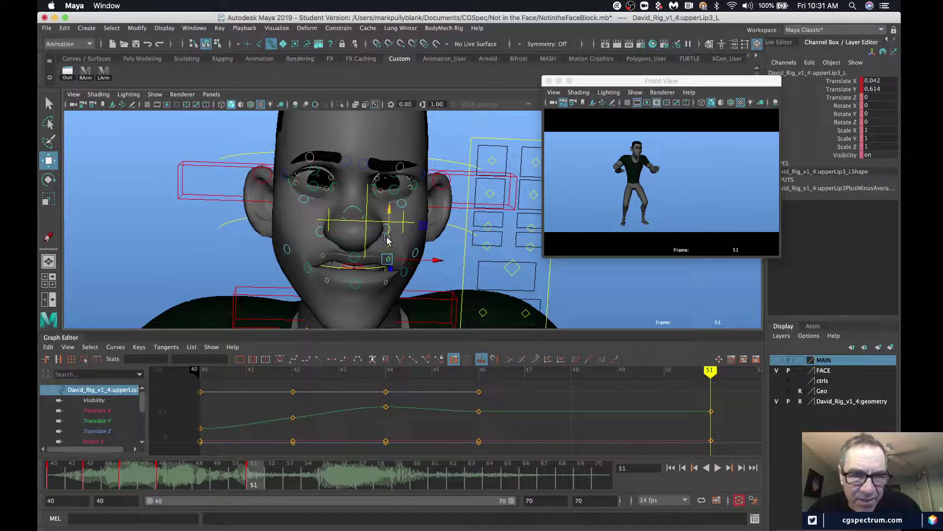
{"action": "left_click_drag", "start_coordinate": [389, 241], "coordinate": [389, 234]}
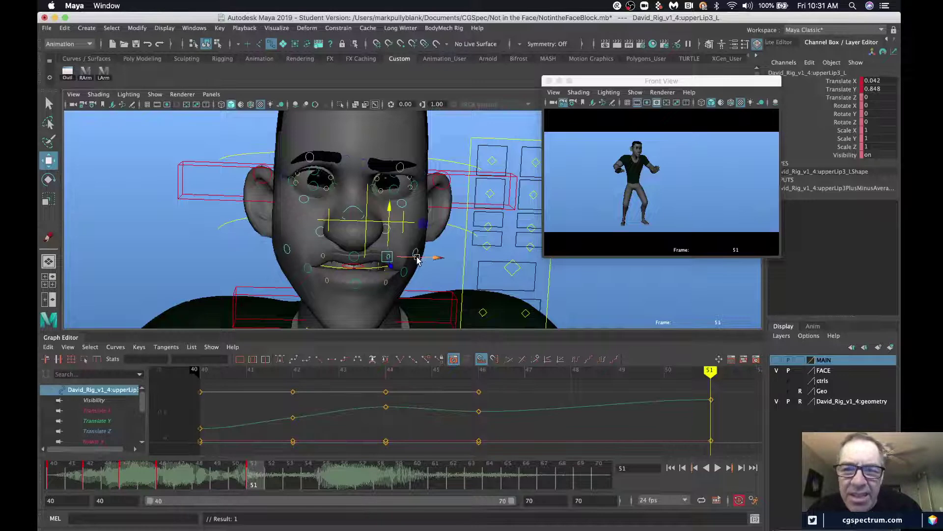
- Play the animation through to check the frame 51 facial pose against the audio and return to frame 51
{"action": "left_click_drag", "start_coordinate": [134, 470], "coordinate": [60, 483]}
{"action": "left_click", "coordinate": [717, 468]}
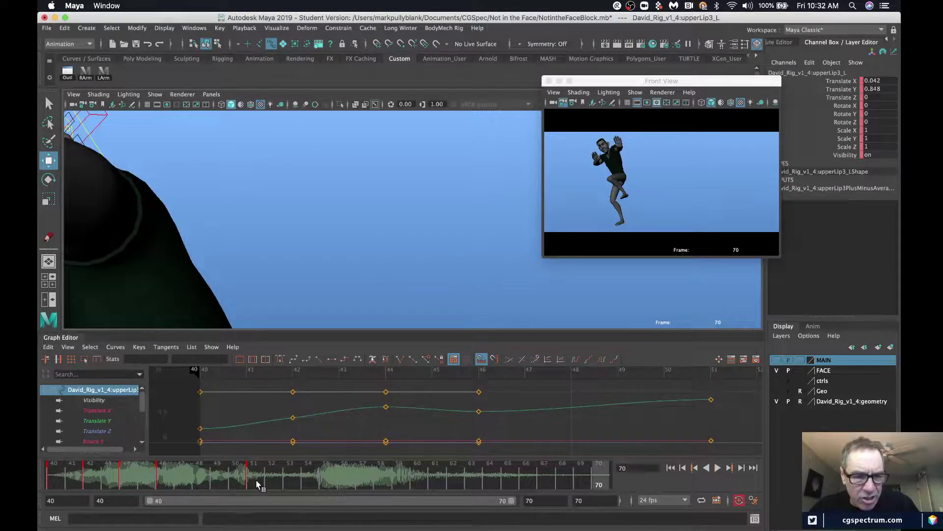
{"action": "left_click", "coordinate": [256, 480]}
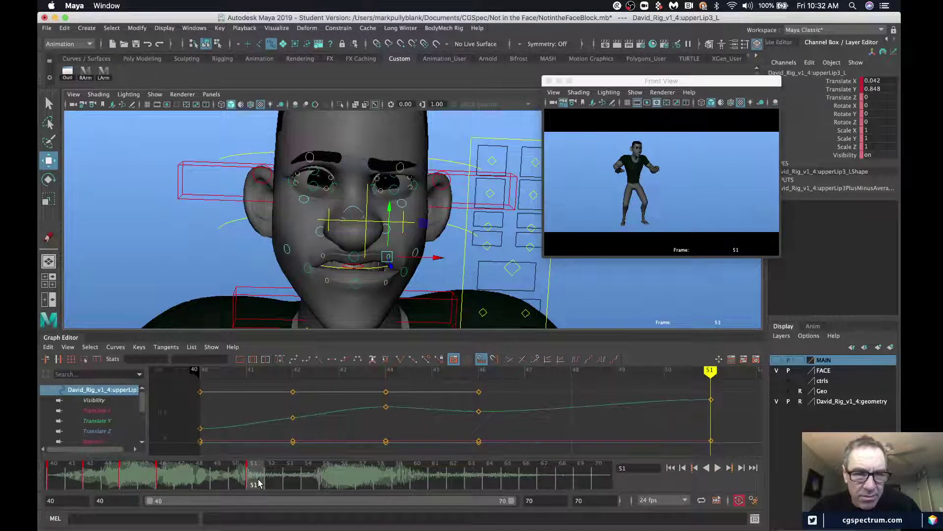
- Select all of the character's facial controls and key the frame 51 pose as a hold at frame 54
{"action": "scroll", "coordinate": [397, 214], "scroll_direction": "down", "scroll_amount": 10}
{"action": "mouse_move", "coordinate": [353, 236]}
{"action": "left_mouse_down", "text": "alt"}
{"action": "mouse_move", "coordinate": [364, 238]}
{"action": "mouse_move", "coordinate": [343, 227]}
{"action": "left_mouse_up", "text": "alt"}
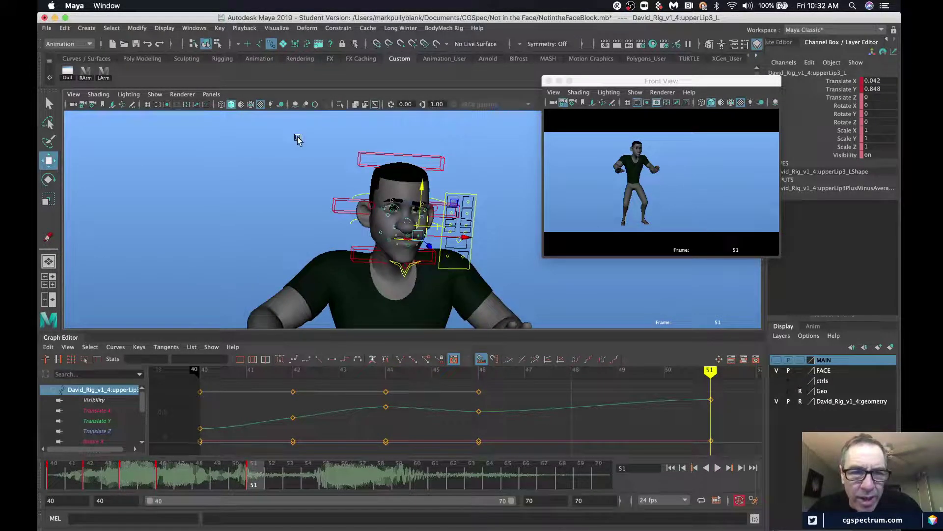
{"action": "left_click_drag", "start_coordinate": [298, 140], "coordinate": [610, 329]}
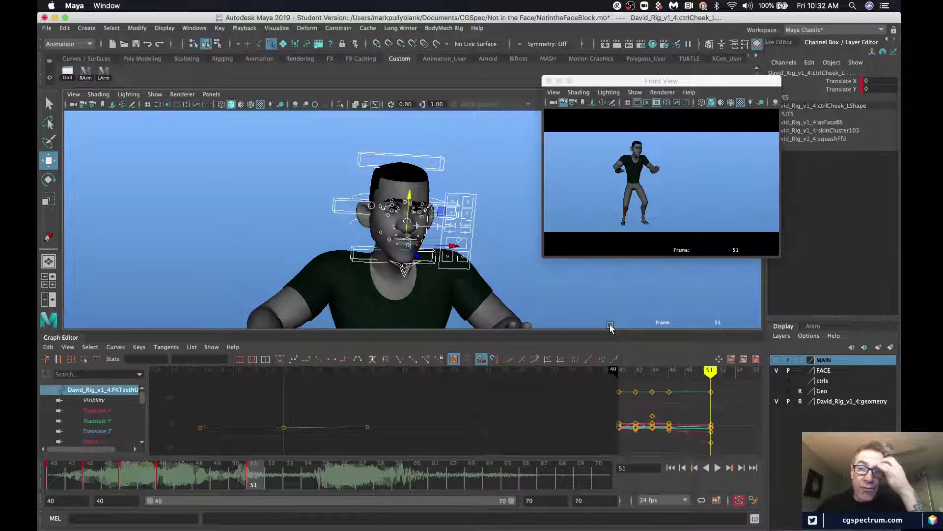
{"action": "left_click_drag", "start_coordinate": [166, 474], "coordinate": [203, 475]}
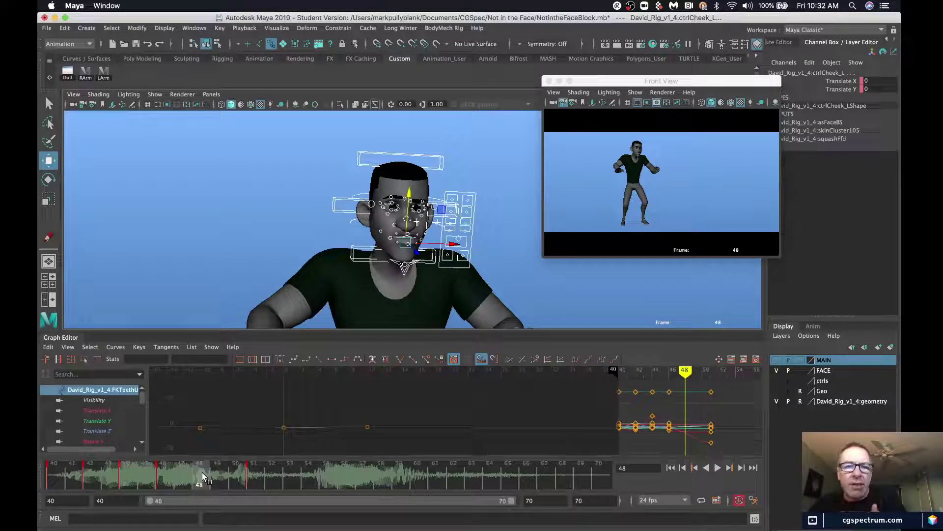
{"action": "left_click", "coordinate": [249, 471]}
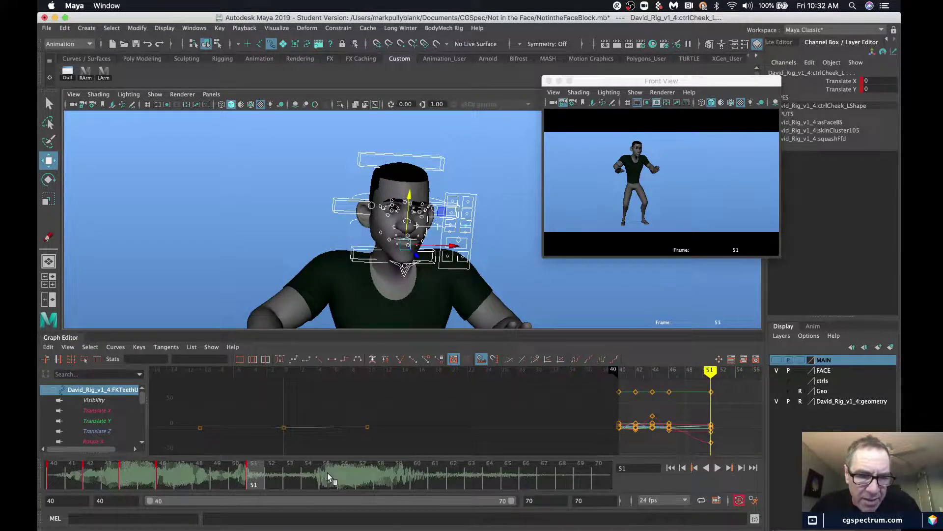
{"action": "mouse_move", "coordinate": [328, 473]}
{"action": "left_mouse_down"}
{"action": "mouse_move", "coordinate": [343, 474]}
{"action": "mouse_move", "coordinate": [248, 480]}
{"action": "mouse_move", "coordinate": [414, 492]}
{"action": "mouse_move", "coordinate": [314, 492]}
{"action": "mouse_move", "coordinate": [334, 486]}
{"action": "mouse_move", "coordinate": [256, 476]}
{"action": "mouse_move", "coordinate": [316, 483]}
{"action": "mouse_move", "coordinate": [351, 472]}
{"action": "left_mouse_up"}
{"action": "key", "text": "s"}
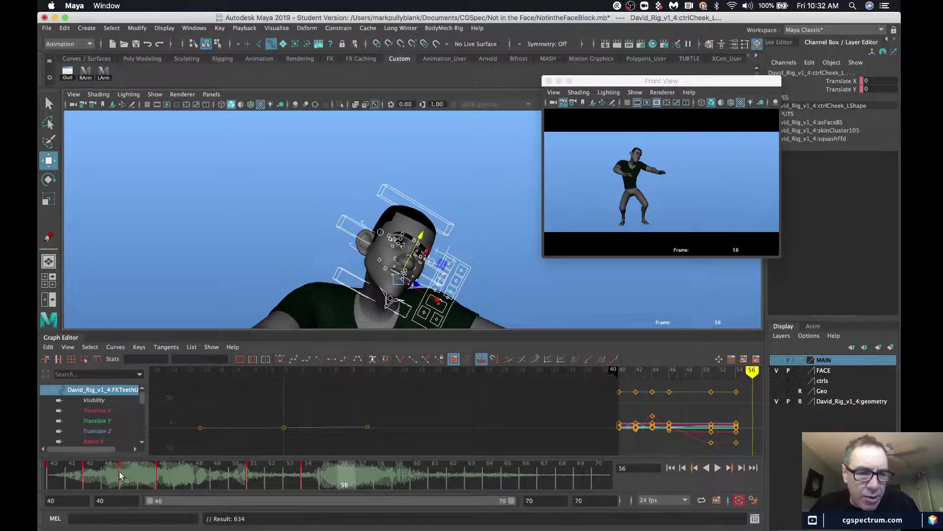
- Copy the facial pose from frame 44 to frame 56 and the pose from frame 54 to frame 61
{"action": "left_click", "coordinate": [128, 473]}
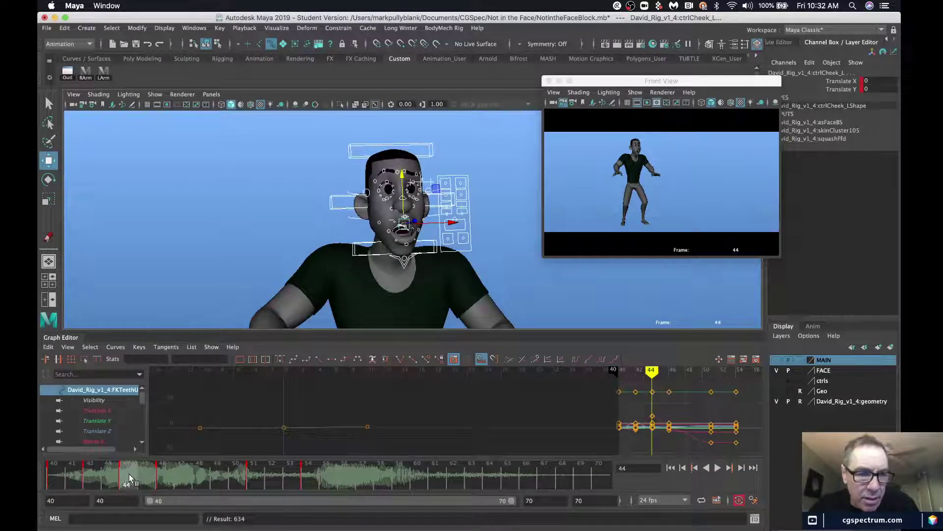
{"action": "left_click_drag", "start_coordinate": [125, 480], "coordinate": [347, 475]}
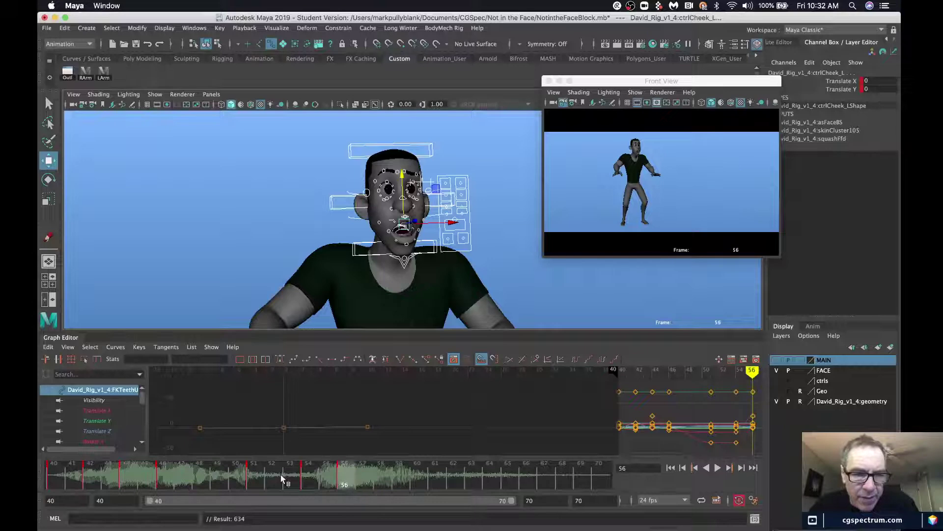
{"action": "left_click", "coordinate": [256, 476]}
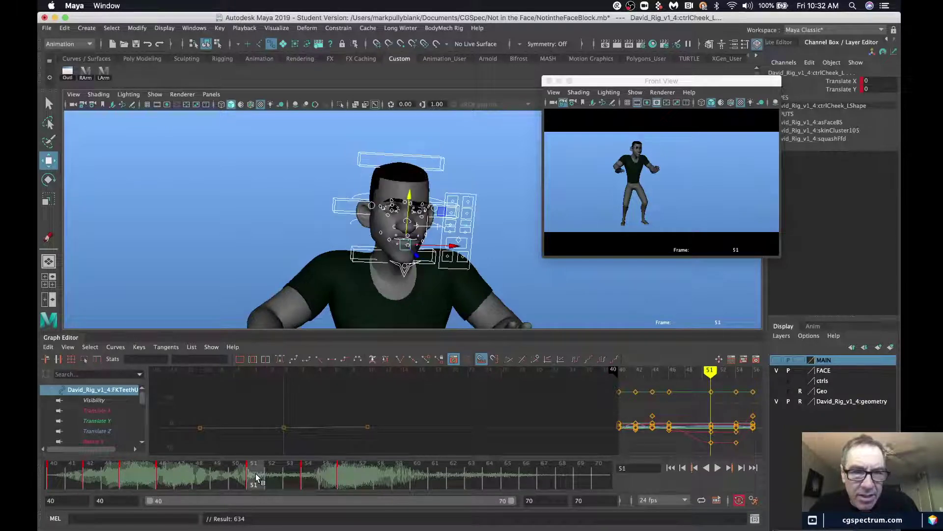
{"action": "left_click", "coordinate": [306, 479]}
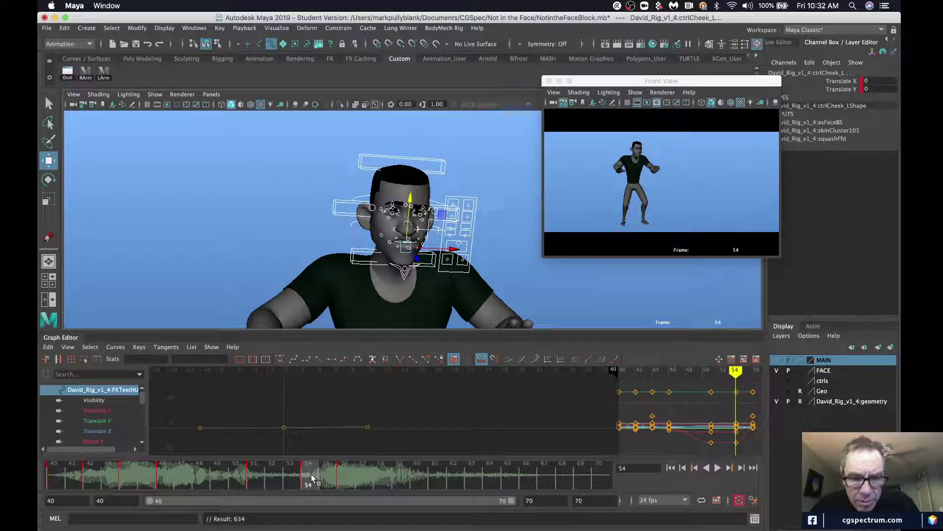
{"action": "key", "text": "alt+v"}
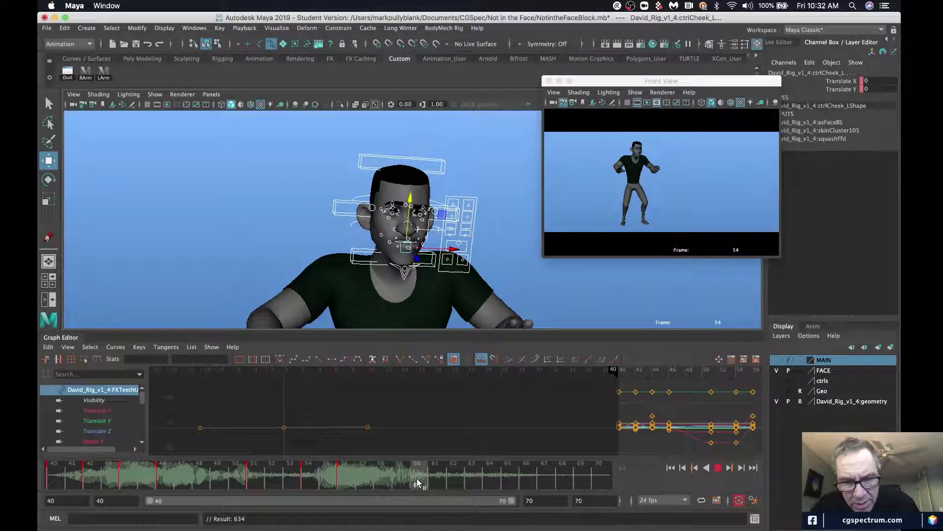
{"action": "left_click", "coordinate": [437, 478]}
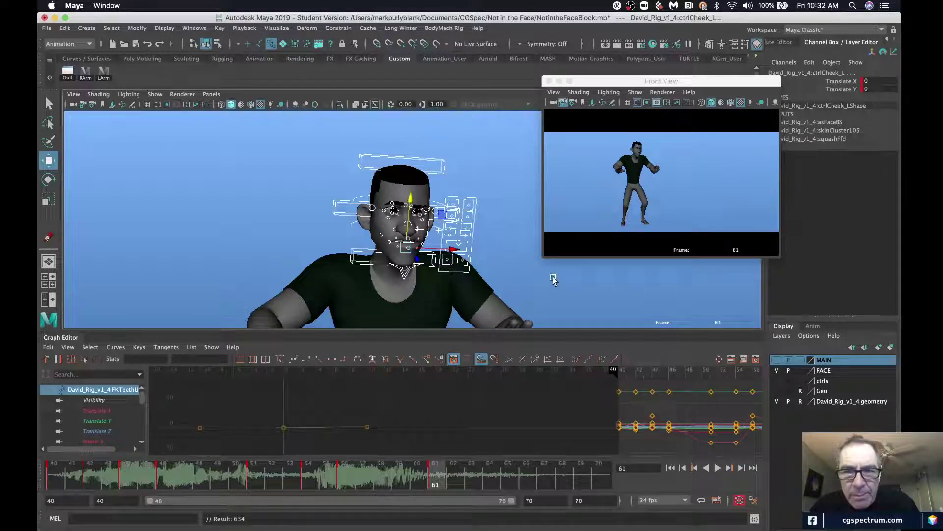
- Playblast the animation from an enlarged Front View, watch and close the movie, and shrink the view window to a medium size
{"action": "left_click_drag", "start_coordinate": [544, 256], "coordinate": [186, 454]}
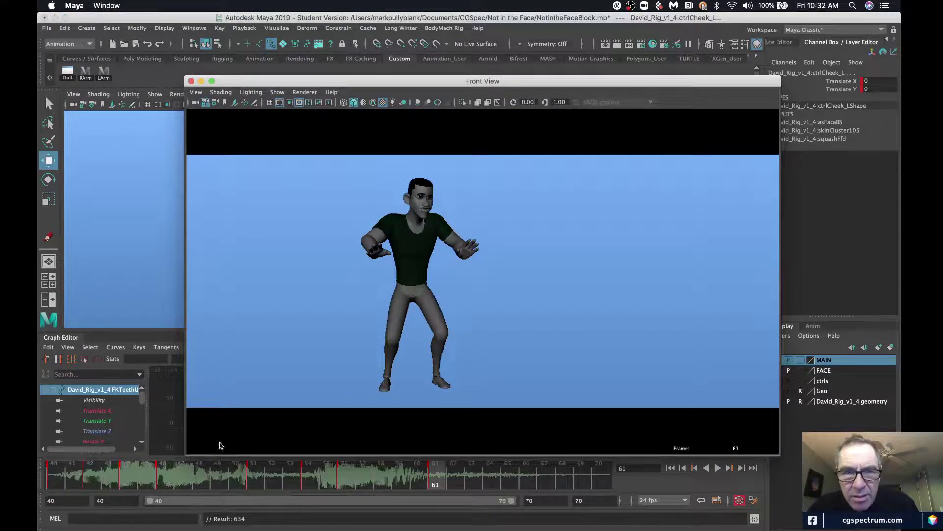
{"action": "key", "text": "alt+p"}
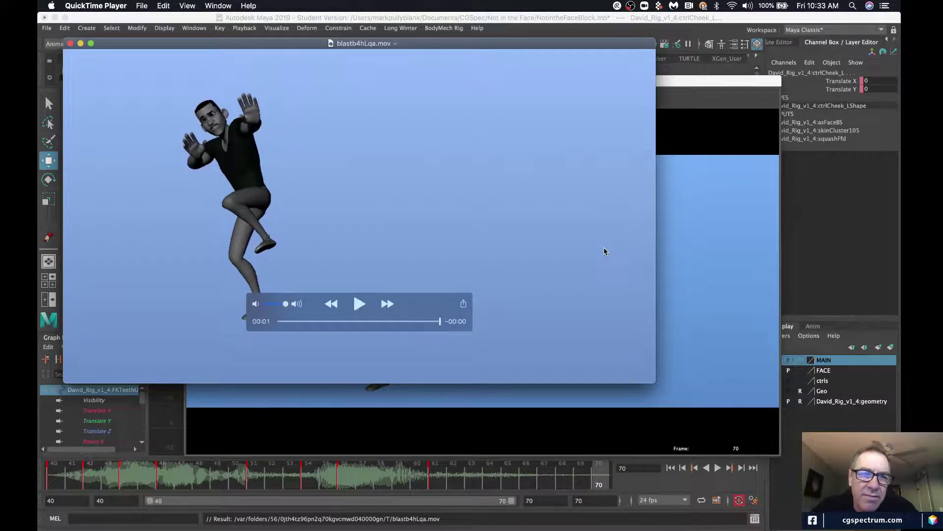
{"action": "key", "text": "space"}
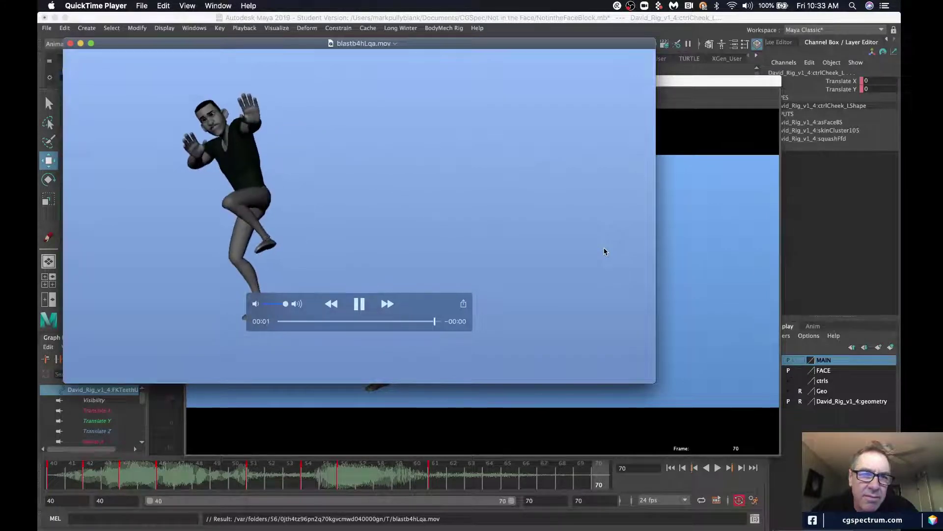
{"action": "key", "text": "space"}
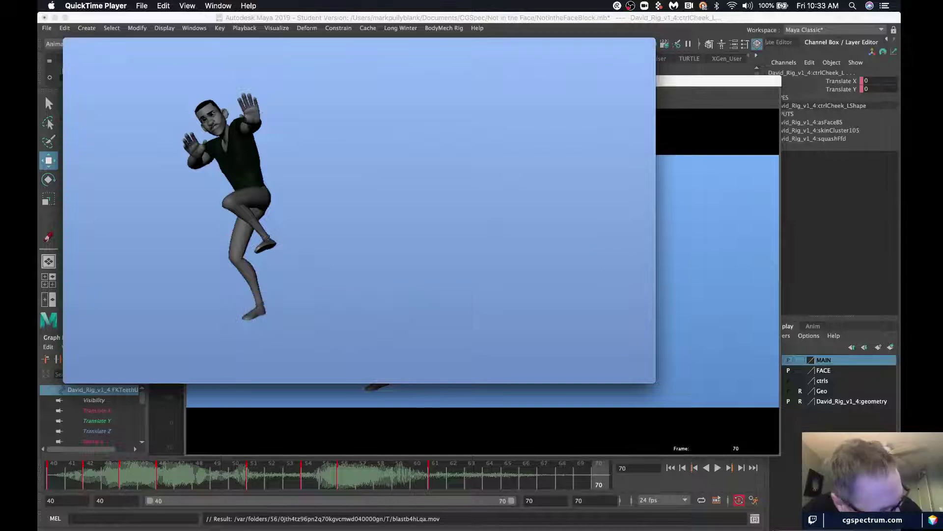
{"action": "key", "text": "space"}
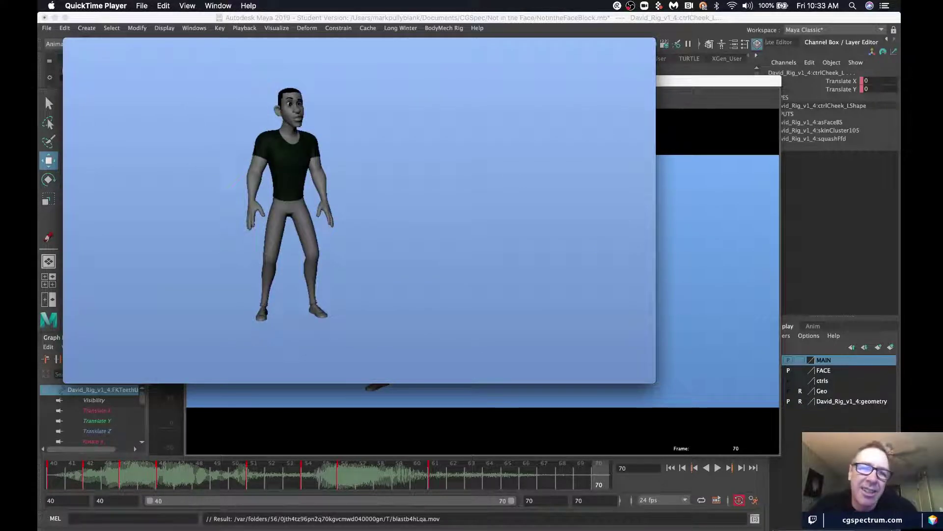
{"action": "key", "text": "space"}
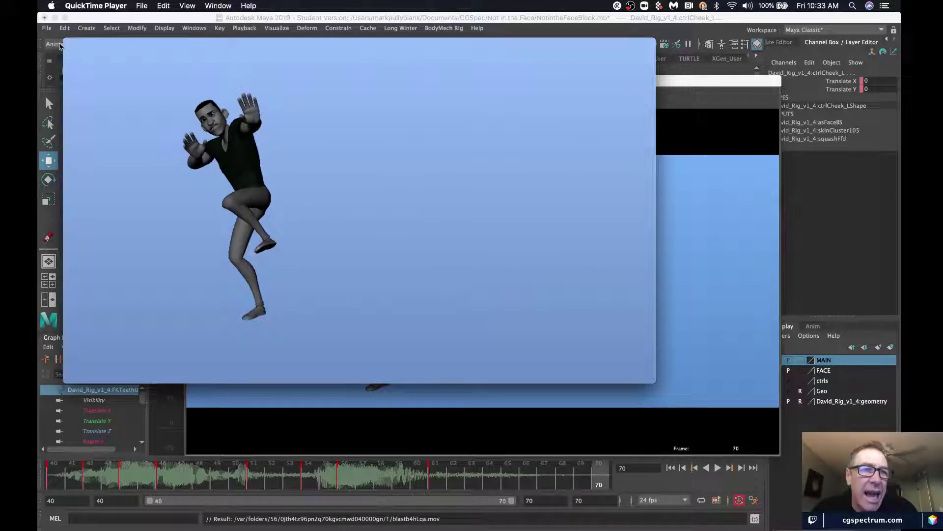
{"action": "left_click", "coordinate": [71, 44]}
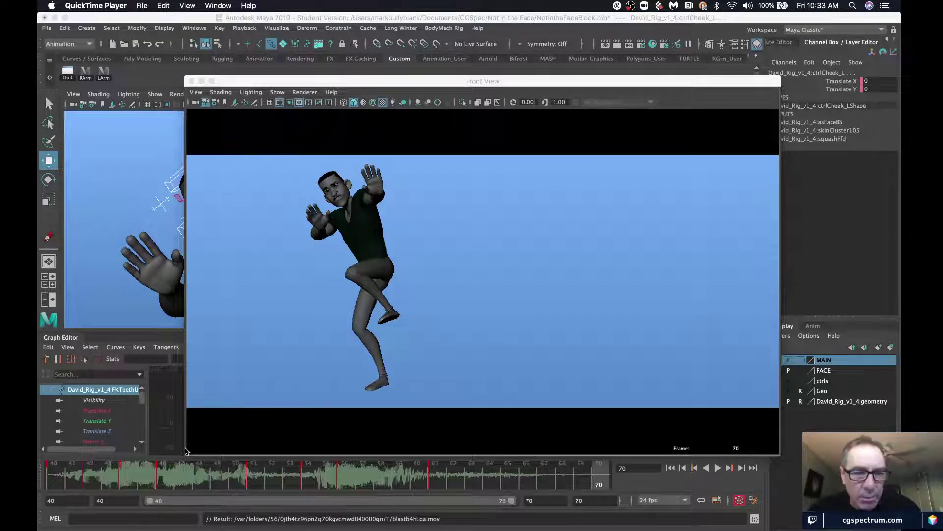
{"action": "left_click_drag", "start_coordinate": [185, 456], "coordinate": [464, 345]}
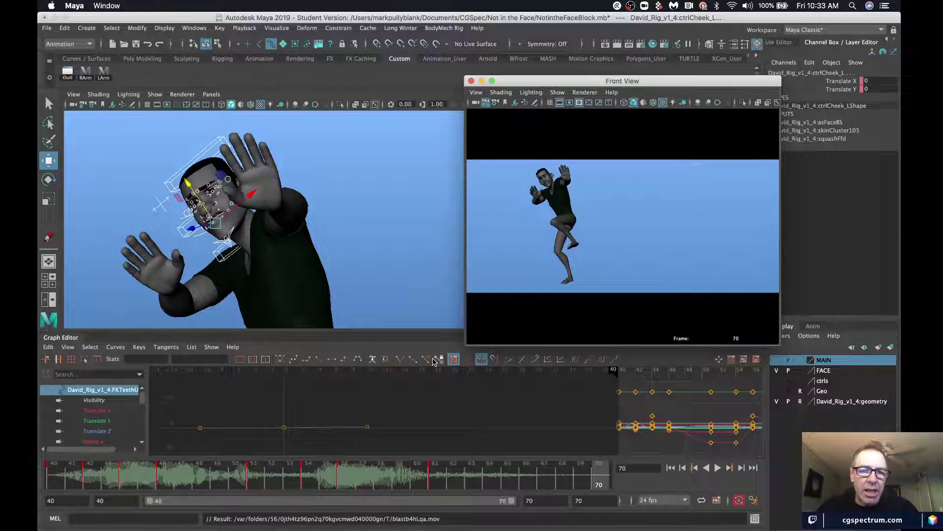
- Scrub the facial keys between frames 46 and 61, deselect the controls, and watch another playblast from the Front View
{"action": "left_click", "coordinate": [439, 485]}
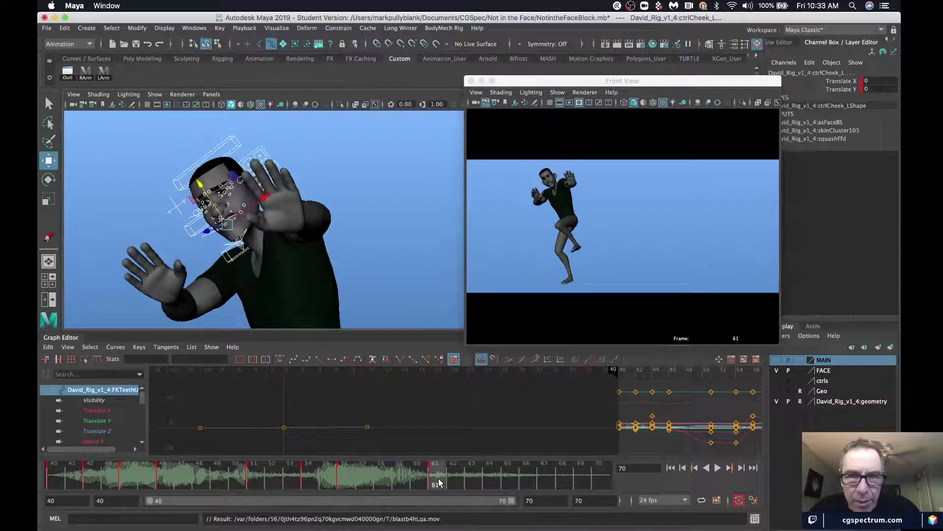
{"action": "left_click", "coordinate": [173, 476]}
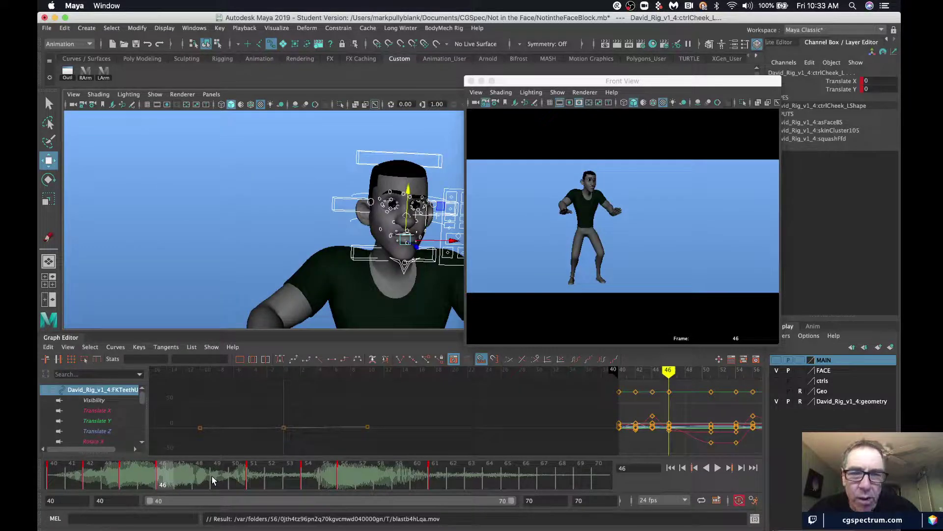
{"action": "key", "text": "alt+v"}
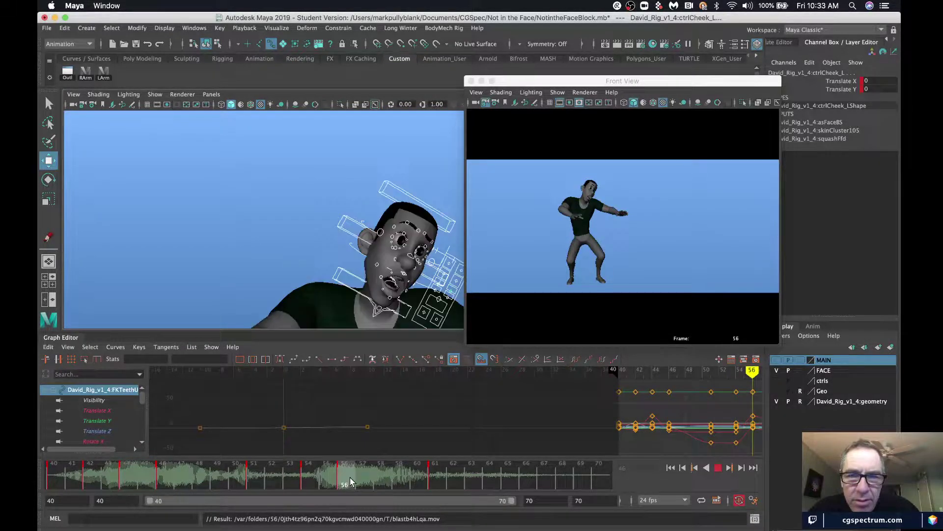
{"action": "left_click", "coordinate": [249, 479]}
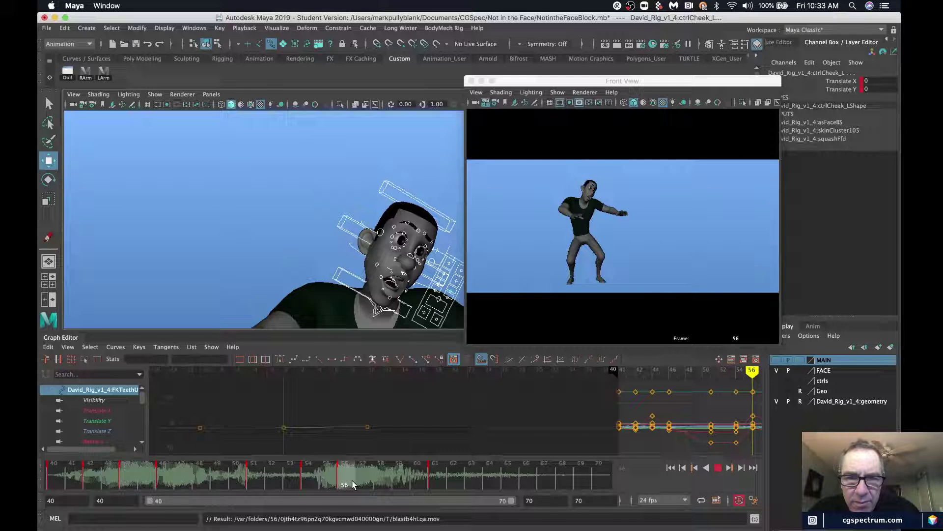
{"action": "left_click_drag", "start_coordinate": [352, 481], "coordinate": [200, 472]}
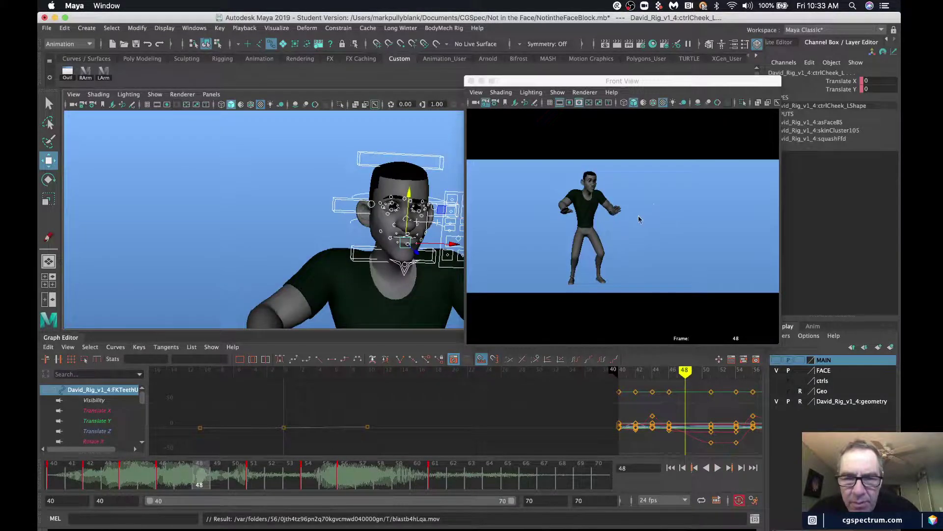
{"action": "left_click", "coordinate": [657, 212]}
{"action": "key", "text": "alt+p"}
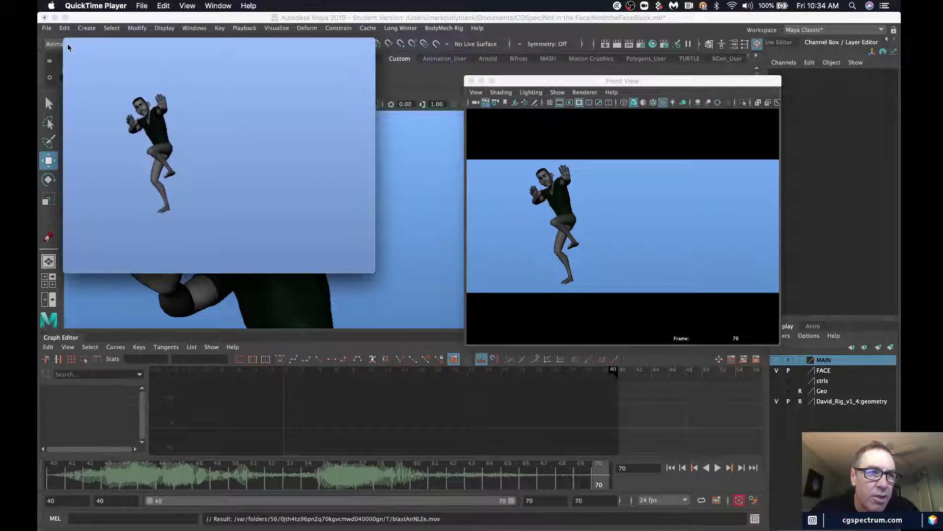
{"action": "left_click", "coordinate": [69, 46]}
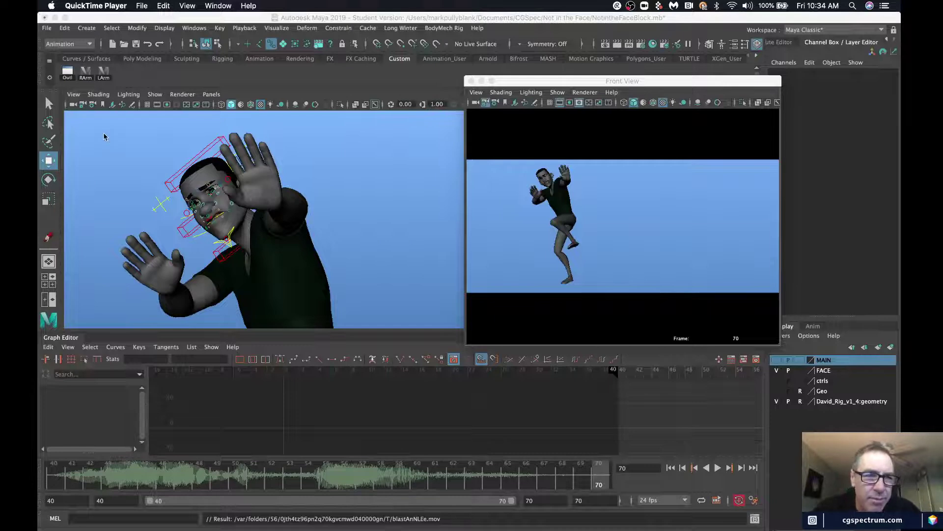
- Reselect all facial controls and move their keys from frame 54 to frame 53
{"action": "left_click_drag", "start_coordinate": [103, 137], "coordinate": [324, 319]}
{"action": "left_click", "coordinate": [345, 477]}
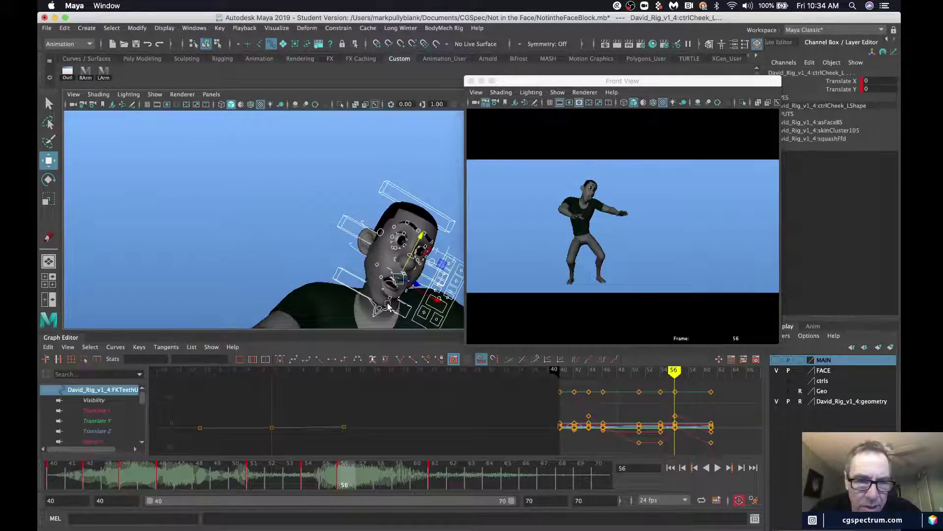
{"action": "left_click", "coordinate": [350, 484], "text": "shift"}
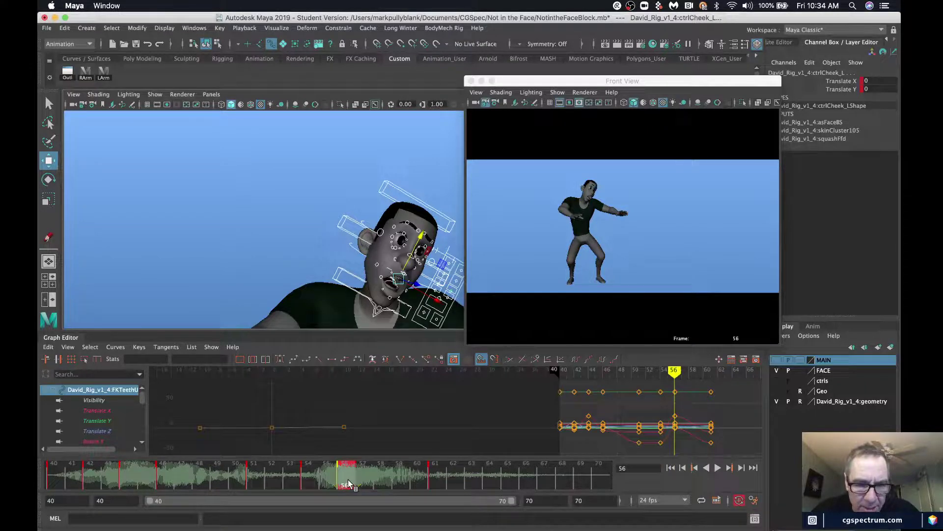
{"action": "left_click", "coordinate": [310, 482]}
{"action": "left_click", "coordinate": [311, 482], "text": "shift"}
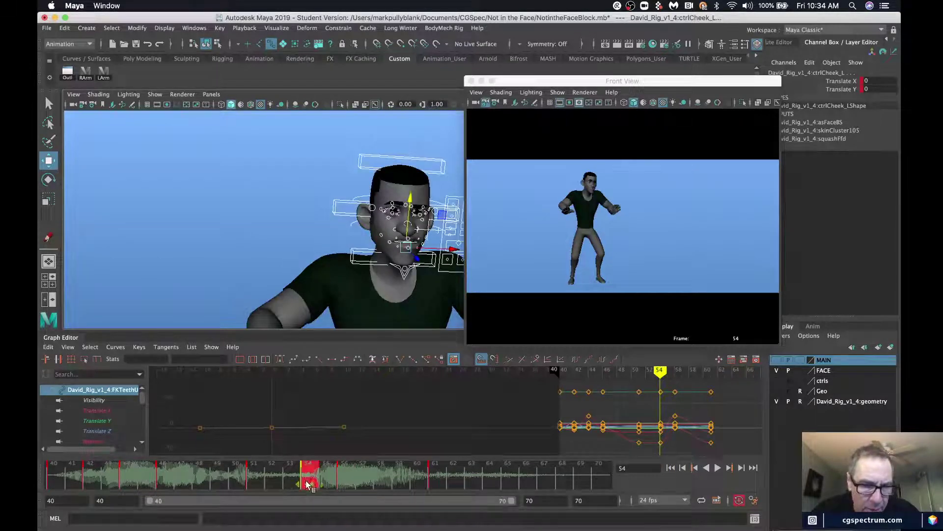
{"action": "left_click_drag", "start_coordinate": [308, 483], "coordinate": [297, 483]}
- Move the facial controls' keys from frame 56 to frame 57
{"action": "left_click_drag", "start_coordinate": [232, 482], "coordinate": [328, 480]}
{"action": "left_click", "coordinate": [304, 482]}
{"action": "double_click", "coordinate": [343, 480]}
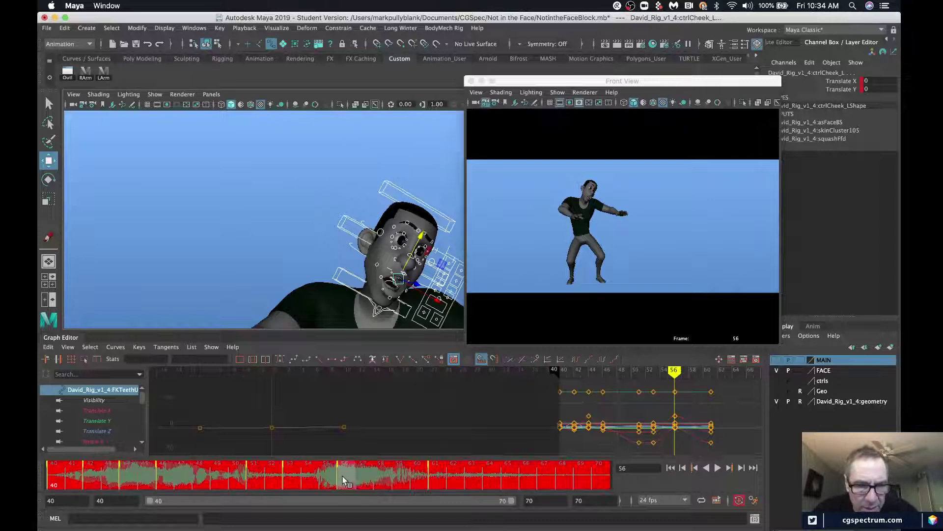
{"action": "left_click", "coordinate": [343, 480]}
{"action": "left_click", "coordinate": [340, 481], "text": "shift"}
{"action": "left_click_drag", "start_coordinate": [347, 482], "coordinate": [366, 483]}
- Review the retimed facial poses from frame 53 to 55 and at frame 42
{"action": "left_click", "coordinate": [294, 479]}
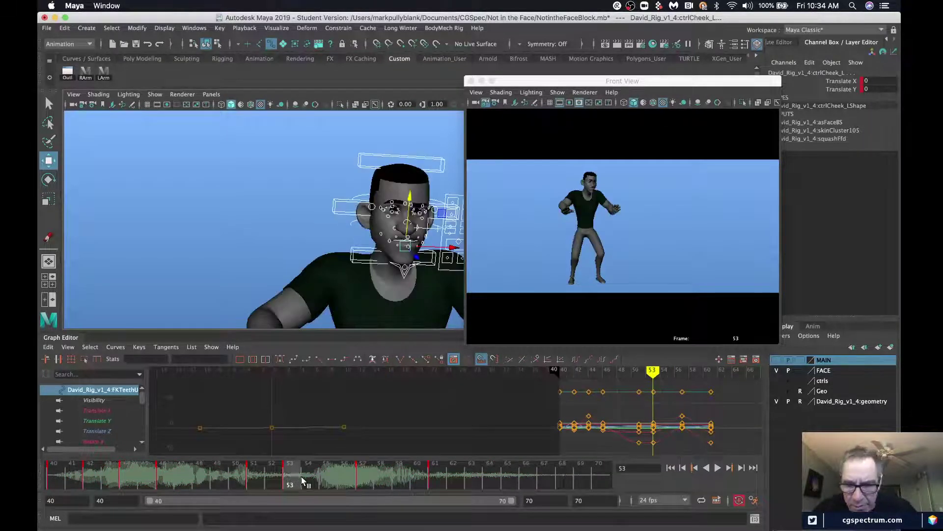
{"action": "key", "text": "alt+period"}
{"action": "key", "text": "alt+period"}
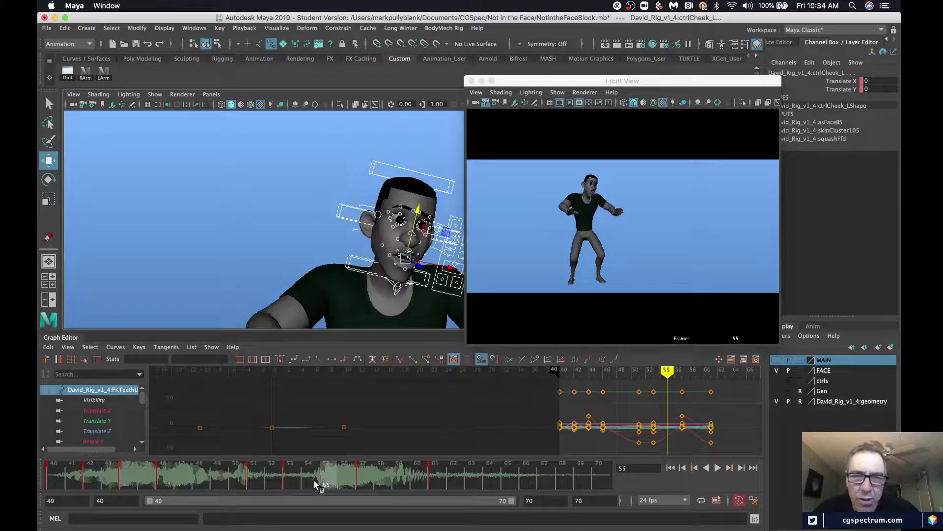
{"action": "left_click", "coordinate": [89, 476]}
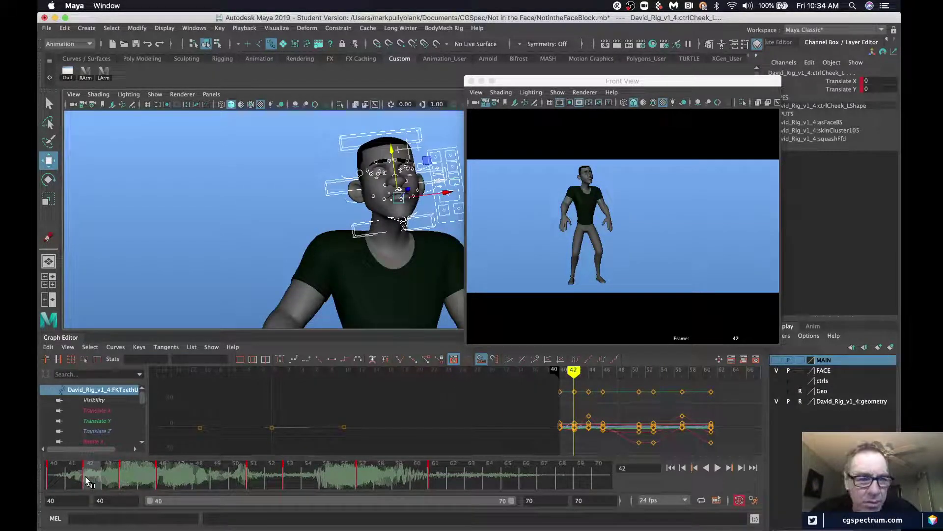
- Key all facial controls at frame 55 and move their keys from frame 57 to frame 58
{"action": "left_click_drag", "start_coordinate": [89, 480], "coordinate": [324, 488]}
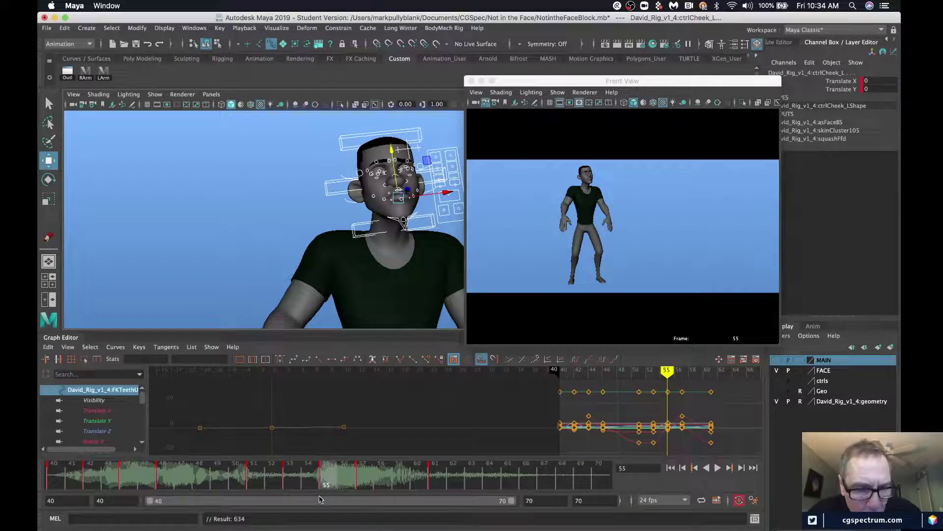
{"action": "left_click_drag", "start_coordinate": [298, 480], "coordinate": [412, 479]}
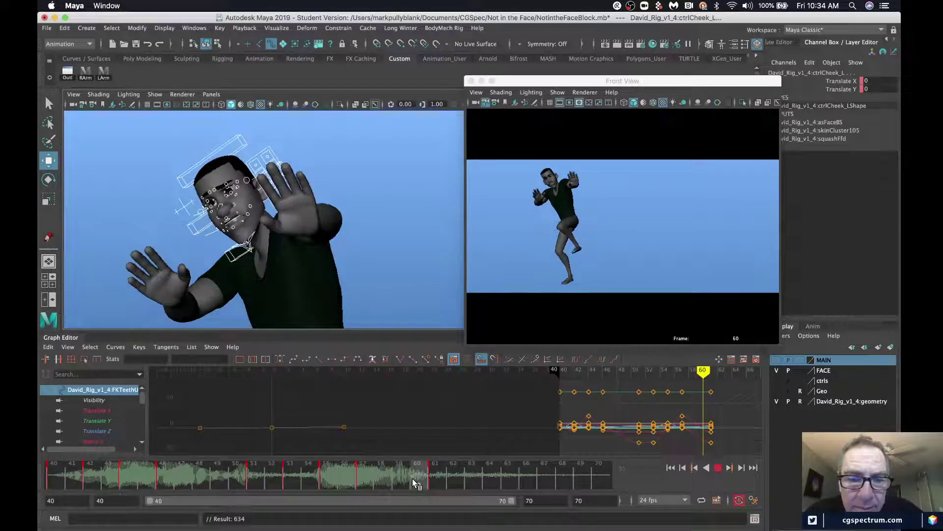
{"action": "left_click", "coordinate": [358, 479]}
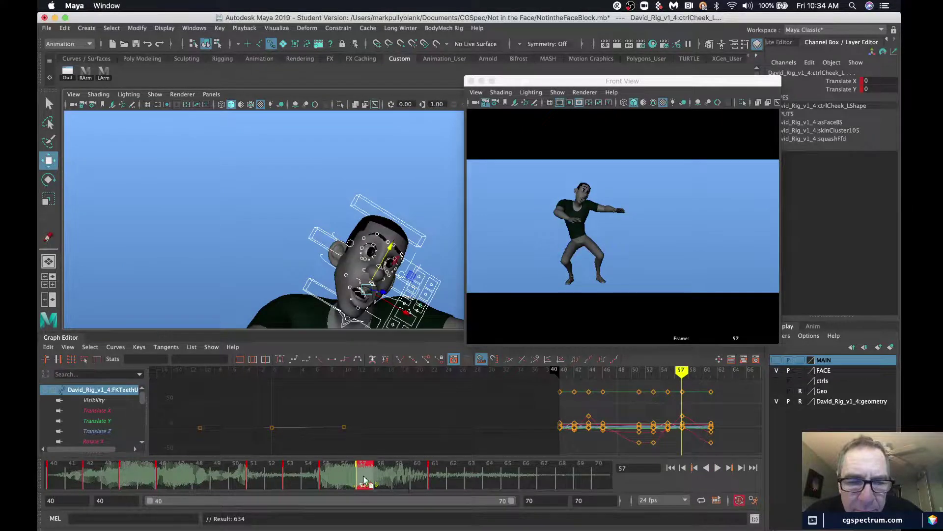
{"action": "key", "text": "alt+v"}
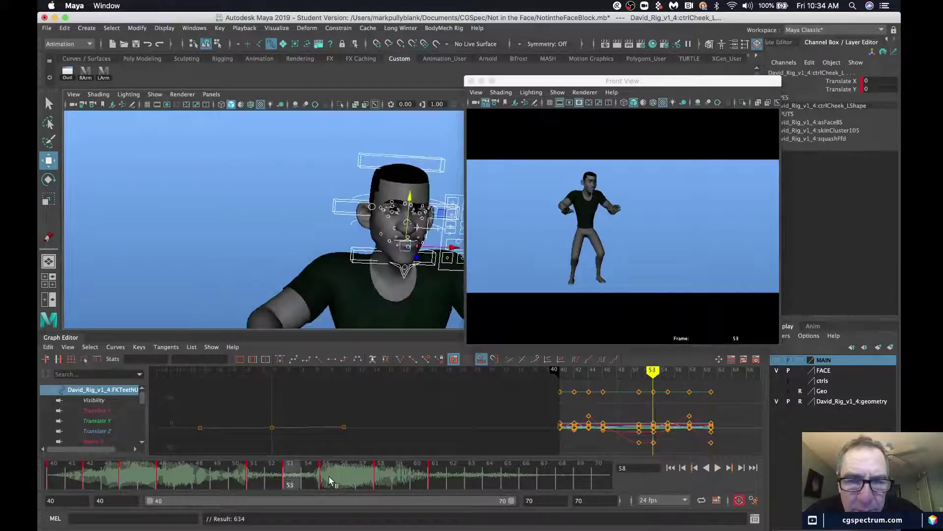
{"action": "key", "text": "alt+v"}
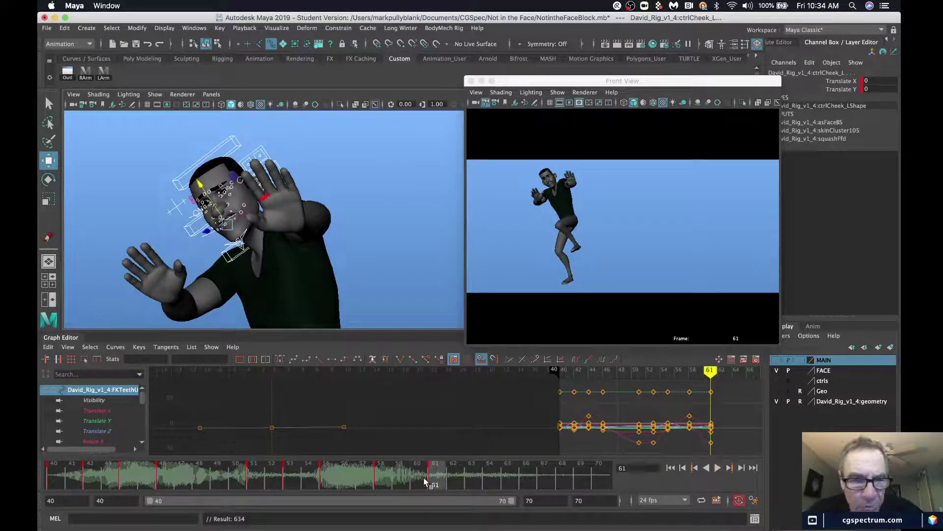
- Deselect the facial controls, create a playblast from the Front View, enlarge it to watch, and close it
{"action": "left_click", "coordinate": [652, 248]}
{"action": "key", "text": "alt+p"}
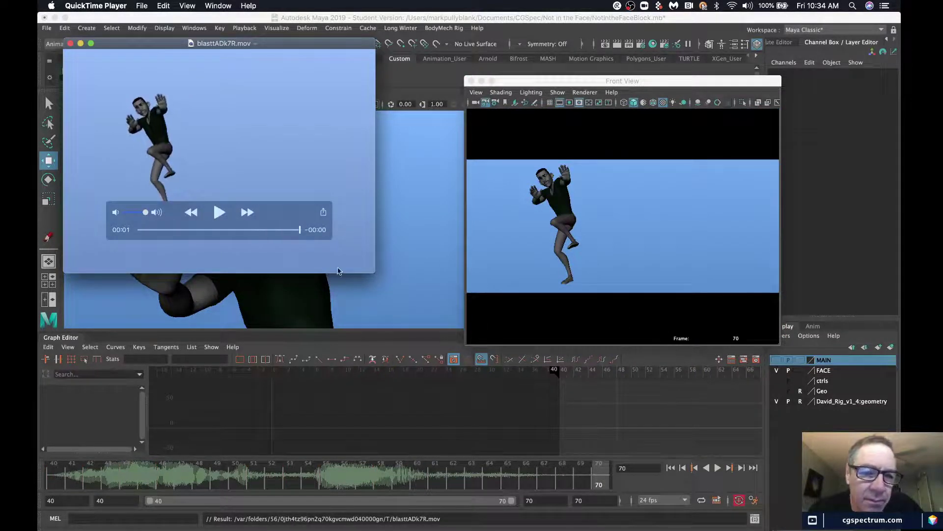
{"action": "left_click_drag", "start_coordinate": [374, 273], "coordinate": [565, 416]}
{"action": "key", "text": "space"}
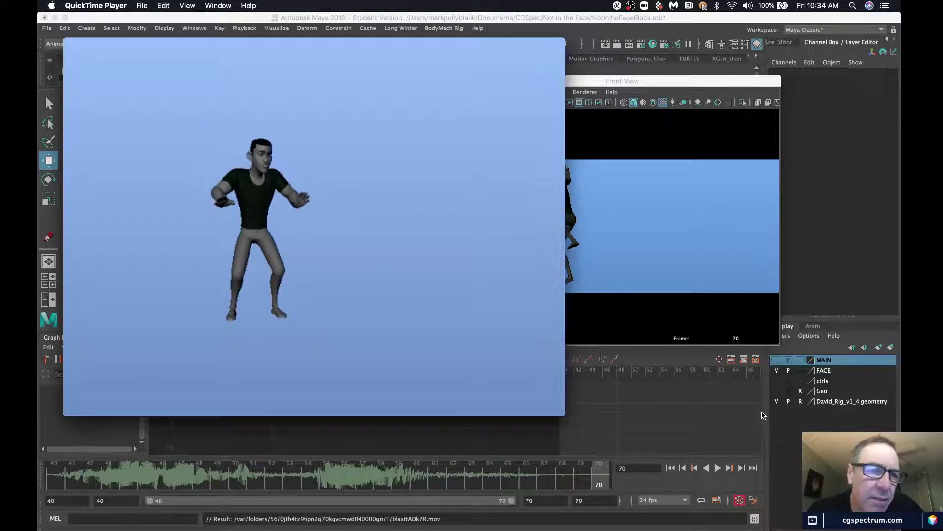
{"action": "key", "text": "space"}
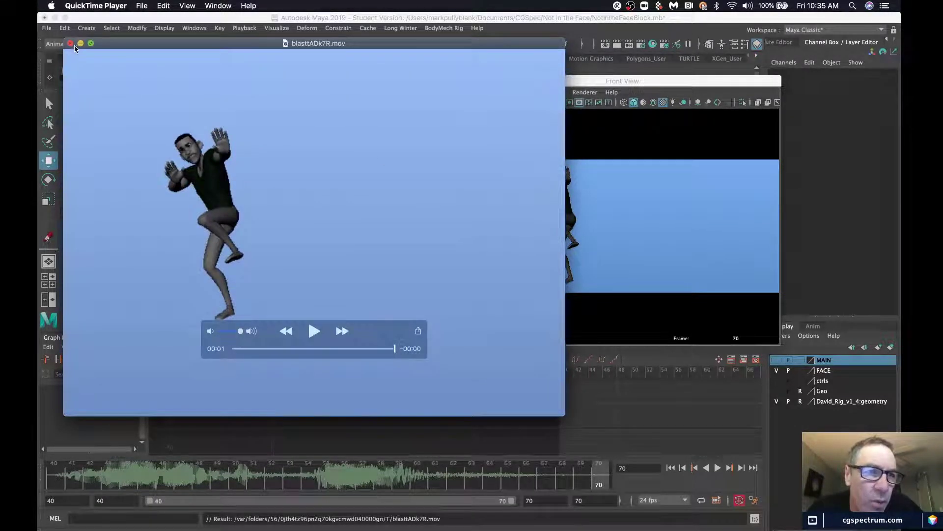
{"action": "left_click", "coordinate": [70, 44]}
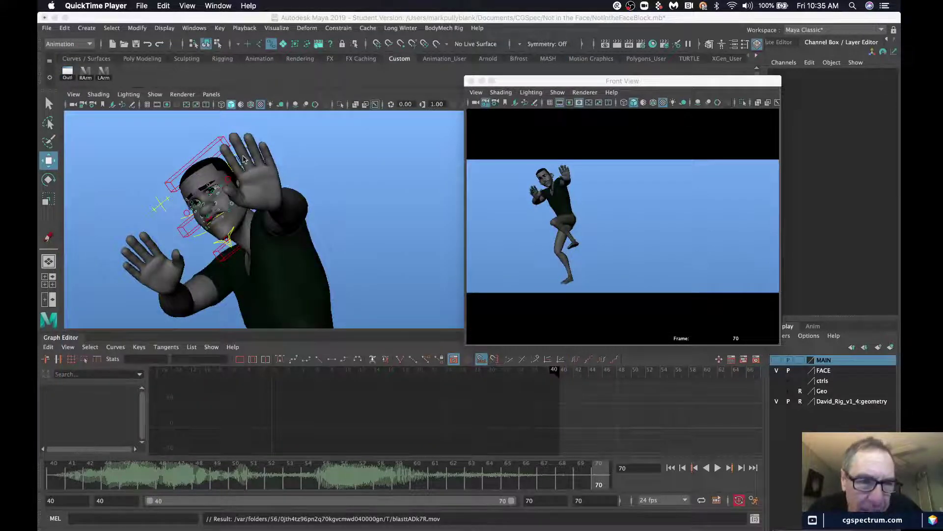
- Reselect all facial controls and examine the mouth poses frame by frame between frames 50 and 55
{"action": "left_click_drag", "start_coordinate": [97, 143], "coordinate": [274, 231]}
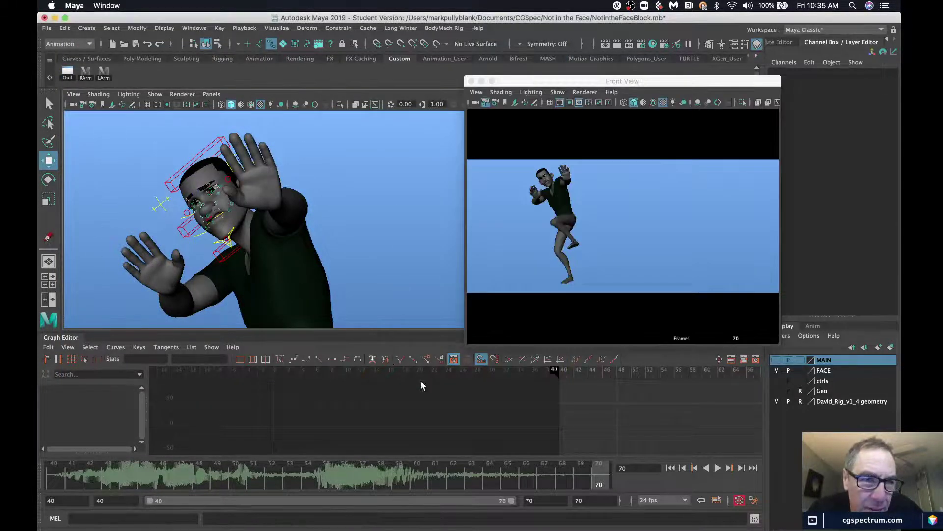
{"action": "left_click", "coordinate": [262, 481]}
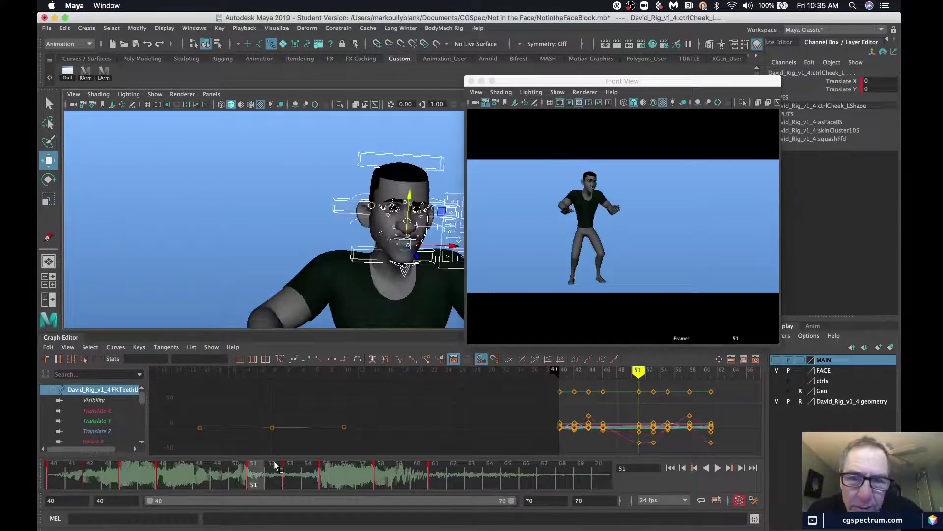
{"action": "key", "text": "alt+comma"}
{"action": "key", "text": "alt+comma"}
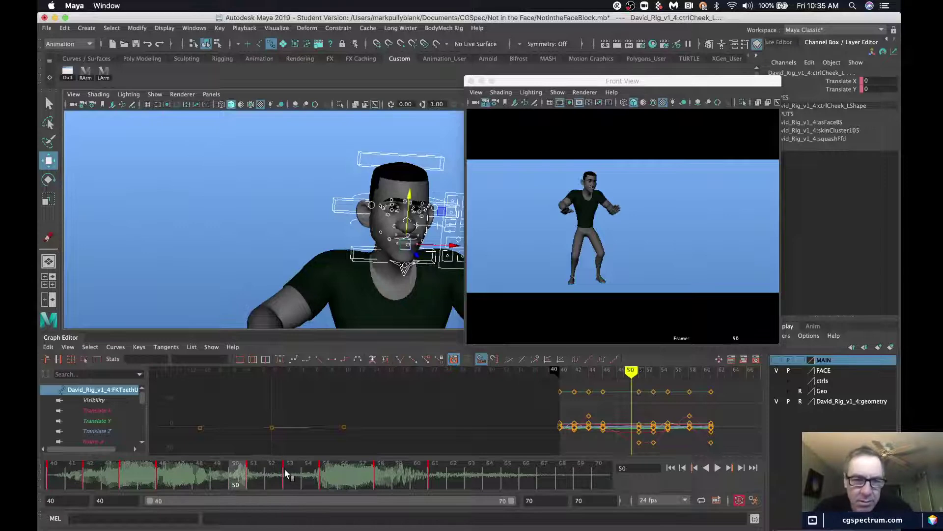
{"action": "key", "text": "alt+period"}
{"action": "key", "text": "alt+period"}
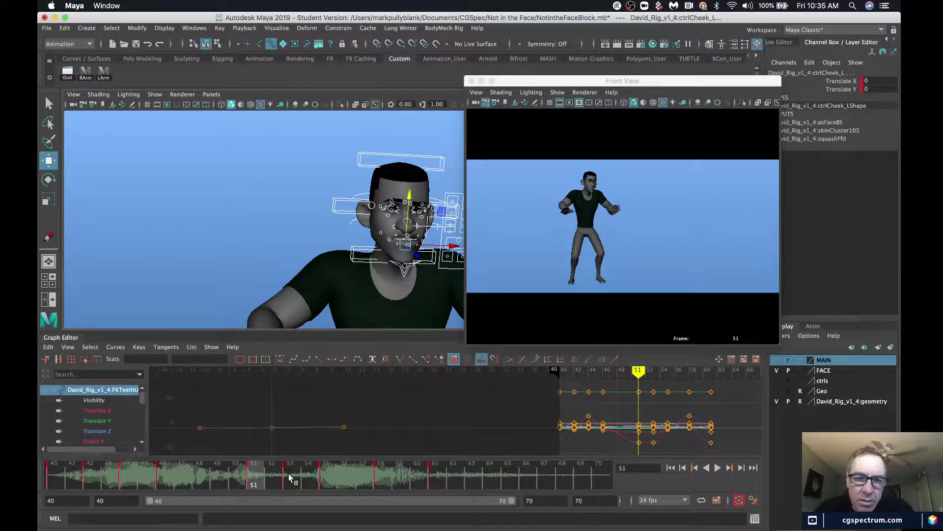
{"action": "key", "text": "alt+period"}
{"action": "key", "text": "alt+period"}
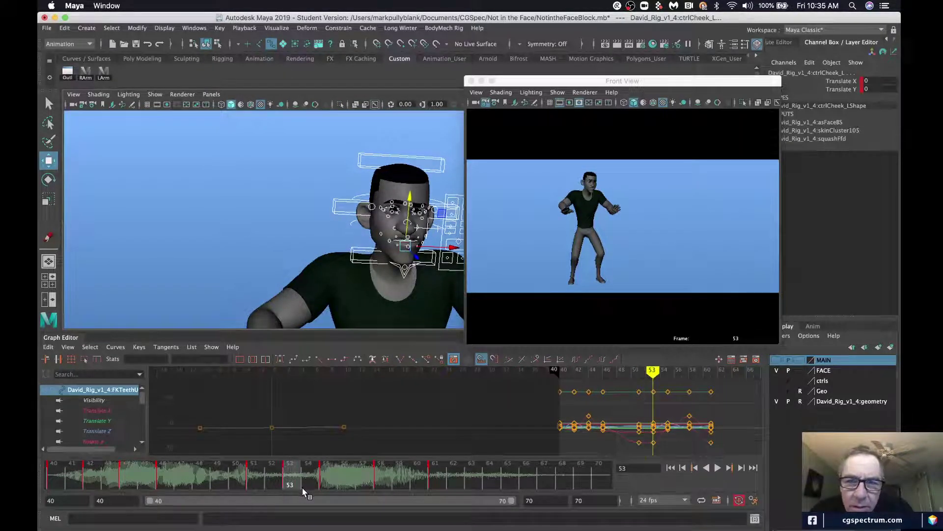
{"action": "key", "text": "alt+period"}
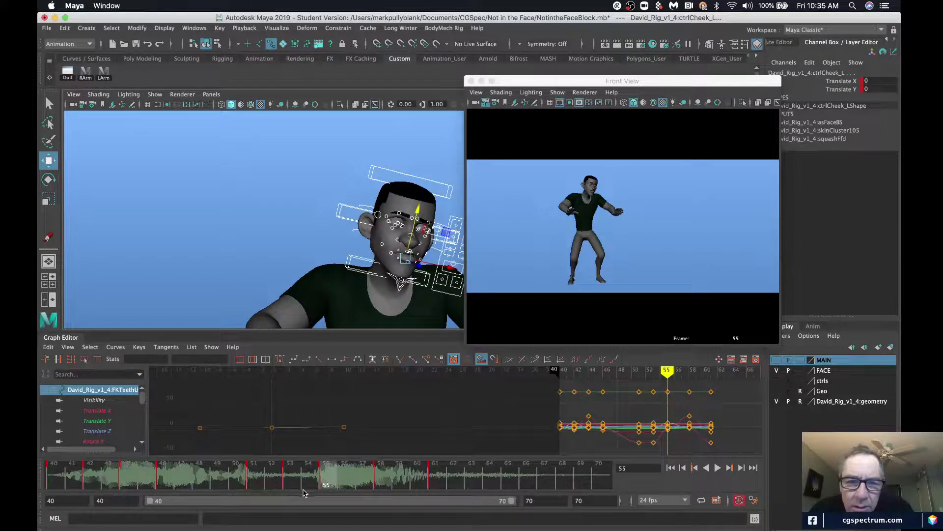
{"action": "key", "text": "alt+comma"}
{"action": "key", "text": "alt+comma"}
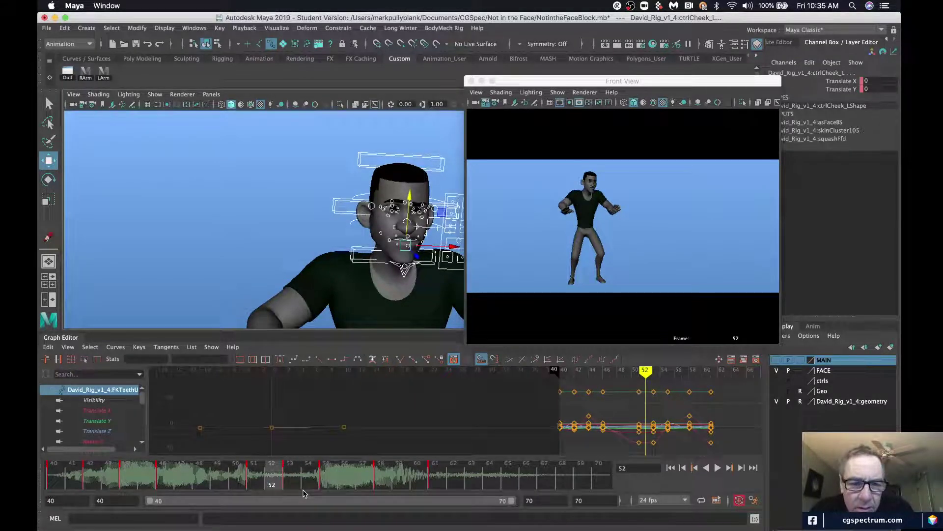
{"action": "key", "text": "alt+comma"}
{"action": "key", "text": "alt+period"}
{"action": "key", "text": "alt+period"}
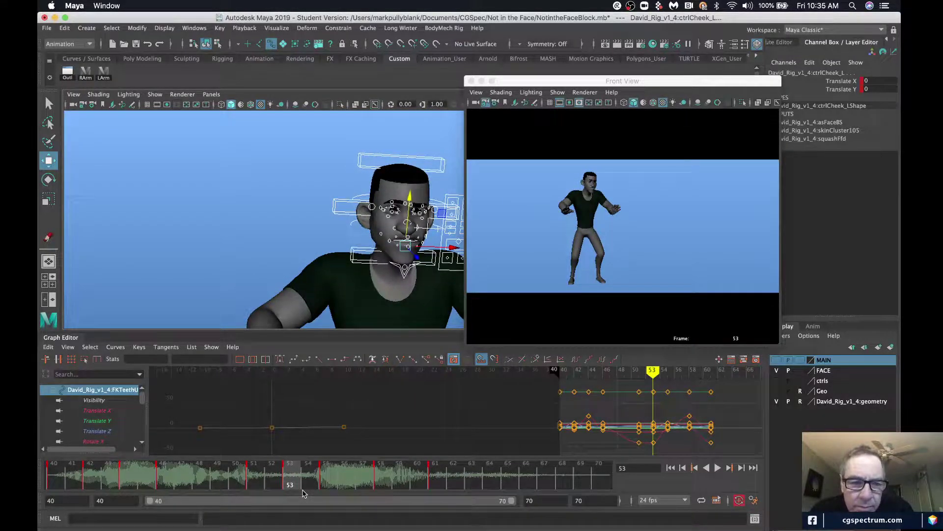
{"action": "key", "text": "alt+period"}
{"action": "key", "text": "alt+period"}
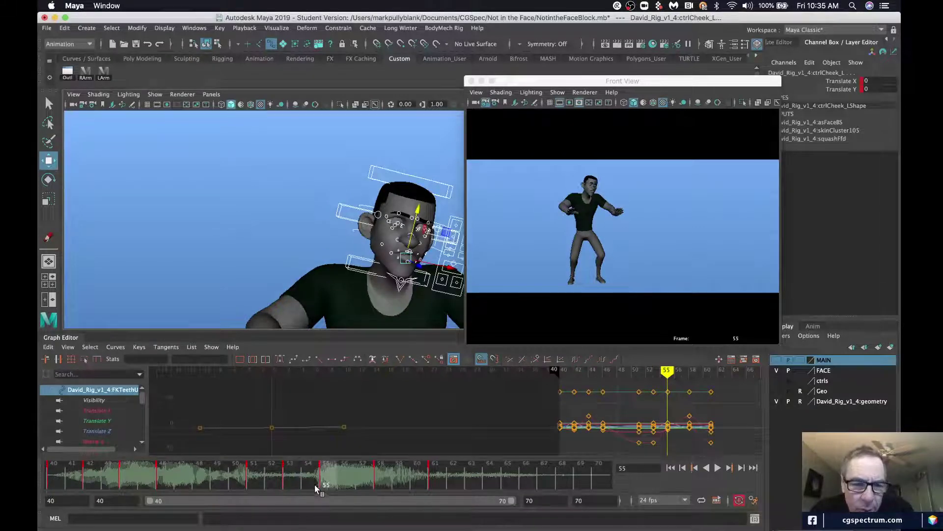
- Try deleting the facial controls' keys at frame 53, compare with frame 51, and undo the deletion
{"action": "left_click", "coordinate": [291, 480]}
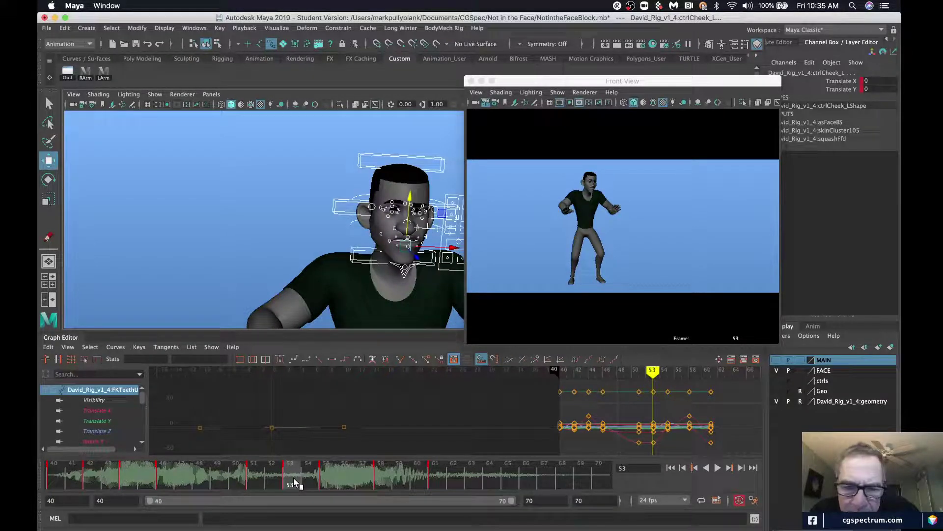
{"action": "right_click", "coordinate": [294, 481]}
{"action": "left_click", "coordinate": [337, 333]}
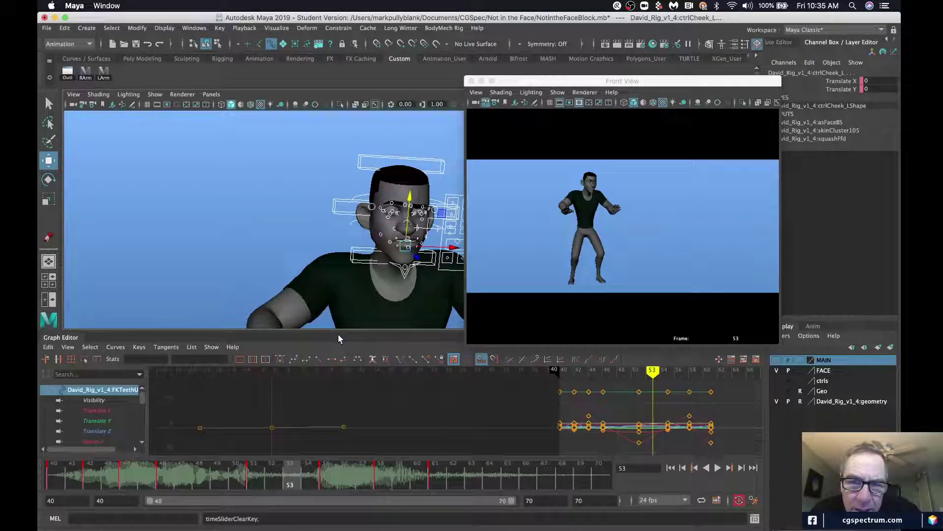
{"action": "left_click_drag", "start_coordinate": [281, 484], "coordinate": [284, 490]}
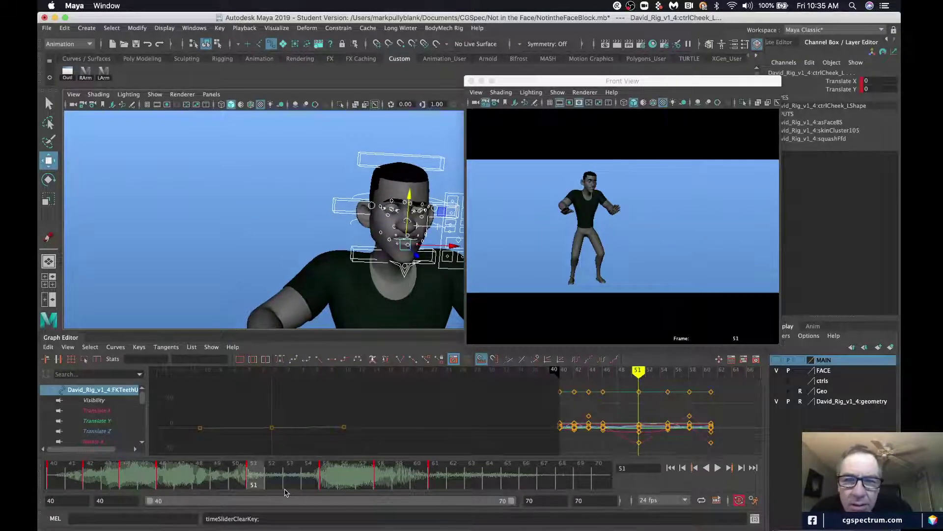
{"action": "left_click", "coordinate": [293, 488]}
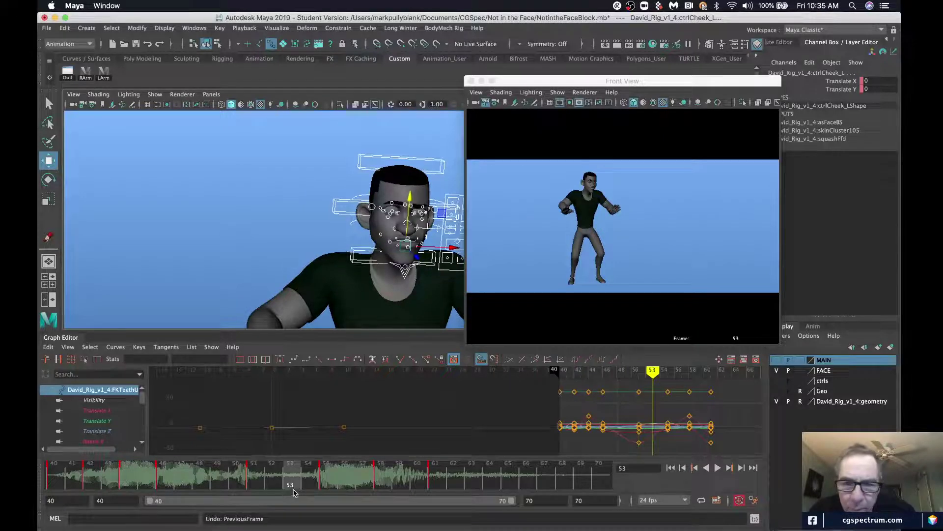
{"action": "key", "text": "z"}
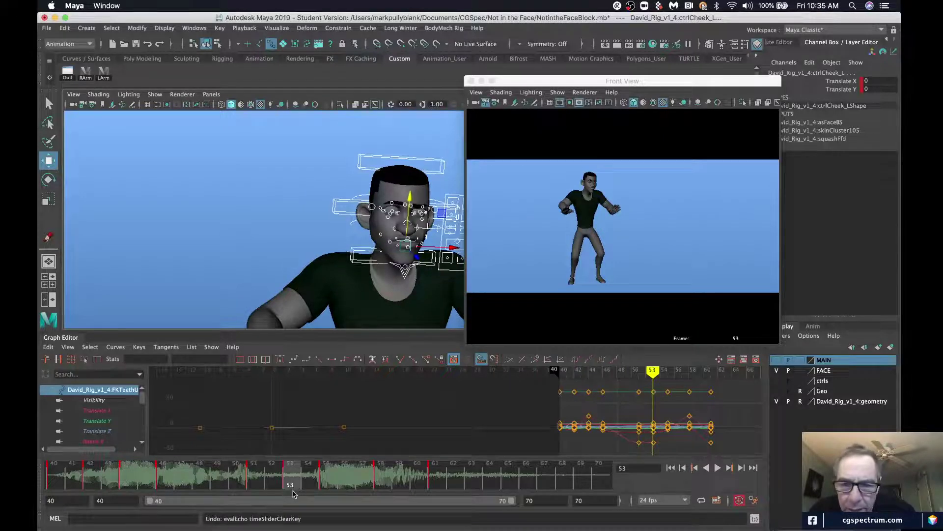
- Key the facial controls again at frame 51 and delete their keys at frame 53
{"action": "left_click", "coordinate": [254, 479]}
{"action": "key", "text": "s"}
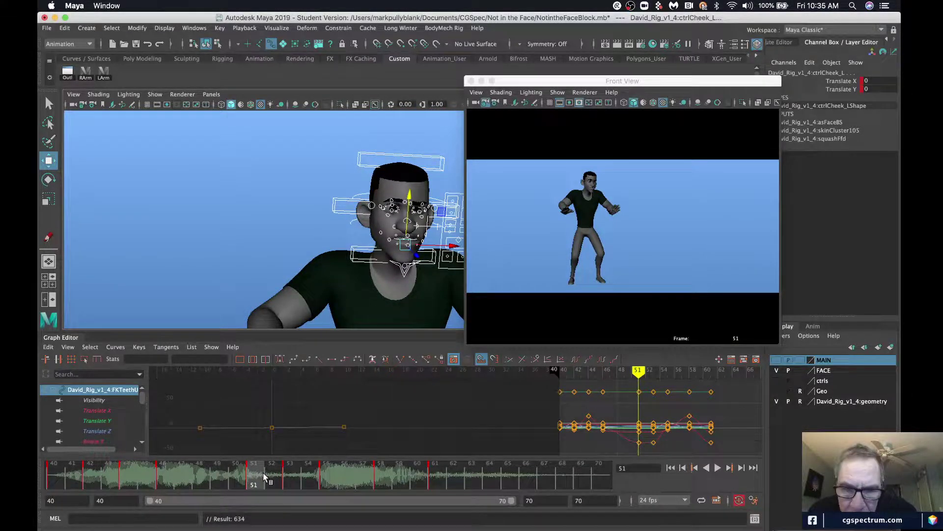
{"action": "left_click", "coordinate": [324, 474]}
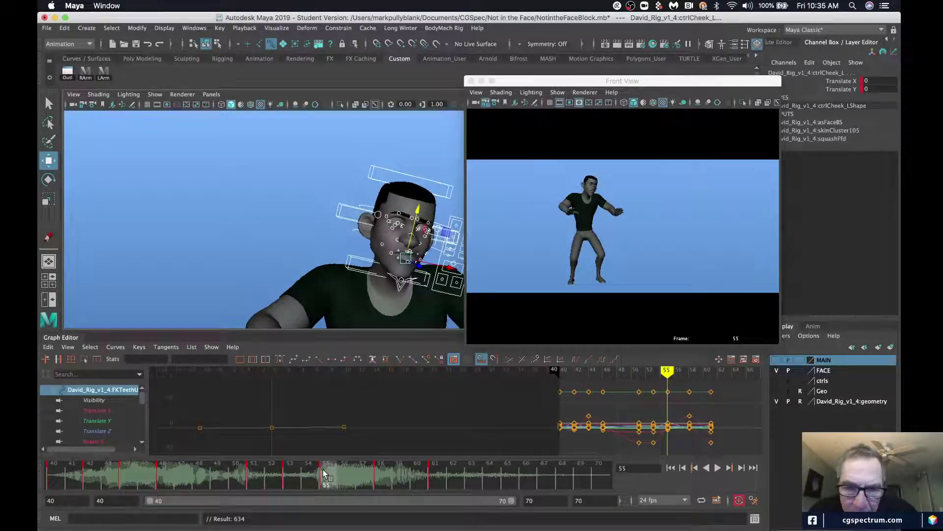
{"action": "left_click", "coordinate": [291, 479]}
{"action": "right_click", "coordinate": [291, 479]}
{"action": "left_click", "coordinate": [329, 333]}
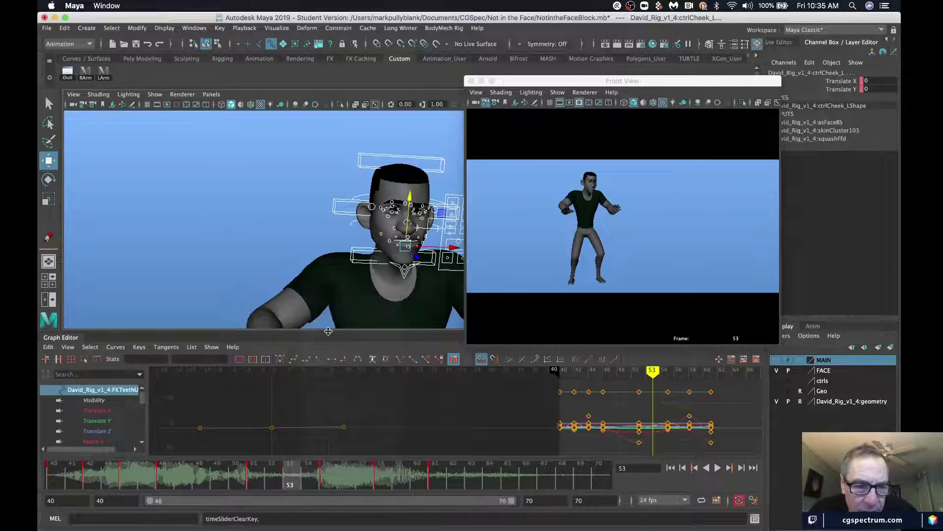
- Step through the facial poses from frame 51 to frame 61 to check the transitions
{"action": "left_click", "coordinate": [252, 484]}
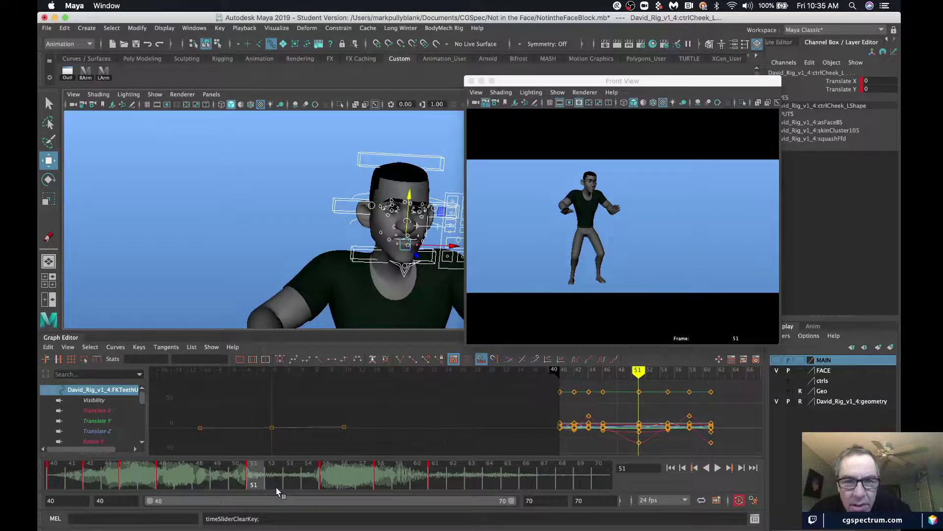
{"action": "left_click", "coordinate": [278, 489]}
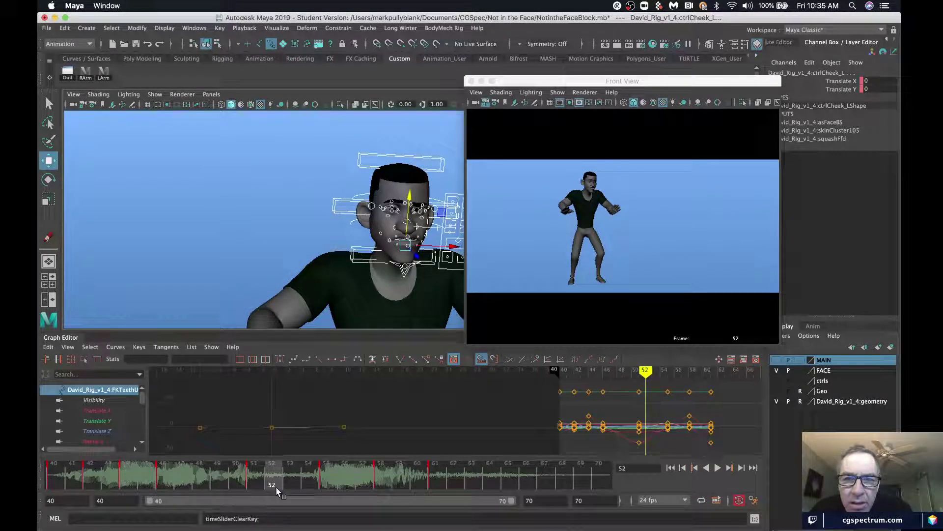
{"action": "left_click_drag", "start_coordinate": [278, 491], "coordinate": [311, 500]}
{"action": "key", "text": "alt+period"}
{"action": "key", "text": "alt+period"}
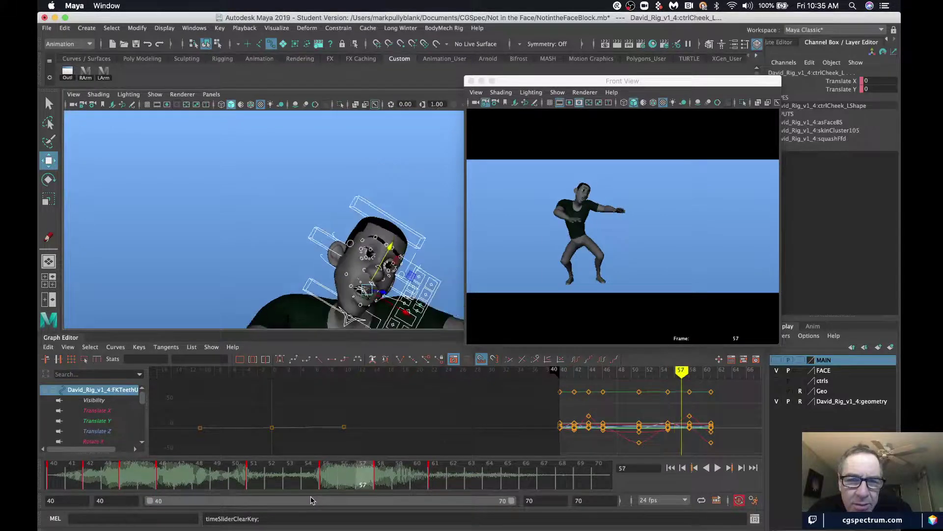
{"action": "key", "text": "alt+period"}
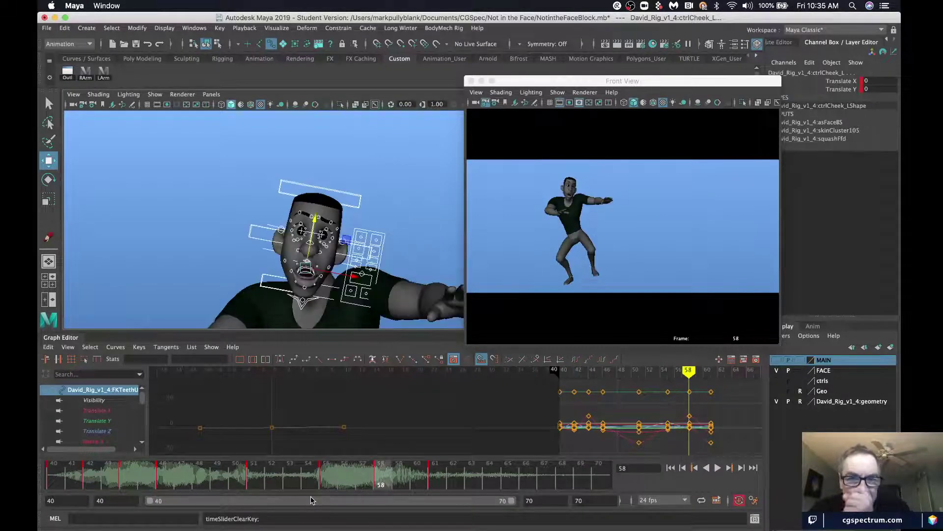
{"action": "key", "text": "alt+period"}
{"action": "key", "text": "alt+period"}
{"action": "key", "text": "alt+period"}
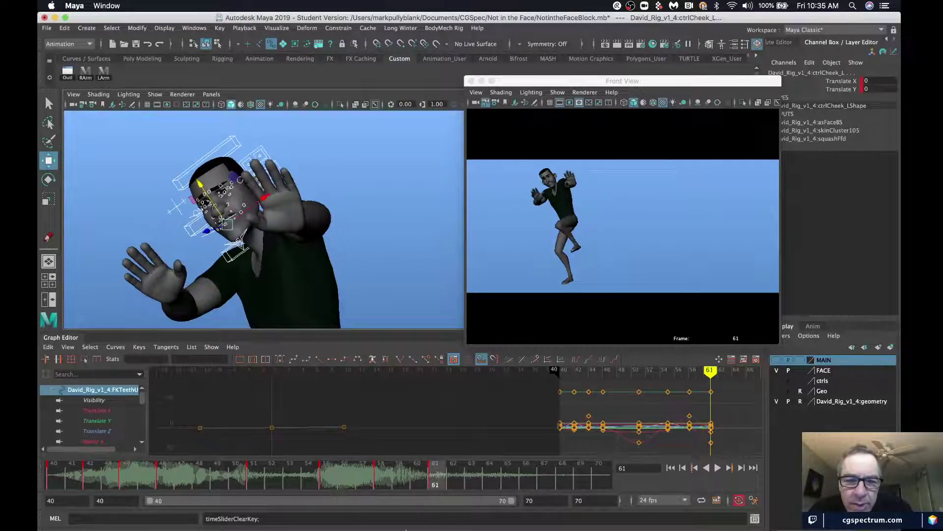
- Move the facial controls' keys from frame 61 to frame 62 and scrub the surrounding frames against the audio
{"action": "double_click", "coordinate": [437, 475], "text": "shift"}
{"action": "left_click", "coordinate": [437, 476]}
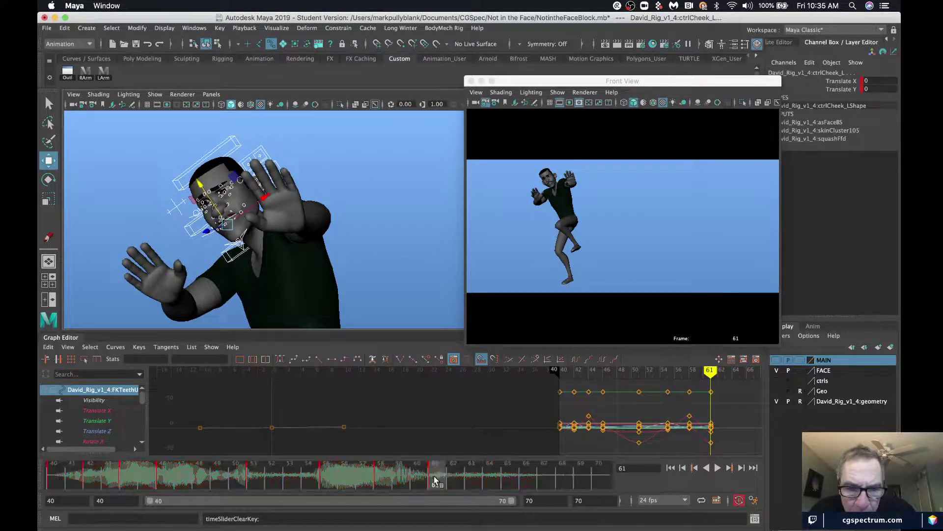
{"action": "left_click", "coordinate": [438, 477], "text": "shift"}
{"action": "left_click_drag", "start_coordinate": [437, 477], "coordinate": [453, 477]}
{"action": "left_click", "coordinate": [383, 478]}
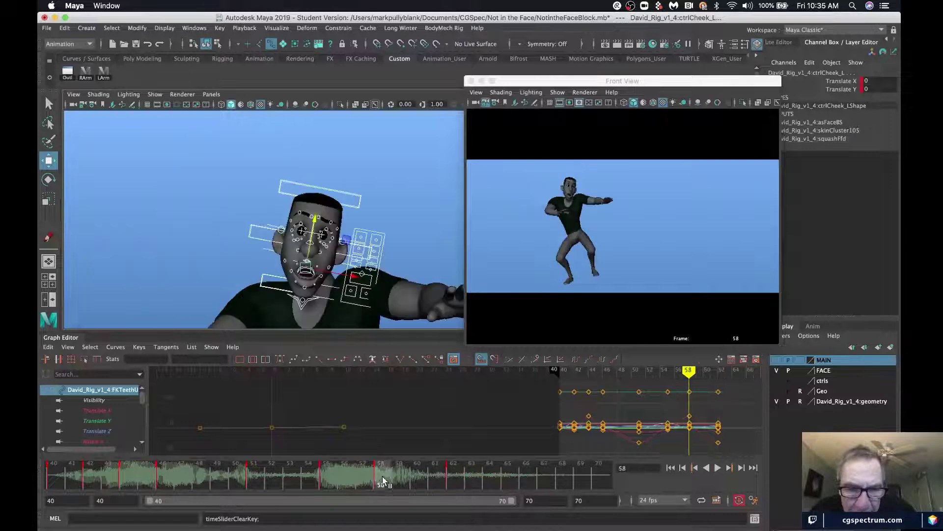
{"action": "key", "text": "alt+v"}
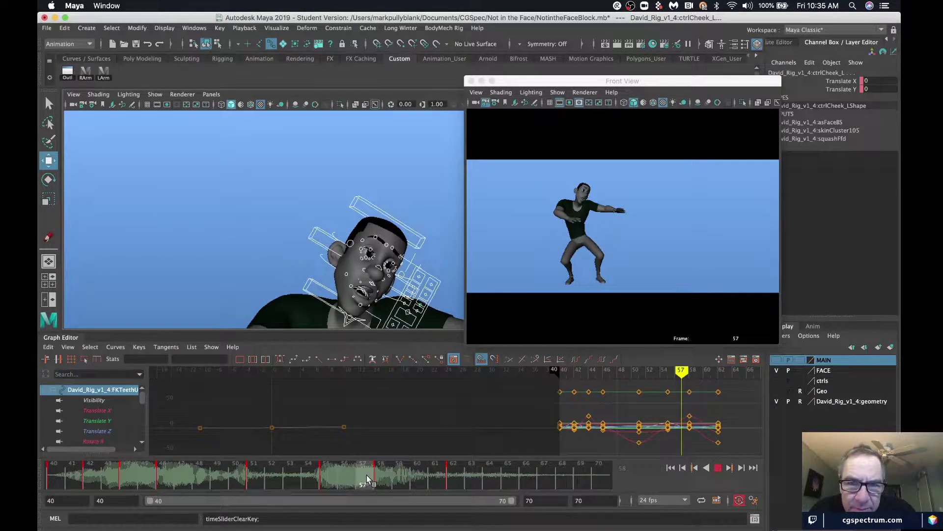
{"action": "left_click_drag", "start_coordinate": [332, 473], "coordinate": [417, 483]}
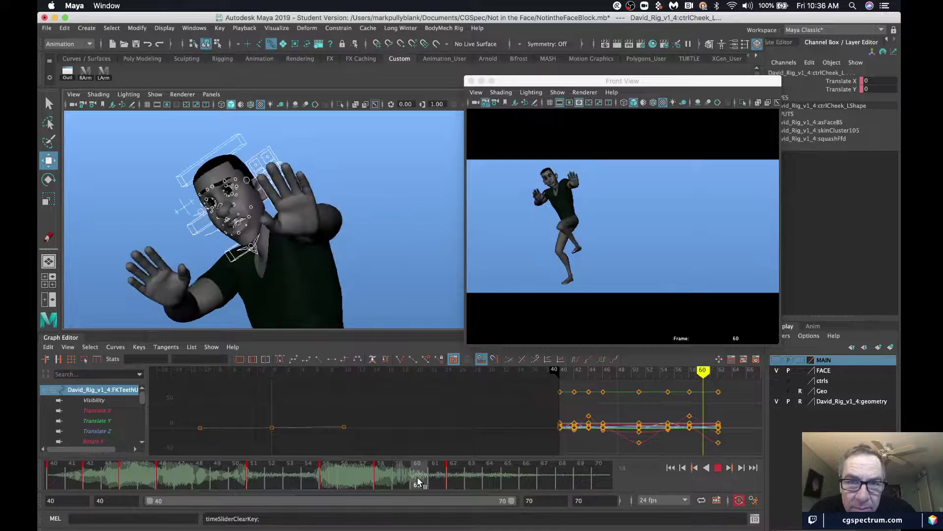
- At frame 60, open and offset the jaw control to about Rotate X 17.3, Rotate Z 7.3 and Translate Y -1.2
{"action": "left_click", "coordinate": [262, 257]}
{"action": "key", "text": "e"}
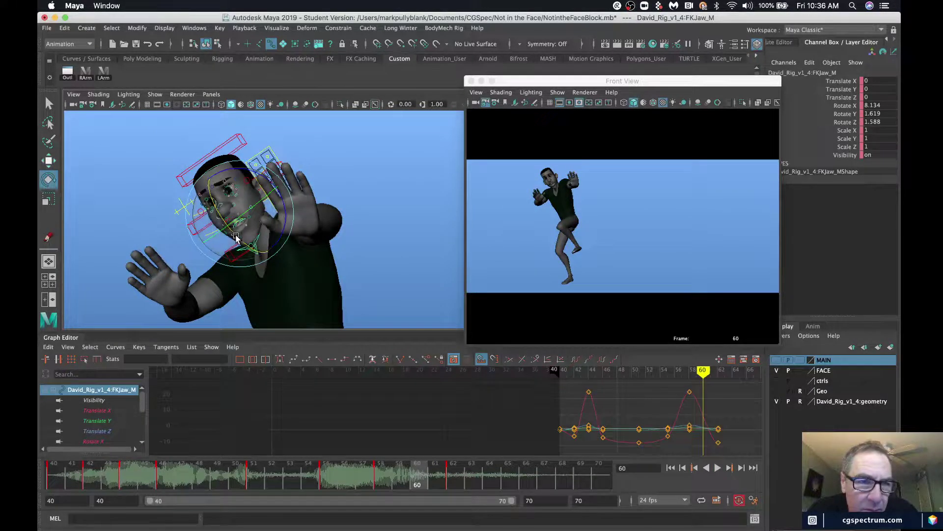
{"action": "left_click_drag", "start_coordinate": [236, 238], "coordinate": [241, 241]}
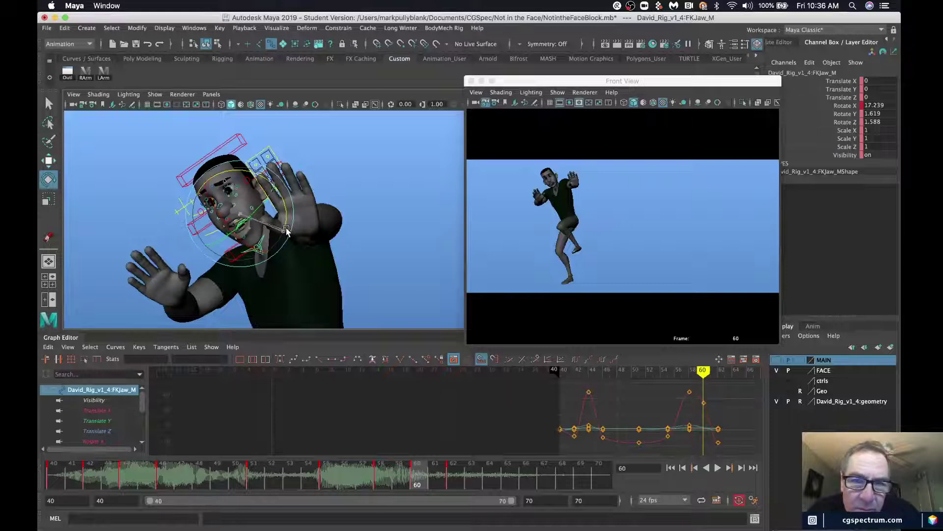
{"action": "left_click_drag", "start_coordinate": [284, 233], "coordinate": [280, 240]}
{"action": "key", "text": "w"}
{"action": "left_click_drag", "start_coordinate": [210, 194], "coordinate": [218, 194]}
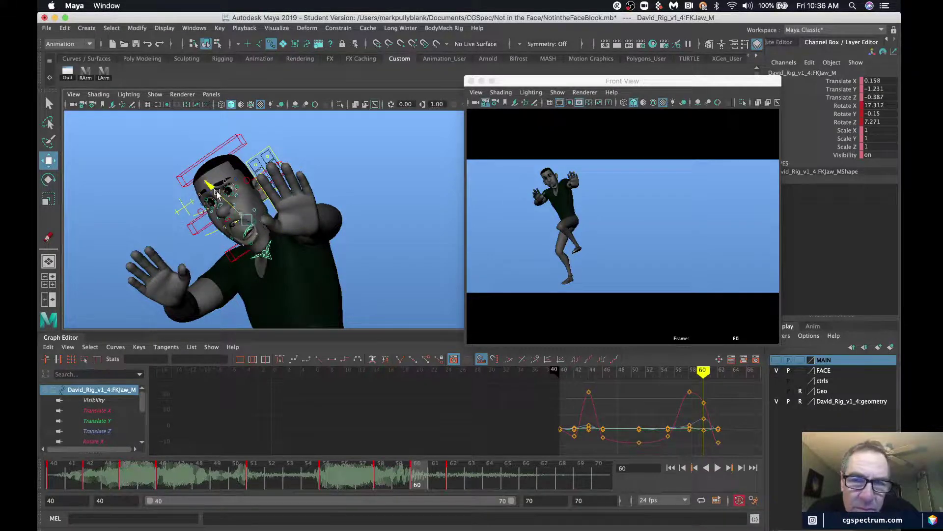
- Shift the top head squash control sideways and key it at frame 60, with Translate X about 3.2, and at frame 58
{"action": "left_click", "coordinate": [242, 143]}
{"action": "left_click_drag", "start_coordinate": [242, 143], "coordinate": [273, 133]}
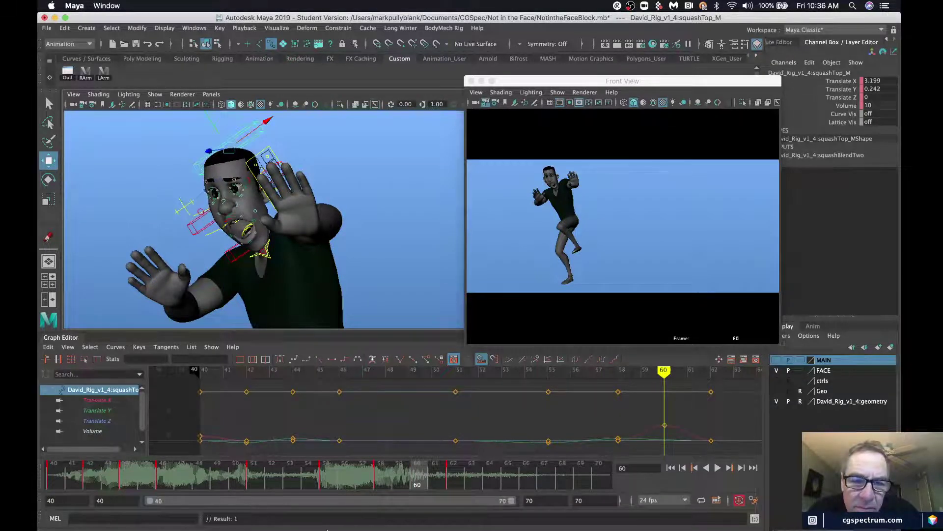
{"action": "key", "text": "s"}
{"action": "left_click", "coordinate": [382, 478]}
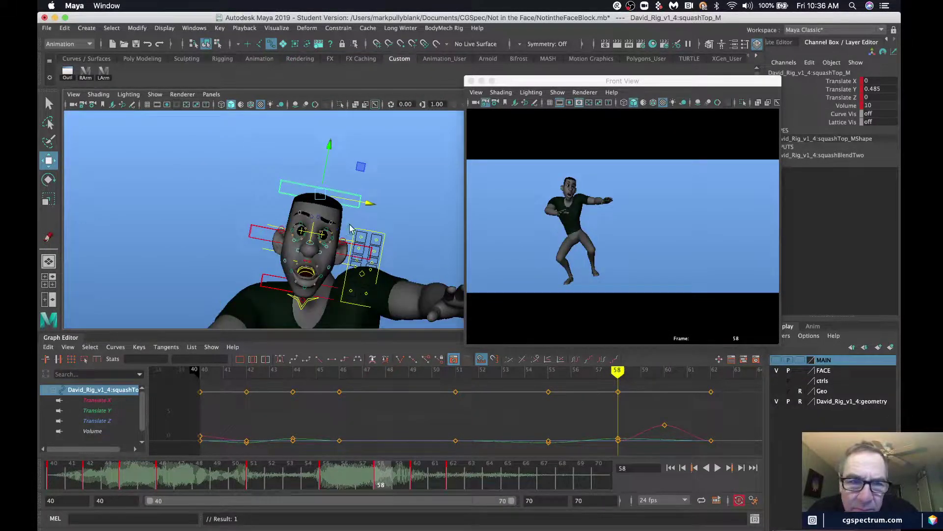
{"action": "left_click_drag", "start_coordinate": [379, 208], "coordinate": [388, 210]}
{"action": "key", "text": "s"}
- Try shifting the base head squash control to Translate X about 1.8 at frame 58 and undo it
{"action": "left_click", "coordinate": [269, 289]}
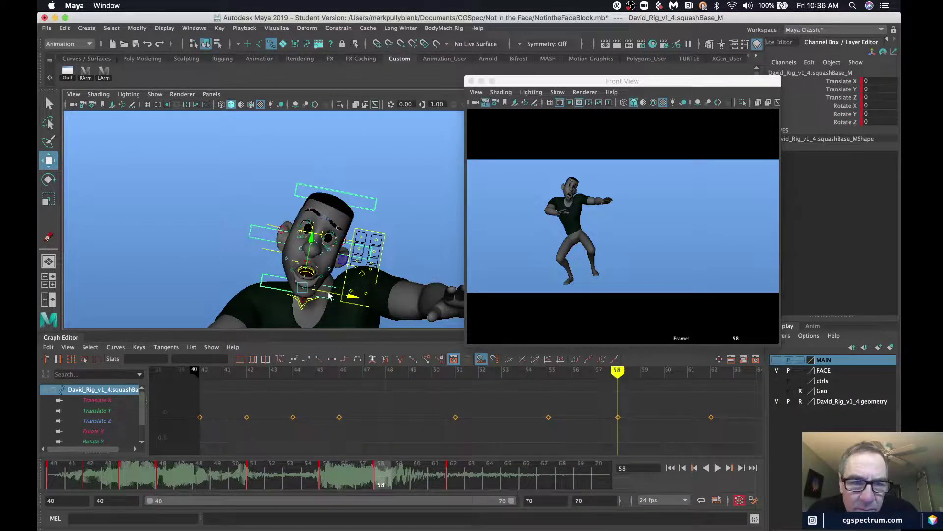
{"action": "mouse_move", "coordinate": [353, 294]}
{"action": "left_mouse_down"}
{"action": "mouse_move", "coordinate": [364, 295]}
{"action": "mouse_move", "coordinate": [339, 293]}
{"action": "left_mouse_up"}
{"action": "key", "text": "s"}
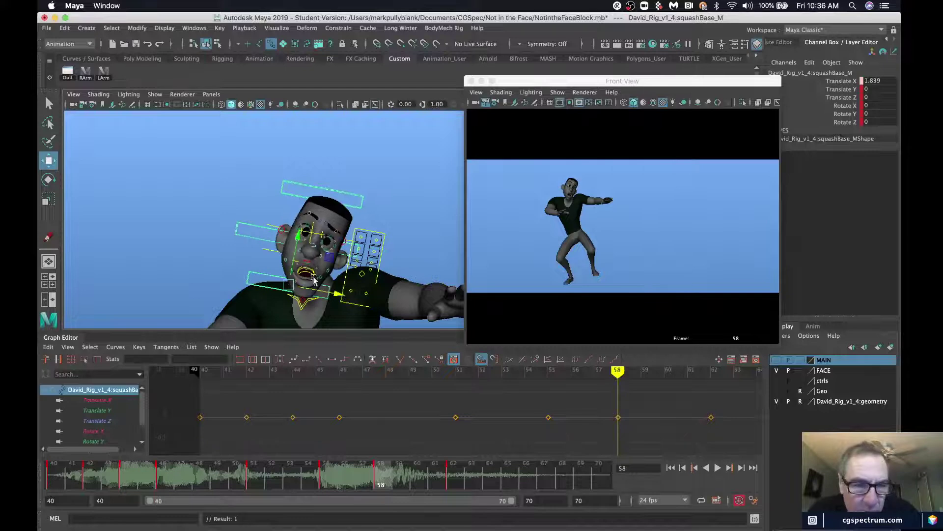
{"action": "key", "text": "super+z"}
- At frame 58, shift the middle squash control to Translate X about -1.1 and key the jaw at about Rotate Y -3.1, Rotate Z 14.4
{"action": "left_click", "coordinate": [252, 240]}
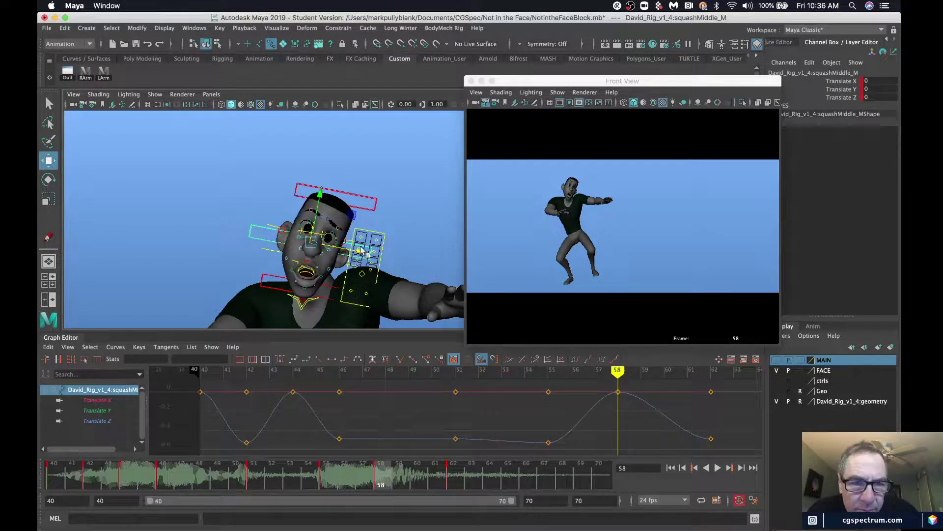
{"action": "left_click_drag", "start_coordinate": [357, 251], "coordinate": [352, 250]}
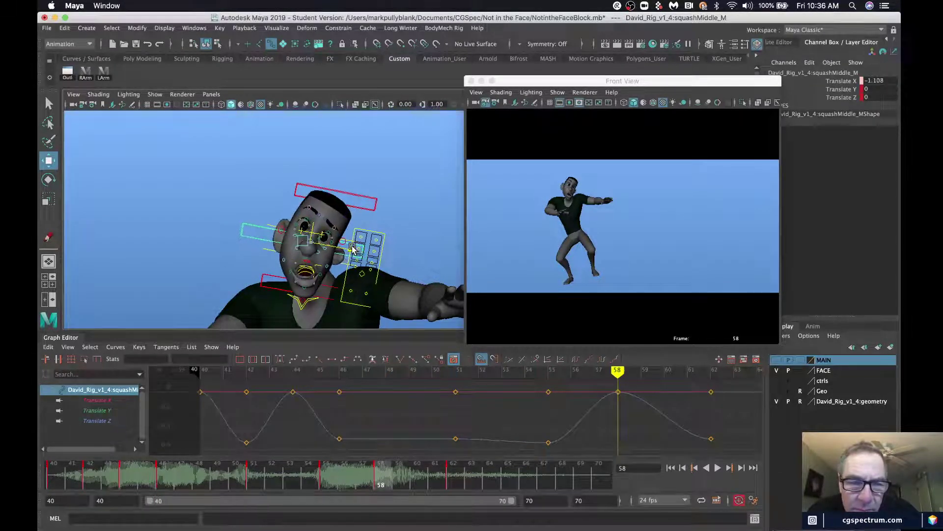
{"action": "left_click", "coordinate": [304, 311]}
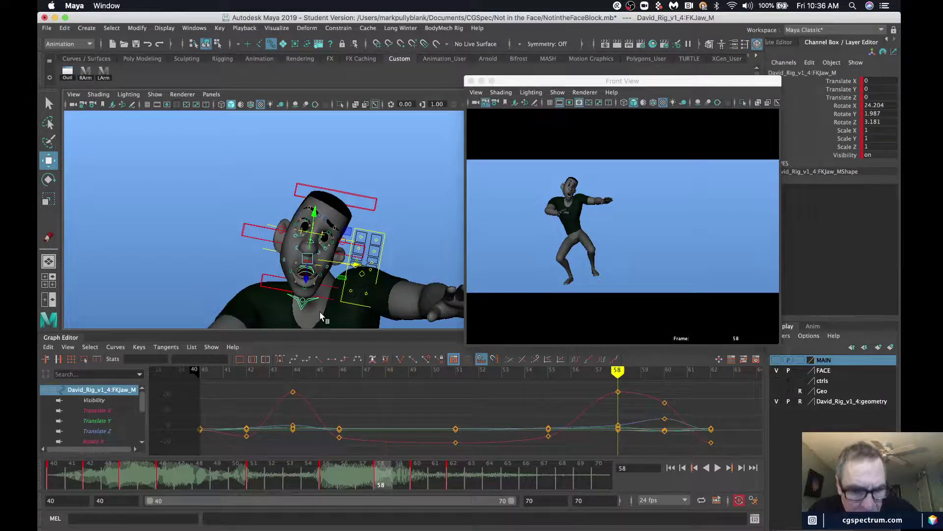
{"action": "key", "text": "e"}
{"action": "left_click_drag", "start_coordinate": [346, 241], "coordinate": [341, 234]}
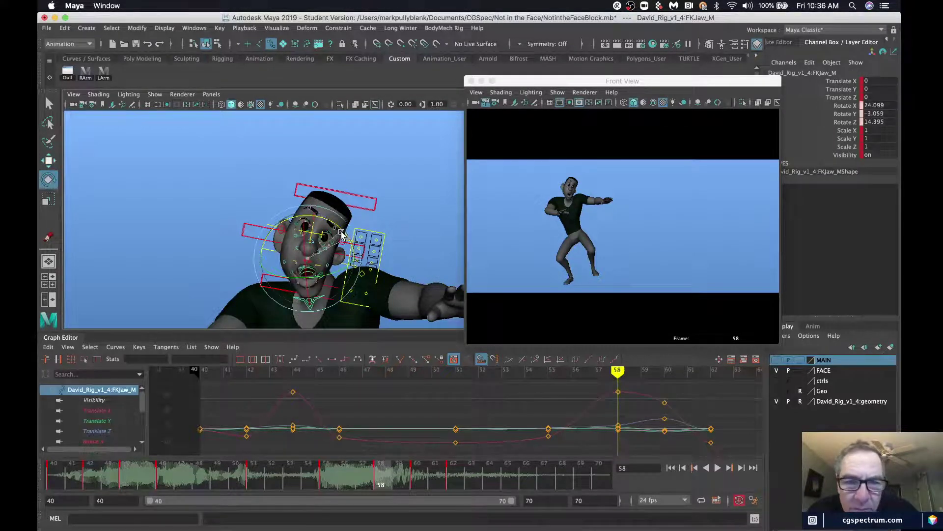
{"action": "key", "text": "s"}
{"action": "left_click_drag", "start_coordinate": [324, 475], "coordinate": [473, 481]}
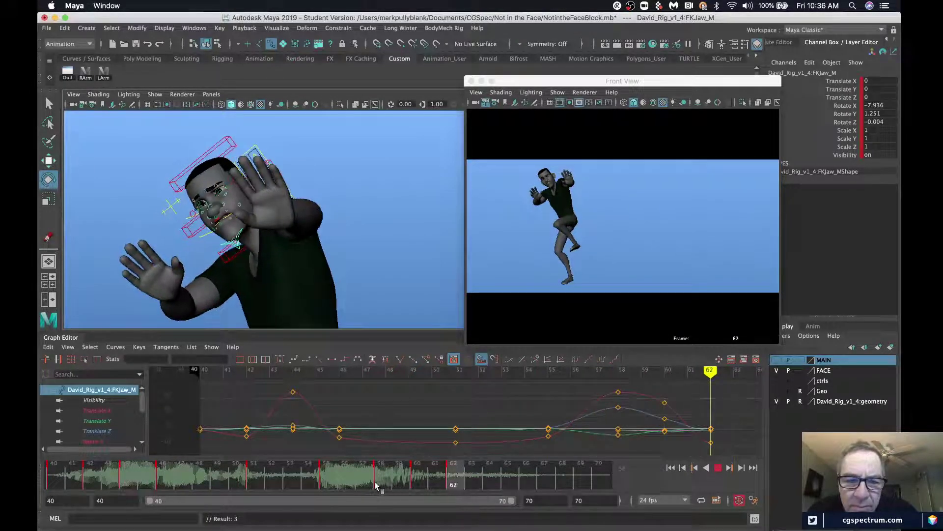
{"action": "mouse_move", "coordinate": [376, 486]}
{"action": "left_mouse_down"}
{"action": "mouse_move", "coordinate": [479, 487]}
{"action": "mouse_move", "coordinate": [347, 487]}
{"action": "mouse_move", "coordinate": [452, 487]}
{"action": "left_mouse_up"}
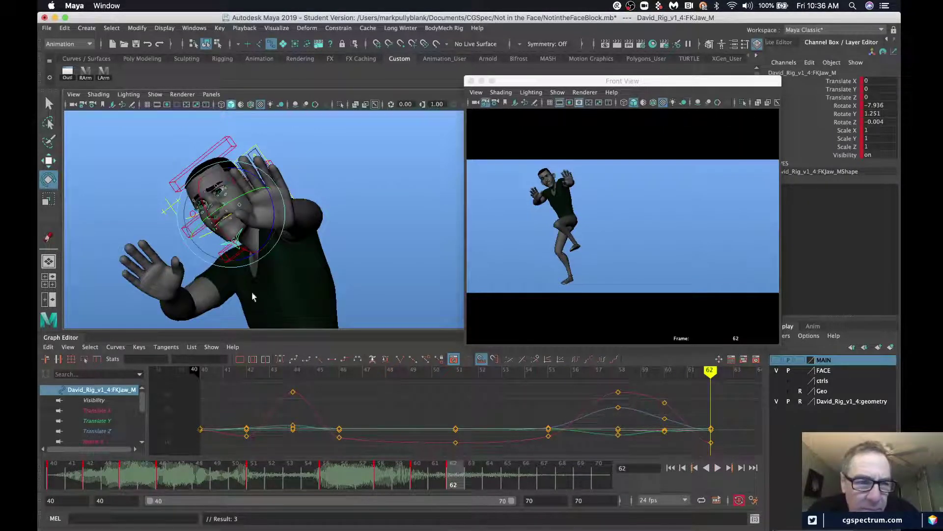
- Select the eye aim control at frame 62, undo its trial move, and set its Aim attribute to 10
{"action": "left_click_drag", "start_coordinate": [251, 291], "coordinate": [239, 261], "text": "alt"}
{"action": "right_click_drag", "start_coordinate": [221, 254], "coordinate": [301, 268], "text": "alt"}
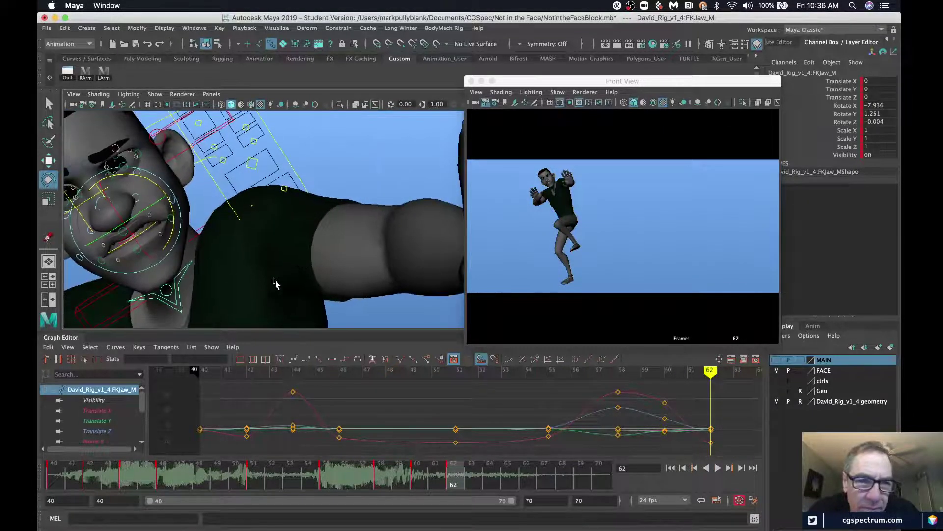
{"action": "middle_click_drag", "start_coordinate": [153, 161], "coordinate": [210, 159], "text": "alt"}
{"action": "right_click_drag", "start_coordinate": [210, 160], "coordinate": [78, 186], "text": "alt"}
{"action": "left_click", "coordinate": [206, 194]}
{"action": "left_click", "coordinate": [314, 220]}
{"action": "left_click_drag", "start_coordinate": [314, 220], "coordinate": [342, 206], "text": "alt"}
{"action": "key", "text": "w"}
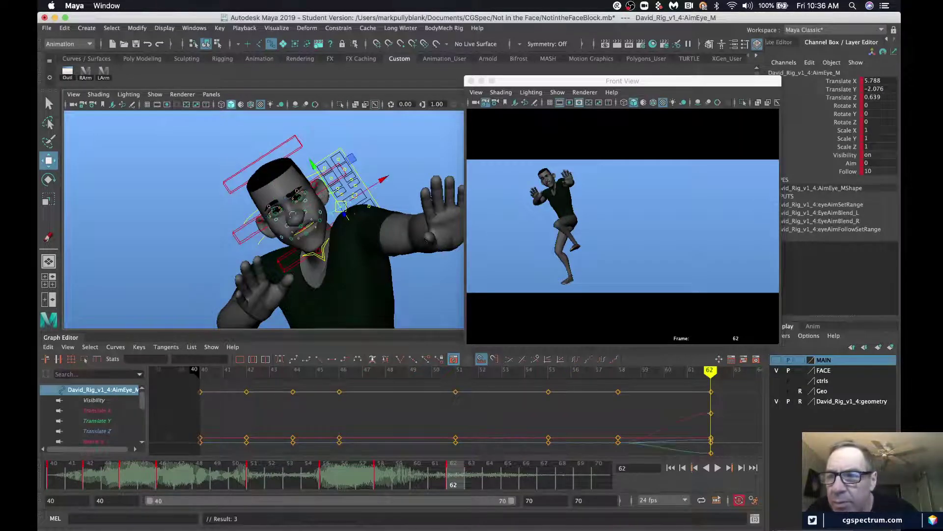
{"action": "key", "text": "z"}
{"action": "double_click", "coordinate": [879, 162]}
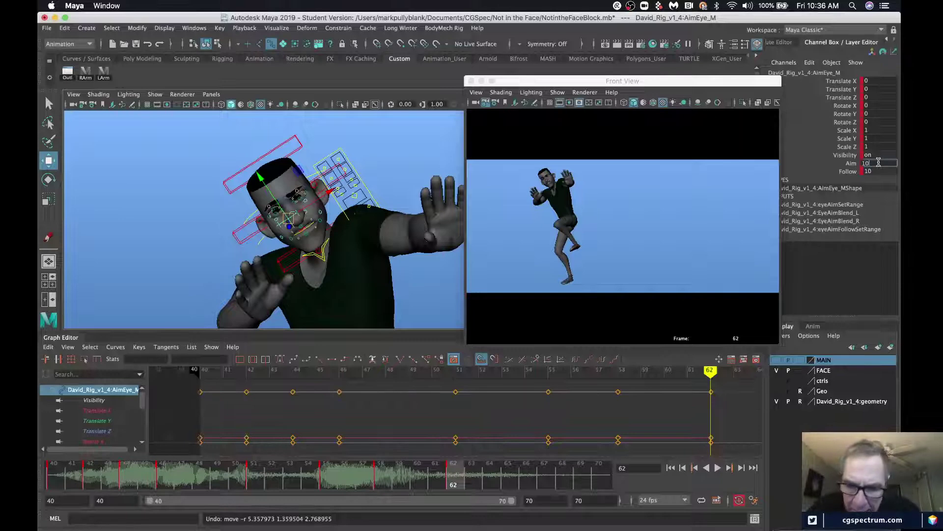
{"action": "type", "text": "10"}
{"action": "key", "text": "Return"}
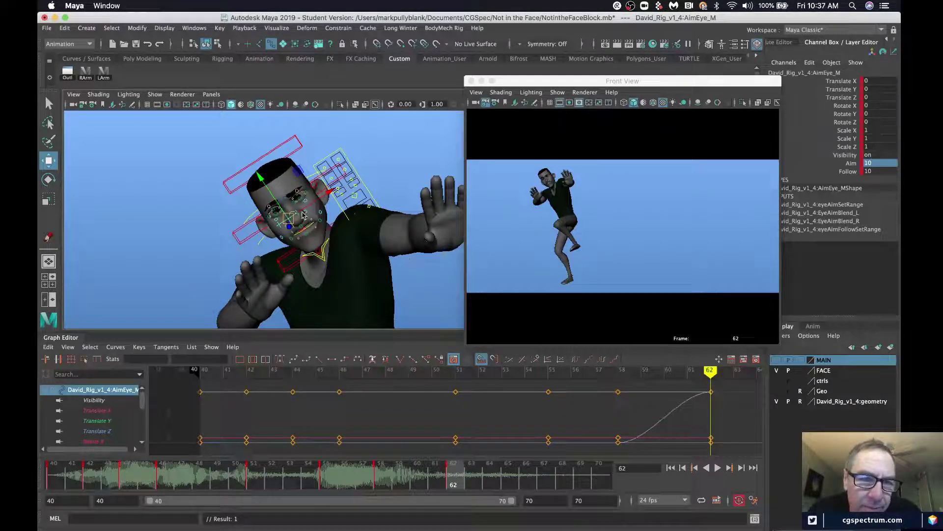
- Key the eye aim control at frame 62 with Translate X about 4.1 and Y about -0.7, and scrub the timeline to check it
{"action": "left_click_drag", "start_coordinate": [293, 220], "coordinate": [327, 207]}
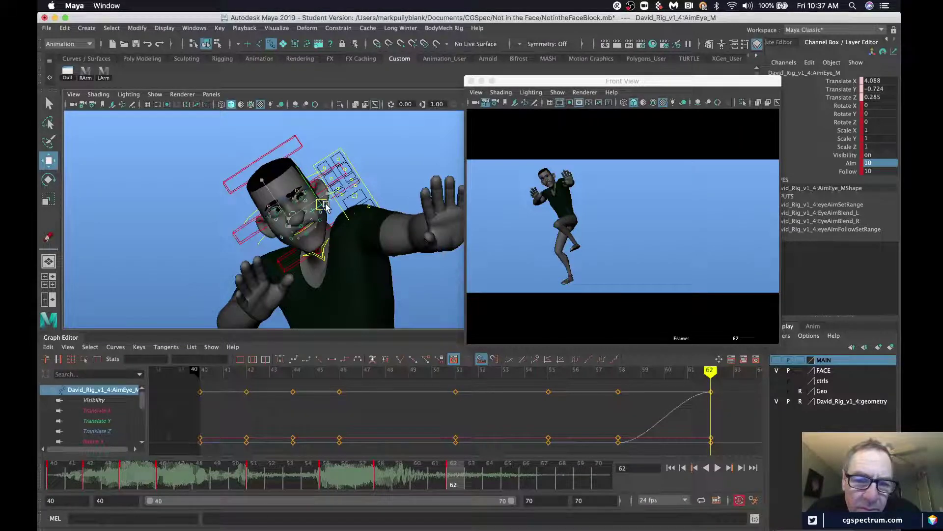
{"action": "key", "text": "s"}
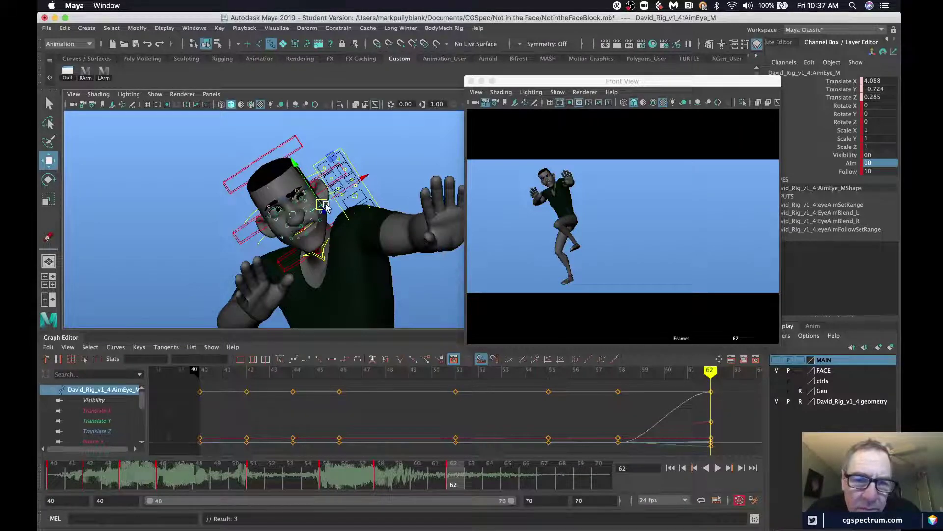
{"action": "left_click", "coordinate": [383, 478]}
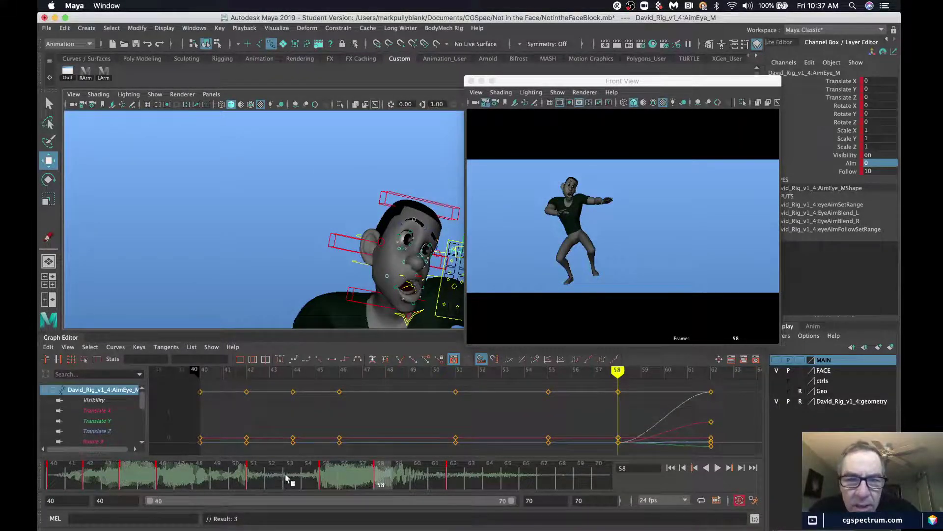
{"action": "left_click_drag", "start_coordinate": [288, 478], "coordinate": [455, 480]}
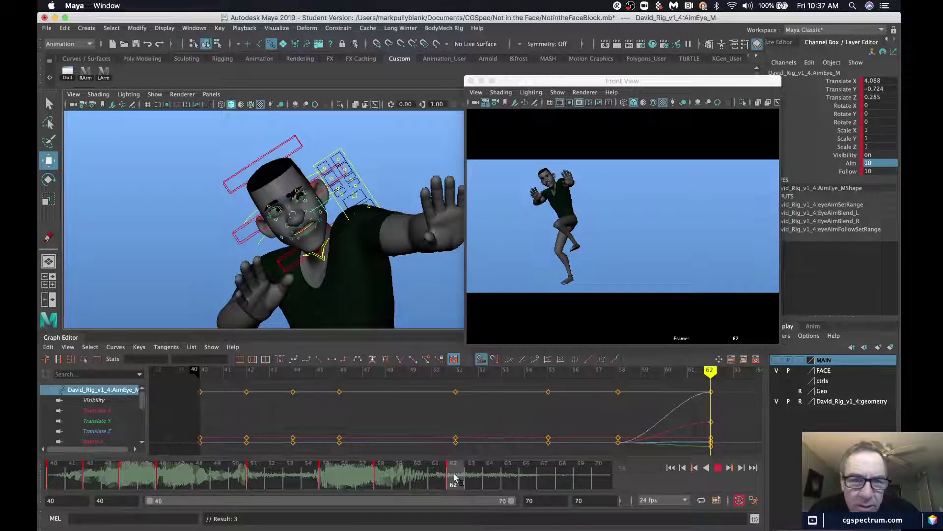
- Set the left lip corner control's Translate X and Translate Y to 0 at frame 62
{"action": "right_click_drag", "start_coordinate": [280, 261], "coordinate": [344, 260], "text": "alt"}
{"action": "middle_click_drag", "start_coordinate": [300, 241], "coordinate": [379, 231], "text": "alt"}
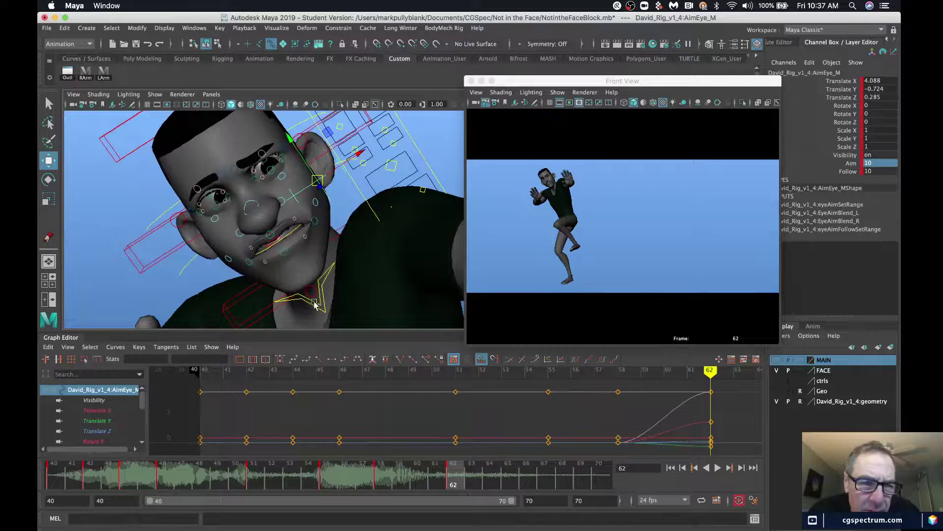
{"action": "left_click", "coordinate": [274, 244]}
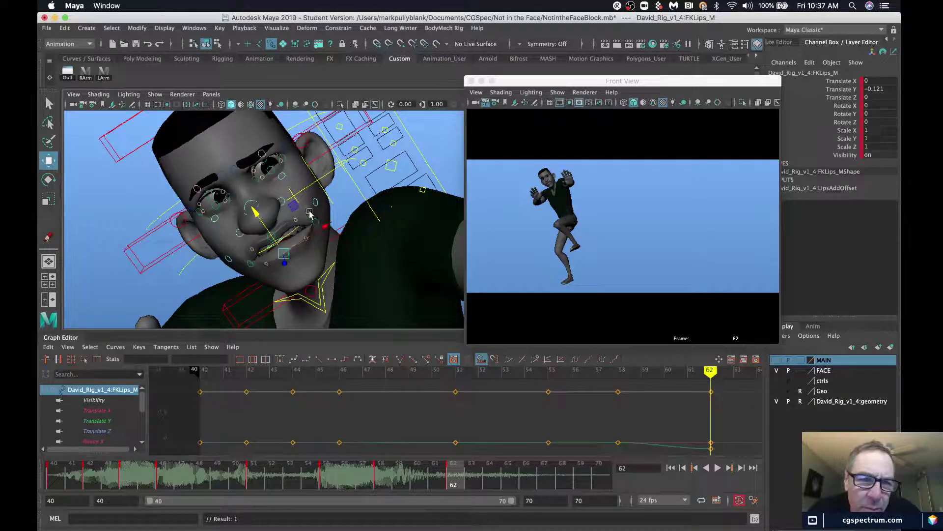
{"action": "left_click", "coordinate": [319, 227]}
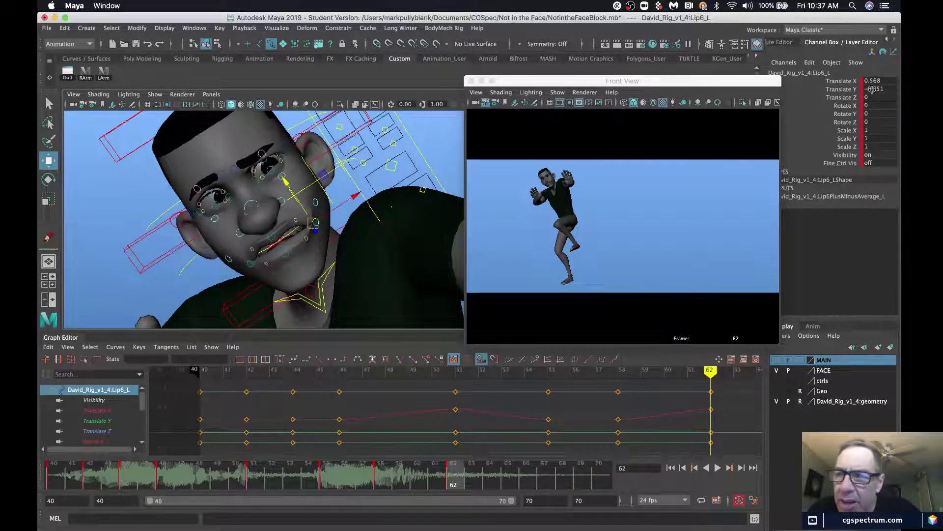
{"action": "left_click_drag", "start_coordinate": [880, 81], "coordinate": [880, 89]}
{"action": "type", "text": "0"}
{"action": "key", "text": "Return"}
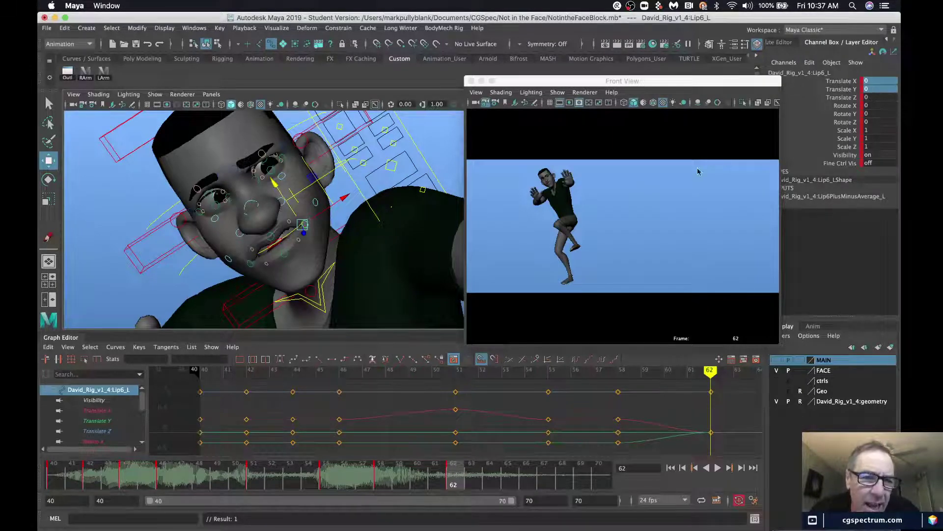
- Reset the left lip corner control's Translate X and Translate Y to 0 at frame 58
{"action": "left_click", "coordinate": [381, 479]}
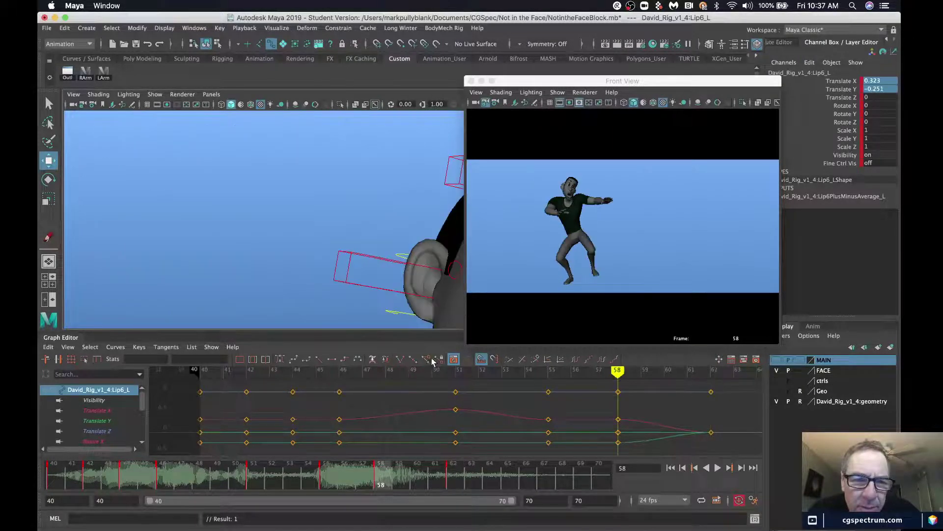
{"action": "middle_click_drag", "start_coordinate": [364, 297], "coordinate": [297, 207], "text": "alt"}
{"action": "left_click_drag", "start_coordinate": [296, 207], "coordinate": [282, 223], "text": "alt"}
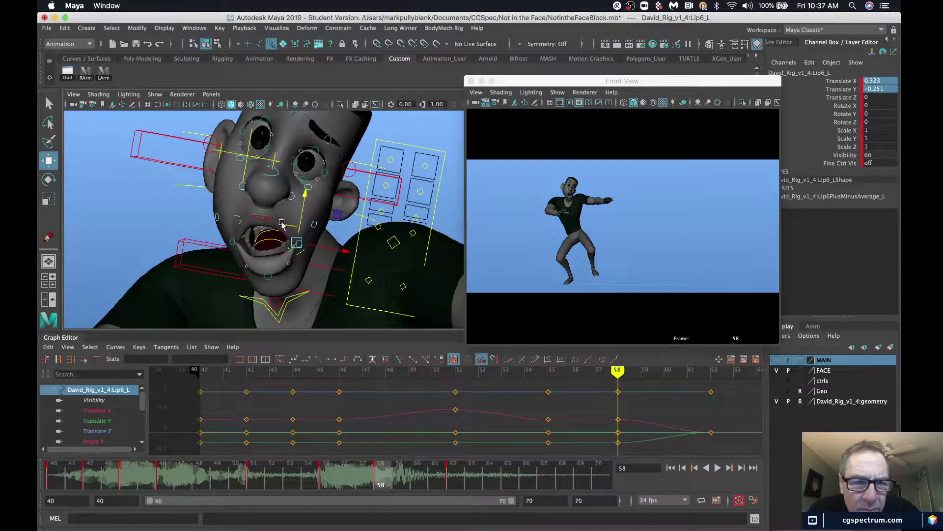
{"action": "double_click", "coordinate": [875, 89]}
{"action": "type", "text": "0"}
{"action": "key", "text": "Return"}
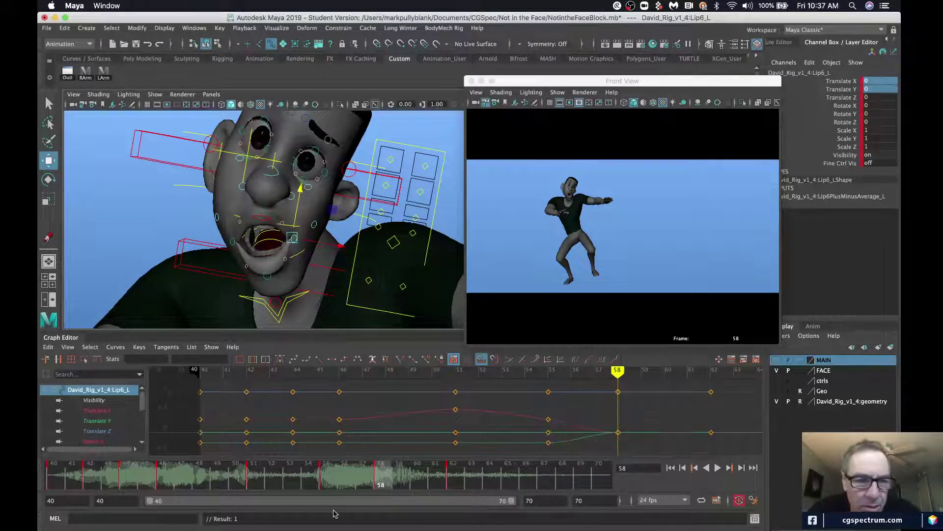
- Zero out the left lip corner control's Translate X and Translate Y at frame 55
{"action": "left_click", "coordinate": [323, 477]}
{"action": "right_click_drag", "start_coordinate": [389, 272], "coordinate": [366, 251], "text": "alt"}
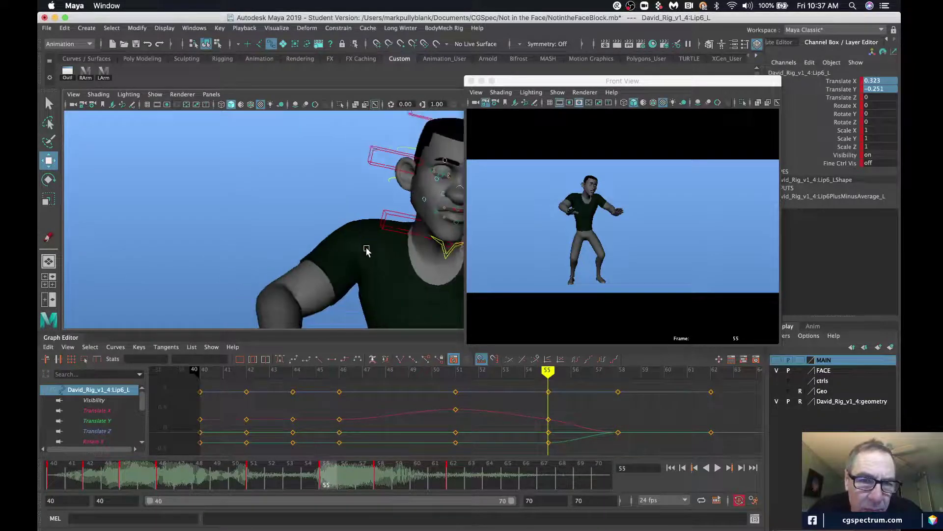
{"action": "middle_click_drag", "start_coordinate": [432, 246], "coordinate": [371, 259], "text": "alt"}
{"action": "right_click_drag", "start_coordinate": [371, 259], "coordinate": [380, 262], "text": "alt"}
{"action": "left_click_drag", "start_coordinate": [380, 262], "coordinate": [370, 264], "text": "alt"}
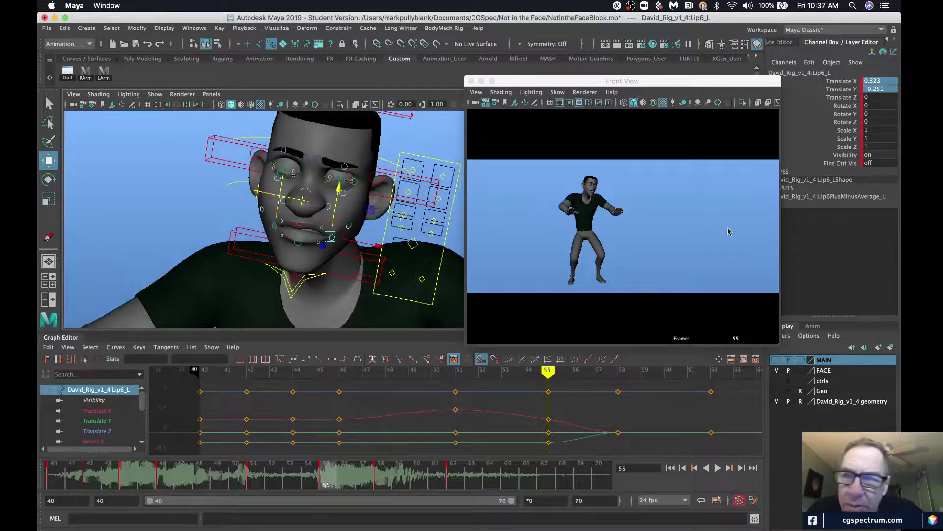
{"action": "right_click_drag", "start_coordinate": [382, 271], "coordinate": [374, 267], "text": "alt"}
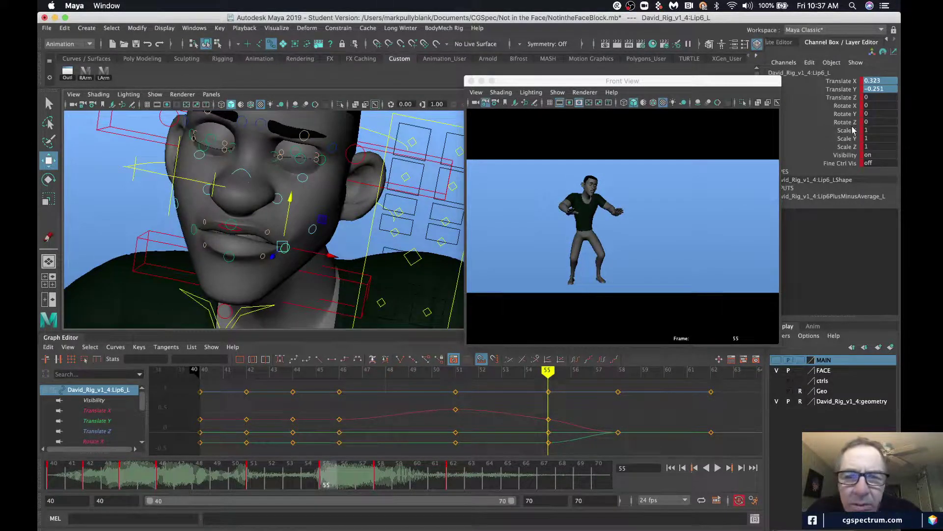
{"action": "double_click", "coordinate": [882, 88]}
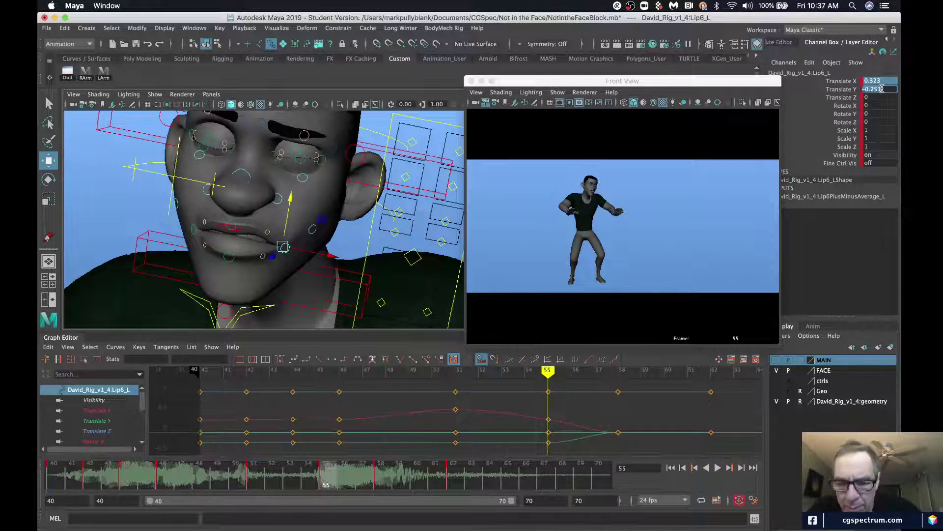
{"action": "type", "text": "0"}
{"action": "key", "text": "Return"}
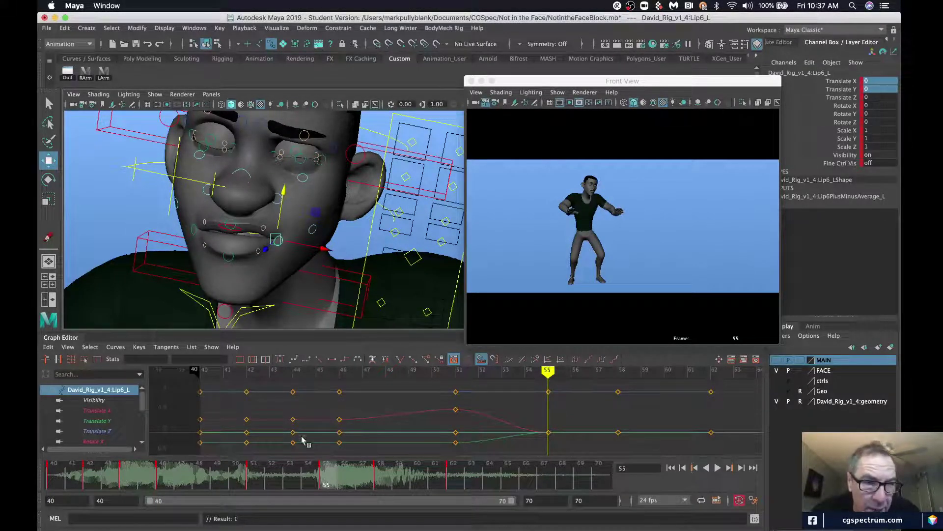
- Zero the left lip corner control's Translate X and Translate Y on its frame 51 key
{"action": "key", "text": "comma"}
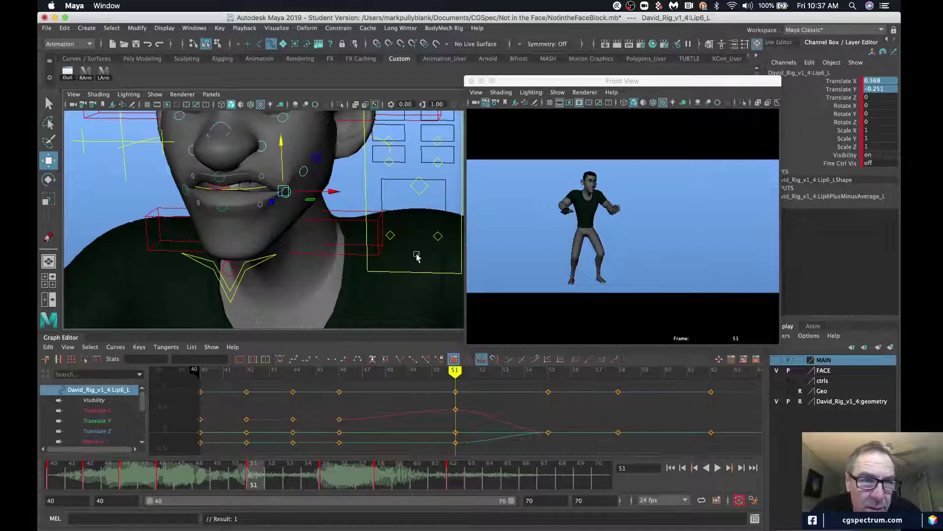
{"action": "type", "text": "0"}
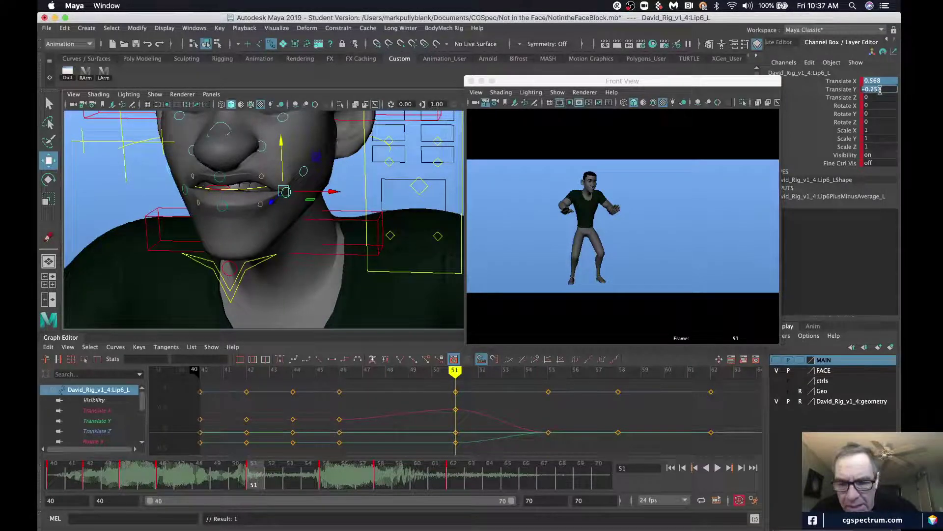
{"action": "key", "text": "Return"}
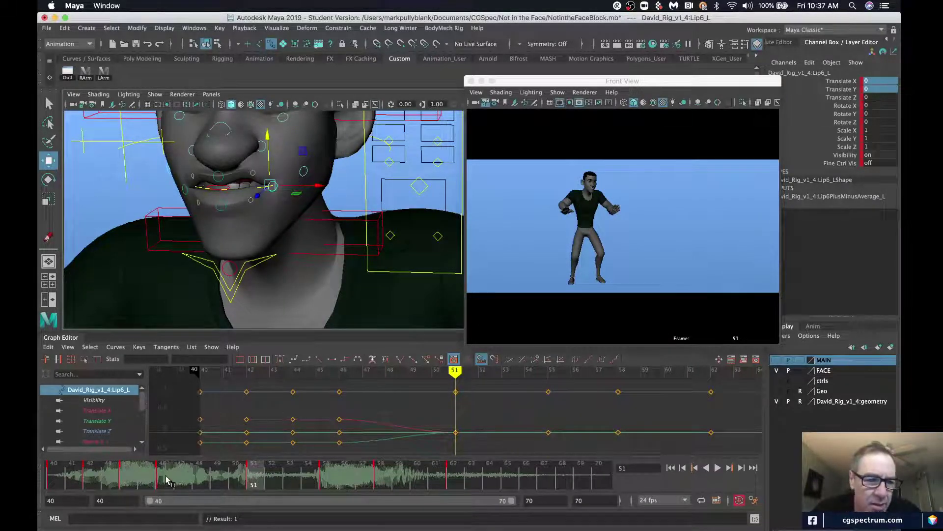
- Set the left lip corner control's Translate X and Translate Y to 0 at frame 46
{"action": "left_click", "coordinate": [166, 479]}
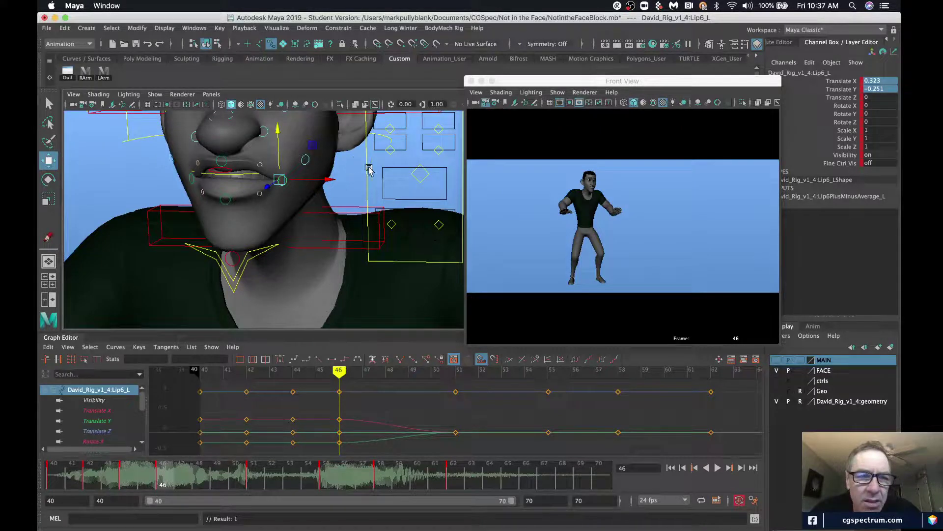
{"action": "double_click", "coordinate": [882, 89]}
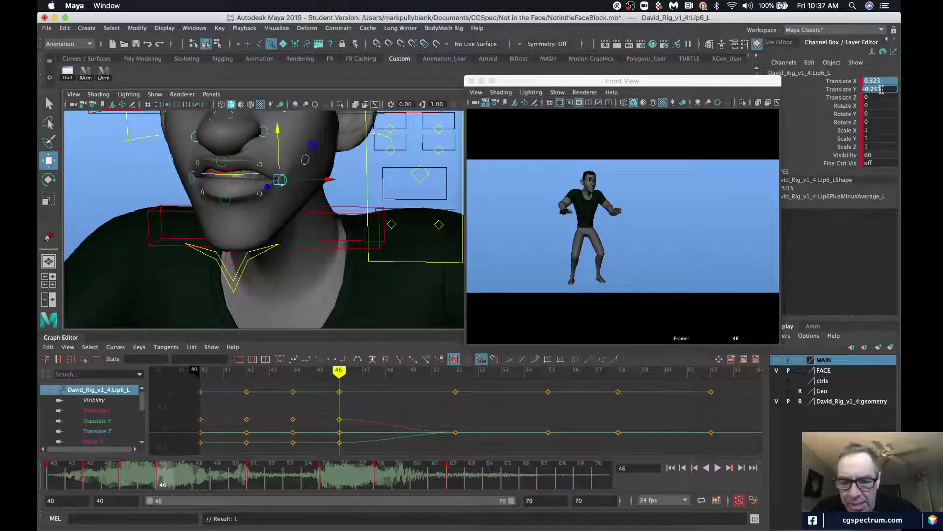
{"action": "type", "text": "0"}
{"action": "key", "text": "Return"}
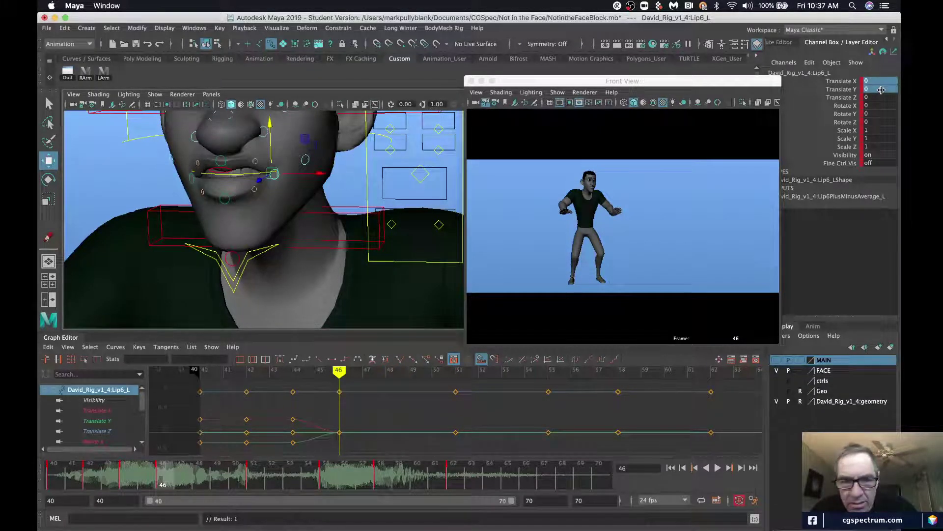
- Playblast the front view, enlarge the preview movie to replay the animation with sound, and close it
{"action": "left_click", "coordinate": [124, 477]}
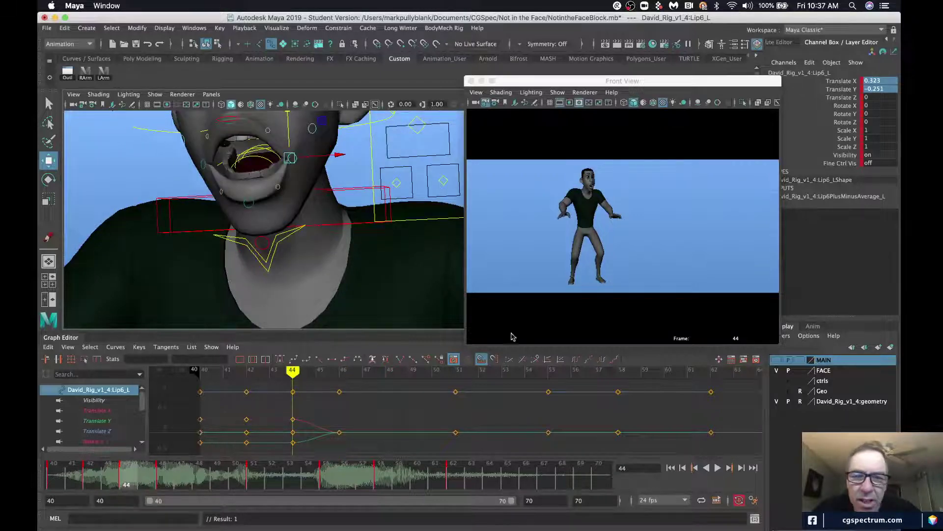
{"action": "left_click", "coordinate": [642, 236]}
{"action": "key", "text": "alt+p"}
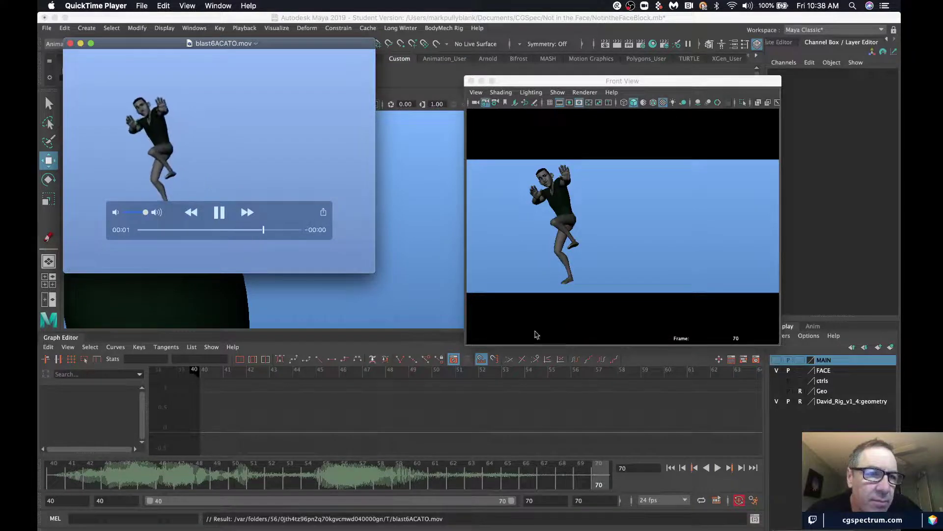
{"action": "left_click_drag", "start_coordinate": [371, 270], "coordinate": [546, 402]}
{"action": "key", "text": "space"}
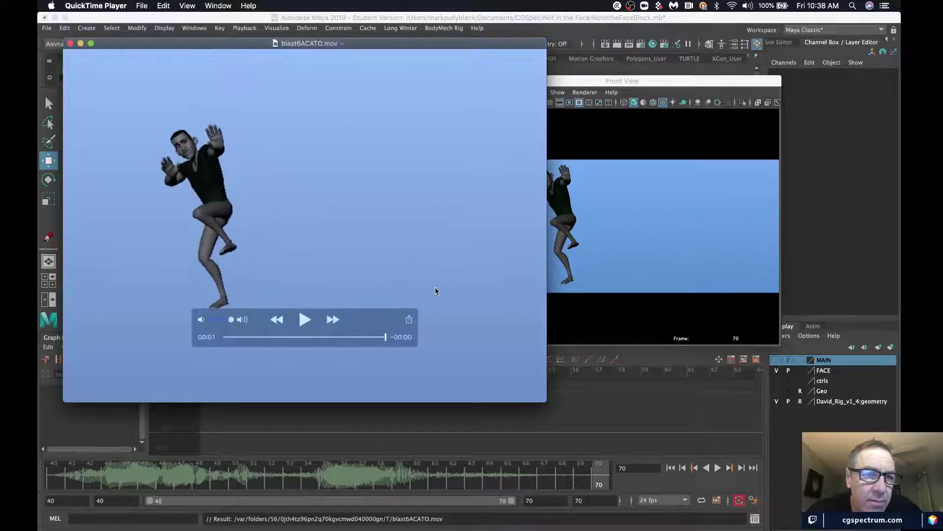
{"action": "key", "text": "space"}
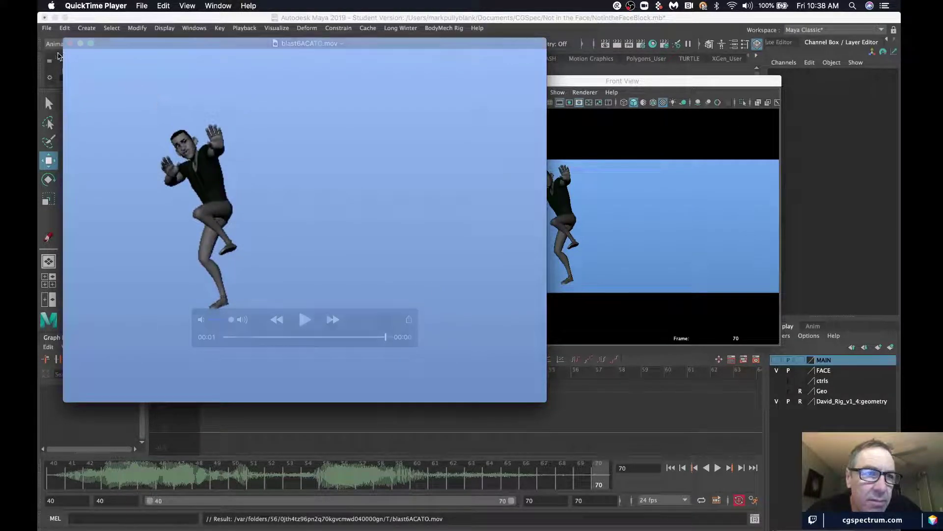
{"action": "left_click", "coordinate": [70, 43]}
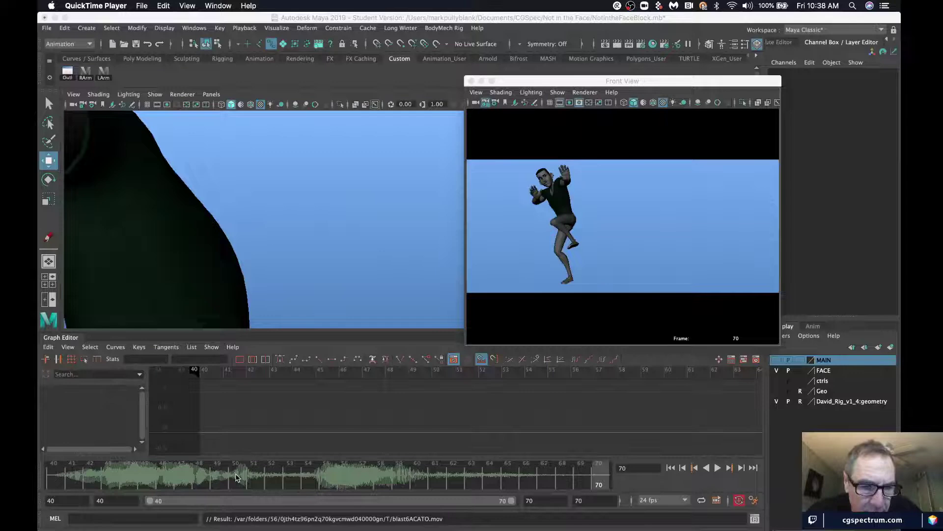
- Select all the facial controls around the head and shift their frame 51 keys to frame 52
{"action": "left_click", "coordinate": [238, 475]}
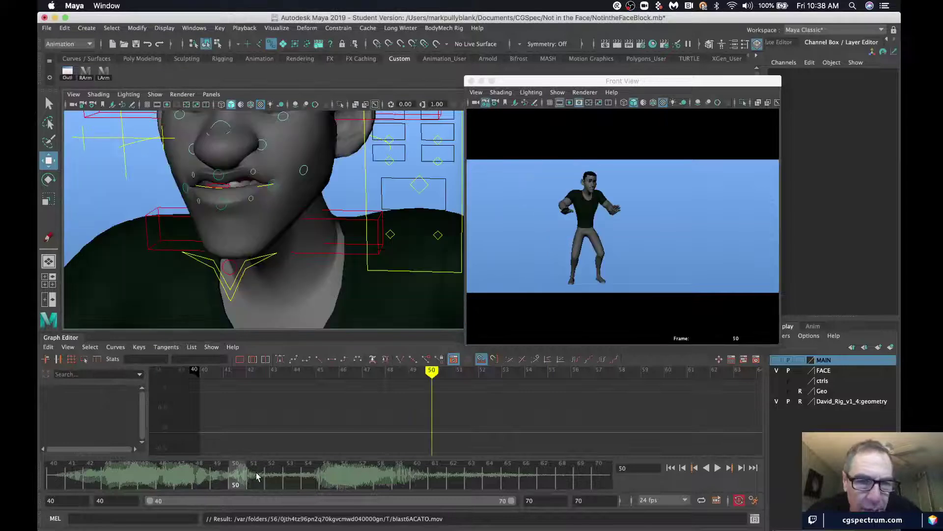
{"action": "scroll", "coordinate": [254, 229], "scroll_direction": "down", "scroll_amount": 5}
{"action": "scroll", "coordinate": [245, 173], "scroll_direction": "down", "scroll_amount": 5}
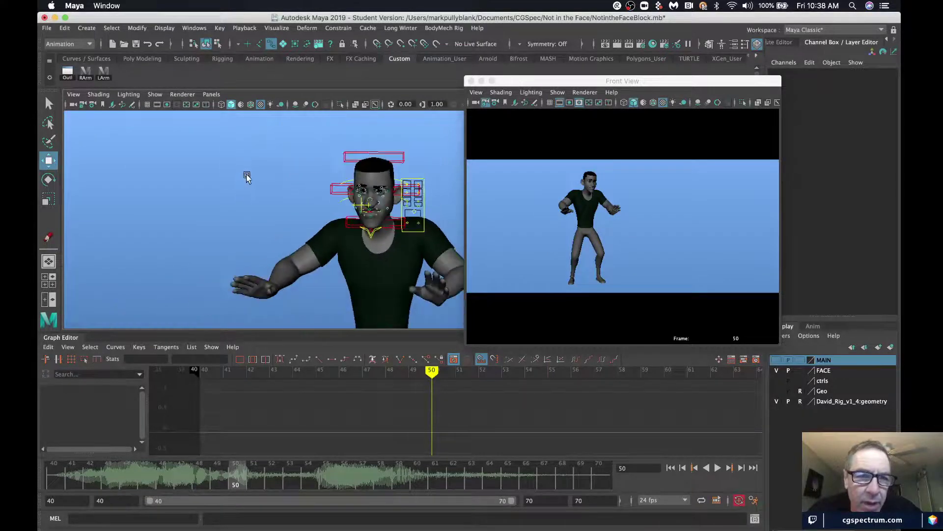
{"action": "left_click_drag", "start_coordinate": [246, 137], "coordinate": [580, 379]}
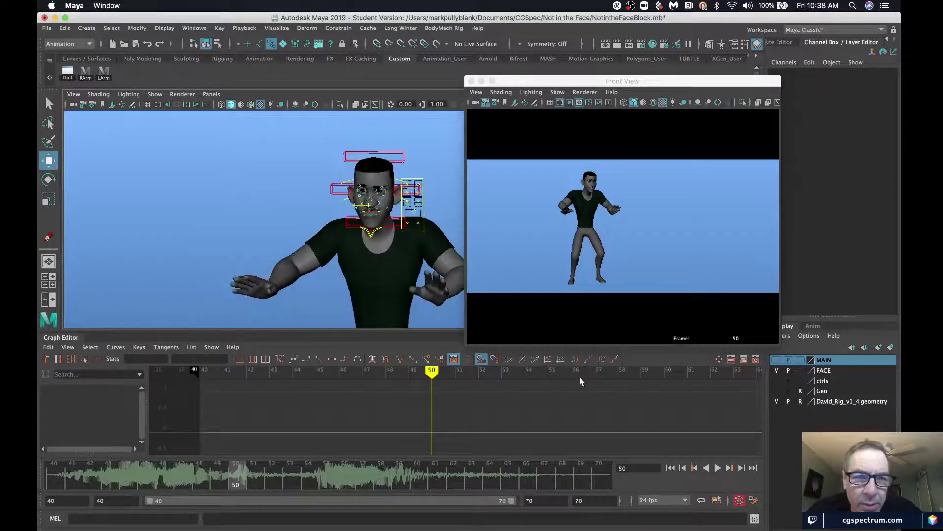
{"action": "mouse_move", "coordinate": [247, 479]}
{"action": "left_mouse_down"}
{"action": "mouse_move", "coordinate": [255, 484]}
{"action": "mouse_move", "coordinate": [129, 479]}
{"action": "mouse_move", "coordinate": [252, 484]}
{"action": "left_mouse_up"}
- Scrub the dialogue between frames 46 and 52 and key all the facial controls at frame 48
{"action": "left_click_drag", "start_coordinate": [161, 473], "coordinate": [251, 485]}
{"action": "left_click", "coordinate": [236, 482]}
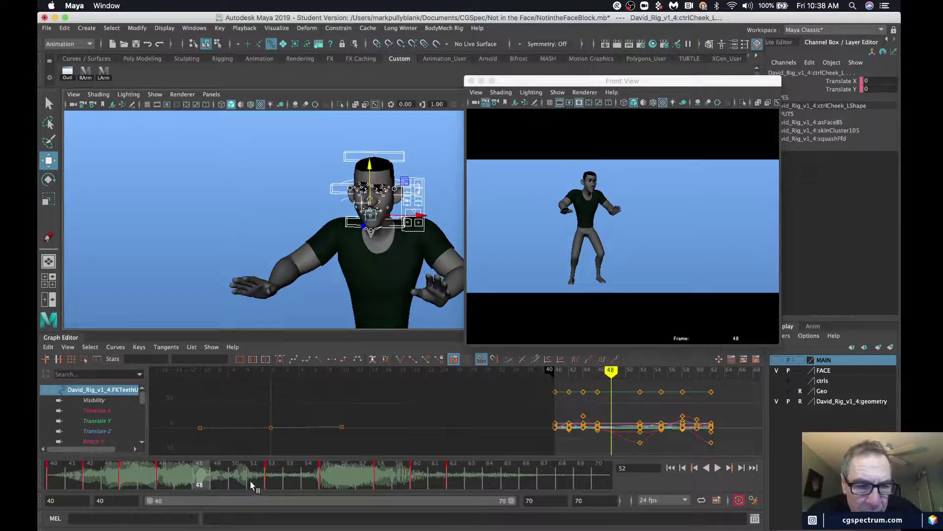
{"action": "left_click", "coordinate": [226, 474]}
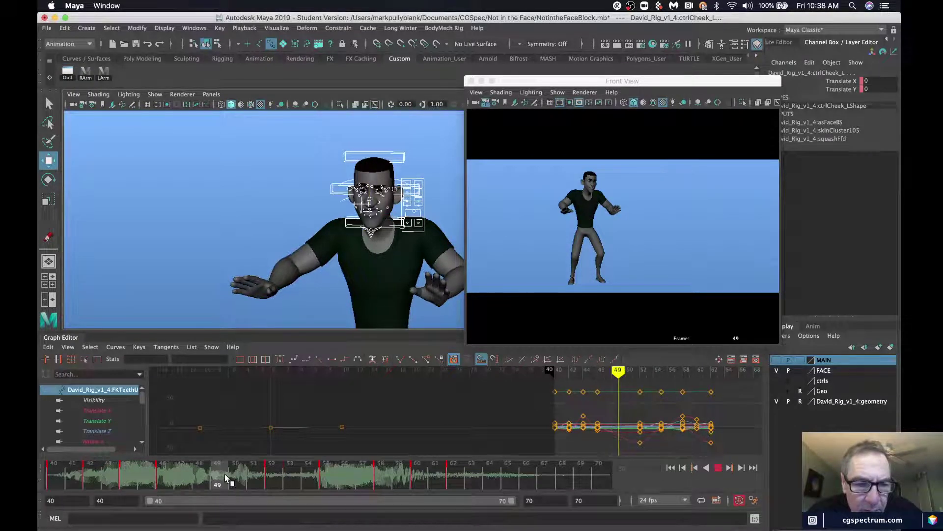
{"action": "mouse_move", "coordinate": [225, 474]}
{"action": "left_mouse_down"}
{"action": "mouse_move", "coordinate": [238, 478]}
{"action": "mouse_move", "coordinate": [170, 472]}
{"action": "mouse_move", "coordinate": [229, 480]}
{"action": "left_mouse_up"}
{"action": "key", "text": "Up"}
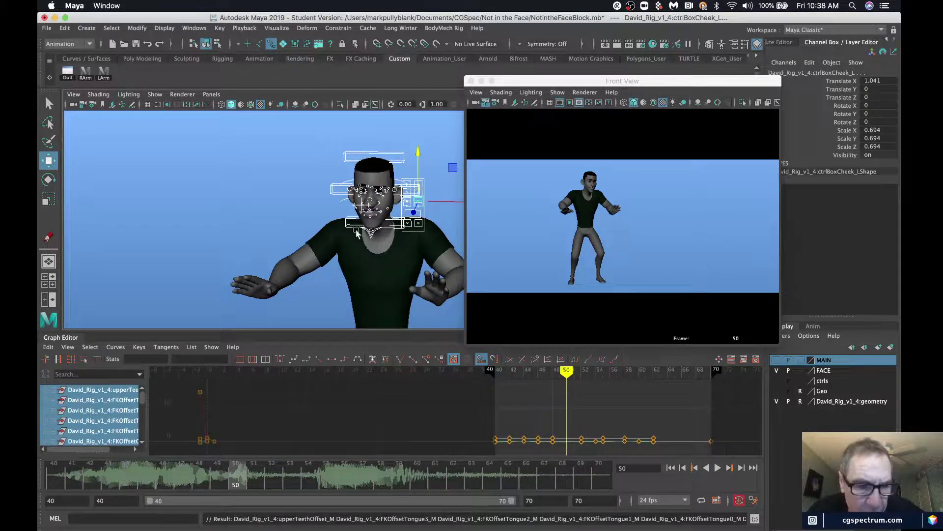
{"action": "left_click", "coordinate": [372, 235]}
{"action": "key", "text": "z"}
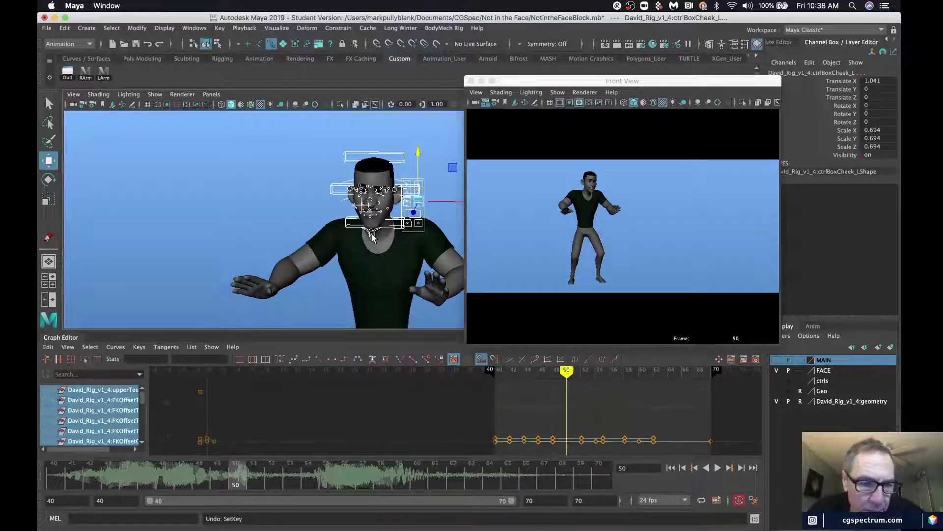
{"action": "key", "text": "z"}
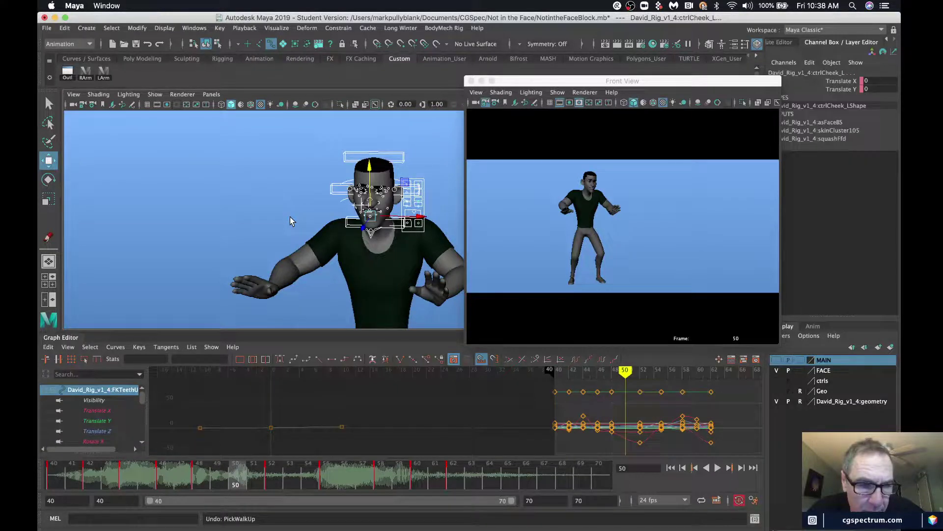
- Key all the facial controls at frame 50 and rotate the jaw control to close the mouth there
{"action": "key", "text": "s"}
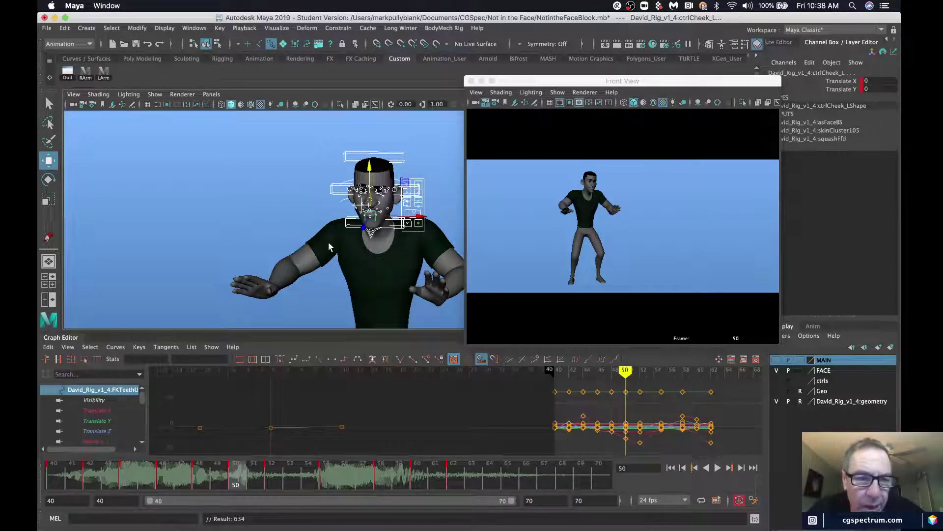
{"action": "scroll", "coordinate": [367, 236], "scroll_direction": "up", "scroll_amount": 3}
{"action": "middle_click_drag", "start_coordinate": [367, 236], "coordinate": [334, 245], "text": "alt"}
{"action": "left_click_drag", "start_coordinate": [334, 245], "coordinate": [347, 246], "text": "alt"}
{"action": "scroll", "coordinate": [294, 226], "scroll_direction": "up", "scroll_amount": 3}
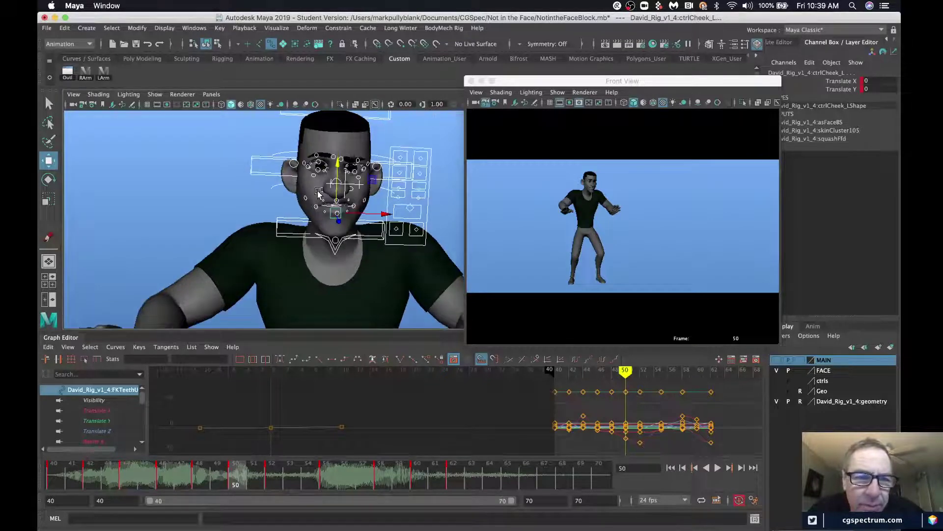
{"action": "middle_click_drag", "start_coordinate": [314, 185], "coordinate": [338, 267], "text": "alt"}
{"action": "left_click", "coordinate": [349, 269]}
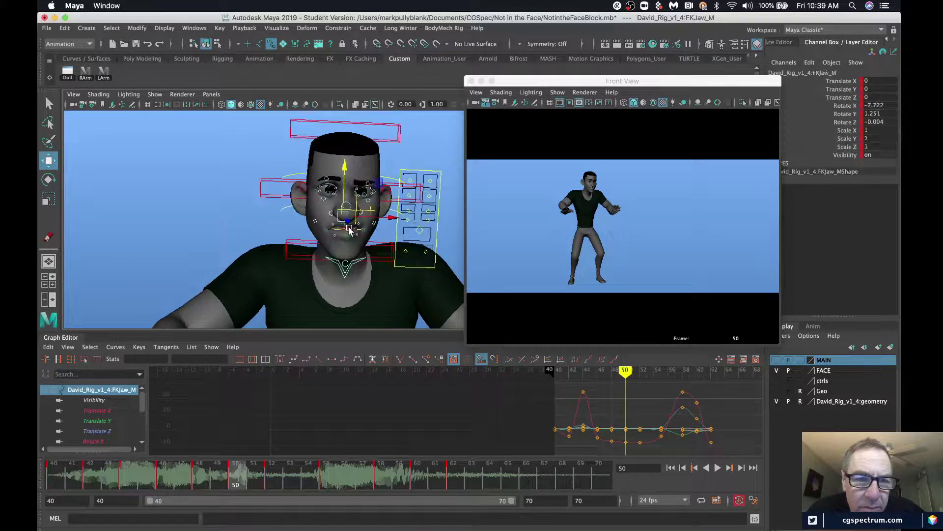
{"action": "key", "text": "e"}
{"action": "left_click_drag", "start_coordinate": [347, 212], "coordinate": [328, 189]}
- Select the brow controls on both eyebrows, copy their frame 46 pose to a key at frame 50, and scrub to check it
{"action": "left_click", "coordinate": [330, 182]}
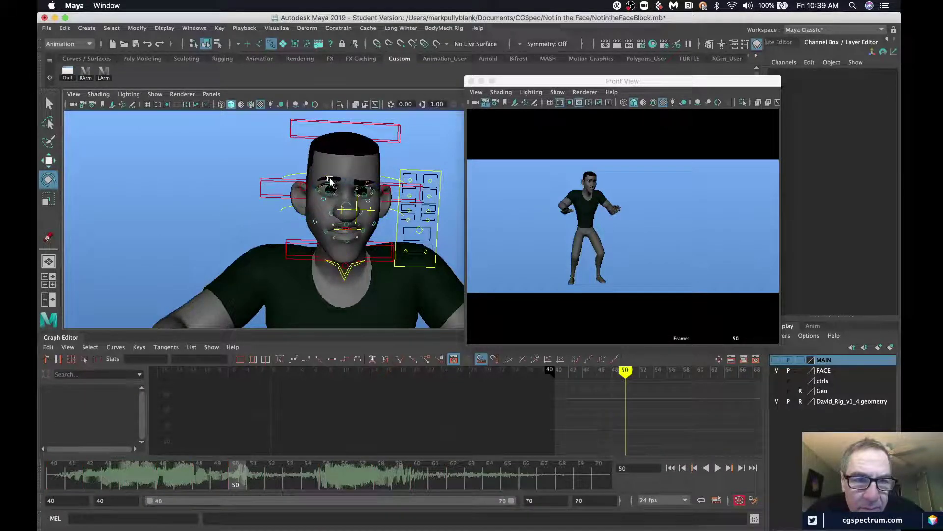
{"action": "left_click", "coordinate": [328, 182]}
{"action": "key", "text": "q"}
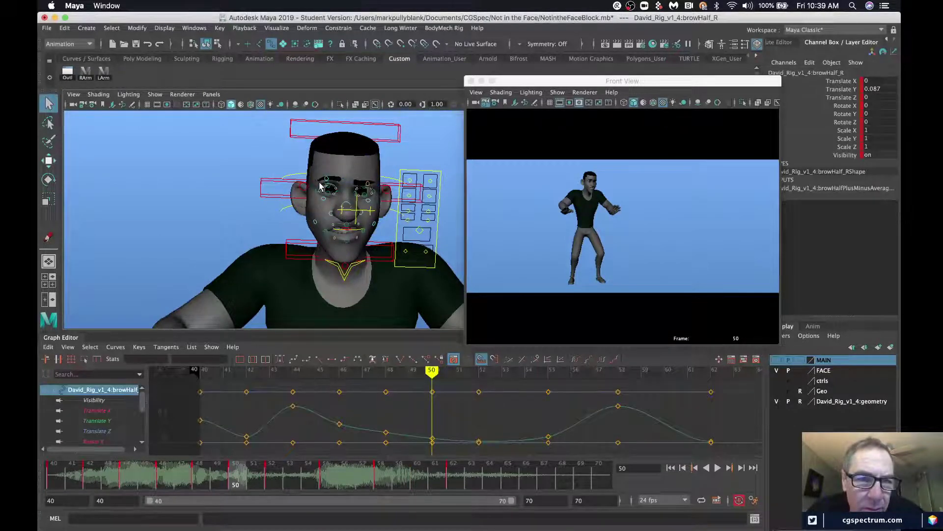
{"action": "right_click_drag", "start_coordinate": [319, 187], "coordinate": [359, 188], "text": "alt"}
{"action": "middle_click_drag", "start_coordinate": [359, 187], "coordinate": [283, 188], "text": "alt"}
{"action": "left_click", "coordinate": [262, 169]}
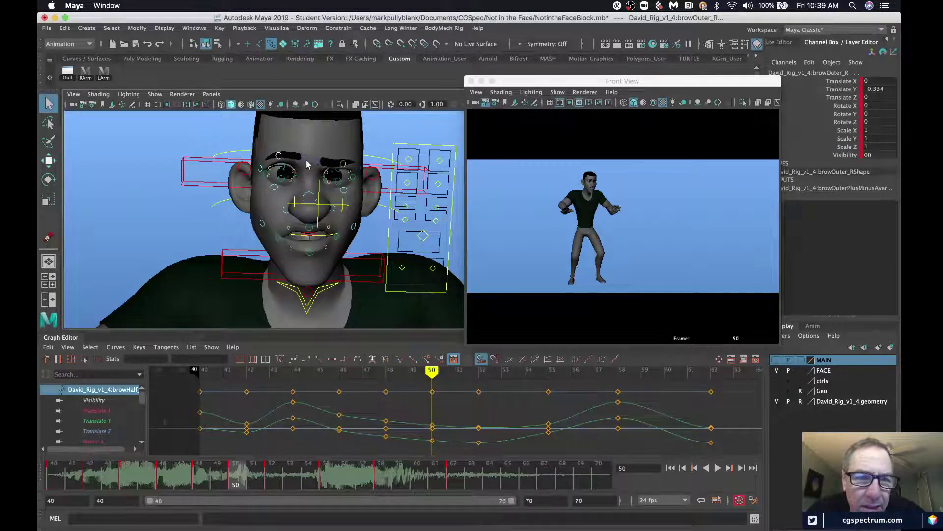
{"action": "left_click", "coordinate": [306, 161], "text": "shift"}
{"action": "left_click", "coordinate": [317, 164], "text": "shift"}
{"action": "left_click", "coordinate": [342, 165], "text": "shift"}
{"action": "left_click", "coordinate": [361, 171], "text": "shift"}
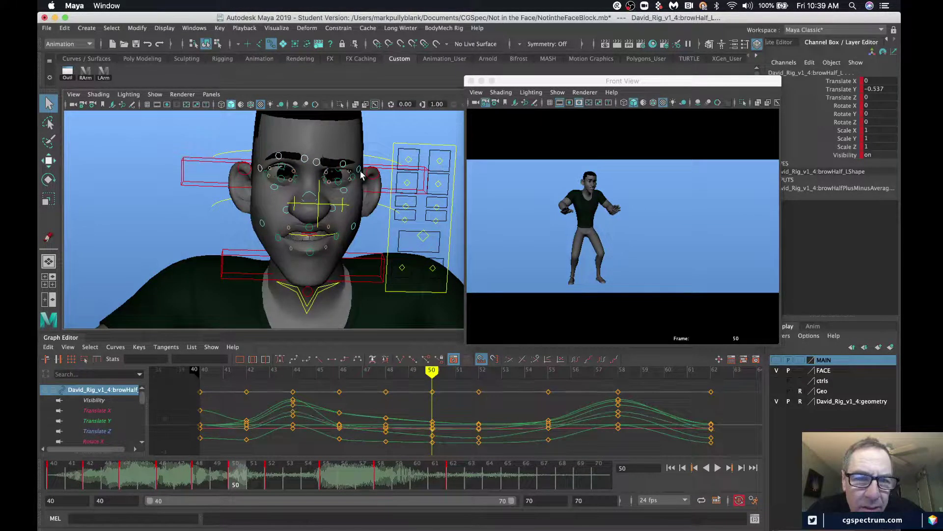
{"action": "left_click", "coordinate": [359, 171], "text": "shift"}
{"action": "left_click_drag", "start_coordinate": [203, 475], "coordinate": [160, 474]}
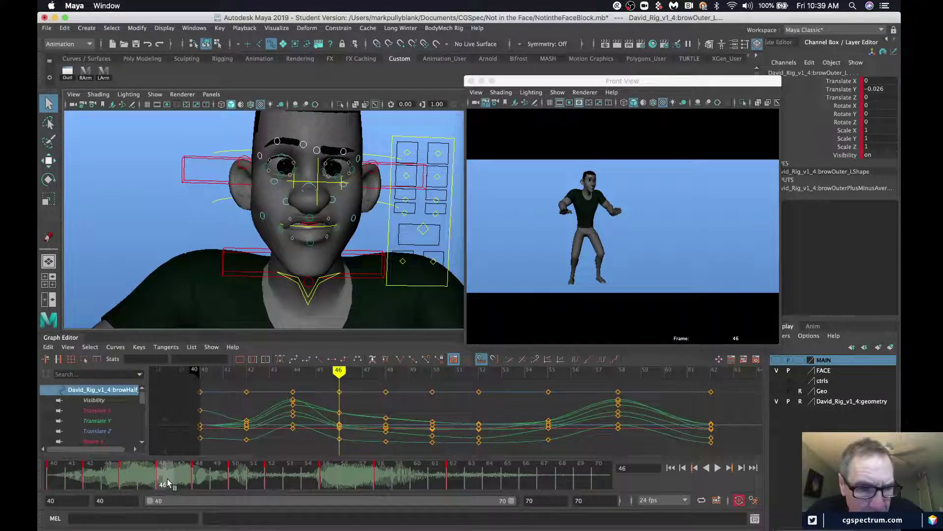
{"action": "left_click", "coordinate": [270, 475]}
{"action": "left_click", "coordinate": [235, 482]}
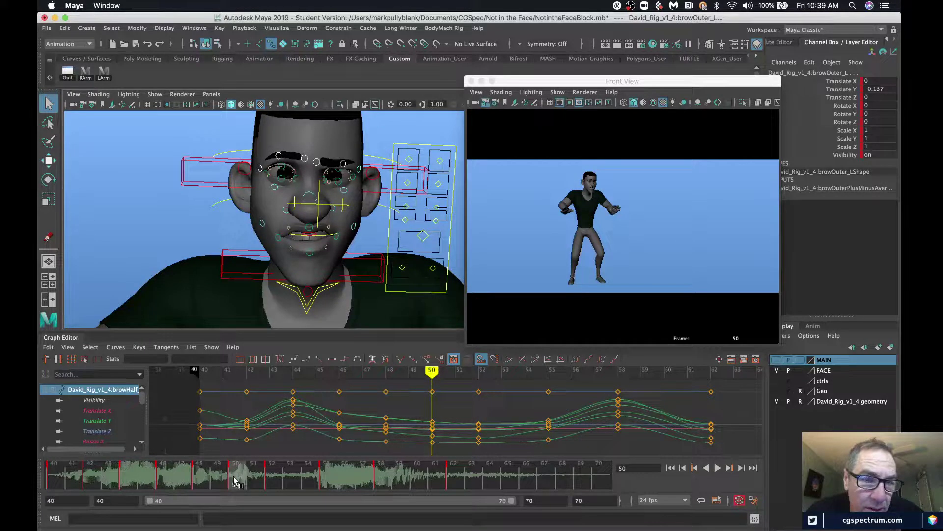
{"action": "left_click_drag", "start_coordinate": [162, 479], "coordinate": [234, 469]}
{"action": "key", "text": "s"}
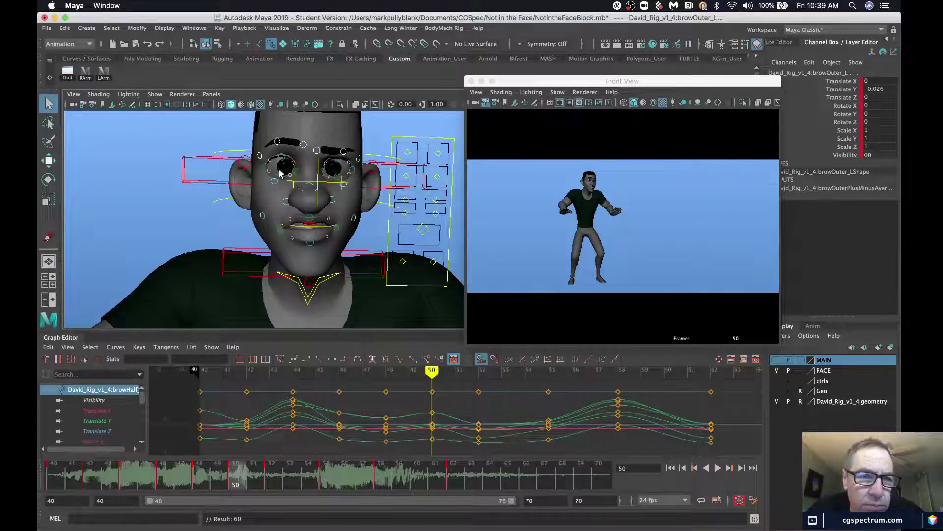
{"action": "left_click_drag", "start_coordinate": [170, 476], "coordinate": [236, 484]}
- Show the MAIN control layer and key the FK head control at frame 48
{"action": "middle_click_drag", "start_coordinate": [219, 179], "coordinate": [215, 234], "text": "alt"}
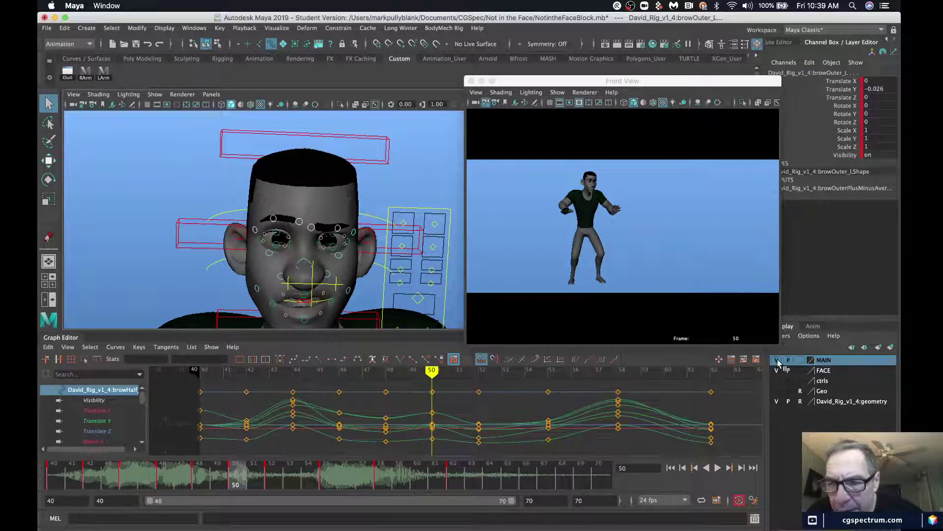
{"action": "left_click", "coordinate": [777, 360]}
{"action": "left_click", "coordinate": [305, 166]}
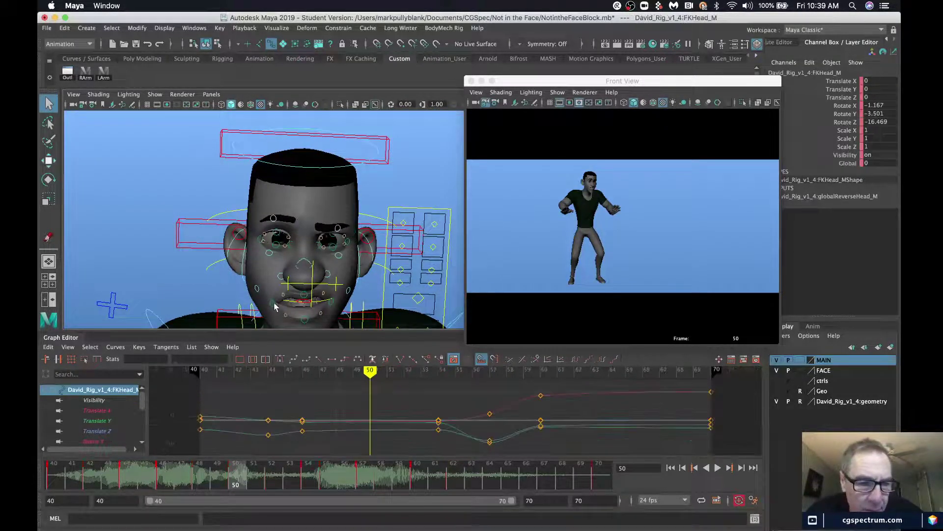
{"action": "left_click", "coordinate": [208, 476]}
{"action": "key", "text": "s"}
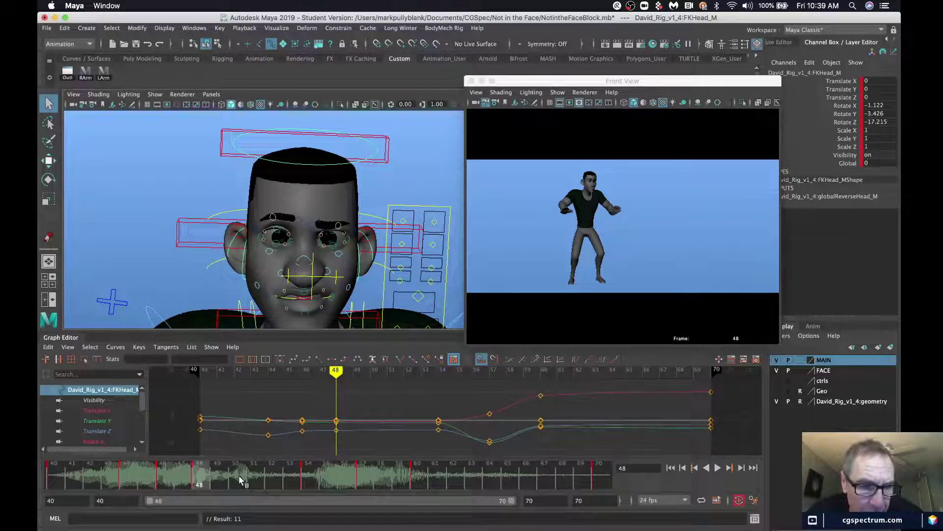
- Rotate the FK head control to a Rotate Z of about -18.4 at frame 50
{"action": "left_click", "coordinate": [240, 476]}
{"action": "key", "text": "e"}
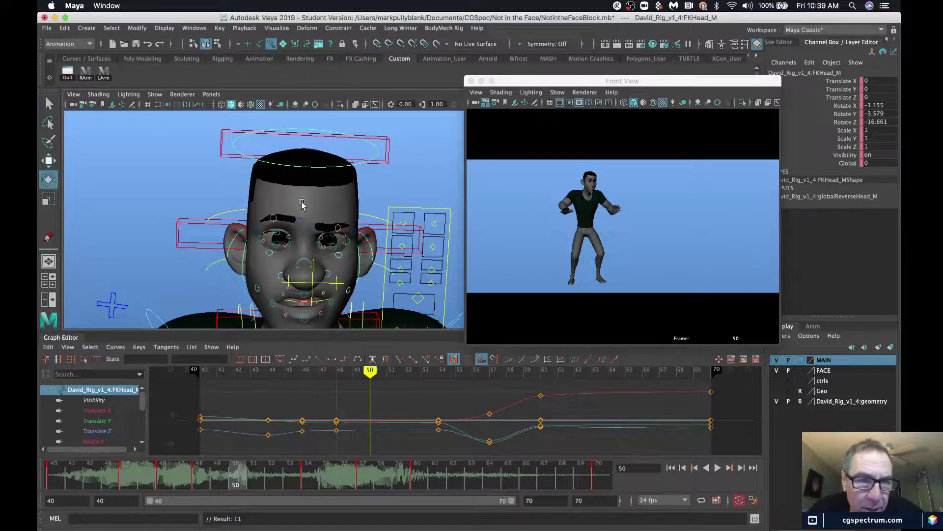
{"action": "left_click_drag", "start_coordinate": [300, 242], "coordinate": [298, 251]}
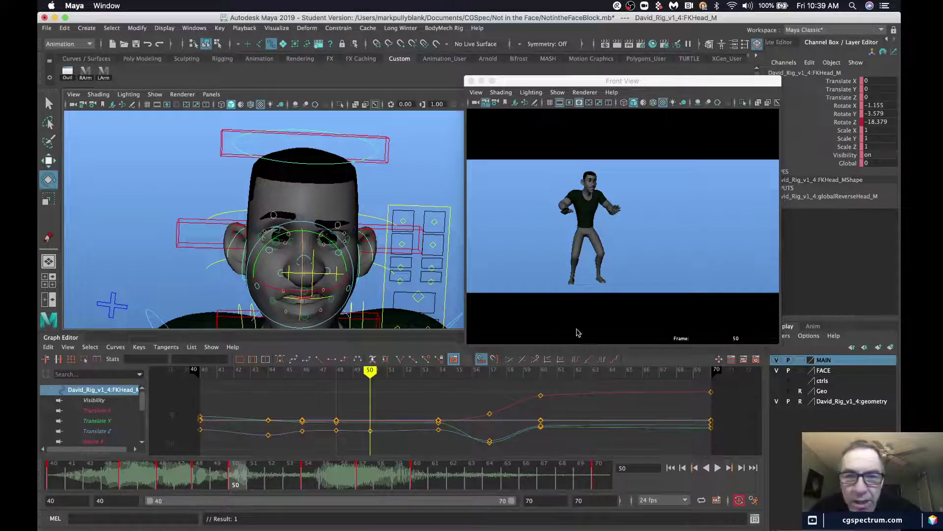
- Playblast the front view again to review the revised face and head poses
{"action": "left_click", "coordinate": [652, 260]}
{"action": "key", "text": "alt+p"}
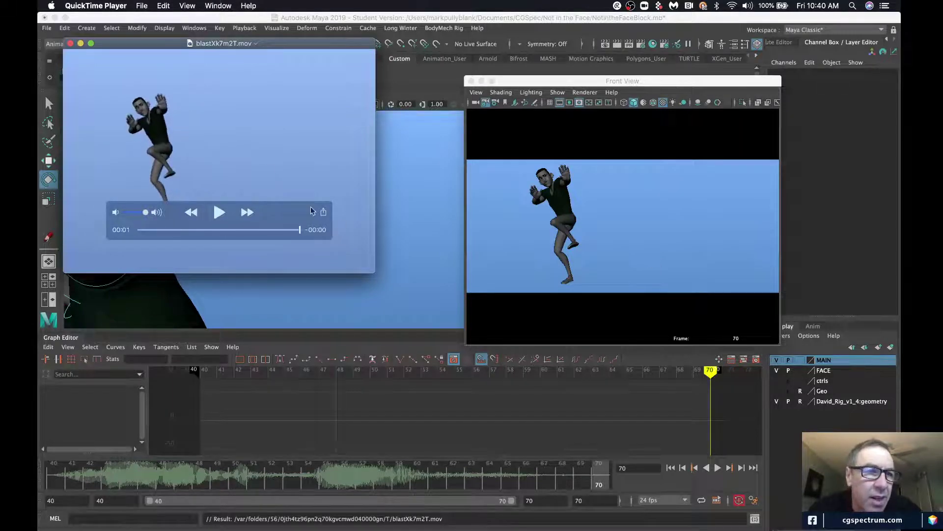
- Close the playblast and rotate the FK head control to a Rotate Z of about -21.6 at frame 50
{"action": "left_click", "coordinate": [70, 43]}
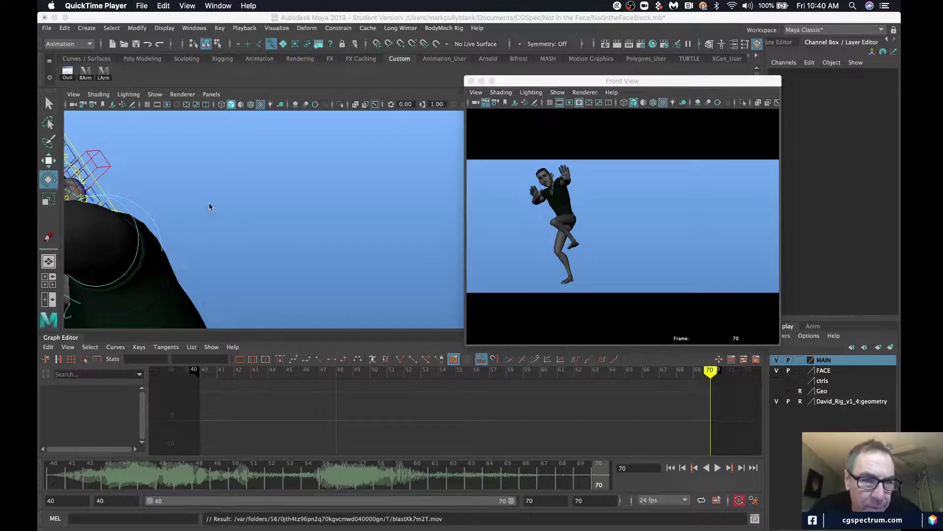
{"action": "left_click", "coordinate": [272, 485]}
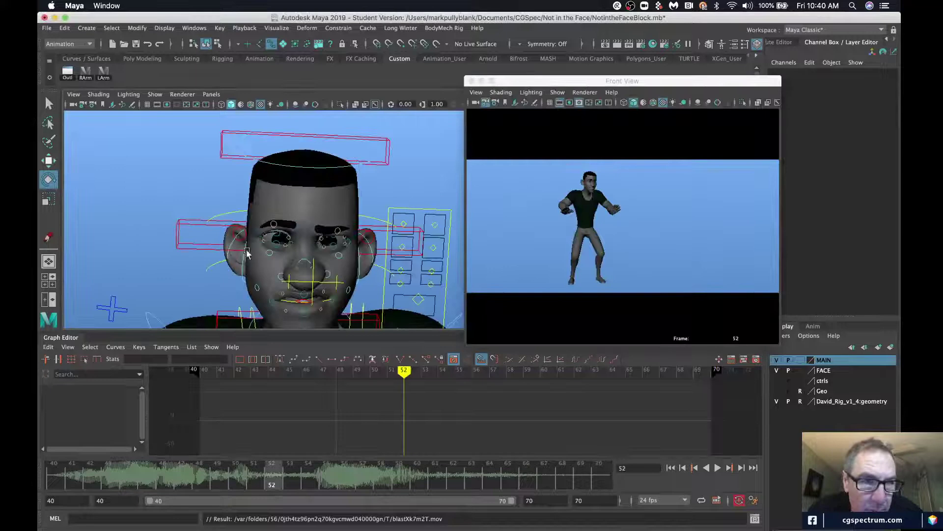
{"action": "left_click", "coordinate": [320, 167]}
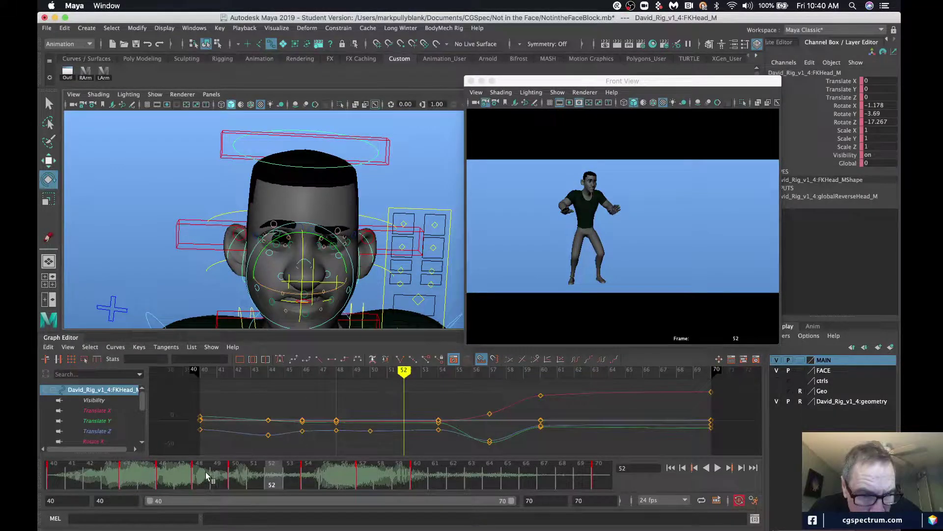
{"action": "left_click_drag", "start_coordinate": [200, 475], "coordinate": [234, 482]}
{"action": "left_click_drag", "start_coordinate": [302, 264], "coordinate": [300, 258]}
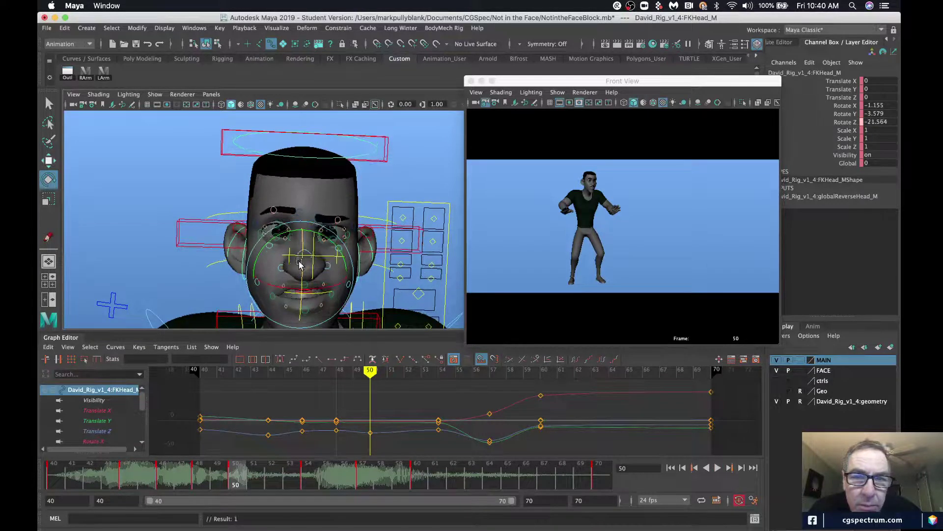
- Move the FK head key from frame 50 to 51 and rotate the head to a Rotate Z of about -25.8
{"action": "left_click", "coordinate": [239, 483], "text": "shift"}
{"action": "mouse_move", "coordinate": [248, 485]}
{"action": "left_mouse_down"}
{"action": "mouse_move", "coordinate": [199, 486]}
{"action": "mouse_move", "coordinate": [272, 484]}
{"action": "mouse_move", "coordinate": [261, 483]}
{"action": "left_mouse_up"}
{"action": "left_click_drag", "start_coordinate": [275, 267], "coordinate": [278, 256]}
- Playblast the front view to review the retimed head key, then close the movie
{"action": "left_click", "coordinate": [52, 479]}
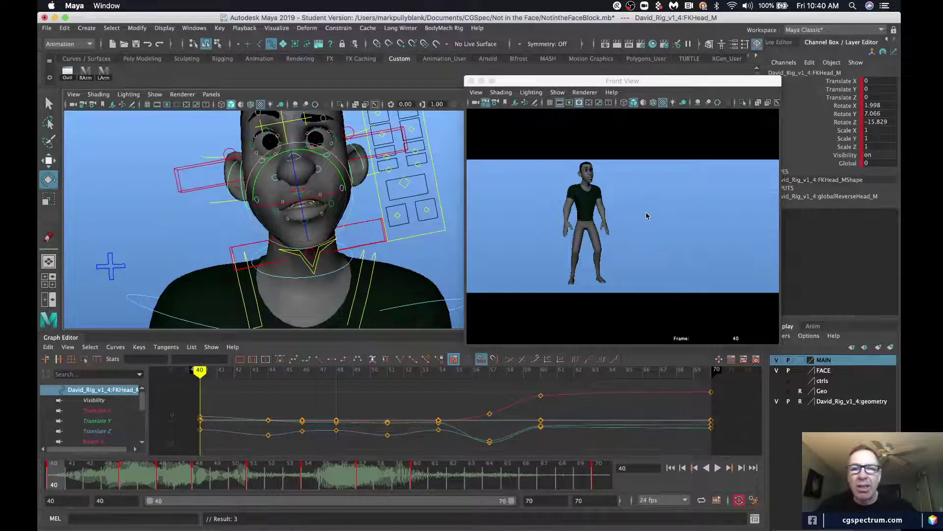
{"action": "left_click", "coordinate": [664, 220]}
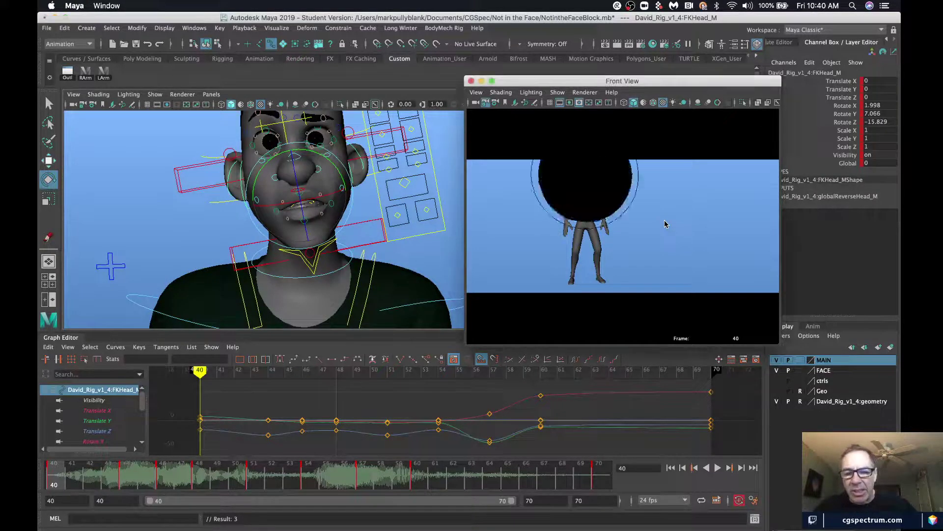
{"action": "key", "text": "alt+p"}
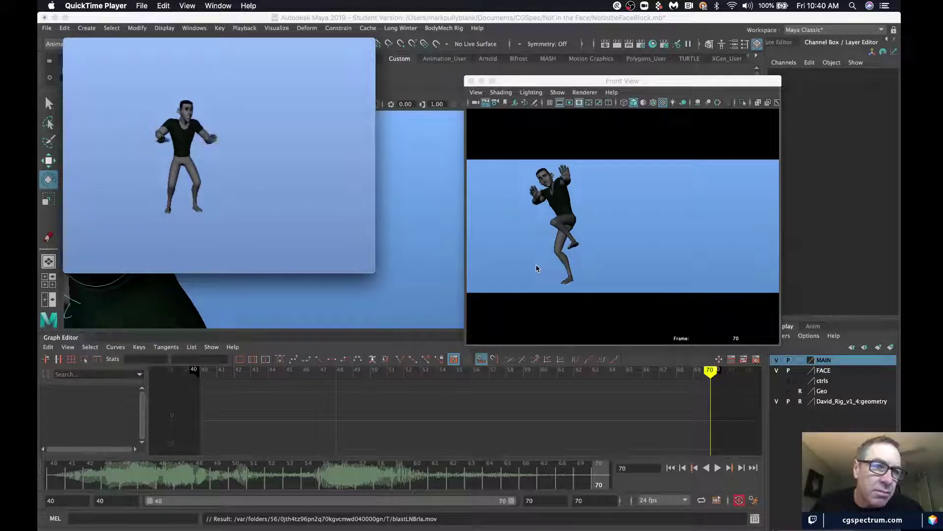
{"action": "left_click", "coordinate": [219, 211]}
{"action": "left_click", "coordinate": [70, 44]}
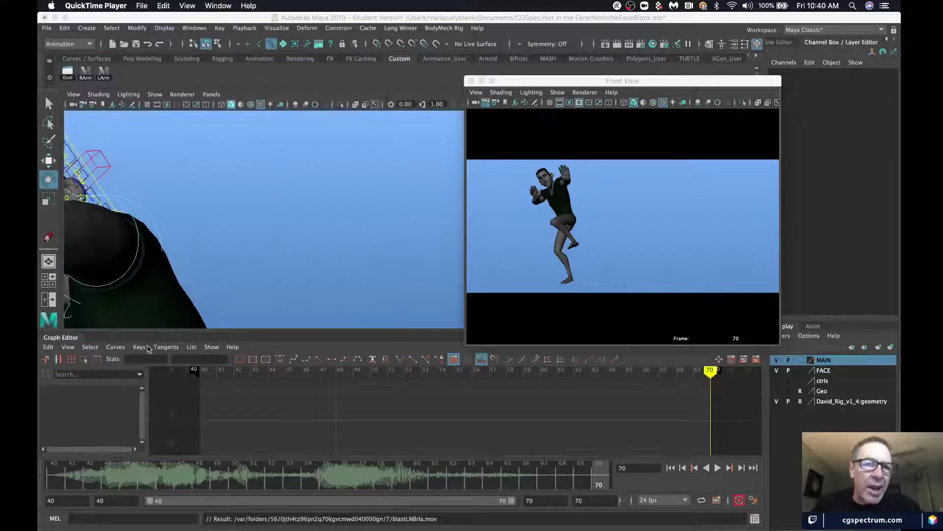
- Rotate the FK head control slightly at frame 54 and play back the motion around frame 51 to check it
{"action": "left_click", "coordinate": [224, 470]}
{"action": "left_click", "coordinate": [253, 473]}
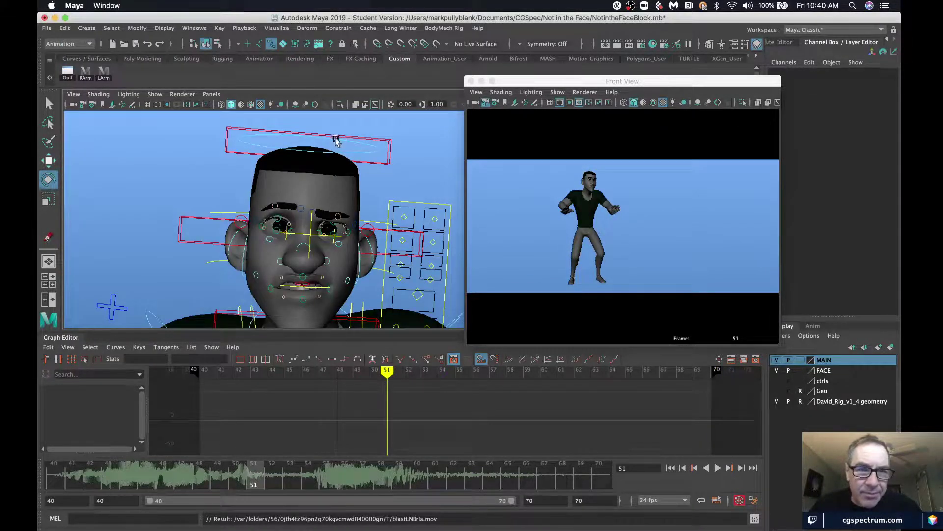
{"action": "left_click", "coordinate": [333, 150]}
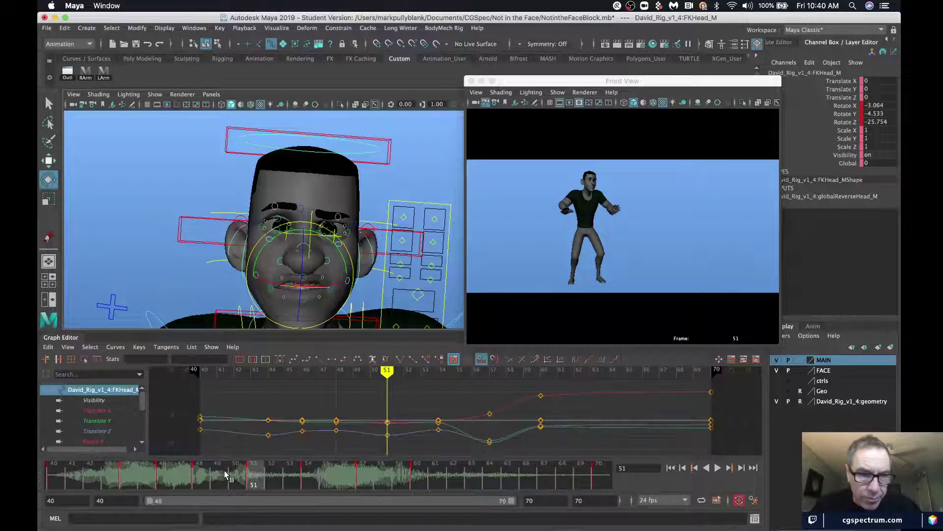
{"action": "left_click_drag", "start_coordinate": [224, 470], "coordinate": [306, 476]}
{"action": "left_click_drag", "start_coordinate": [302, 286], "coordinate": [301, 274]}
{"action": "key", "text": "alt+v"}
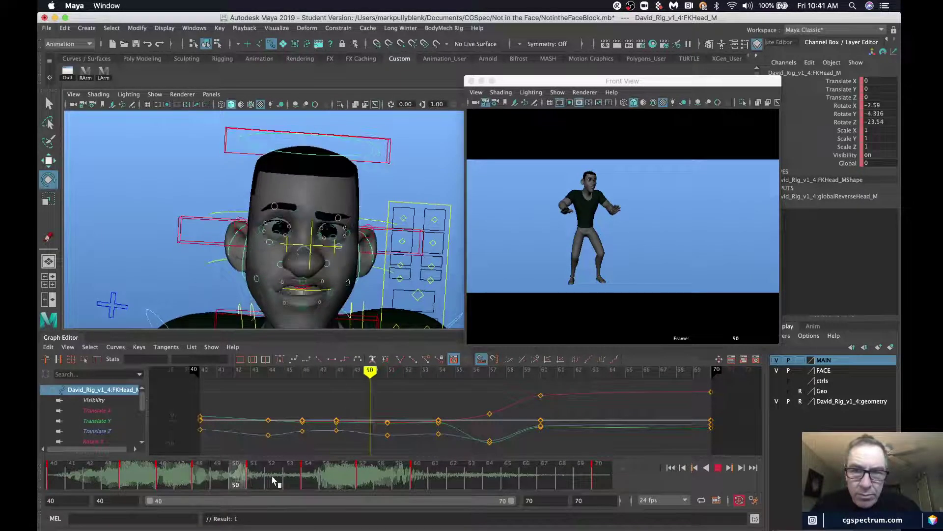
{"action": "left_click", "coordinate": [246, 475]}
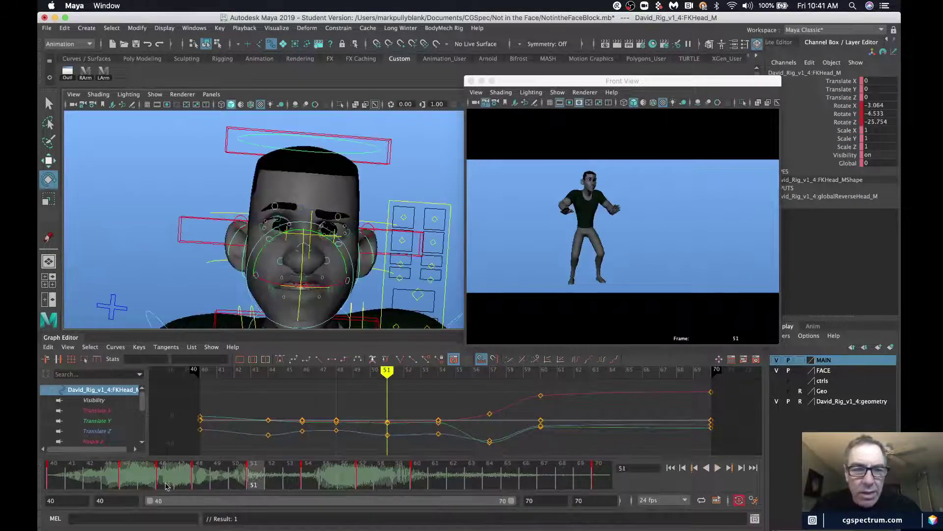
- Playblast the front view and replay the movie several times to judge the head motion, then close it
{"action": "left_click", "coordinate": [703, 249]}
{"action": "key", "text": "alt+v"}
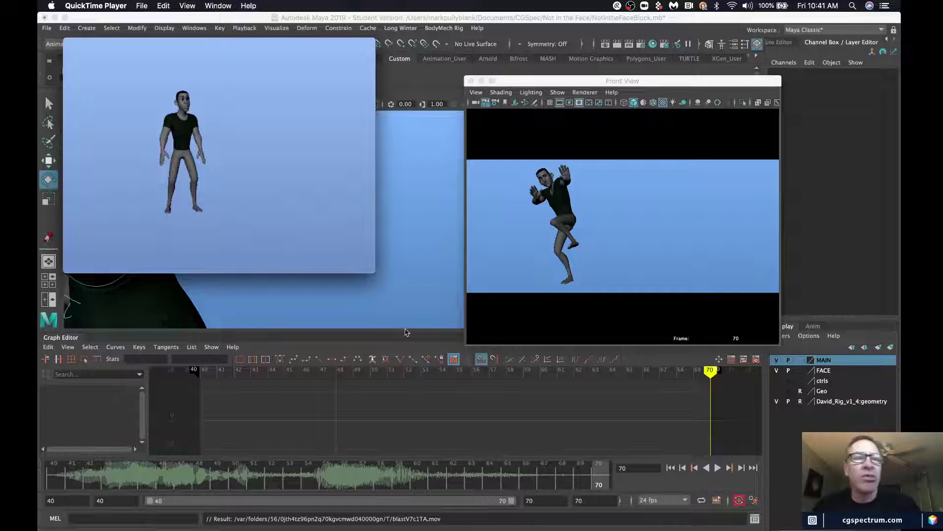
{"action": "mouse_move", "coordinate": [264, 228]}
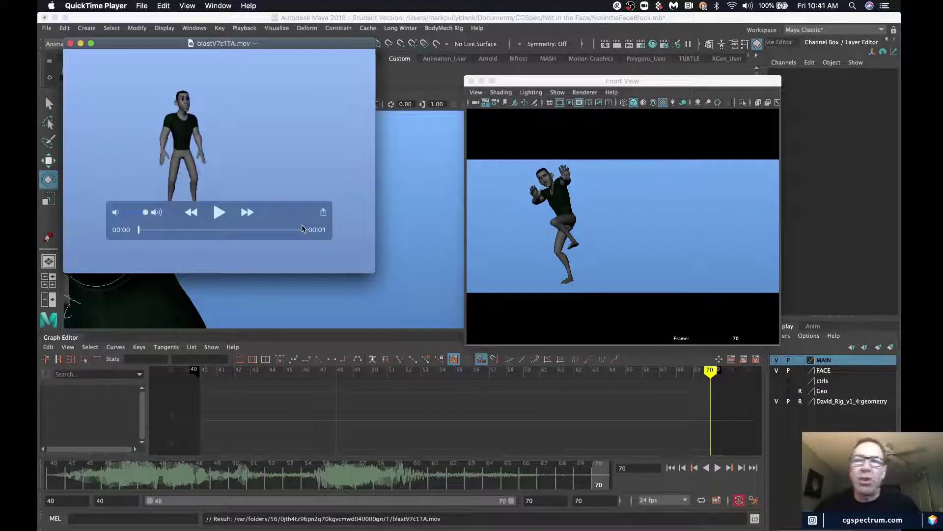
{"action": "key", "text": "space"}
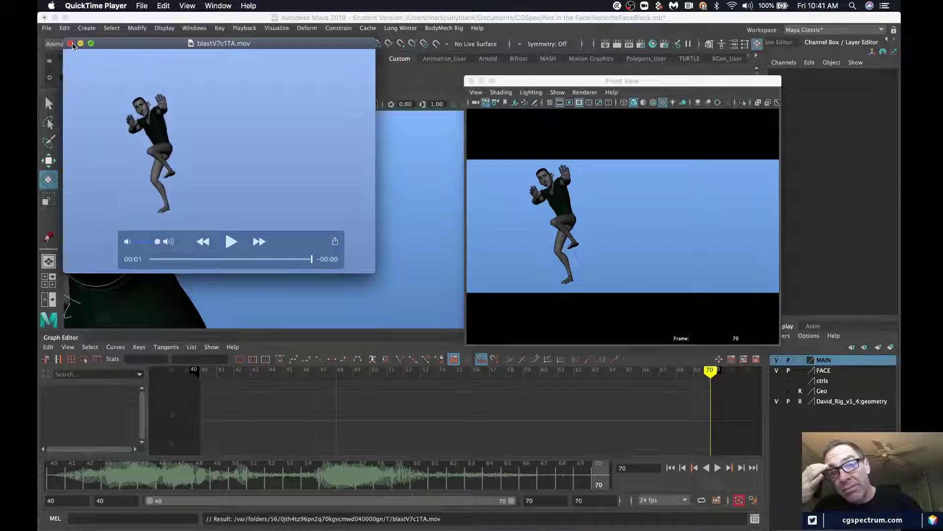
{"action": "key", "text": "space"}
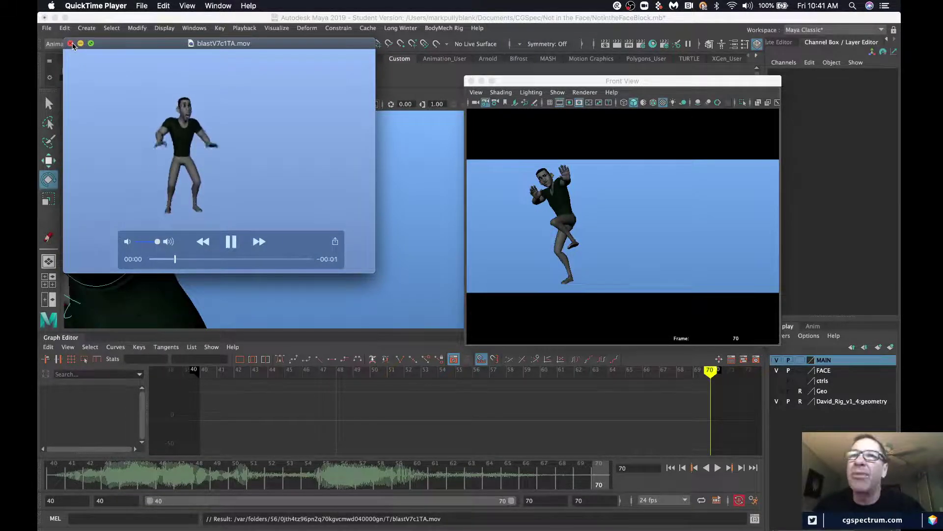
{"action": "key", "text": "space"}
{"action": "key", "text": "space"}
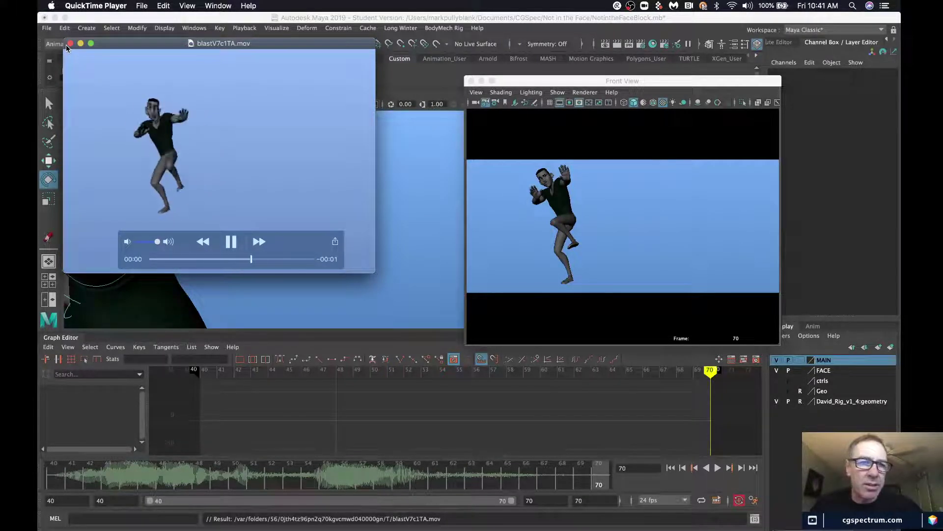
{"action": "key", "text": "space"}
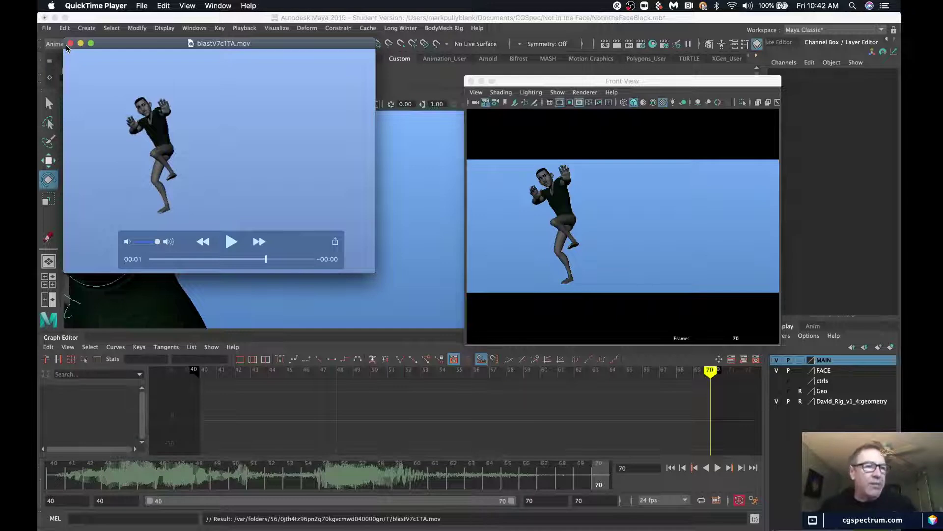
{"action": "left_click", "coordinate": [70, 44]}
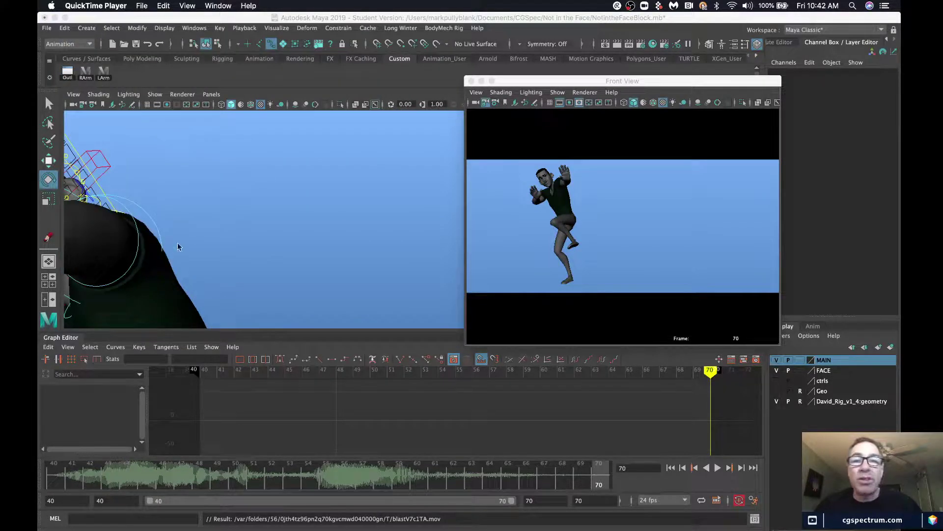
- Frame the whole upper body and rotate the FK head control to about X 14.1, Y -6.2, Z -21.1 at frame 42
{"action": "left_click", "coordinate": [54, 482]}
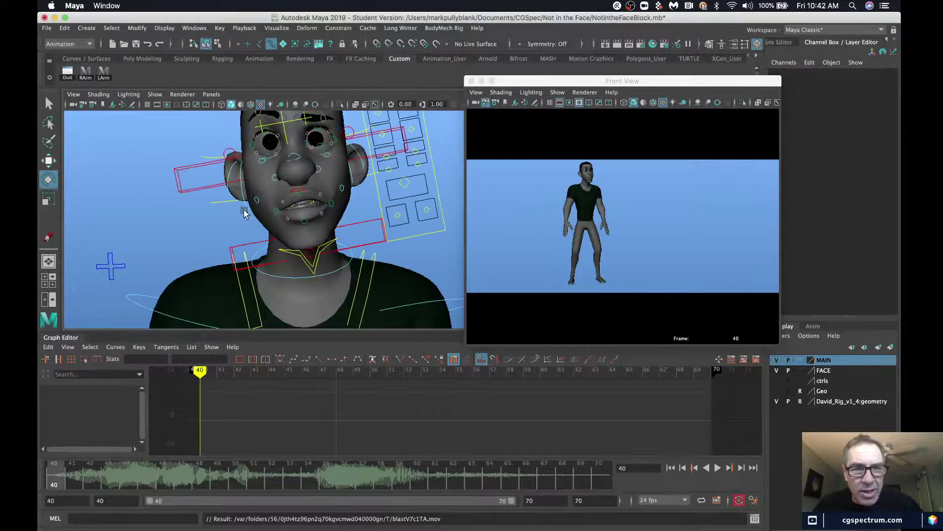
{"action": "key", "text": "a"}
{"action": "left_click", "coordinate": [335, 178]}
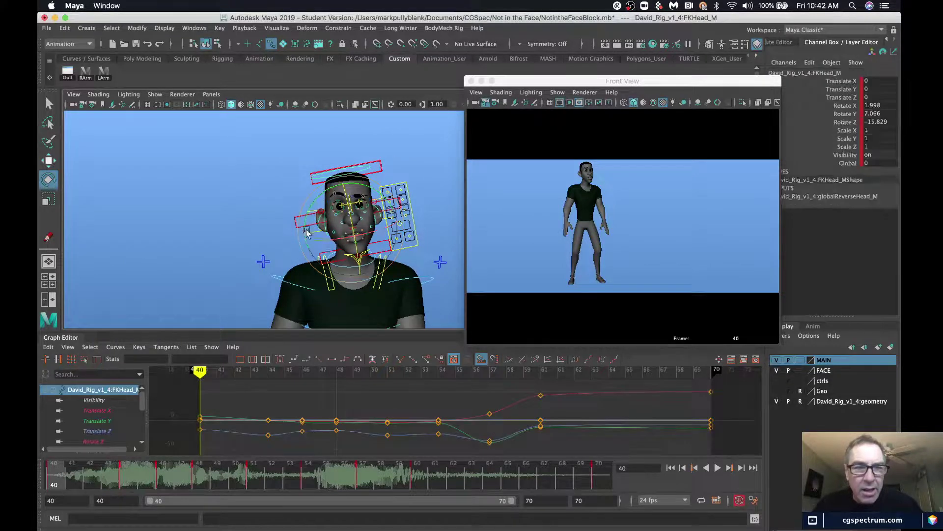
{"action": "key", "text": "alt+period"}
{"action": "key", "text": "alt+period"}
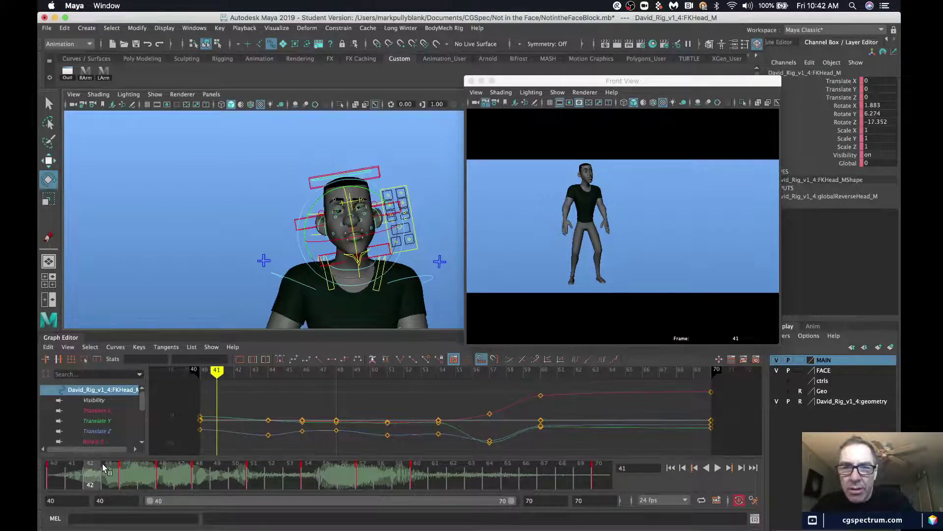
{"action": "left_click_drag", "start_coordinate": [331, 247], "coordinate": [330, 222]}
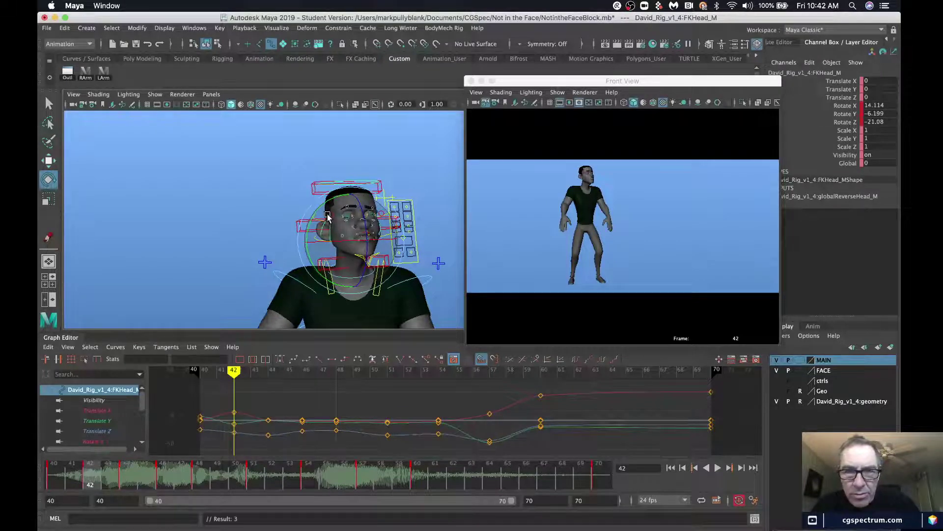
- Turn and tilt the FK head control at frame 44 to contrast with the frame 42 pose, and scrub through it
{"action": "left_click_drag", "start_coordinate": [56, 475], "coordinate": [127, 477]}
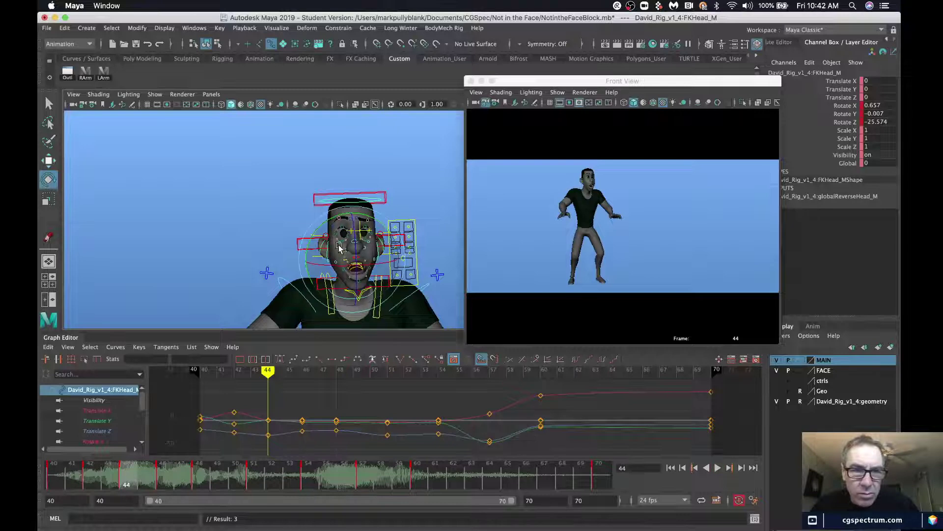
{"action": "left_click_drag", "start_coordinate": [332, 246], "coordinate": [309, 235]}
{"action": "left_click_drag", "start_coordinate": [144, 482], "coordinate": [175, 478]}
- Playblast the front view to review the head turns at frames 42 and 44, then close the movie
{"action": "left_click", "coordinate": [727, 224]}
{"action": "key", "text": "alt+v"}
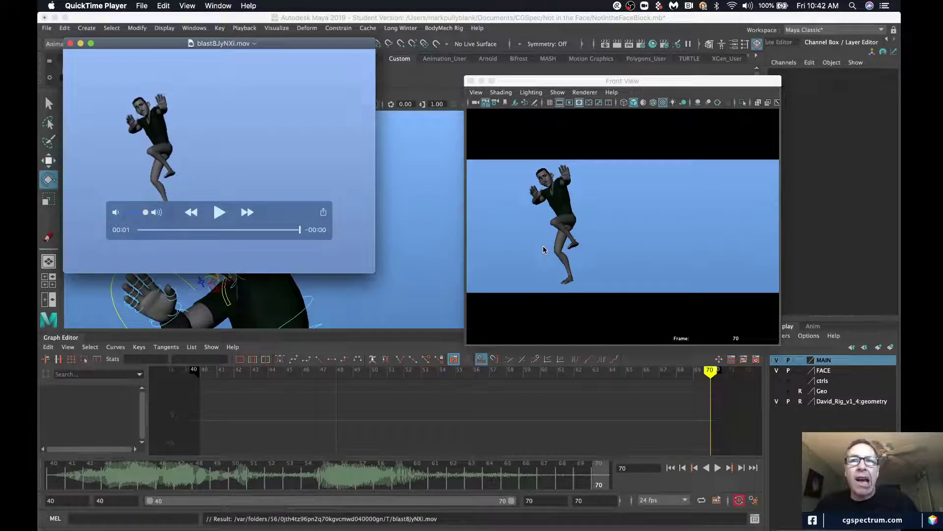
{"action": "key", "text": "space"}
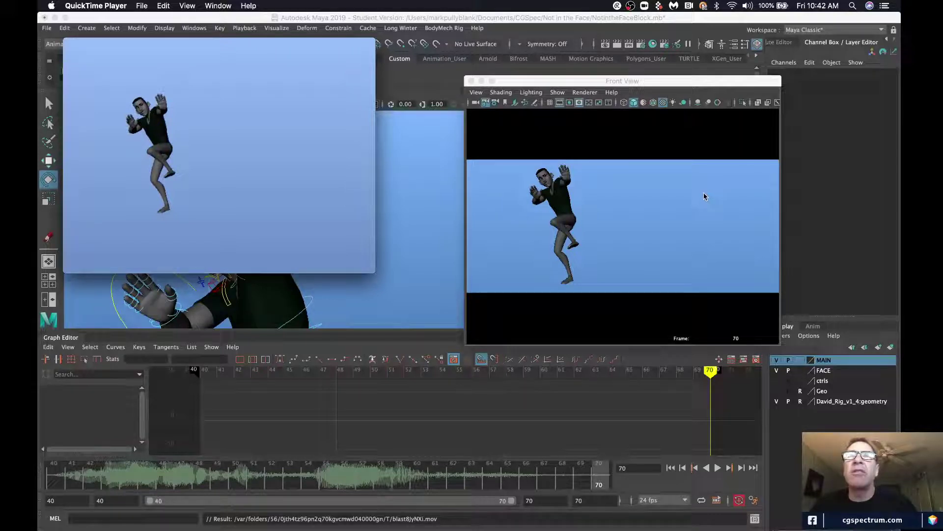
{"action": "key", "text": "space"}
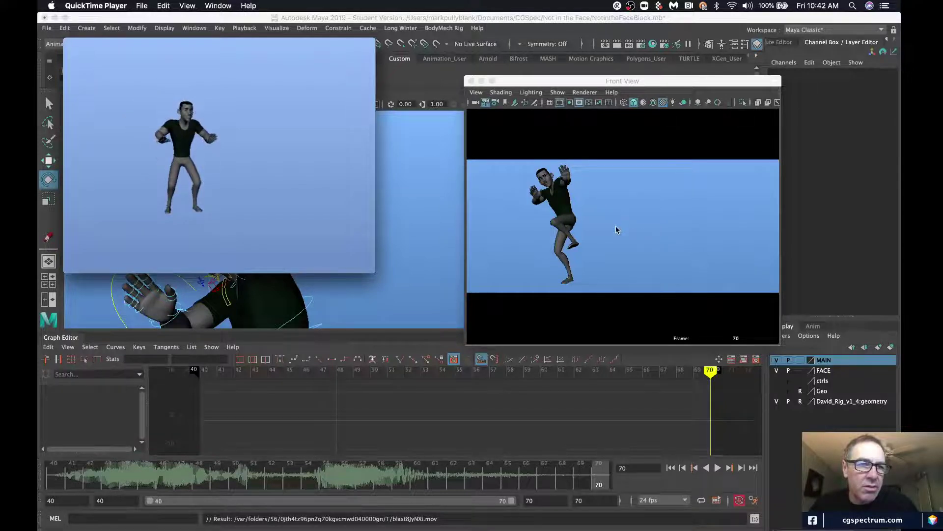
{"action": "left_click", "coordinate": [70, 43]}
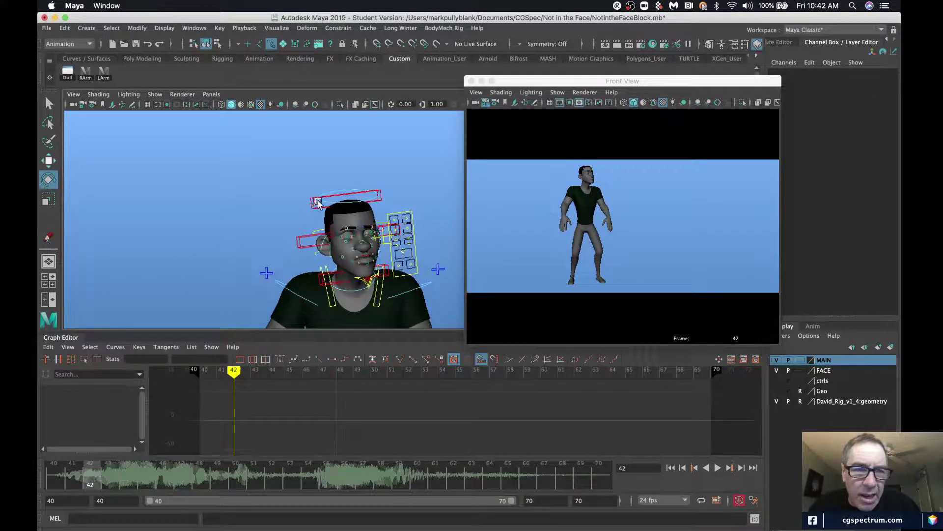
- Rotate the FK head control to about X -5.9, Y 21.3, Z -23.5 at frame 44 and X 6.4, Y -9, Z -18.2 at frame 46
{"action": "left_click", "coordinate": [351, 285]}
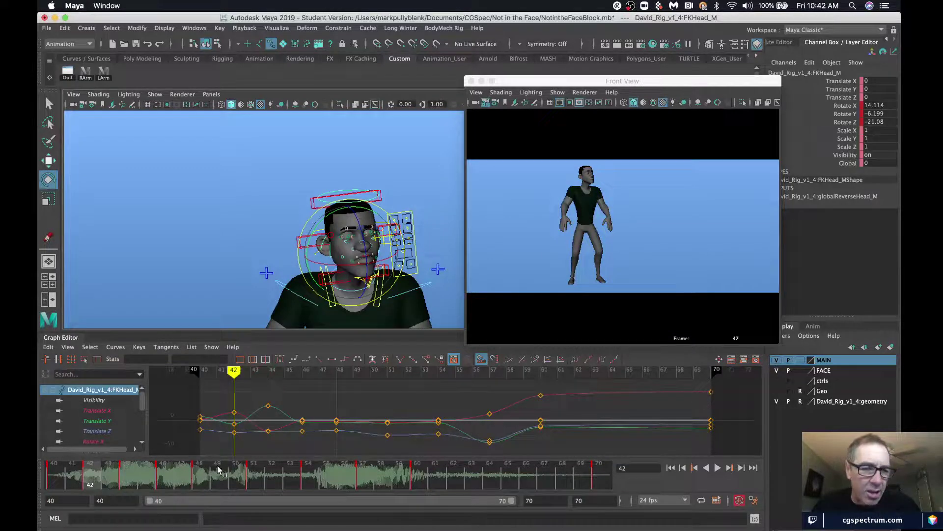
{"action": "left_click", "coordinate": [124, 476]}
{"action": "left_click_drag", "start_coordinate": [348, 297], "coordinate": [359, 288]}
{"action": "key", "text": "s"}
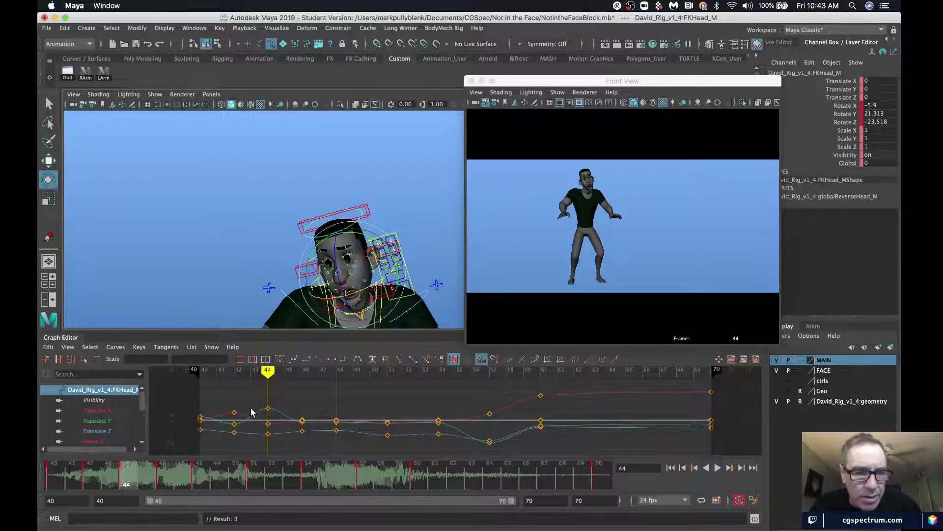
{"action": "key", "text": "period"}
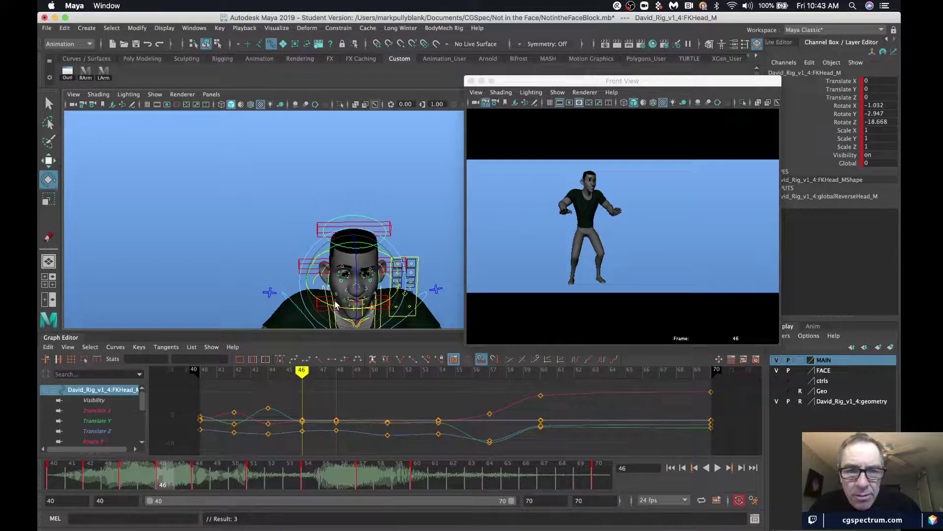
{"action": "left_click_drag", "start_coordinate": [336, 305], "coordinate": [335, 249]}
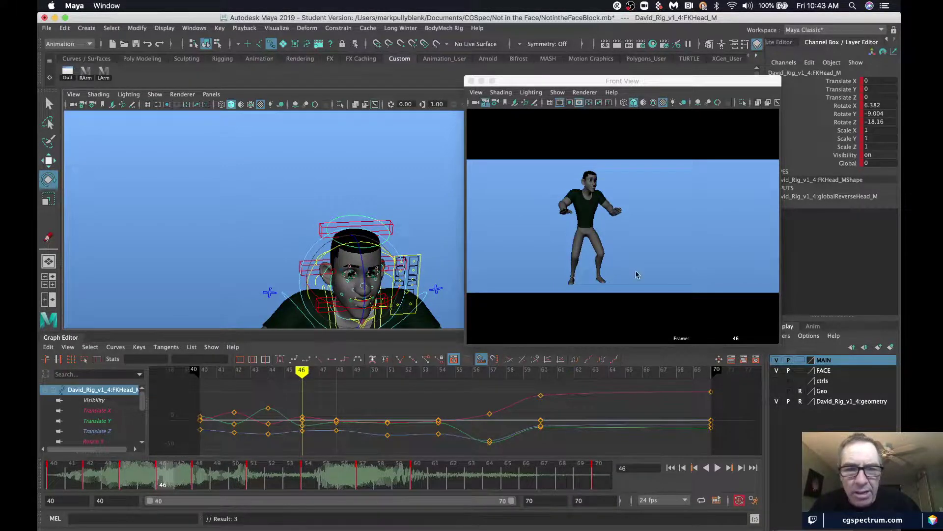
- Shorten the playback range to end at frame 54 and playblast the front view to review frames 40 to 54
{"action": "left_click_drag", "start_coordinate": [511, 501], "coordinate": [366, 488]}
{"action": "left_click", "coordinate": [658, 223]}
{"action": "key", "text": "alt+p"}
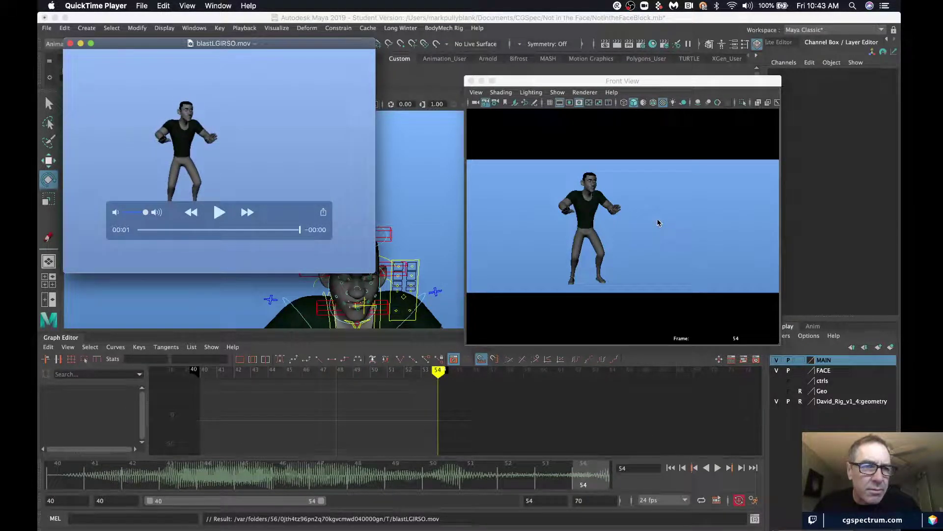
{"action": "key", "text": "space"}
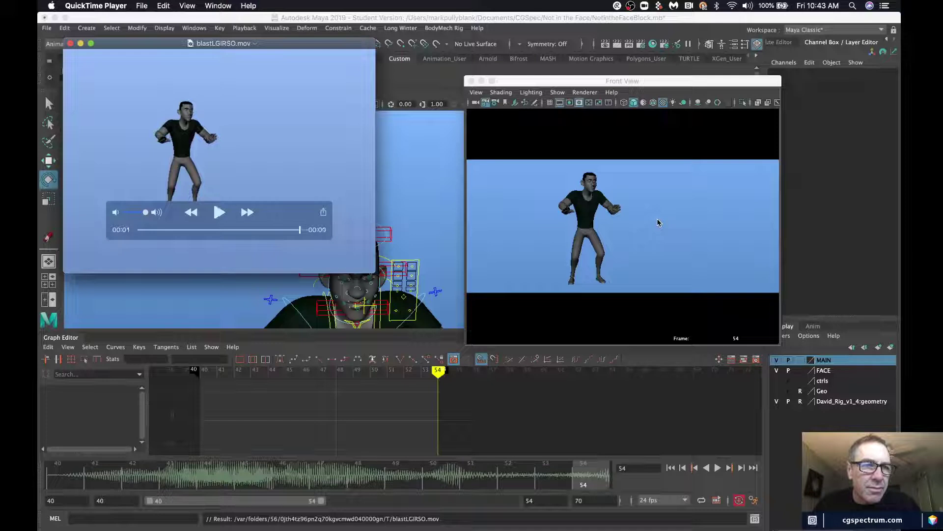
{"action": "key", "text": "space"}
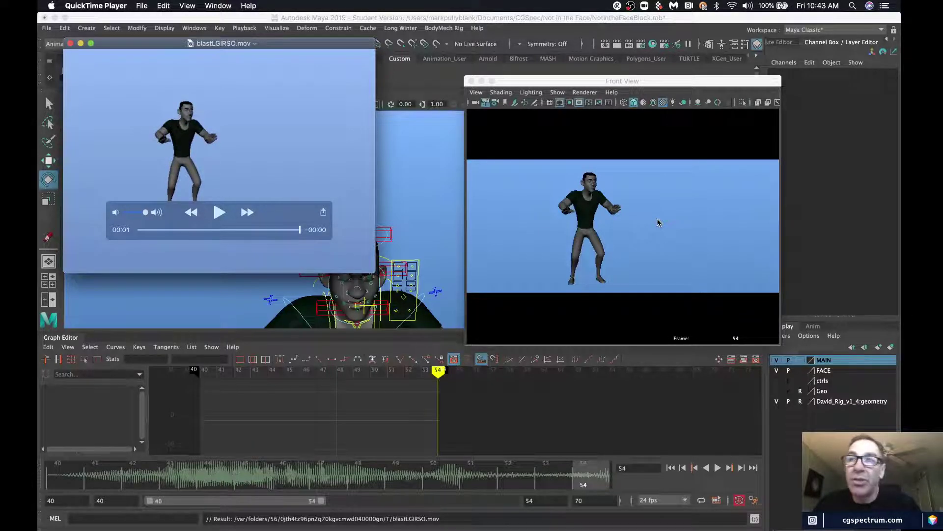
- Close the playblast movie, shift the left arm's FK scapula, shoulder, elbow and wrist keys from frame 45 to frame 44, and scrub through the change
{"action": "left_click", "coordinate": [71, 44]}
{"action": "left_click", "coordinate": [306, 254]}
{"action": "middle_click_drag", "start_coordinate": [307, 255], "coordinate": [289, 187], "text": "alt"}
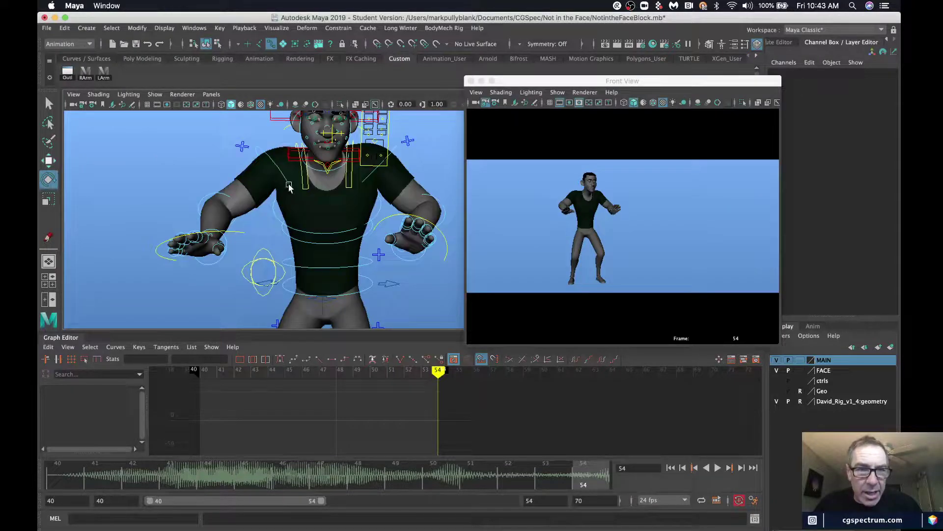
{"action": "left_click_drag", "start_coordinate": [289, 187], "coordinate": [293, 188], "text": "alt"}
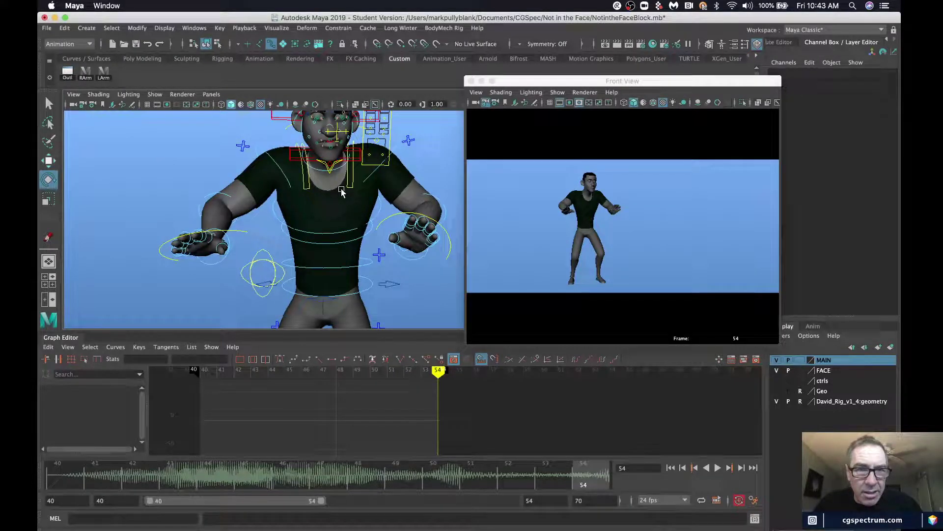
{"action": "key", "text": "q"}
{"action": "left_click", "coordinate": [373, 185]}
{"action": "left_click", "coordinate": [407, 211]}
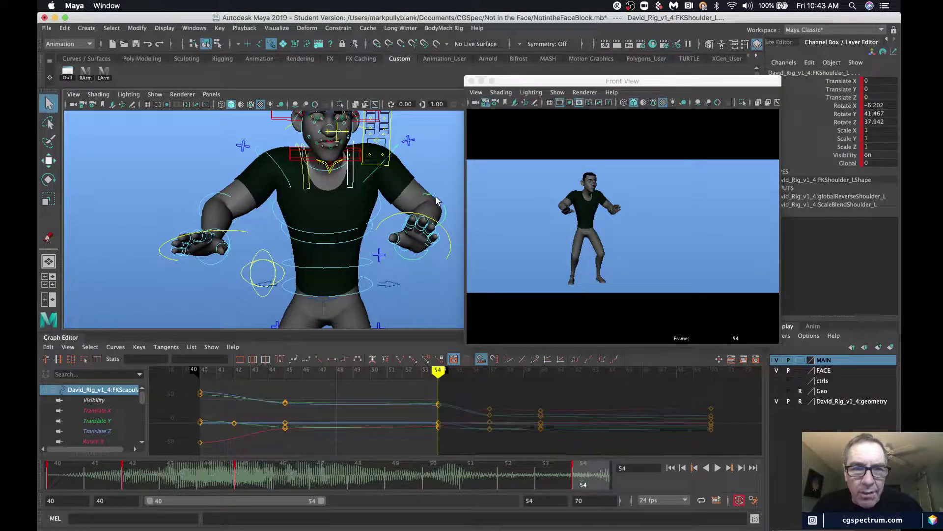
{"action": "left_click", "coordinate": [414, 261]}
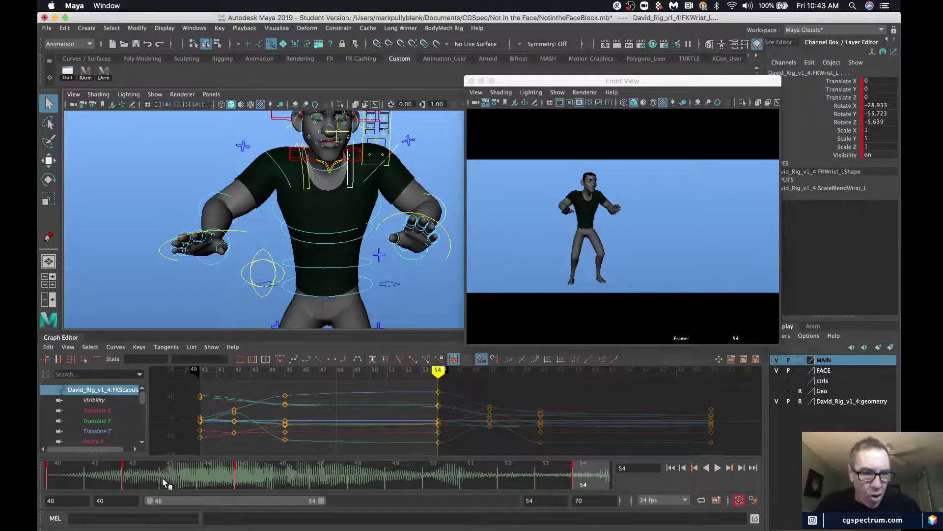
{"action": "left_click", "coordinate": [139, 483]}
{"action": "left_click", "coordinate": [242, 480]}
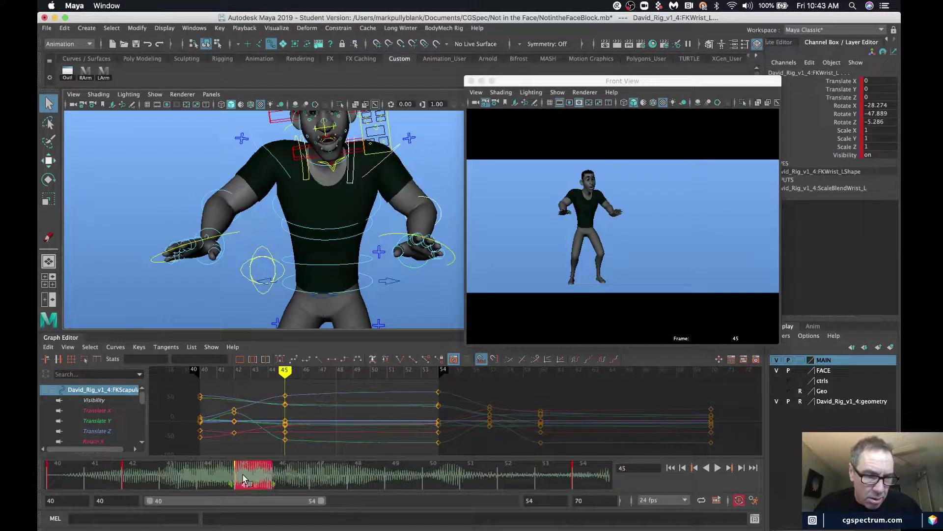
{"action": "left_click_drag", "start_coordinate": [213, 477], "coordinate": [211, 477]}
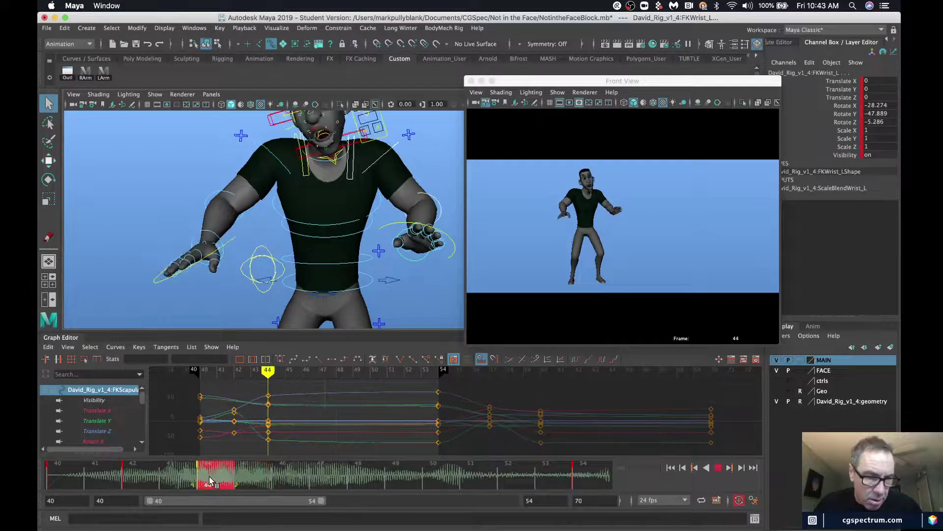
{"action": "left_click", "coordinate": [63, 473]}
{"action": "left_click_drag", "start_coordinate": [127, 480], "coordinate": [272, 482]}
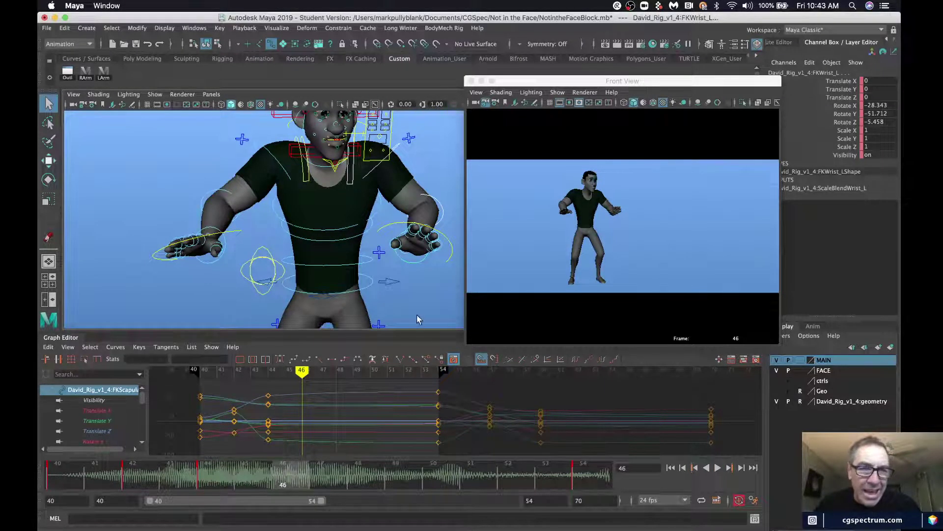
- Rotate the left FK wrist control at frame 44 to about Z -20.3 so the hand drags
{"action": "left_click", "coordinate": [65, 474]}
{"action": "key", "text": "alt+period"}
{"action": "key", "text": "alt+period"}
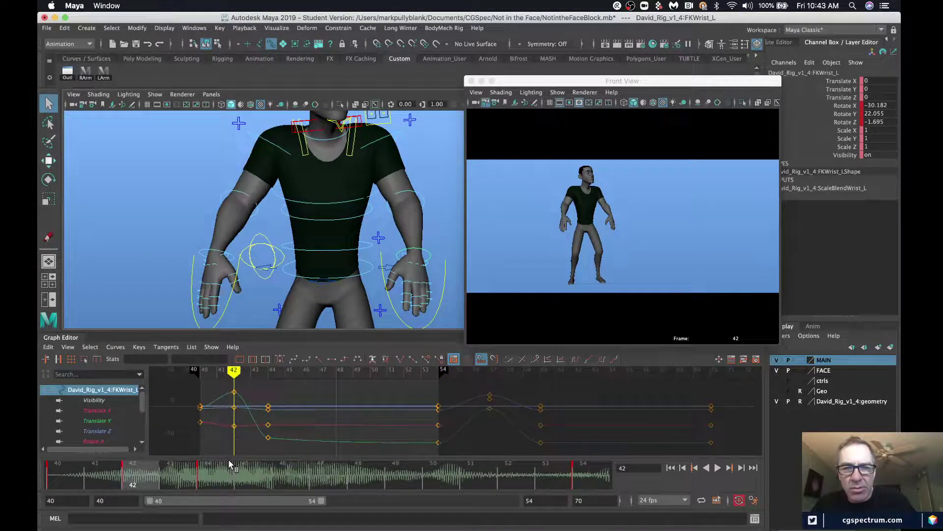
{"action": "key", "text": "alt+period"}
{"action": "key", "text": "alt+period"}
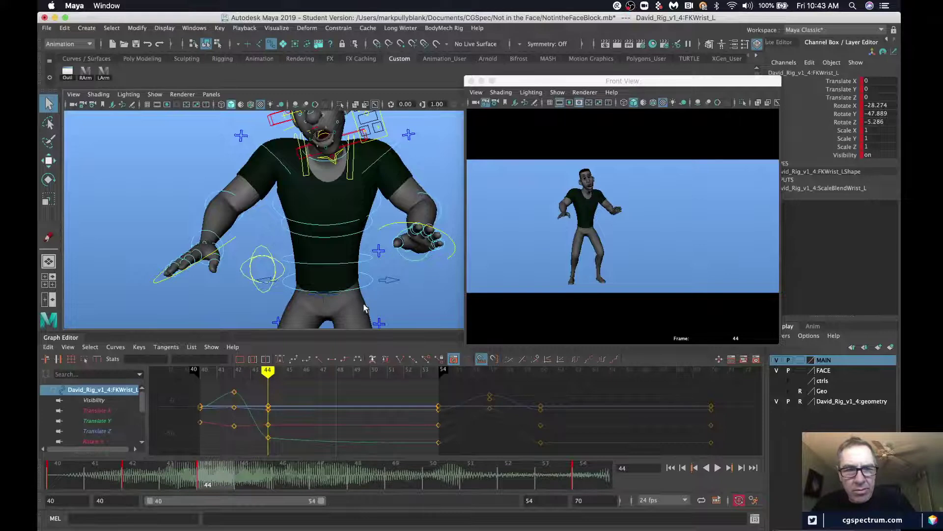
{"action": "key", "text": "e"}
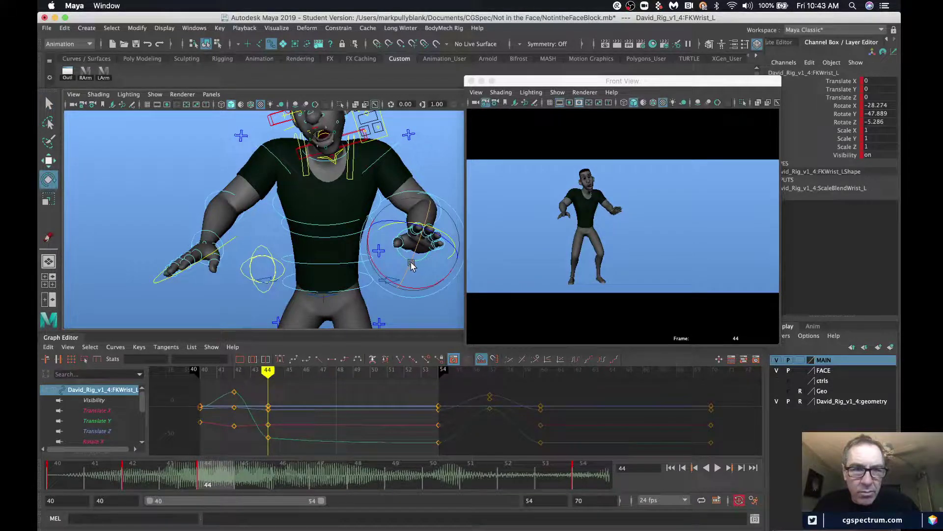
{"action": "left_click_drag", "start_coordinate": [412, 265], "coordinate": [416, 224]}
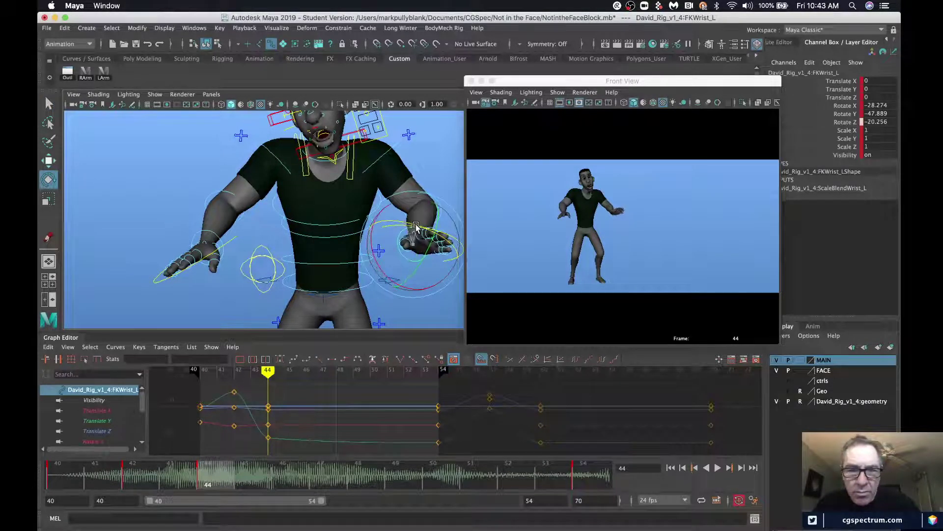
- At frame 46, bend the left FK elbow to about Z 74.7 and rotate the wrist to about X -30.3, Y -35.4, Z 14
{"action": "key", "text": "alt+period"}
{"action": "key", "text": "alt+period"}
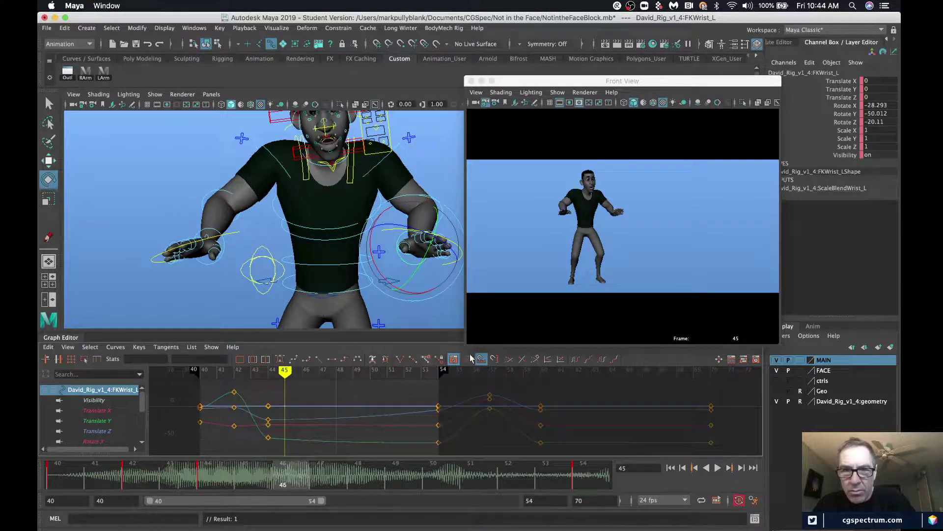
{"action": "left_click_drag", "start_coordinate": [418, 248], "coordinate": [397, 223]}
{"action": "key", "text": "s"}
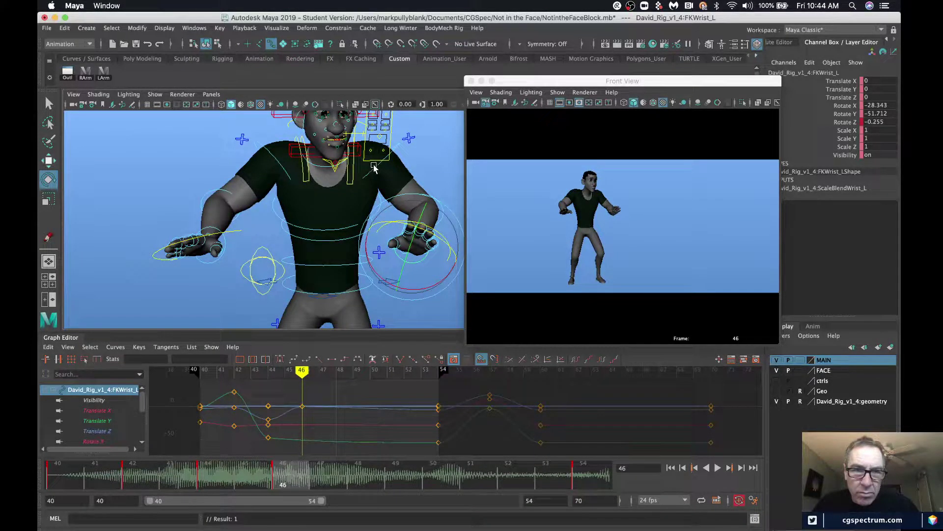
{"action": "left_click", "coordinate": [386, 204]}
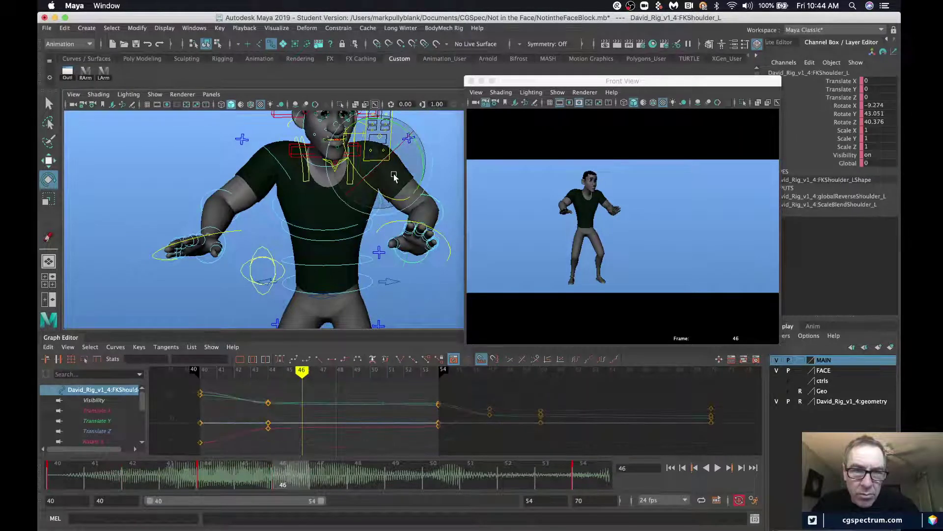
{"action": "left_click", "coordinate": [428, 201]}
{"action": "left_click_drag", "start_coordinate": [429, 201], "coordinate": [422, 197]}
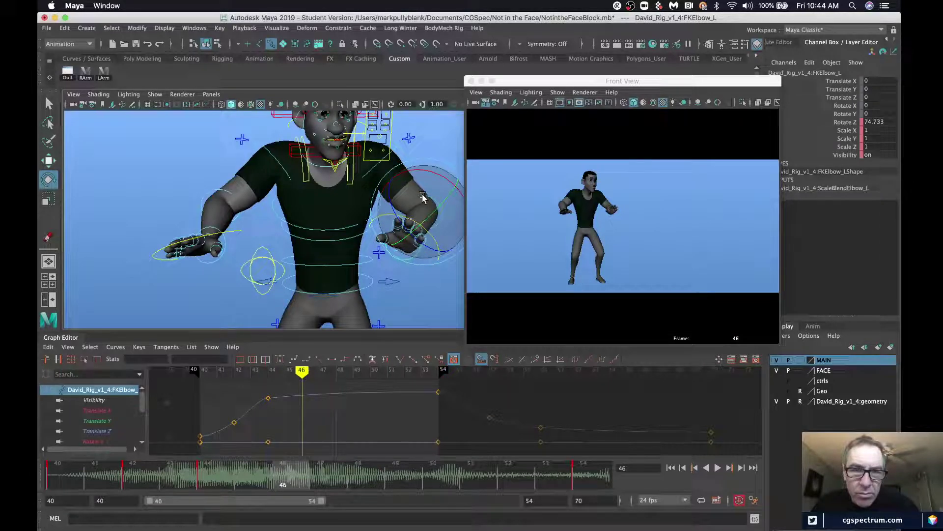
{"action": "left_click", "coordinate": [424, 240]}
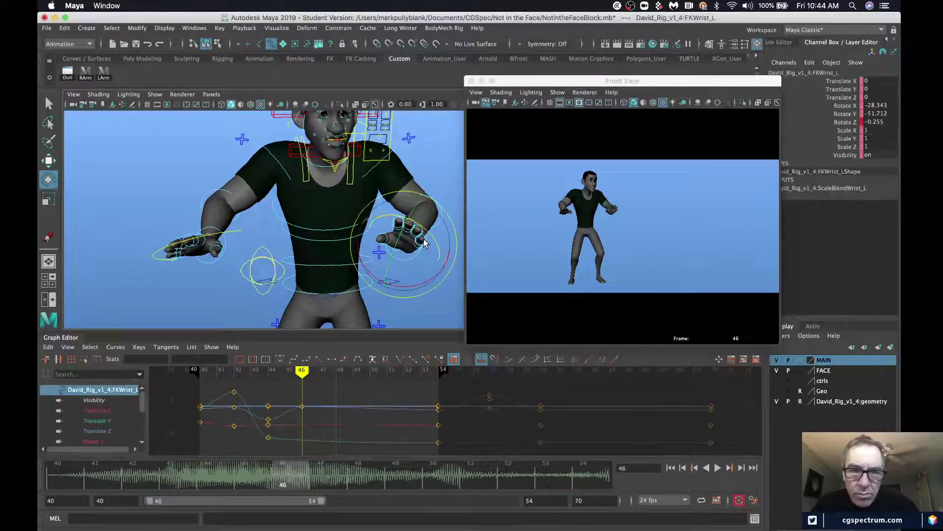
{"action": "left_click_drag", "start_coordinate": [433, 237], "coordinate": [398, 249]}
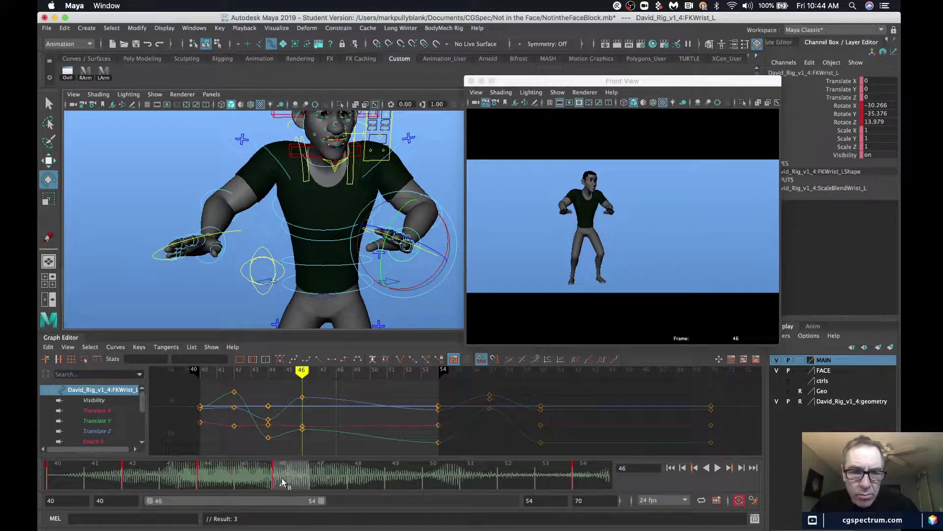
- At frame 48, rotate the left FK wrist to about X -38.2, Y -40.1, Z -21.1 and the elbow to about Z 71.4
{"action": "left_click_drag", "start_coordinate": [312, 464], "coordinate": [336, 463]}
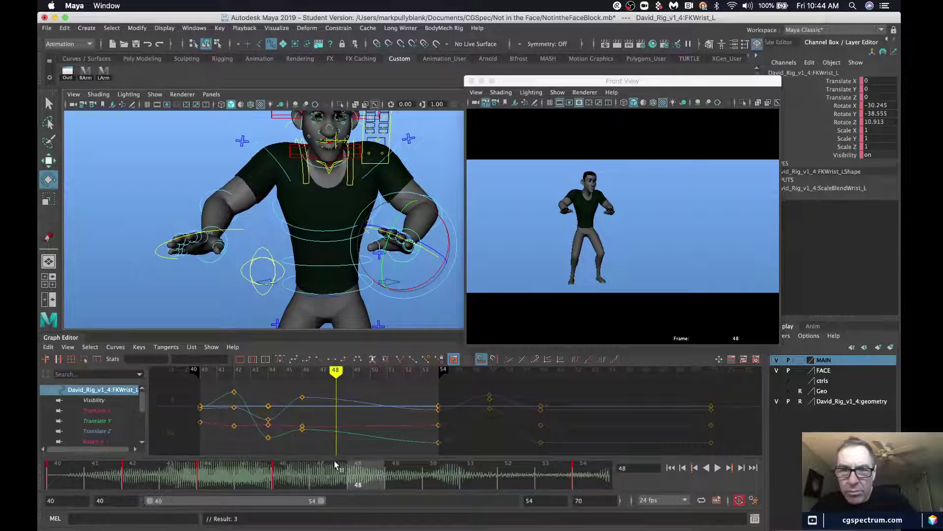
{"action": "left_click_drag", "start_coordinate": [410, 268], "coordinate": [423, 261]}
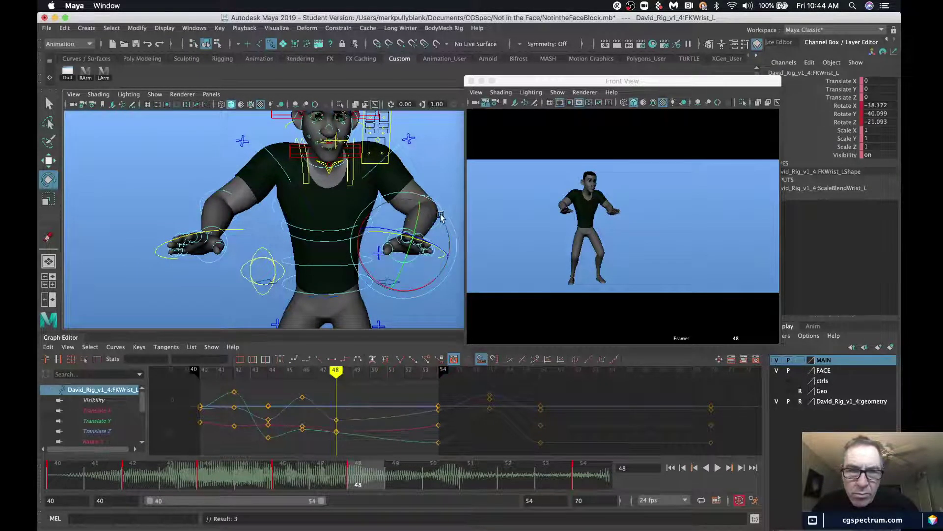
{"action": "left_click", "coordinate": [445, 210]}
{"action": "left_click", "coordinate": [426, 230]}
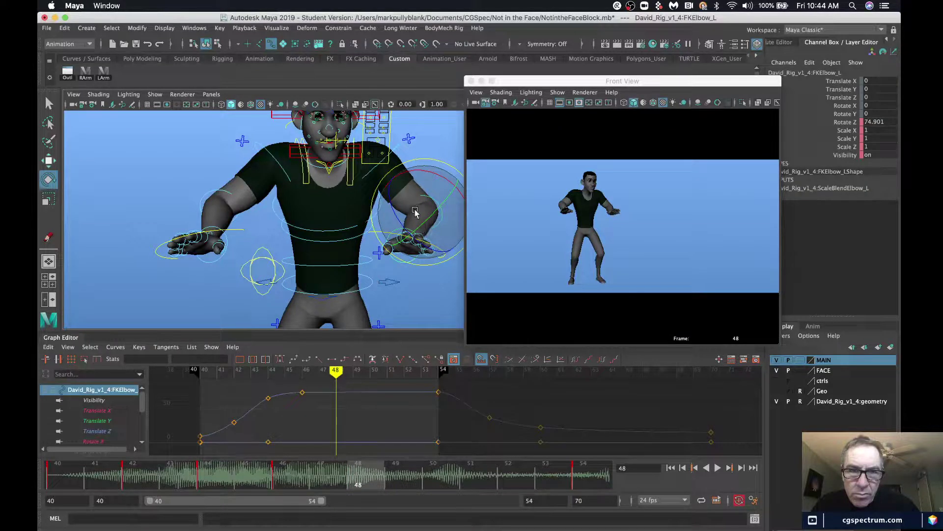
{"action": "left_click_drag", "start_coordinate": [418, 212], "coordinate": [416, 219]}
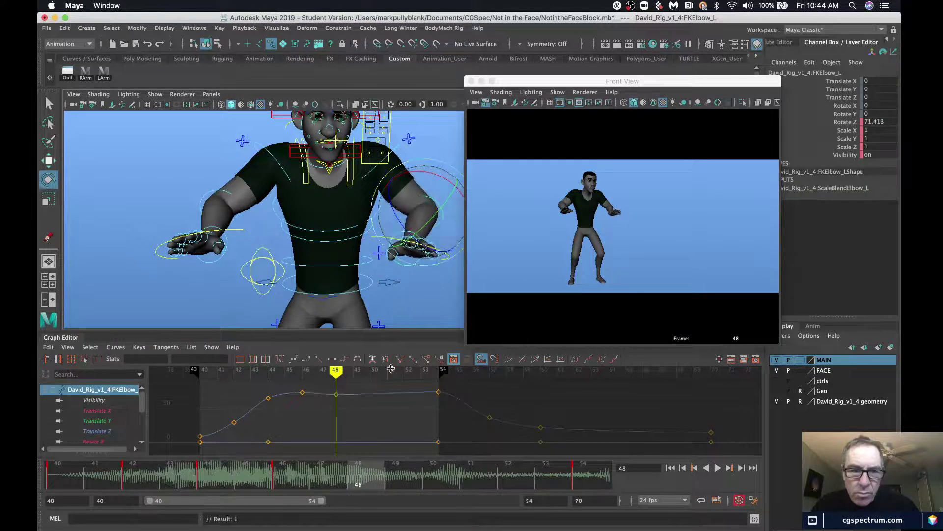
- Playblast the front view to review the left hand motion over frames 40 to 54, then close the movie
{"action": "left_click", "coordinate": [656, 228]}
{"action": "key", "text": "alt+p"}
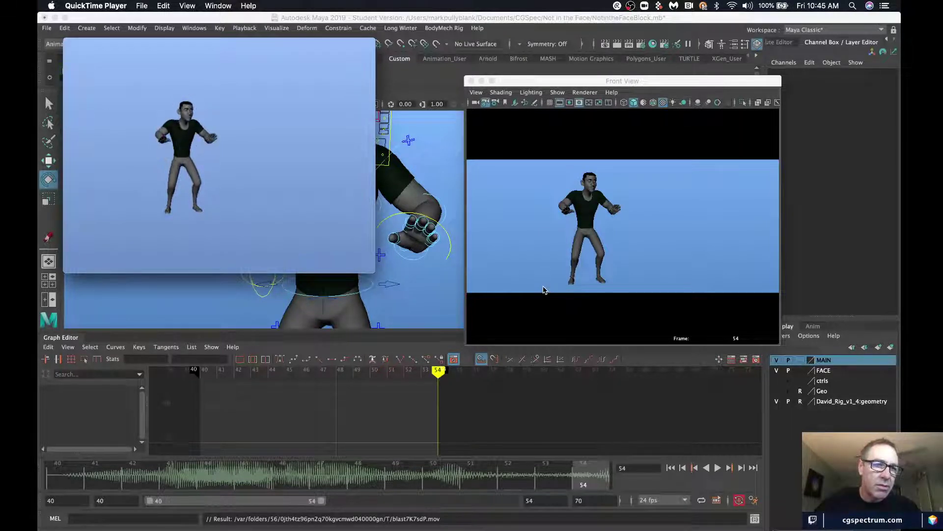
{"action": "key", "text": "space"}
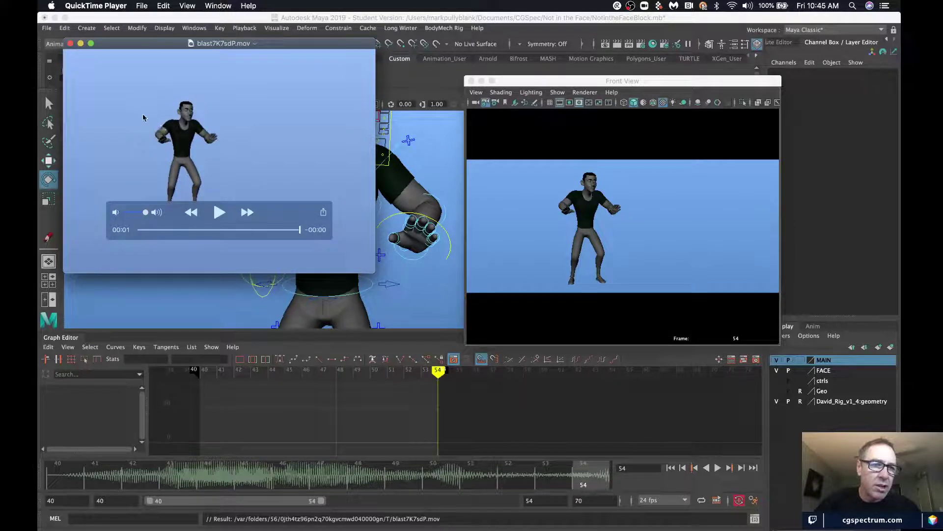
{"action": "left_click", "coordinate": [70, 43]}
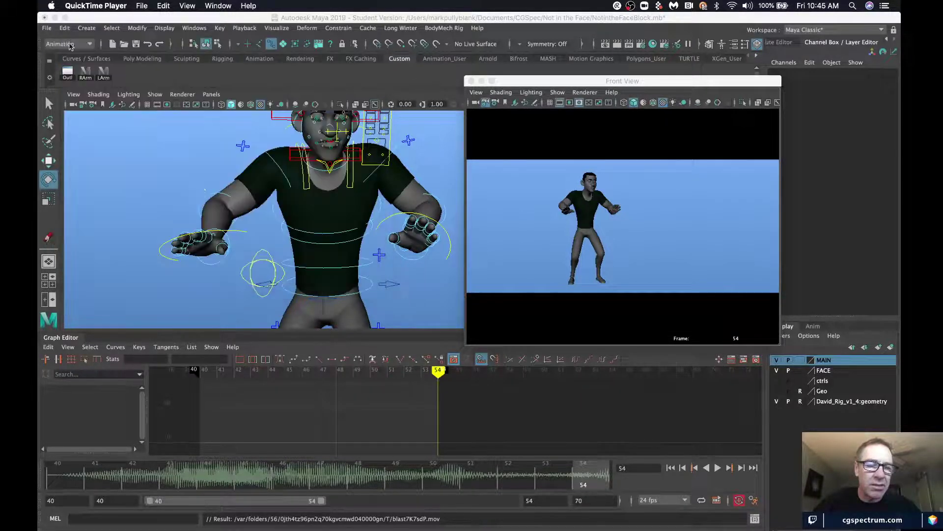
- Extend the playback range to frame 70, playblast the front view, enlarge the movie to review it, and close it
{"action": "double_click", "coordinate": [247, 501]}
{"action": "left_click", "coordinate": [728, 235]}
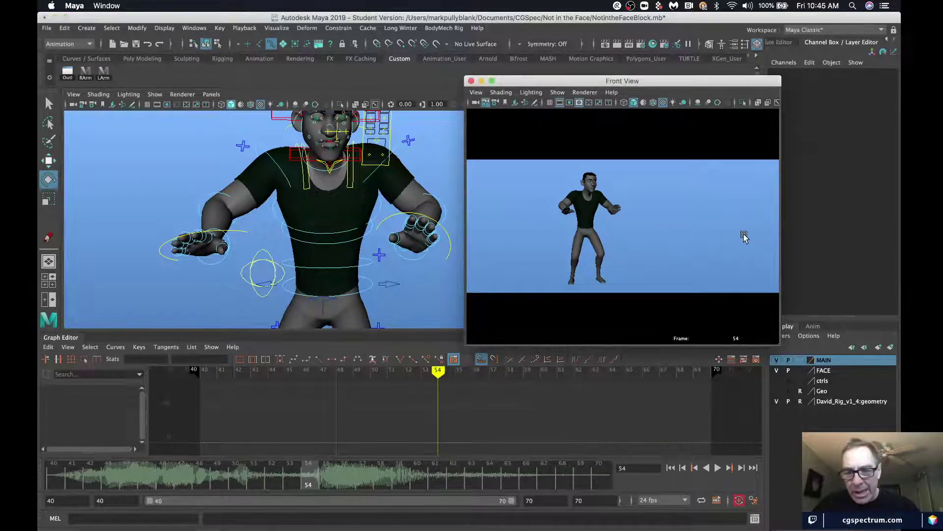
{"action": "key", "text": "alt+p"}
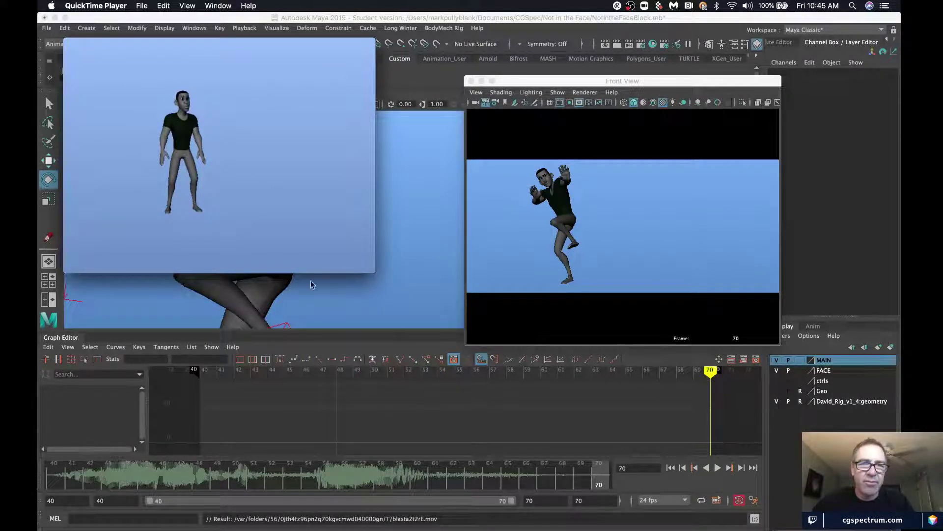
{"action": "left_click_drag", "start_coordinate": [375, 272], "coordinate": [631, 466]}
{"action": "key", "text": "space"}
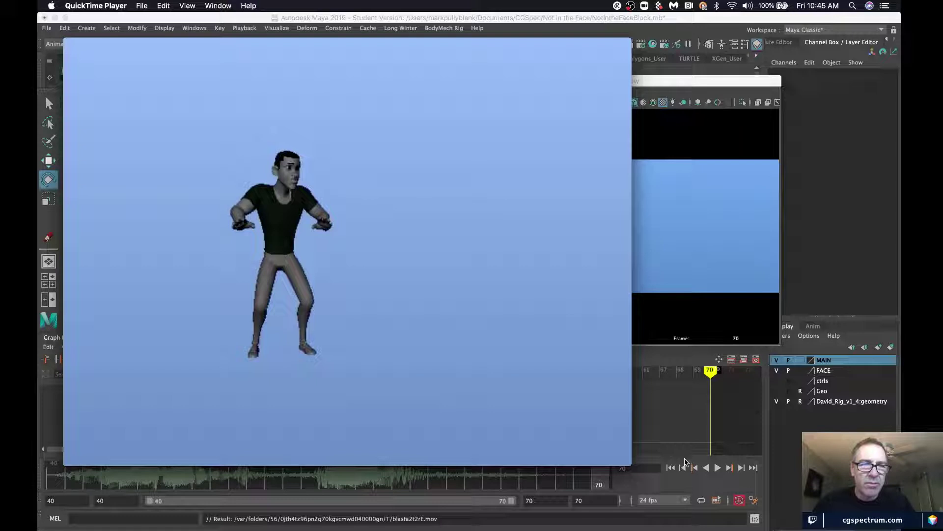
{"action": "key", "text": "space"}
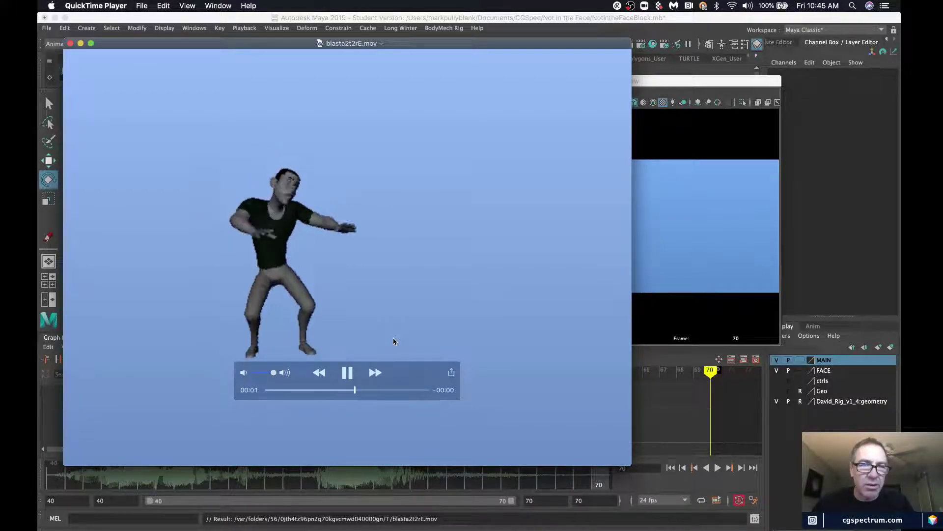
{"action": "left_click", "coordinate": [69, 43]}
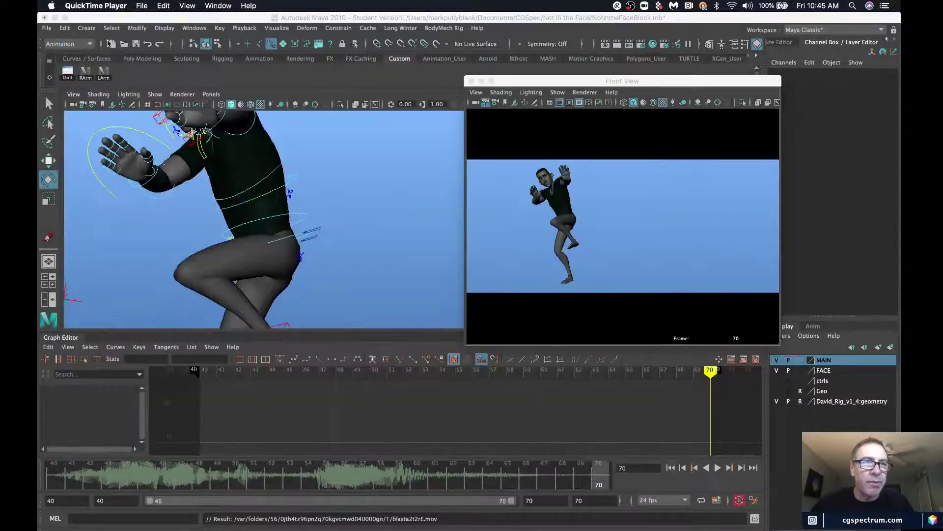
- Select the left IK leg control and examine the leg's keyed poses between frames 54 and 57
{"action": "left_click", "coordinate": [119, 23]}
{"action": "scroll", "coordinate": [375, 231], "scroll_direction": "down", "scroll_amount": 4}
{"action": "middle_click_drag", "start_coordinate": [359, 256], "coordinate": [340, 216], "text": "alt"}
{"action": "left_click", "coordinate": [314, 257]}
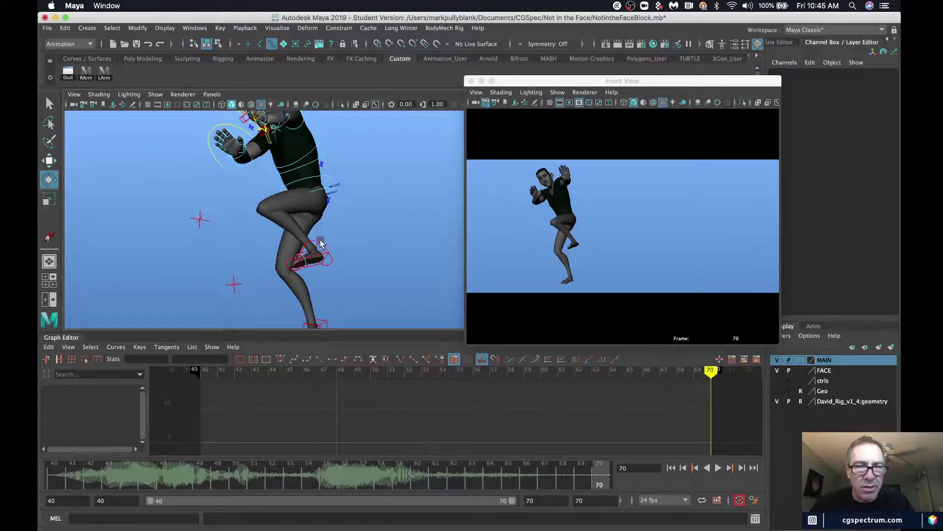
{"action": "left_click", "coordinate": [308, 474]}
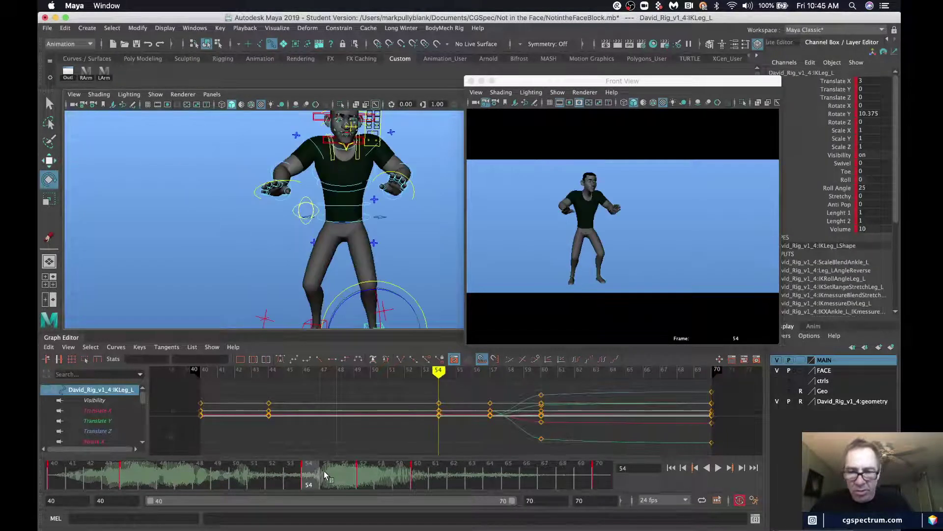
{"action": "left_click", "coordinate": [339, 476]}
{"action": "left_click", "coordinate": [372, 479]}
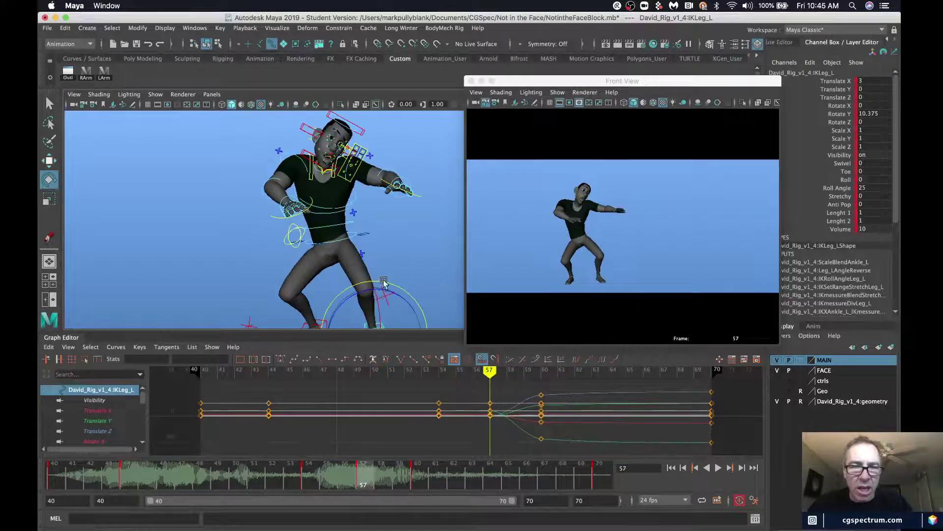
- Select the left foot's IK leg and FK toes controls and shift their keys at frames 57 and 60 one frame later
{"action": "middle_click_drag", "start_coordinate": [383, 282], "coordinate": [370, 202], "text": "alt"}
{"action": "left_click", "coordinate": [364, 229]}
{"action": "left_click_drag", "start_coordinate": [365, 229], "coordinate": [378, 229], "text": "alt"}
{"action": "left_click_drag", "start_coordinate": [396, 226], "coordinate": [379, 248]}
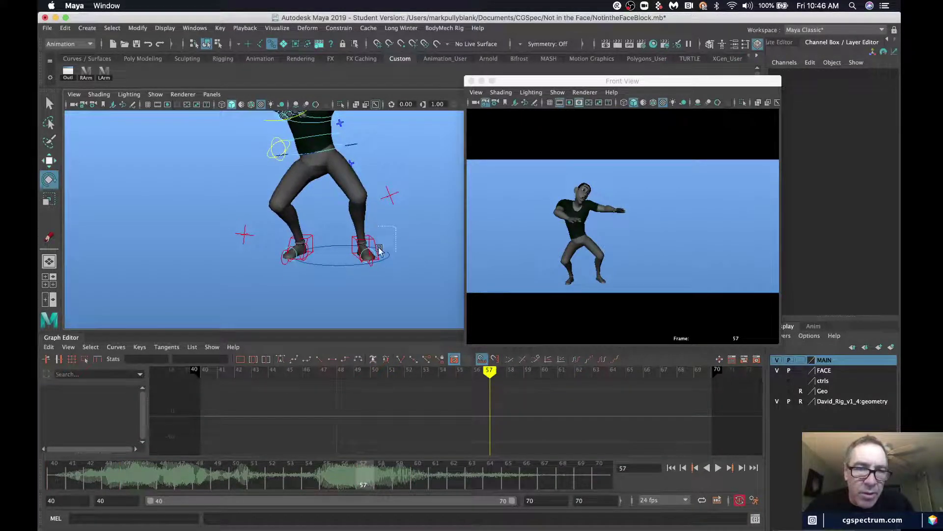
{"action": "left_click_drag", "start_coordinate": [349, 278], "coordinate": [347, 279]}
{"action": "key", "text": "q"}
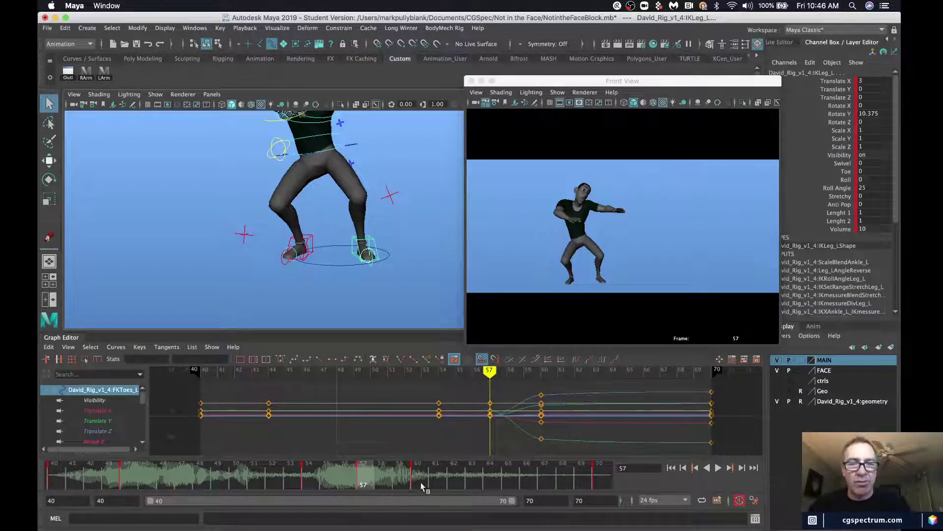
{"action": "mouse_move", "coordinate": [414, 478]}
{"action": "left_mouse_down", "text": "shift"}
{"action": "mouse_move", "coordinate": [366, 476]}
{"action": "mouse_move", "coordinate": [401, 481]}
{"action": "left_mouse_up", "text": "shift"}
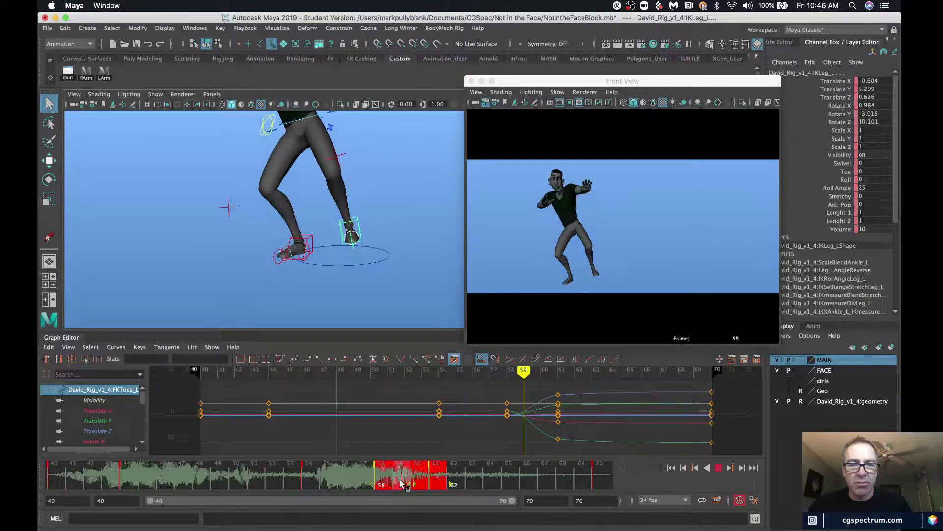
- Shift the left foot controls' keys at frames 58 and 61 one frame later, to frames 59 and 62
{"action": "left_click_drag", "start_coordinate": [335, 476], "coordinate": [387, 476]}
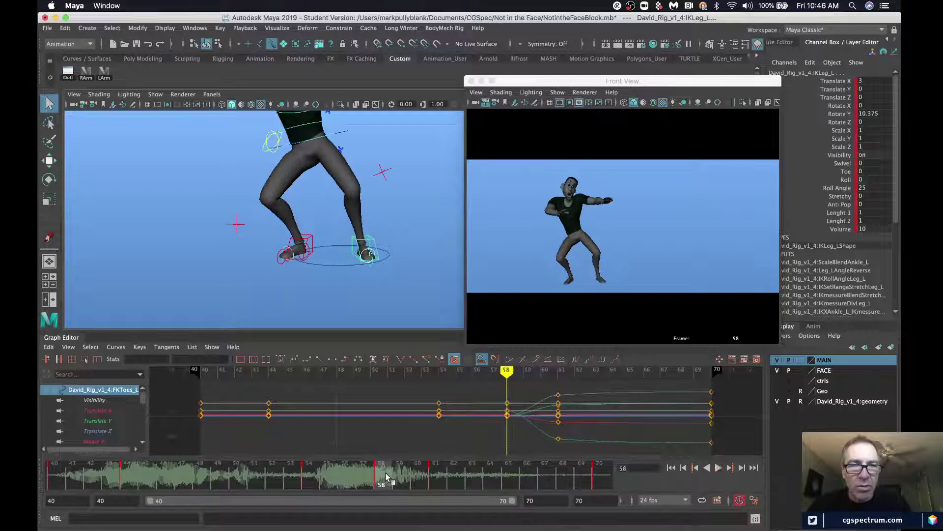
{"action": "left_click_drag", "start_coordinate": [456, 468], "coordinate": [431, 481], "text": "shift"}
{"action": "left_click_drag", "start_coordinate": [347, 473], "coordinate": [394, 476]}
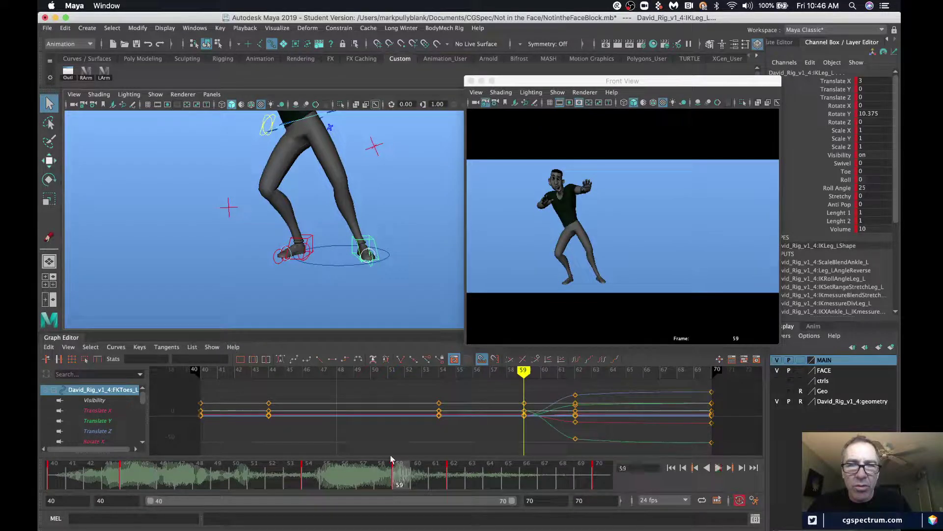
- Key the left IK leg control at frame 58 and try tilting the foot about X at frame 59
{"action": "left_click_drag", "start_coordinate": [376, 233], "coordinate": [388, 270], "text": "alt"}
{"action": "left_click", "coordinate": [374, 267]}
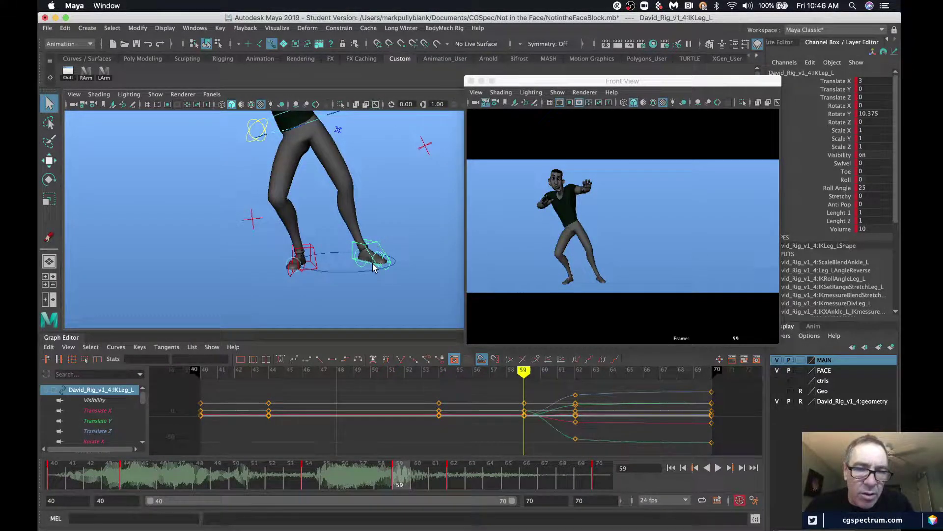
{"action": "left_click", "coordinate": [381, 472]}
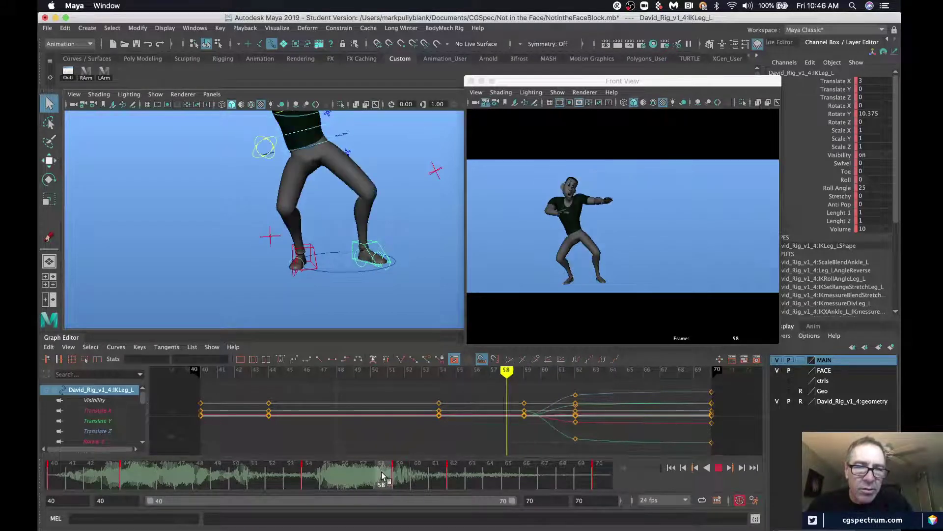
{"action": "key", "text": "s"}
{"action": "left_click", "coordinate": [402, 481]}
{"action": "key", "text": "e"}
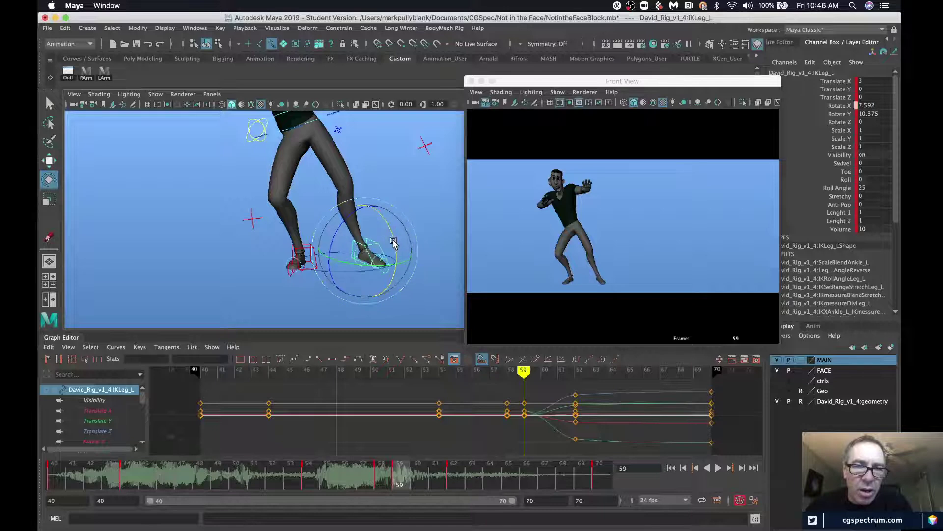
{"action": "left_click", "coordinate": [429, 217]}
{"action": "scroll", "coordinate": [426, 220], "scroll_direction": "up", "scroll_amount": 5}
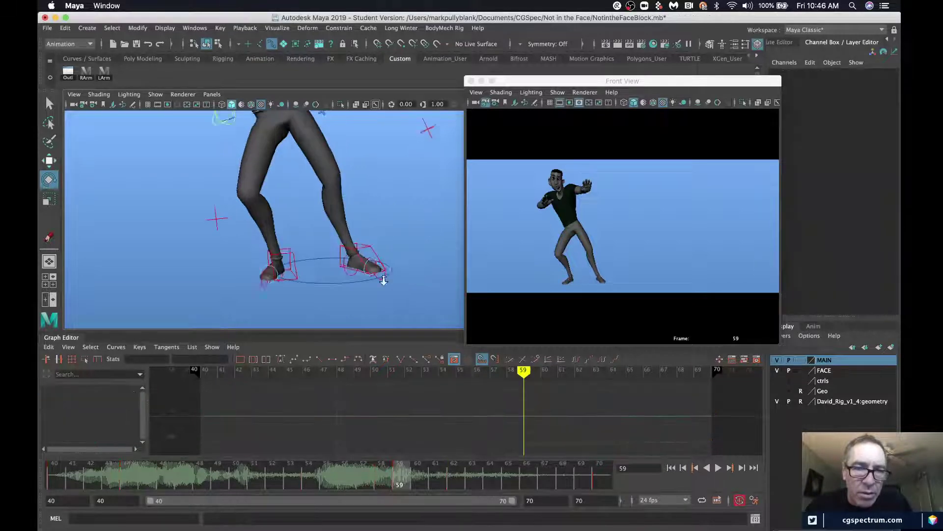
- Key the left FK toes control at frames 58 and 59, and undo a trial toe rotation at frame 59
{"action": "left_click", "coordinate": [357, 275]}
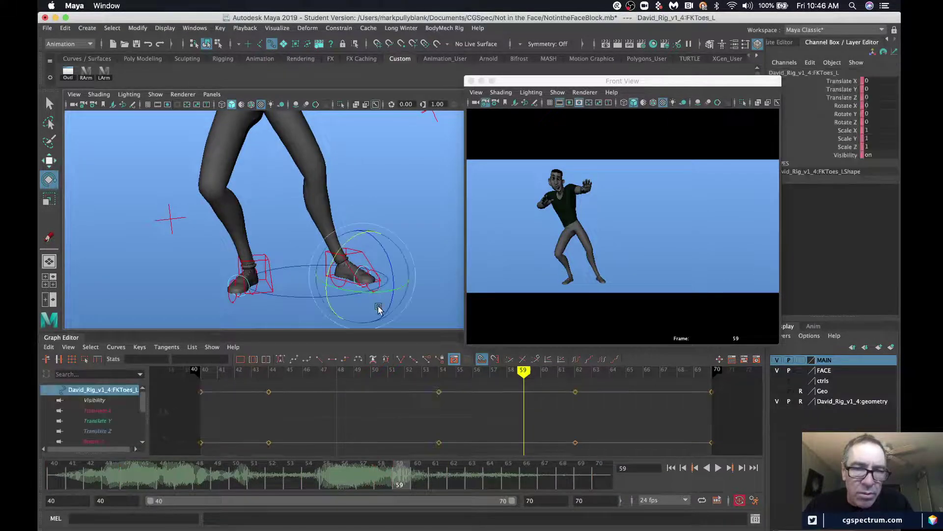
{"action": "left_click", "coordinate": [387, 359]}
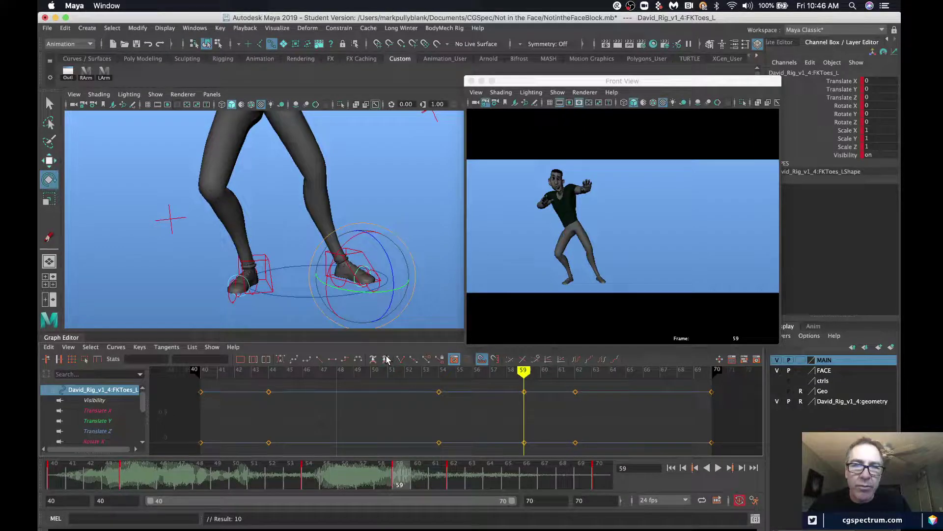
{"action": "key", "text": "alt+period"}
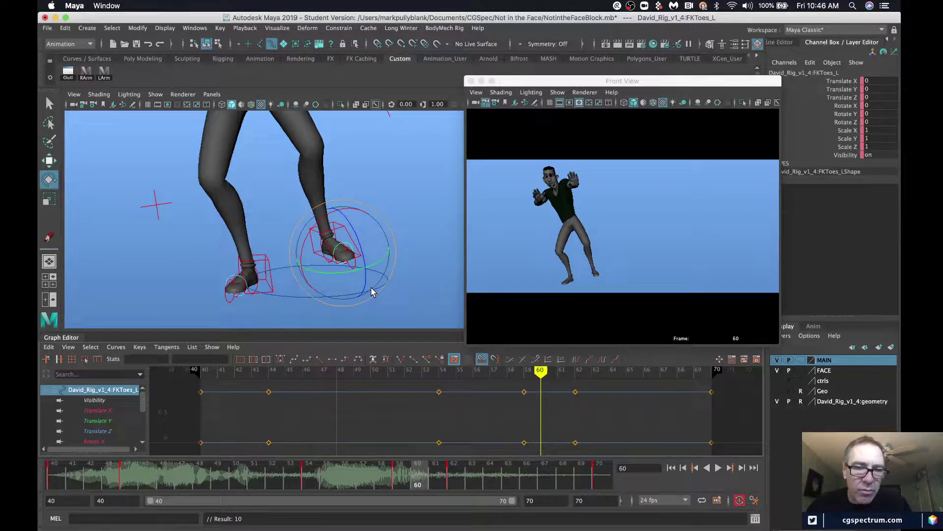
{"action": "left_click_drag", "start_coordinate": [398, 473], "coordinate": [381, 479]}
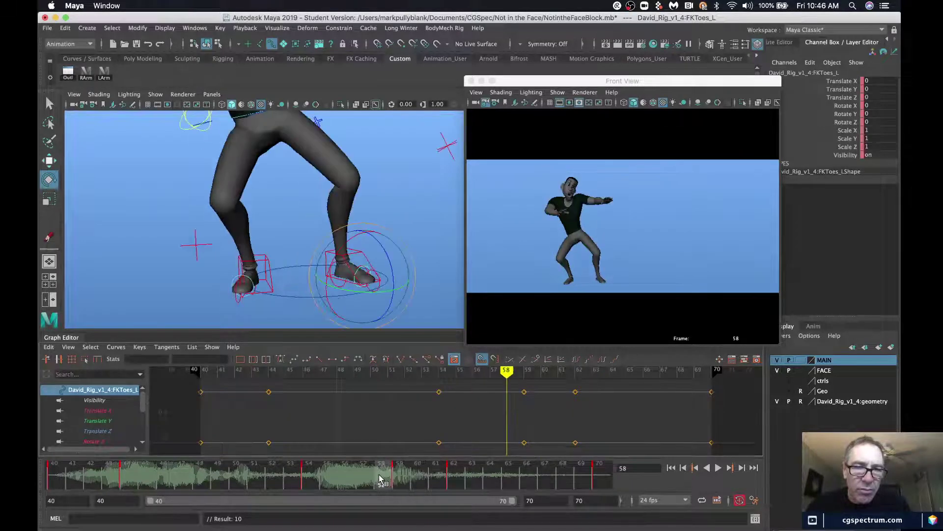
{"action": "key", "text": "period"}
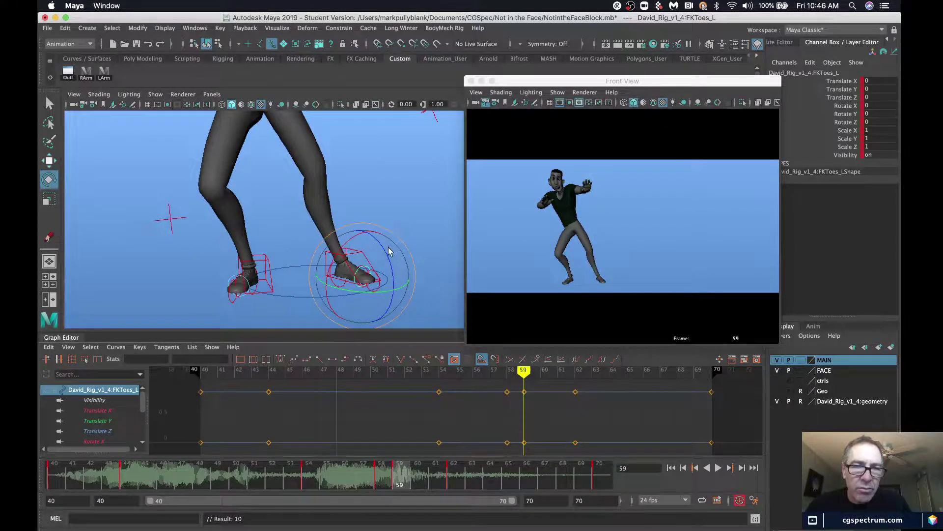
{"action": "left_click_drag", "start_coordinate": [388, 250], "coordinate": [388, 256]}
{"action": "key", "text": "super+z"}
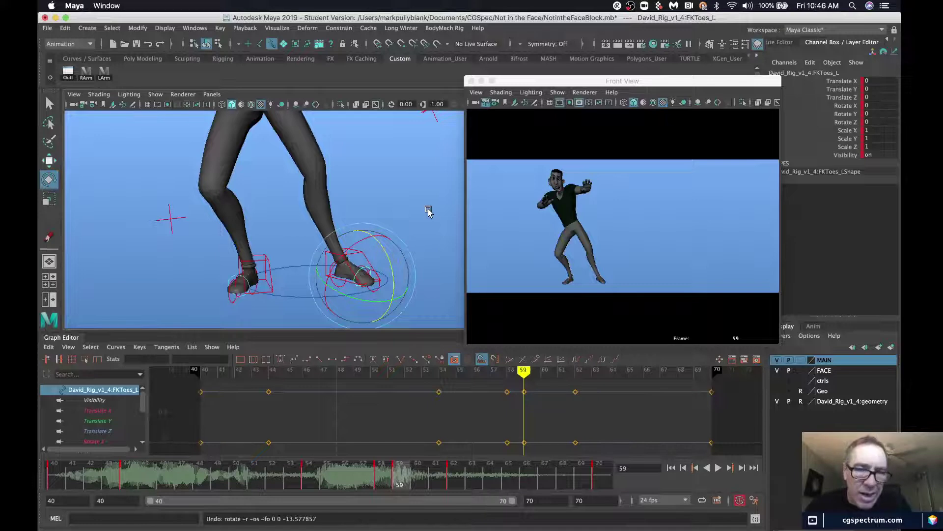
- Key the left RollToes control at frames 58 and 59, rotating it to about 16 in X at frame 59 to lift the heel
{"action": "left_click", "coordinate": [424, 312]}
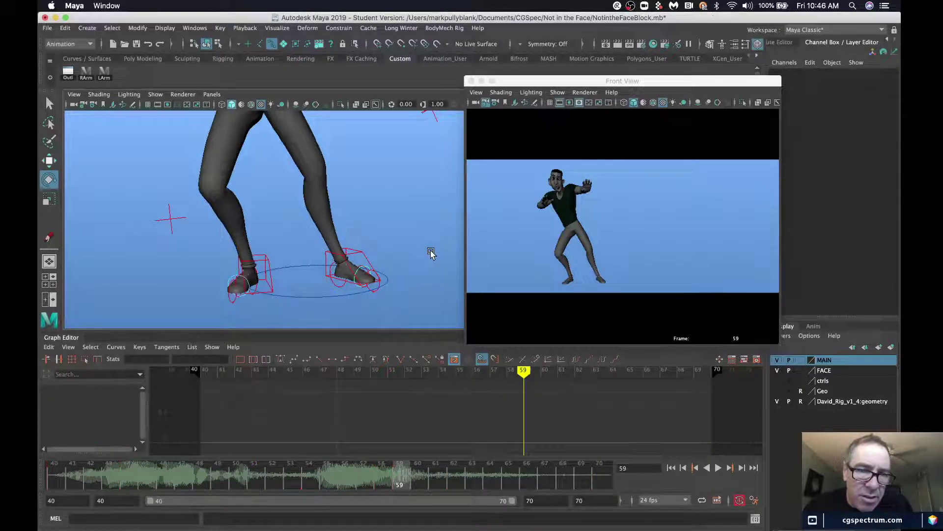
{"action": "left_click_drag", "start_coordinate": [431, 253], "coordinate": [323, 525], "text": "alt"}
{"action": "left_click", "coordinate": [393, 281]}
{"action": "key", "text": "s"}
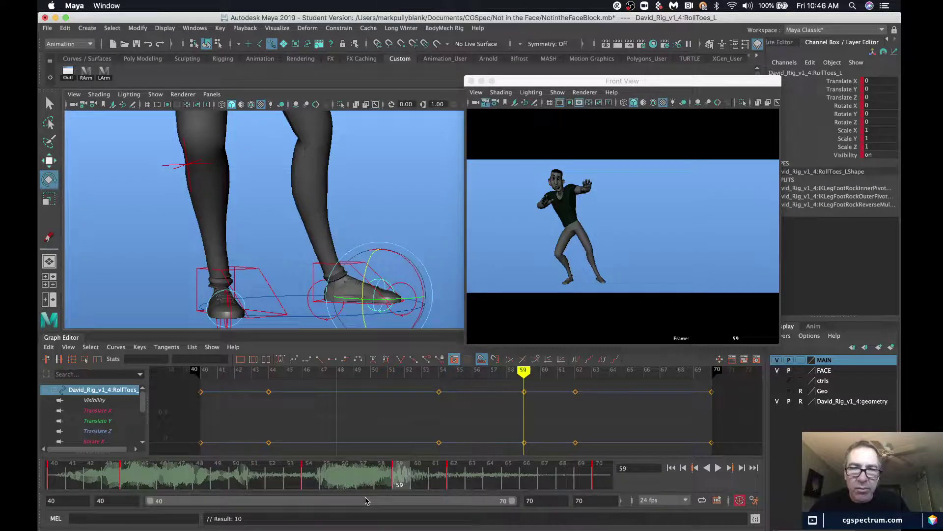
{"action": "left_click", "coordinate": [383, 480]}
{"action": "key", "text": "s"}
{"action": "left_click", "coordinate": [400, 478]}
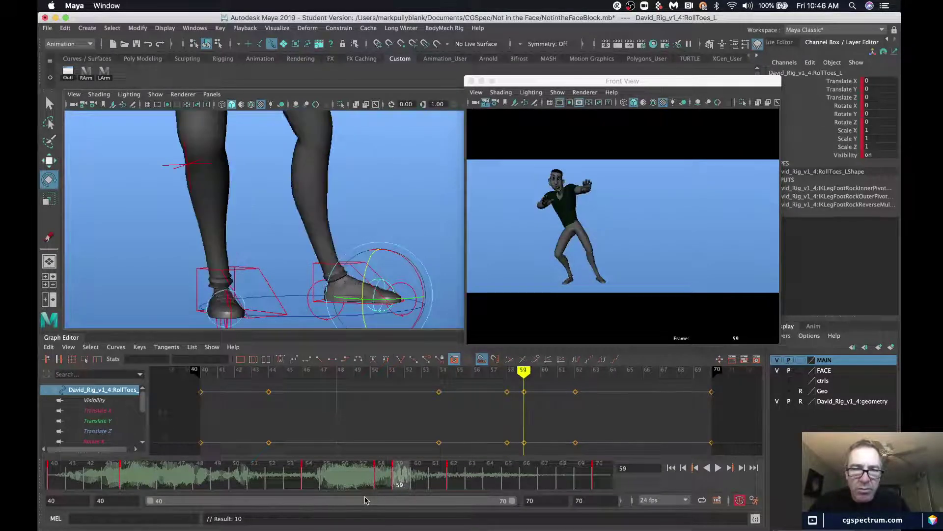
{"action": "left_click_drag", "start_coordinate": [419, 274], "coordinate": [420, 285]}
{"action": "key", "text": "s"}
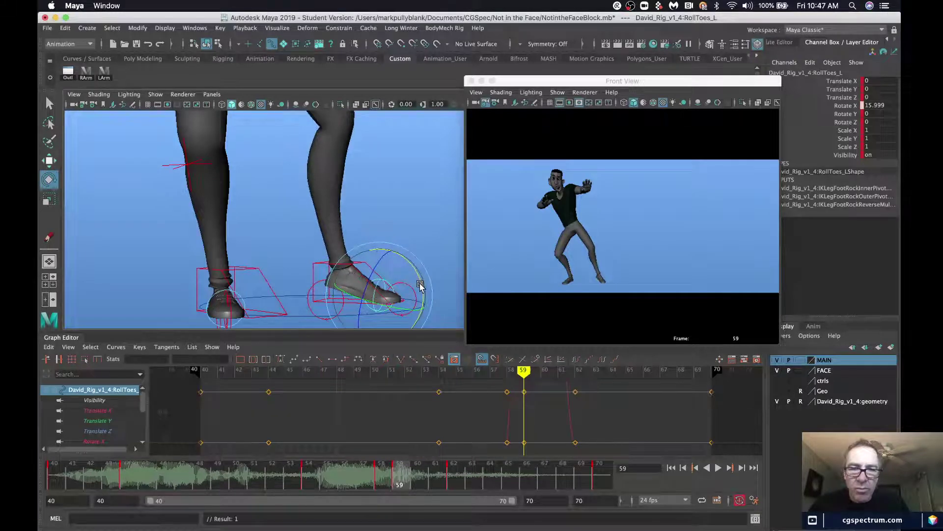
- At frame 60, rotate the left IK leg control toes-down to about 18.9 in X and lower it to about 3.5 in Translate Y
{"action": "key", "text": "alt+period"}
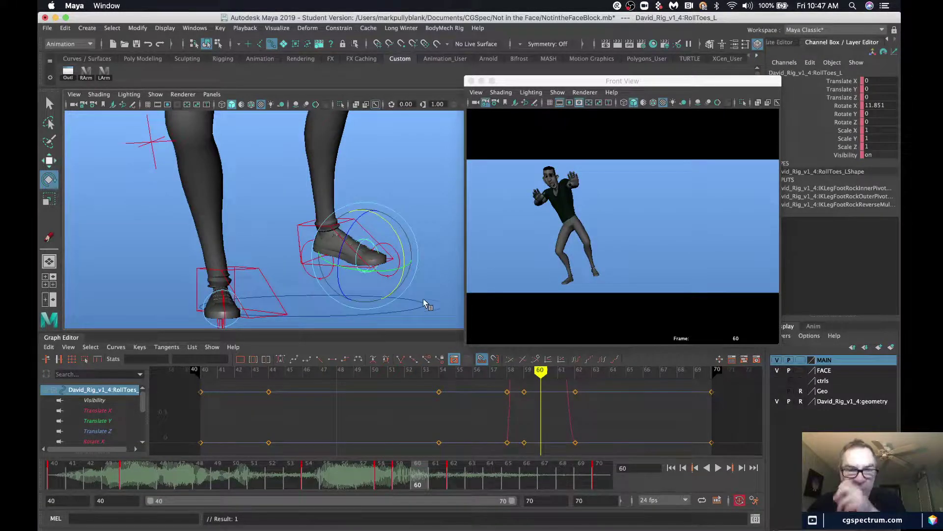
{"action": "left_click", "coordinate": [296, 227]}
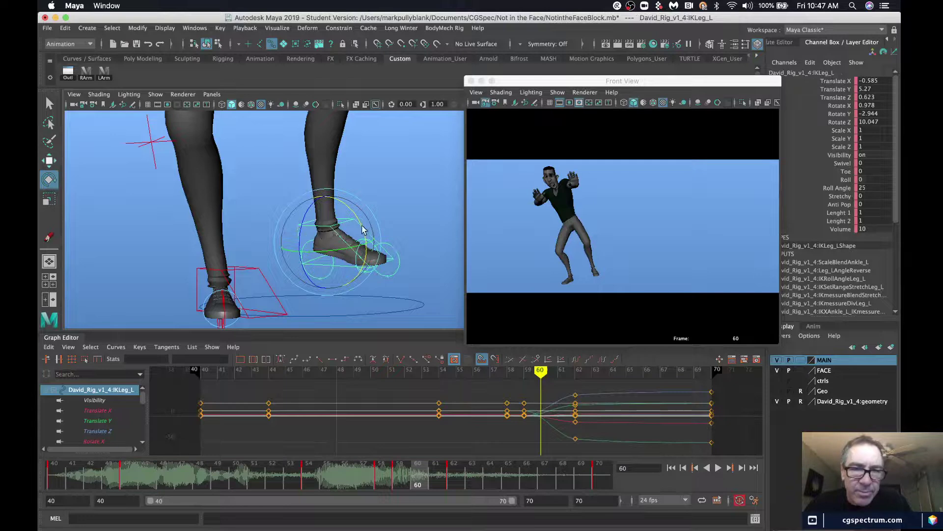
{"action": "left_click_drag", "start_coordinate": [363, 229], "coordinate": [358, 231]}
{"action": "key", "text": "s"}
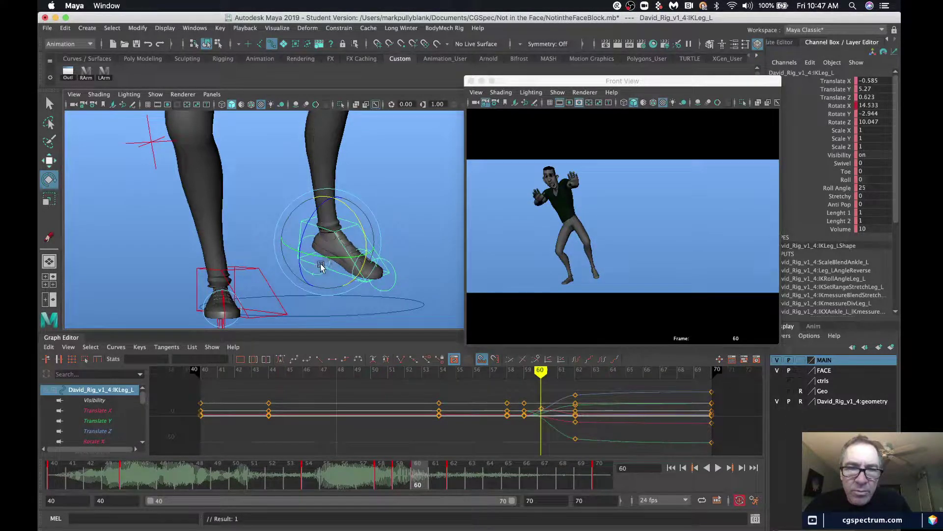
{"action": "left_click_drag", "start_coordinate": [320, 266], "coordinate": [328, 210]}
{"action": "key", "text": "s"}
{"action": "key", "text": "w"}
{"action": "key", "text": "alt+comma"}
{"action": "key", "text": "alt+period"}
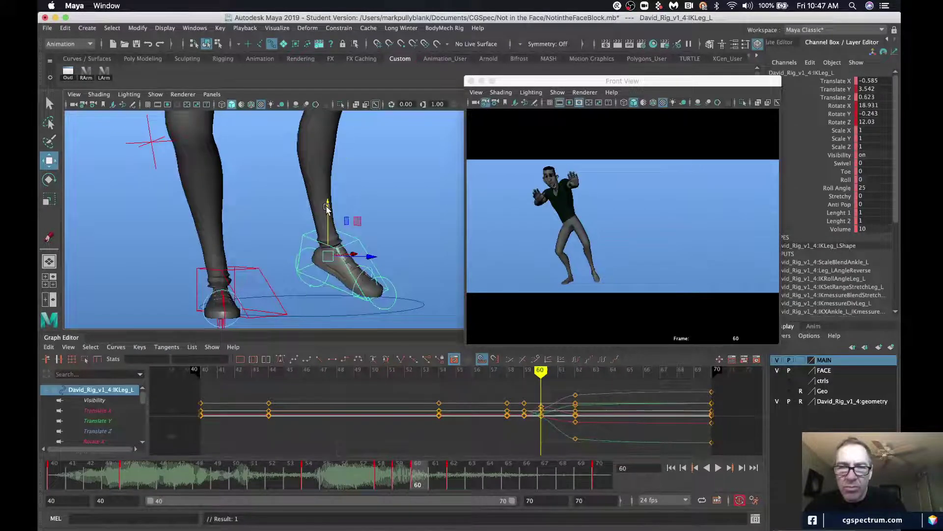
- At frame 61, rotate the left IK leg control to about 48.5 in X, -35.4 in Y and 26.7 in Z so the foot drags
{"action": "key", "text": "alt+period"}
{"action": "key", "text": "alt+period"}
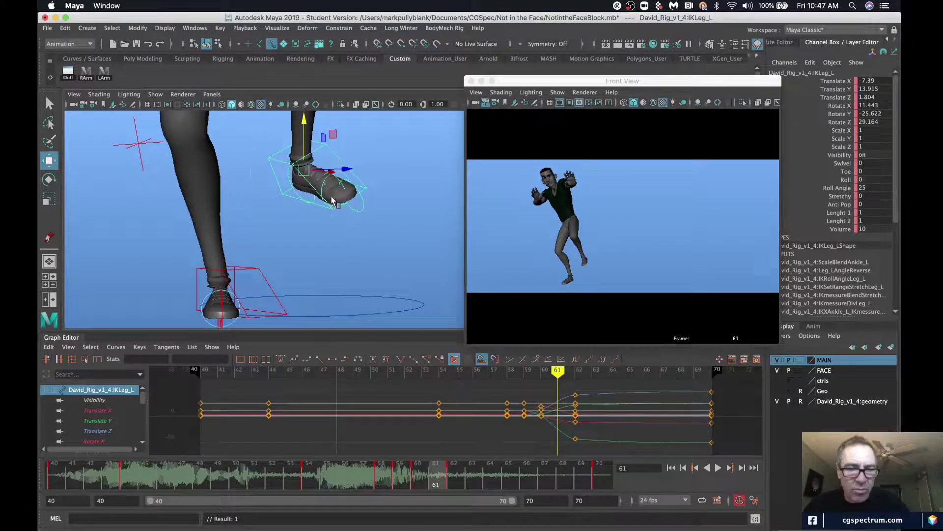
{"action": "key", "text": "e"}
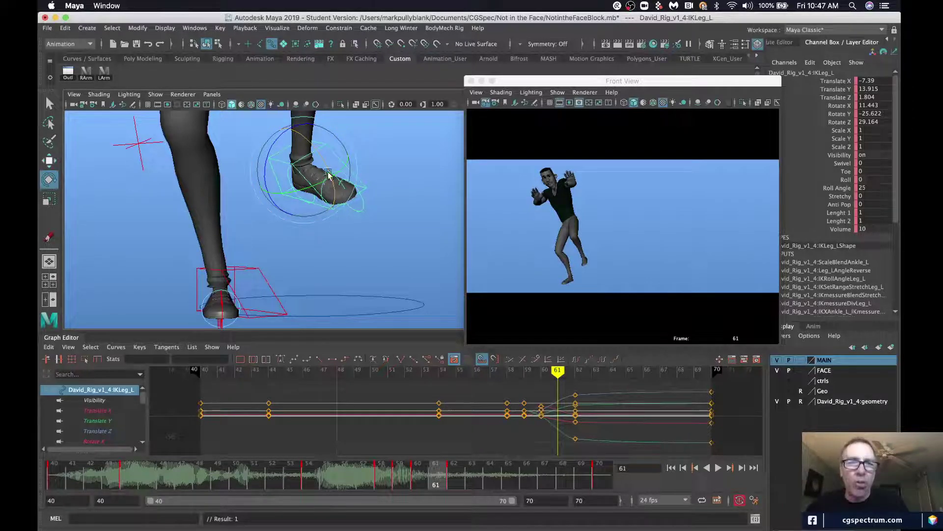
{"action": "mouse_move", "coordinate": [328, 164]}
{"action": "left_mouse_down"}
{"action": "mouse_move", "coordinate": [324, 183]}
{"action": "mouse_move", "coordinate": [296, 200]}
{"action": "mouse_move", "coordinate": [315, 177]}
{"action": "left_mouse_up"}
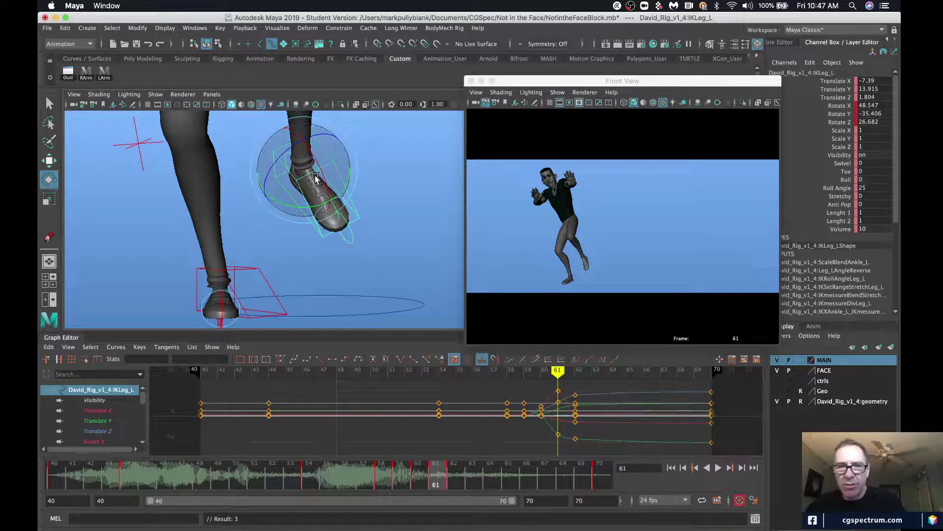
- At frame 62, rotate the left IK leg control to about 38.5 in X, -59.2 in Y and 35.8 in Z
{"action": "key", "text": "period"}
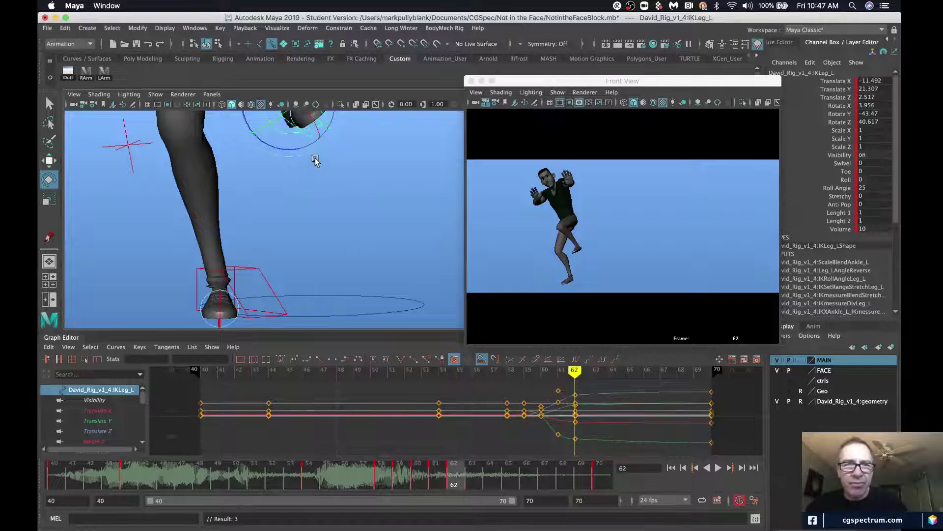
{"action": "middle_click_drag", "start_coordinate": [316, 143], "coordinate": [308, 223], "text": "alt"}
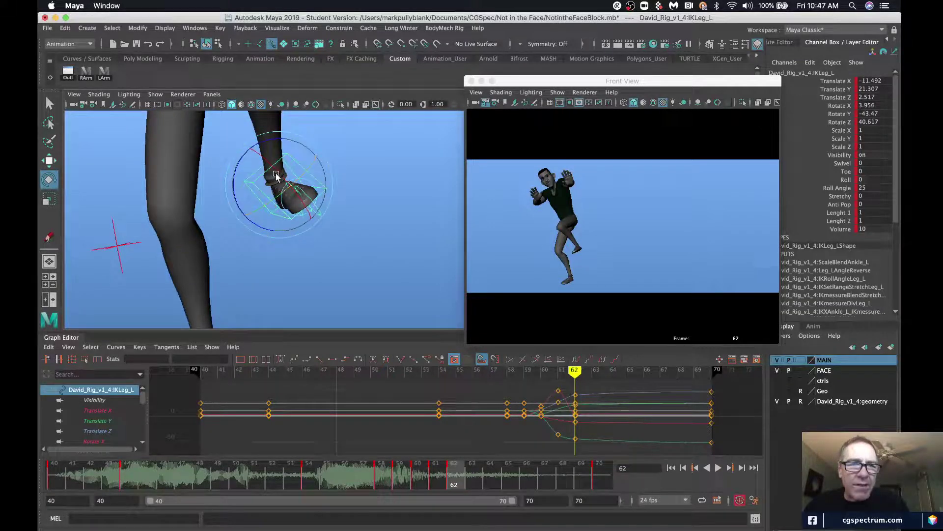
{"action": "mouse_move", "coordinate": [277, 176]}
{"action": "left_mouse_down"}
{"action": "mouse_move", "coordinate": [271, 209]}
{"action": "mouse_move", "coordinate": [276, 189]}
{"action": "left_mouse_up"}
{"action": "key", "text": "comma"}
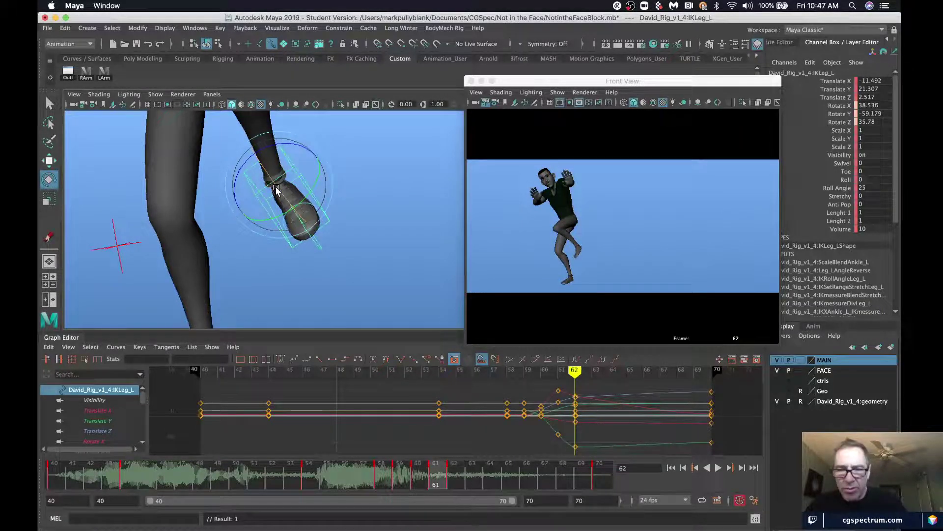
{"action": "key", "text": "period"}
- At frame 63, rotate the left IK leg control back up to about 1.4 in X and compare the adjacent frames
{"action": "key", "text": "period"}
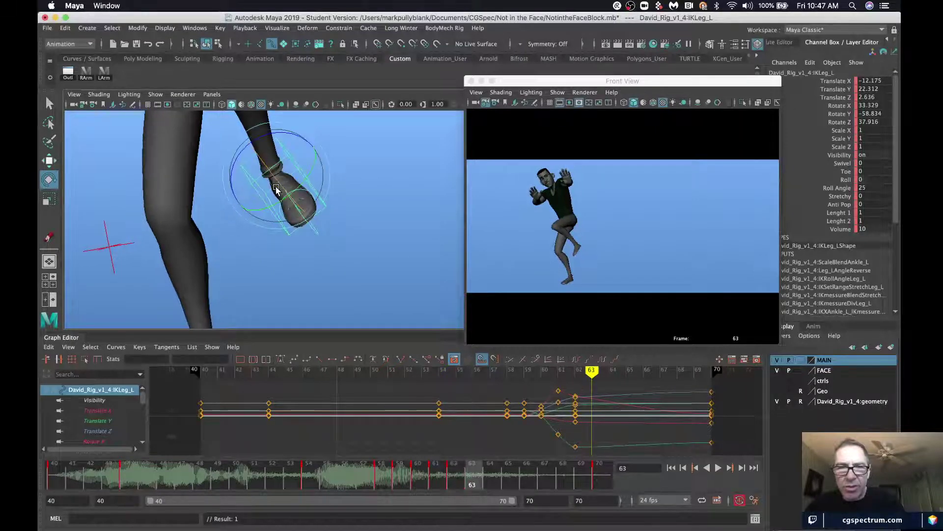
{"action": "left_click_drag", "start_coordinate": [280, 186], "coordinate": [273, 161]}
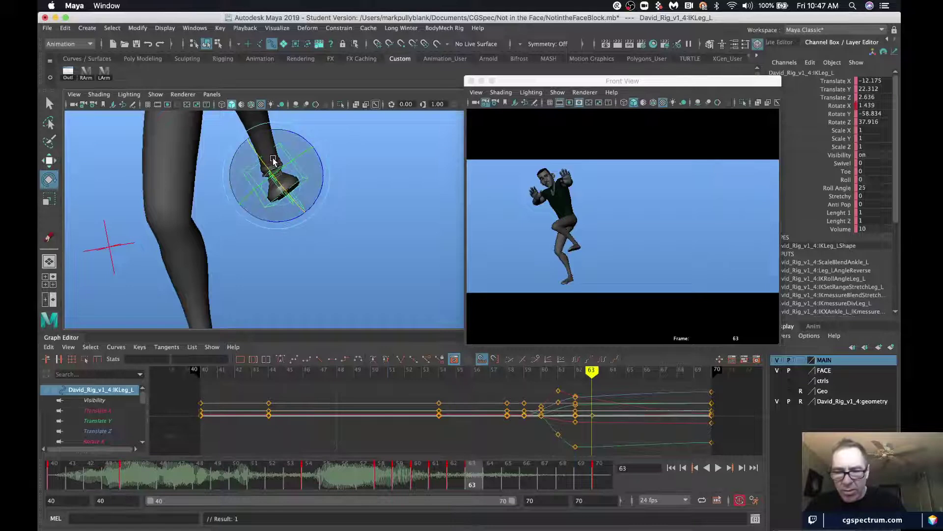
{"action": "key", "text": "comma"}
{"action": "key", "text": "comma"}
{"action": "key", "text": "period"}
{"action": "key", "text": "alt+period"}
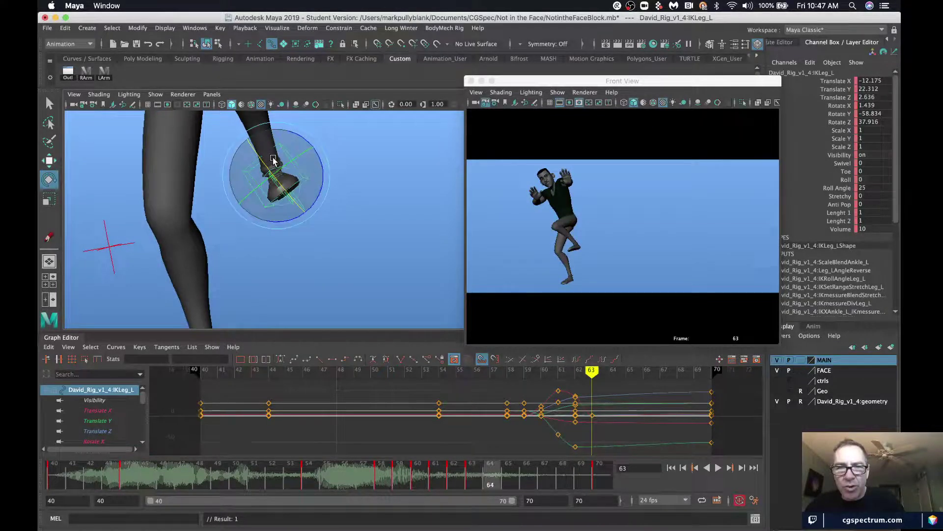
{"action": "key", "text": "alt+comma"}
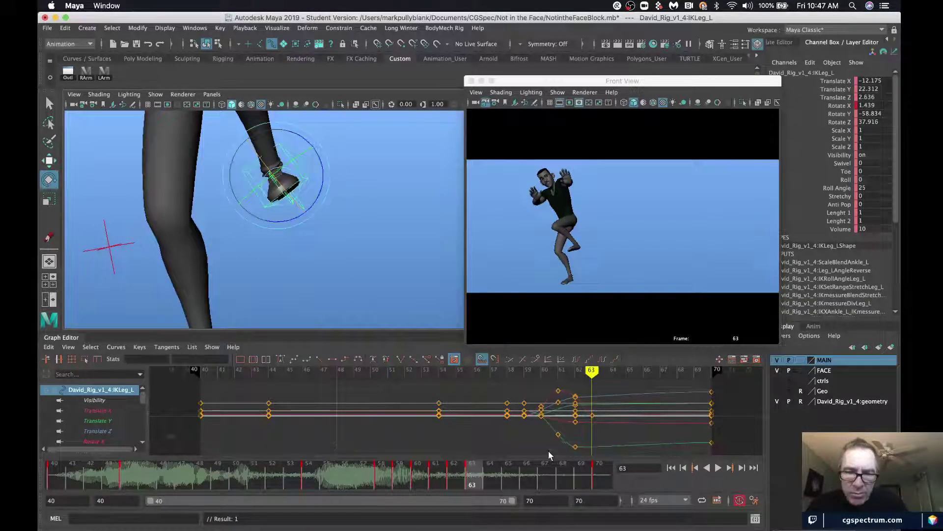
- Move the left IK leg key from frame 63 to frame 64 and scrub through the foot motion
{"action": "left_click", "coordinate": [472, 475], "text": "shift"}
{"action": "left_click_drag", "start_coordinate": [472, 474], "coordinate": [502, 477]}
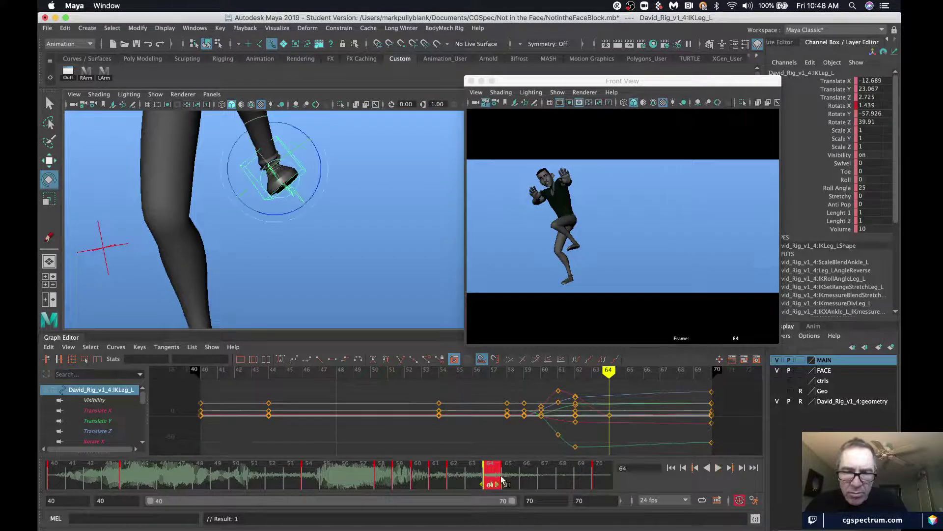
{"action": "left_click", "coordinate": [599, 474]}
{"action": "mouse_move", "coordinate": [444, 470]}
{"action": "left_mouse_down"}
{"action": "mouse_move", "coordinate": [400, 475]}
{"action": "mouse_move", "coordinate": [545, 480]}
{"action": "left_mouse_up"}
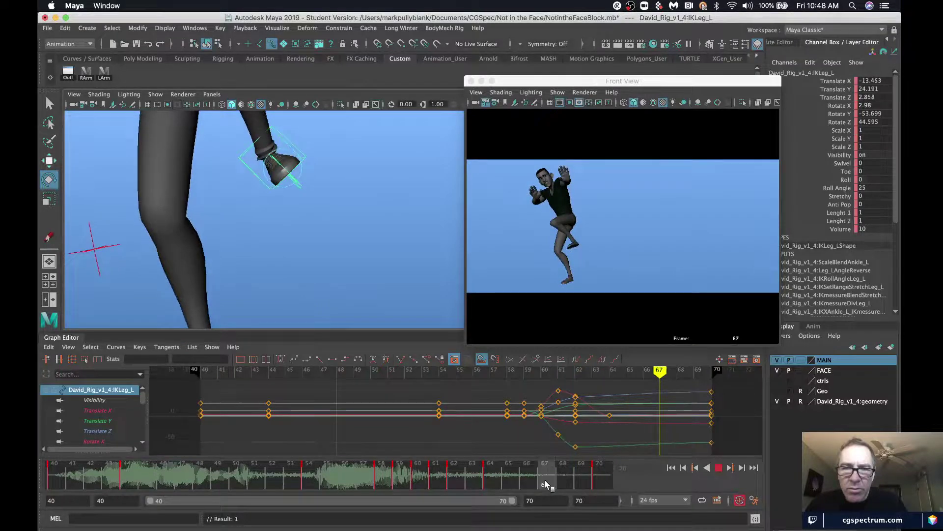
- Playblast the front view over frames 40 to 70 and play the movie to review the left foot's drag
{"action": "middle_click", "coordinate": [640, 258]}
{"action": "key", "text": "alt+p"}
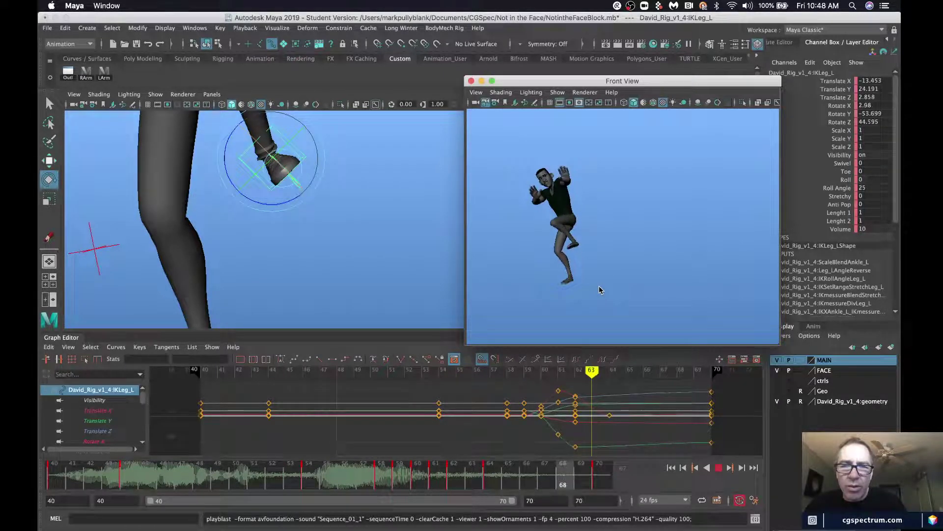
{"action": "key", "text": "space"}
{"action": "left_click_drag", "start_coordinate": [282, 221], "coordinate": [280, 256]}
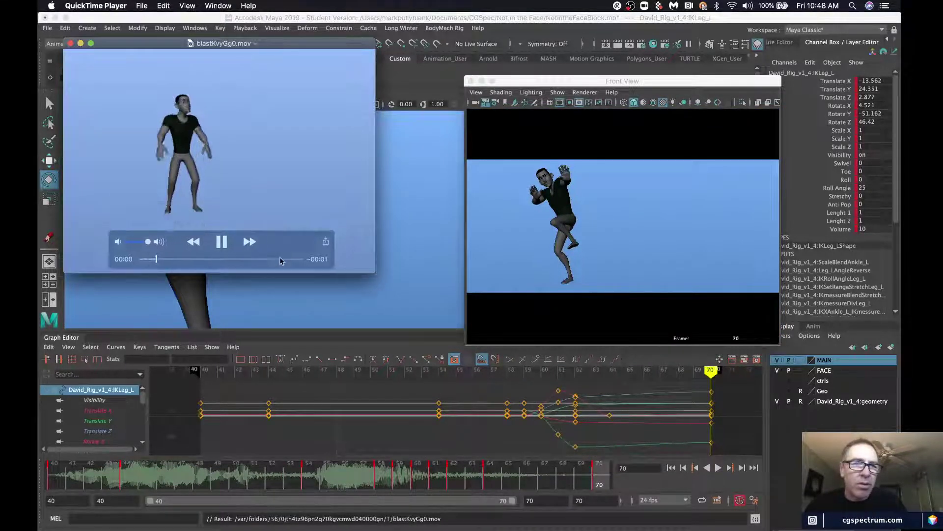
{"action": "key", "text": "space"}
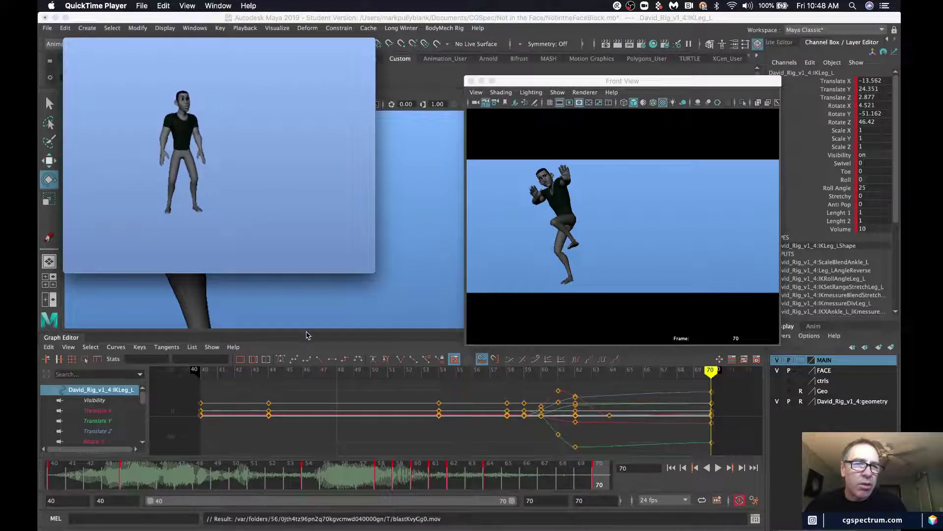
{"action": "key", "text": "space"}
{"action": "mouse_move", "coordinate": [225, 247]}
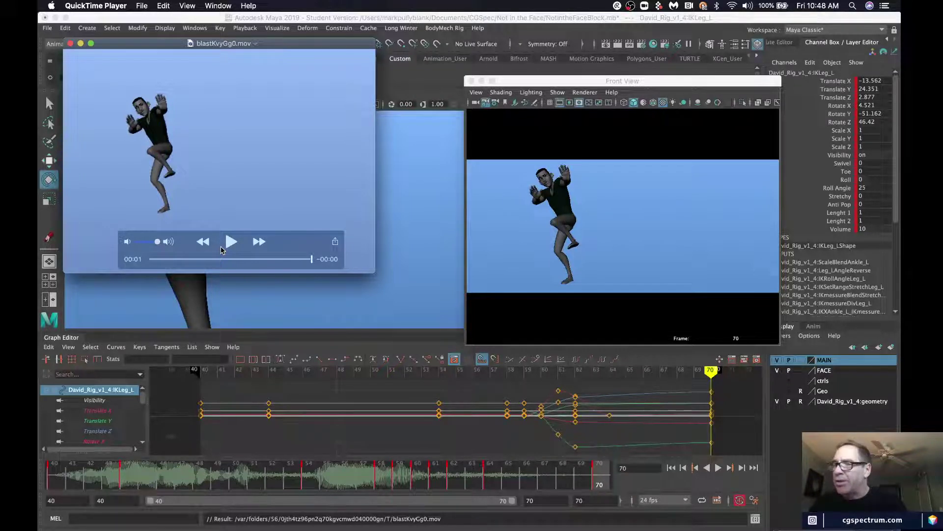
{"action": "left_click", "coordinate": [220, 246]}
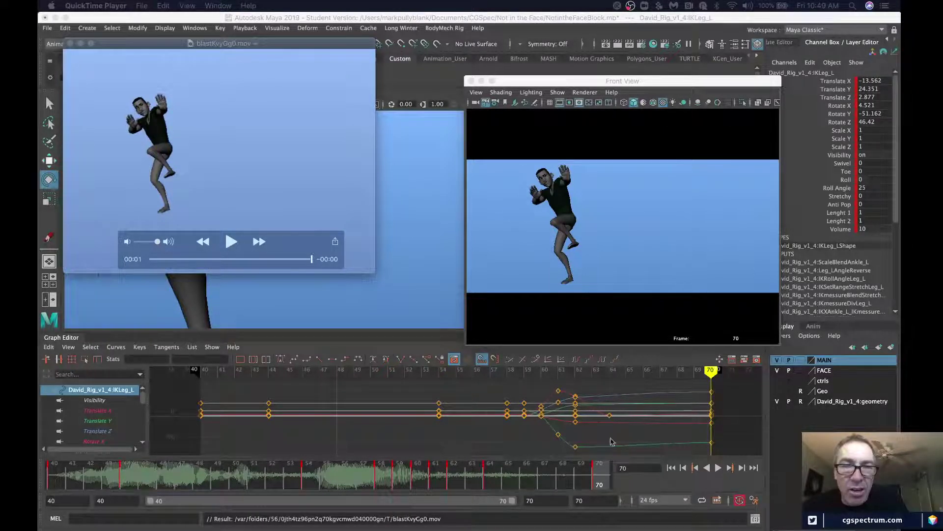
- Replay the playblast movie at a lower volume and dismiss the calendar notification
{"action": "left_click", "coordinate": [133, 240]}
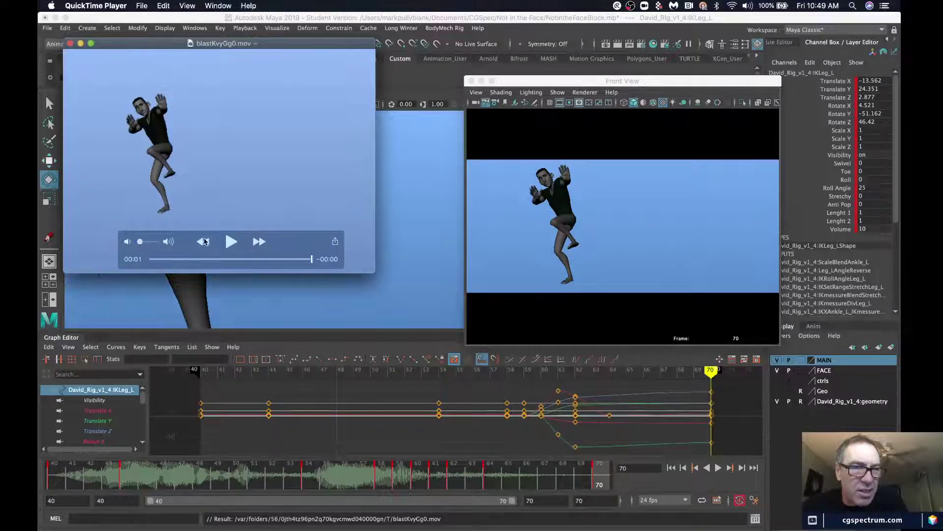
{"action": "left_click", "coordinate": [231, 242]}
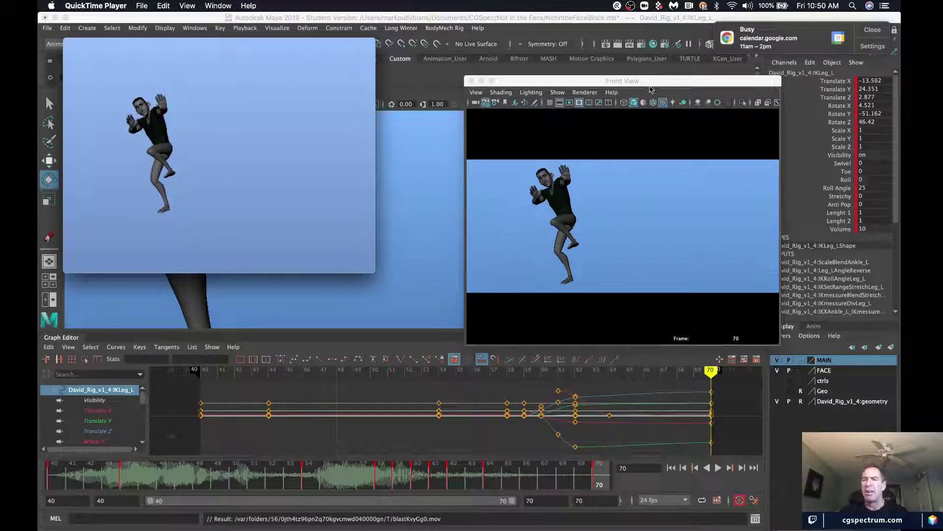
{"action": "left_click", "coordinate": [868, 31]}
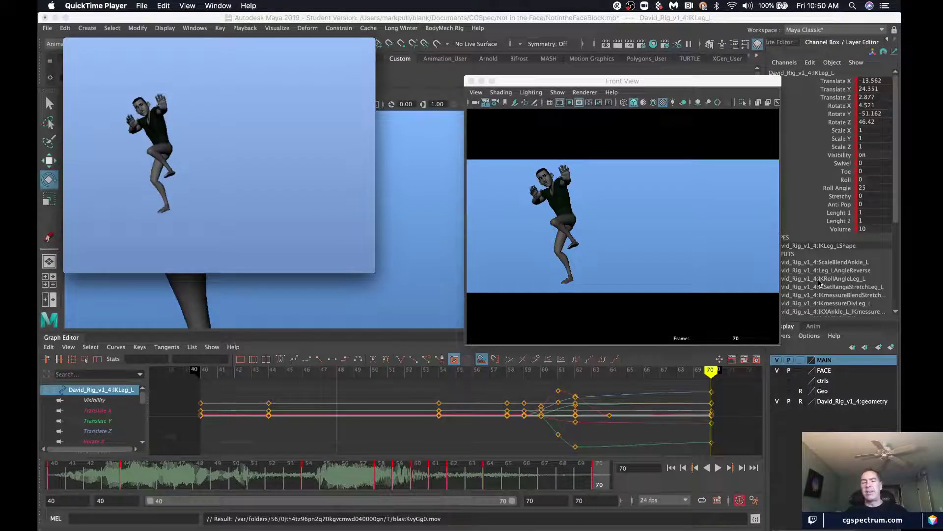